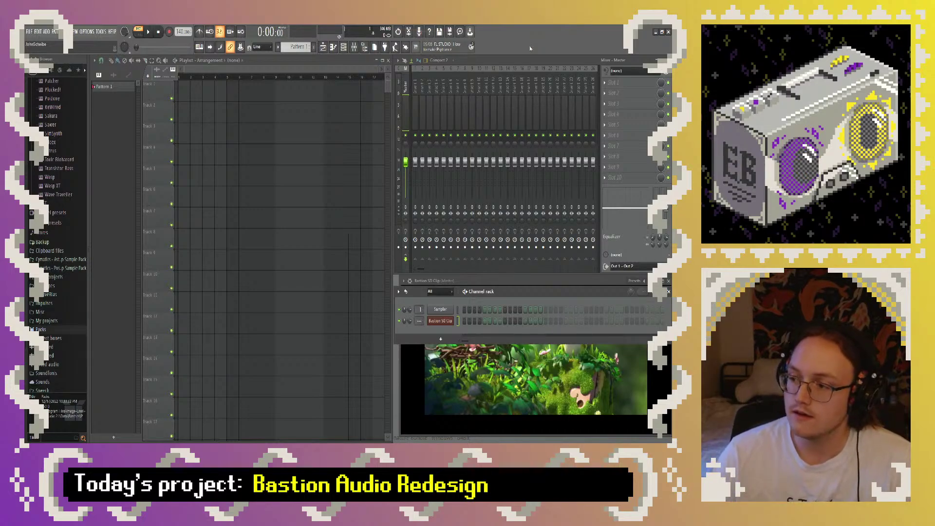
Step: Play the Bastion SD Clip video from the beginning to review its action
mouse_move(463, 364)
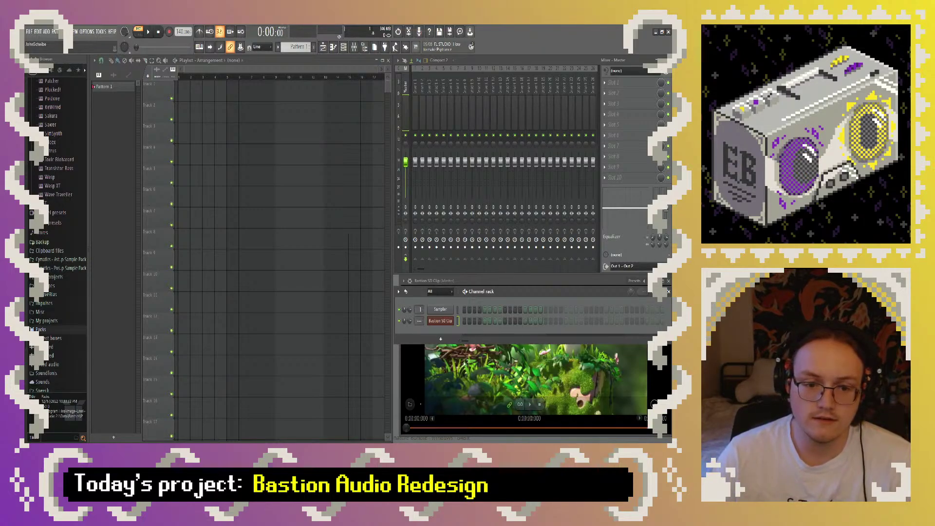
click(407, 364)
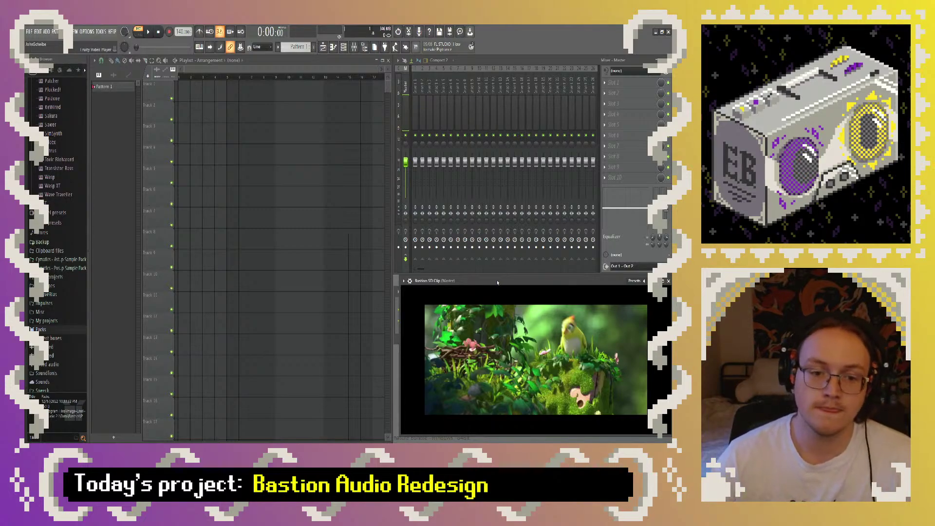
mouse_move(471, 359)
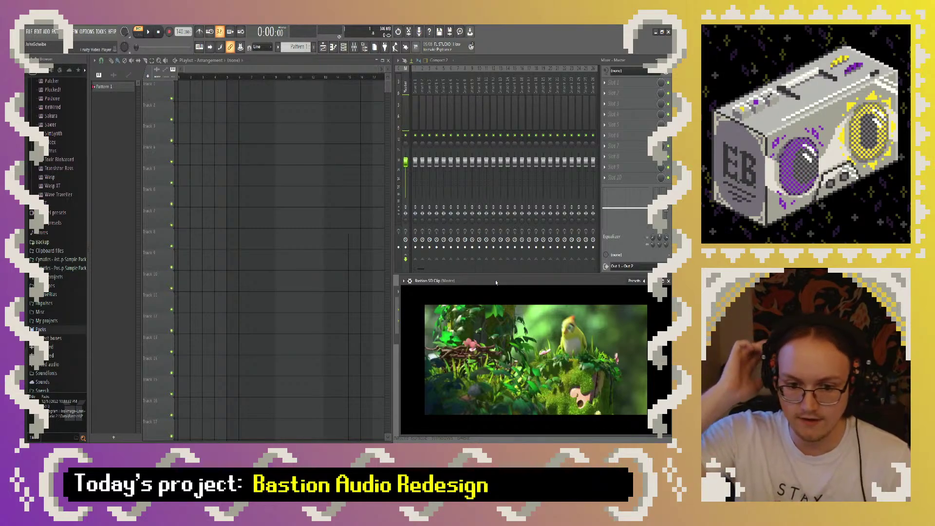
mouse_move(439, 388)
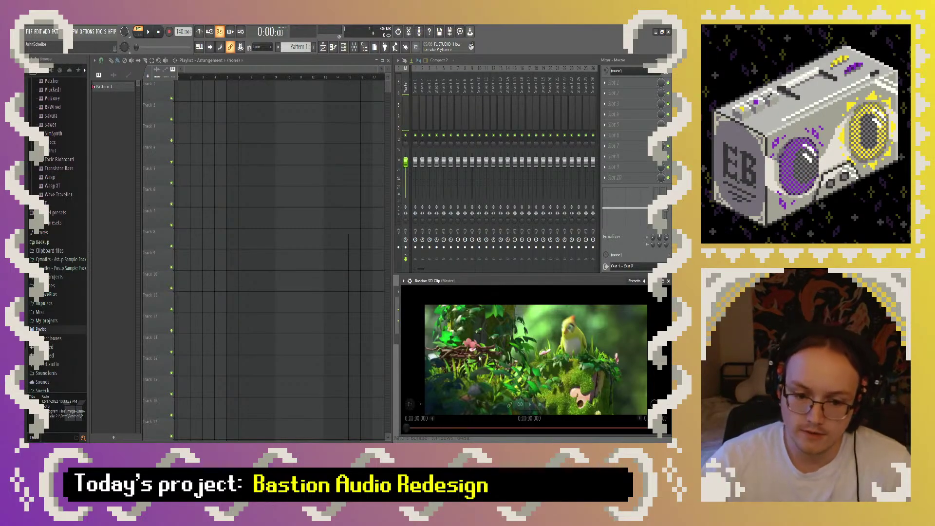
click(530, 404)
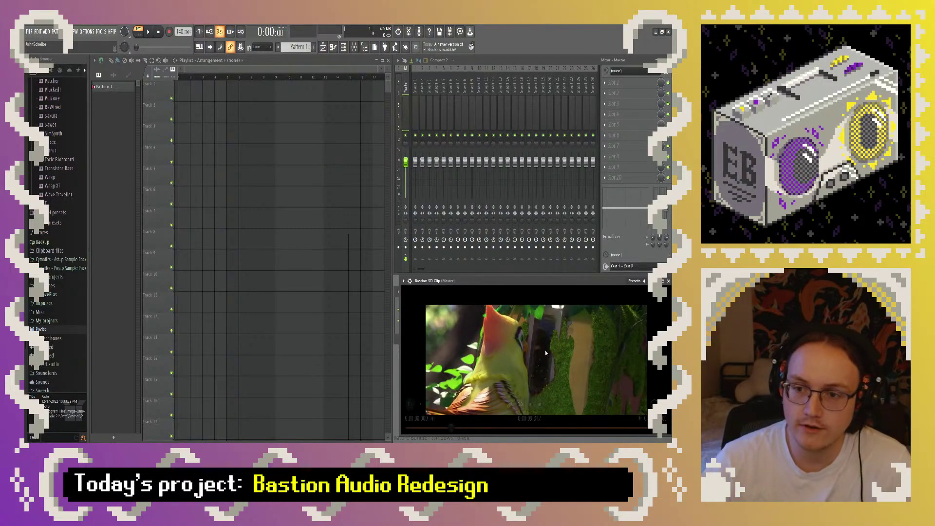
mouse_move(532, 407)
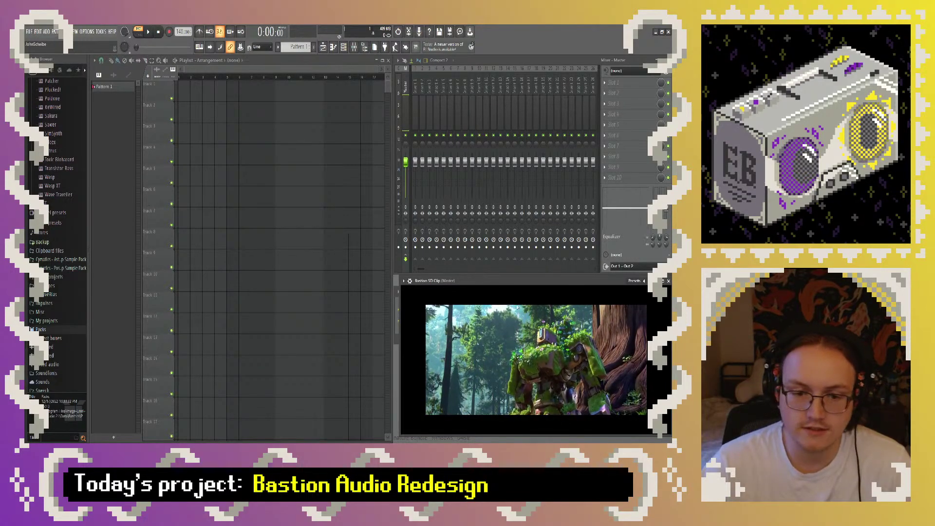
mouse_move(508, 390)
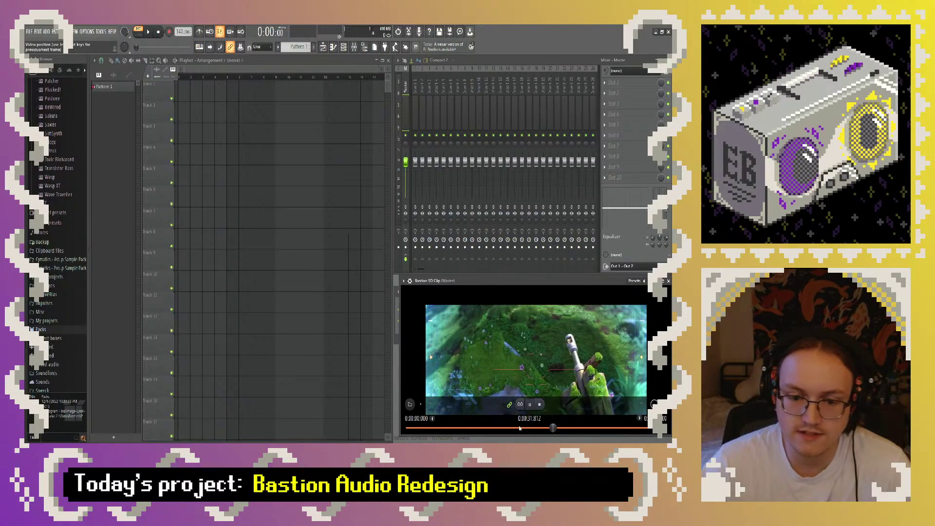
Step: Rewind the Bastion clip to about 24.7 seconds, replay the section from there, and stop playback
click(564, 428)
drag(564, 428, 520, 428)
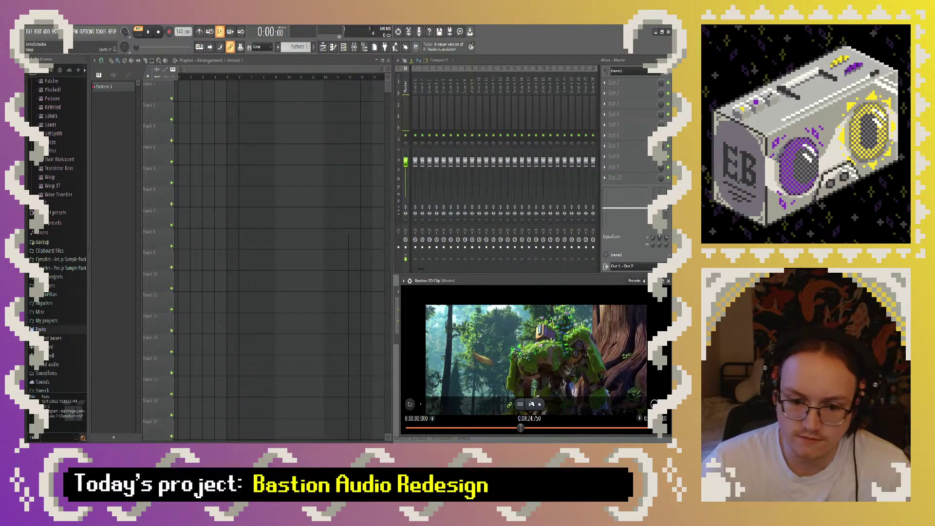
click(530, 403)
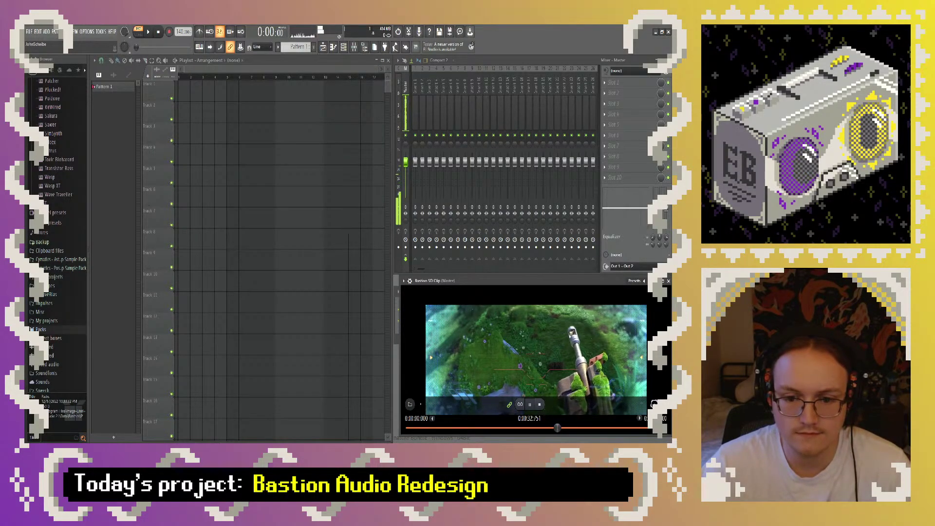
click(592, 410)
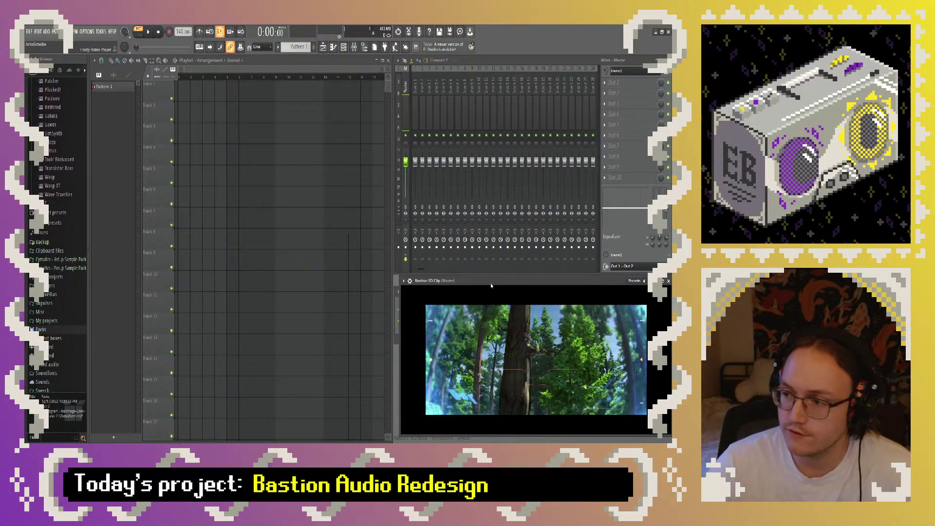
mouse_move(532, 420)
click(530, 404)
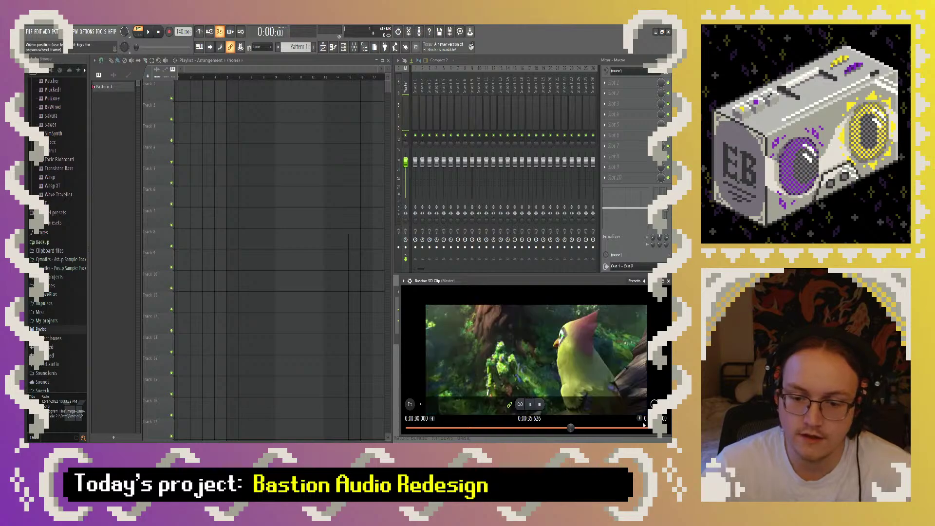
click(539, 405)
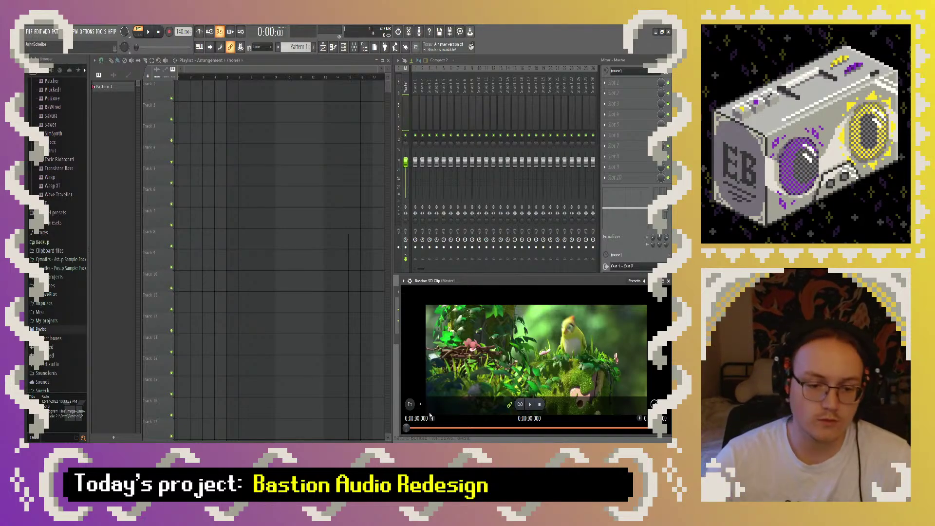
Step: Play the opening of the Bastion clip and wind it back to about 4.1 seconds
click(530, 404)
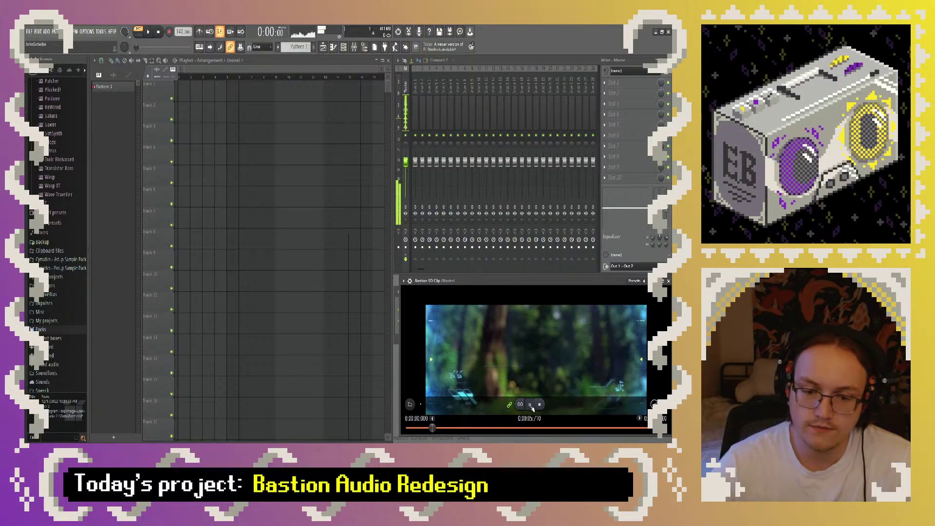
click(531, 407)
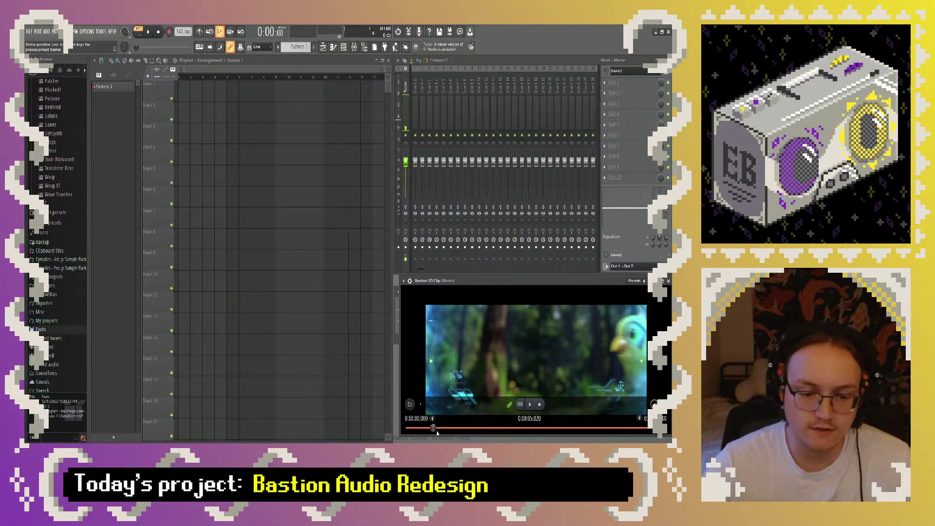
drag(432, 428, 426, 427)
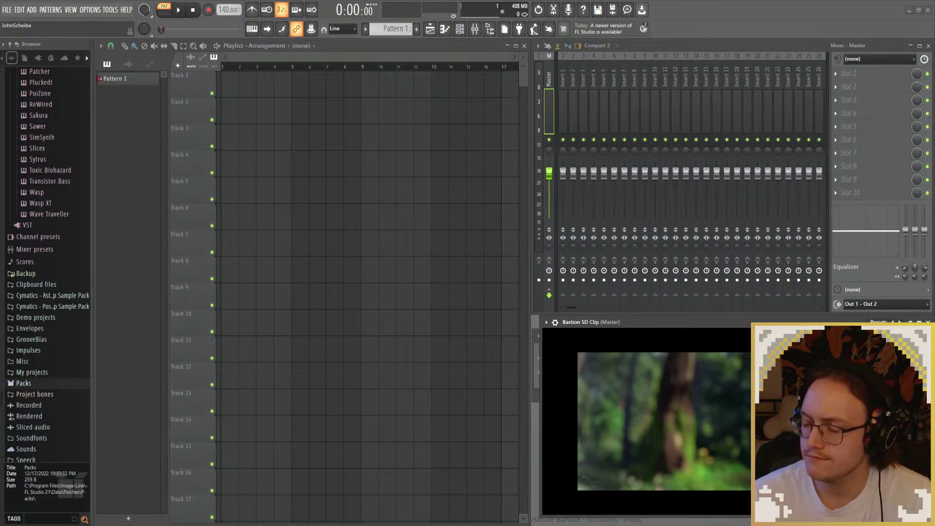
Step: Move the video player over the lower part of the playlist and replay the moment when the blue HUD overlay appears
drag(717, 324, 311, 332)
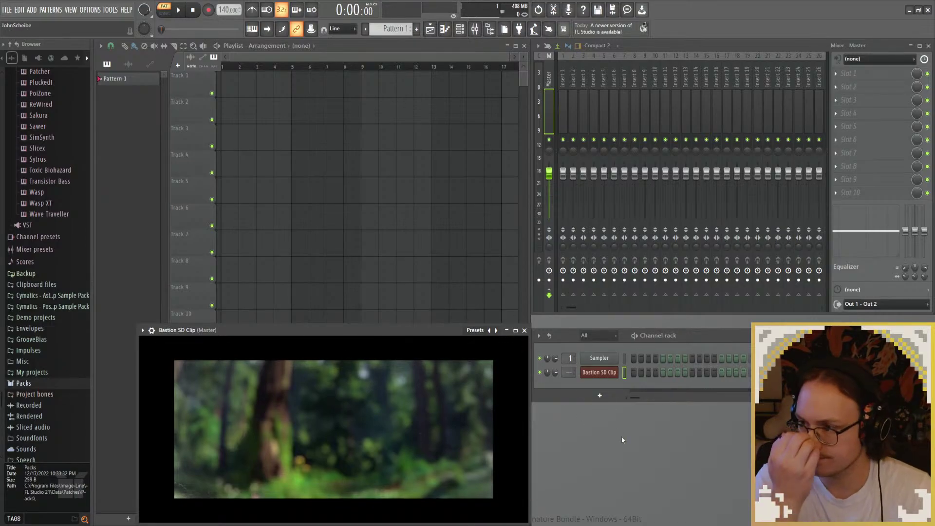
mouse_move(467, 487)
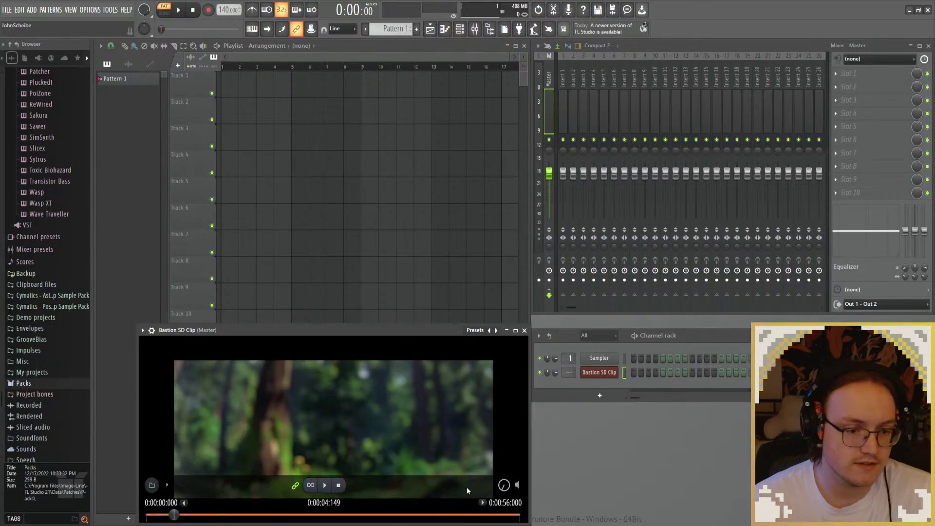
click(326, 487)
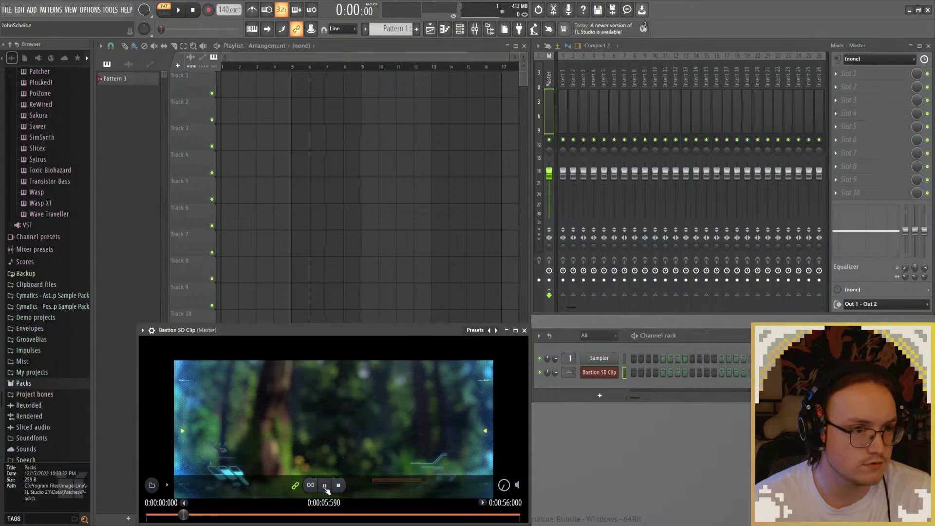
click(324, 485)
drag(188, 515, 184, 515)
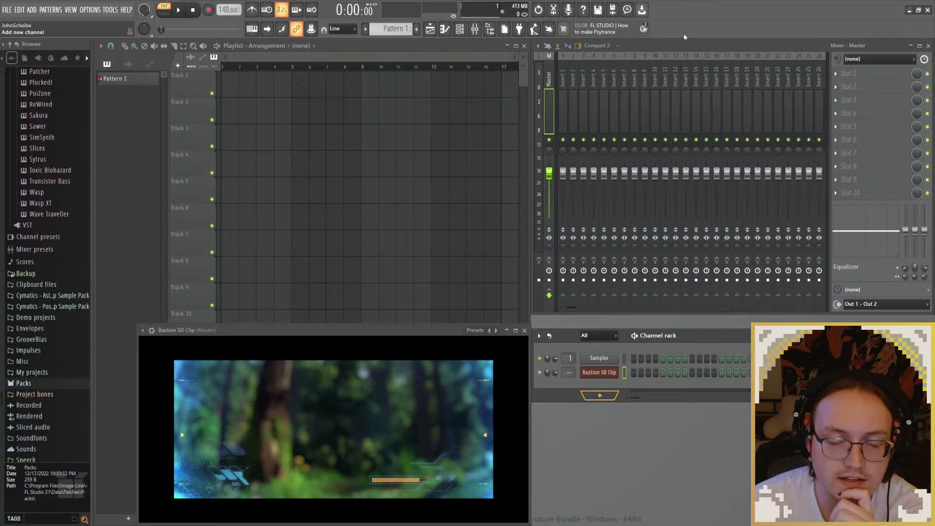
Step: Add a 3x Osc channel to the channel rack and position its window over the playlist, above the video player
click(599, 395)
click(452, 263)
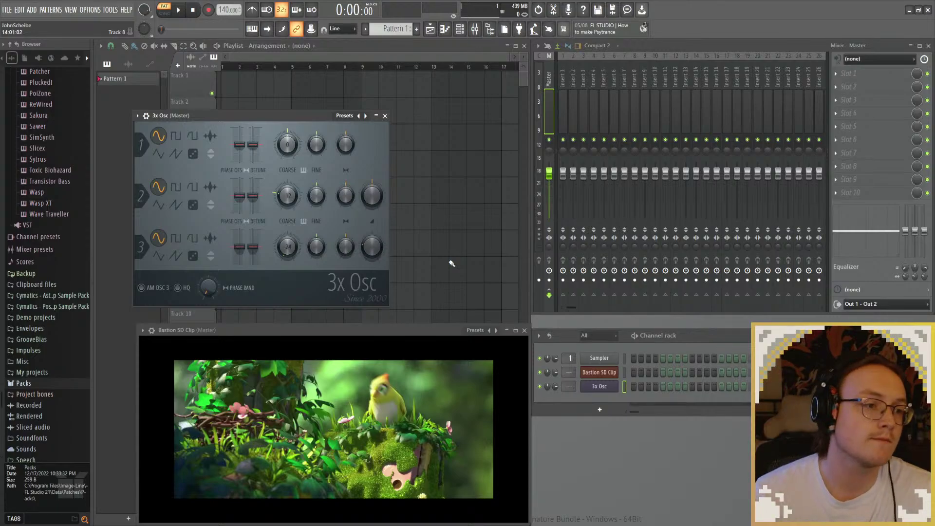
drag(292, 115, 431, 149)
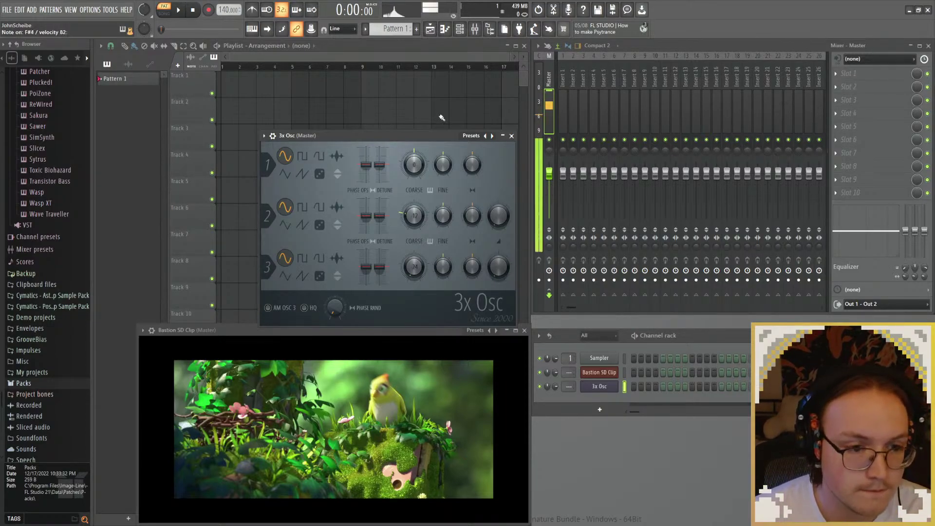
Step: Audition noise and other waveforms on oscillator 3, adjust its level and fine pitch, keep the saw shape, and close the synth
click(319, 276)
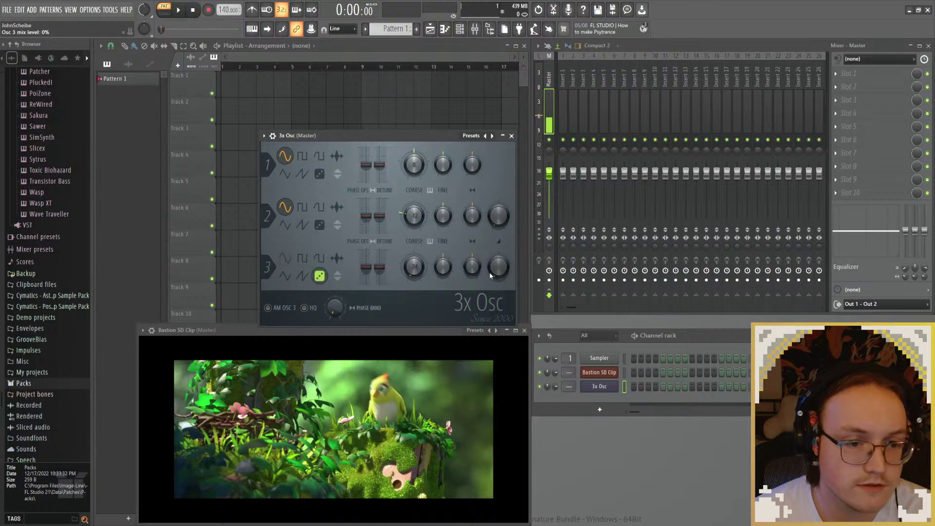
drag(499, 266, 498, 269)
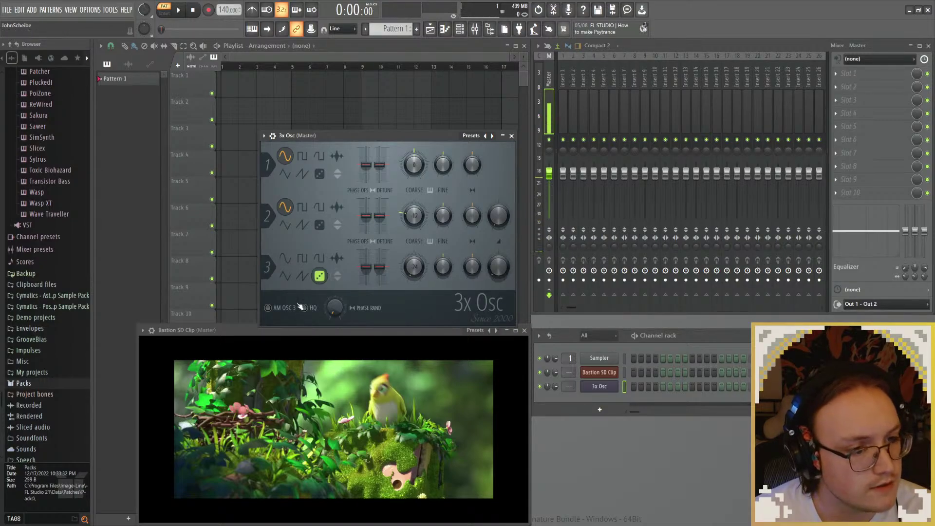
click(302, 275)
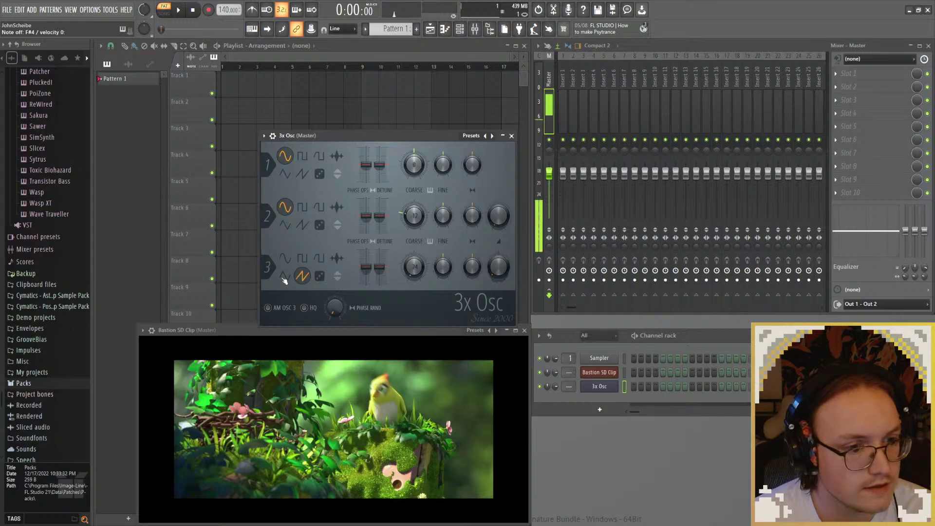
click(319, 258)
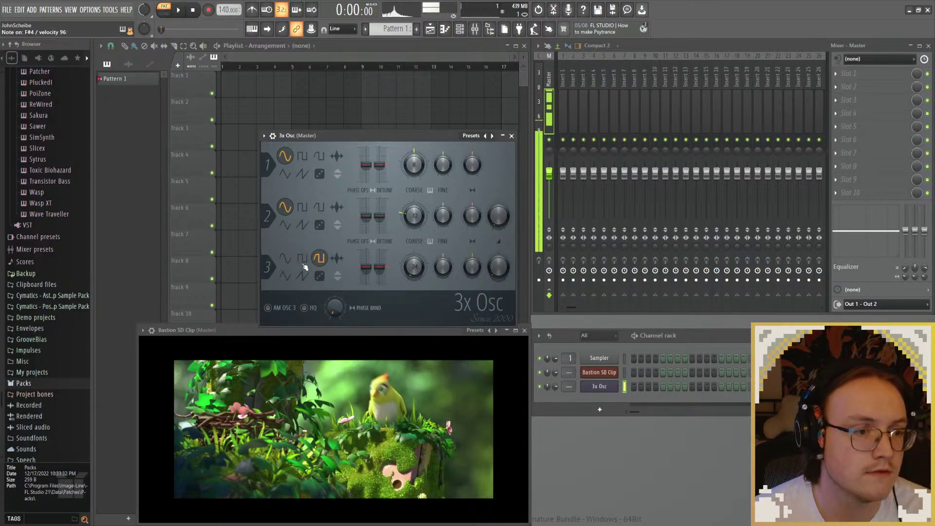
click(303, 275)
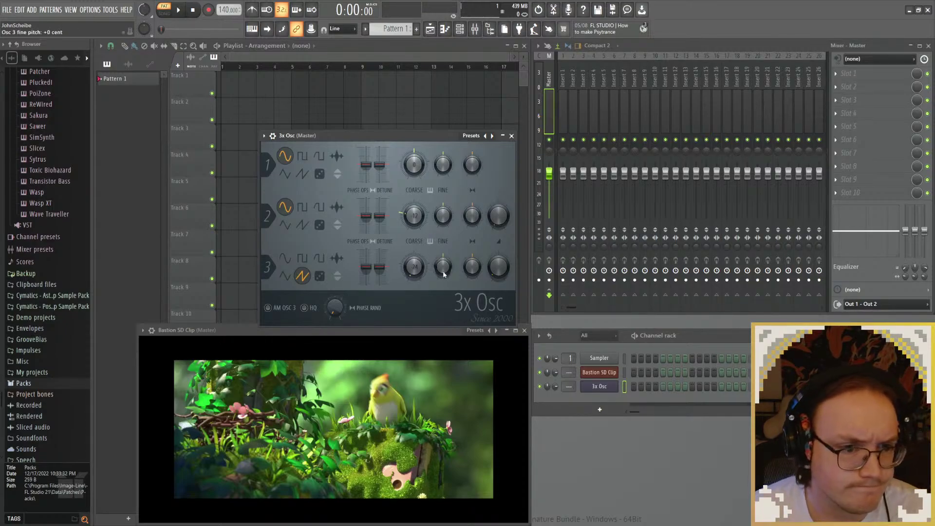
drag(445, 268, 445, 263)
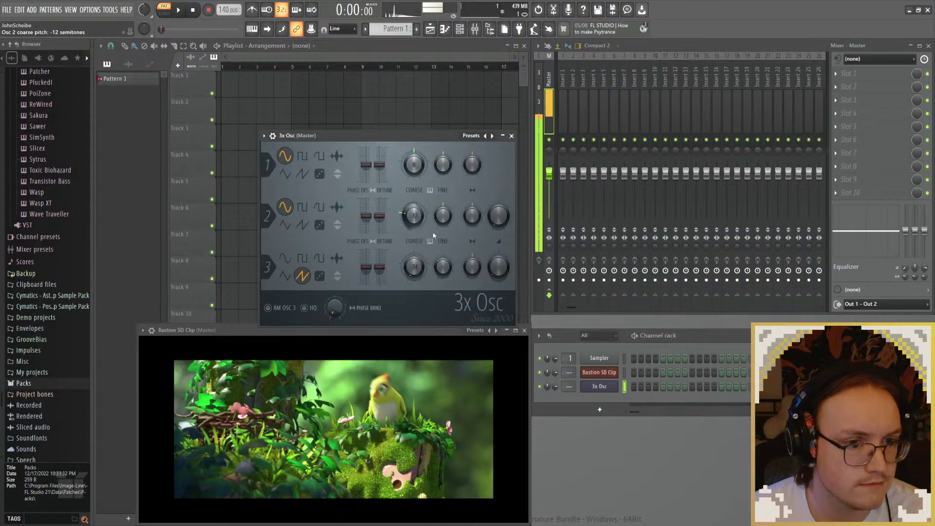
click(511, 136)
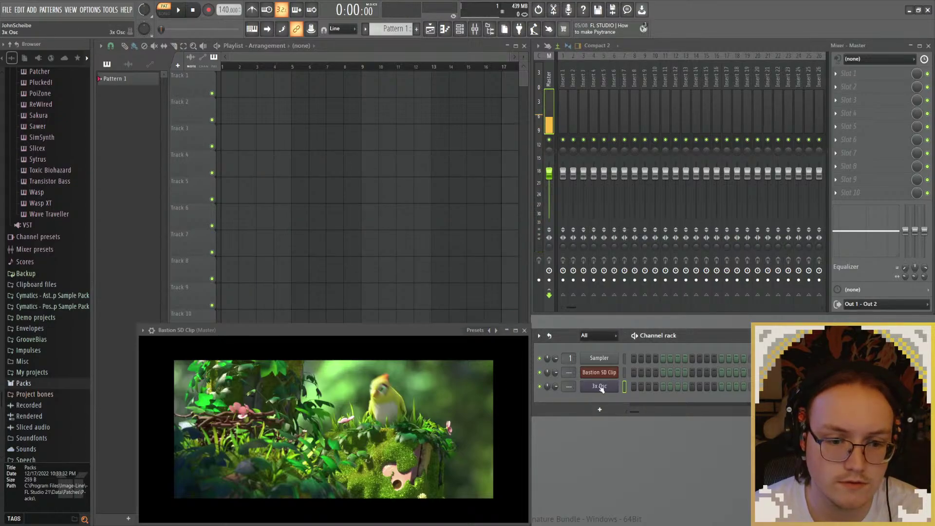
Step: Open the piano roll for the 3x Osc channel and audition the F#4 and B3 keys
key(F7)
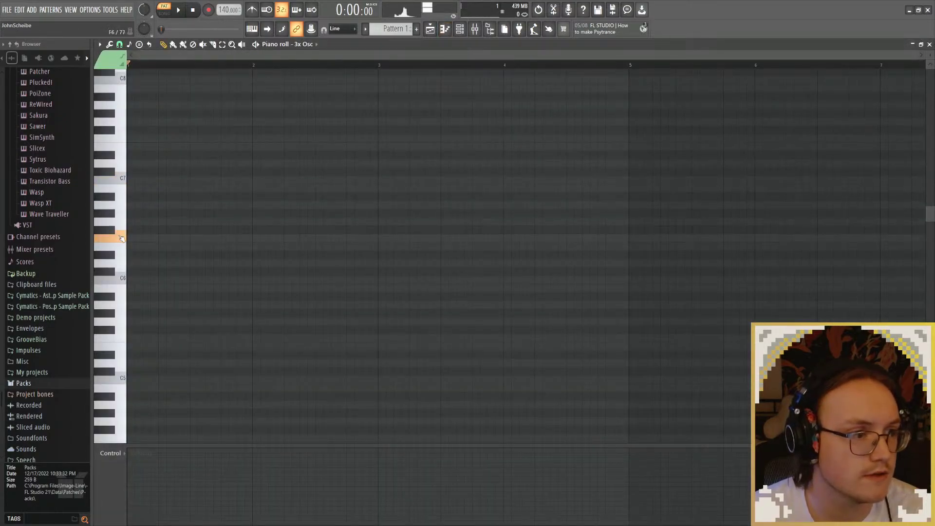
scroll(122, 344, down, 3)
click(108, 333)
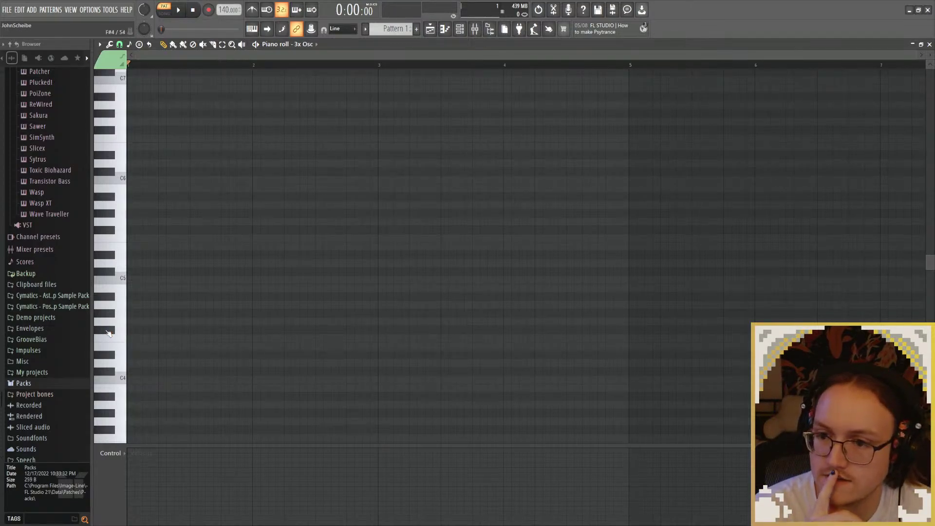
click(115, 336)
click(107, 330)
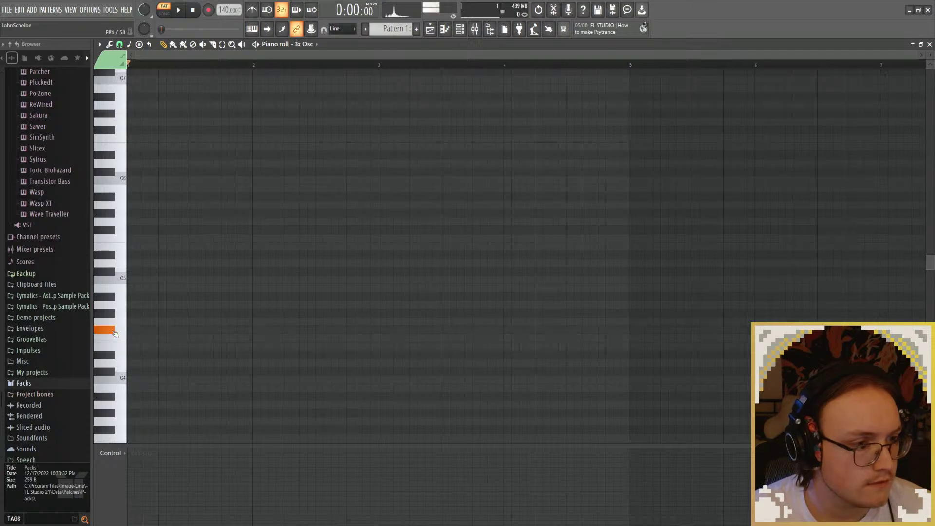
click(119, 388)
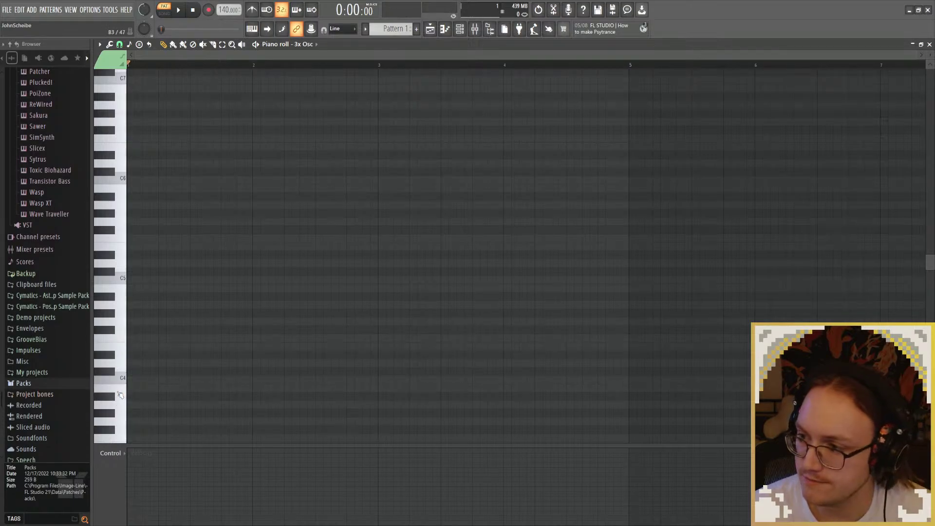
Step: Draw a half-bar B3 note at the start of Pattern 1 and reposition the piano roll as a smaller floating window
scroll(128, 390, down, 2)
click(136, 363)
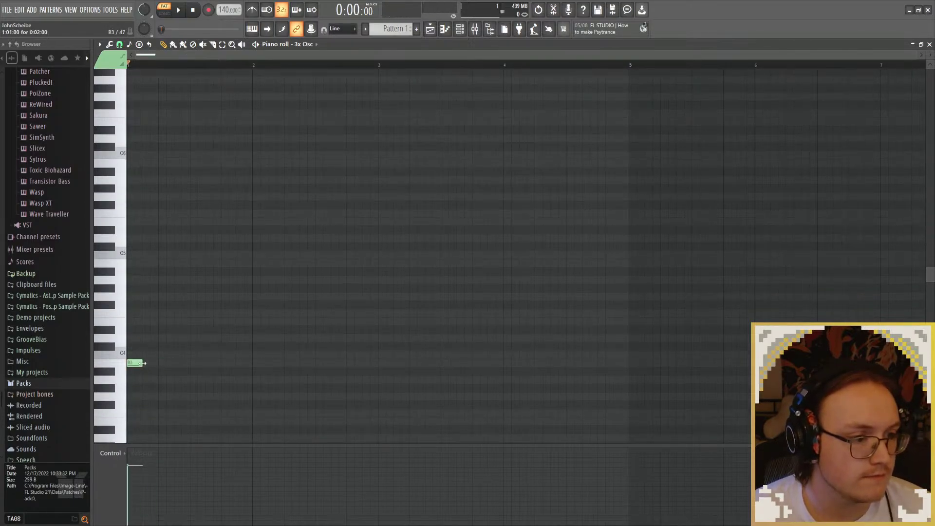
mouse_move(143, 363)
mouse_down()
mouse_move(252, 365)
mouse_move(189, 365)
mouse_up()
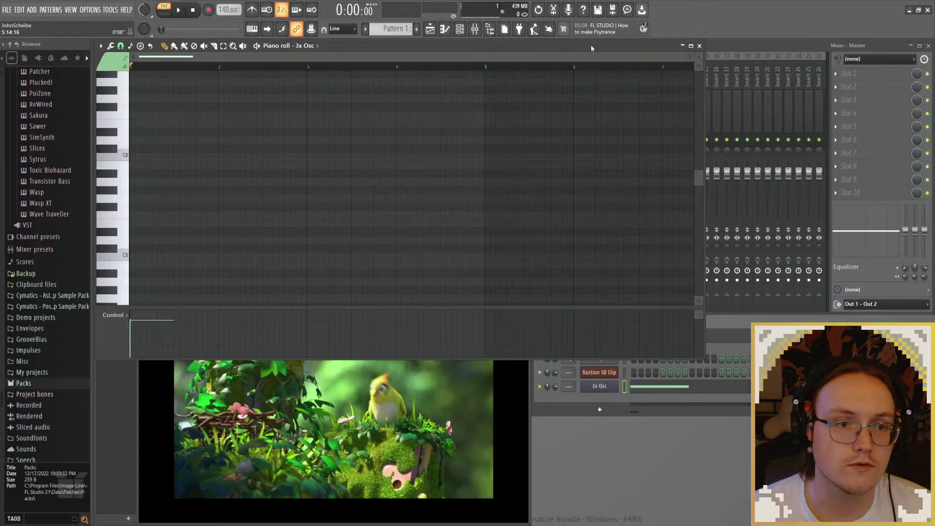
drag(591, 47, 648, 74)
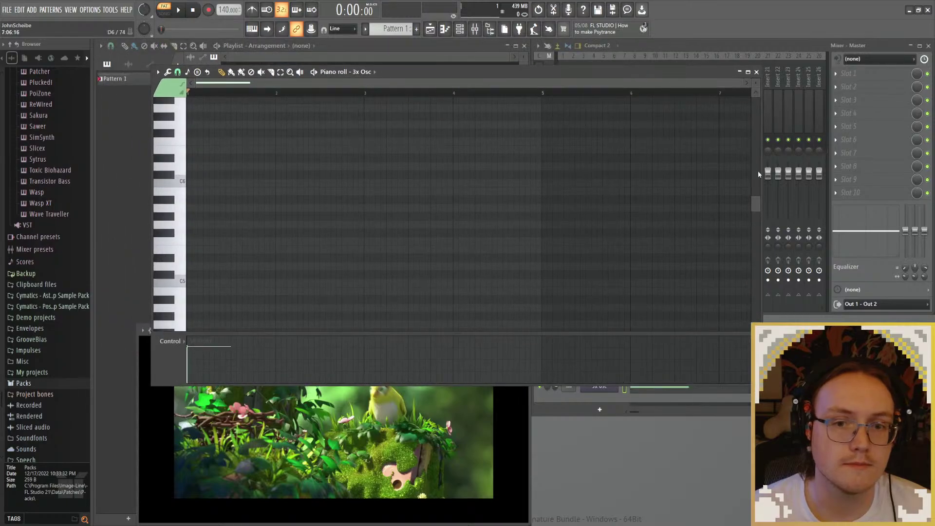
Step: Shrink and reposition the piano roll so it fits over the playlist, directly above the video player
drag(761, 171, 523, 171)
mouse_move(422, 73)
mouse_down()
mouse_move(454, 45)
mouse_move(410, 81)
mouse_up()
scroll(287, 166, down, 8)
scroll(286, 165, up, 3)
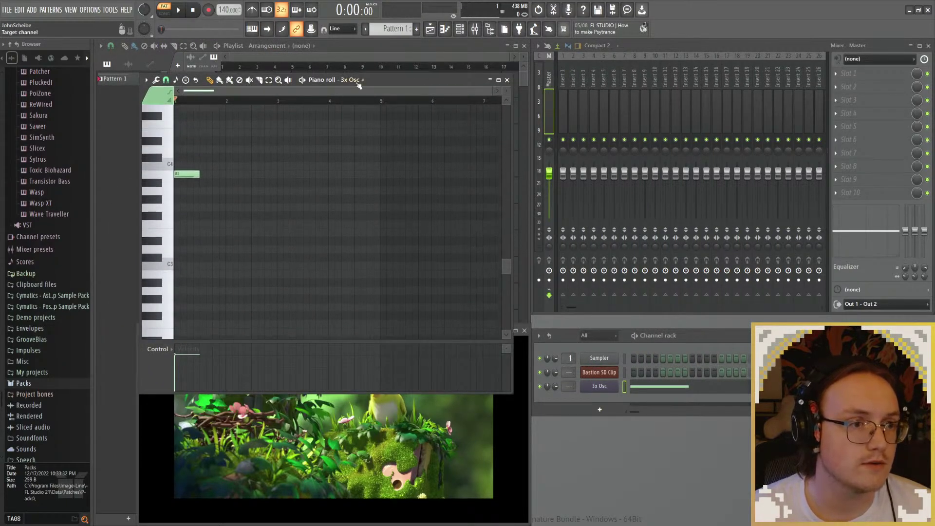
drag(368, 394, 313, 290)
scroll(274, 201, up, 5)
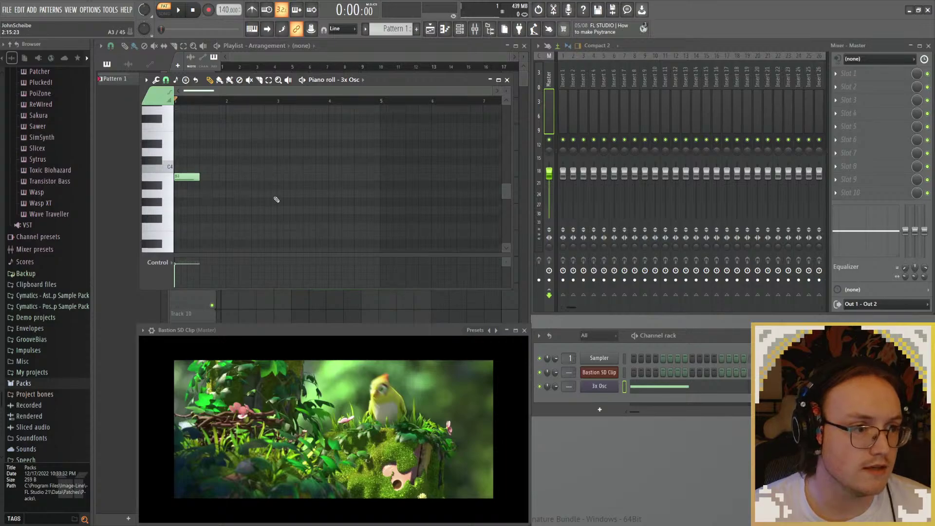
scroll(275, 202, down, 2)
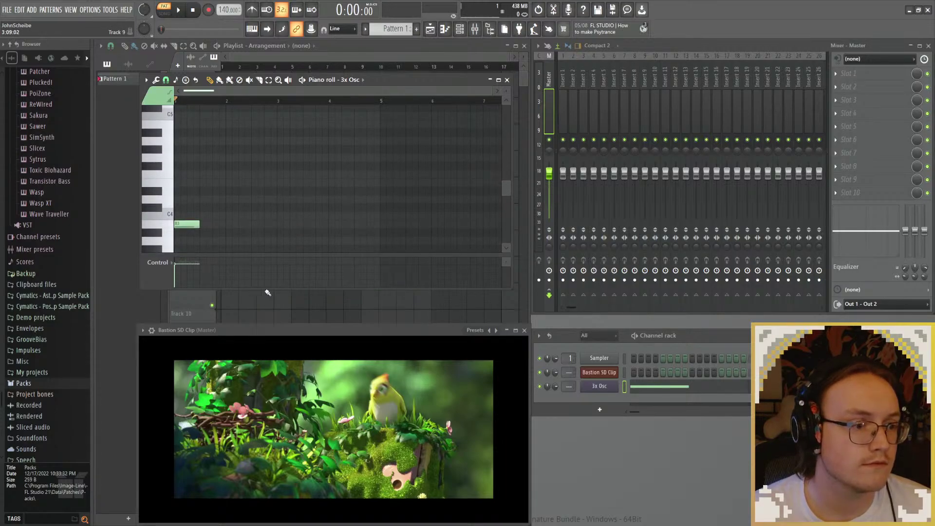
drag(267, 291, 261, 306)
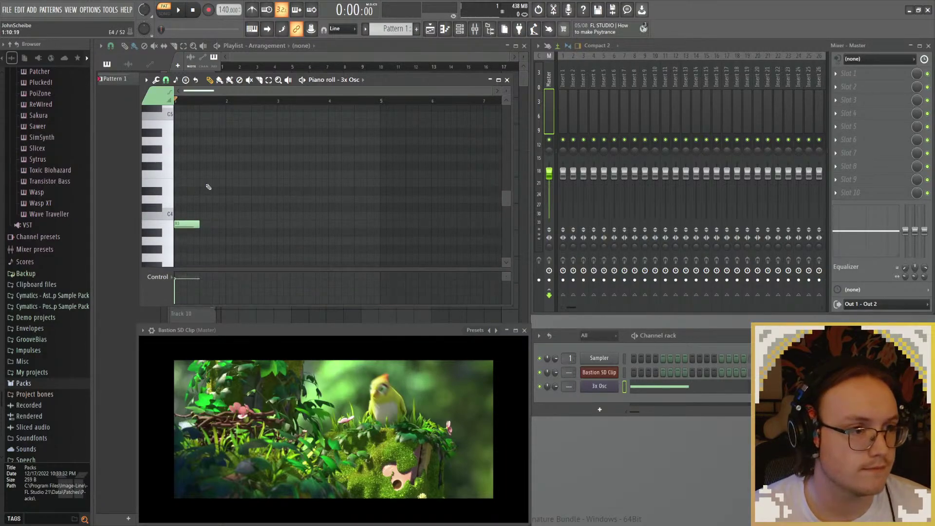
Step: Add a half-bar B4 note above the B3 note at the pattern's start and play the pattern
scroll(188, 234, up, 2)
click(182, 149)
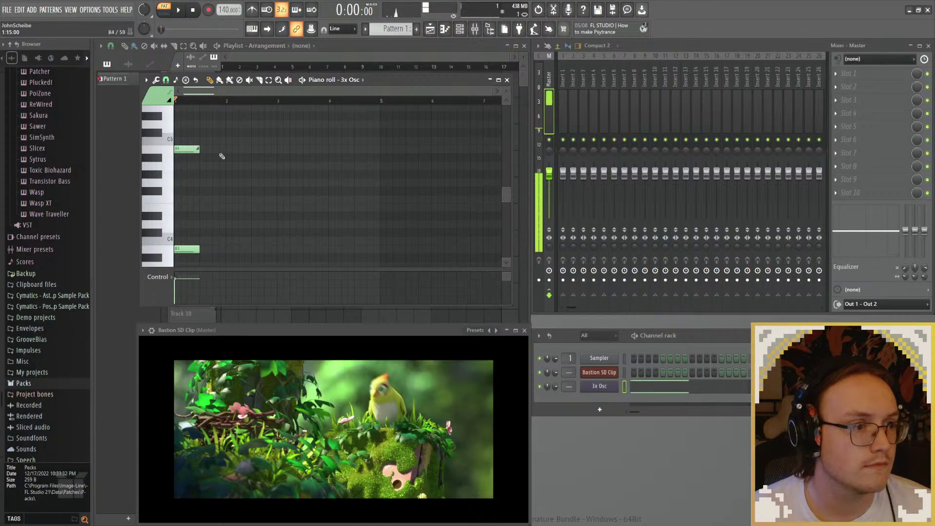
key(space)
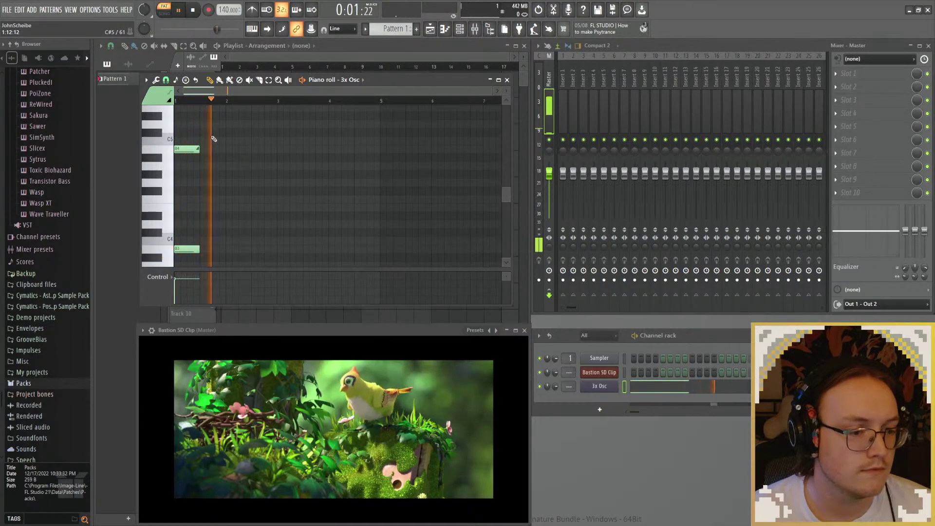
key(space)
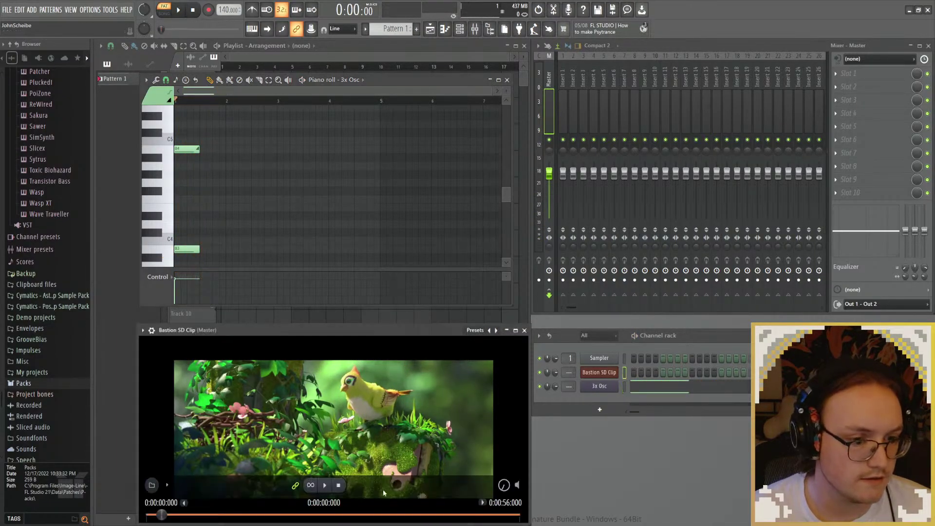
Step: Play the opening of the Bastion SD Clip, rewinding it close to the start for a second viewing
click(325, 485)
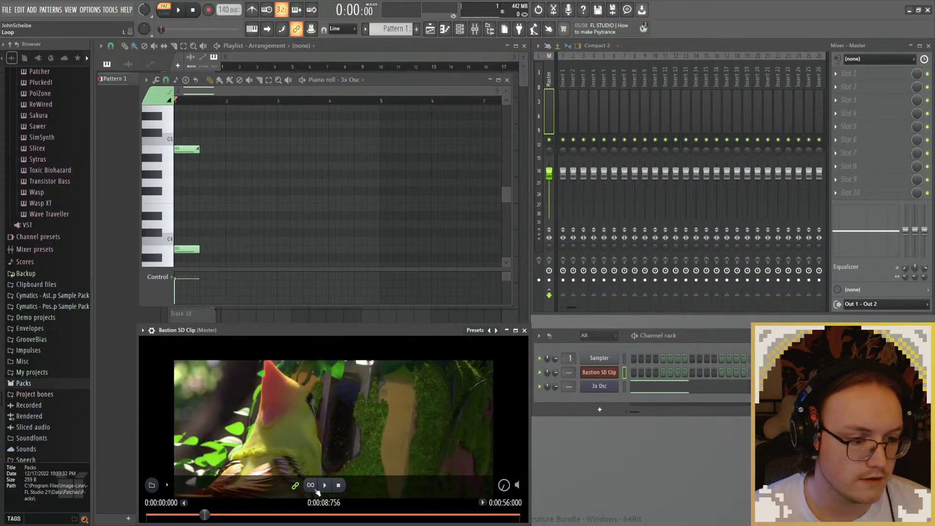
drag(202, 514, 176, 514)
click(326, 485)
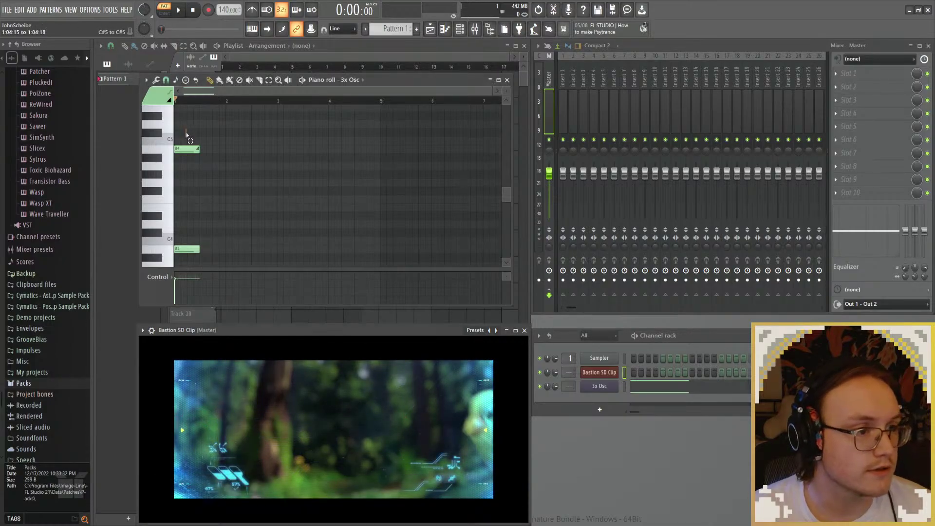
Step: Shorten the B3 and B4 notes to a quarter bar and make the B4 note start slightly later
key(ctrl+a)
scroll(195, 205, down, 1)
drag(198, 230, 188, 232)
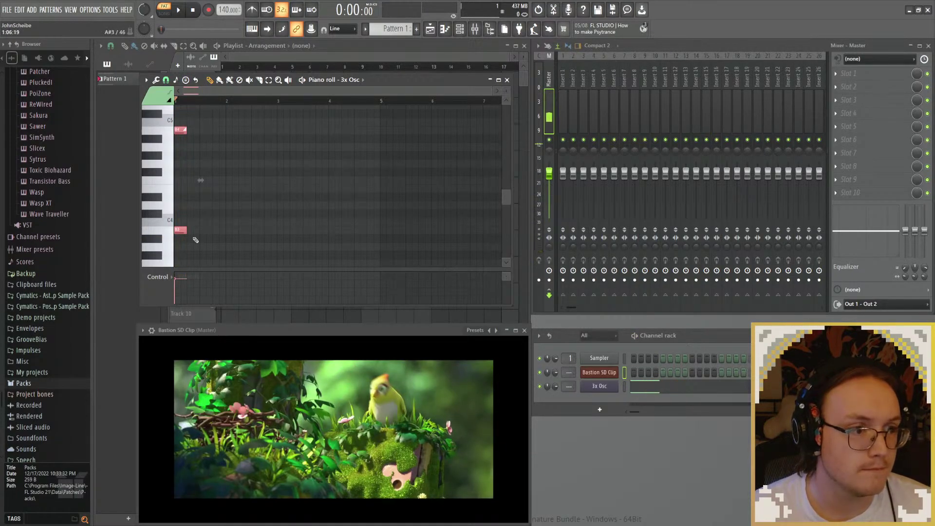
click(201, 195)
right_click(201, 194)
scroll(182, 98, up, 5)
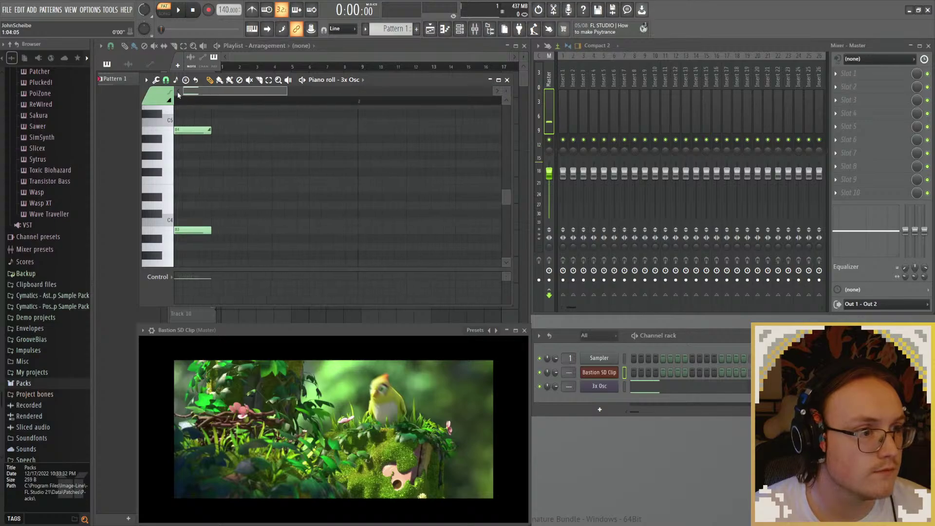
mouse_move(219, 130)
mouse_down()
mouse_move(232, 130)
mouse_move(203, 133)
mouse_move(221, 130)
mouse_up()
key(space)
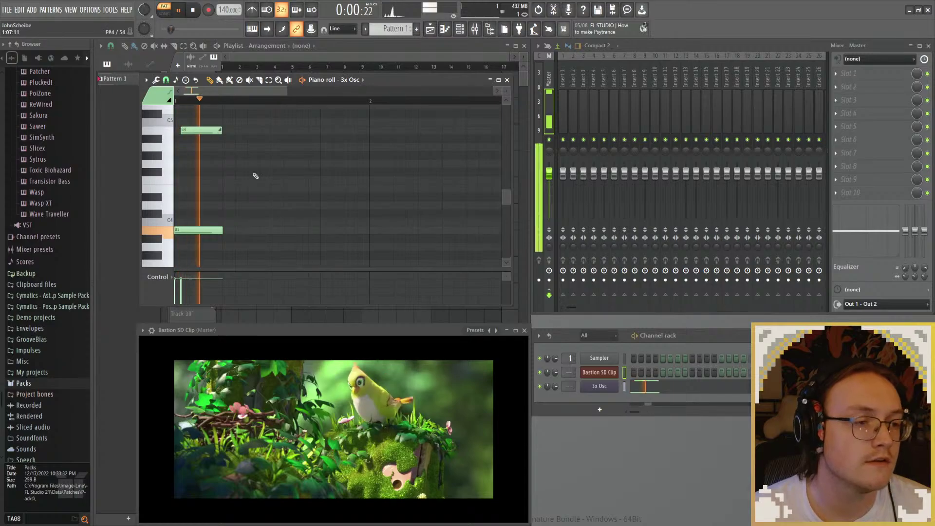
key(space)
Step: Move the upper note up an octave to B5 and audition the pattern several times
scroll(249, 205, up, 1)
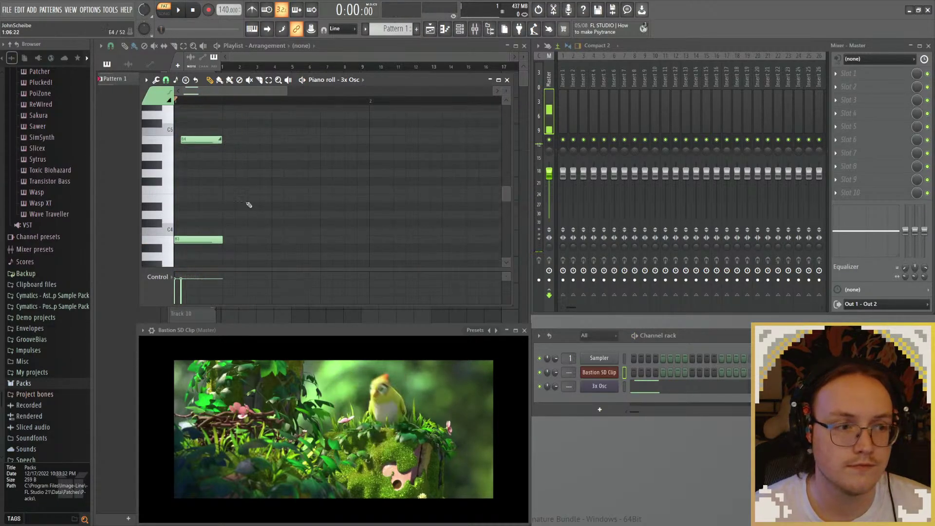
scroll(249, 205, up, 2)
mouse_move(203, 154)
mouse_down()
mouse_move(211, 202)
mouse_move(207, 128)
mouse_move(202, 245)
mouse_move(199, 145)
mouse_move(195, 155)
mouse_up()
key(space)
key(space)
key(space)
key(space)
scroll(202, 171, up, 3)
key(space)
scroll(248, 211, down, 5)
key(space)
key(space)
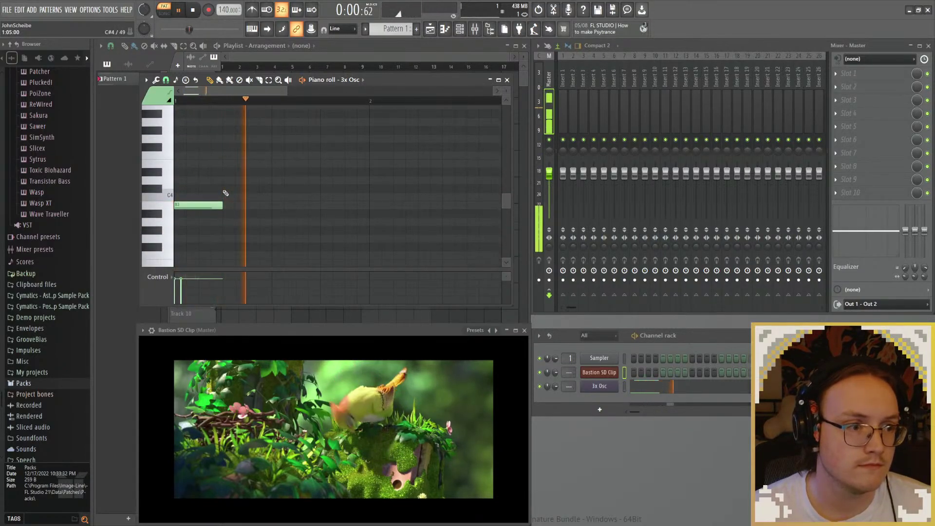
key(space)
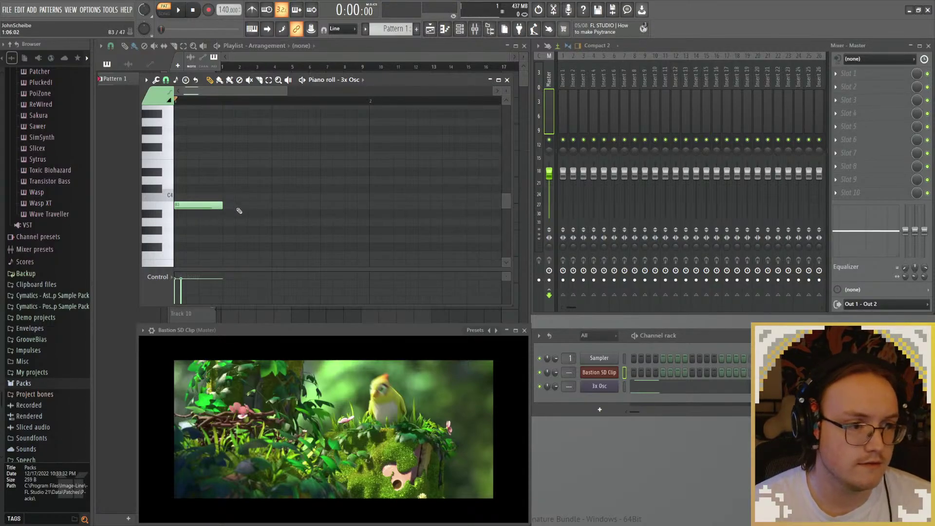
Step: Replay the two-note pattern repeatedly to judge the wider spacing between the notes
key(space)
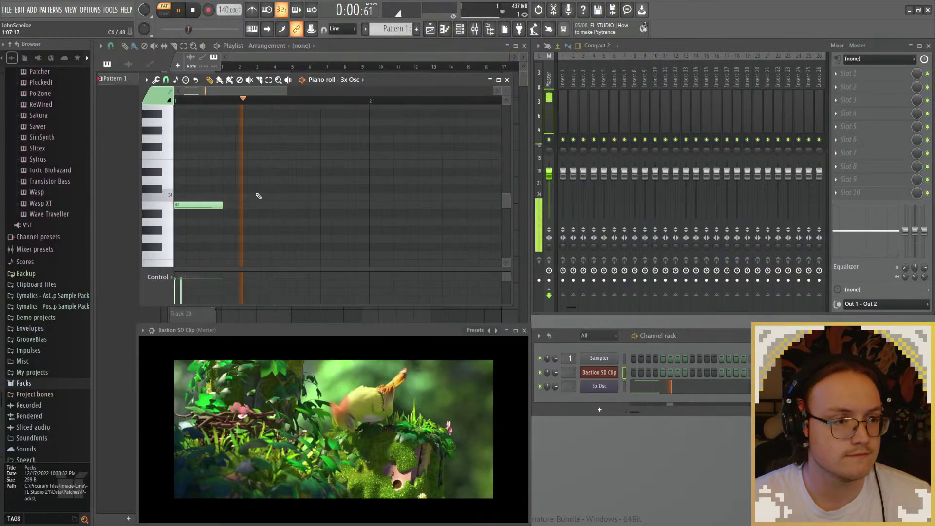
key(space)
key(space)
scroll(243, 202, up, 3)
key(space)
key(space)
scroll(237, 220, down, 5)
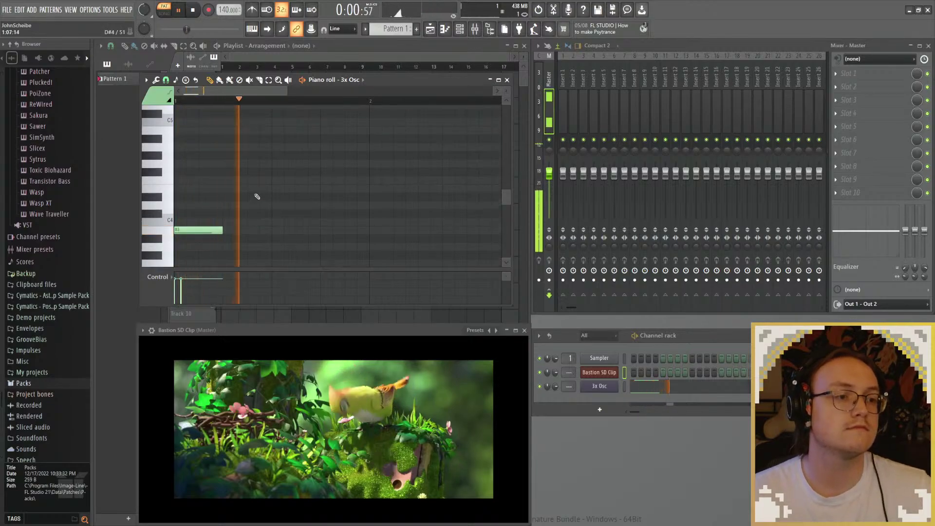
key(space)
key(space)
scroll(246, 197, up, 5)
key(space)
key(space)
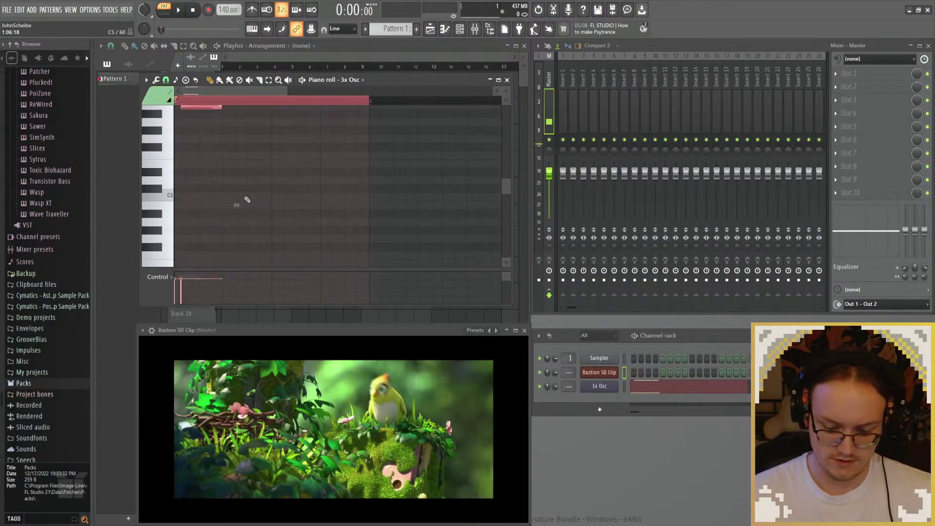
Step: Transpose the selected notes by octaves, auditioning each register, and leave the lower note on B2
scroll(247, 198, down, 5)
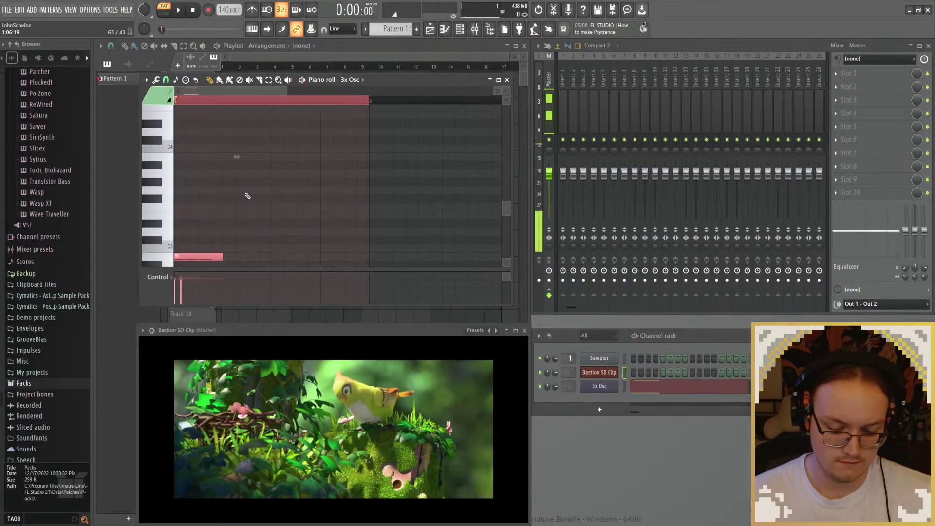
scroll(247, 196, up, 5)
key(space)
key(space)
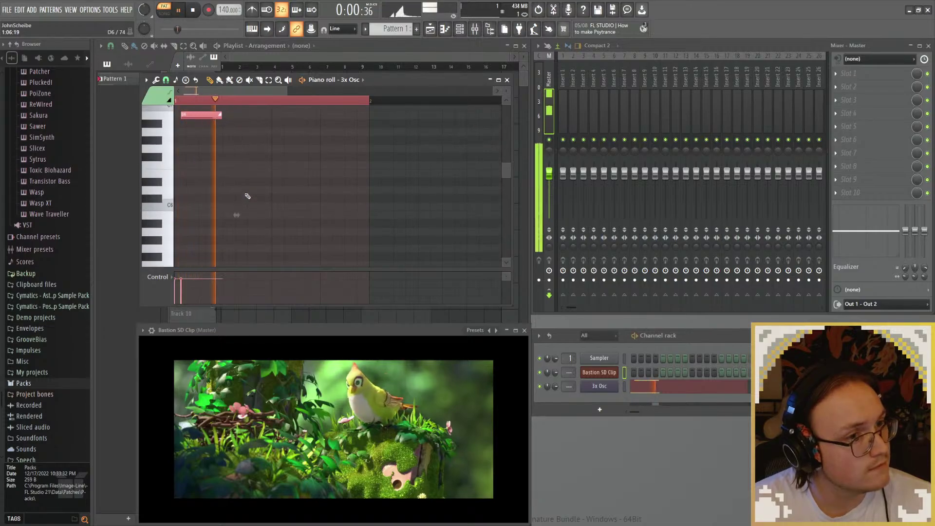
scroll(248, 196, down, 5)
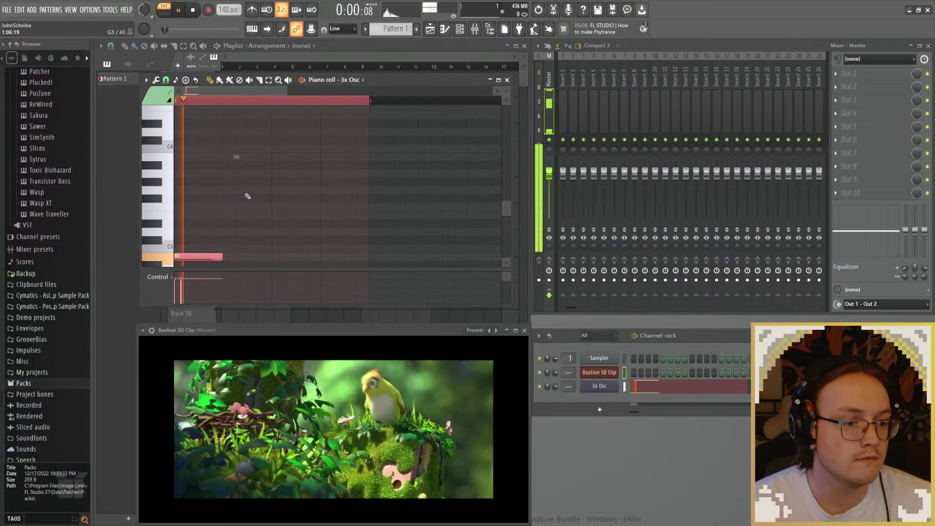
key(space)
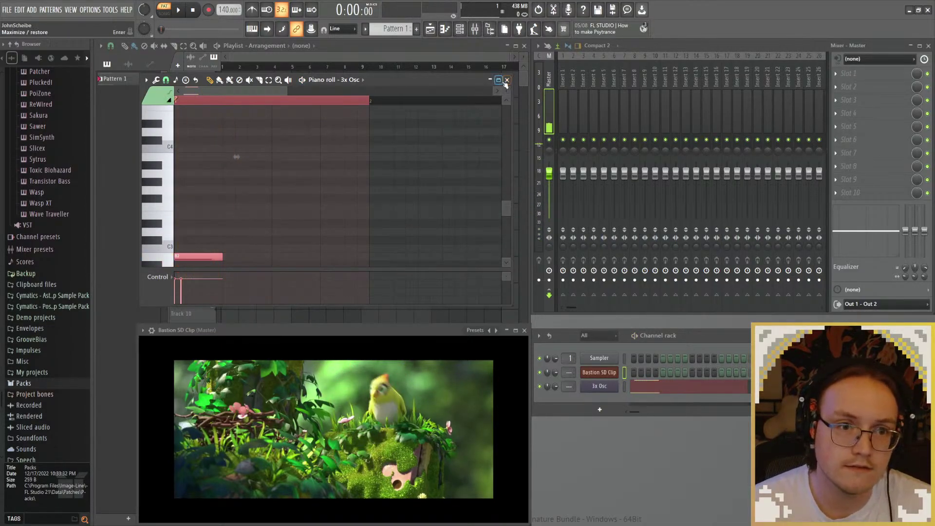
Step: Close the piano roll, place Pattern 1 at the start of Track 1 in the playlist, and play it in song mode
click(506, 80)
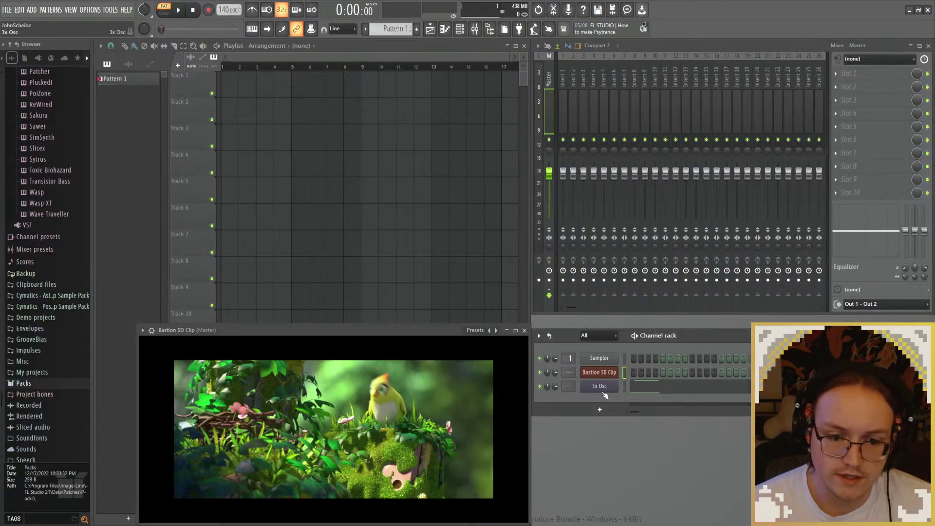
click(261, 130)
drag(265, 129, 230, 75)
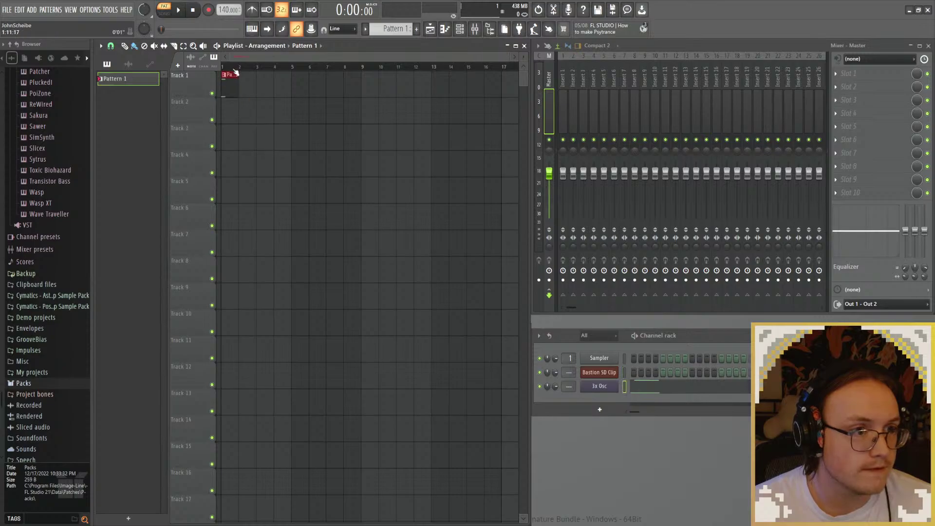
scroll(252, 65, up, 3)
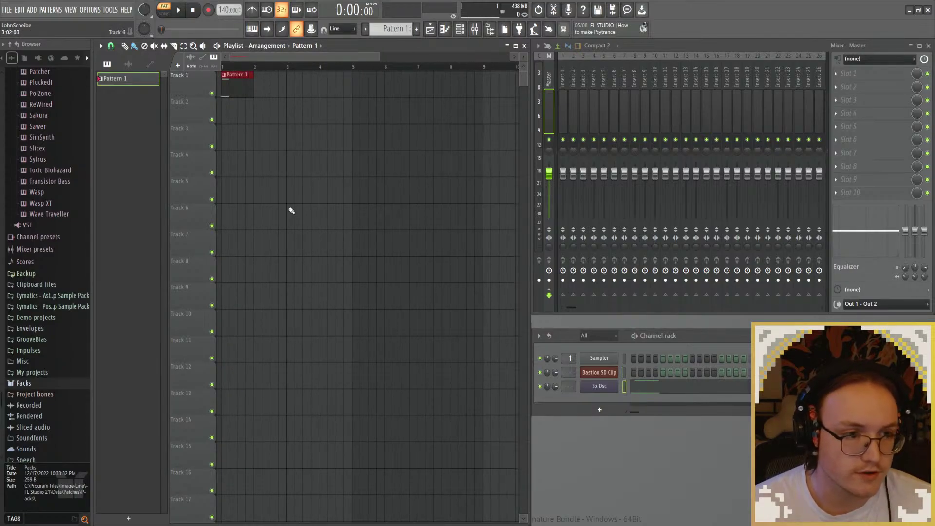
scroll(243, 75, up, 2)
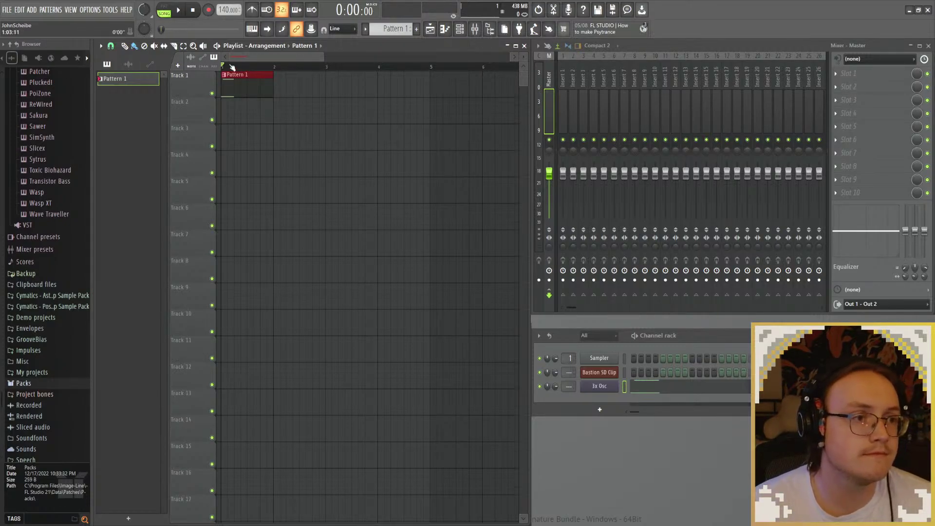
key(space)
scroll(245, 63, up, 1)
key(space)
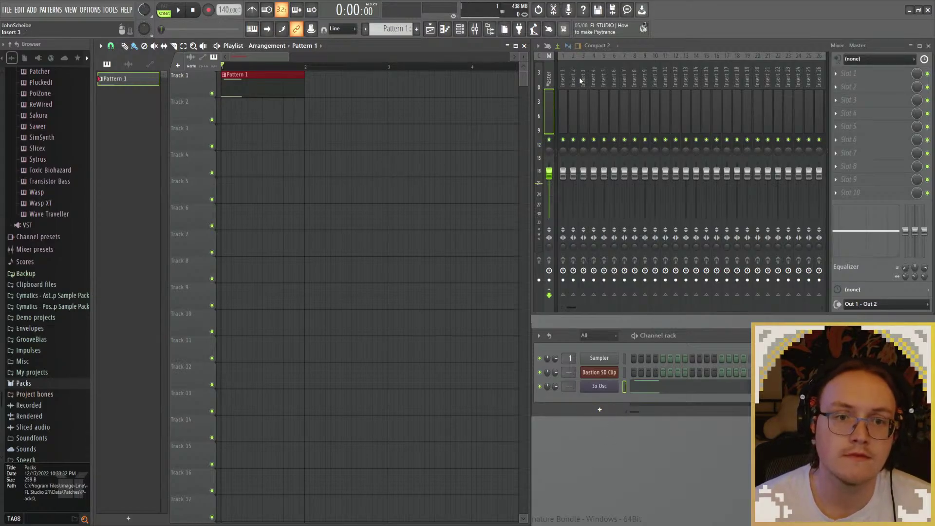
Step: Route the 3x Osc channel to mixer Insert 5 and load iZotope Trash 2 in its first effect slot
click(593, 97)
click(604, 98)
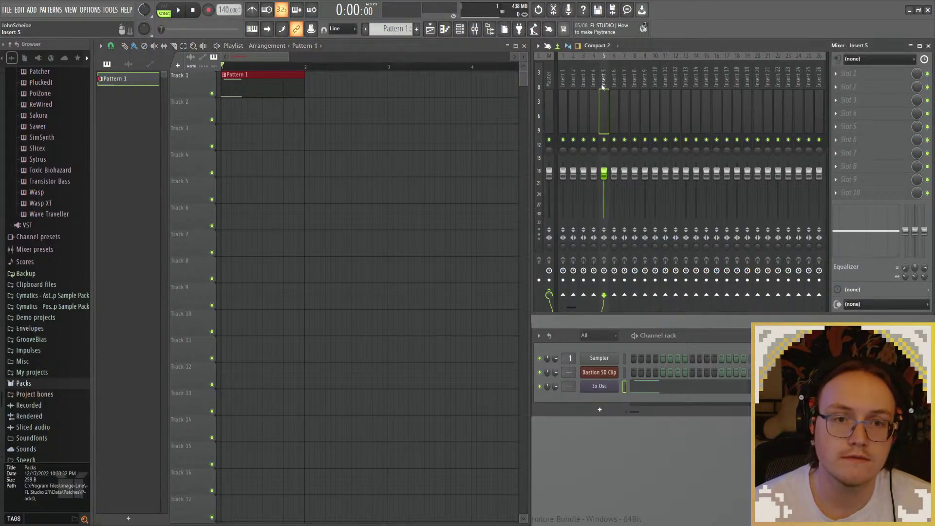
key(ctrl+l)
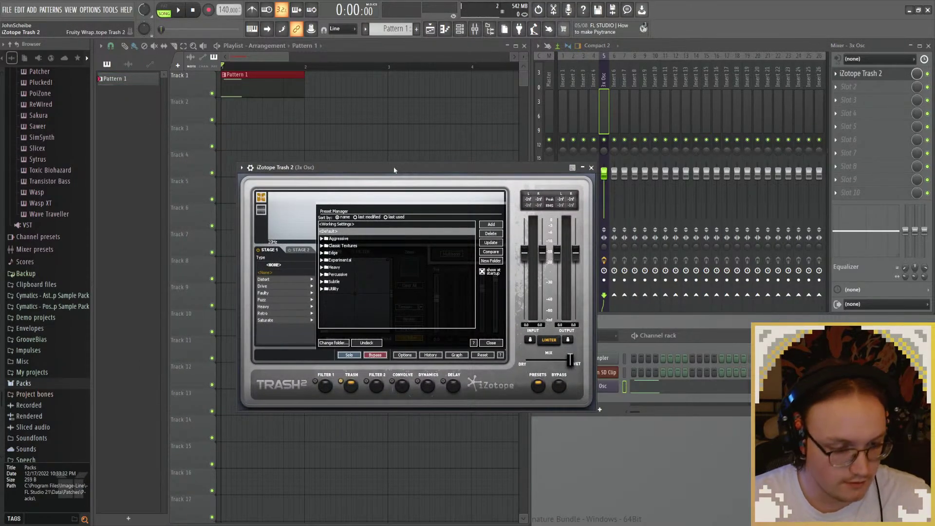
Step: Open the Edge folder of Trash 2 presets and audition Acoustician, Atomic Crunch and Beach View with the pattern
click(324, 253)
click(335, 261)
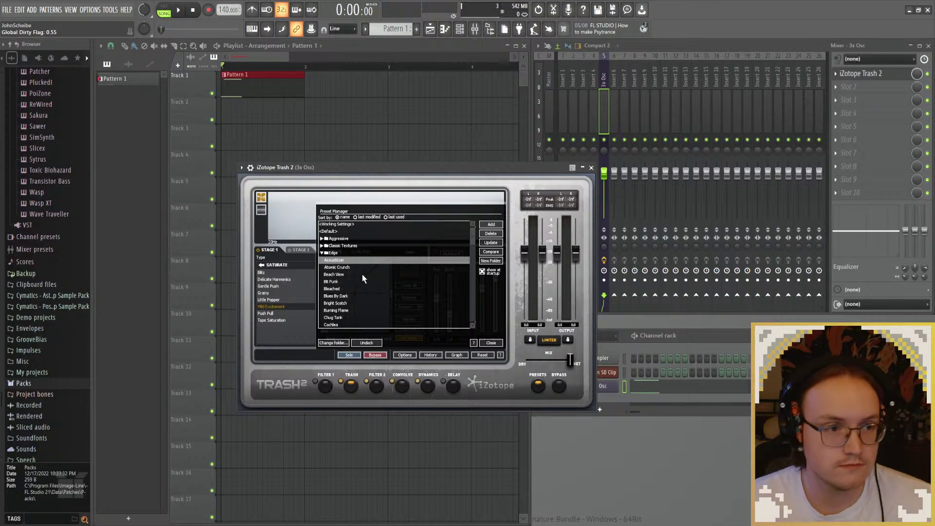
key(space)
click(340, 269)
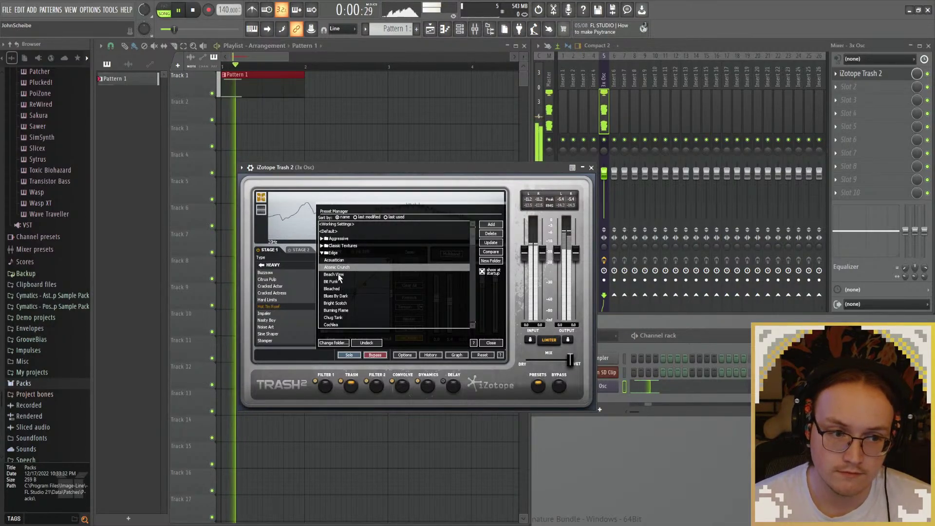
key(space)
click(337, 274)
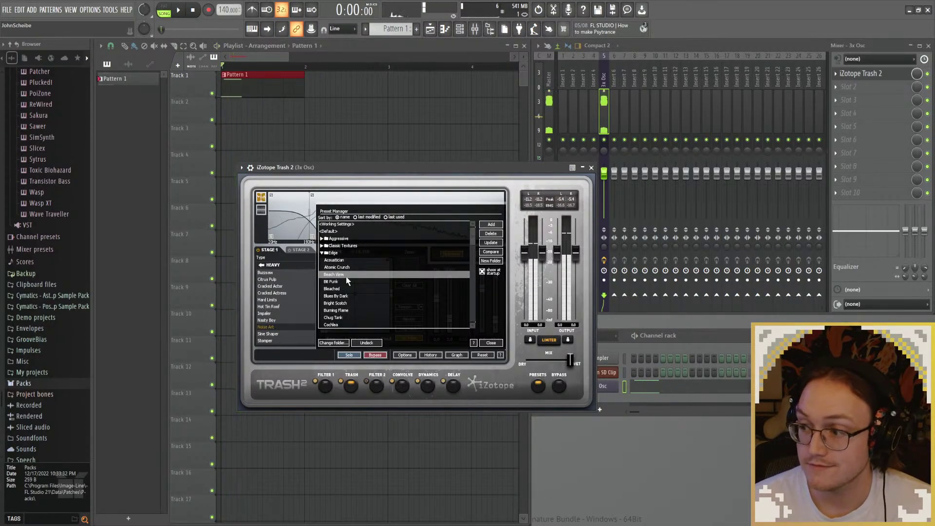
Step: Audition the Edge presets from Bit Funk through Bleached, Blues By Dark, Bright Scratch and Burning Flame to Chug Tank
click(334, 289)
key(space)
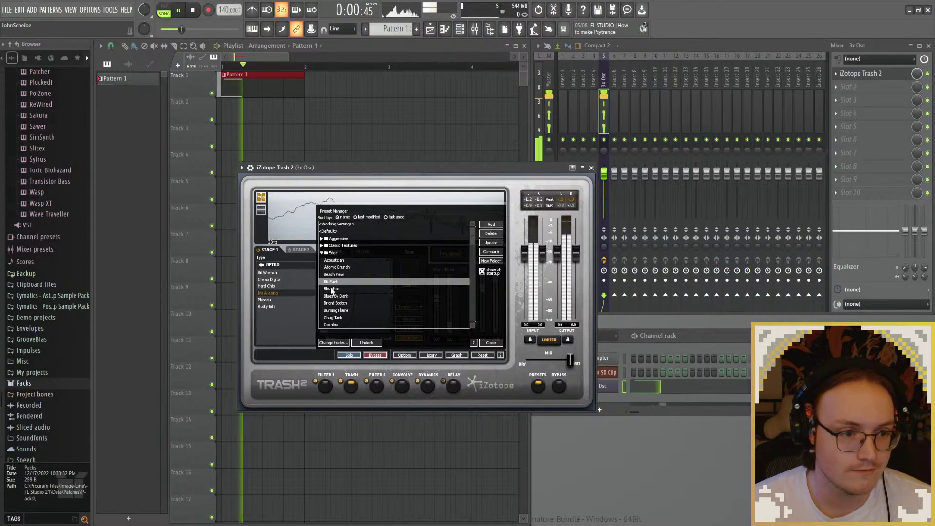
key(space)
key(space)
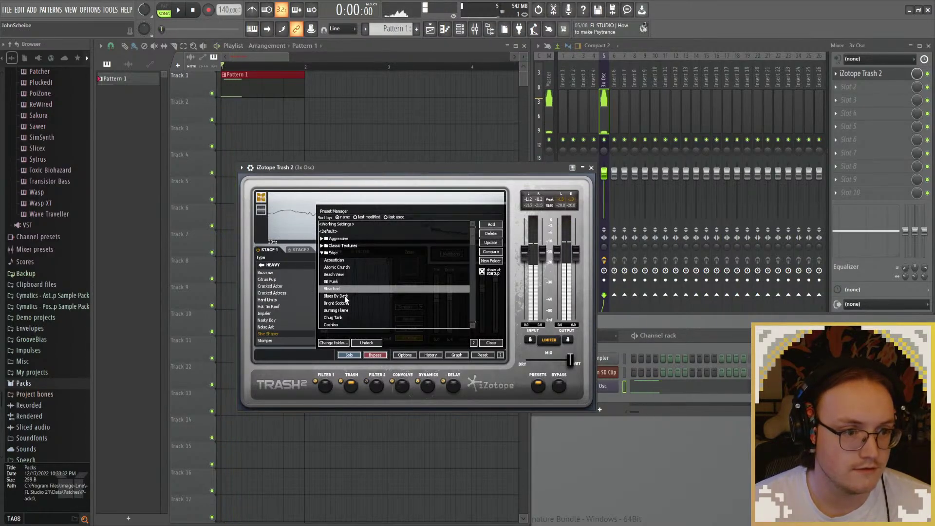
click(335, 295)
click(336, 304)
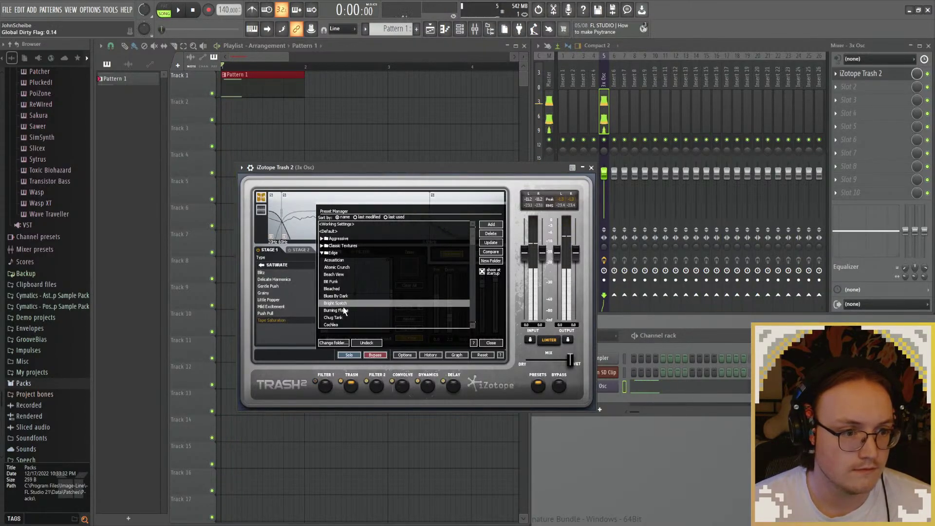
click(337, 311)
click(339, 316)
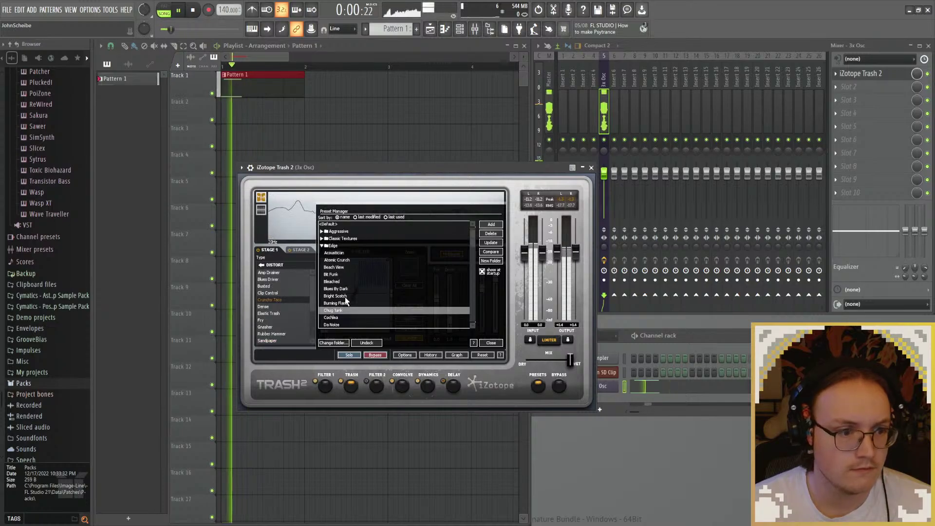
click(337, 312)
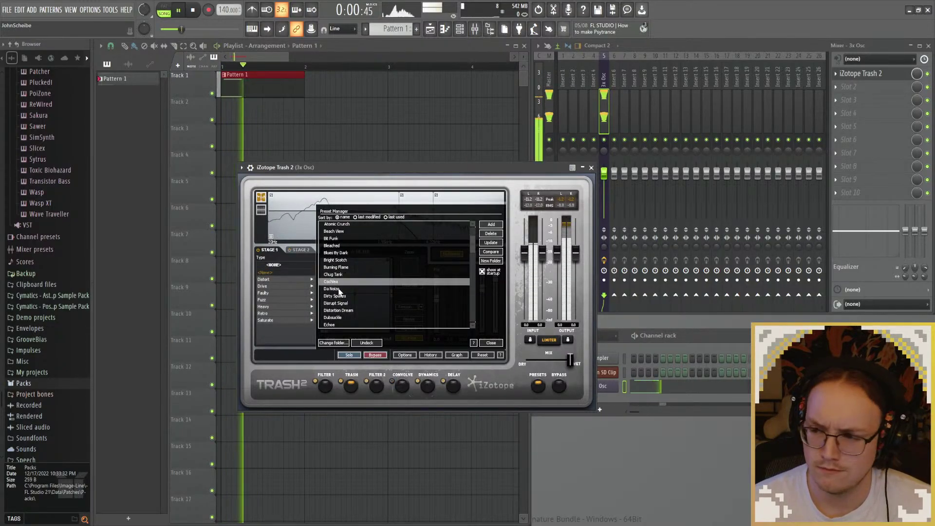
Step: Audition the Edge presets from Cochlea through Dubsuckle against the pattern, going back once to Da Noize
key(space)
key(space)
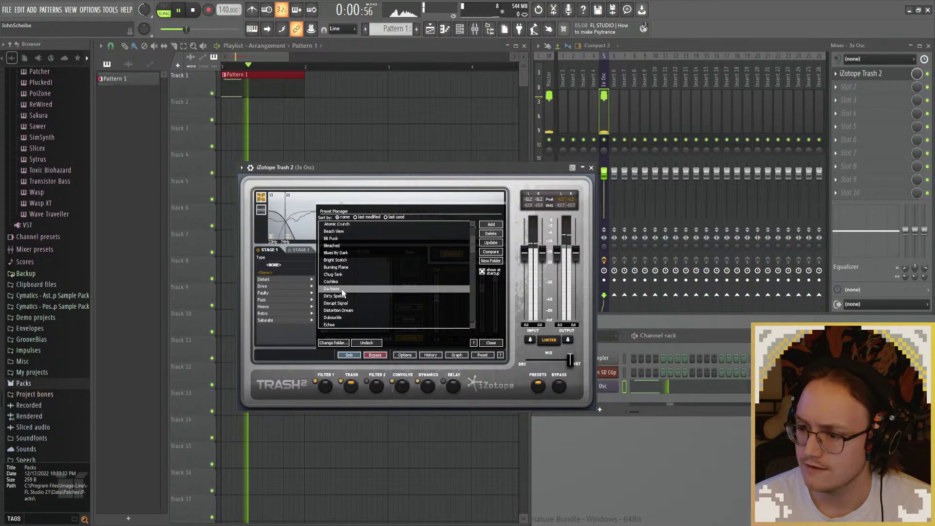
click(343, 296)
key(Up)
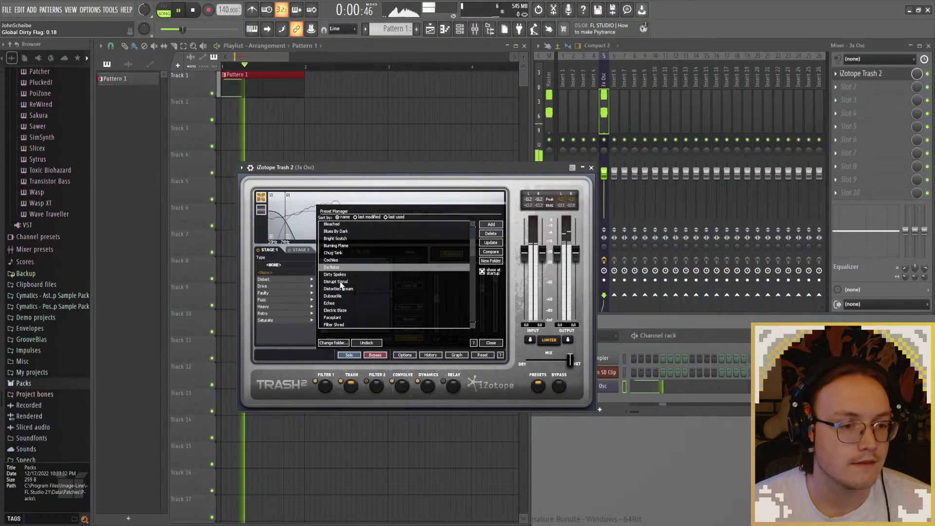
key(space)
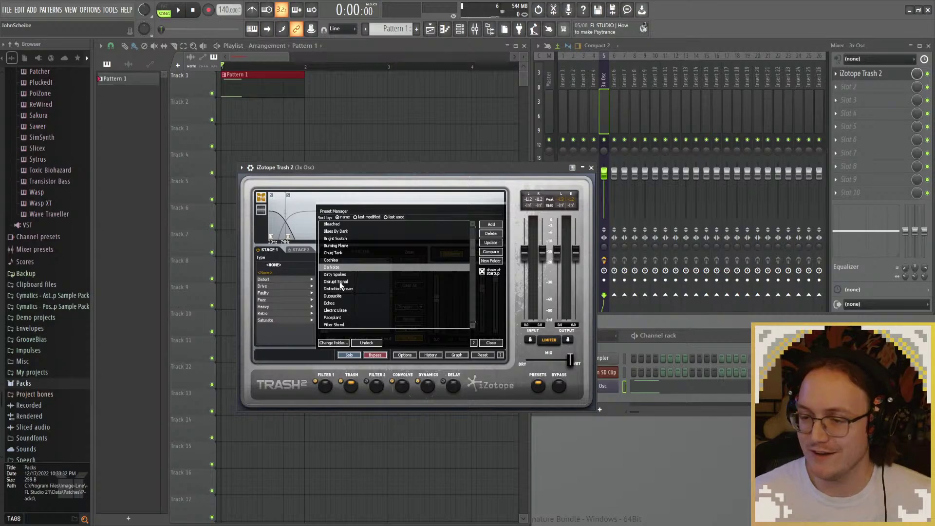
click(344, 282)
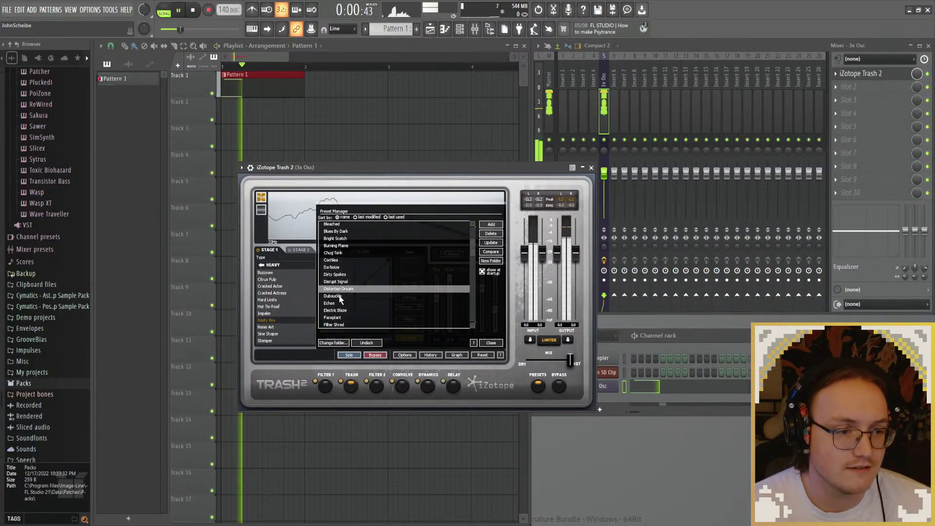
click(348, 276)
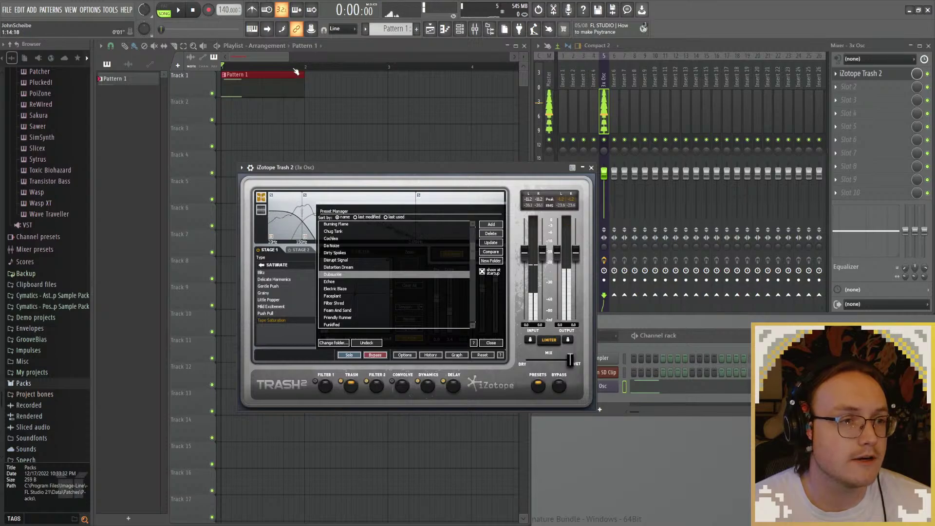
Step: Loop about the first third of Pattern 1 in the playlist, start playback and bring the Trash 2 window back to the front
click(246, 71)
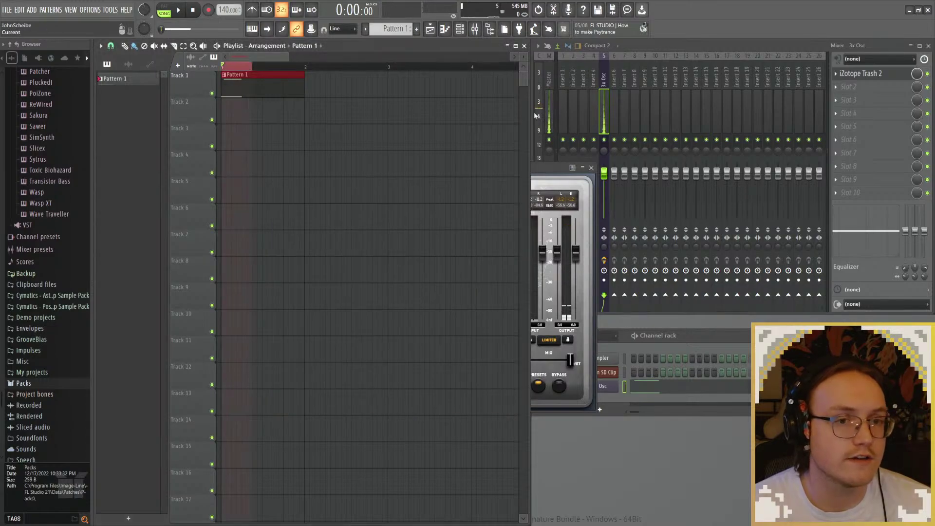
key(space)
click(546, 169)
Step: Audition the Edge presets Echoe, Faceplant, Filter Shred, Foam And Sand and Friendly Runner over the looping pattern
click(342, 282)
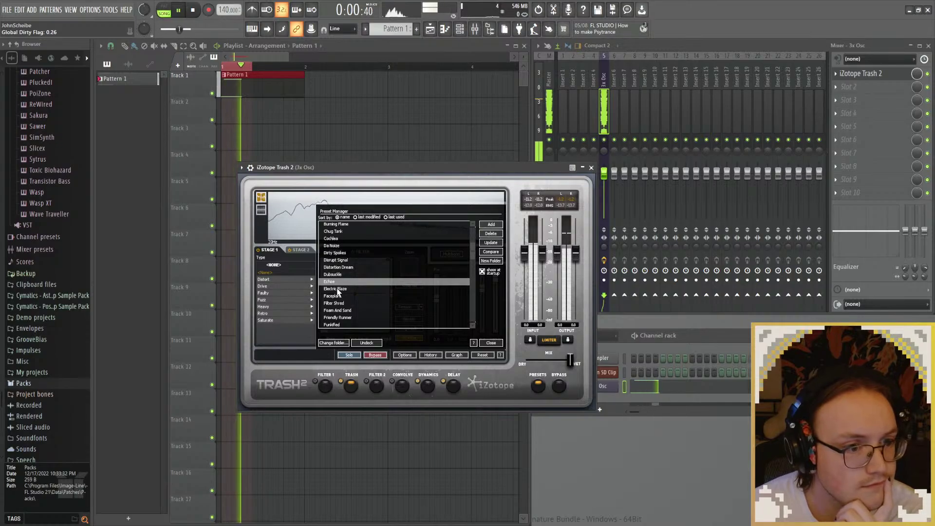
click(338, 295)
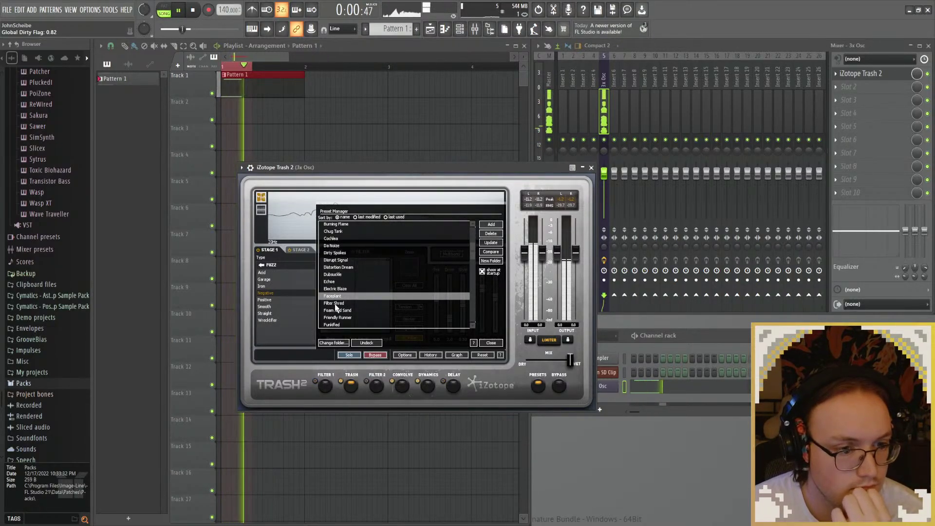
click(338, 305)
scroll(341, 301, down, 1)
click(338, 289)
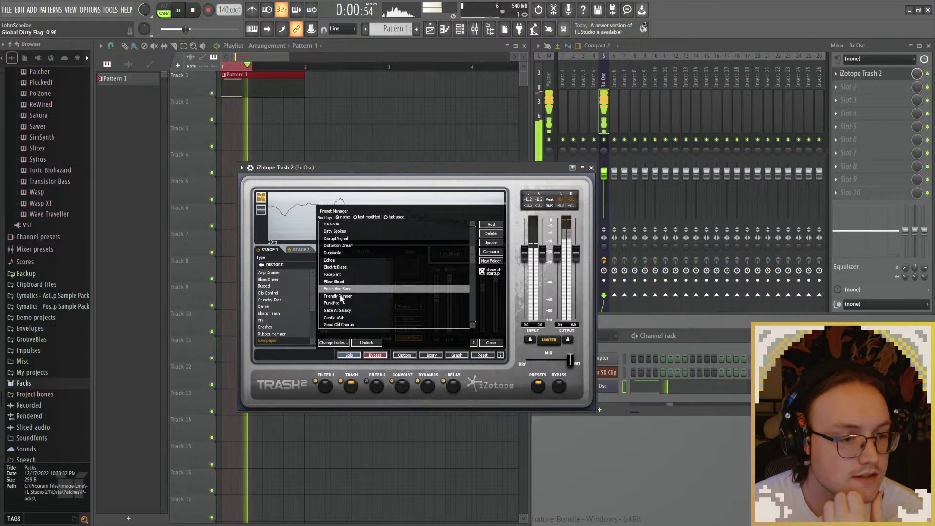
scroll(344, 292, down, 1)
click(348, 290)
scroll(343, 280, down, 1)
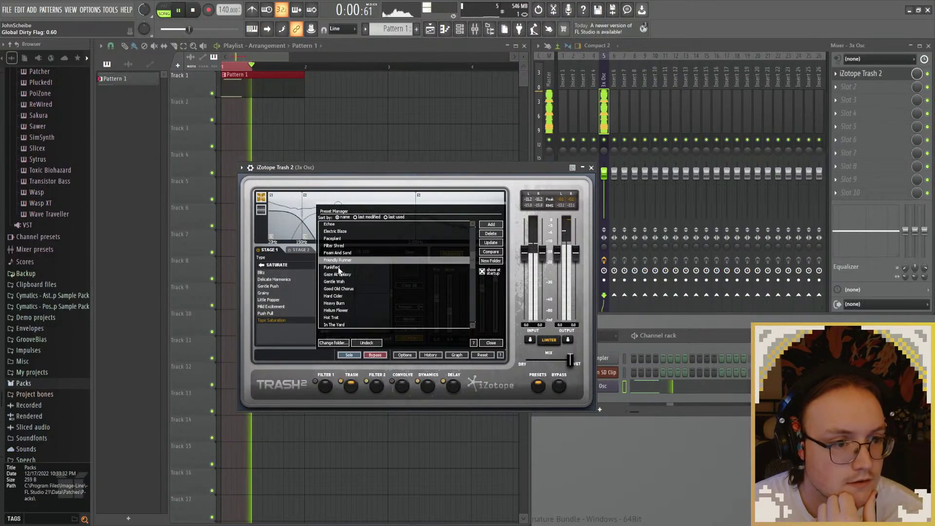
Step: Audition the Edge presets Funkified, Gaze At Galaxy, Gentle Wah, Good Old Chorus, Hard Cider and Heavy Burn over the loop
click(339, 268)
click(340, 275)
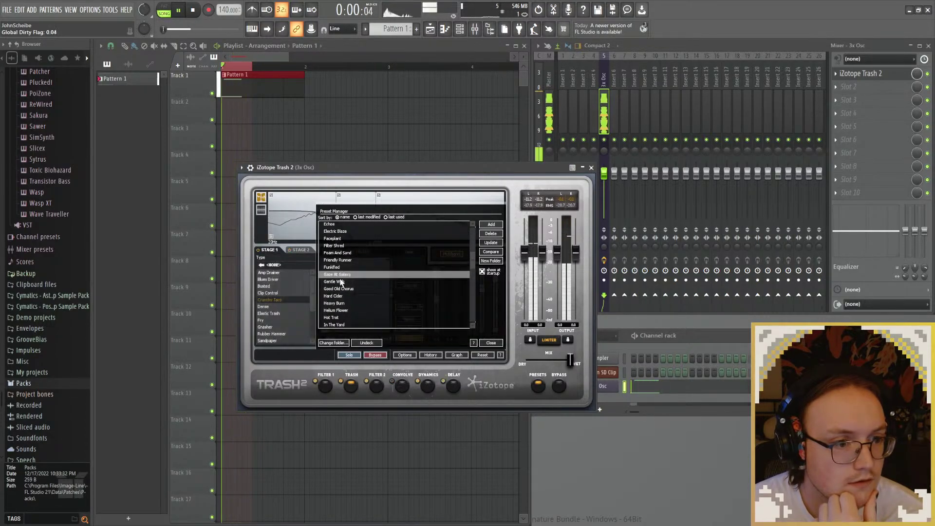
click(339, 282)
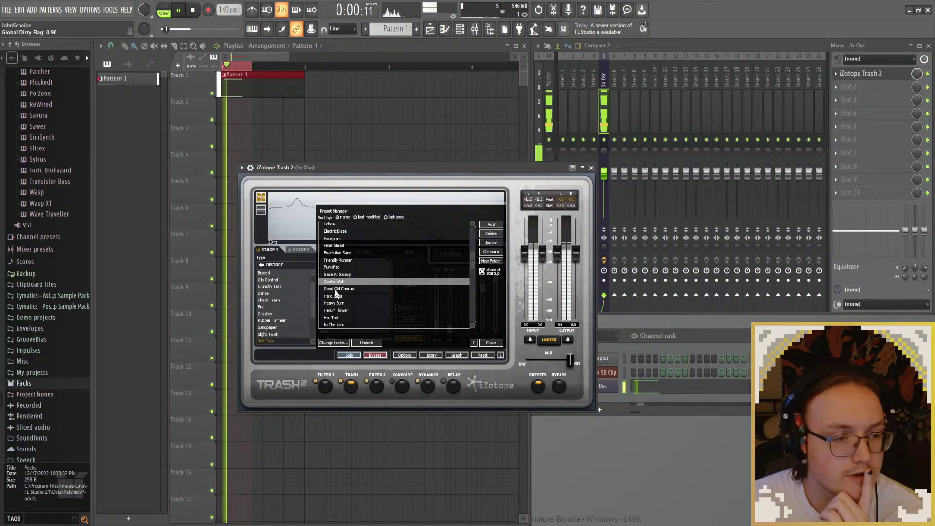
click(335, 289)
scroll(334, 278, down, 1)
click(334, 260)
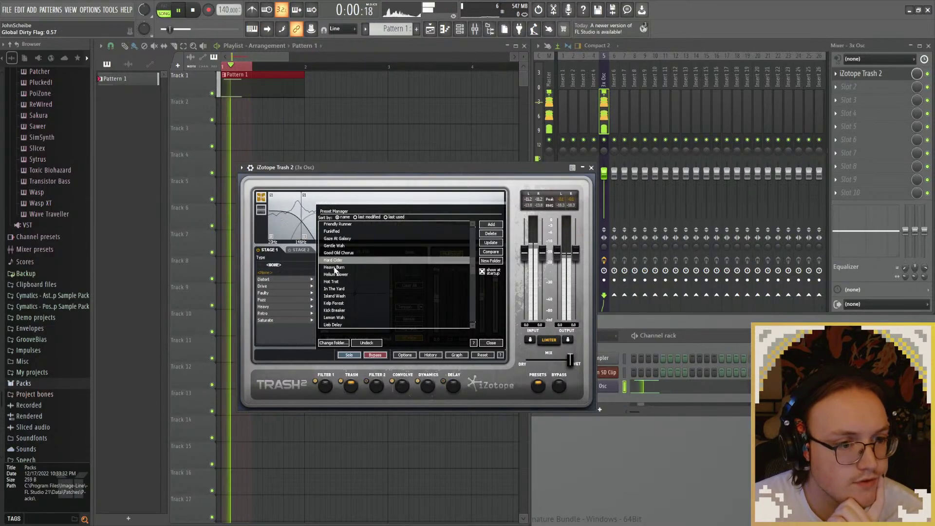
click(338, 268)
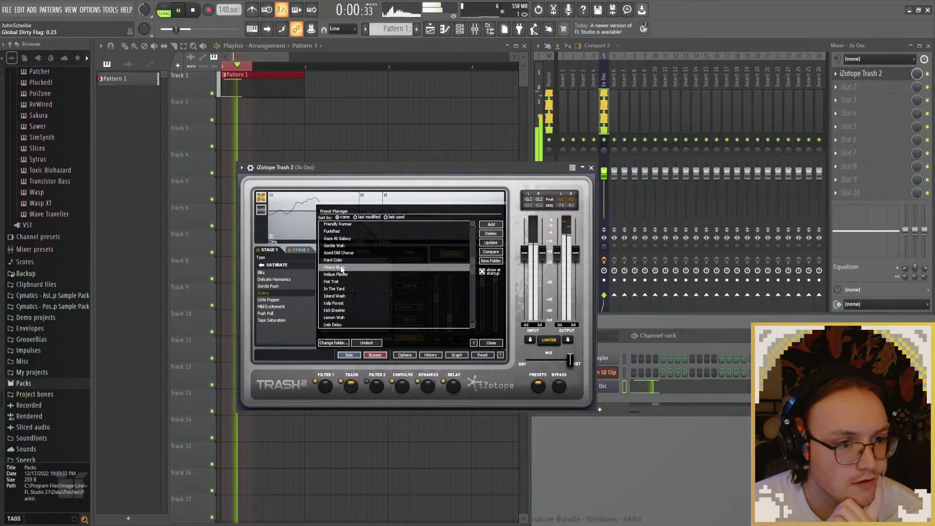
Step: Load the Helium Flower preset after comparing it with Heavy Burn, stop playback and close the preset manager
click(343, 272)
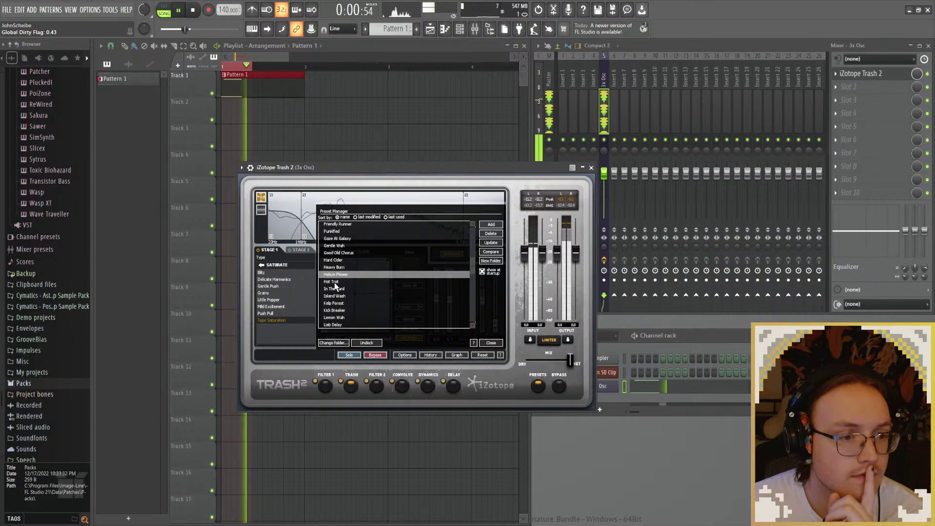
key(Up)
key(Down)
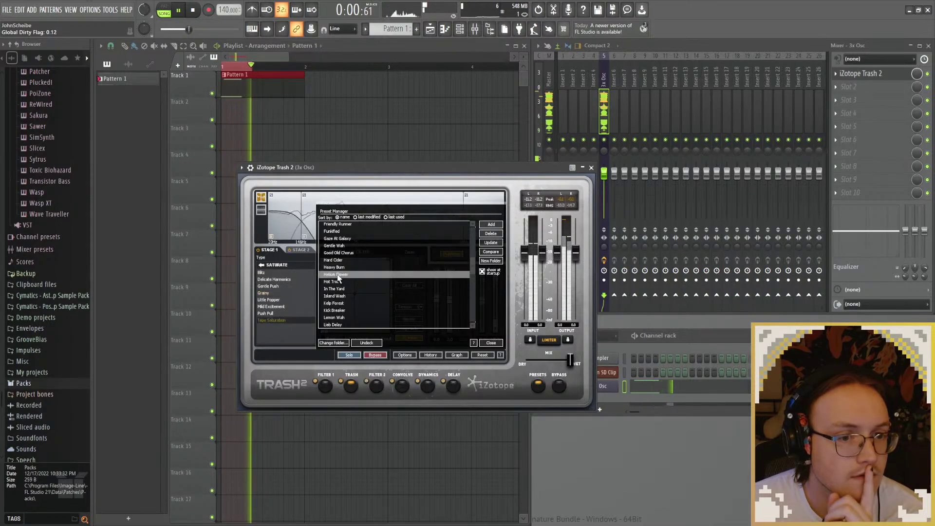
key(space)
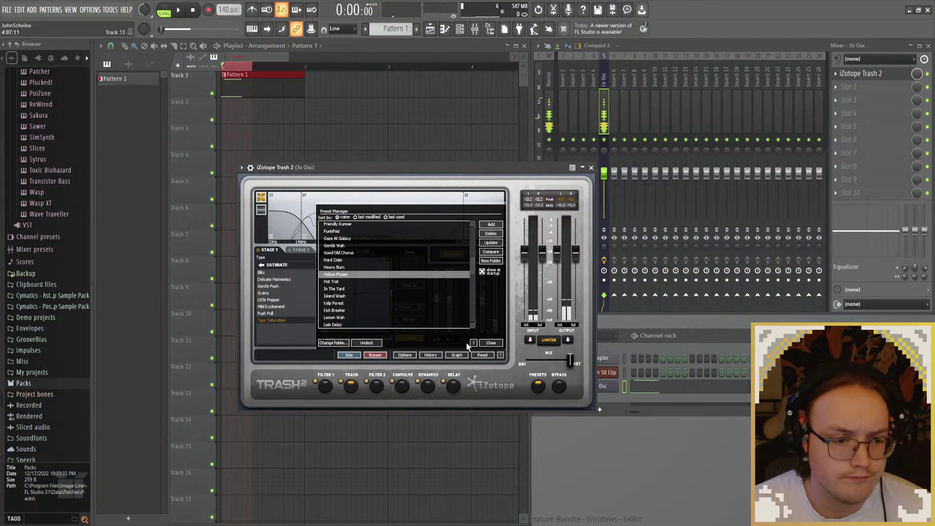
click(491, 343)
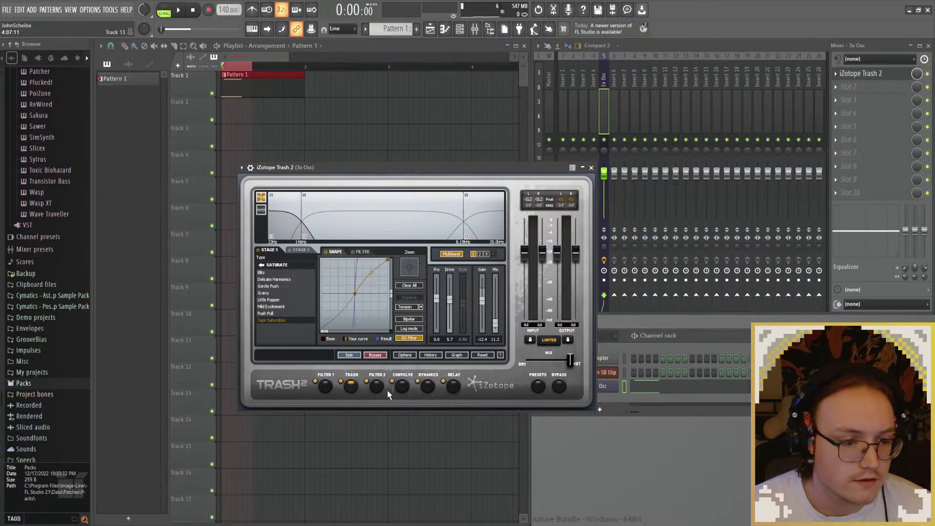
Step: Play the loop through the Helium Flower preset and examine its Tape Saturation type in Stage 1
key(space)
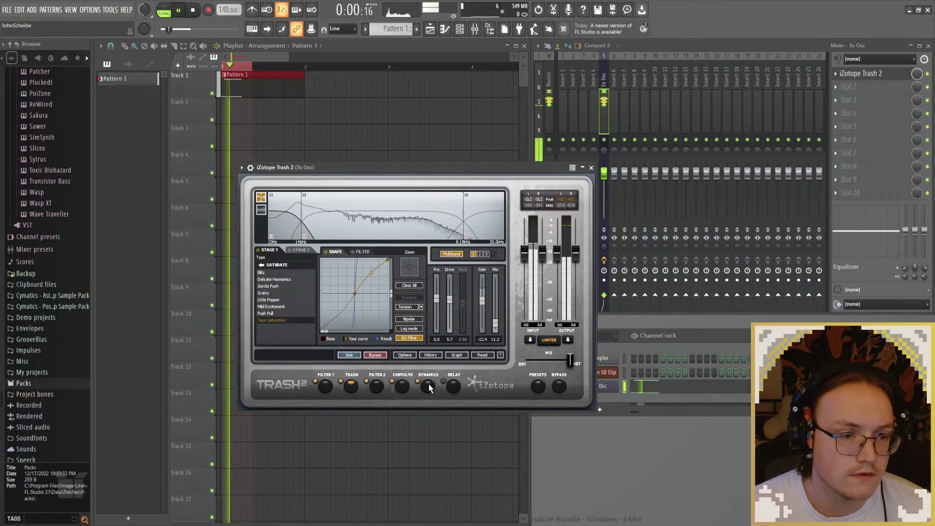
key(space)
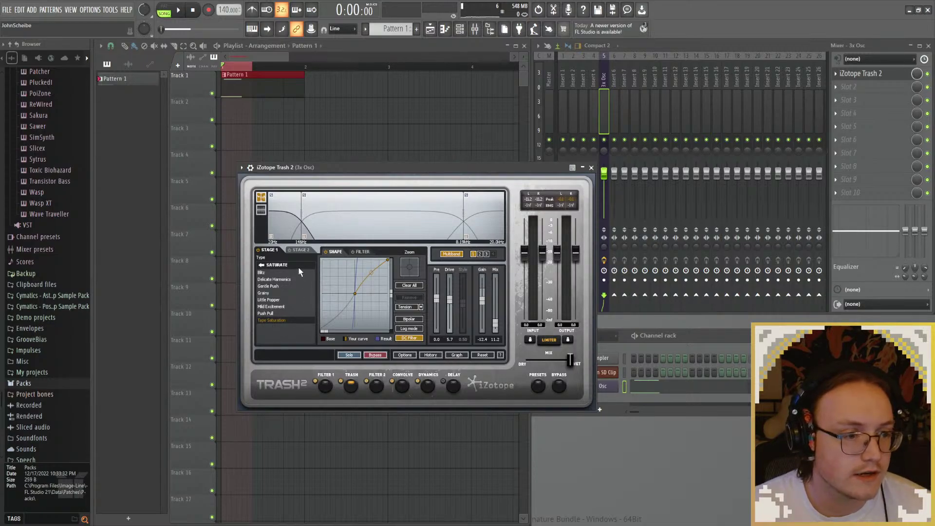
click(265, 319)
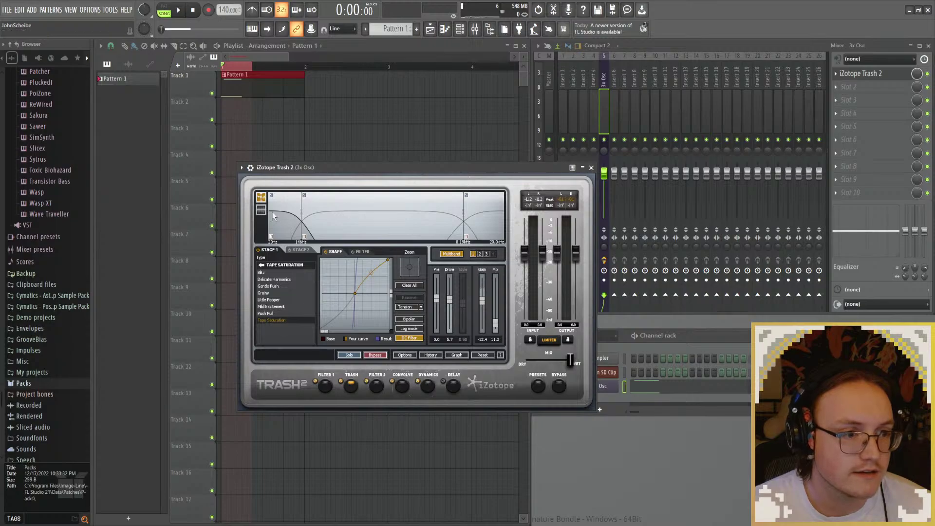
Step: Reopen Trash 2 with its preset manager and compare Hard Cider, Helium Flower and Hot Trot on the loop
click(592, 168)
click(871, 74)
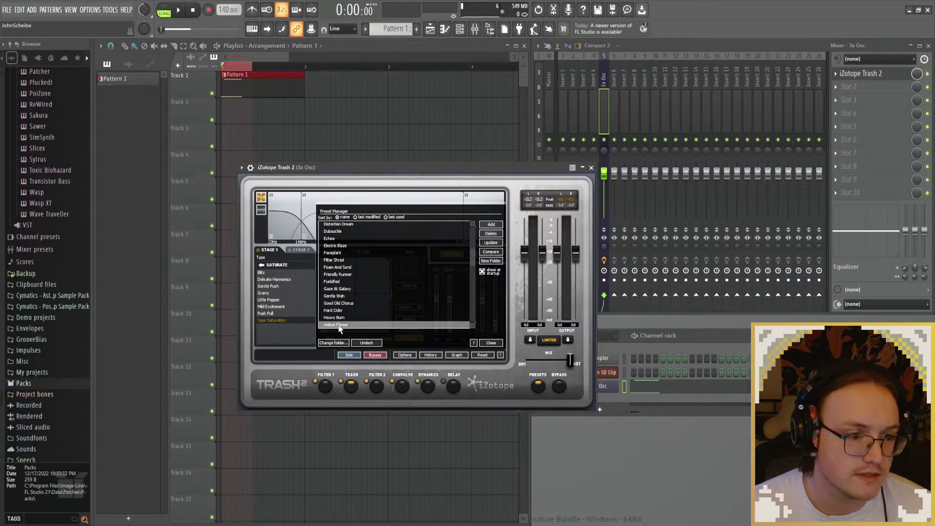
scroll(339, 329, down, 1)
click(342, 304)
key(space)
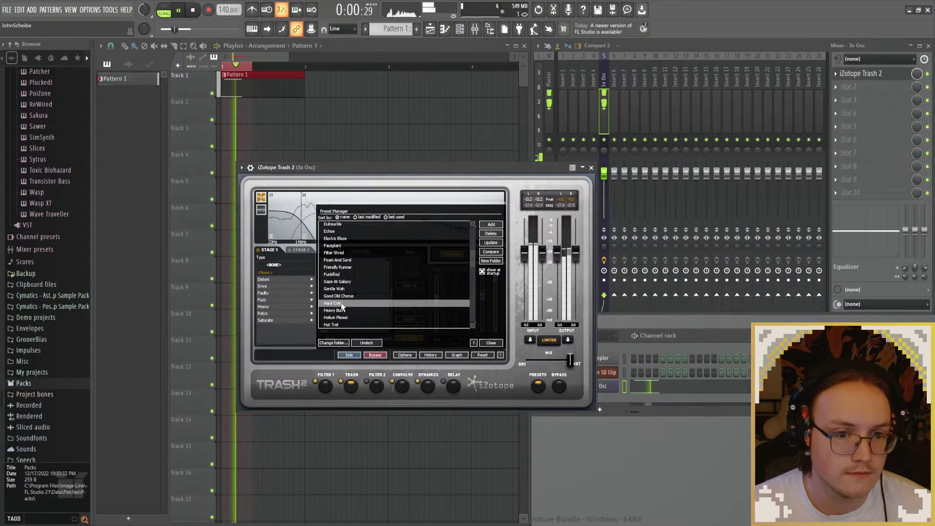
scroll(341, 306, down, 1)
click(342, 282)
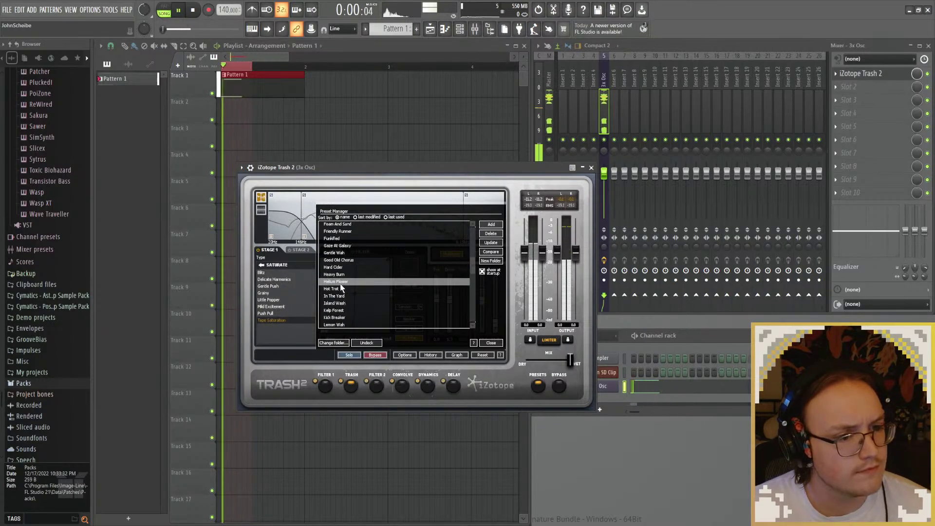
click(342, 288)
key(space)
Step: Load the Cochlea preset from the Edge folder and play the loop to hear it
scroll(342, 283, up, 4)
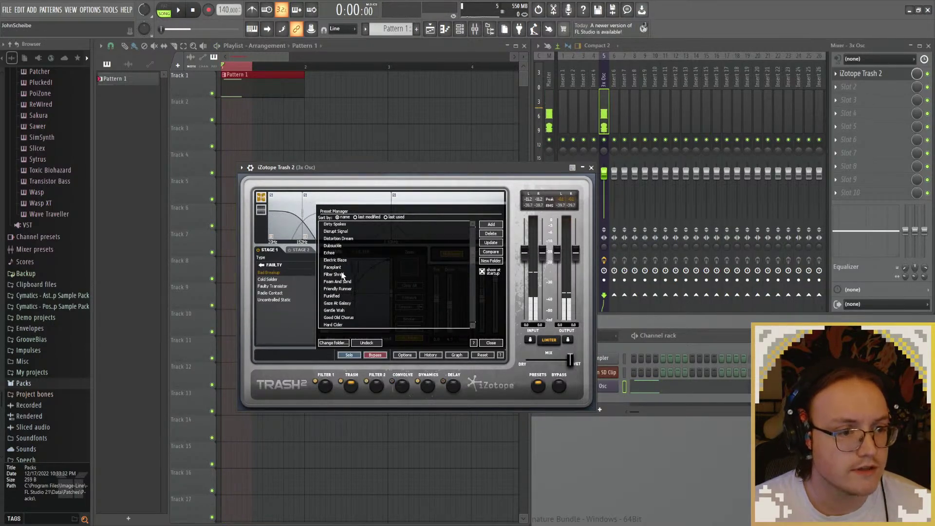
click(342, 276)
scroll(342, 275, up, 3)
click(340, 246)
key(space)
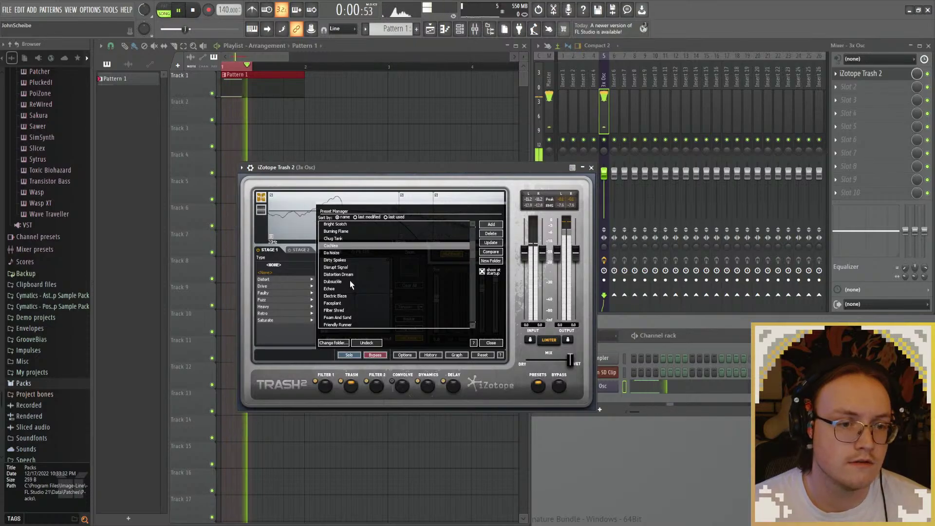
key(space)
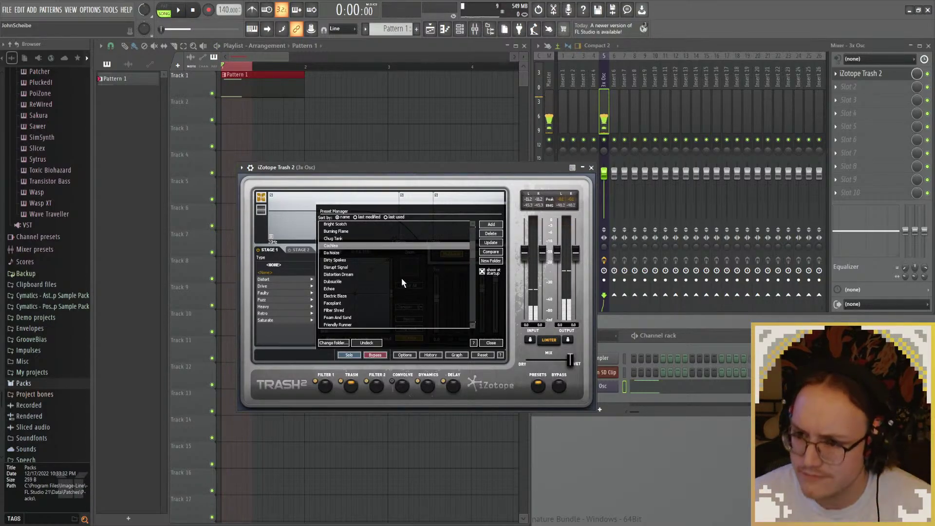
Step: Audition the Hot Trot, Helium Flower and Island Wash presets on the loop
scroll(397, 283, down, 6)
click(336, 296)
key(space)
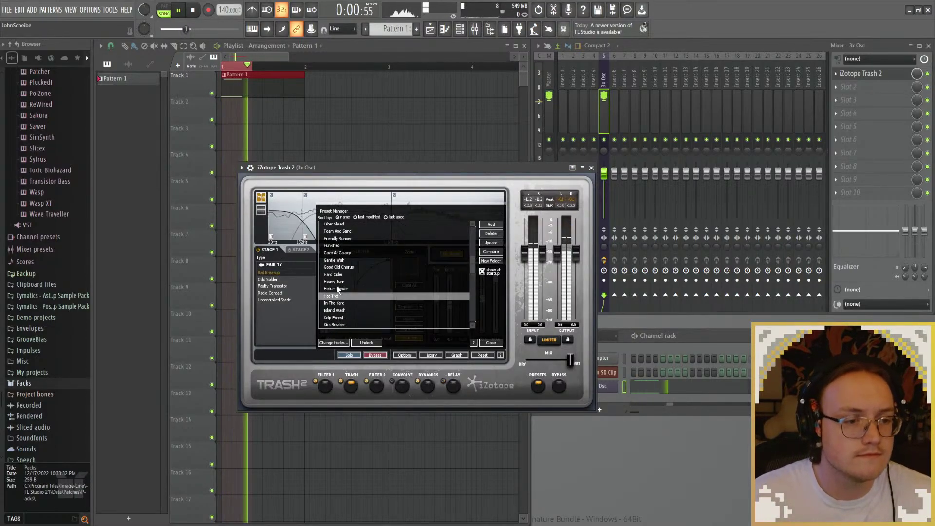
click(338, 289)
click(338, 295)
scroll(351, 307, down, 1)
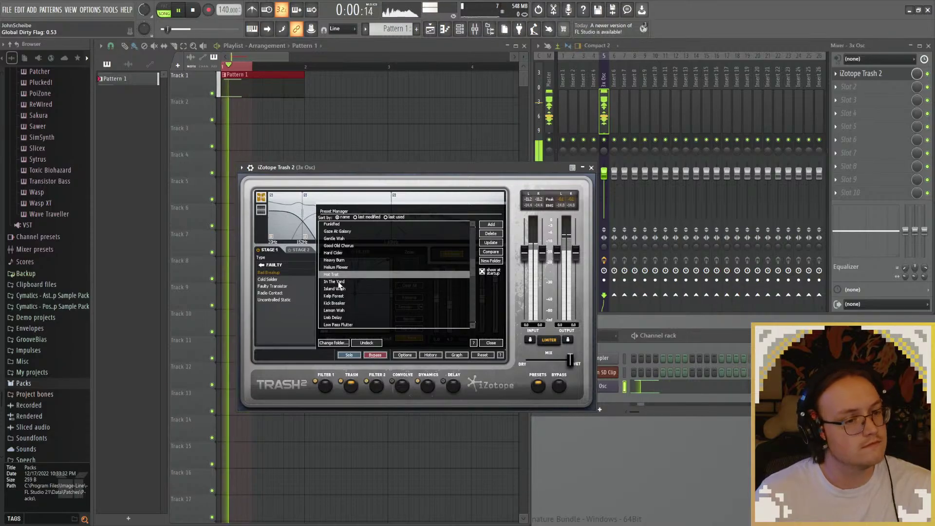
click(340, 289)
key(space)
scroll(341, 281, down, 2)
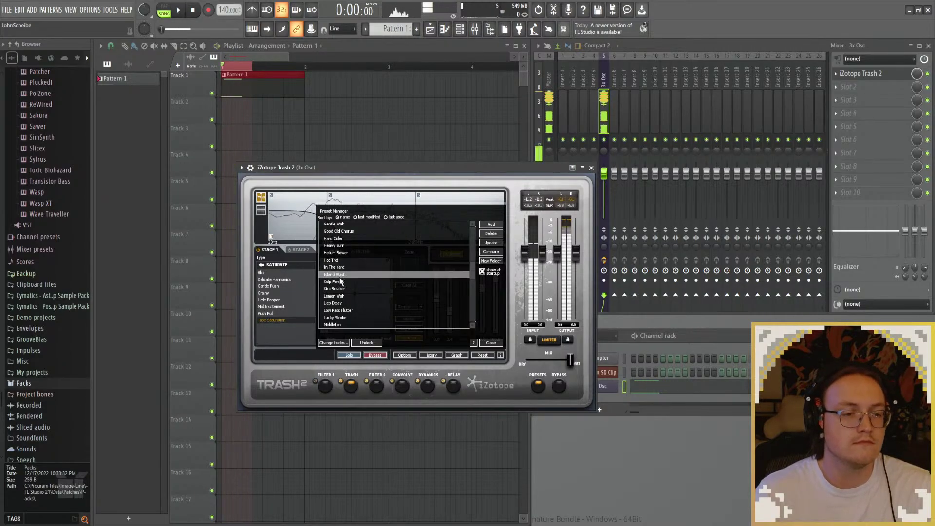
Step: Play the loop through the next presets in the list, including Kelp Forest, Lemon Wah and Lieb Delay
scroll(342, 273, down, 3)
key(space)
click(339, 267)
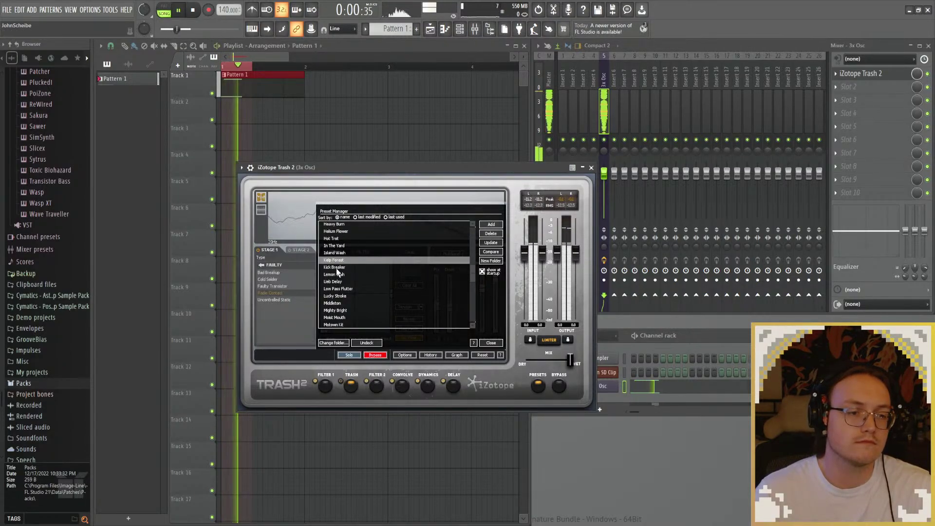
key(space)
scroll(343, 260, down, 3)
click(341, 259)
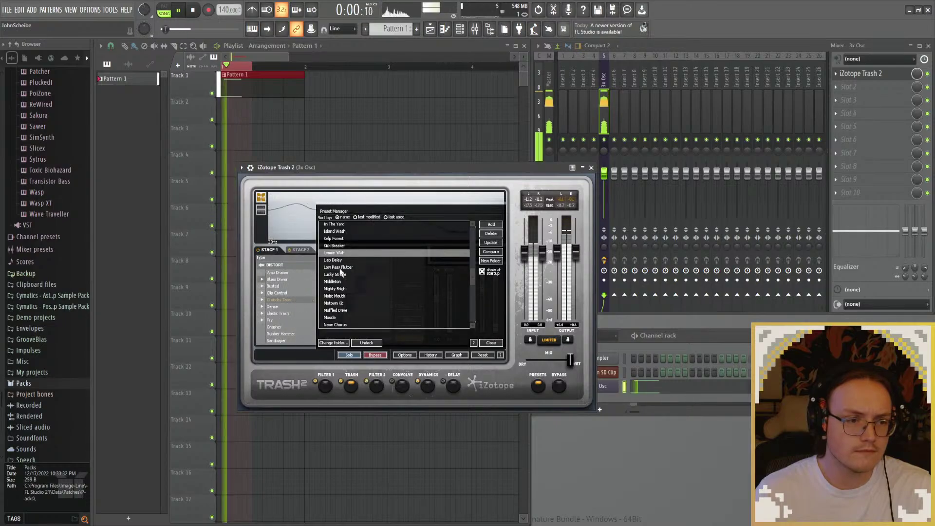
click(341, 267)
key(space)
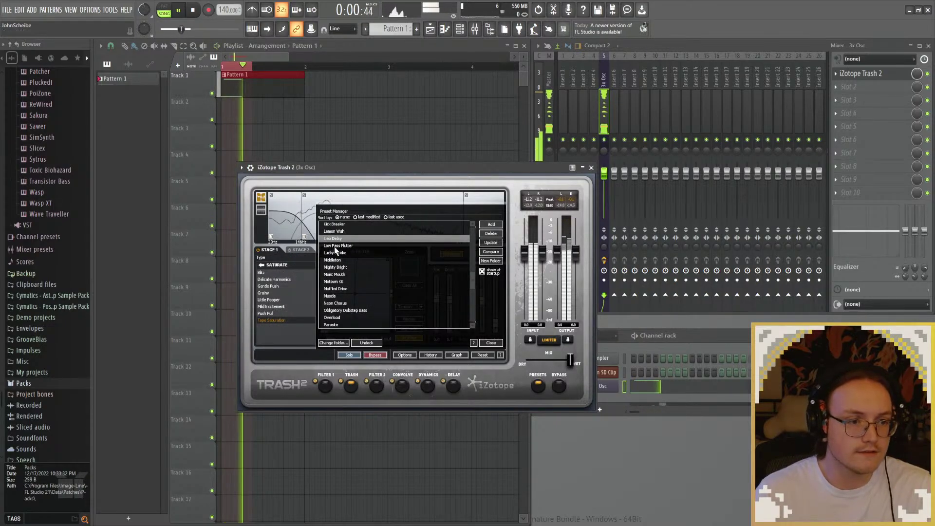
Step: Audition the Lucky Stroke, Middleton and Mighty Bright presets on the loop
scroll(336, 259, down, 3)
click(334, 261)
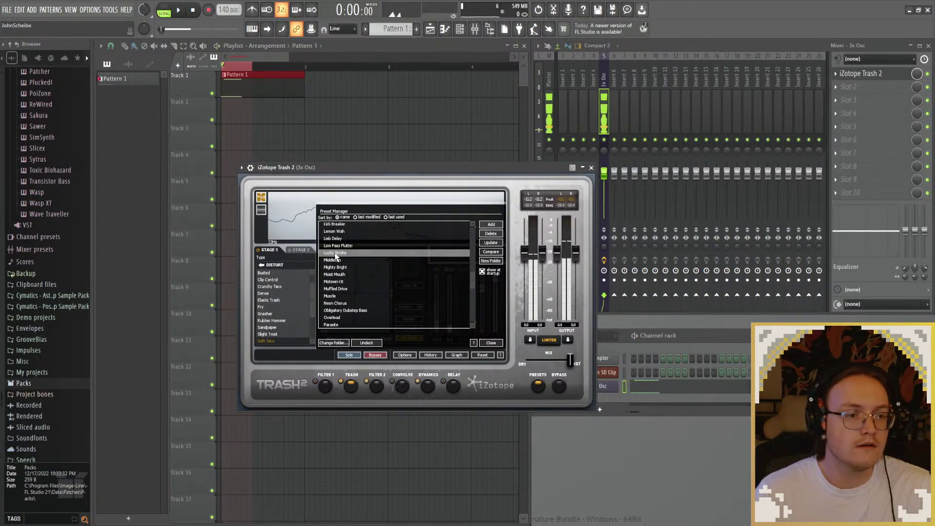
key(space)
click(333, 260)
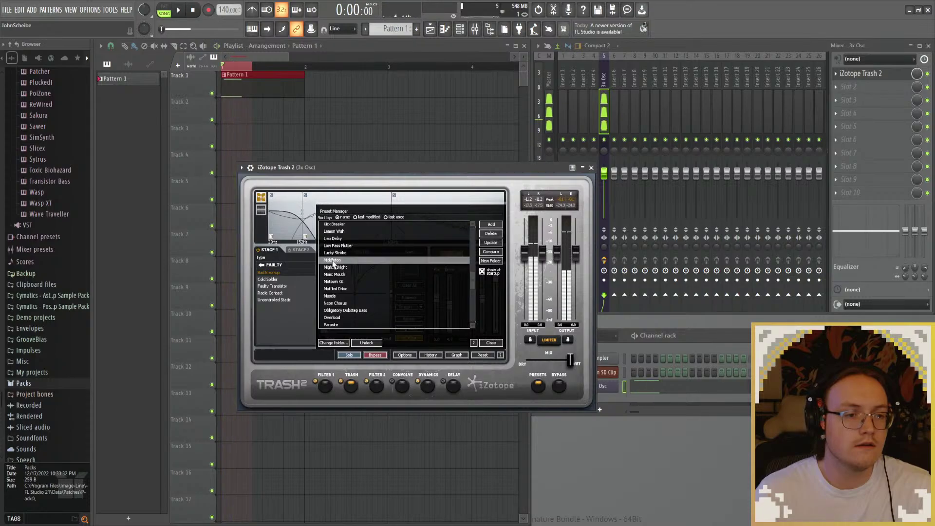
click(340, 268)
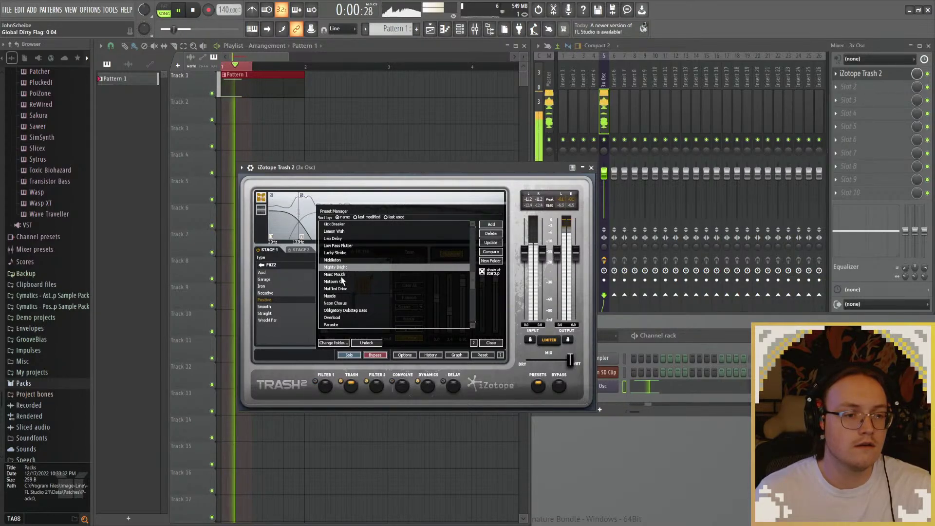
Step: Shorten the B4 and B2 notes of the 3x Osc pattern in the piano roll and close the editor
double_click(259, 84)
scroll(230, 156, down, 3)
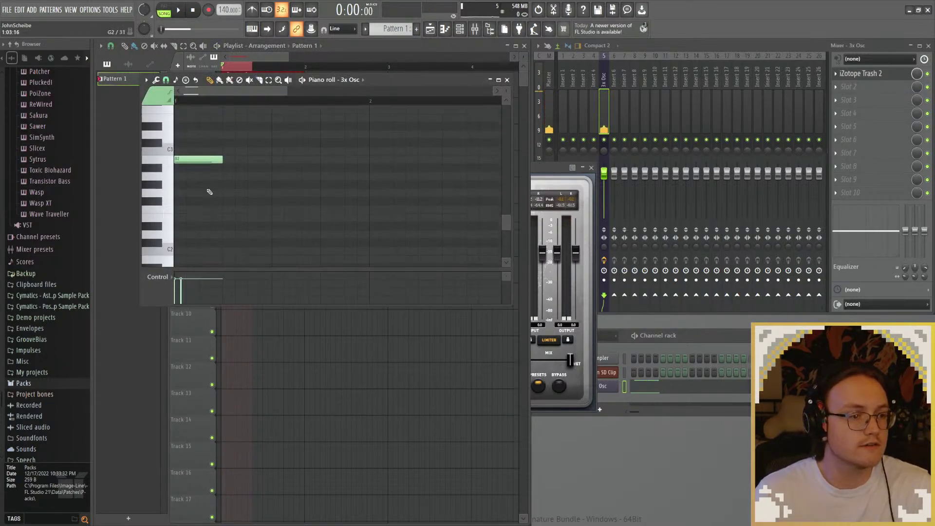
scroll(214, 204, up, 3)
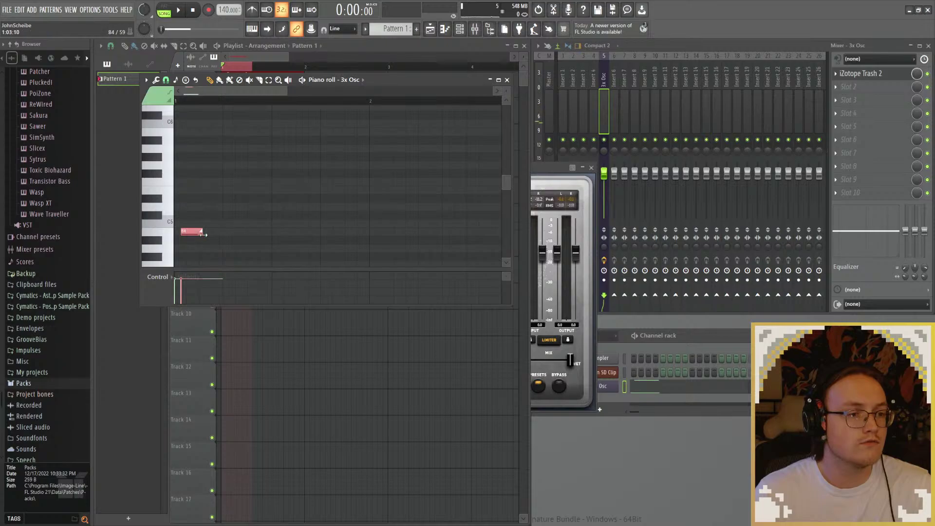
scroll(229, 225, down, 5)
click(200, 208)
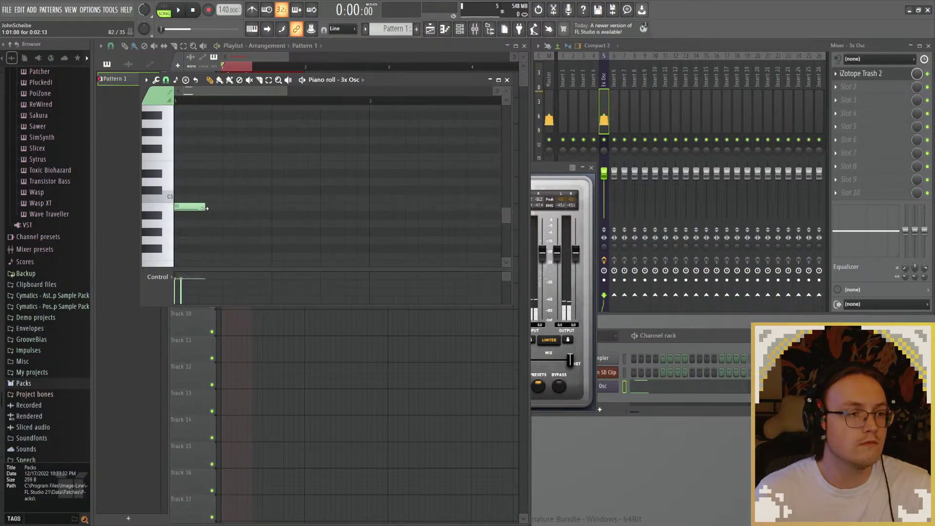
drag(204, 209, 213, 208)
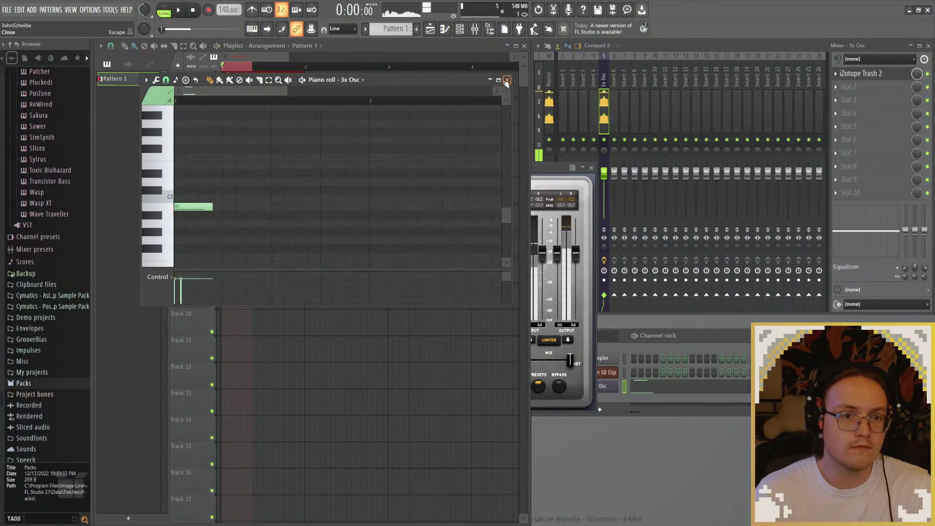
click(506, 80)
Step: Return to Trash 2 and audition Moist Mouth, Motown Kit, Muffled Drive and Muscle on the shortened loop
click(560, 187)
click(336, 267)
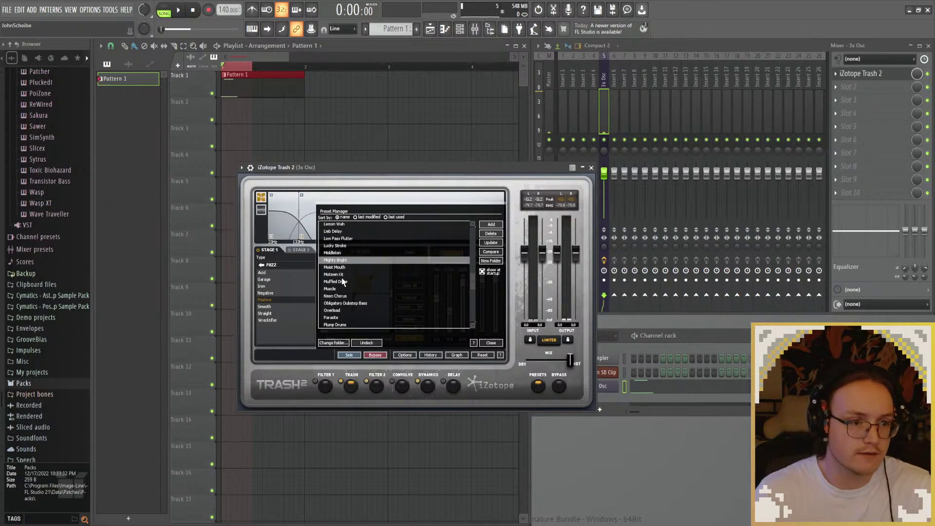
key(space)
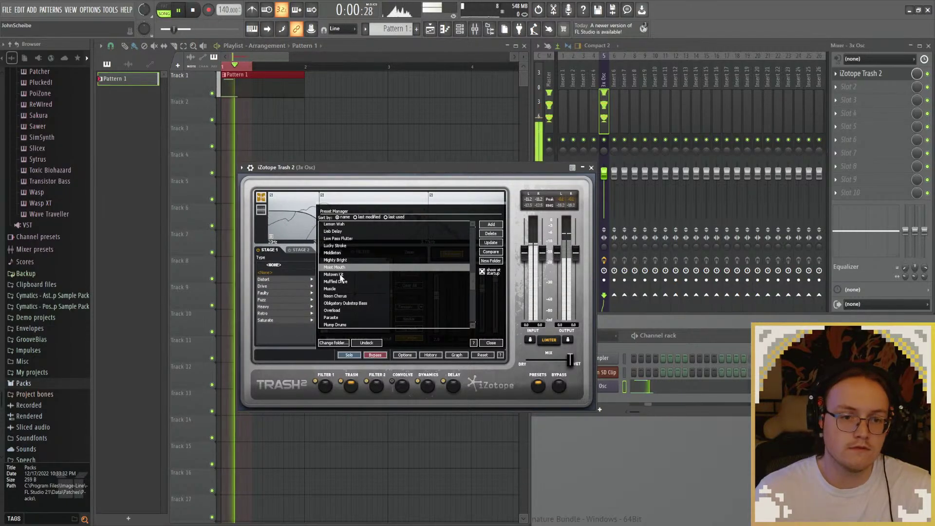
click(341, 274)
click(337, 282)
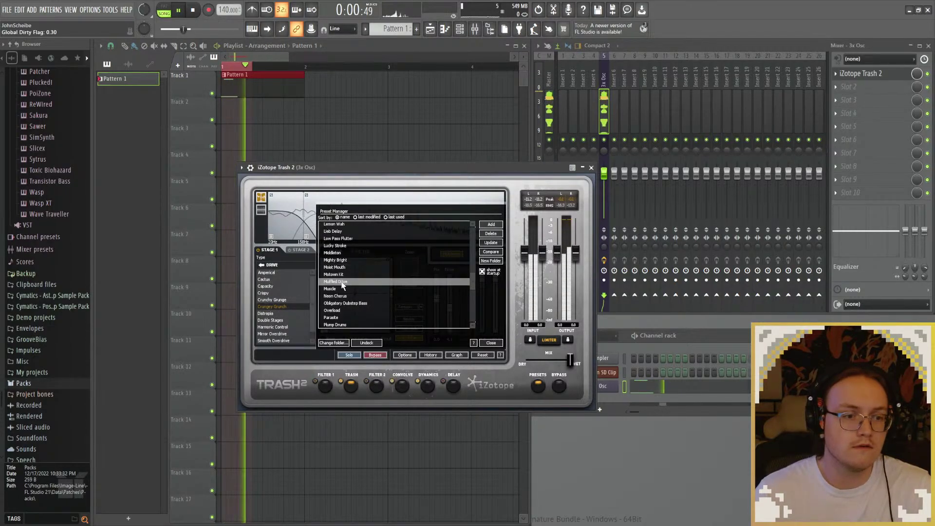
click(334, 289)
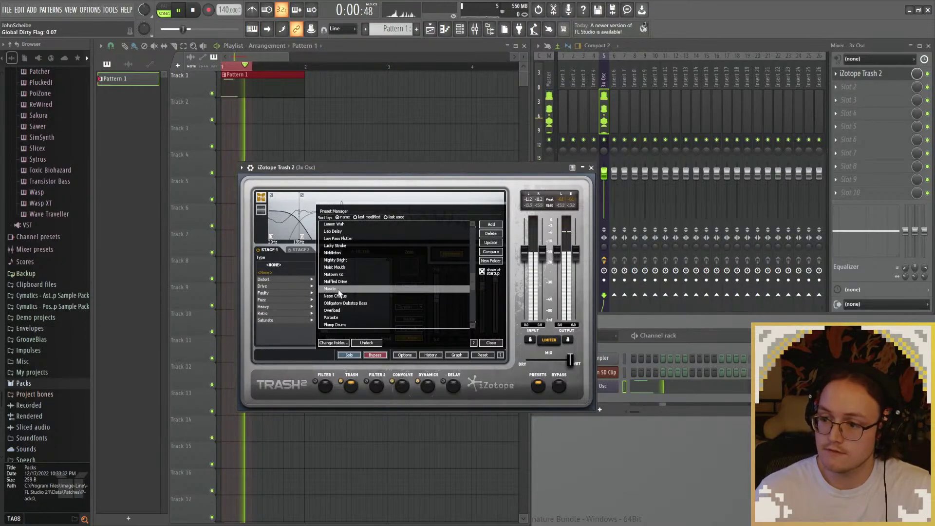
Step: Audition Neon Chorus, Obligatory Dubstep Bass, Overload and Parasite on the loop, stopping playback at the end
click(343, 297)
scroll(344, 303, down, 1)
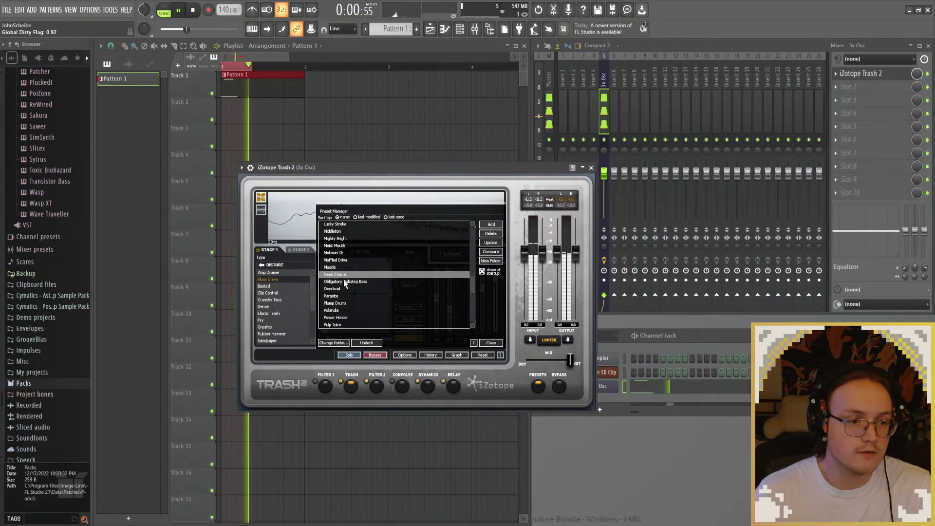
click(344, 279)
click(346, 289)
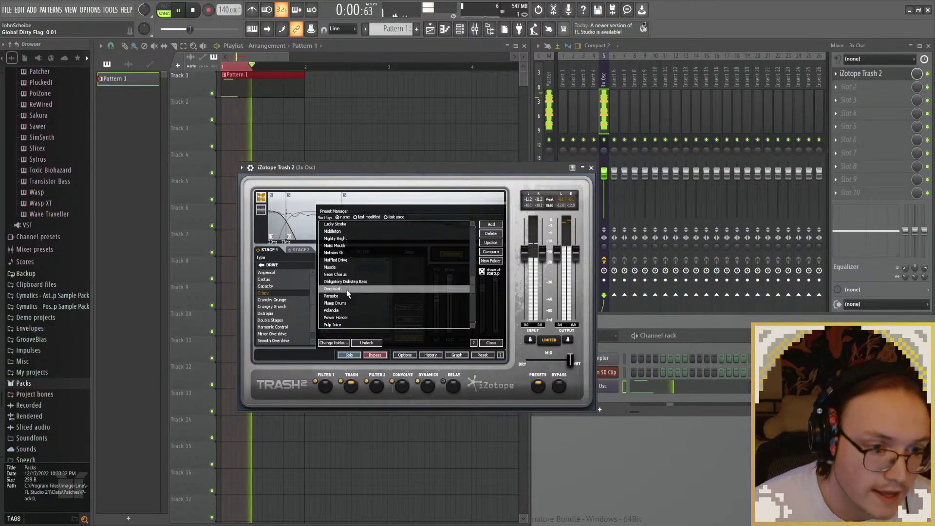
click(347, 295)
scroll(347, 292, down, 1)
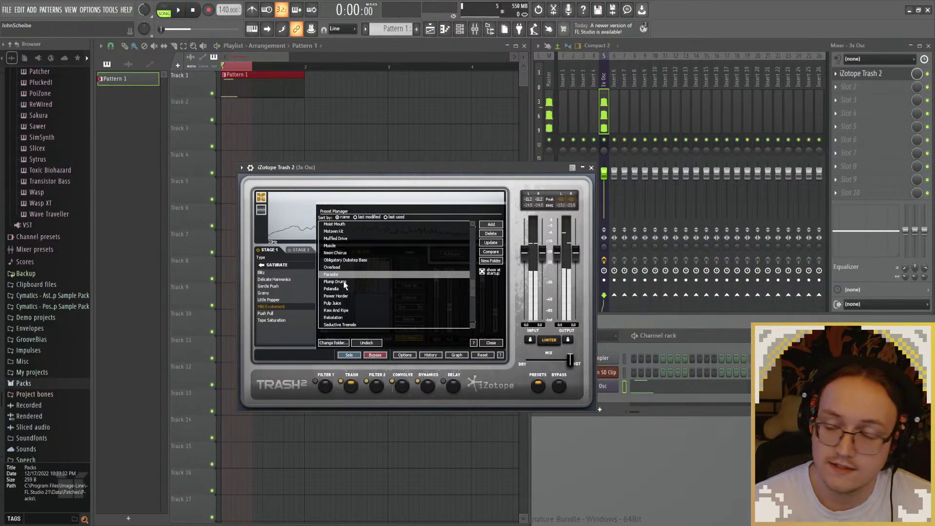
key(space)
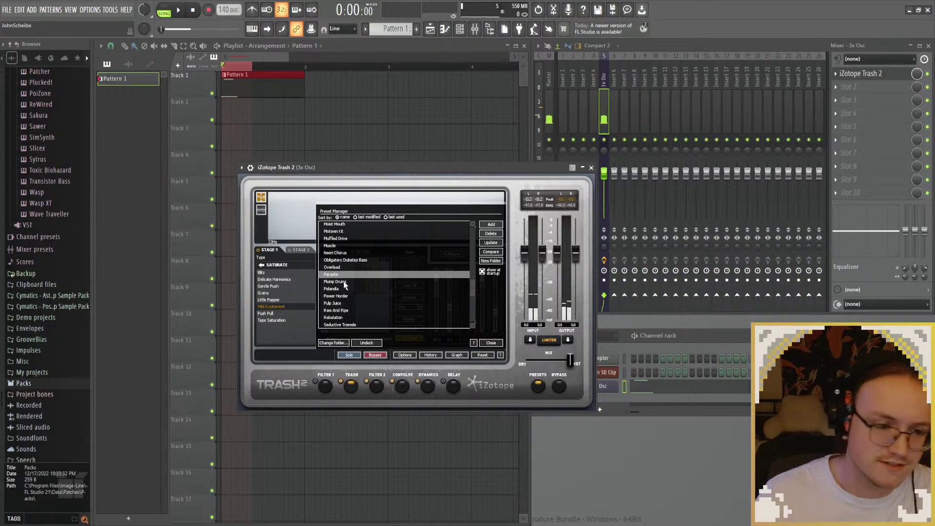
Step: Play the loop through the Plump Drums, Polandia and Power Horder presets
click(345, 282)
key(space)
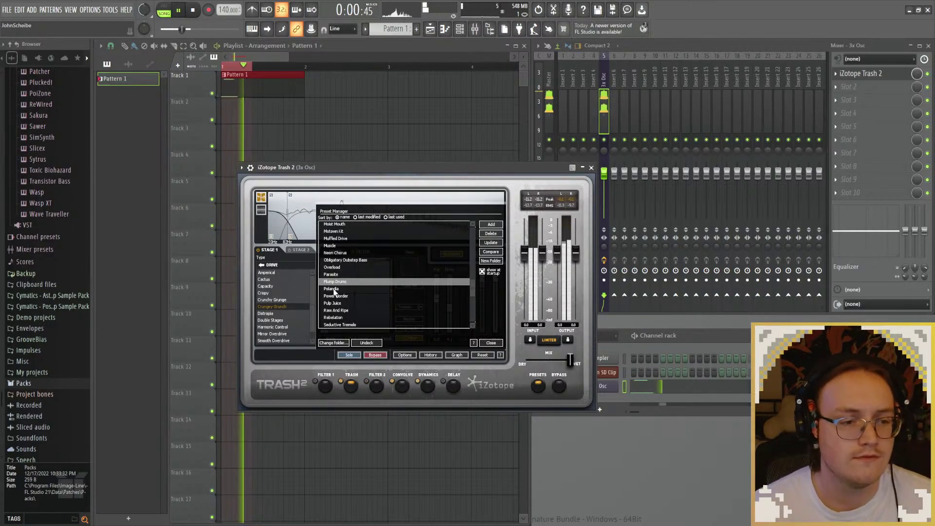
click(335, 289)
scroll(336, 290, down, 1)
click(341, 276)
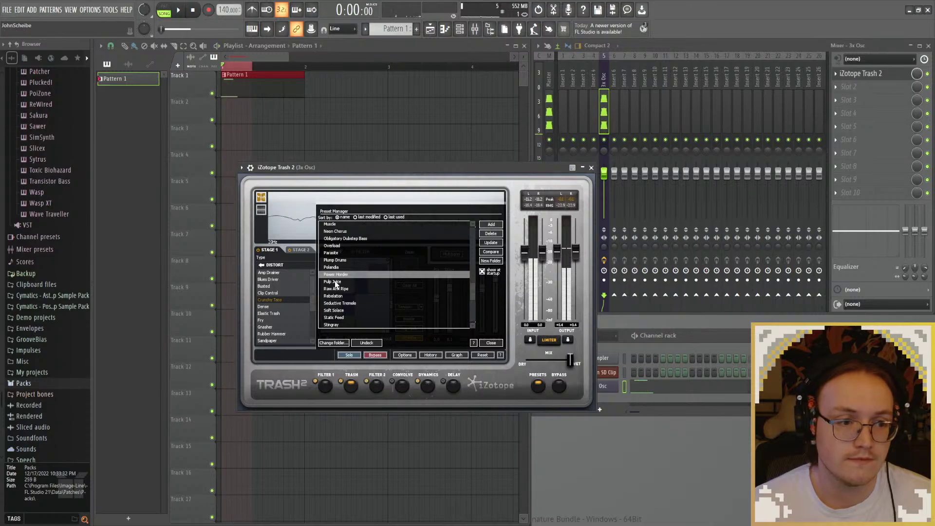
Step: Compare Pulp Juice with Raw And Ripe, Rebelation and Power Horder while the loop plays
click(336, 282)
key(space)
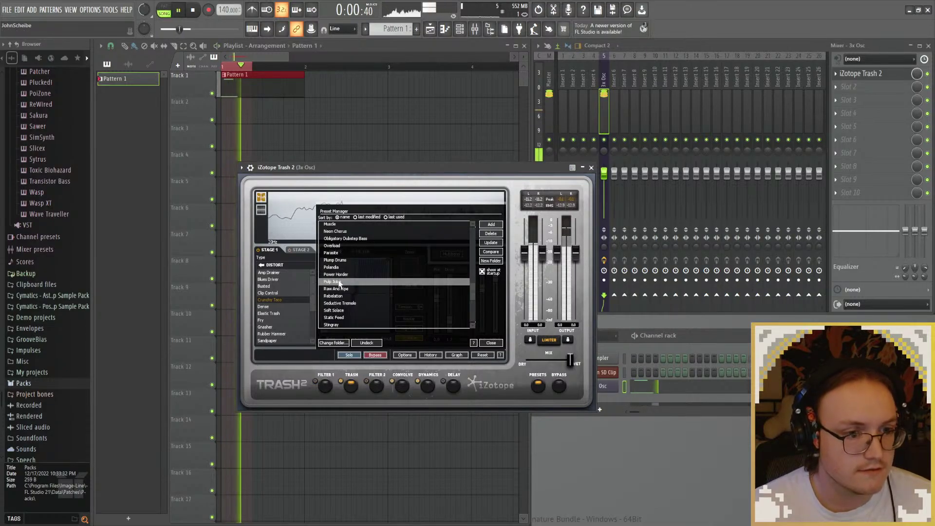
click(343, 290)
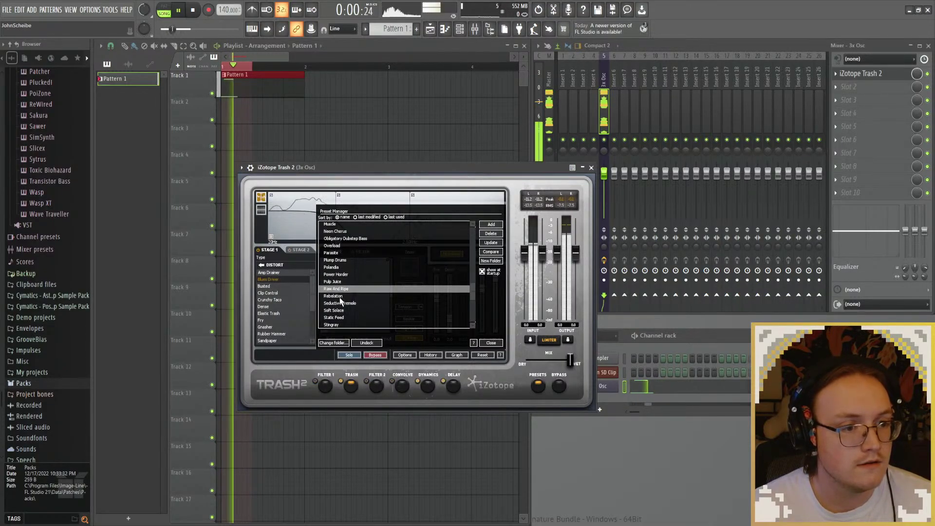
click(341, 297)
click(338, 281)
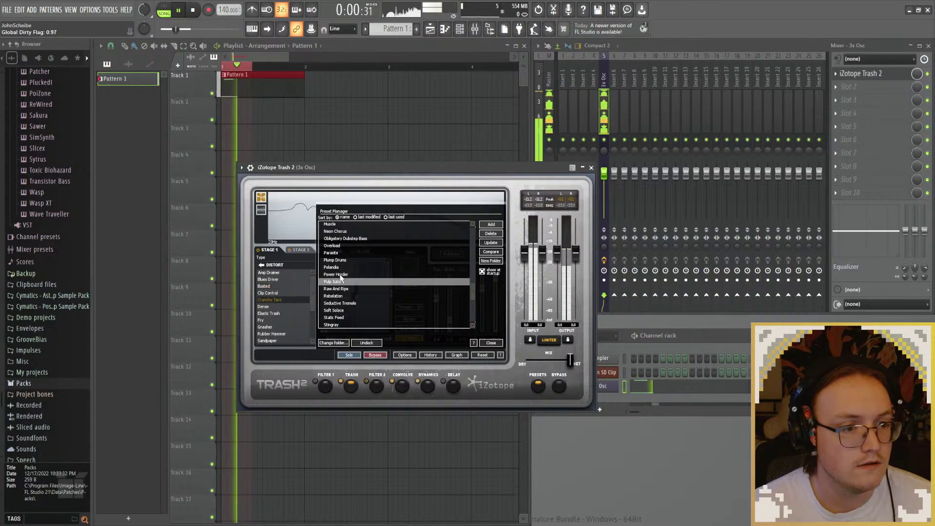
click(341, 275)
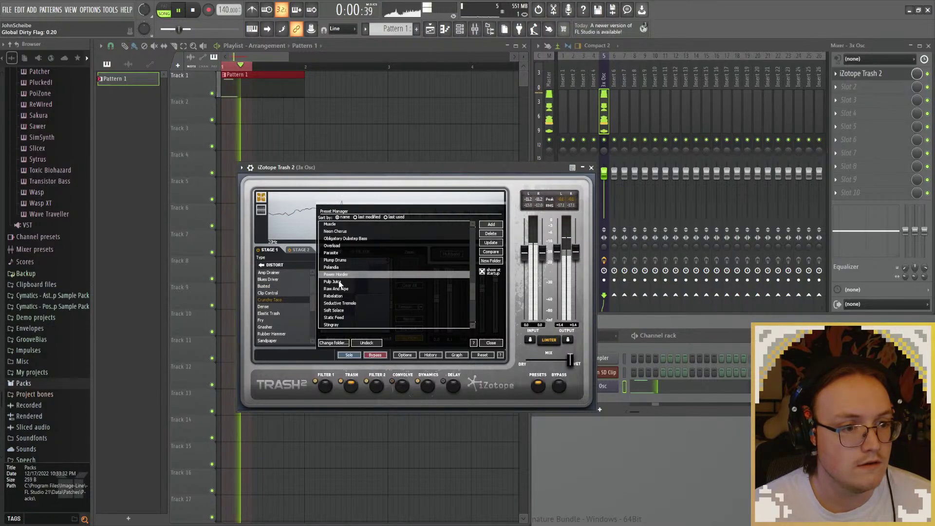
click(340, 282)
Step: Audition Seductive Tremolo and compare it with Pulp Juice, Raw And Ripe and Power Horder
click(340, 303)
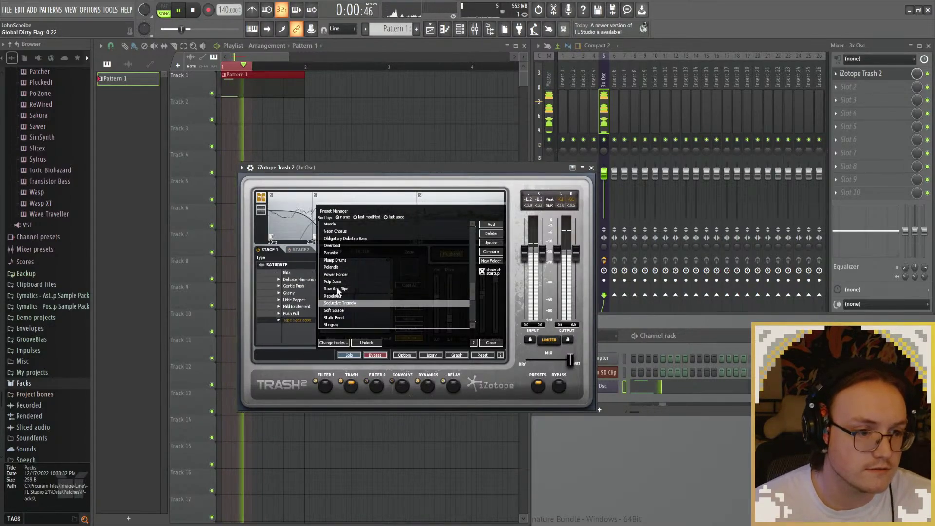
click(339, 282)
click(338, 288)
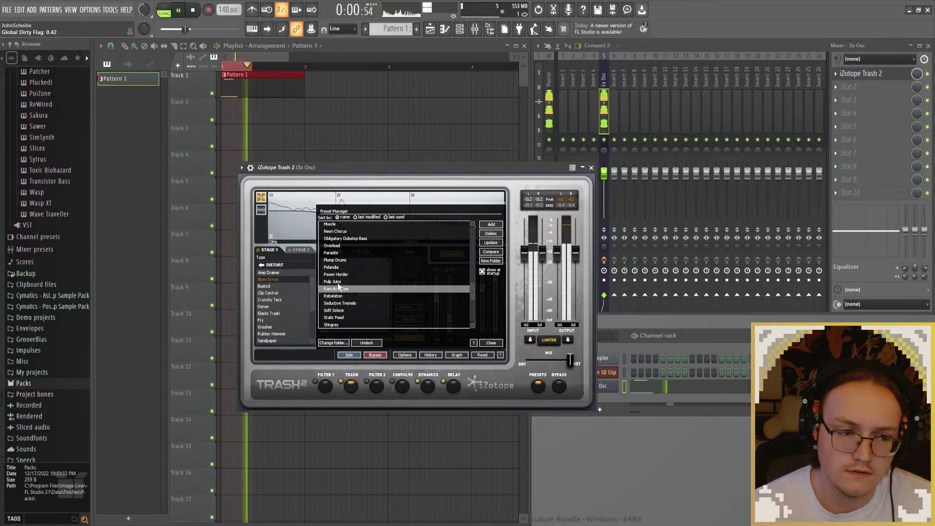
click(339, 274)
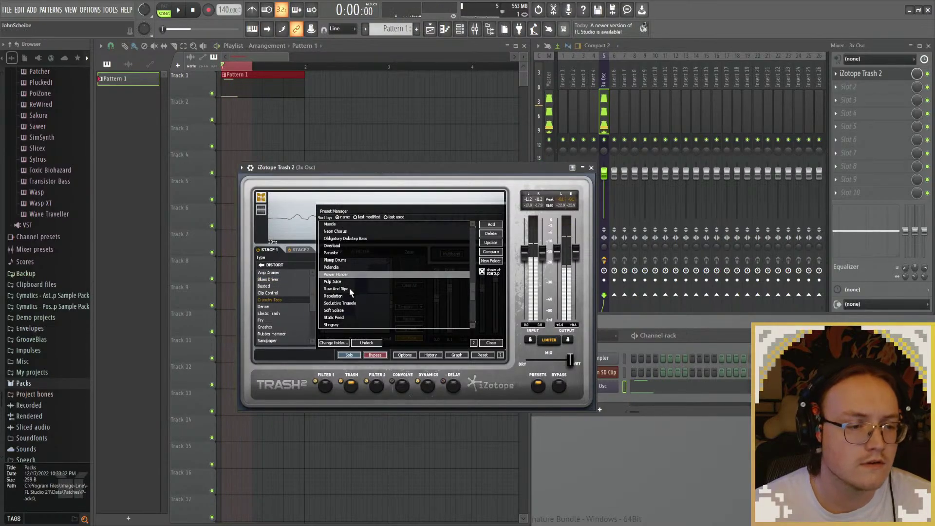
click(349, 288)
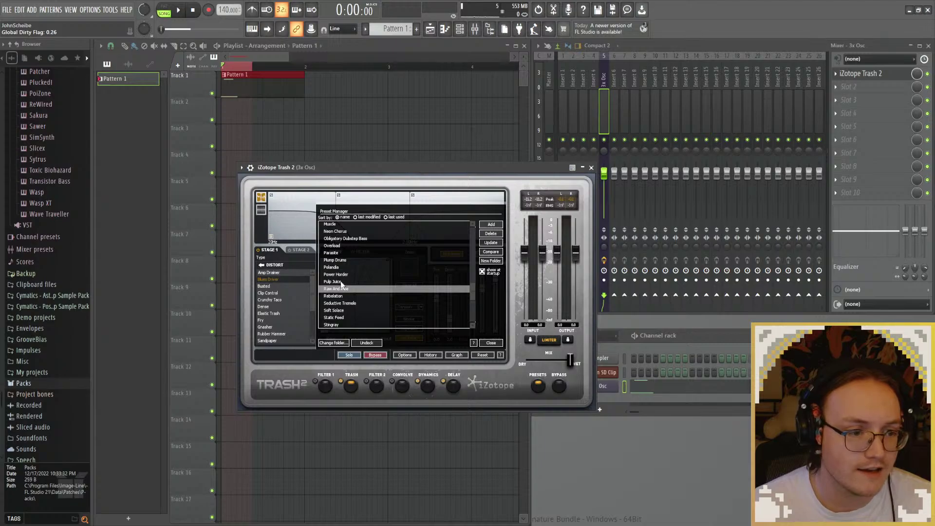
Step: Load the Pulp Juice preset after comparing it repeatedly with Power Horder on the loop
click(344, 281)
key(space)
key(space)
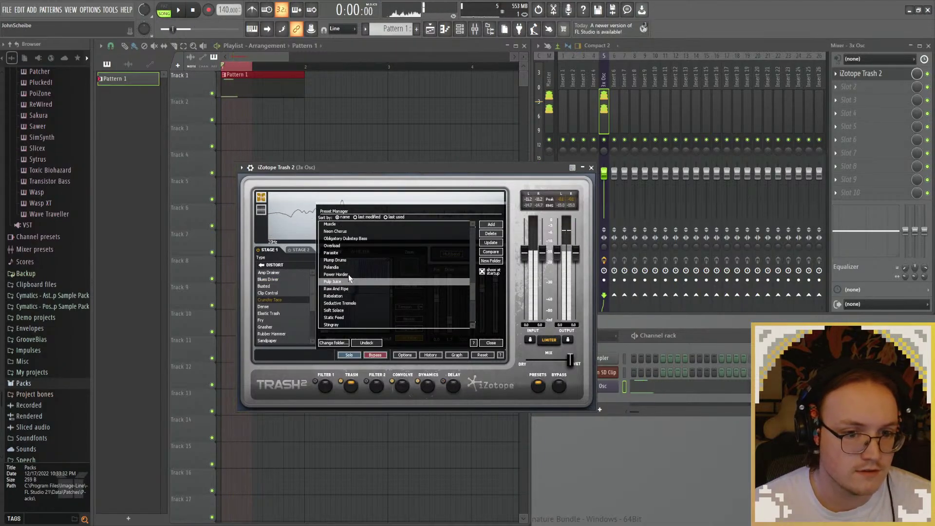
click(348, 275)
key(space)
click(350, 282)
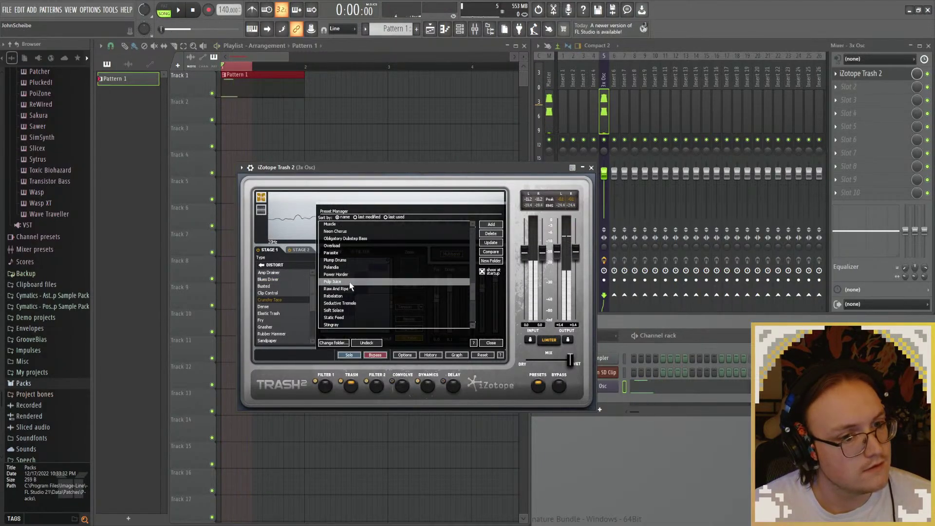
click(349, 275)
key(space)
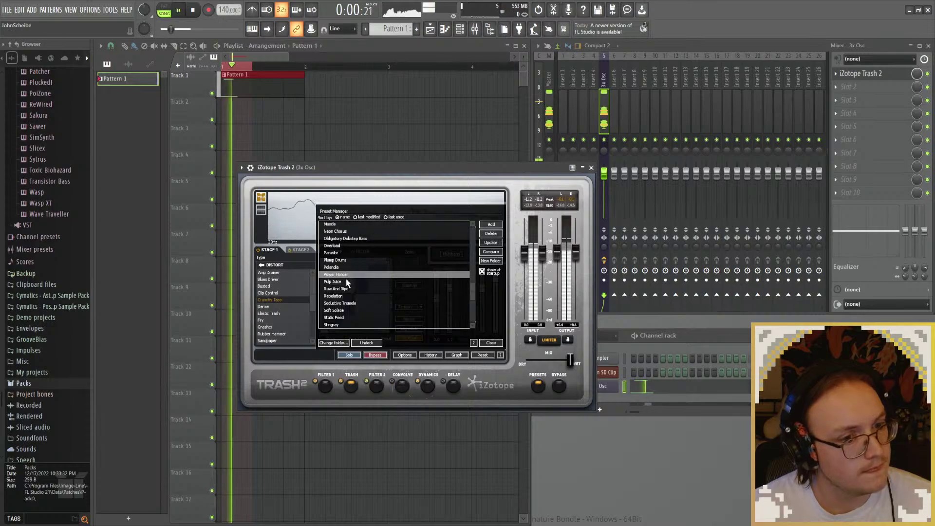
click(344, 282)
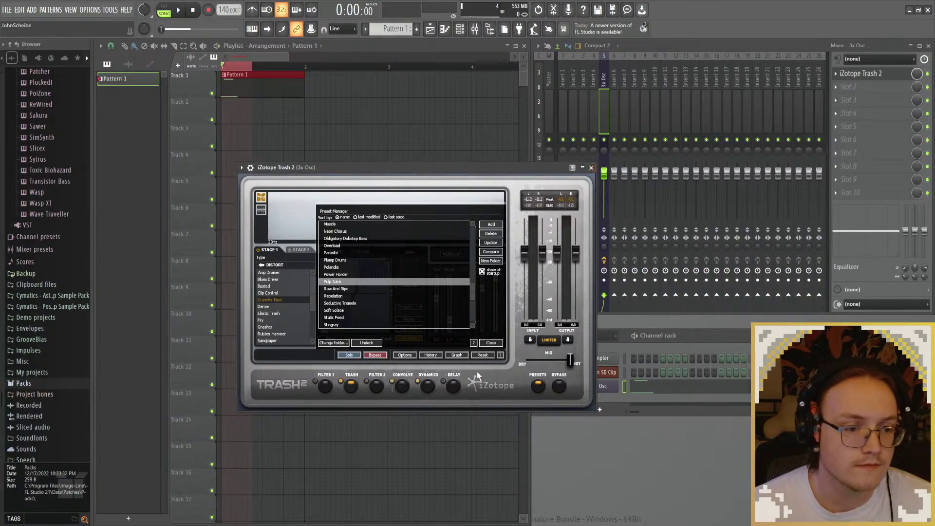
Step: In Trash 2's Convolve module, set Width to about 0.2 and Separate to 1.5, then replay the loop
click(403, 385)
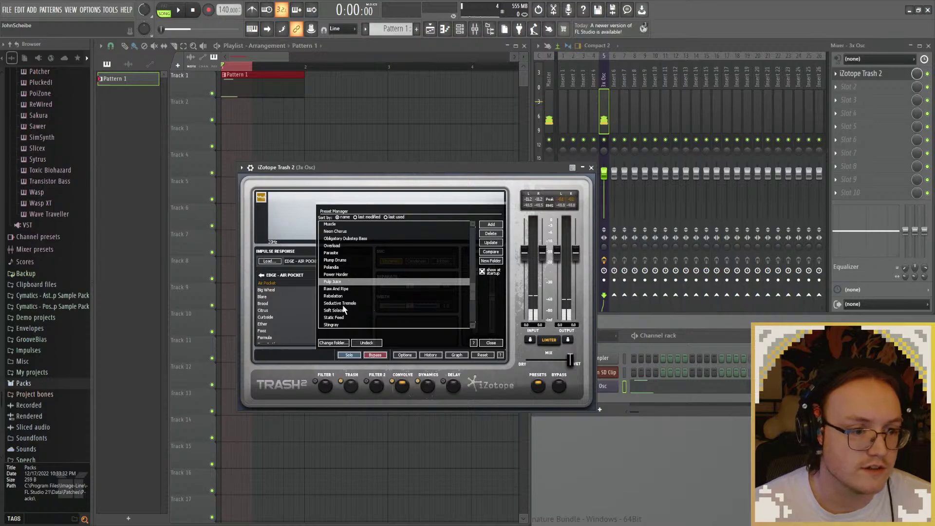
click(467, 357)
key(space)
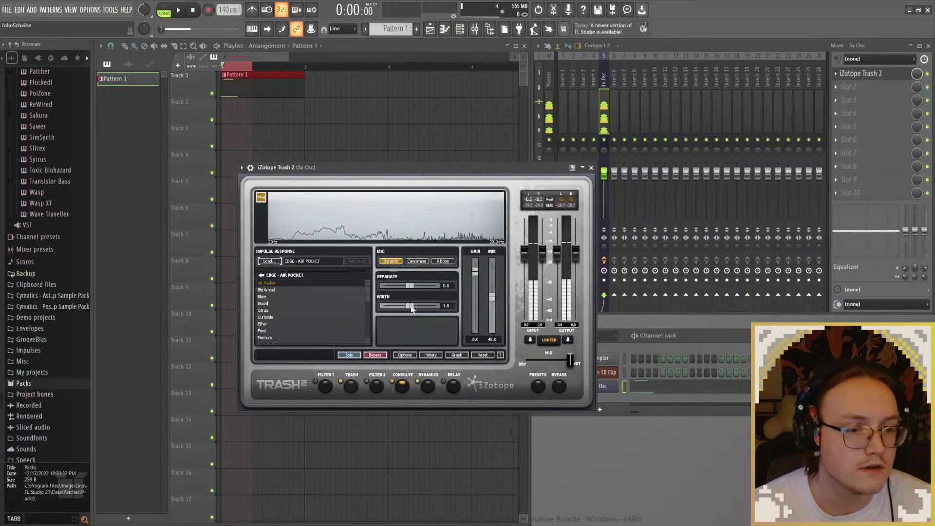
drag(410, 306, 386, 306)
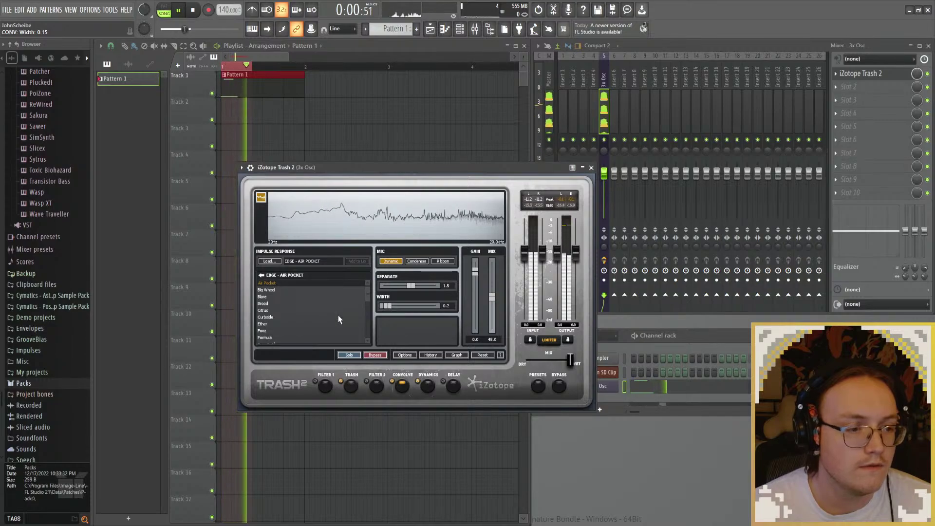
key(space)
key(space)
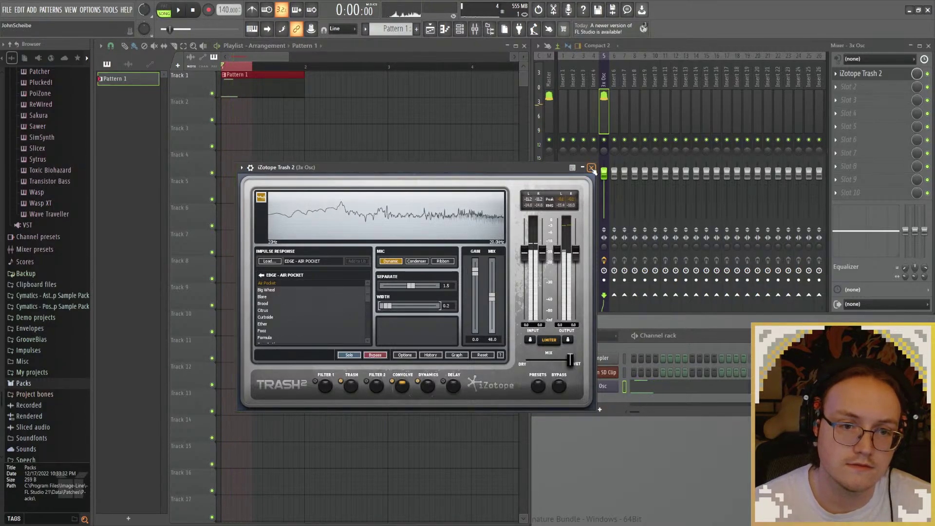
click(591, 168)
key(space)
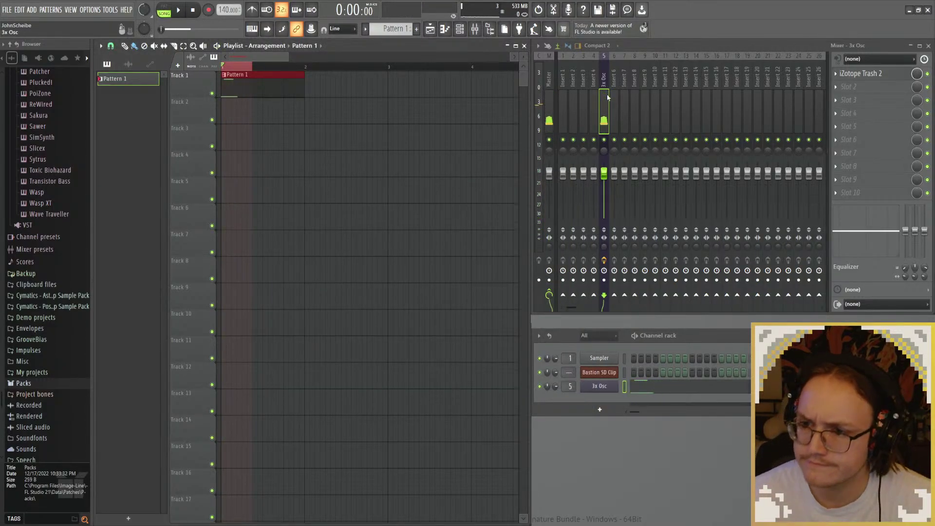
key(space)
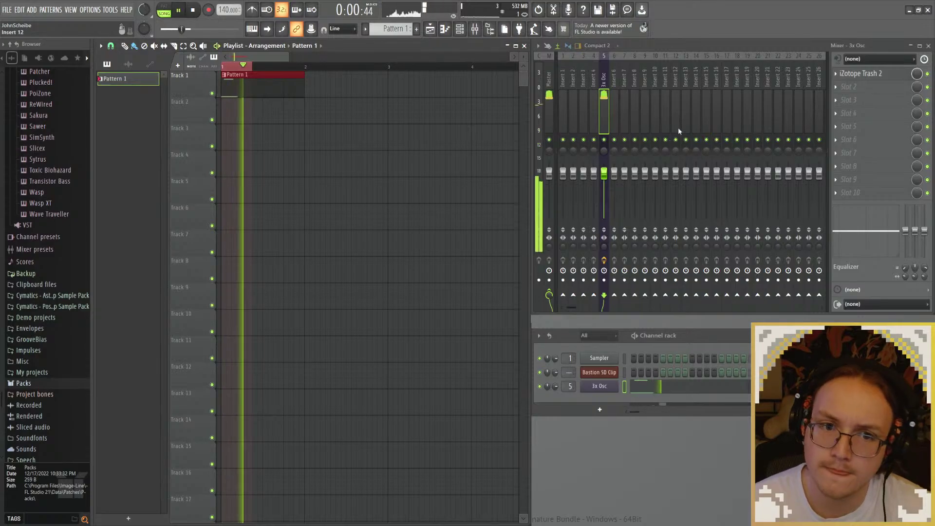
key(space)
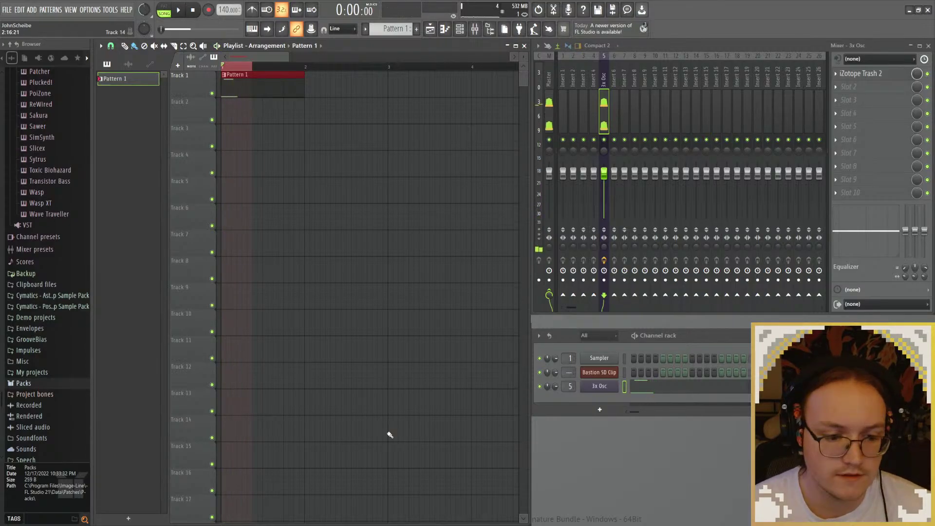
Step: Open the Bastion SD Clip video window and place it below the mixer while the loop plays
click(603, 373)
key(space)
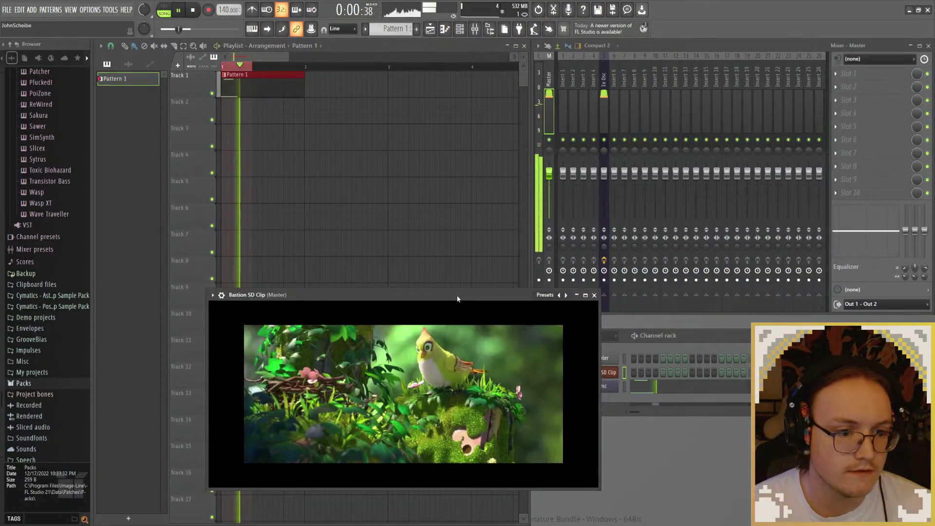
drag(400, 294, 628, 312)
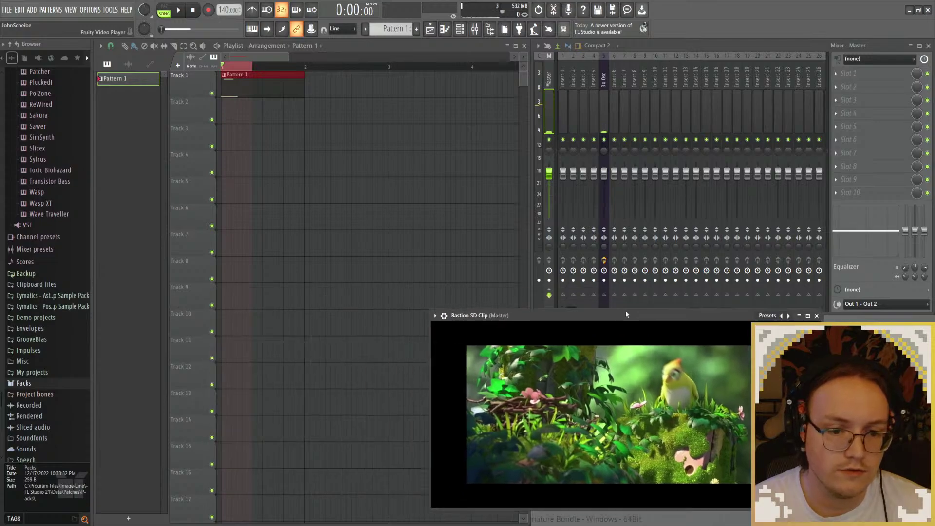
Step: Move the Pattern 1 clip along Track 1 so it starts at about 0:04:82 in the video
drag(278, 79, 458, 69)
drag(334, 82, 459, 83)
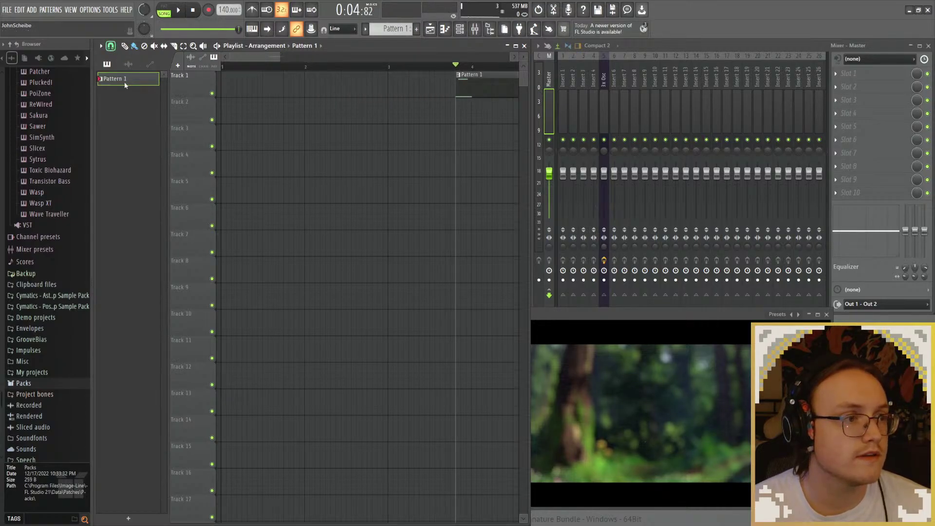
scroll(414, 115, right, 4)
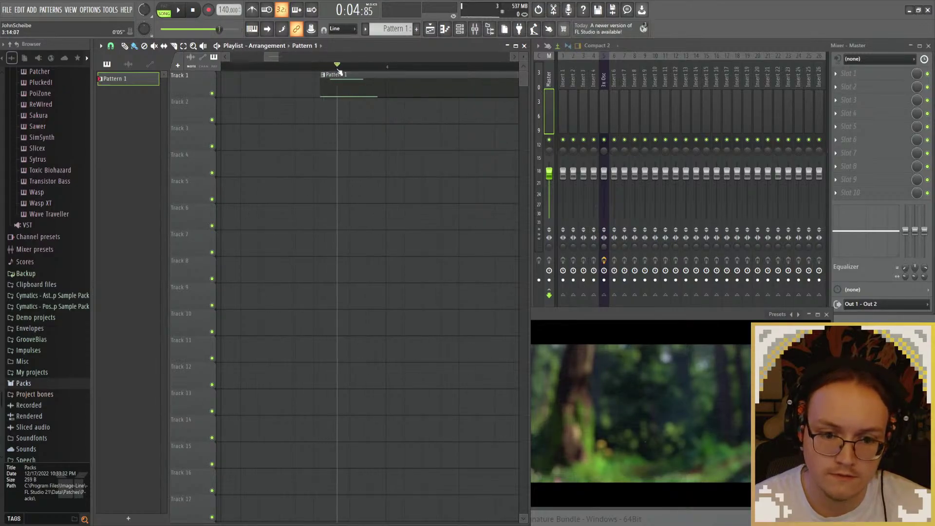
drag(355, 89, 363, 88)
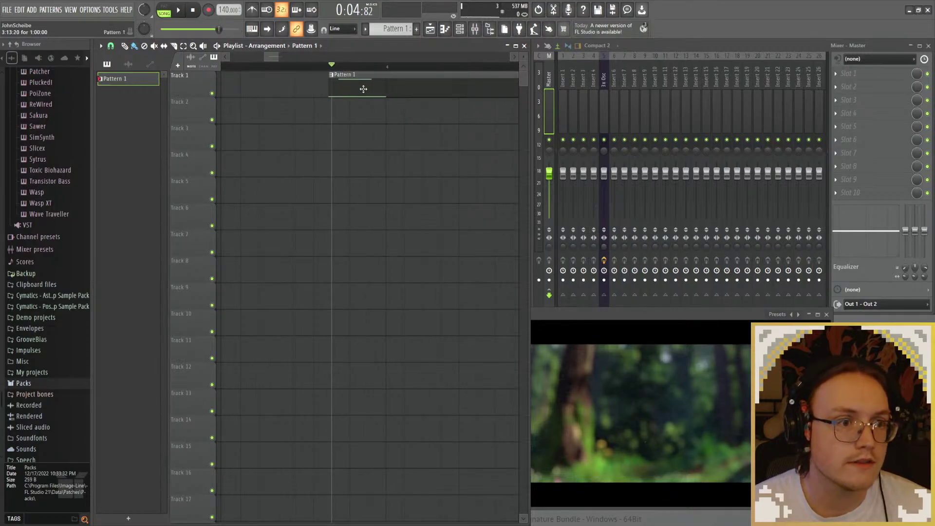
Step: Play the moved Pattern 1 clip against the video repeatedly, starting just before the clip, to check its timing
key(space)
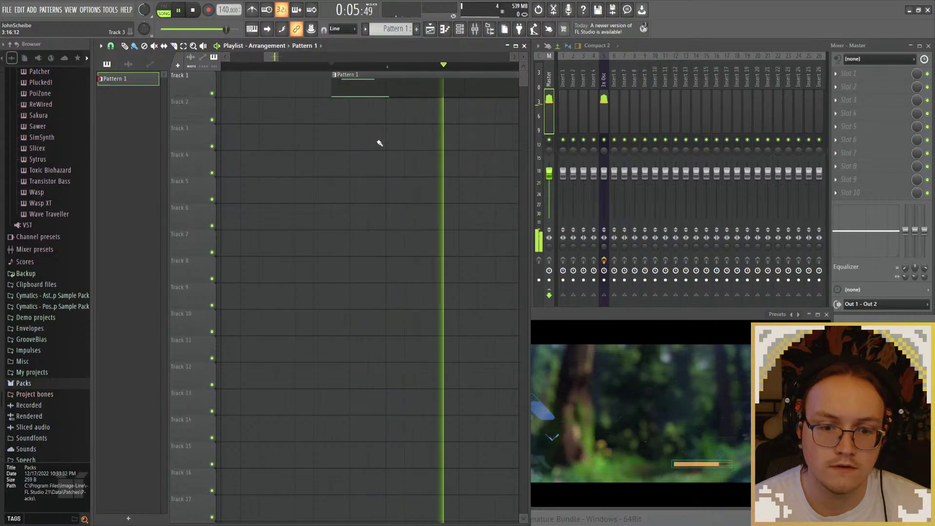
key(space)
key(space)
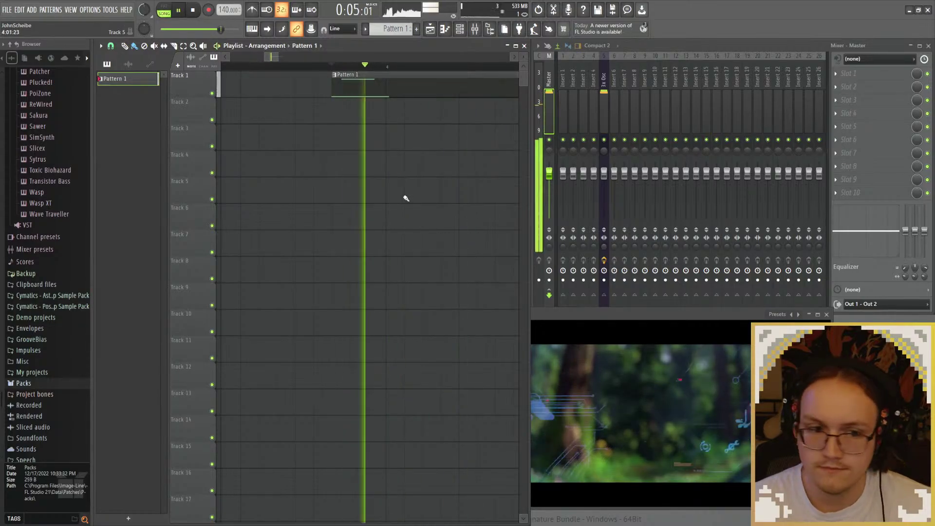
scroll(405, 161, down, 4)
scroll(404, 153, up, 4)
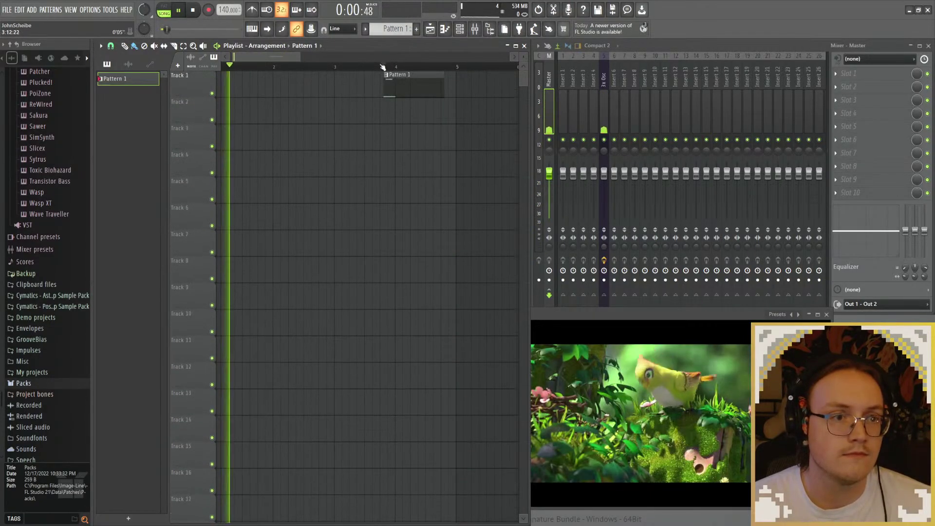
click(381, 66)
click(381, 66)
click(380, 67)
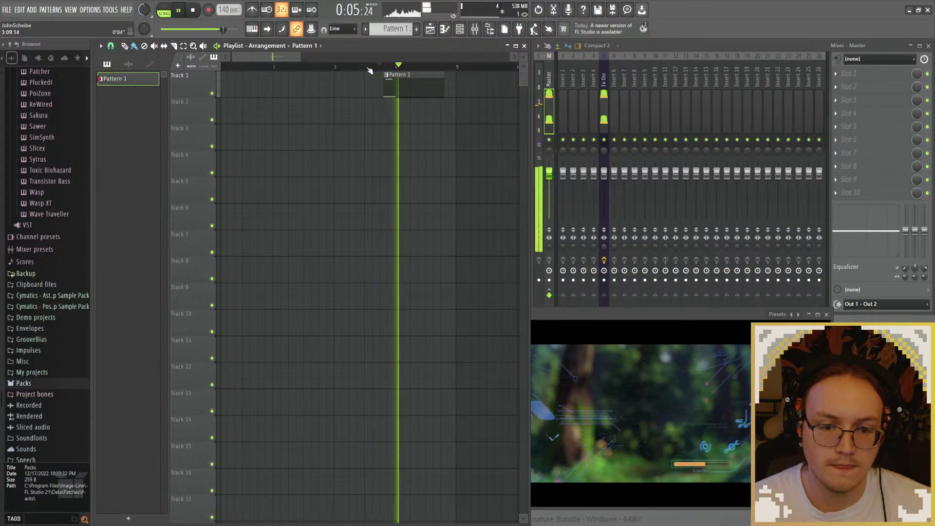
click(379, 68)
key(space)
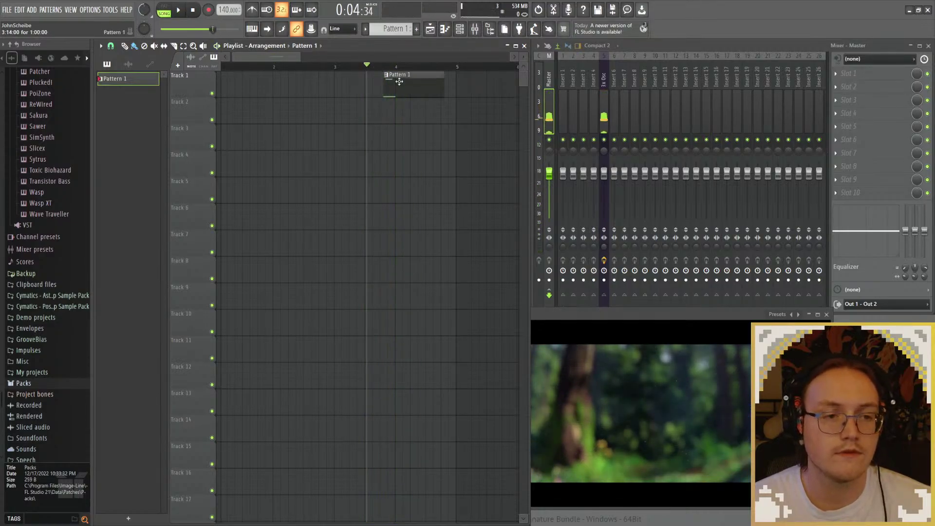
Step: Transpose Pattern 1's 3x Osc notes by octaves during playback until the long note sits on B1
double_click(390, 81)
scroll(209, 195, down, 2)
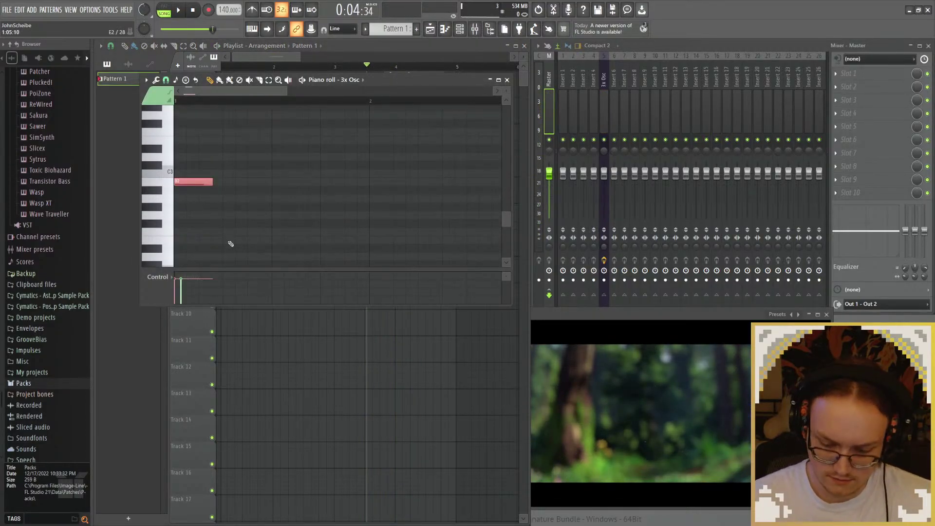
scroll(231, 244, up, 2)
key(space)
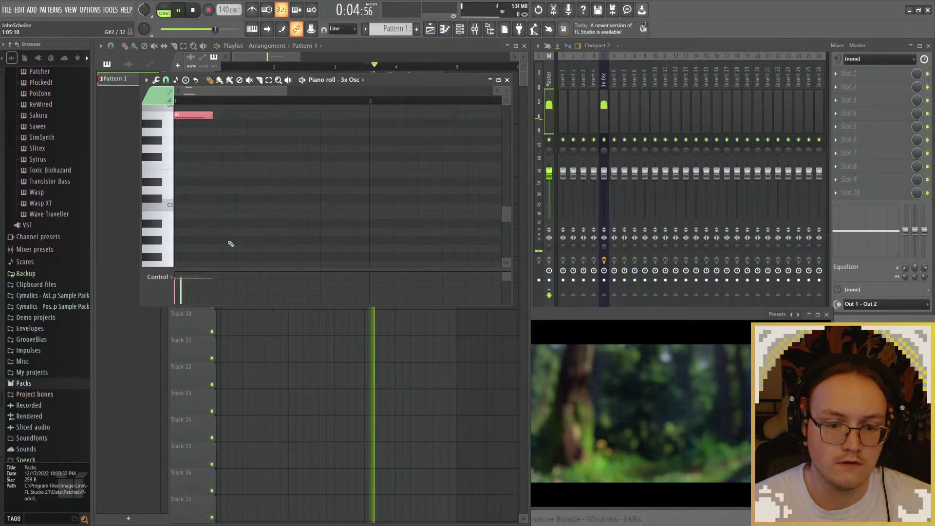
key(ctrl+Down)
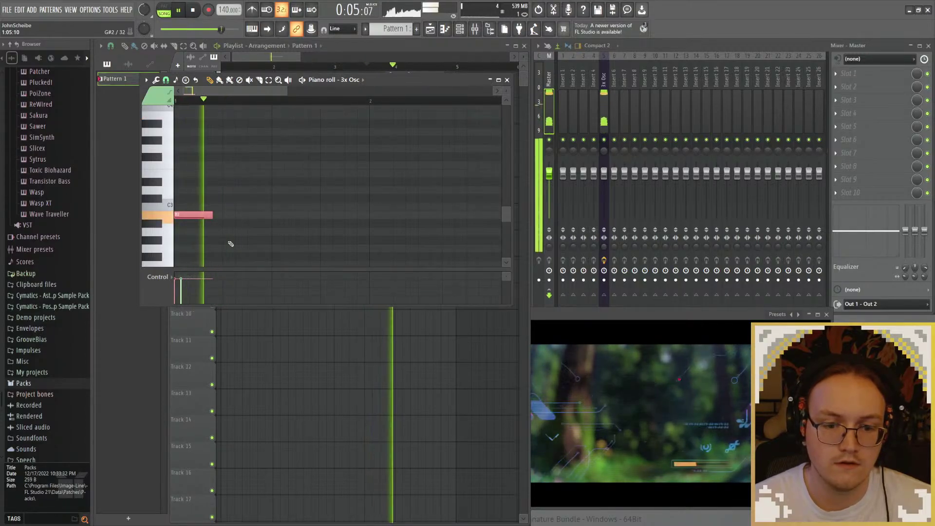
key(ctrl+Down)
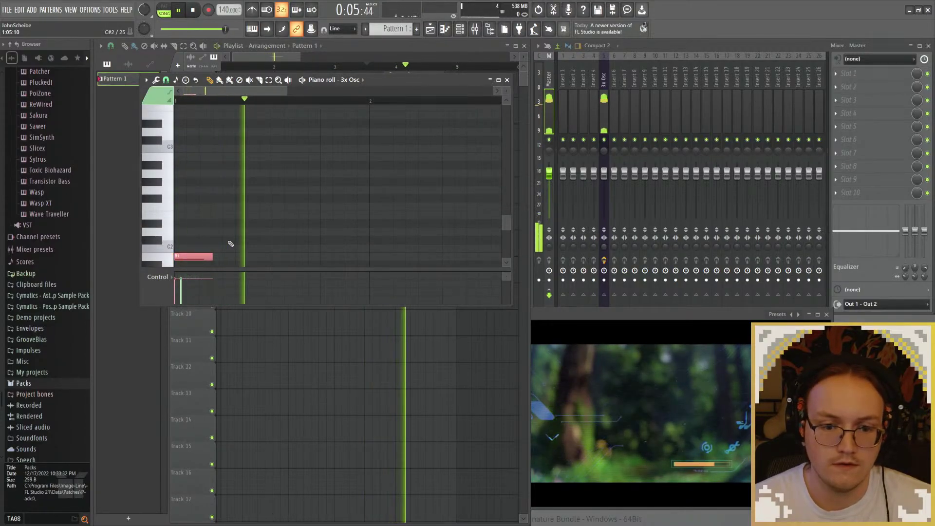
key(space)
scroll(284, 195, down, 2)
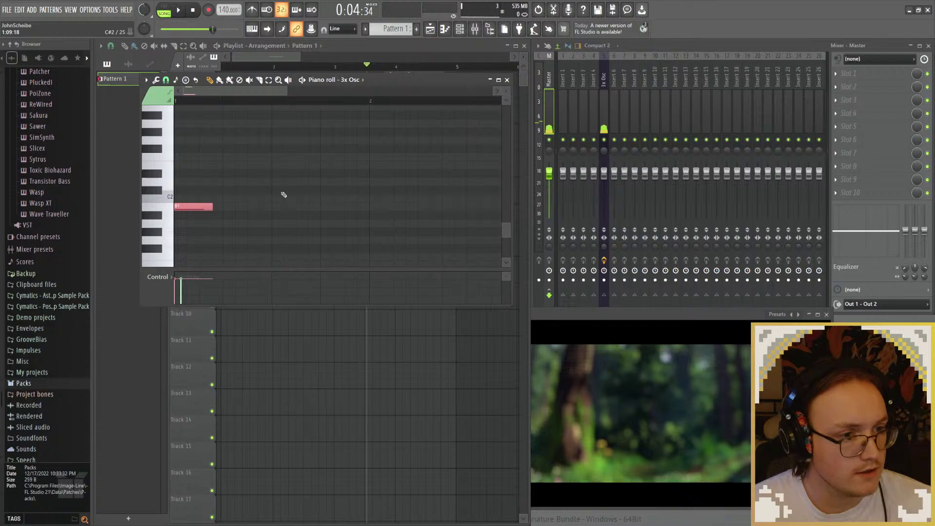
click(507, 80)
Step: Add Fruity parametric EQ 2 after Trash 2 on the 3x Osc mixer track and cut the lows with band 1
click(608, 78)
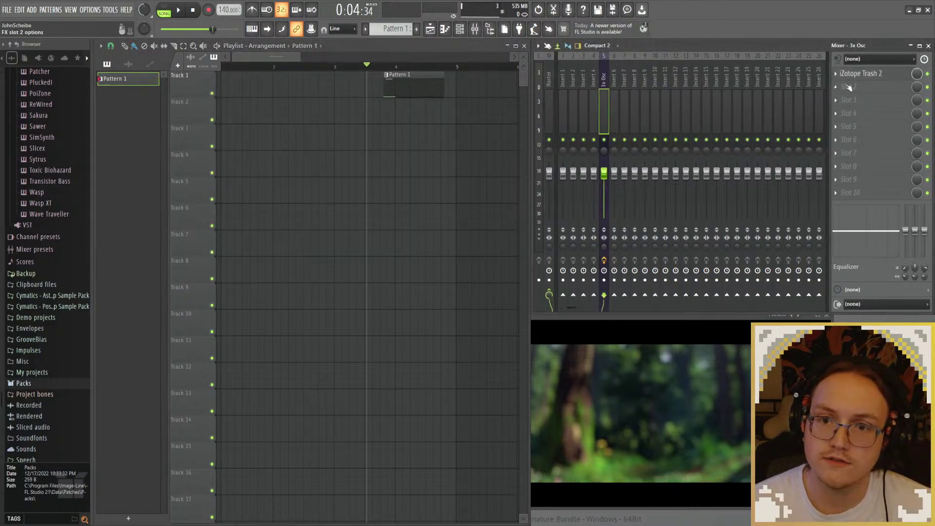
click(728, 335)
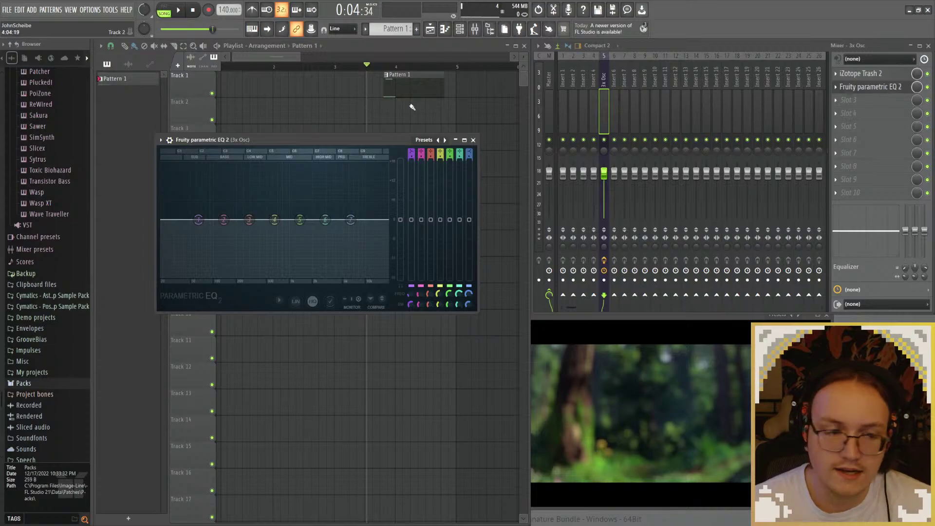
drag(203, 222, 220, 280)
key(space)
key(space)
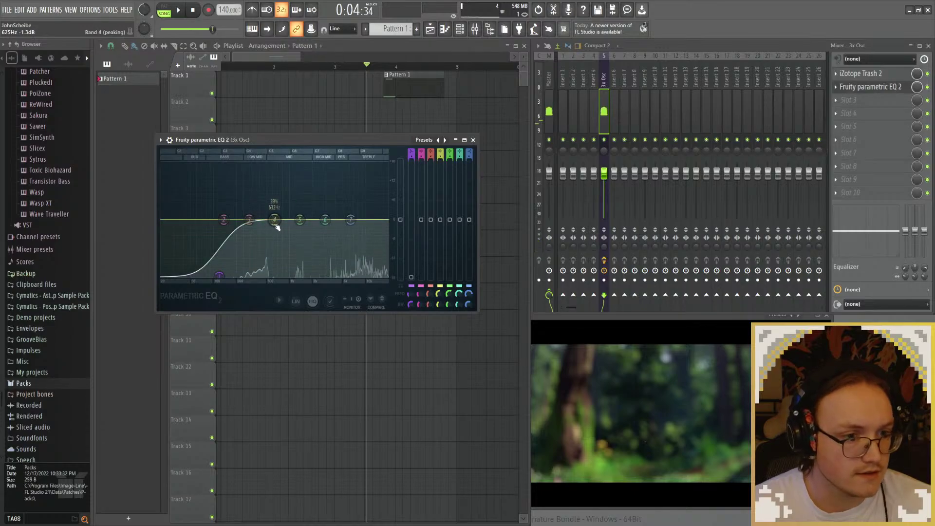
Step: Boost EQ band 3 by about 7.4 dB near 228 Hz while listening to the clip
key(space)
drag(244, 195, 242, 192)
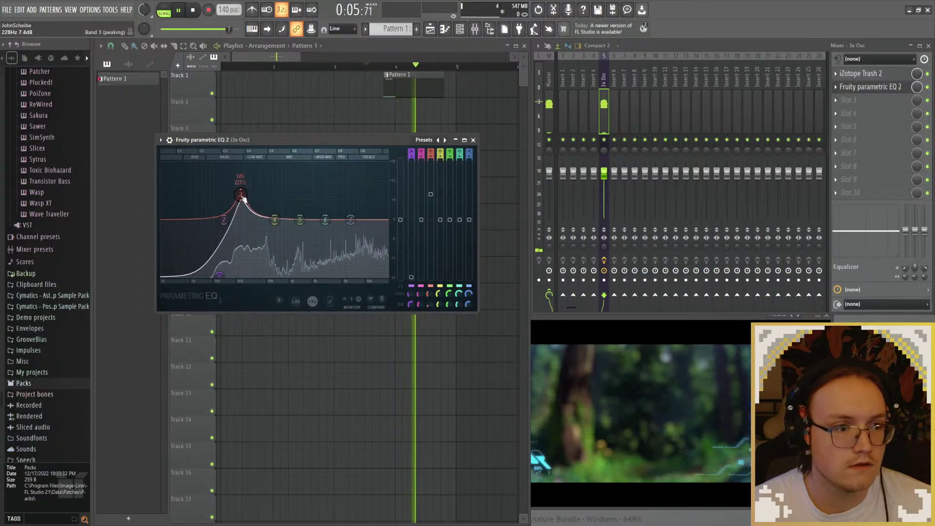
mouse_move(326, 219)
mouse_down()
mouse_move(324, 210)
mouse_move(365, 208)
mouse_move(388, 194)
mouse_move(334, 201)
mouse_move(334, 191)
mouse_move(332, 278)
mouse_move(313, 277)
mouse_move(326, 222)
mouse_up()
key(space)
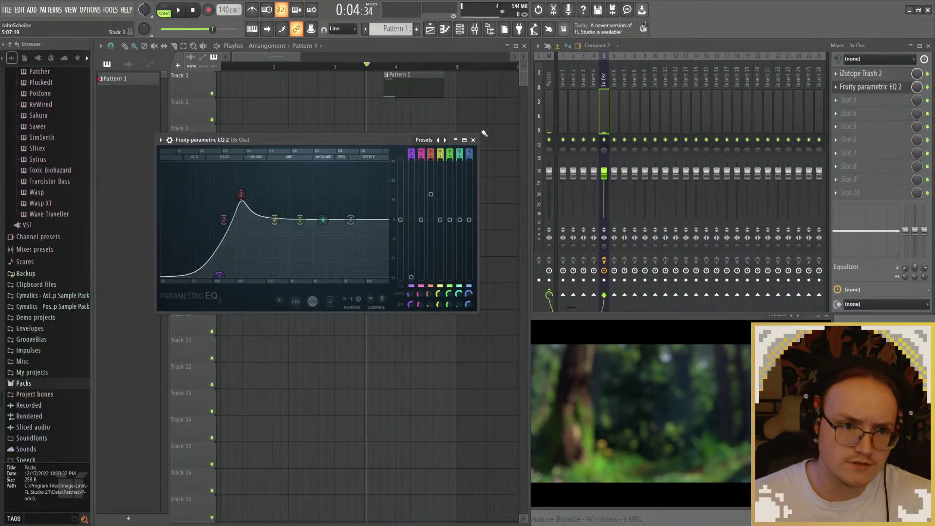
click(473, 139)
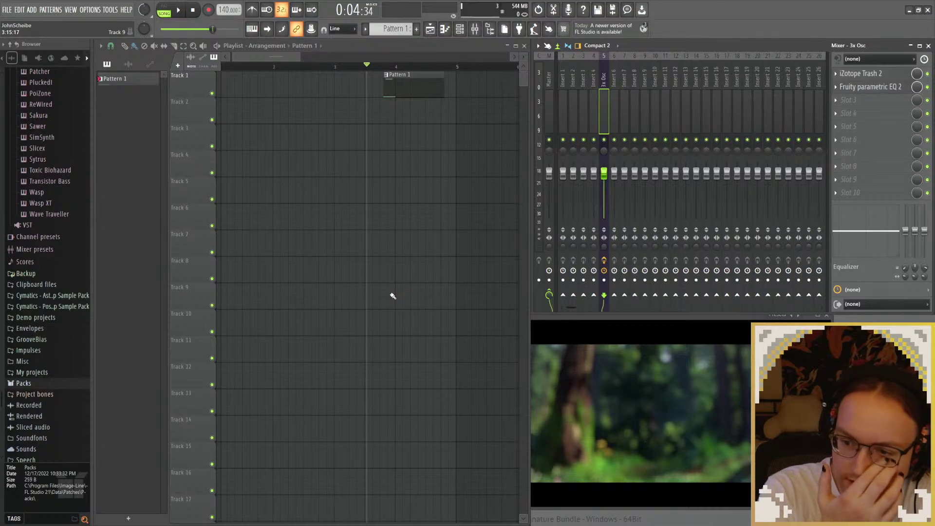
Step: Shorten Pattern 1's long B1 note slightly in the piano roll and replay the clip against the video
key(space)
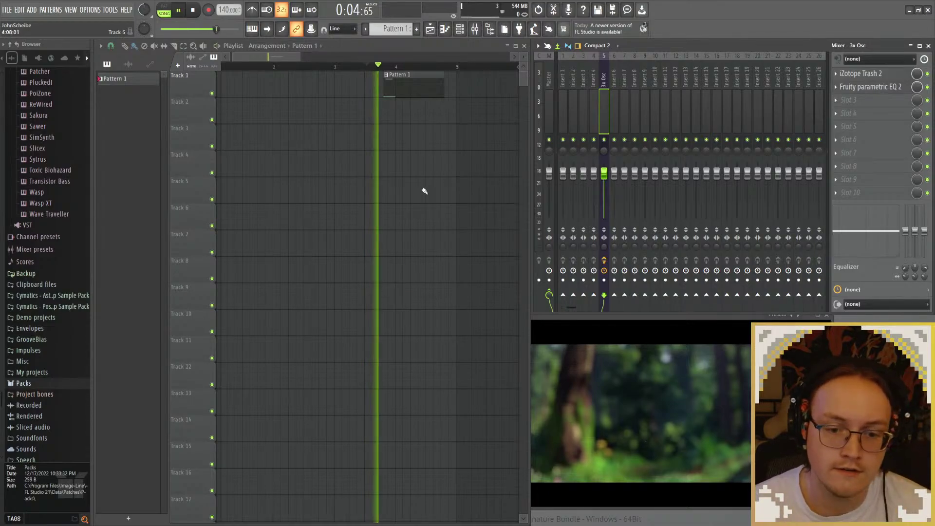
key(space)
double_click(412, 88)
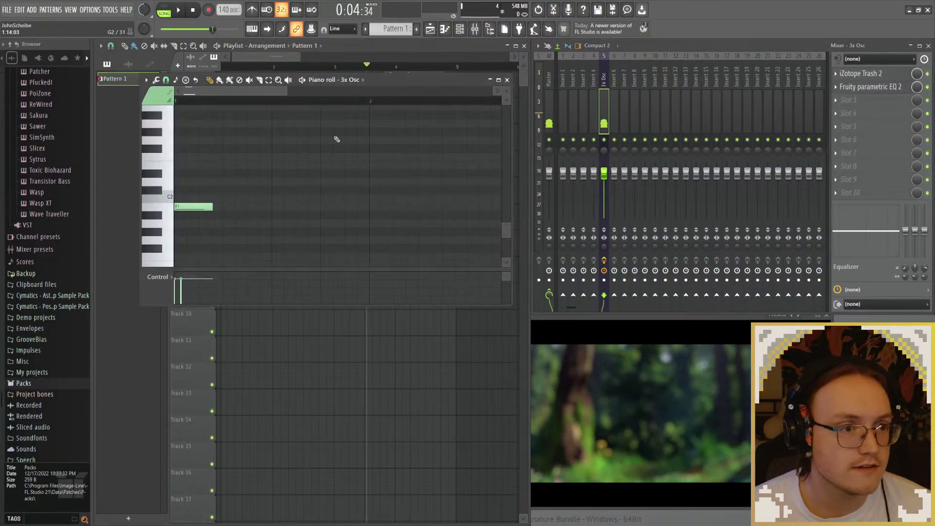
scroll(219, 195, down, 2)
scroll(216, 196, up, 3)
drag(255, 265, 205, 171)
scroll(212, 147, down, 2)
scroll(194, 192, up, 2)
scroll(209, 234, down, 3)
scroll(207, 213, up, 3)
key(space)
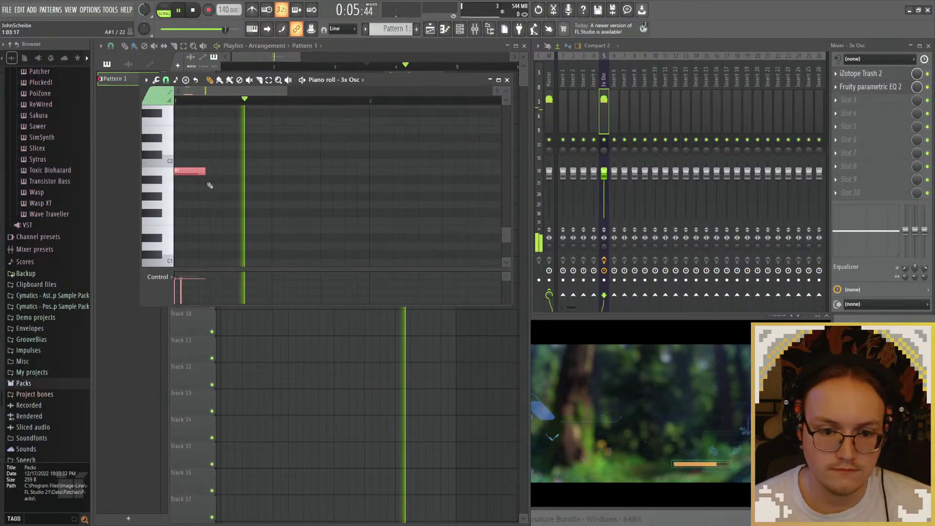
key(ctrl+Up)
key(ctrl+Up)
key(ctrl+Up)
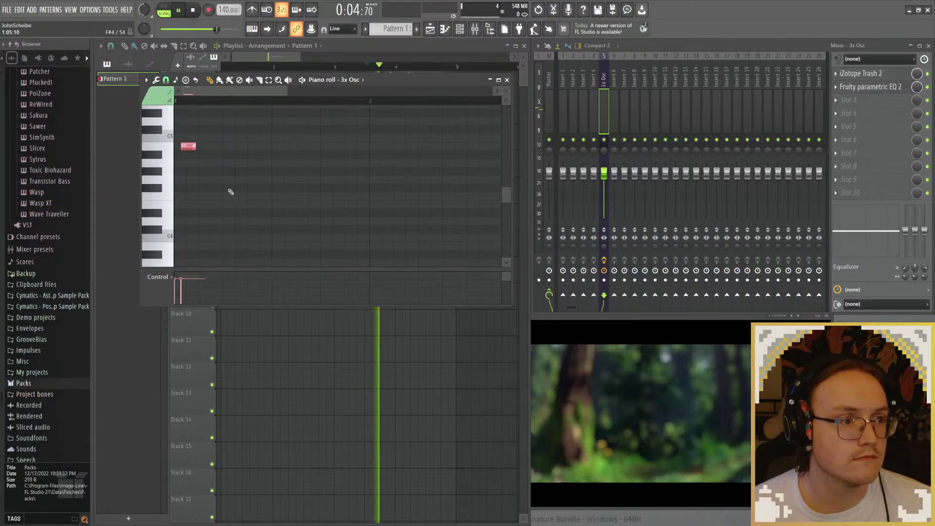
key(space)
Step: Move Pattern 1's B4 slide note slightly later, lengthen the B1 note a little, and audition the change
scroll(198, 165, up, 3)
scroll(253, 180, down, 6)
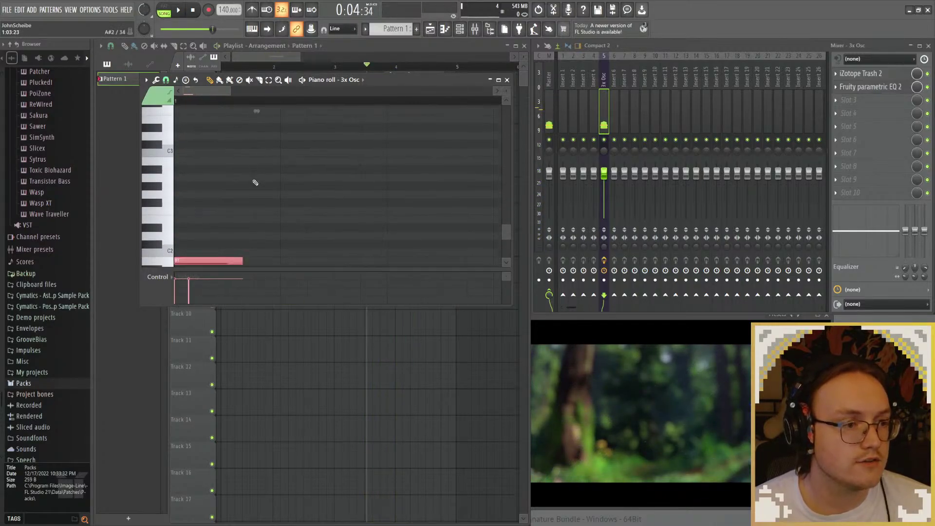
scroll(248, 192, up, 6)
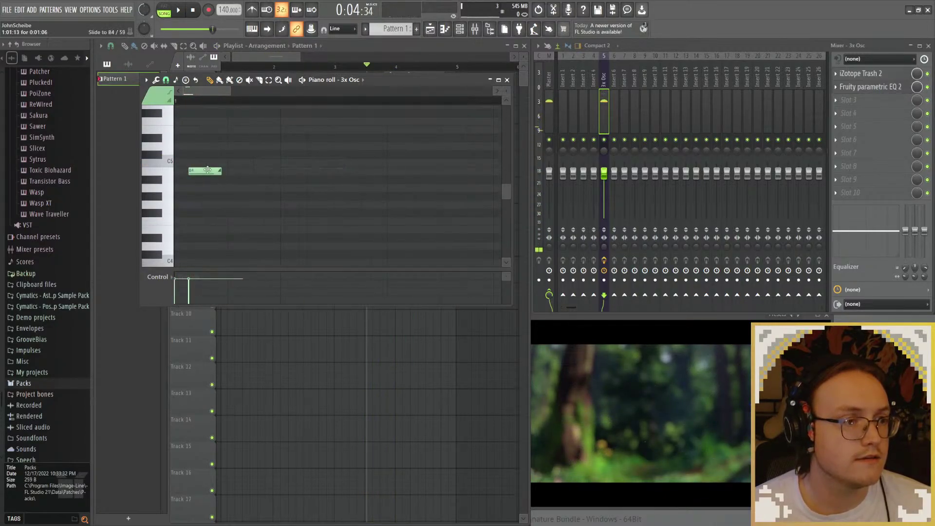
drag(207, 171, 227, 172)
key(ctrl+z)
scroll(251, 202, down, 6)
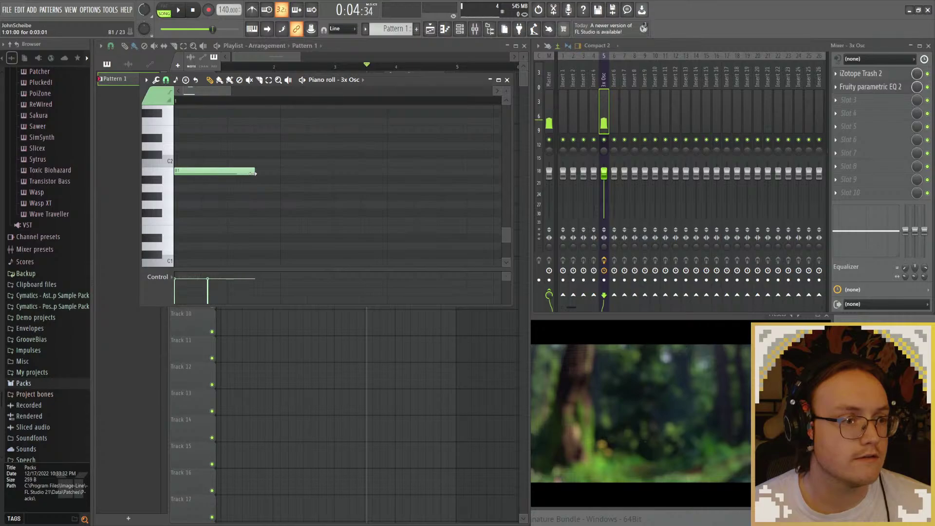
key(space)
key(space)
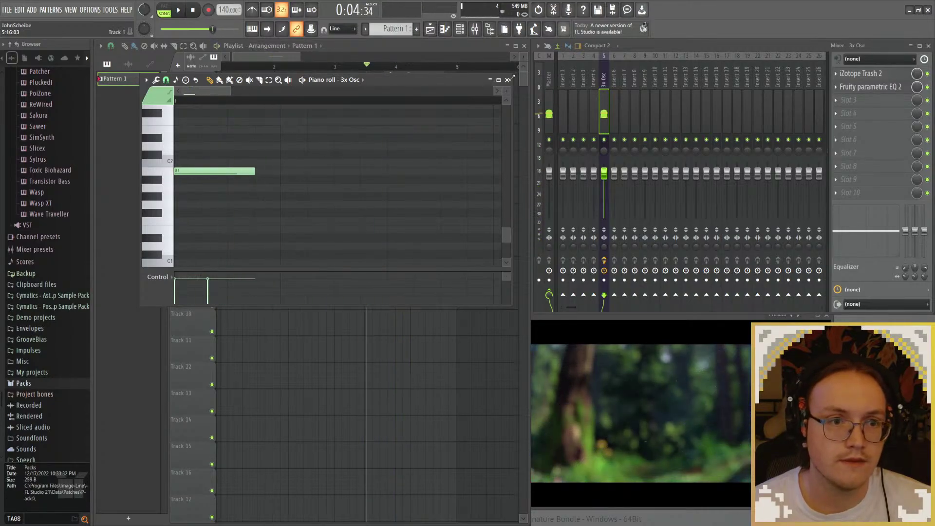
click(508, 79)
Step: Nudge the Pattern 1 clip on Track 1 slightly earlier, replaying it against the video to refine its position
scroll(390, 110, up, 4)
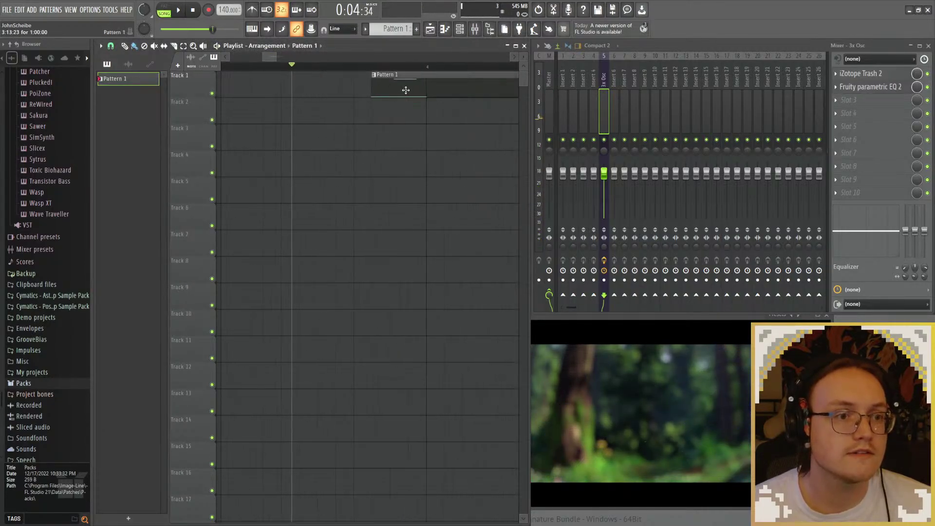
key(space)
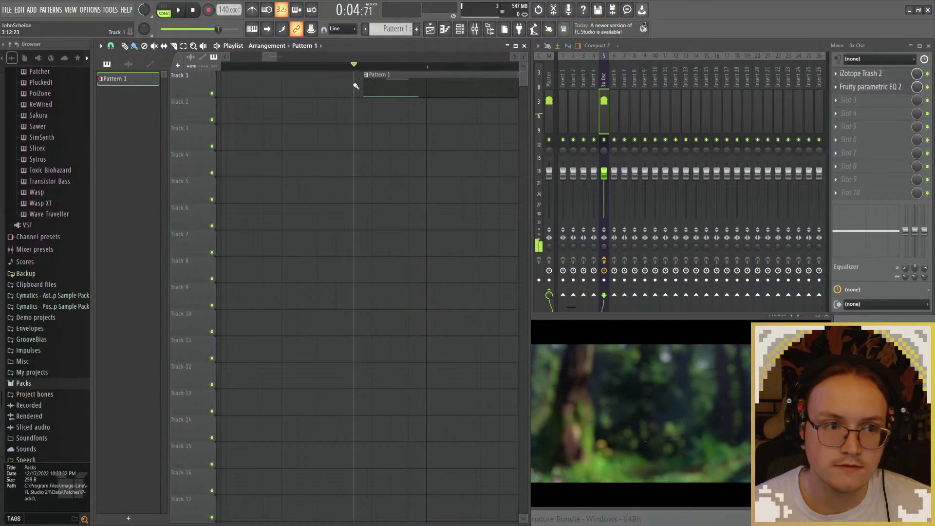
click(294, 69)
key(space)
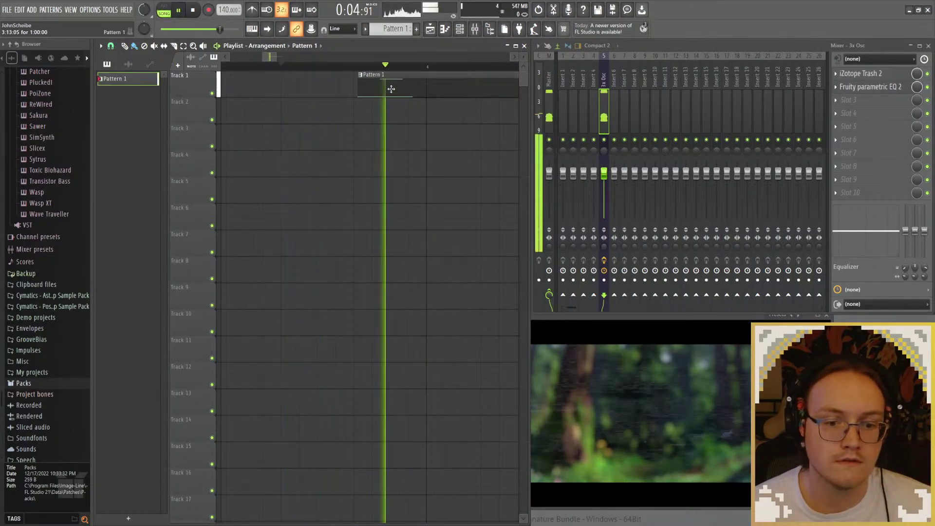
drag(391, 89, 394, 89)
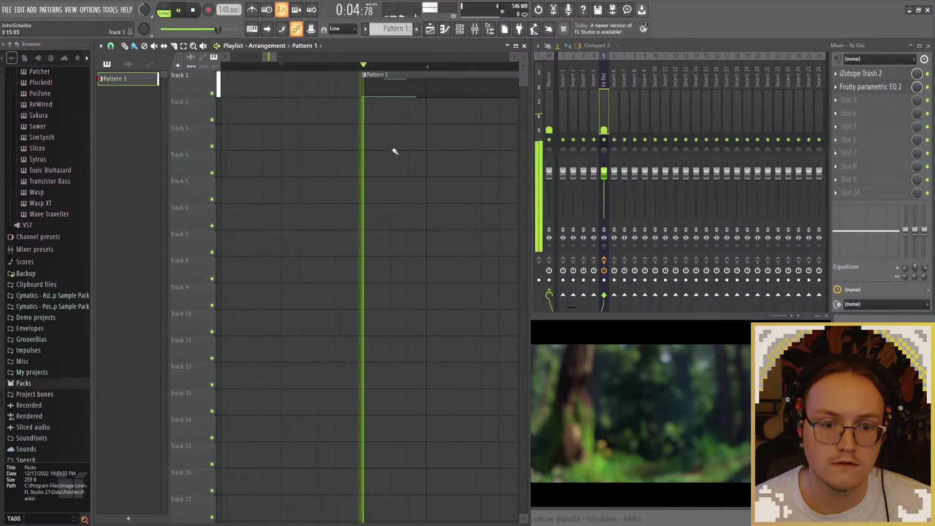
key(space)
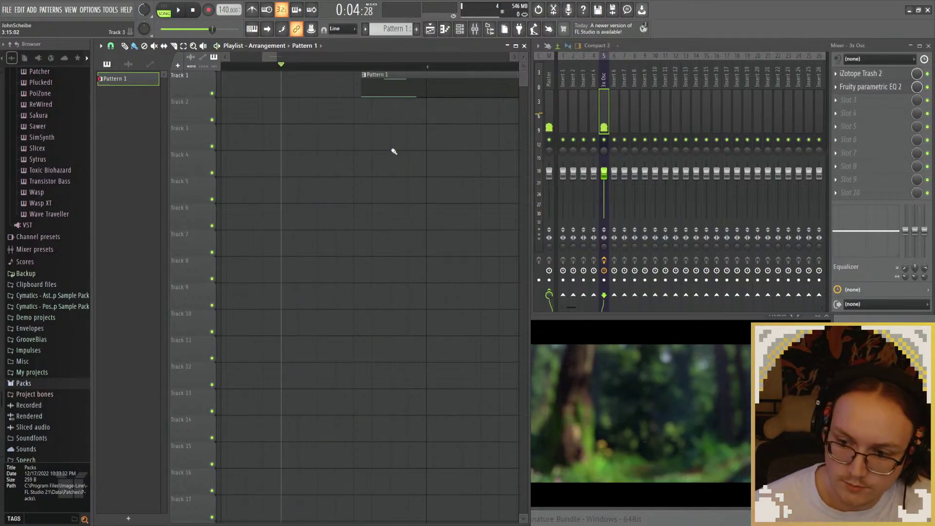
Step: Replay the section from just before the Pattern 1 clip to check its sound and timing against the video
scroll(418, 125, right, 1)
click(324, 67)
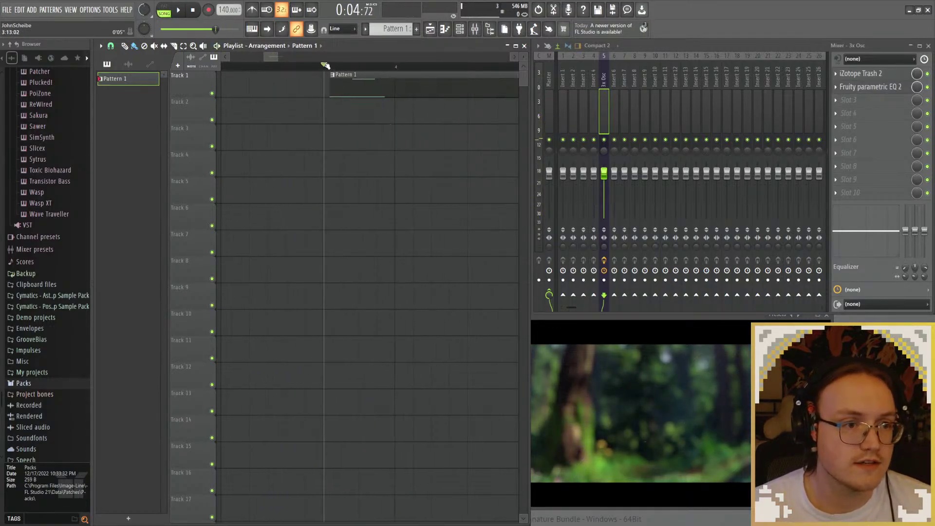
key(space)
scroll(360, 130, down, 3)
key(space)
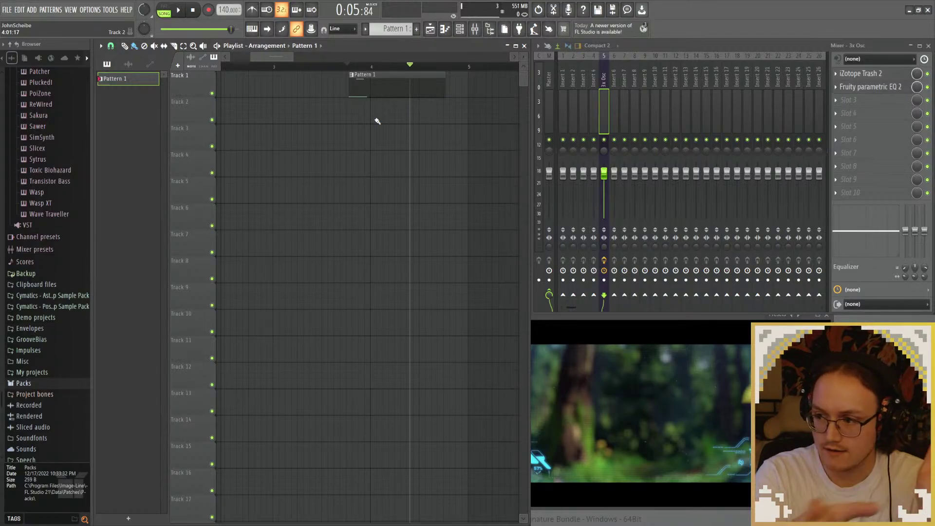
click(337, 66)
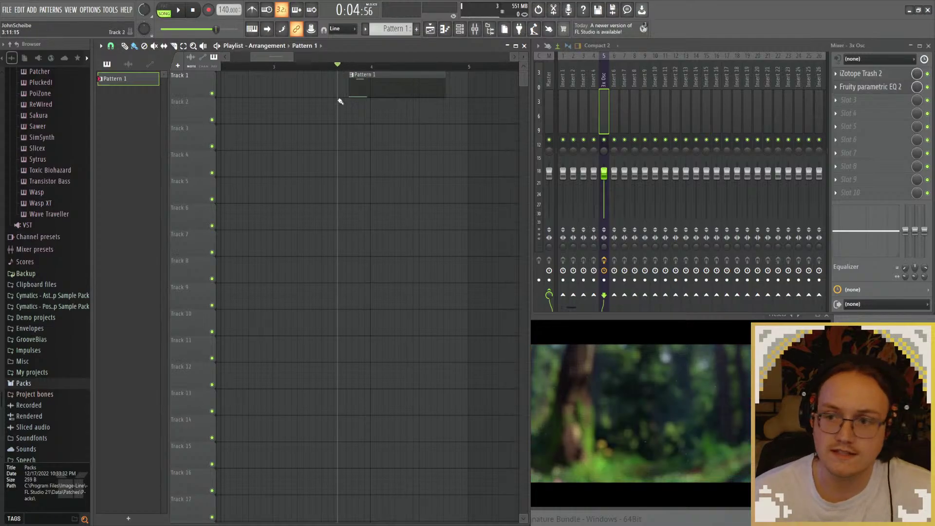
key(space)
key(space)
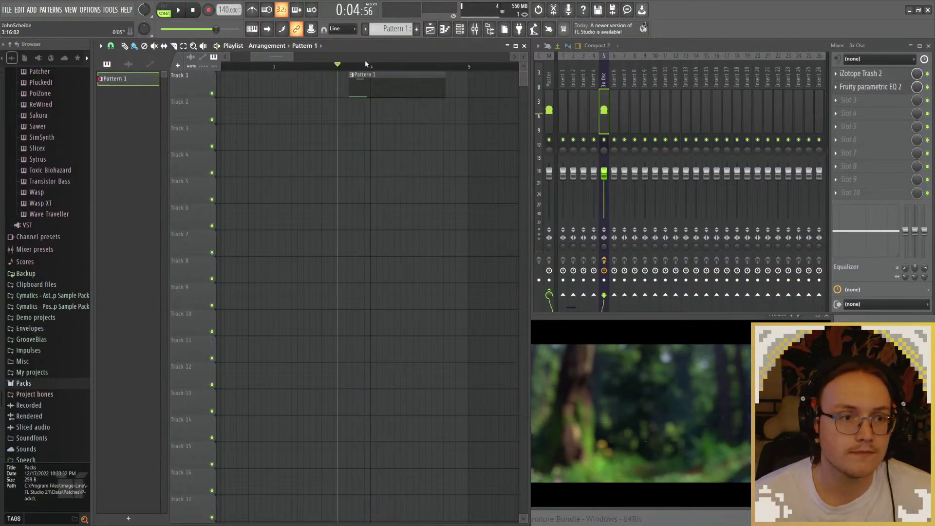
key(space)
key(space)
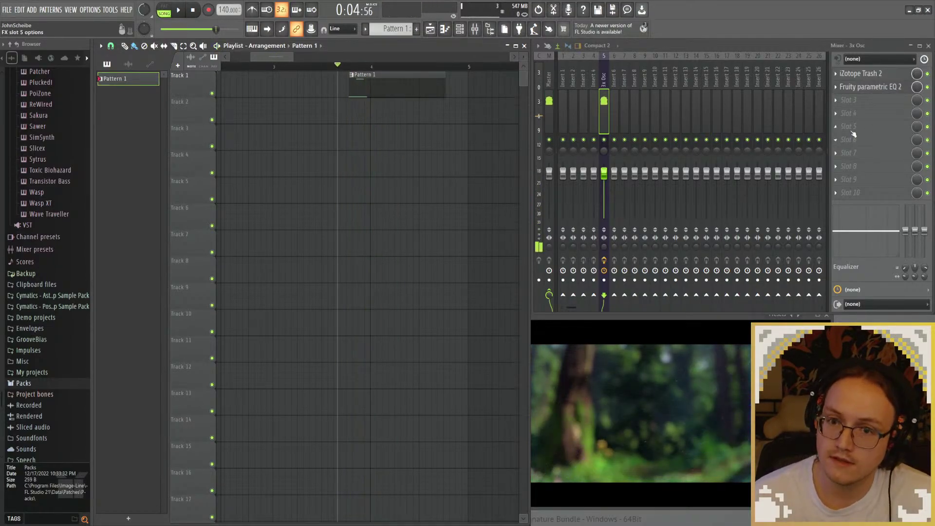
Step: Add Fruity Flanger after Fruity parametric EQ 2 on the 3x Osc mixer track and start playback
mouse_move(724, 424)
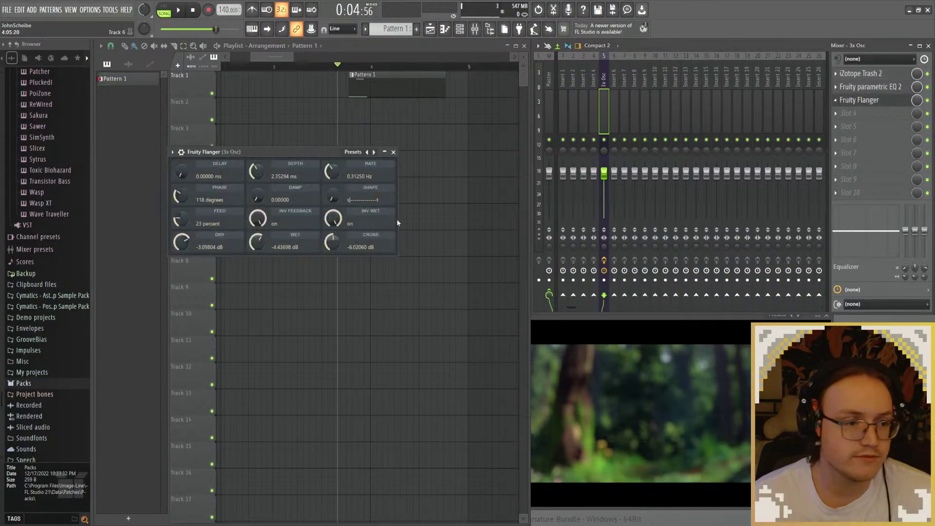
drag(287, 154, 351, 182)
key(space)
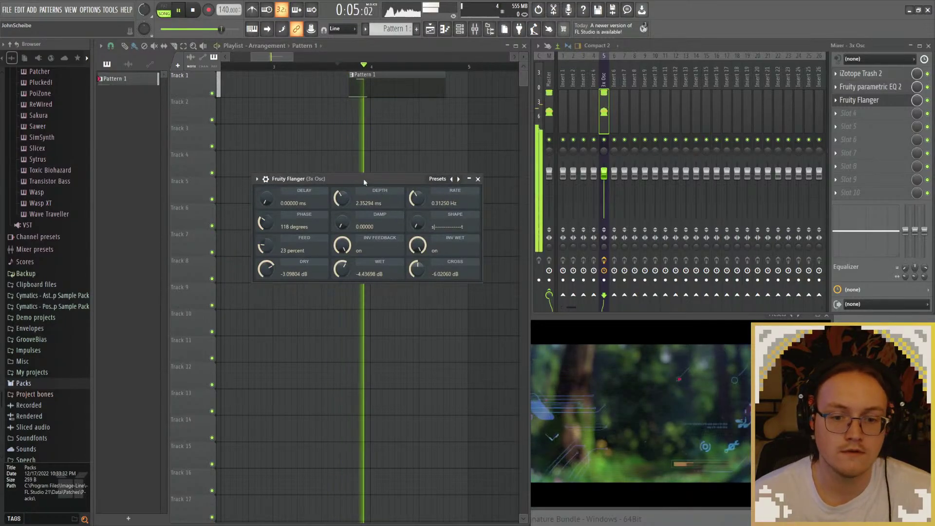
Step: Try different Fruity Flanger depths during playback and set the depth to about 2.2 ms
scroll(348, 198, up, 5)
key(space)
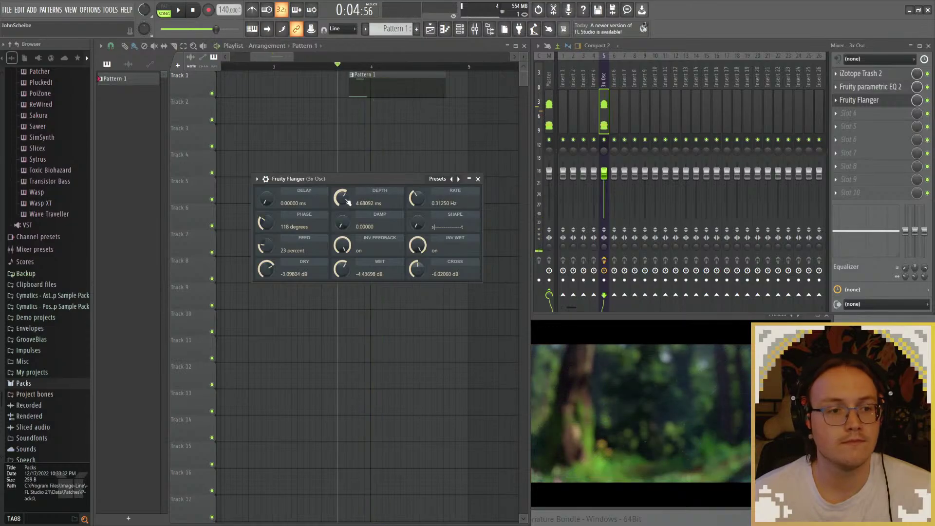
scroll(348, 200, down, 6)
scroll(348, 200, up, 2)
key(space)
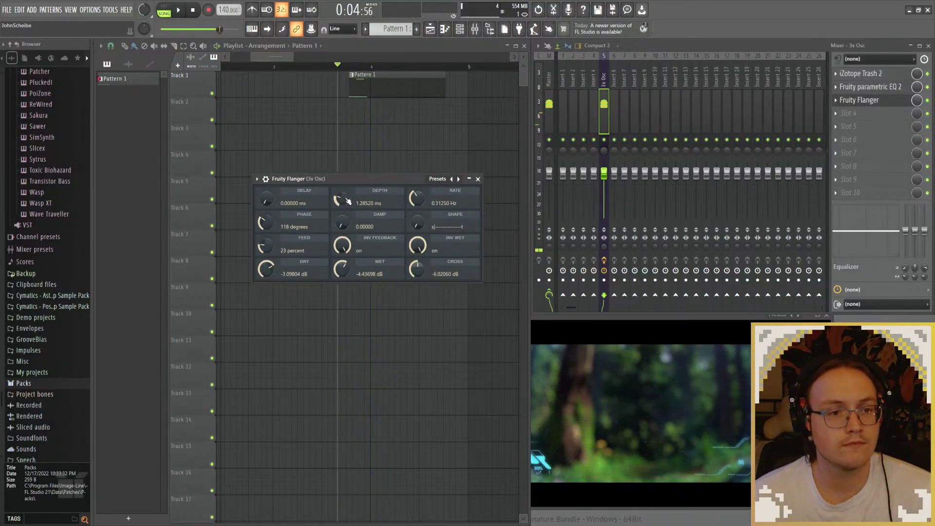
scroll(417, 199, up, 4)
key(space)
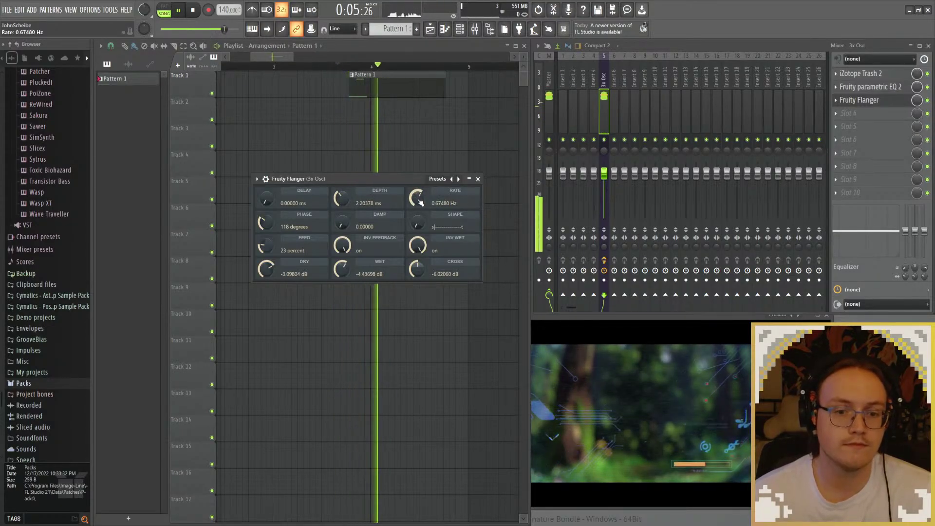
Step: Set the flanger's rate to about 0.23 Hz and its phase to 176 degrees while replaying the clip
key(space)
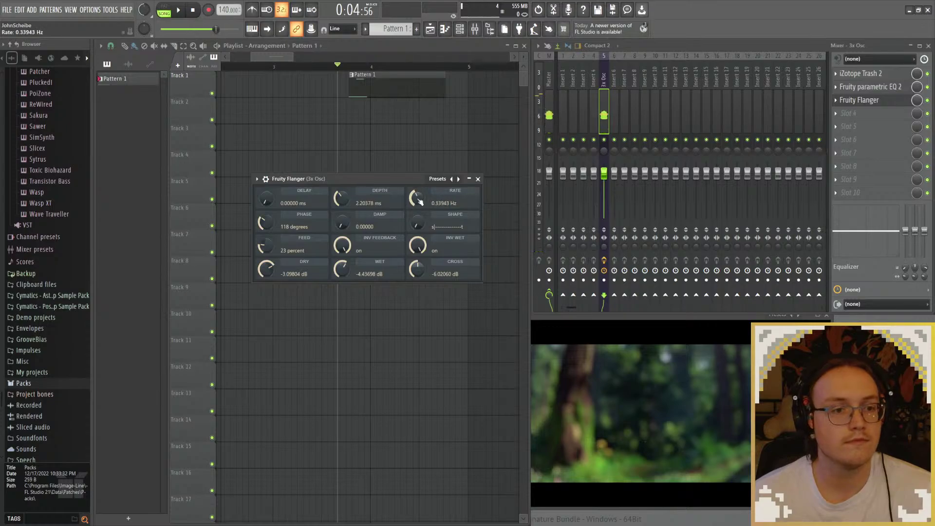
key(space)
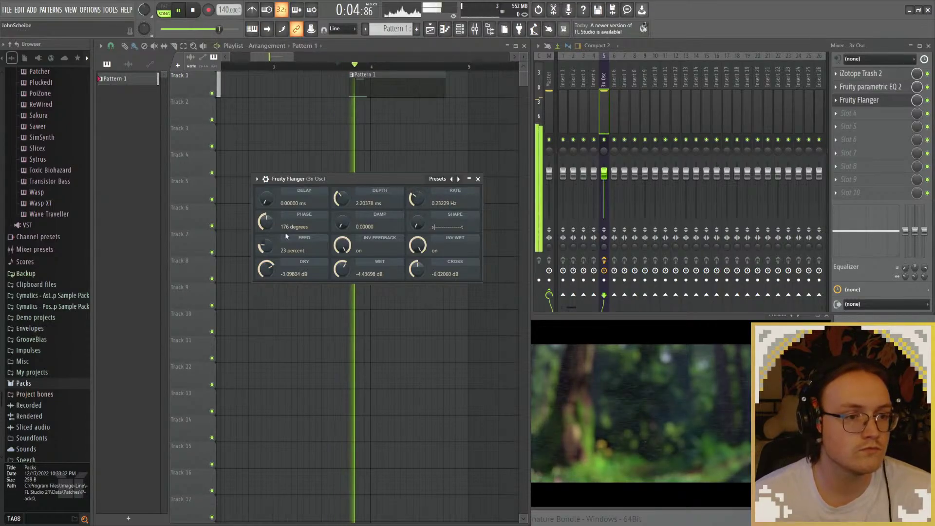
scroll(274, 199, up, 3)
Step: Set the flanger's delay to about 1.08 ms and its feedback to 38 percent during playback
key(space)
key(space)
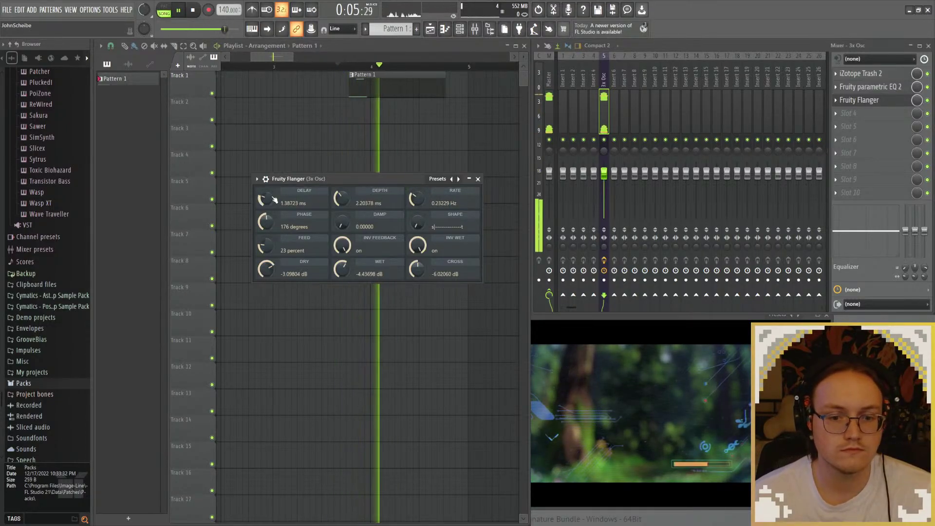
key(space)
key(space)
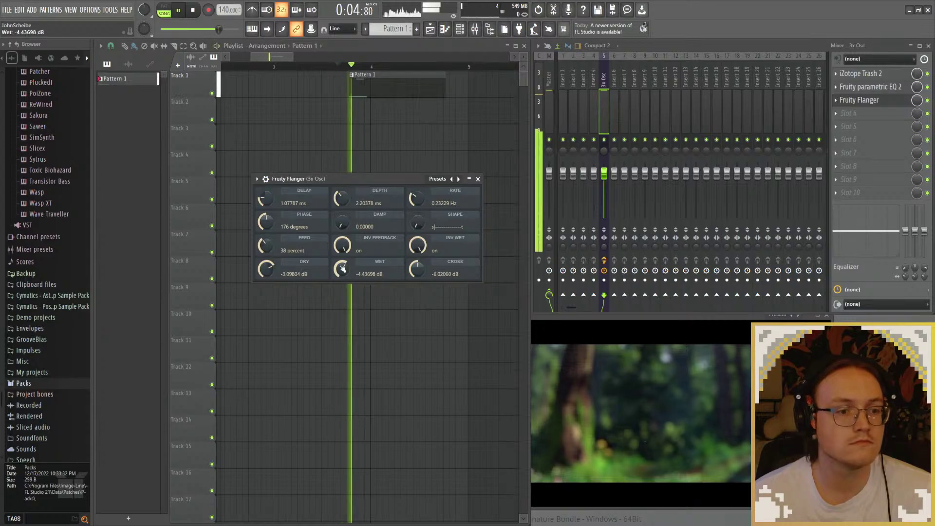
Step: Set the flanger's dry level to about -1.7 dB and wet level to about -7.9 dB, audition it, and close the effect
key(space)
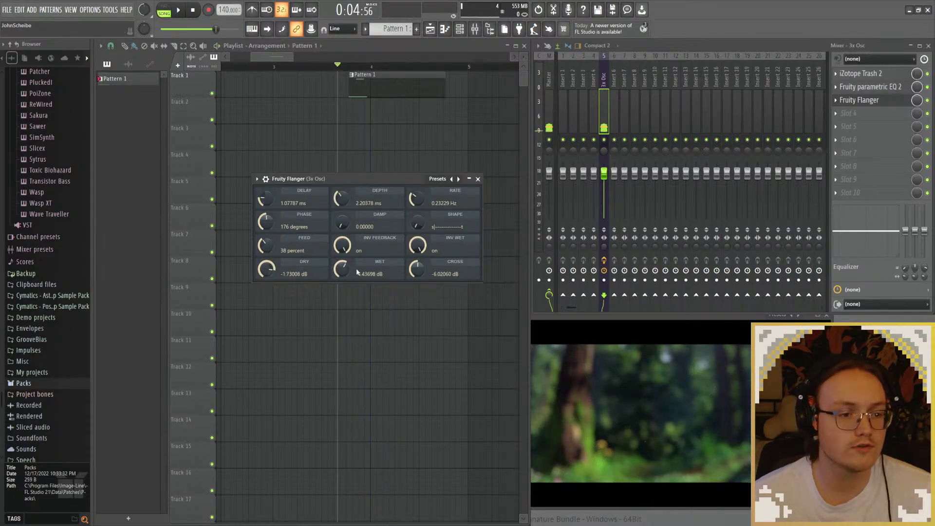
scroll(348, 274, down, 2)
key(space)
key(space)
key(space)
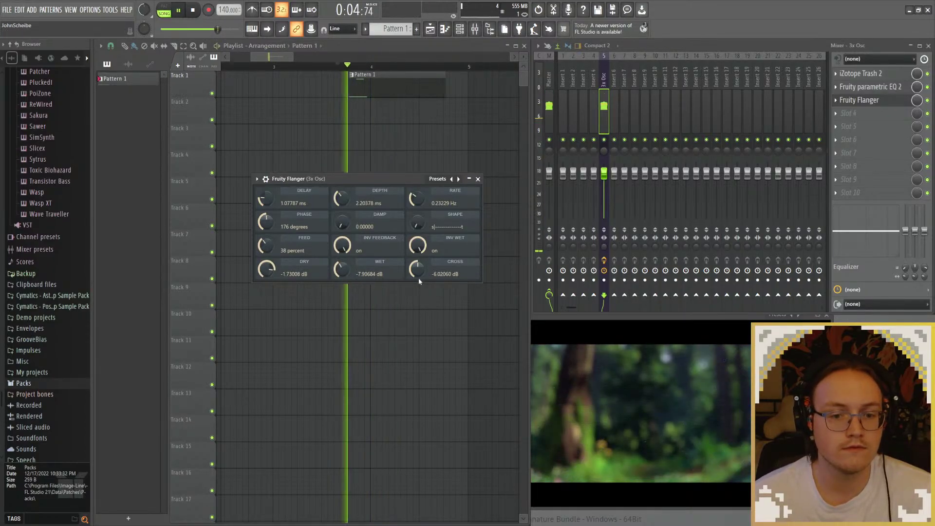
key(space)
click(478, 179)
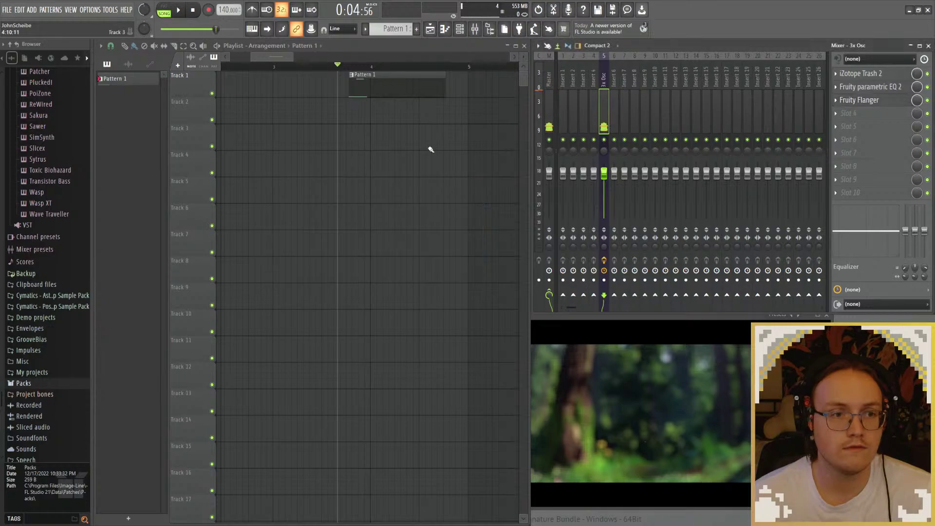
Step: Try Pattern 1's B4 slide note one octave higher during playback and return it to its original octave
double_click(389, 83)
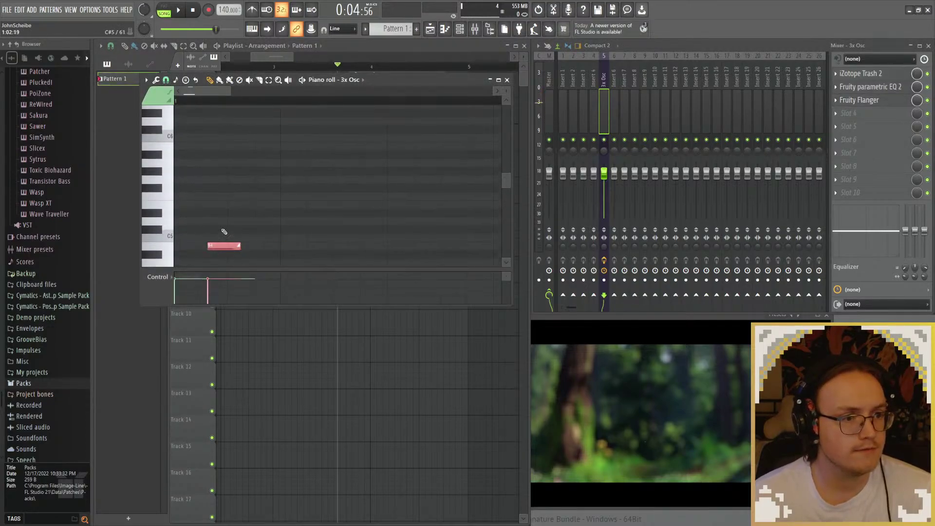
key(ctrl+Up)
key(space)
key(space)
key(space)
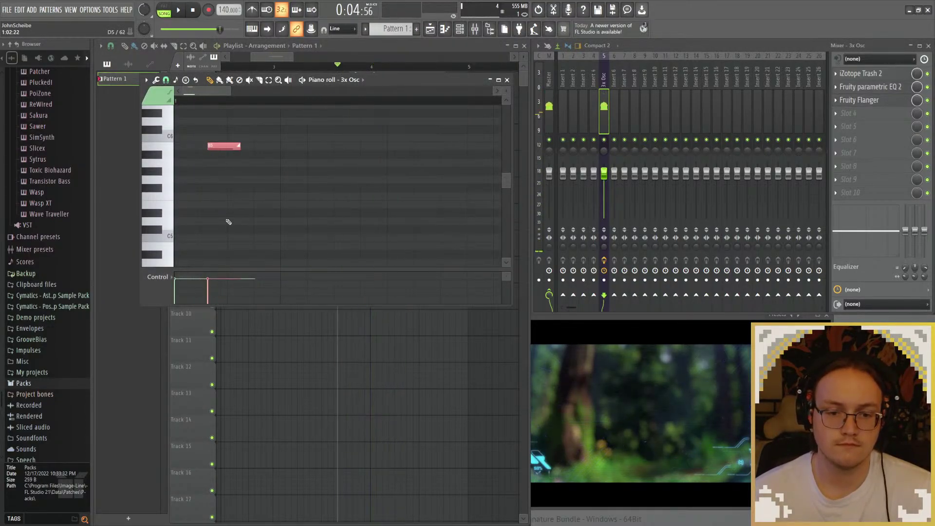
key(space)
key(ctrl+Down)
key(space)
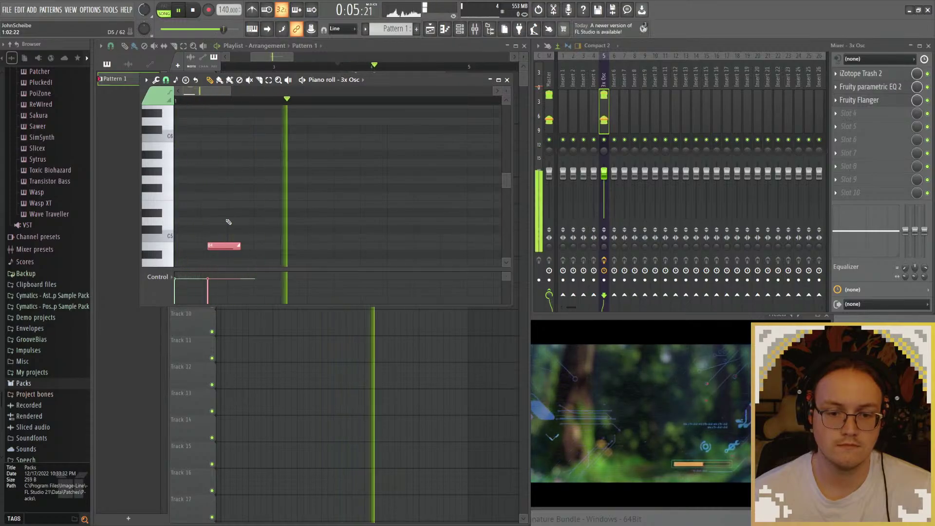
key(space)
key(space)
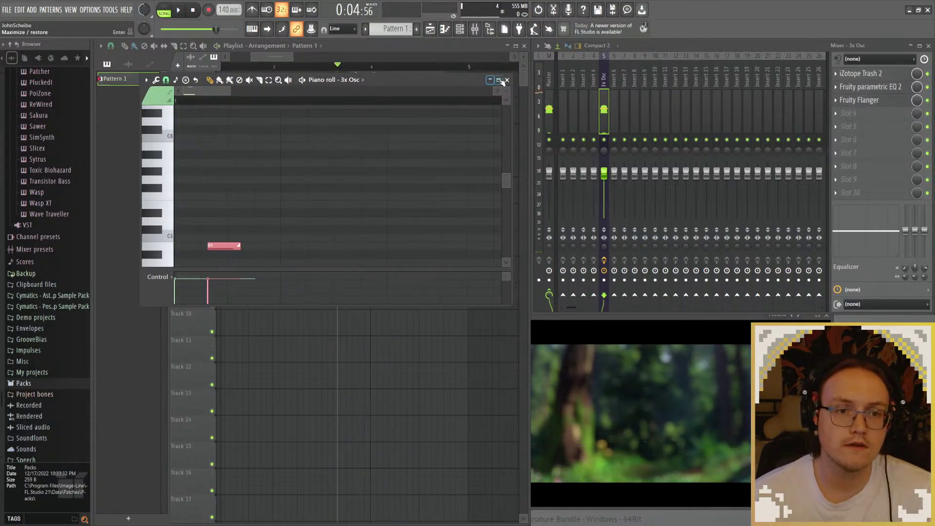
click(506, 80)
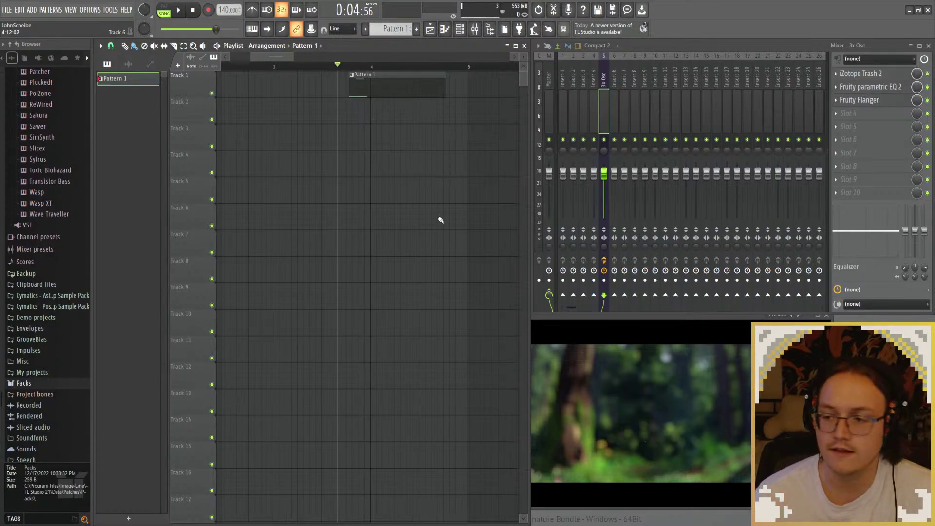
Step: Lengthen Pattern 1's B1 note slightly in the piano roll and replay it repeatedly against the video to fine-tune its end
key(space)
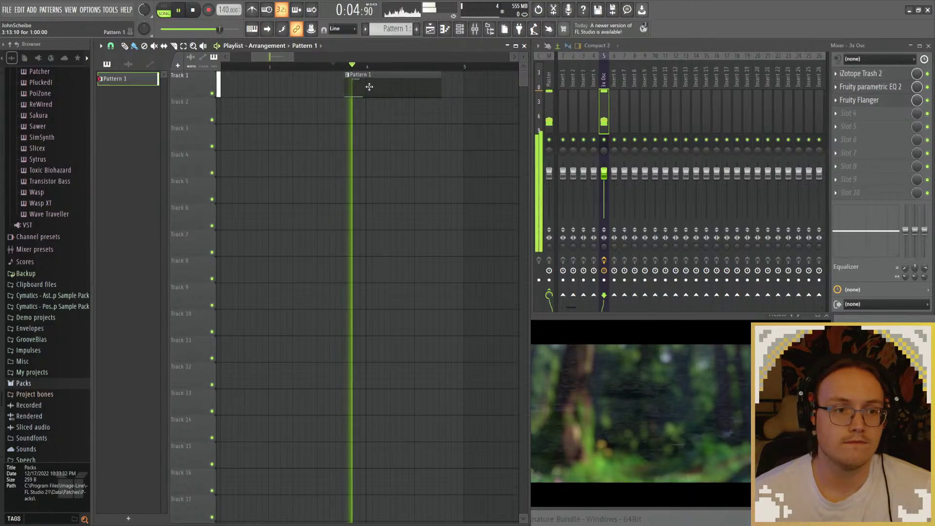
double_click(365, 88)
key(space)
scroll(246, 240, down, 5)
drag(250, 215, 262, 223)
key(space)
key(space)
key(space)
key(space)
key(space)
key(space)
key(space)
key(space)
key(space)
key(space)
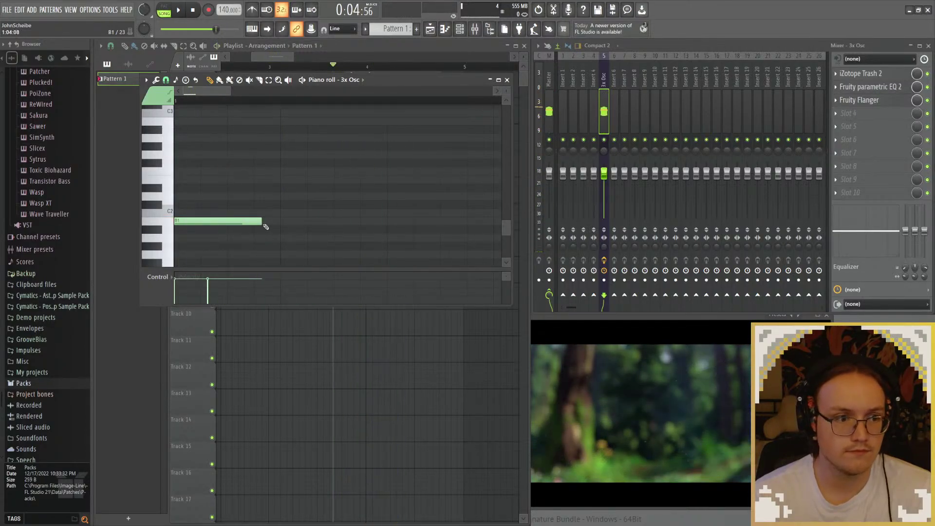
key(space)
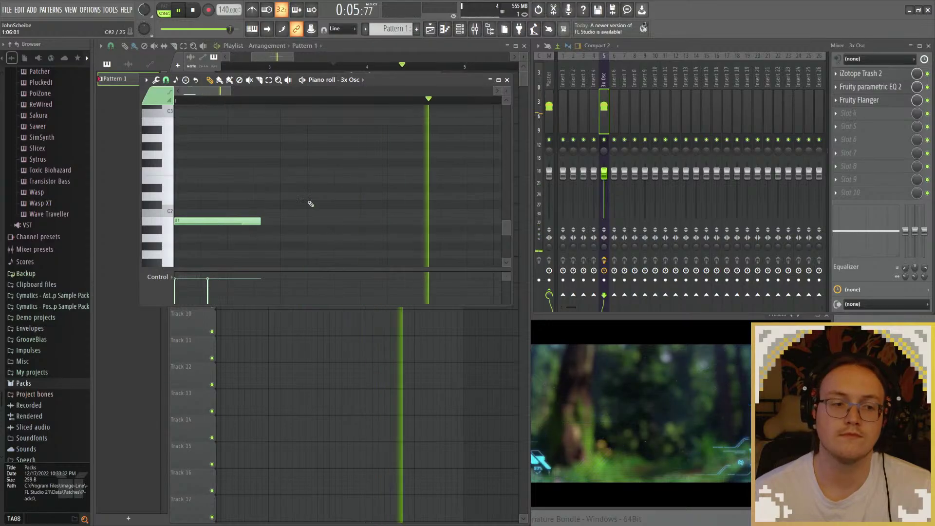
key(space)
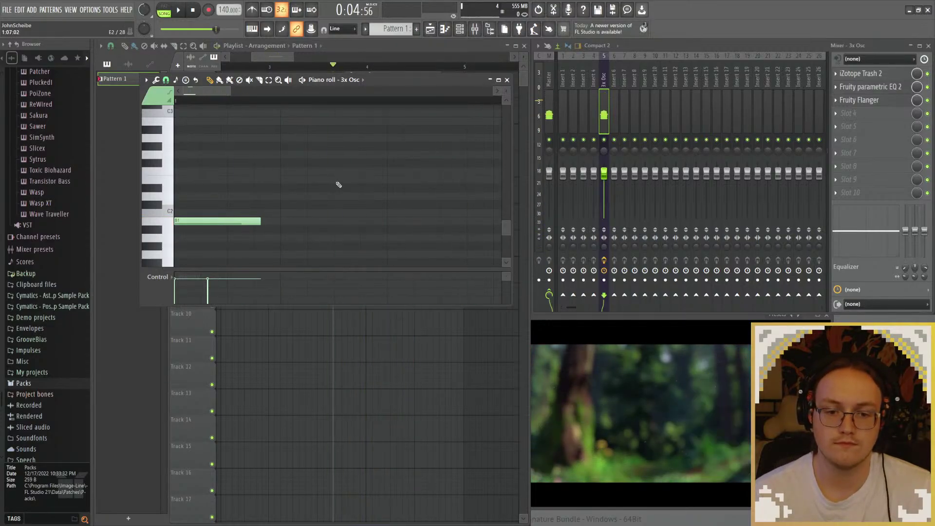
Step: Bring the Bastion SD Clip video preview to the front and replay Pattern 1 against it to check the timing
key(space)
key(space)
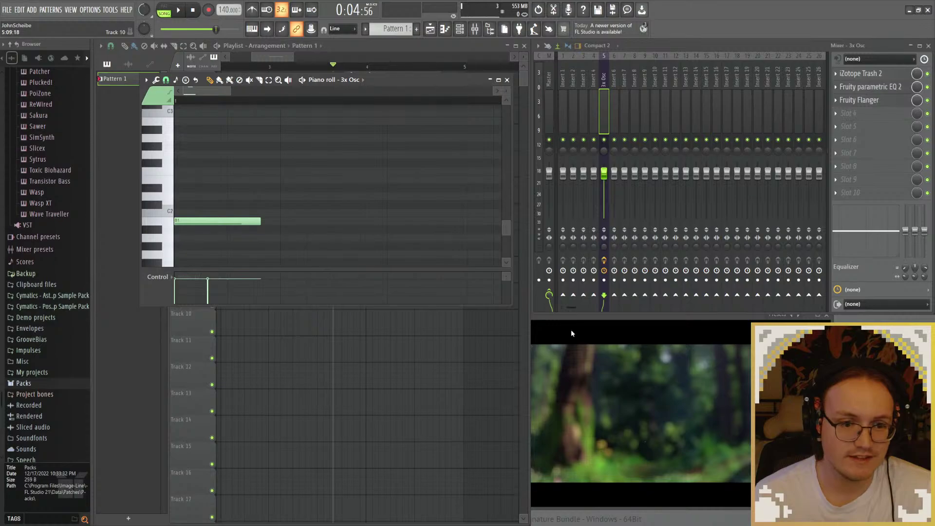
click(701, 341)
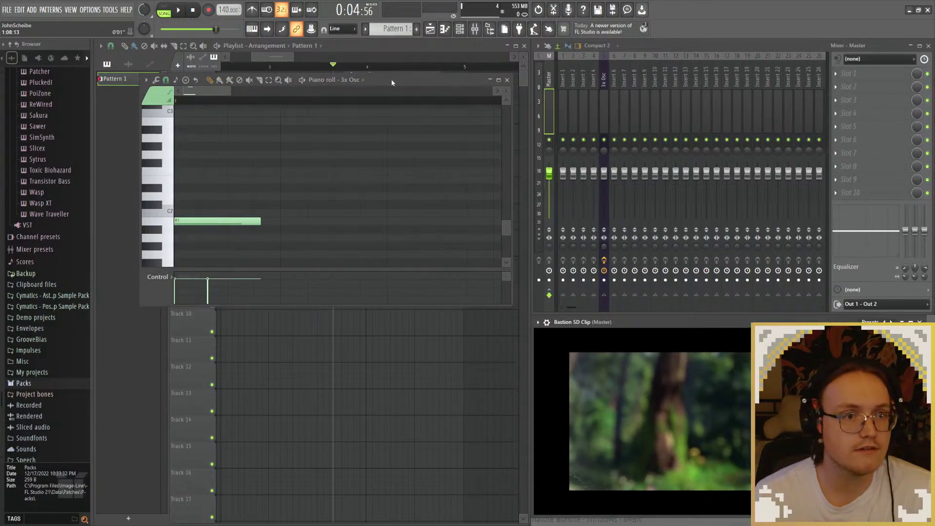
key(space)
key(space)
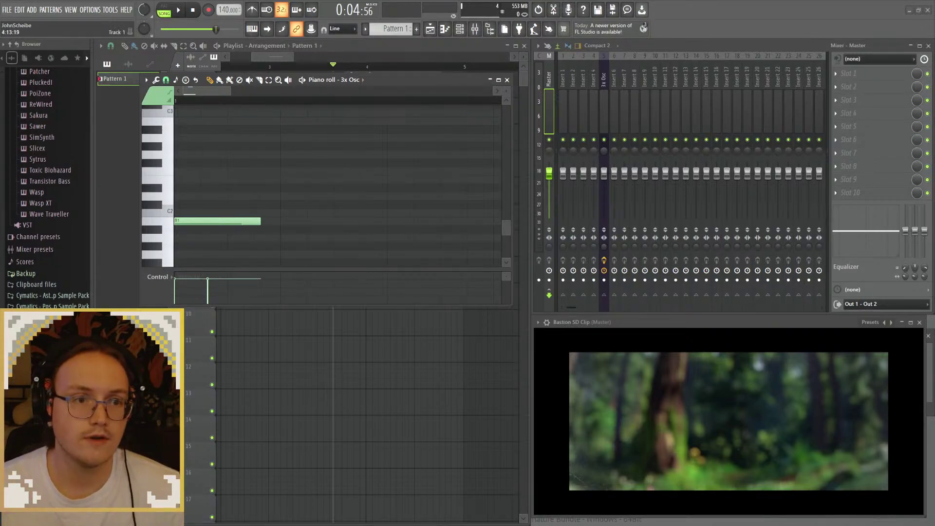
key(space)
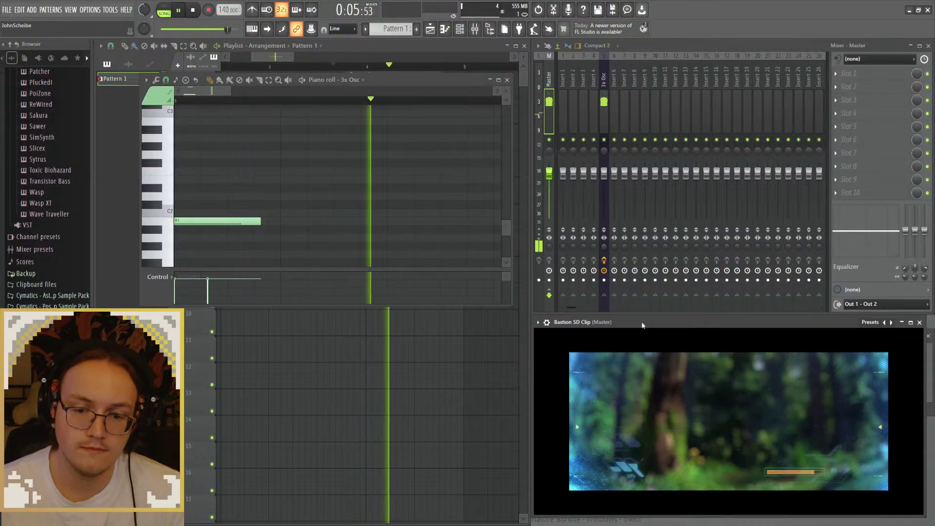
key(space)
Step: Try Pattern 1's B4 slide note a few semitones lower, around G4, and audition it against the video
scroll(293, 221, up, 10)
click(224, 218)
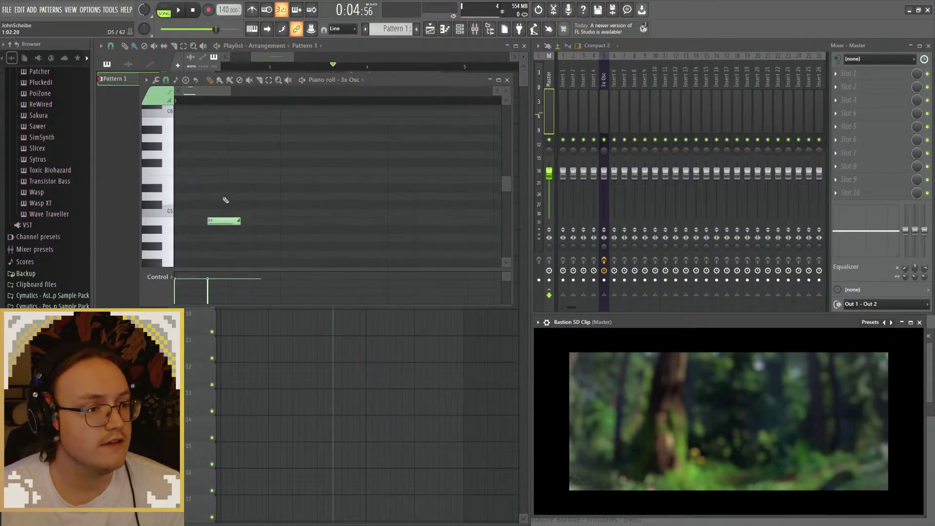
scroll(265, 198, down, 2)
scroll(280, 194, down, 1)
key(Down)
key(Down)
key(Down)
key(Down)
key(Down)
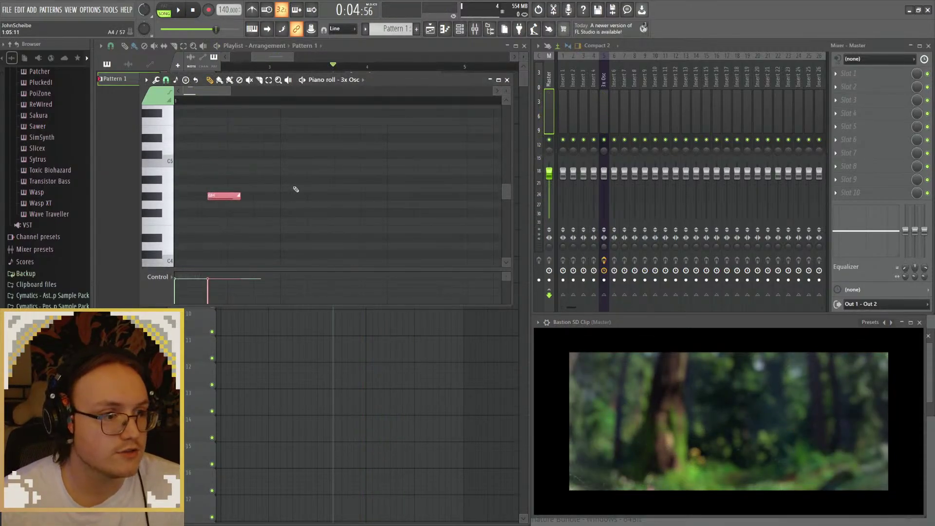
key(space)
key(space)
Step: Try Pattern 1's slide note raised to F#5 and audition it against the video
key(Up)
key(Up)
key(Up)
key(Up)
key(Up)
key(Up)
key(Up)
key(Up)
key(Up)
key(Up)
key(Up)
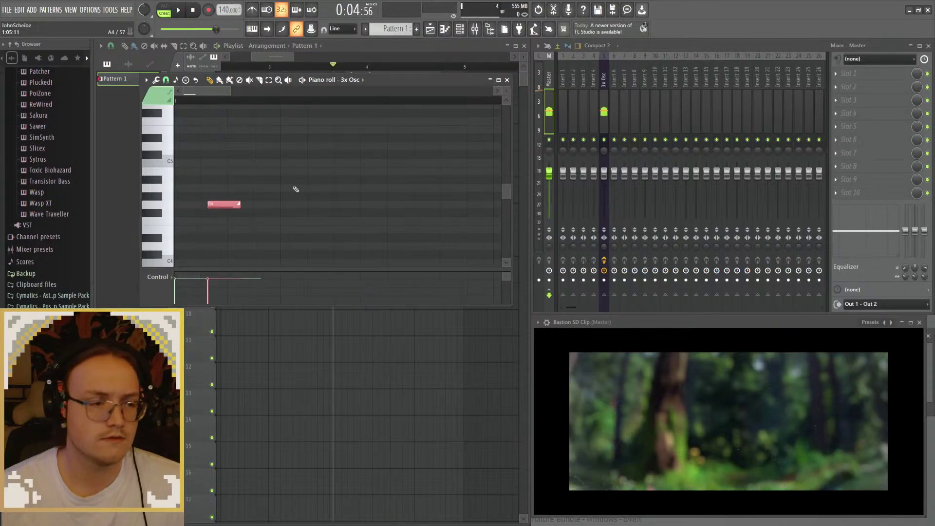
key(Up)
key(space)
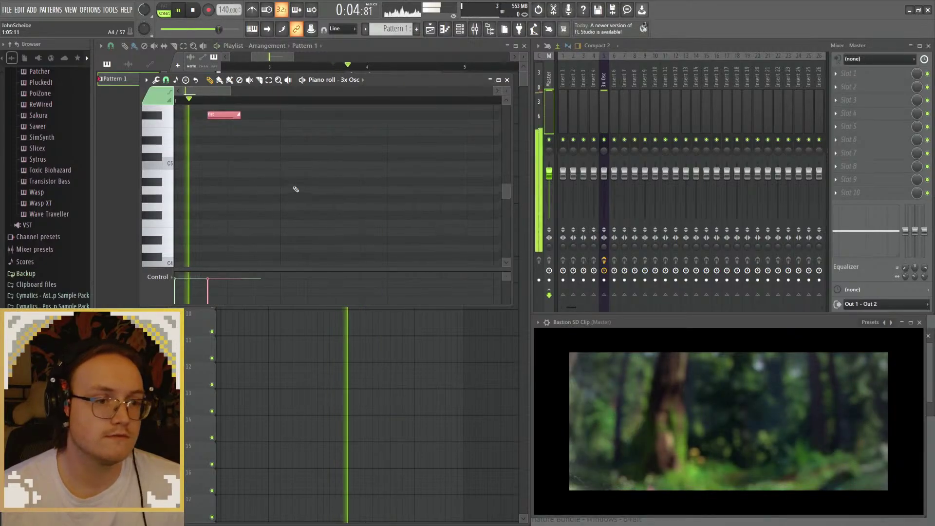
key(space)
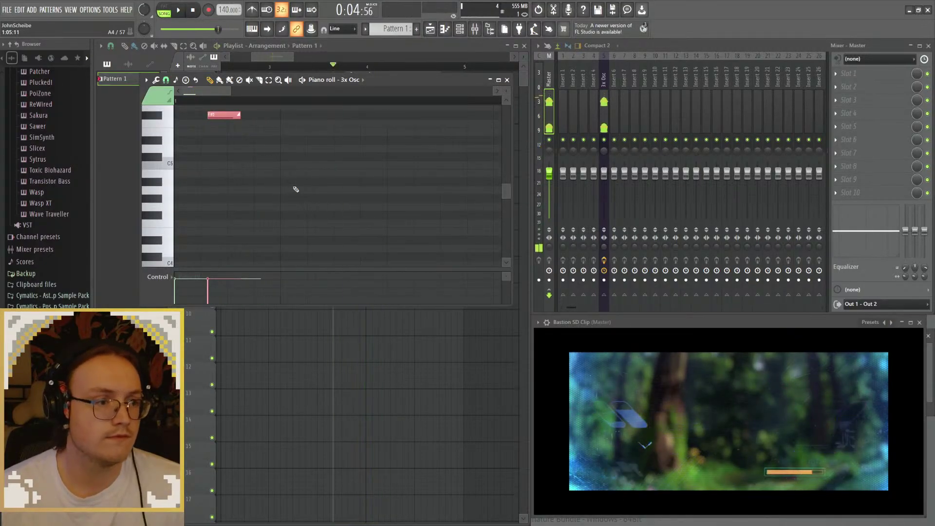
Step: Return Pattern 1's slide note to B4 and audition the original pitch slide
key(Down)
key(Down)
key(Down)
key(Down)
key(Down)
key(Down)
key(Down)
key(space)
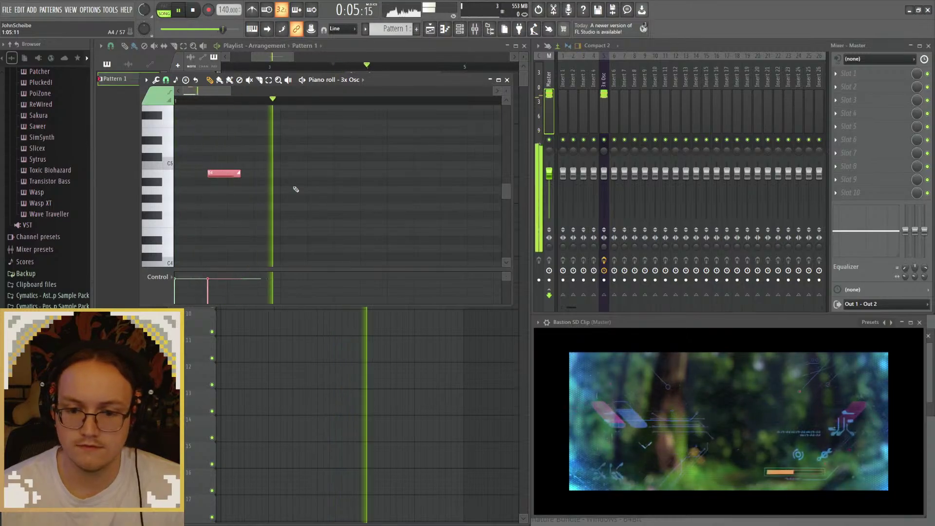
key(space)
Step: Shorten Pattern 1's B1 note slightly, replay it against the video and close the piano roll
click(285, 180)
right_click(286, 180)
scroll(262, 204, down, 6)
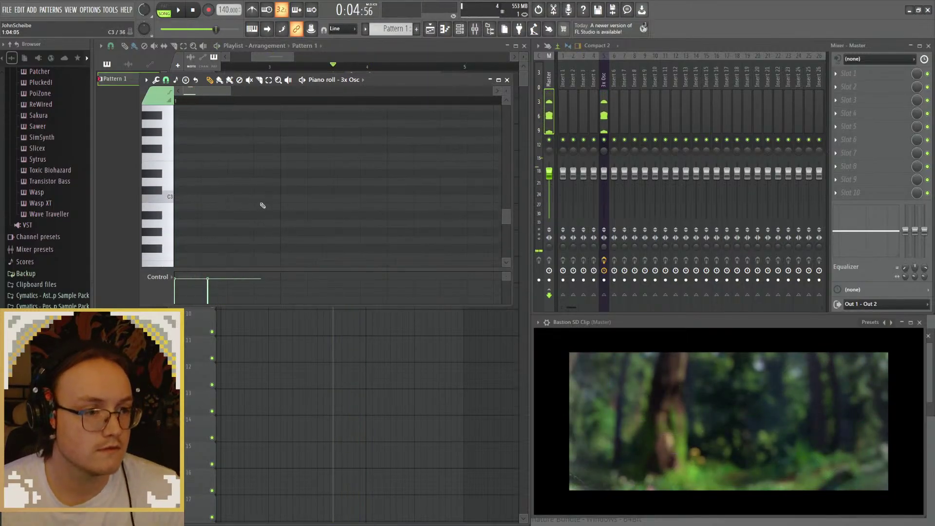
key(space)
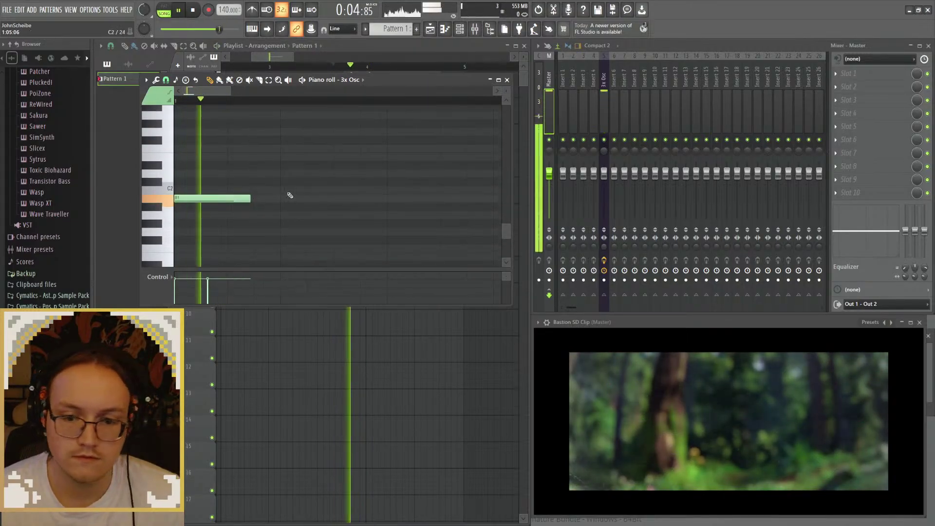
key(space)
click(507, 80)
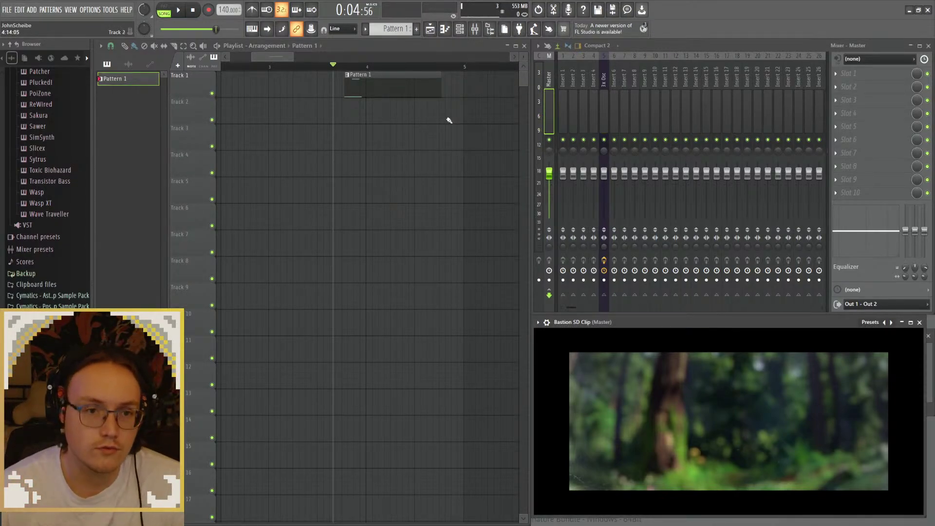
Step: Load Neoverb after the Fruity Flanger on the 3x Osc mixer track, show its detailed reverb parameters and audition it
click(605, 87)
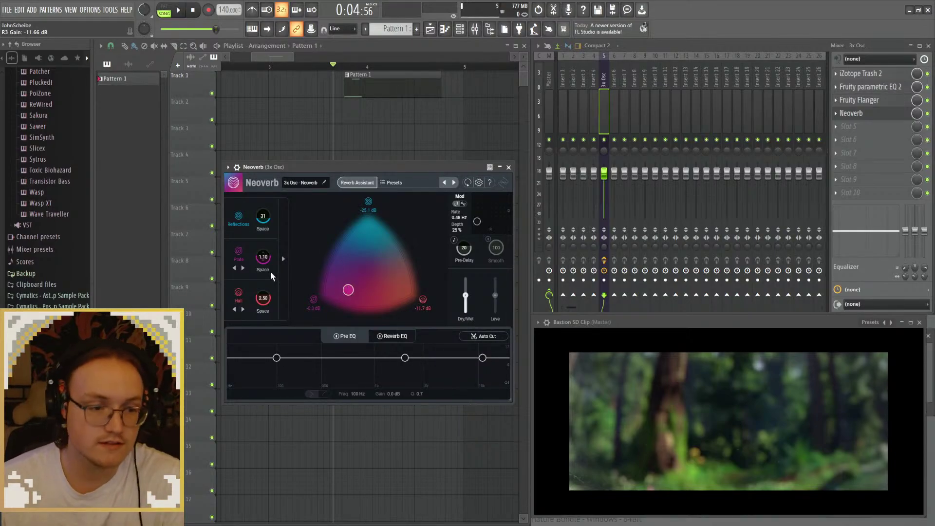
click(283, 259)
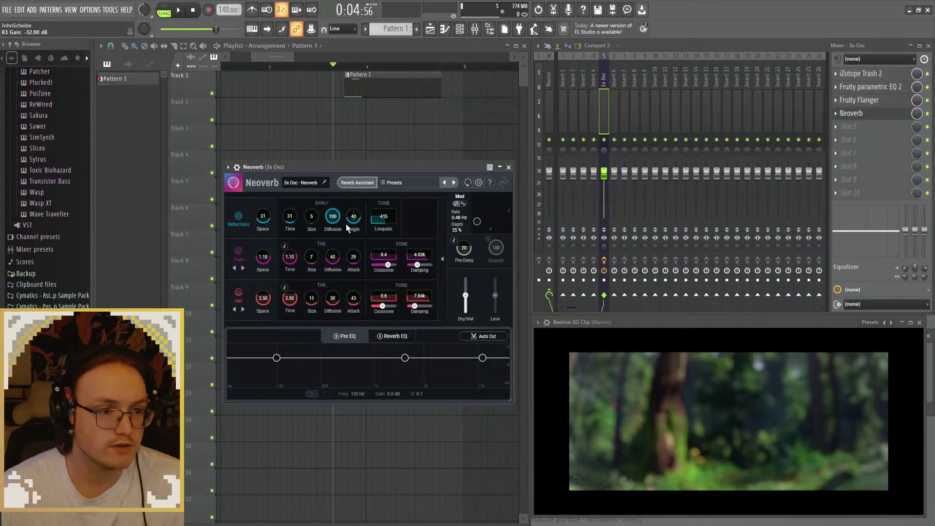
key(space)
key(space)
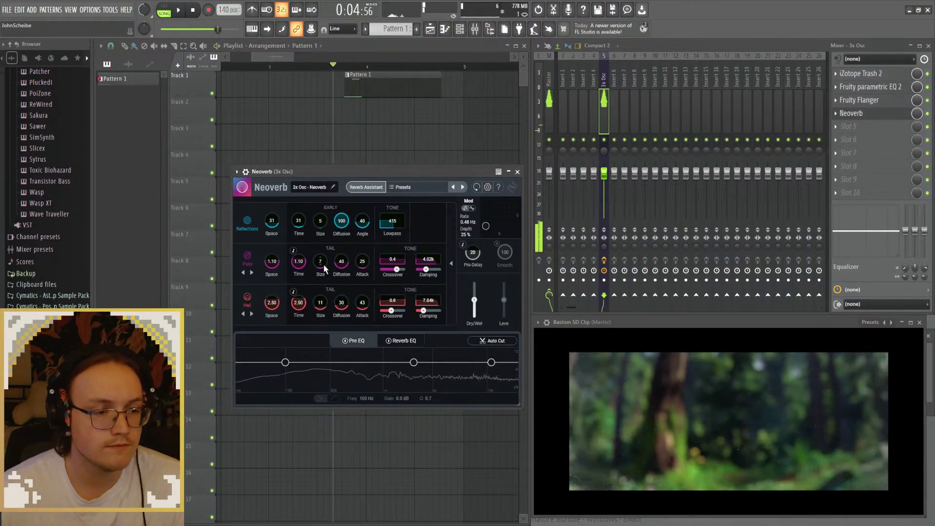
Step: Shorten Neoverb's plate reverb time to about 0.15 s and its hall time to about 0.02 s, auditioning the changes
drag(299, 261, 302, 298)
scroll(300, 258, down, 2)
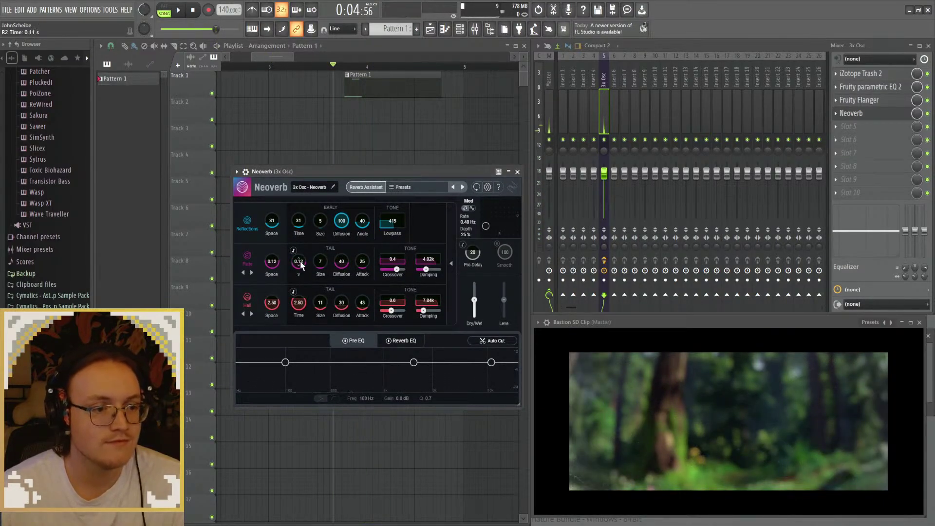
drag(300, 265, 301, 262)
key(space)
drag(300, 304, 307, 343)
key(space)
key(space)
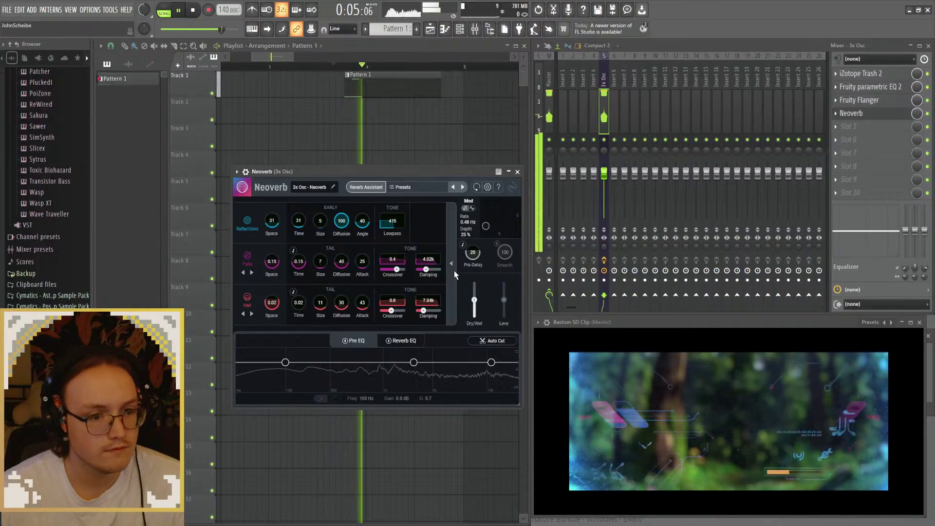
key(space)
key(space)
key(space)
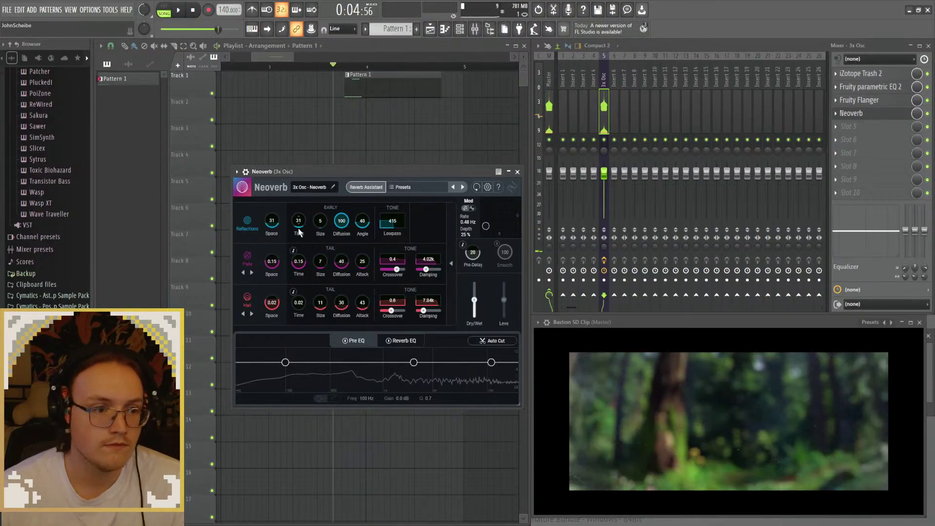
Step: Set Neoverb's reflections time to about 77 ms and shift the reverb blend between reflections and plate, auditioning the result
drag(300, 232, 301, 218)
key(space)
key(space)
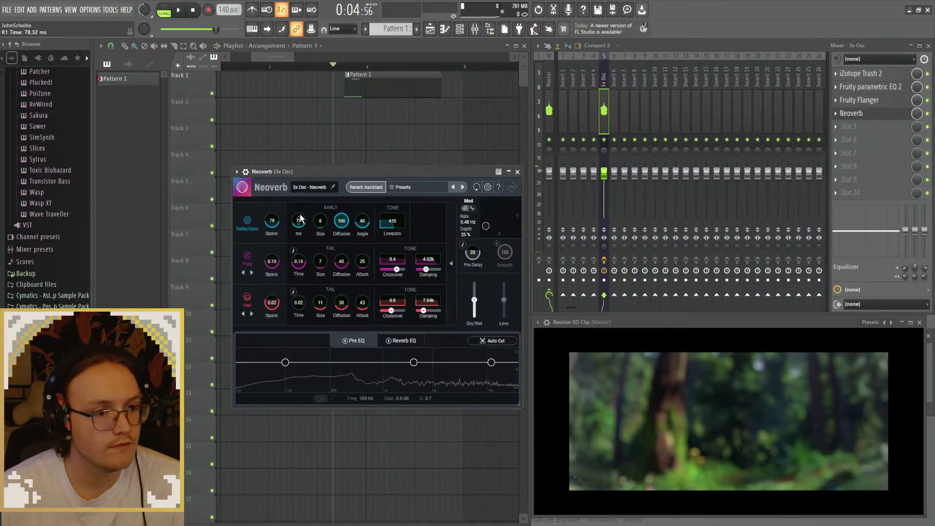
click(451, 264)
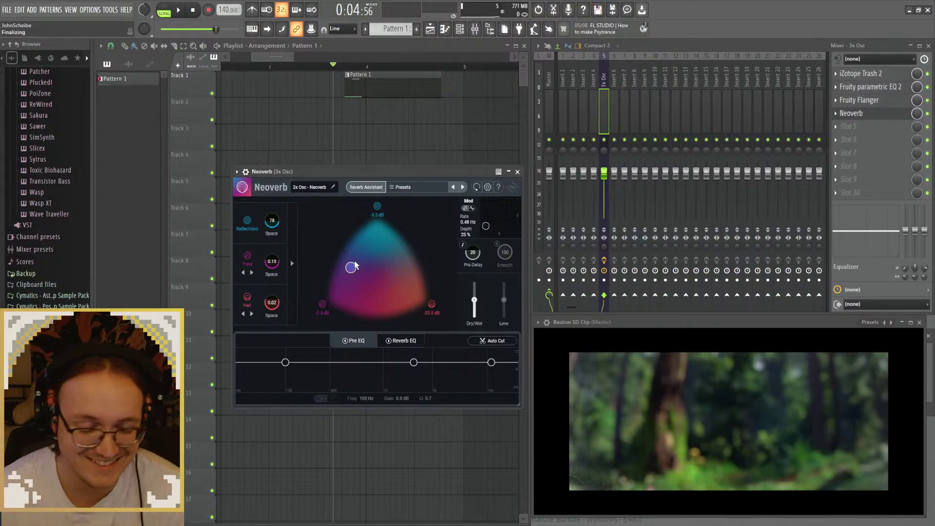
click(297, 261)
key(space)
mouse_move(297, 228)
mouse_down()
mouse_move(297, 214)
mouse_move(322, 224)
mouse_move(293, 234)
mouse_up()
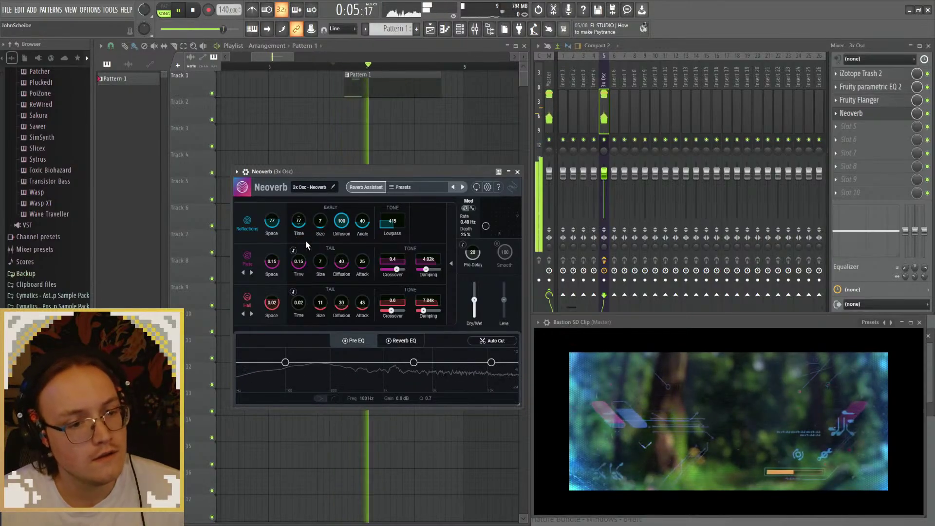
Step: Lower Neoverb's dry/wet mix slightly, close the effect and audition the sound against the video
drag(474, 300, 475, 310)
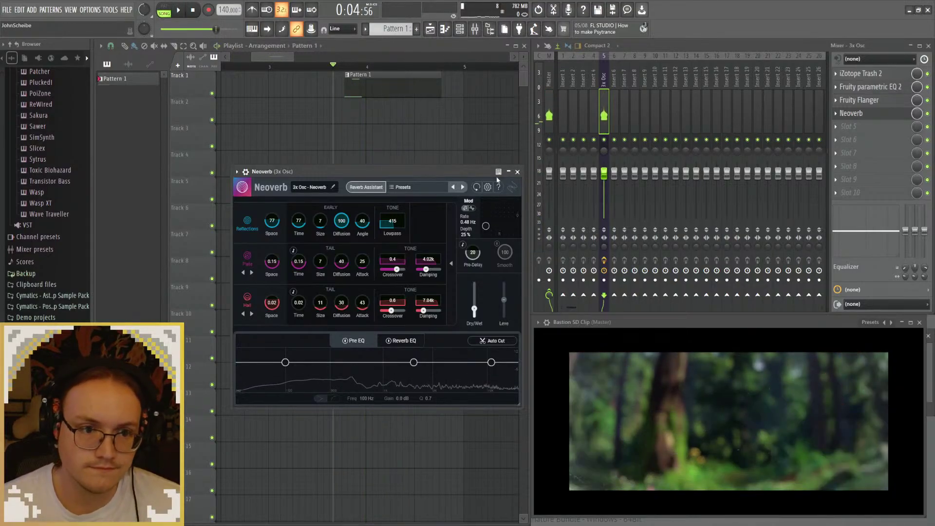
click(517, 173)
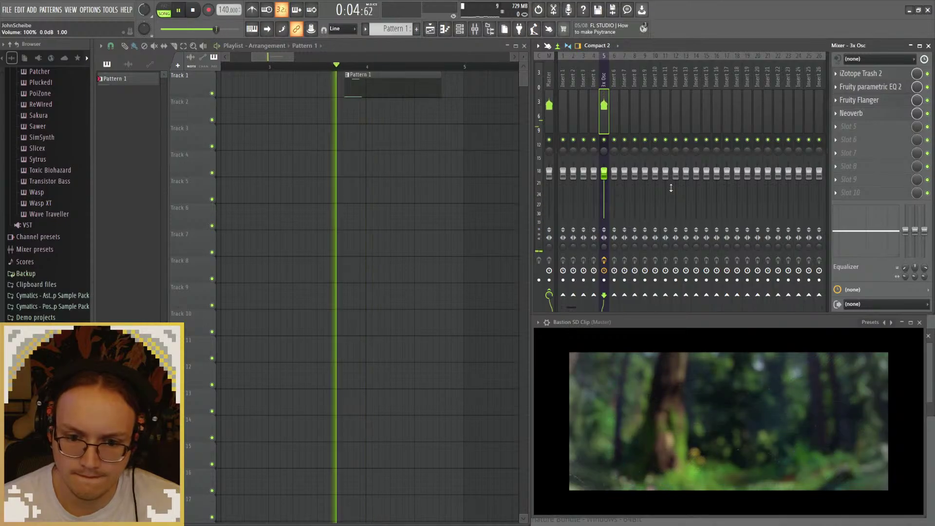
key(space)
key(space)
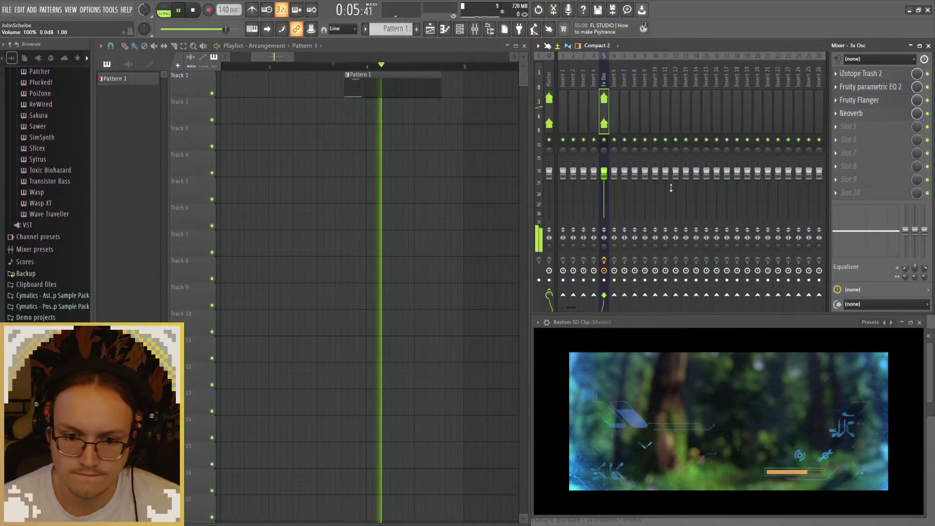
key(space)
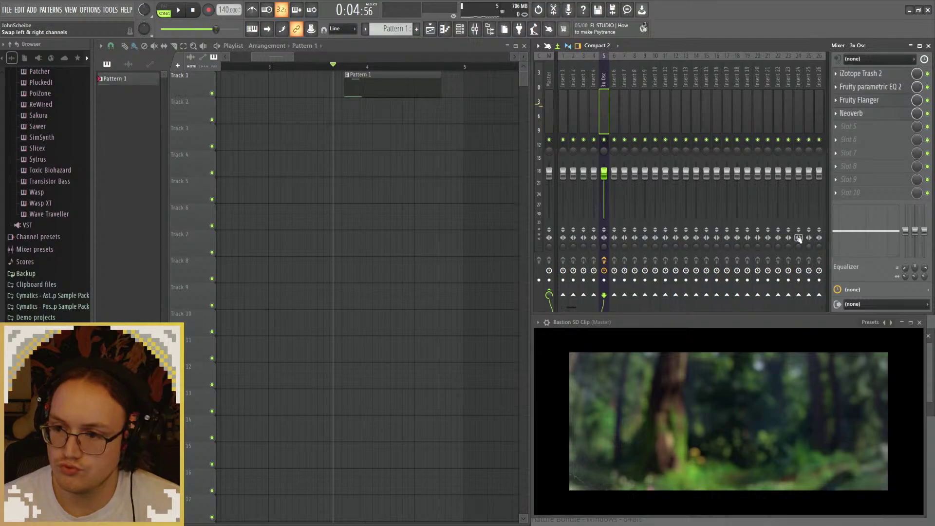
key(space)
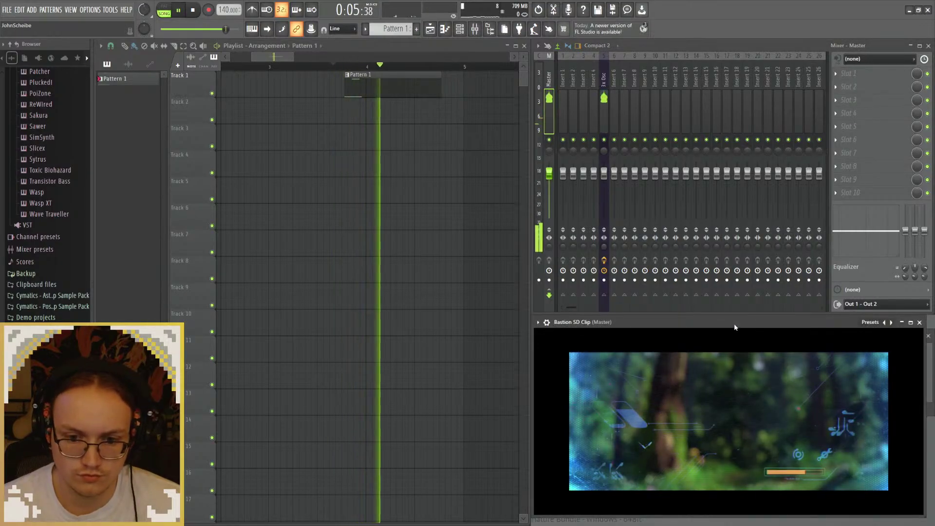
key(space)
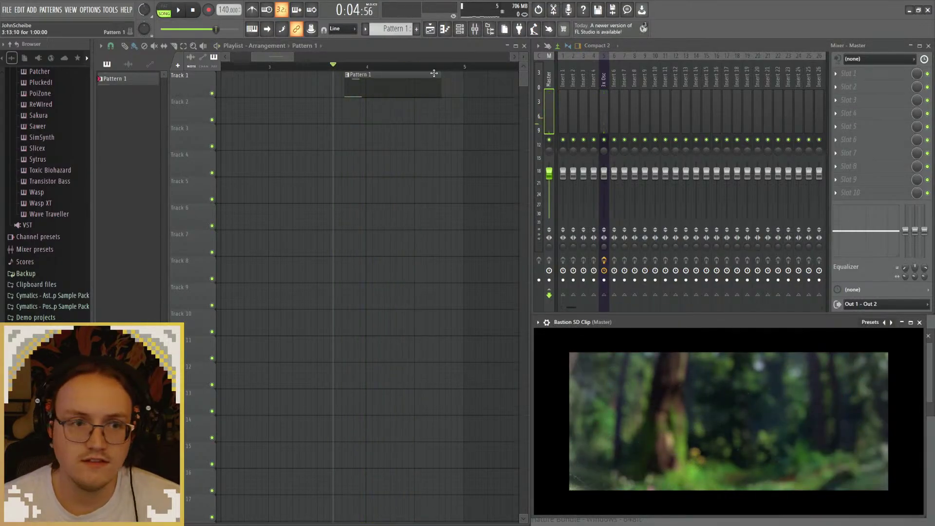
Step: Raise Neoverb's plate time to about 0.45 s and its attack to about 64 ms, audition the tail and close the effect
click(858, 114)
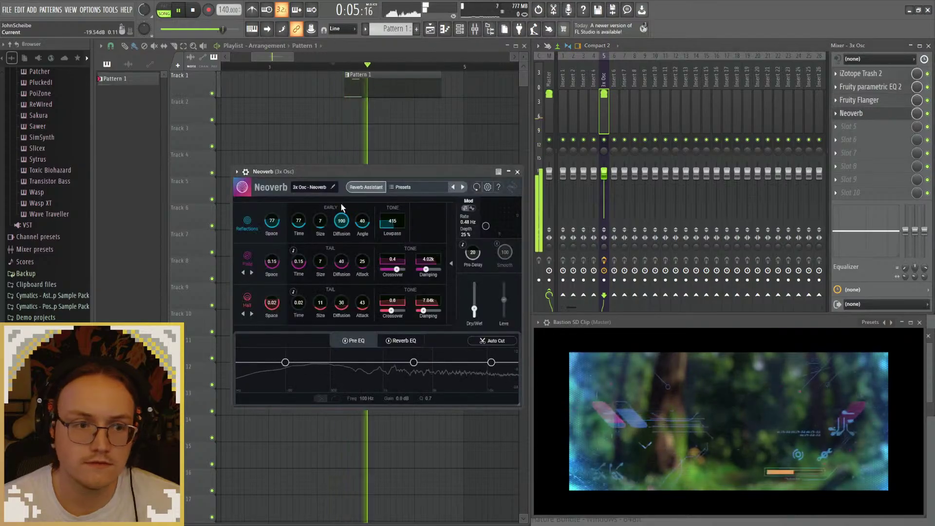
key(space)
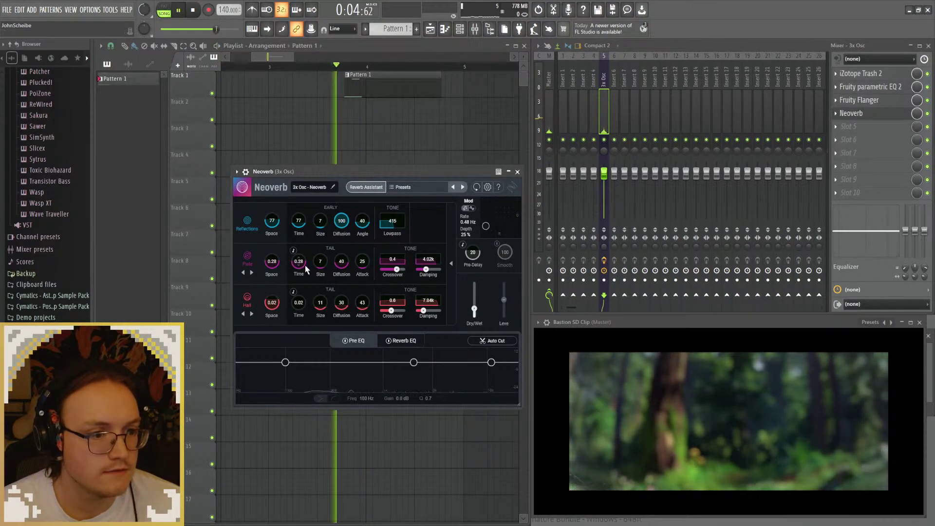
drag(306, 269, 302, 280)
key(space)
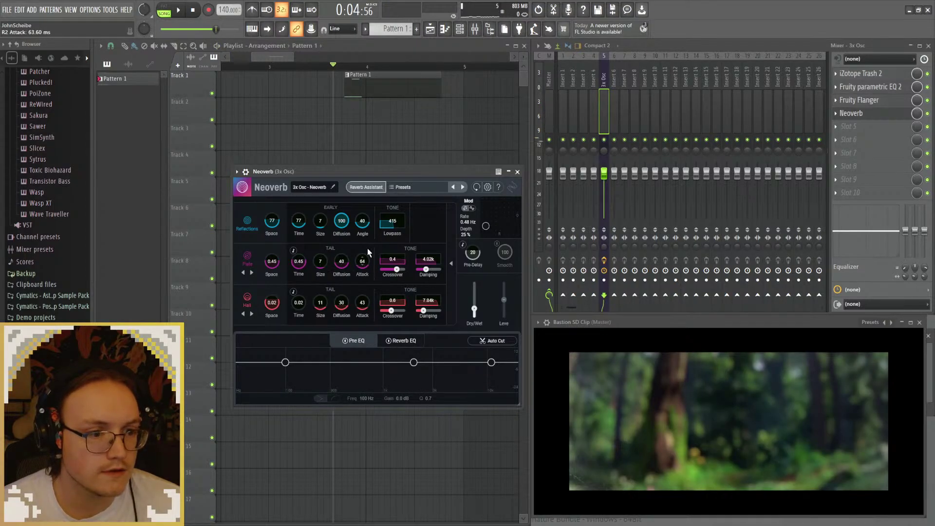
key(space)
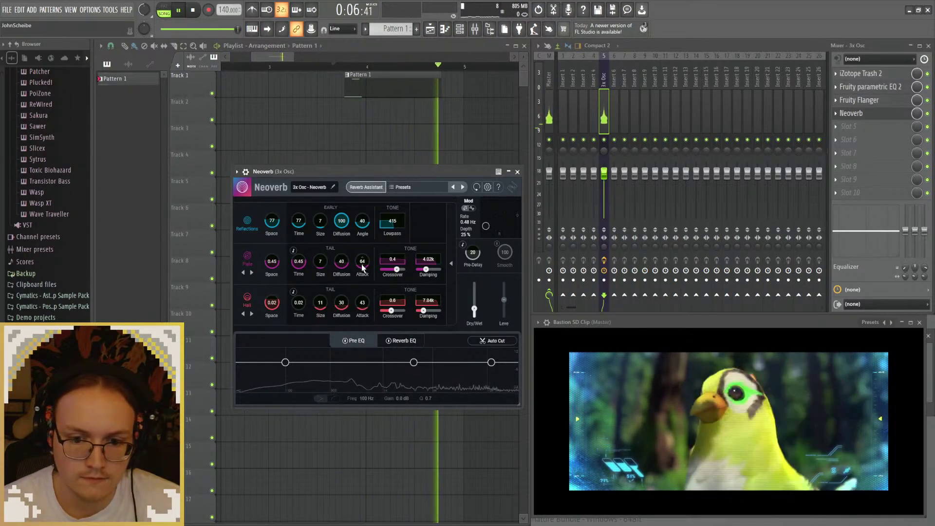
key(space)
key(space)
click(518, 172)
Step: Replay the reverberated synth sound with the Bastion SD Clip window in focus
key(space)
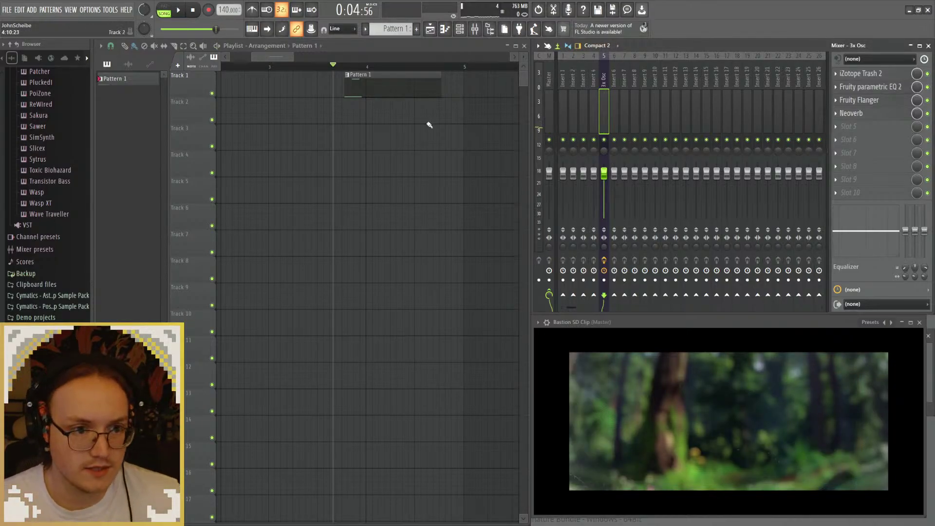
click(700, 323)
key(space)
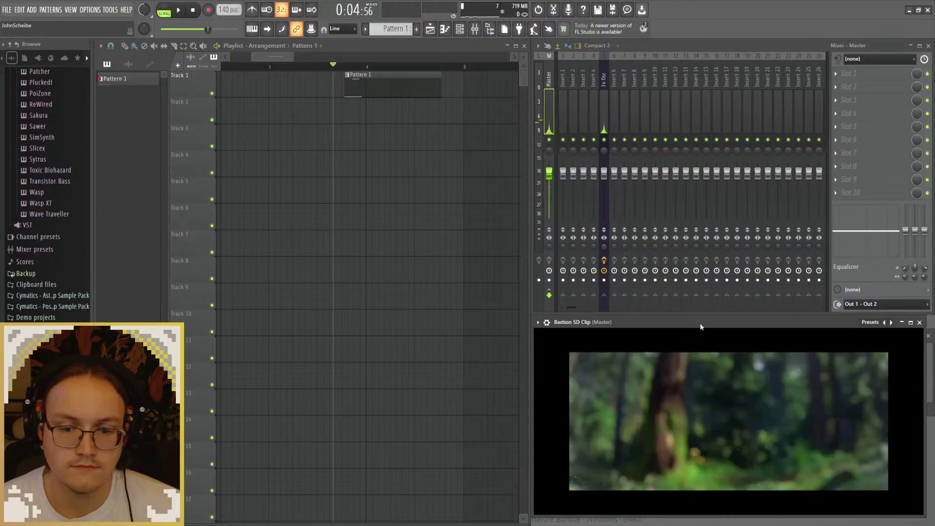
key(space)
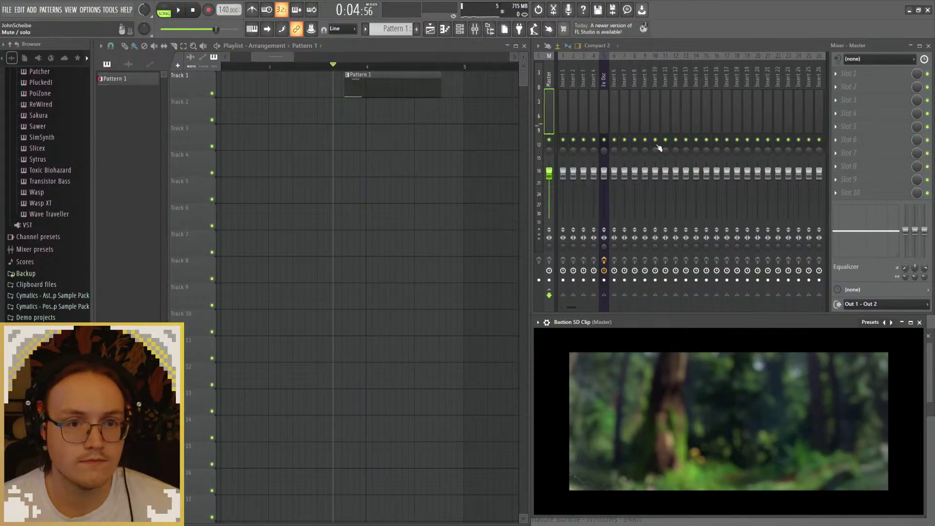
Step: Lengthen the low B1 note slightly in Pattern 1's piano roll, audition it and close the piano roll
double_click(399, 92)
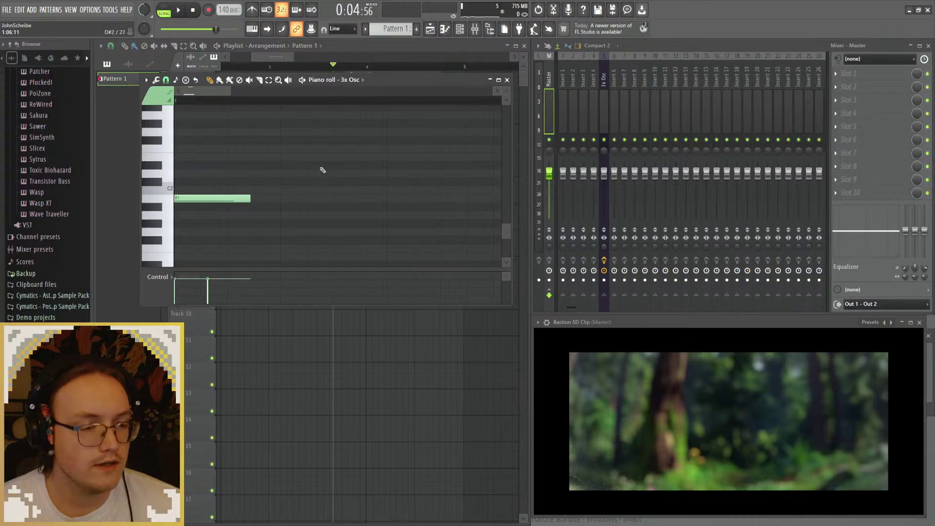
scroll(322, 170, up, 5)
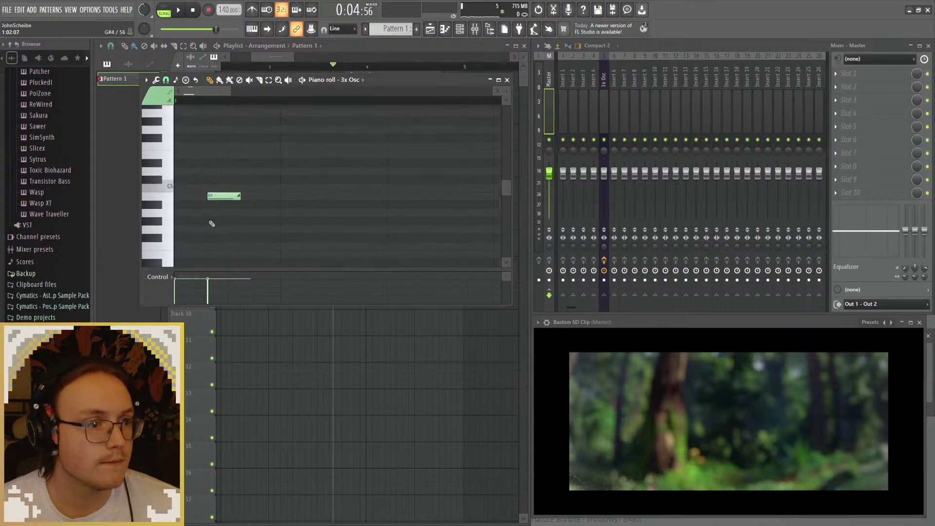
scroll(229, 207, down, 5)
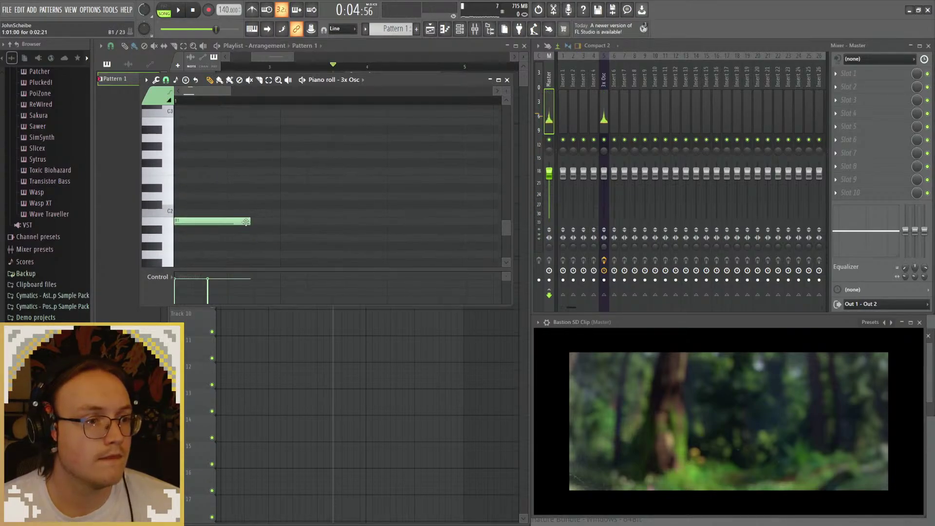
drag(250, 222, 257, 222)
key(space)
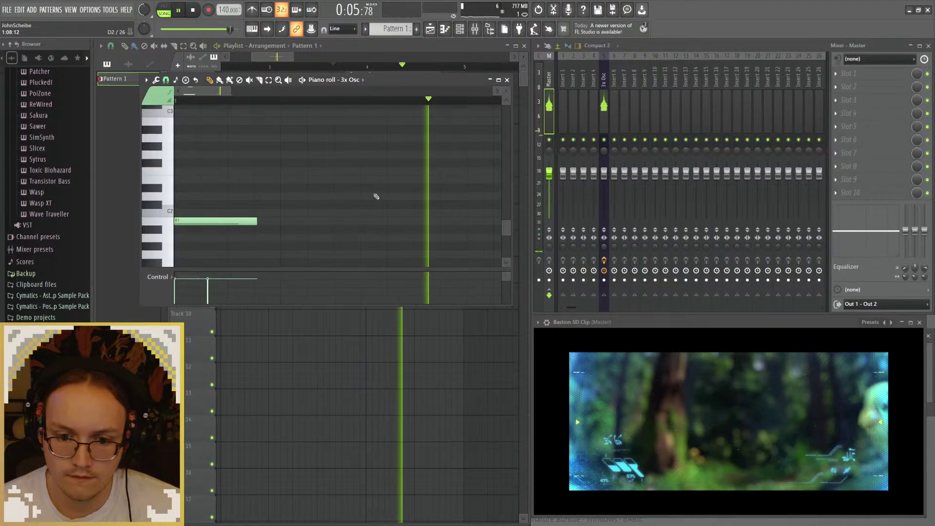
key(space)
click(507, 80)
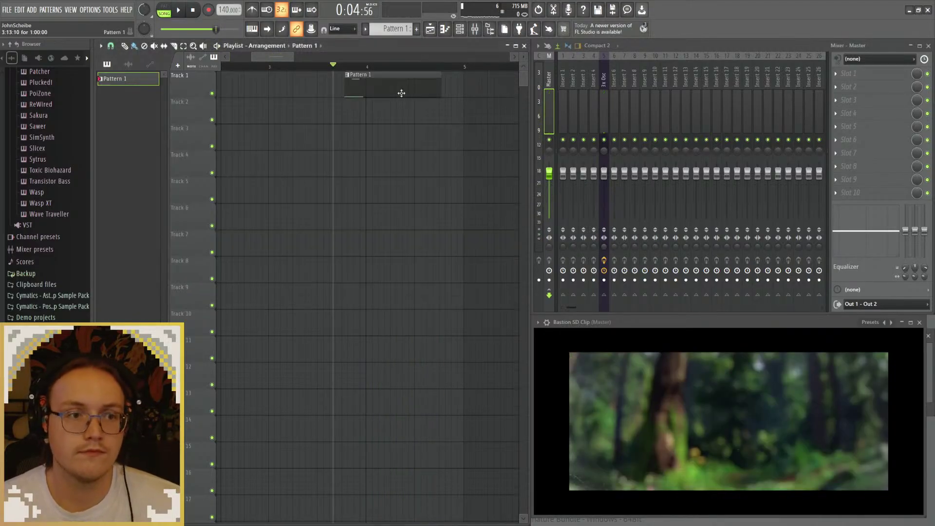
Step: Lower the 3x Osc mixer track's volume to about 77% (-5.4 dB) and audition the level against the video
key(space)
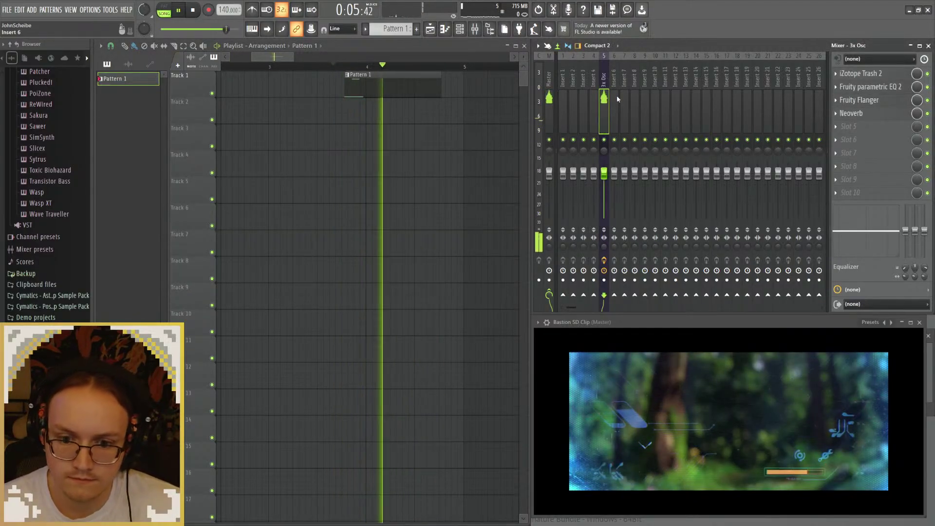
key(space)
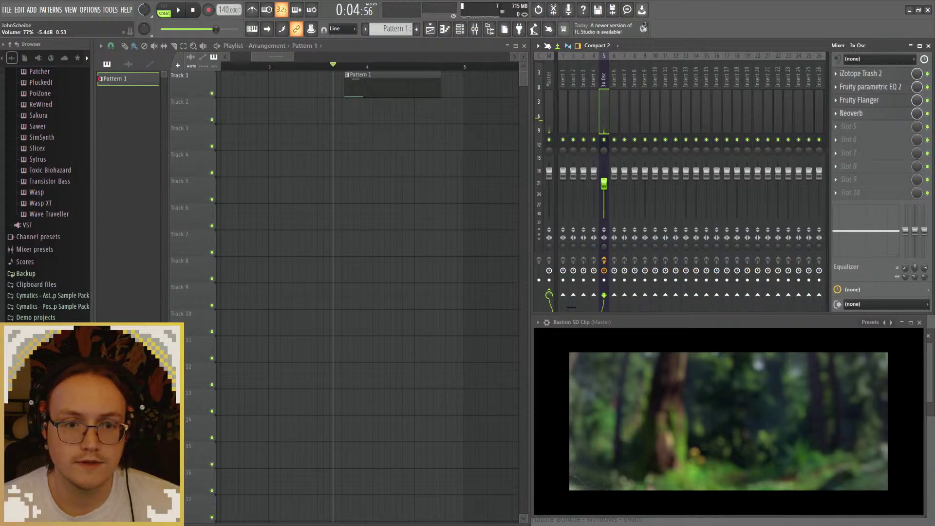
key(space)
key(space)
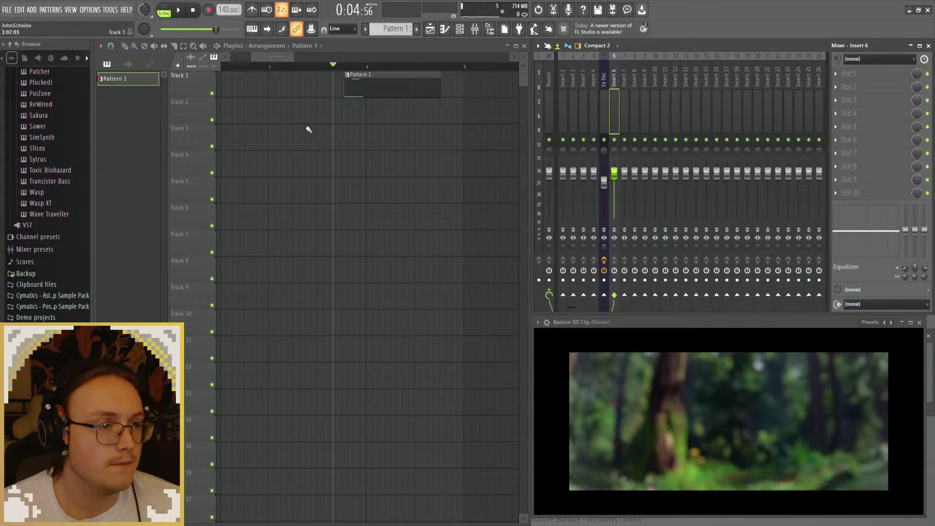
click(608, 84)
key(space)
key(space)
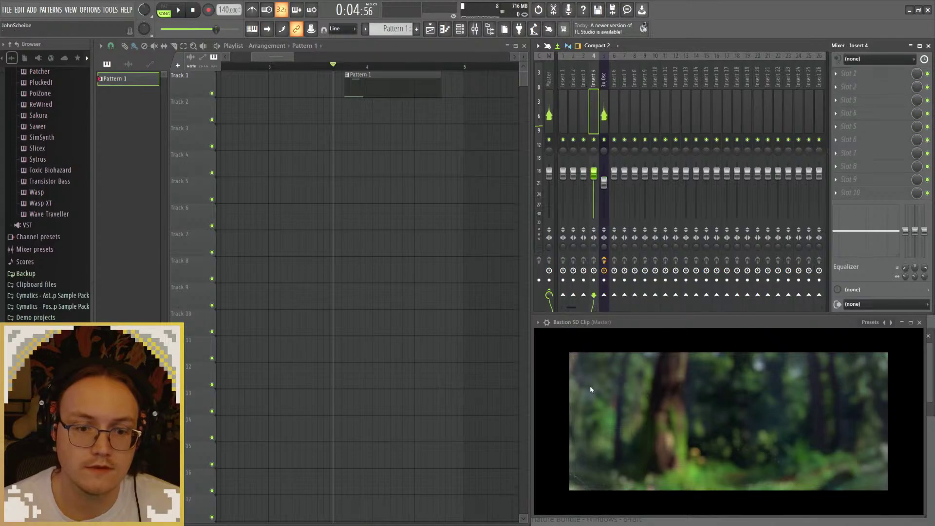
Step: Replay the start of the synth sound several times and reposition the playhead ahead of the Pattern 1 clip
key(space)
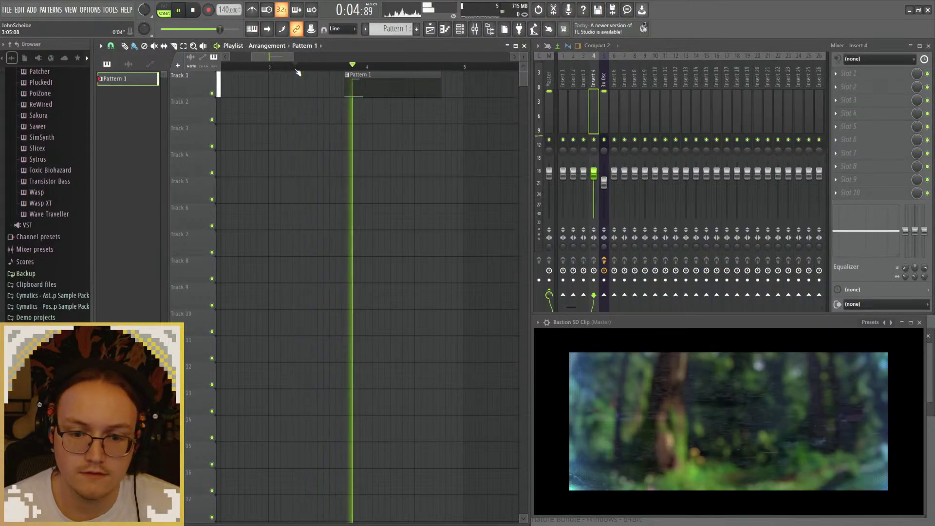
key(space)
key(space)
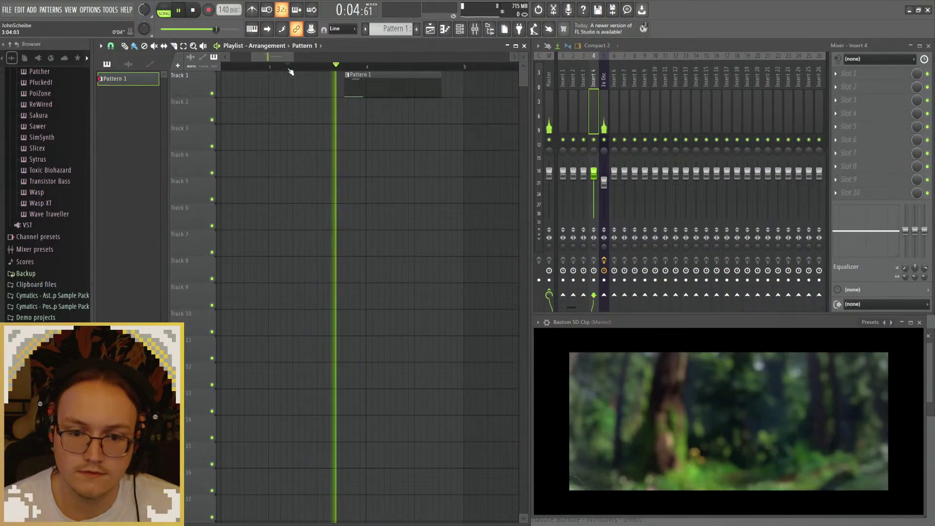
key(space)
key(space)
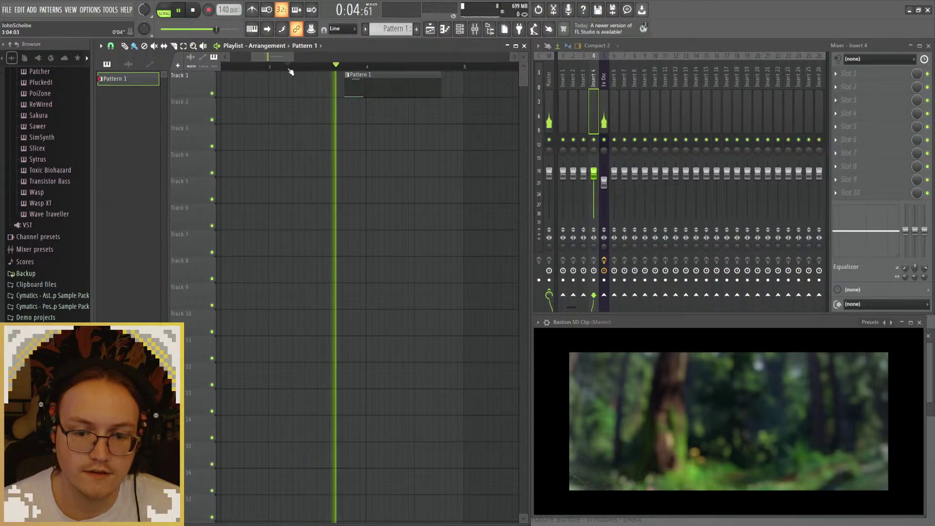
key(space)
click(339, 67)
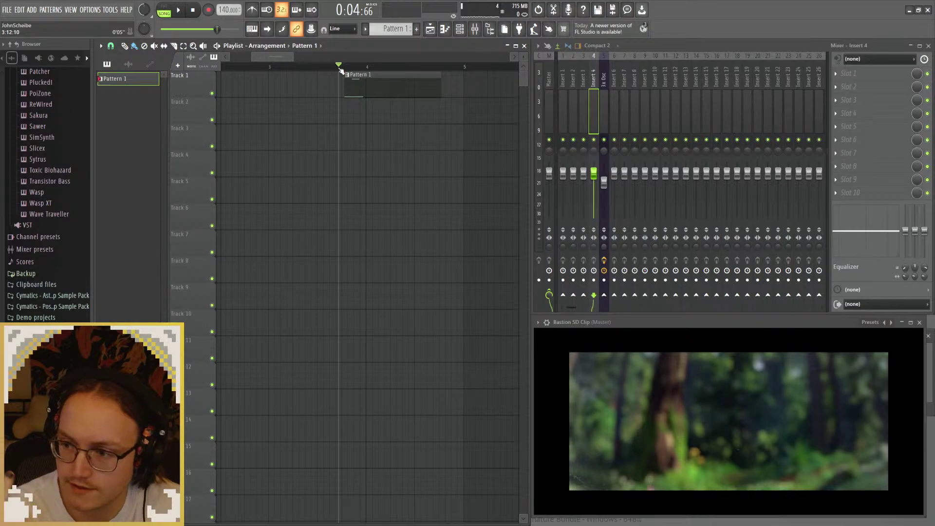
drag(325, 66, 417, 73)
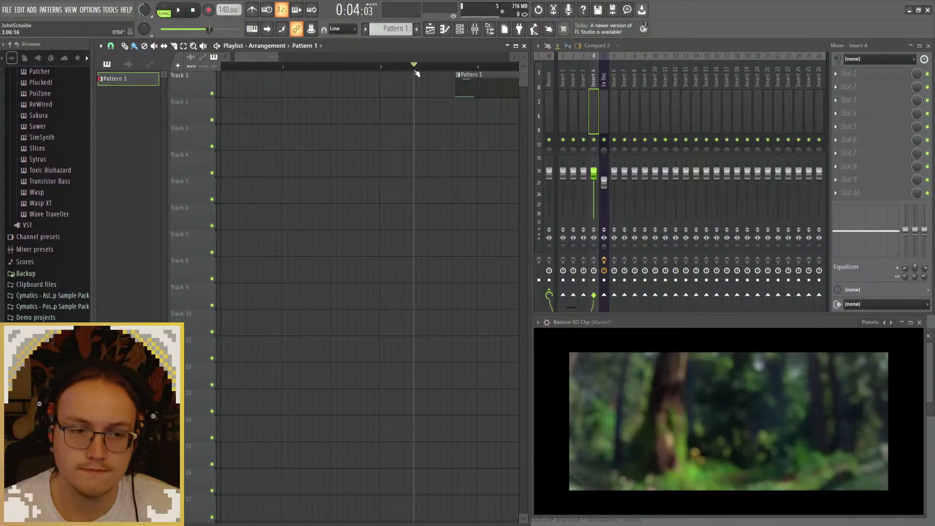
Step: Mute Track 1, listen to the Bastion SD Clip's original audio around this moment as a reference, and unmute the track
mouse_move(900, 497)
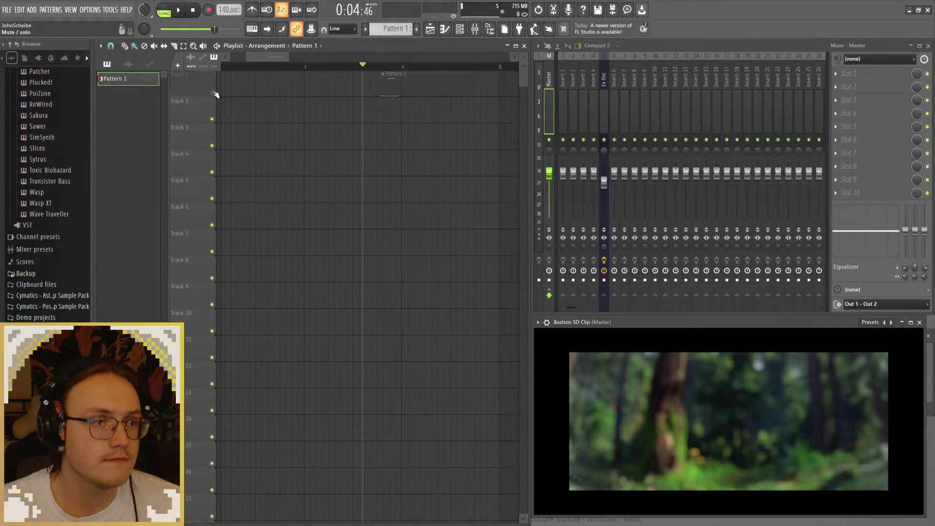
key(space)
key(space)
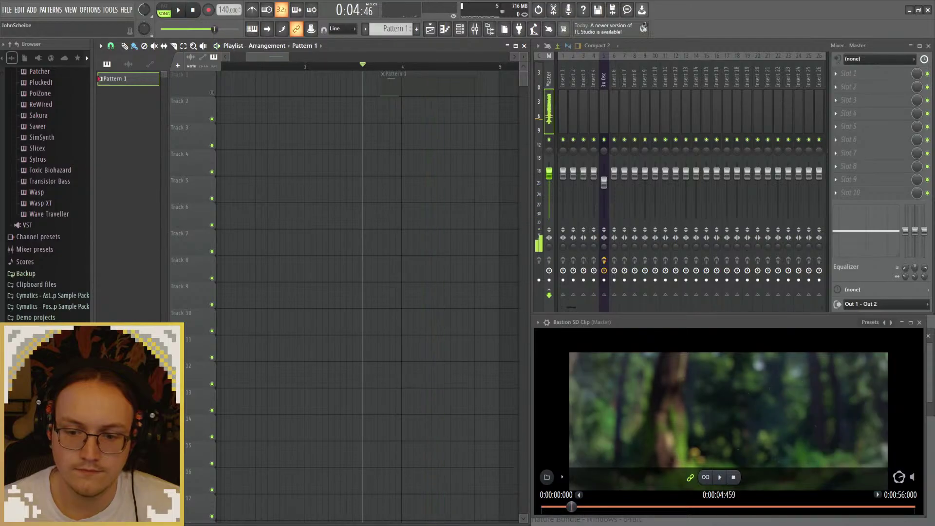
key(space)
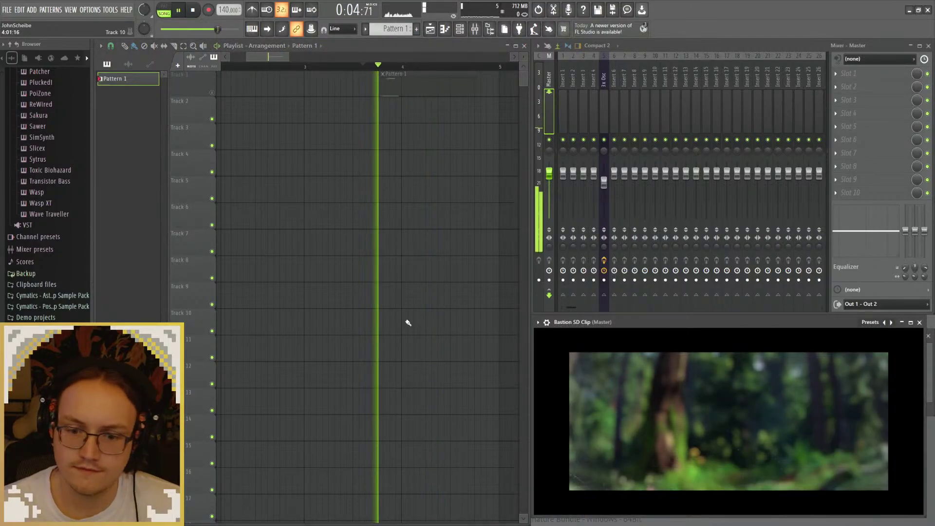
key(space)
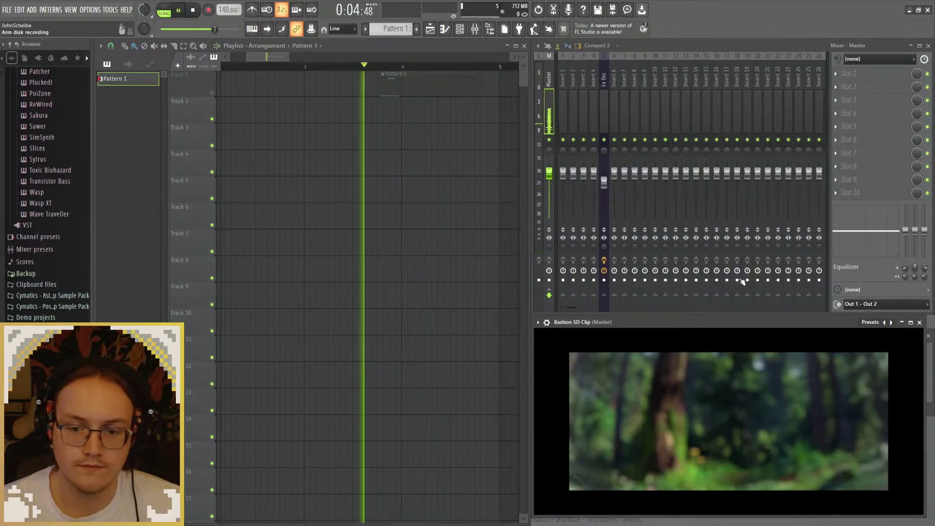
key(space)
key(space)
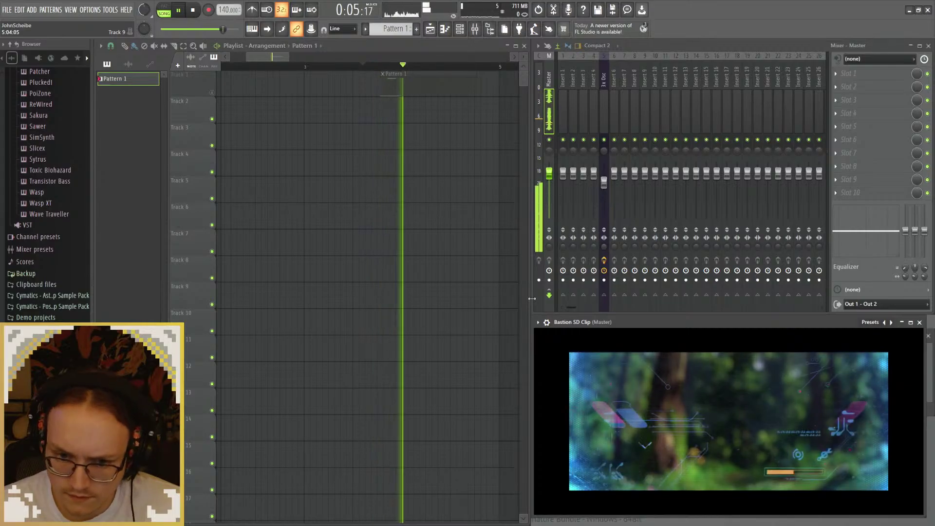
key(space)
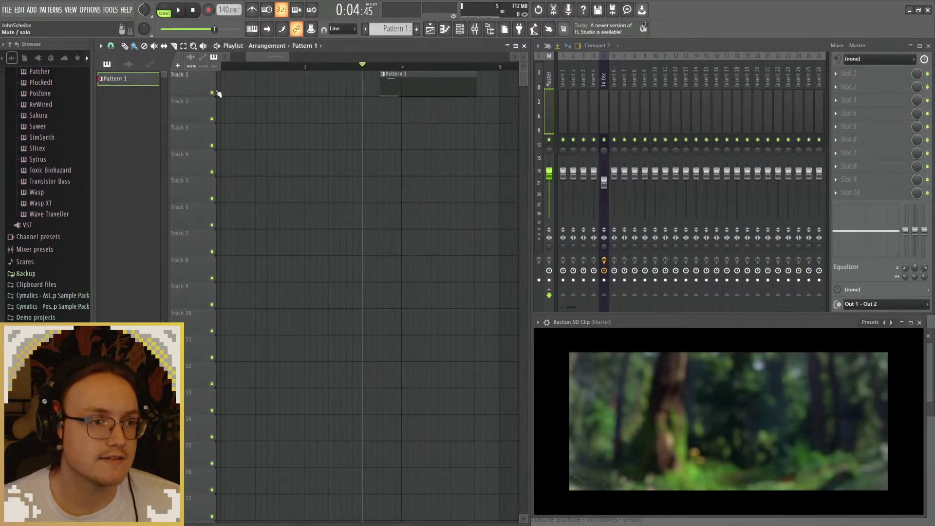
Step: Audition the synth sound against the video again and lower the 3x Osc mixer fader slightly further
key(space)
key(space)
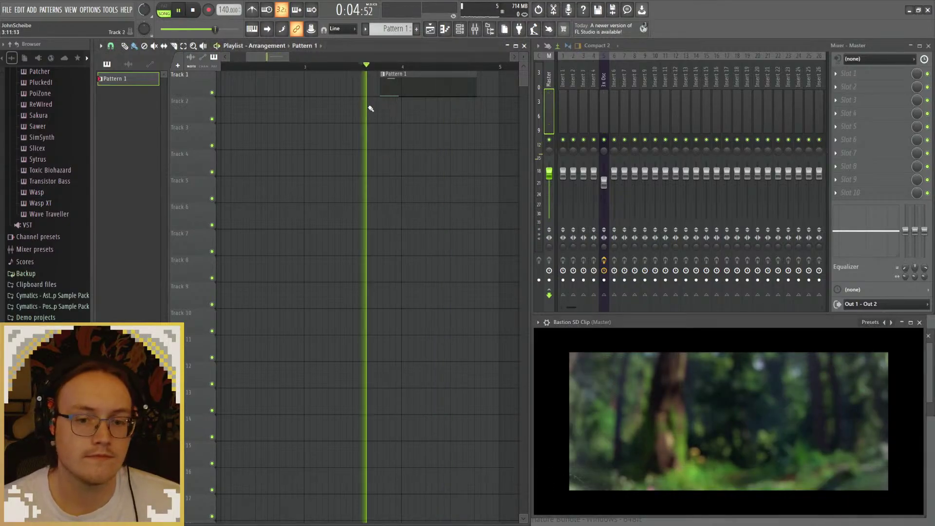
key(space)
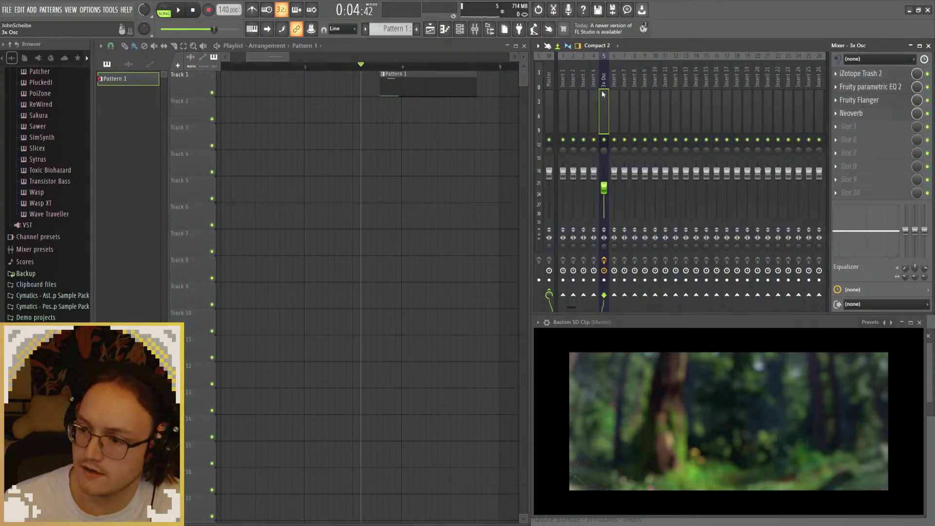
key(space)
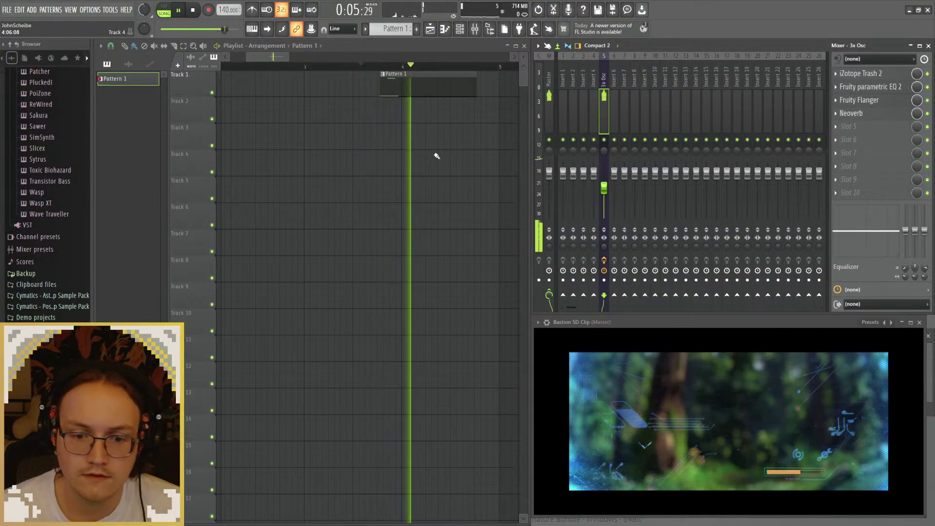
key(space)
Step: Fine-tune the low B1 note's length in the 3x Osc piano roll during playback and close the piano roll
key(F7)
scroll(268, 222, down, 3)
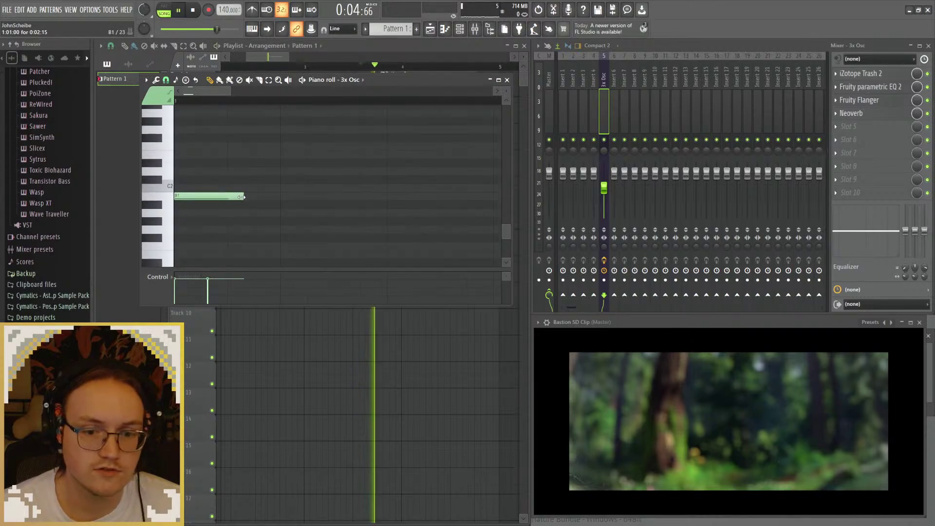
key(space)
drag(241, 197, 246, 196)
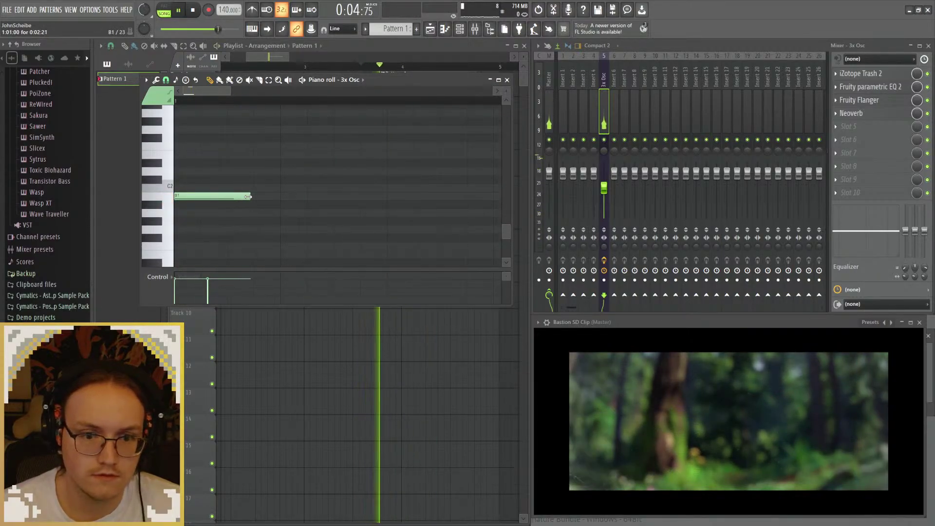
key(space)
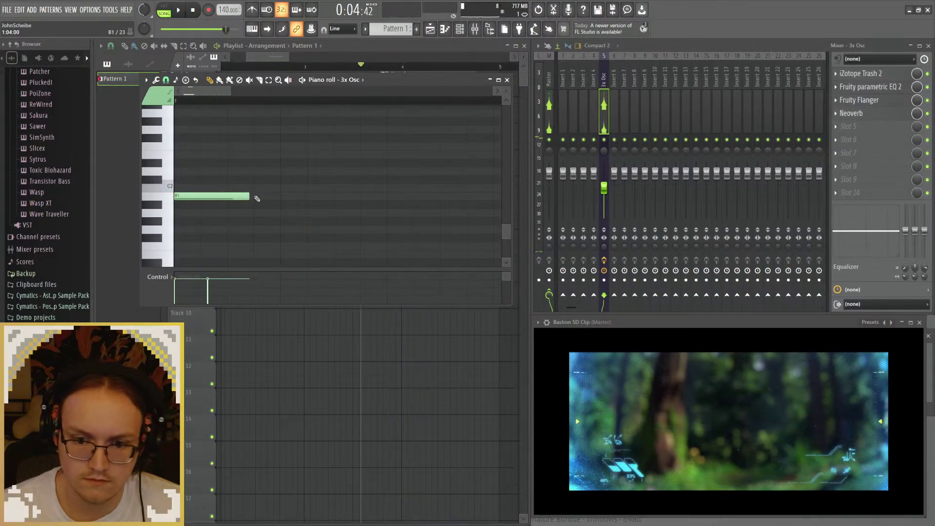
key(space)
click(507, 80)
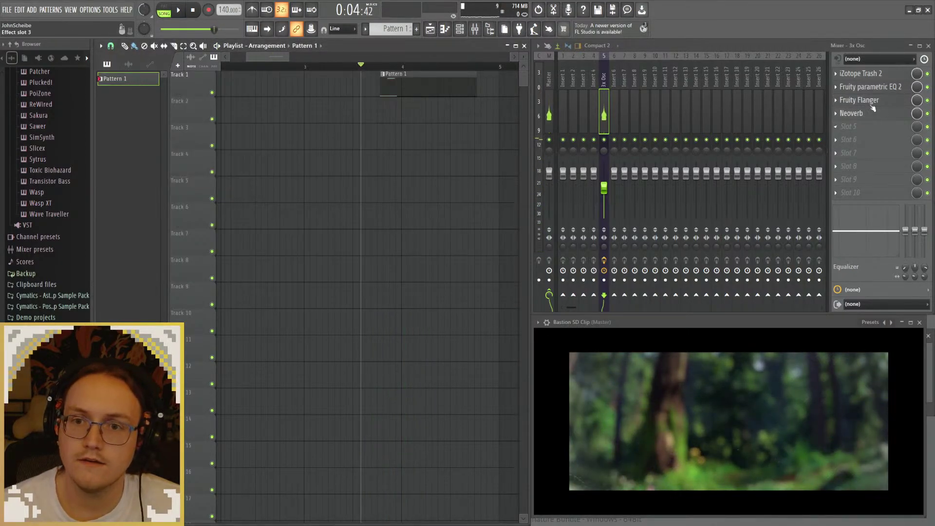
Step: Bypass Fruity Flanger on the 3x Osc mixer track, audition the sound and check the Neoverb settings
click(927, 101)
key(space)
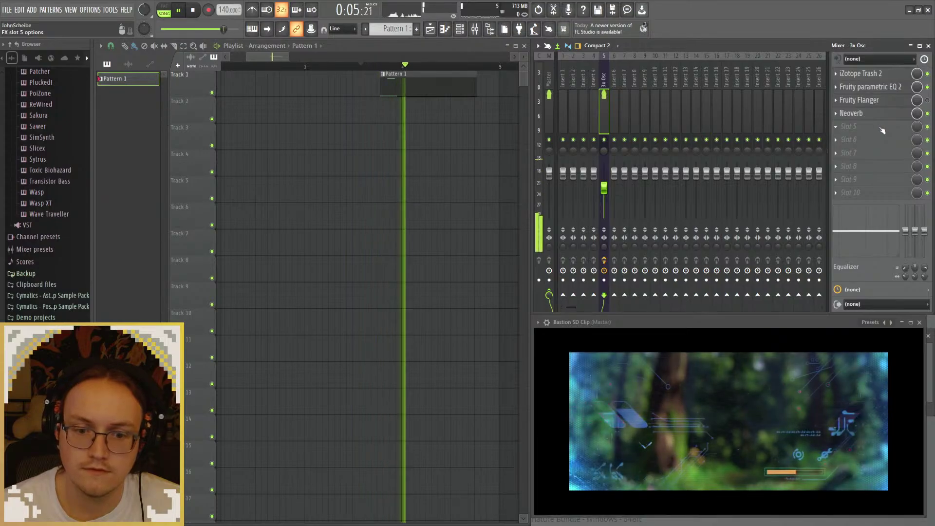
key(space)
click(851, 113)
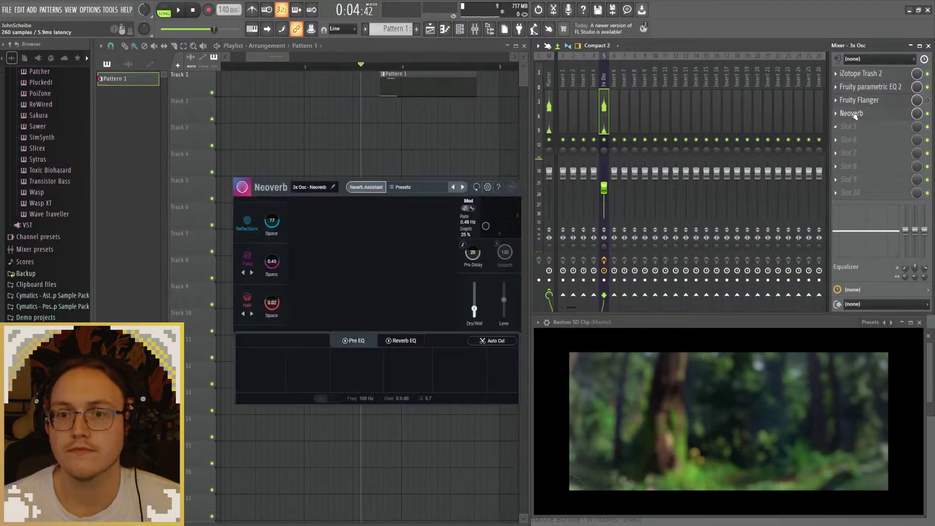
click(517, 172)
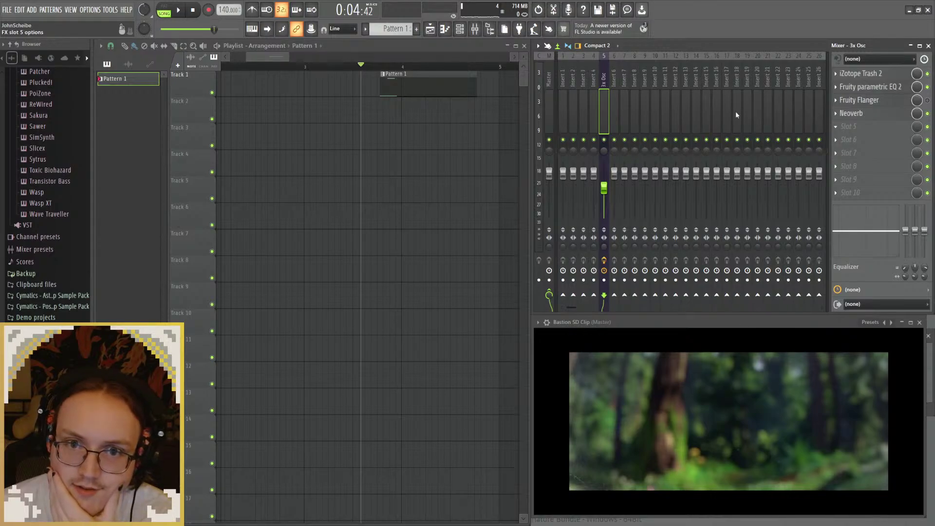
Step: Boost band 6 of the 3x Osc track's Fruity Parametric EQ 2 by about 7.6 dB near 2514 Hz, audition it and close the EQ
click(871, 88)
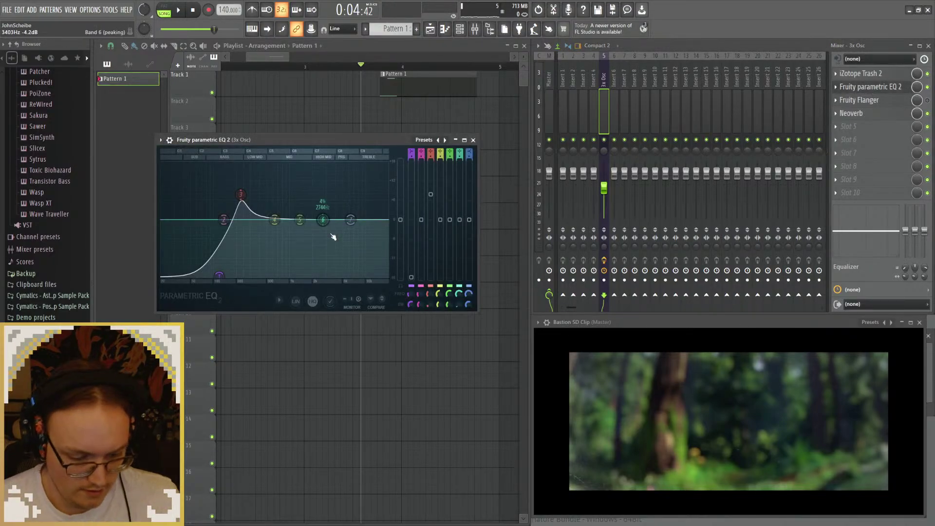
drag(367, 261, 320, 195)
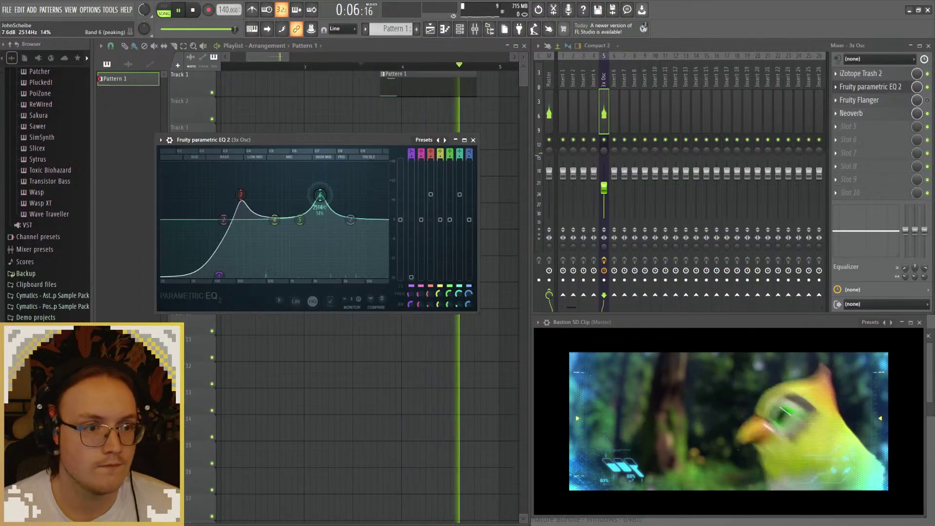
key(space)
click(473, 140)
Step: Move EQ band 3 to about 169 Hz at 8.9 dB and cut band 4 by about 4.6 dB near 415 Hz during playback
click(869, 87)
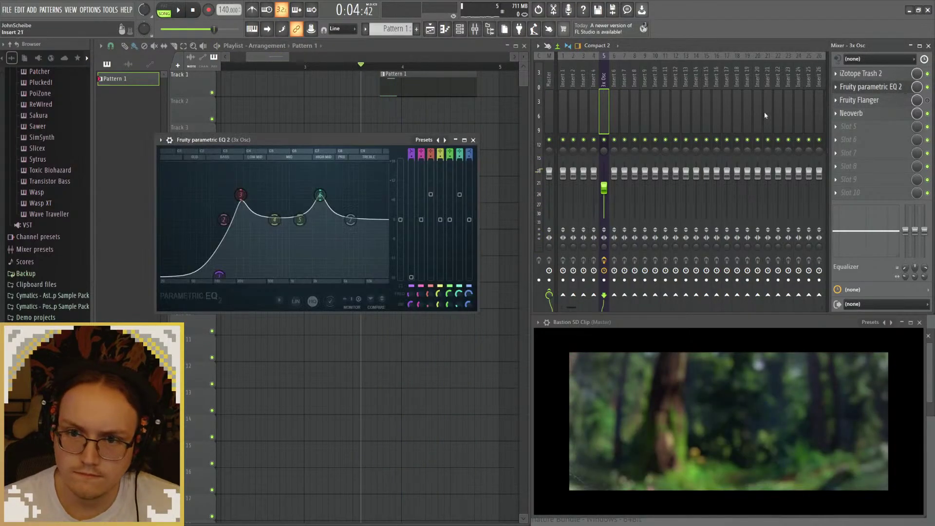
key(space)
drag(240, 209, 239, 216)
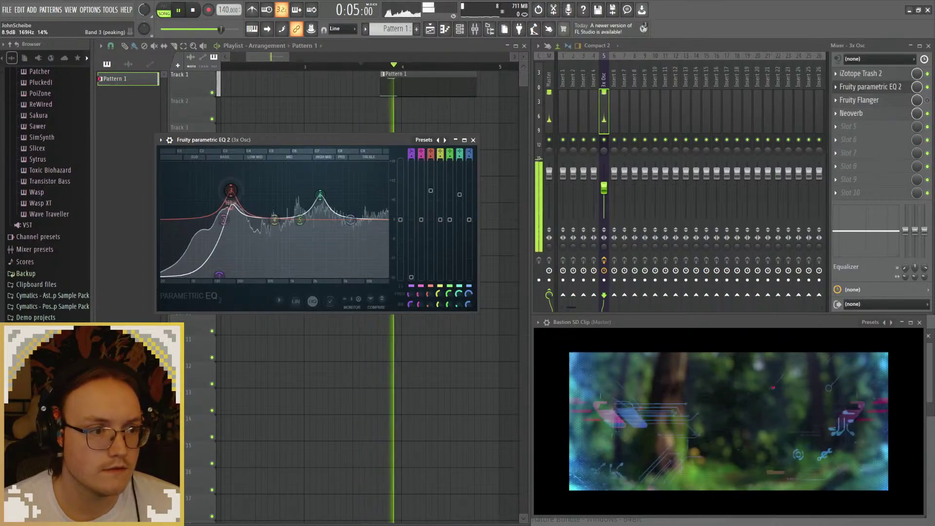
drag(274, 219, 261, 235)
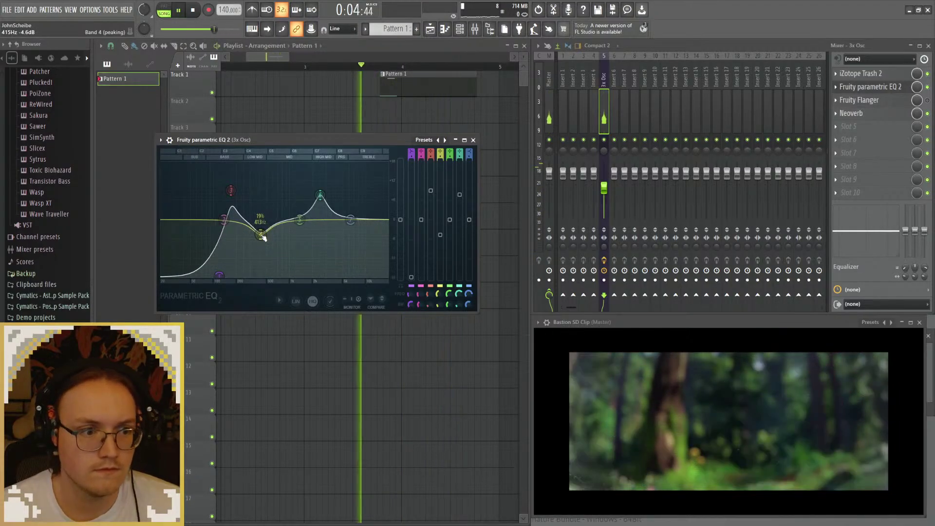
Step: Close the EQ and check the low B1 note in the 3x Osc piano roll
click(473, 140)
double_click(386, 84)
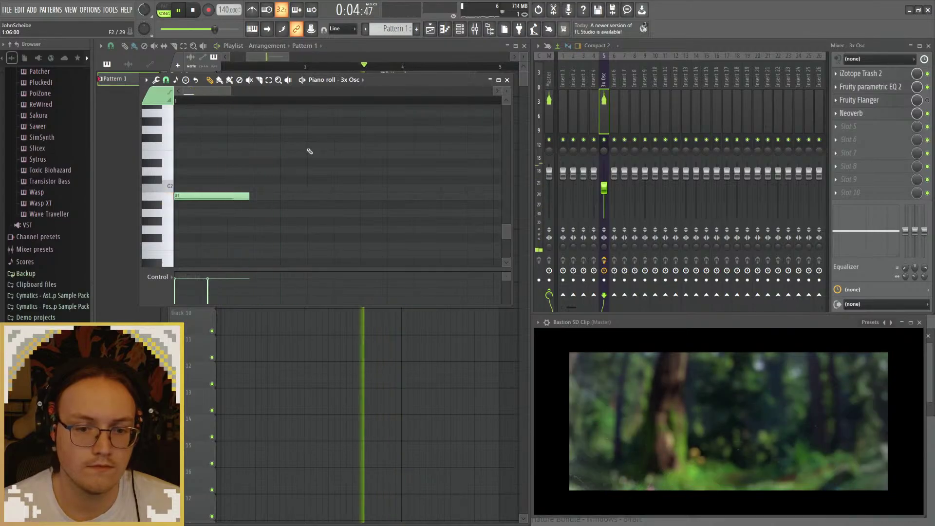
key(space)
click(507, 80)
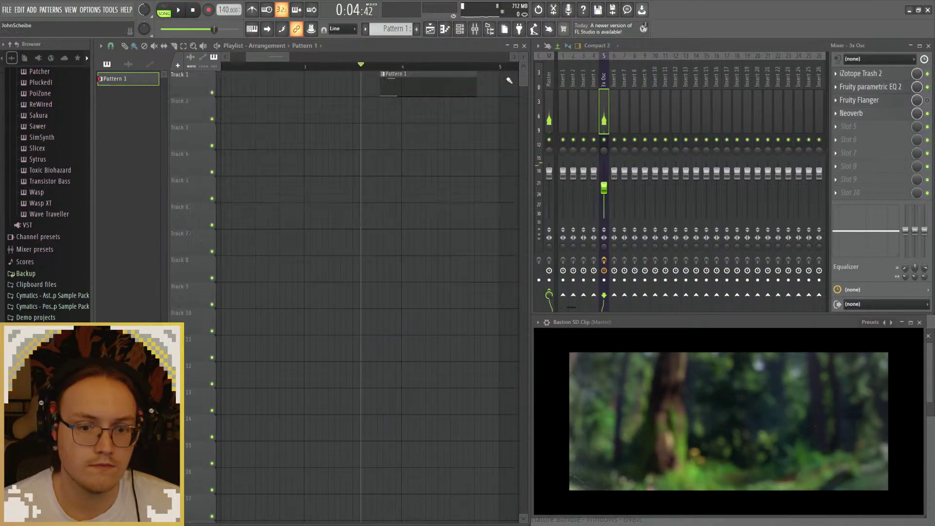
Step: Lower the low-shelf band 1 frequency and pull band 3 down to a slight cut in the 3x Osc track's Fruity Parametric EQ 2
click(869, 92)
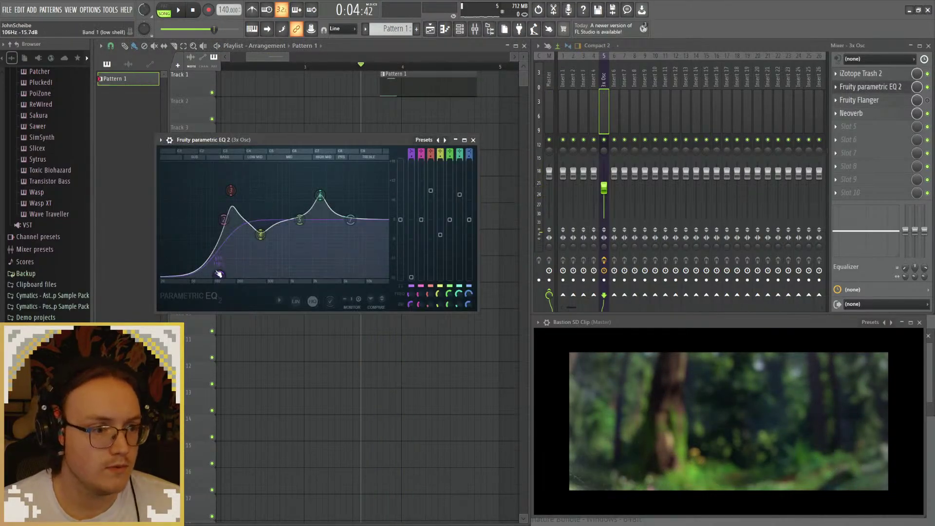
key(space)
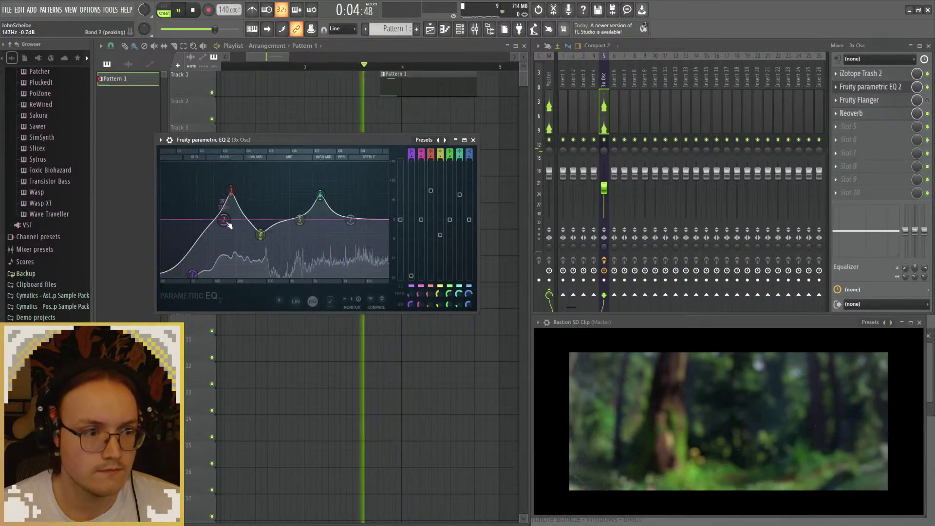
drag(231, 190, 222, 227)
Step: Audition the re-equalized 3x Osc sound repeatedly against the Bastion clip and close the EQ
key(space)
key(space)
key(space)
key(space)
key(space)
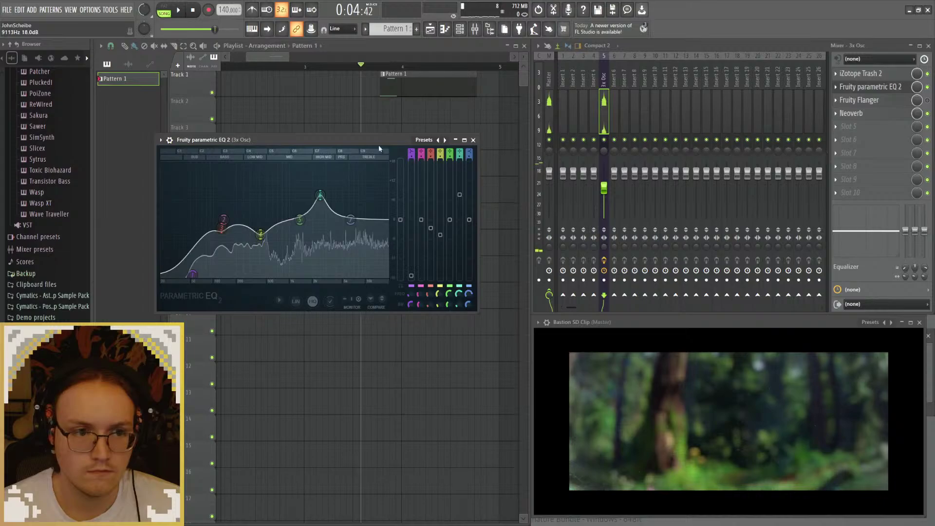
click(473, 140)
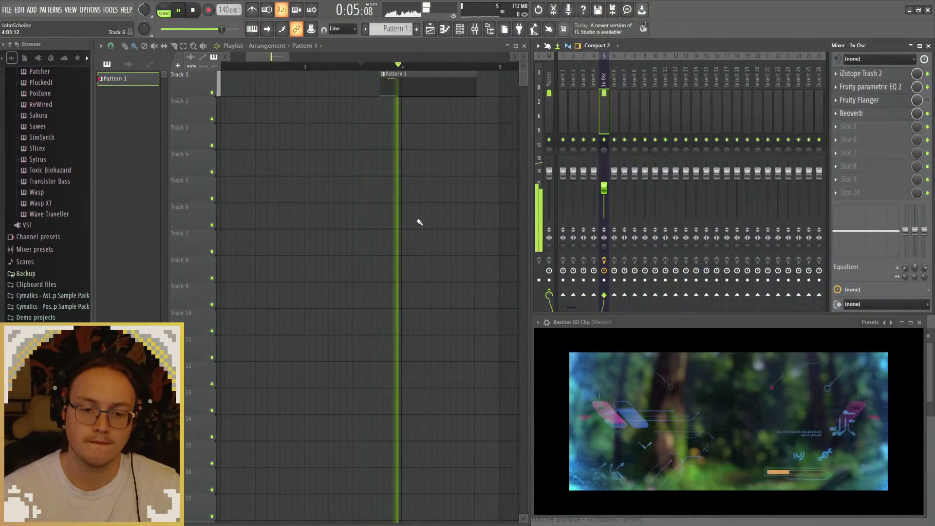
key(space)
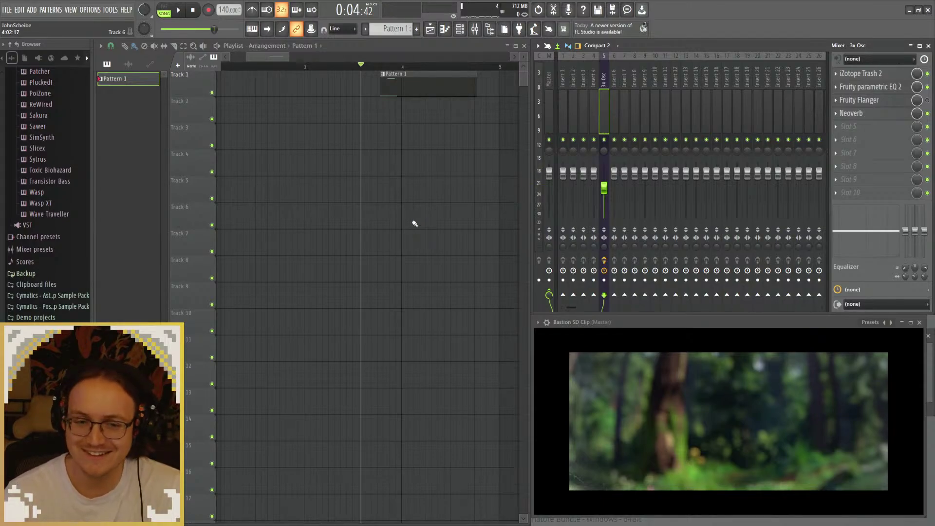
key(space)
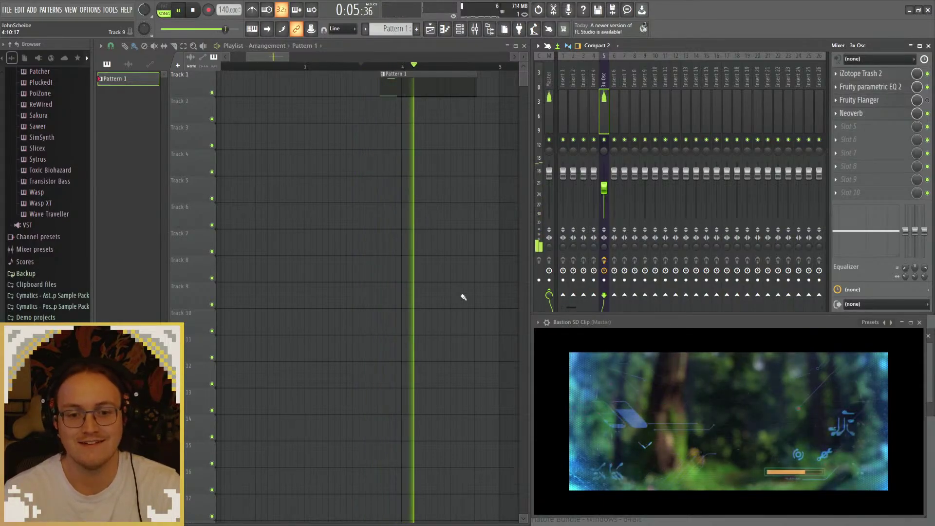
key(space)
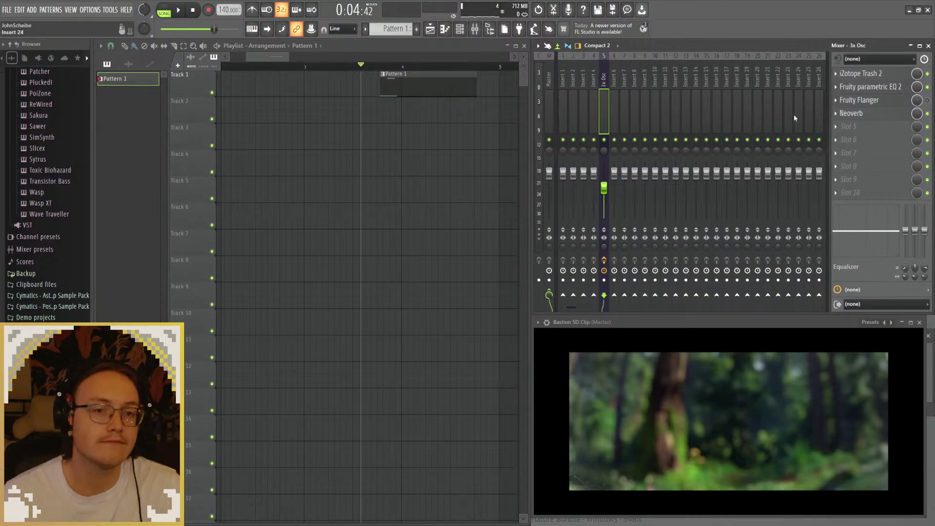
Step: Arrange the channel rack above the video player and add a new Sytrus channel
click(614, 204)
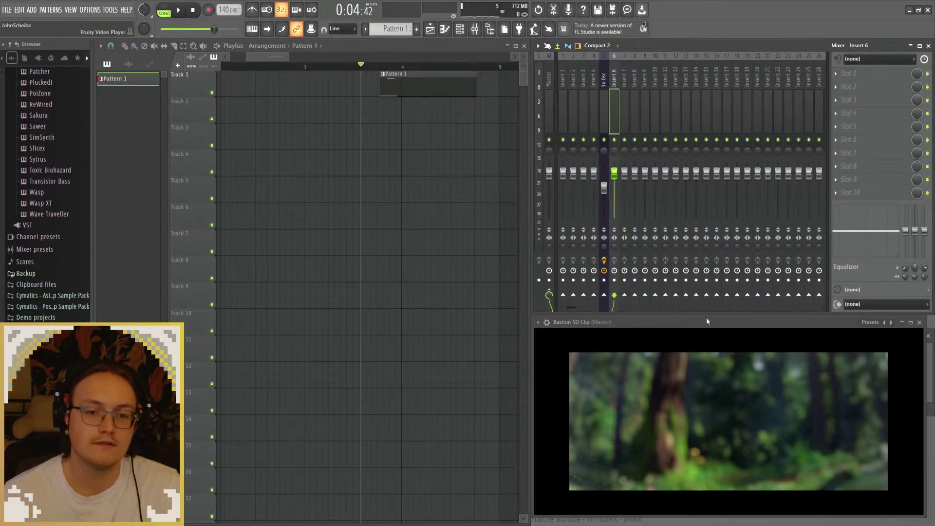
drag(708, 320, 696, 227)
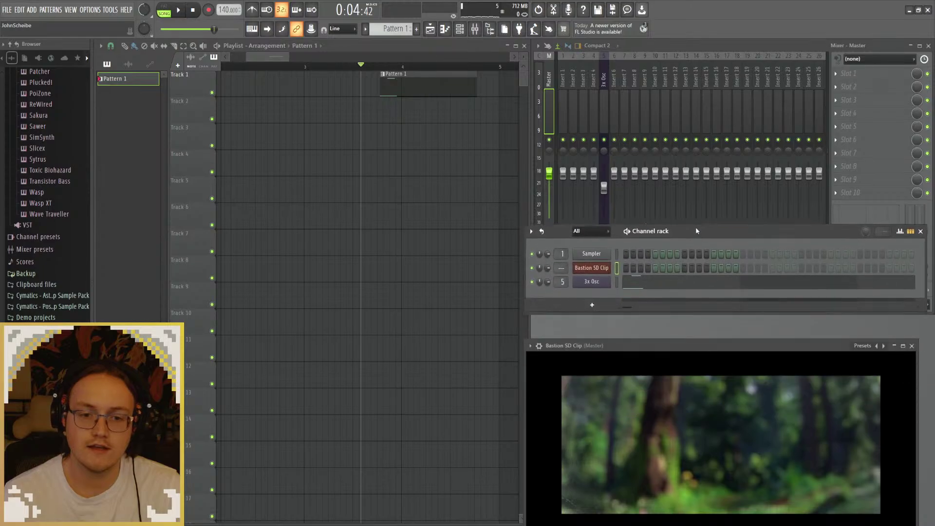
drag(698, 345, 705, 322)
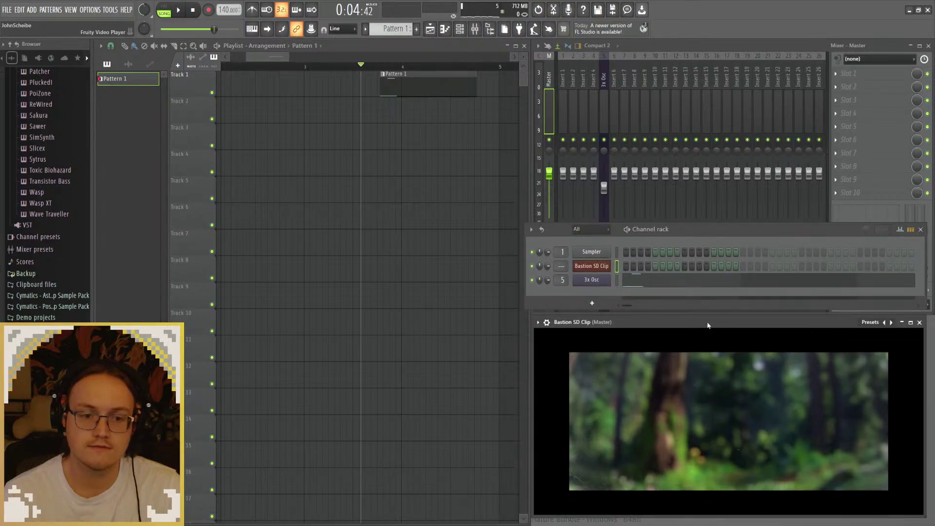
drag(682, 229, 623, 220)
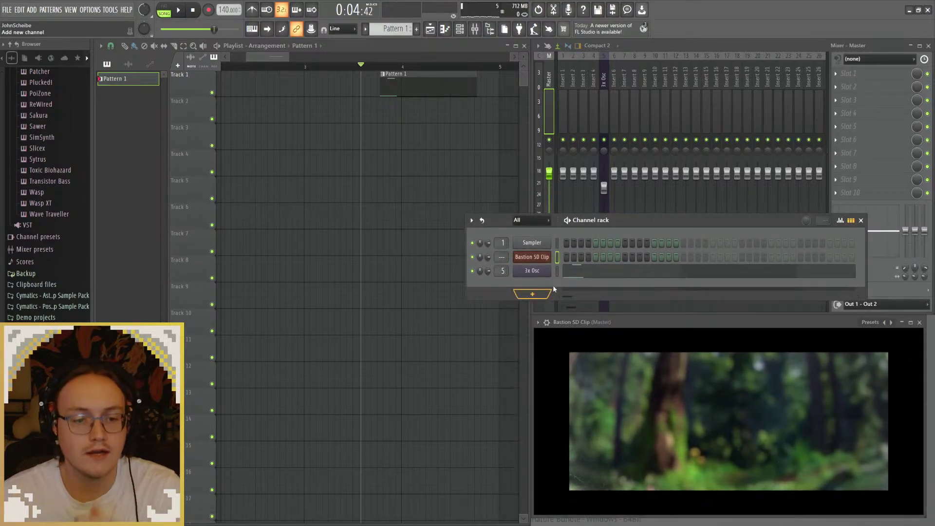
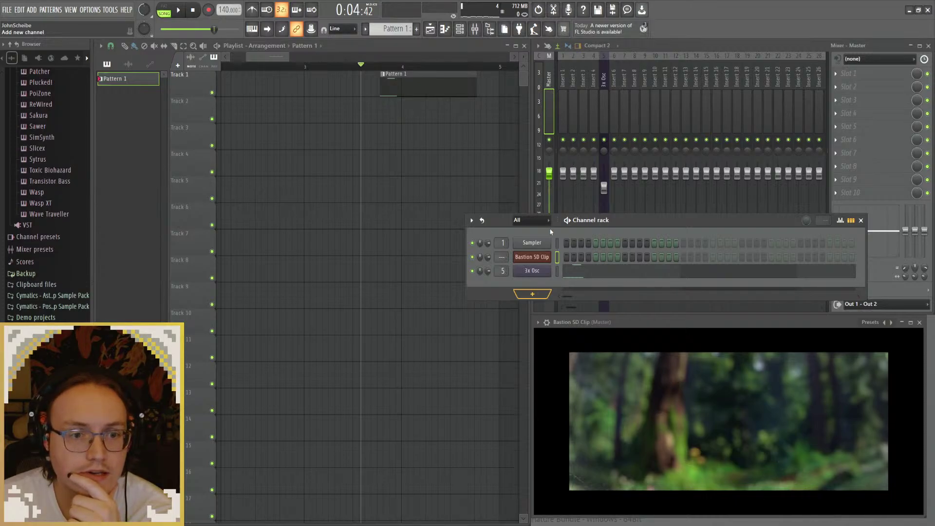
mouse_move(548, 407)
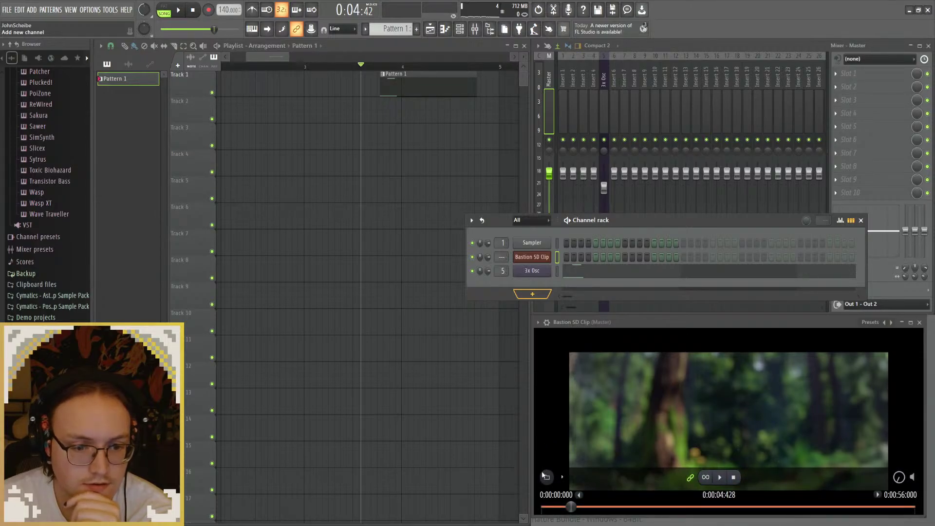
click(38, 159)
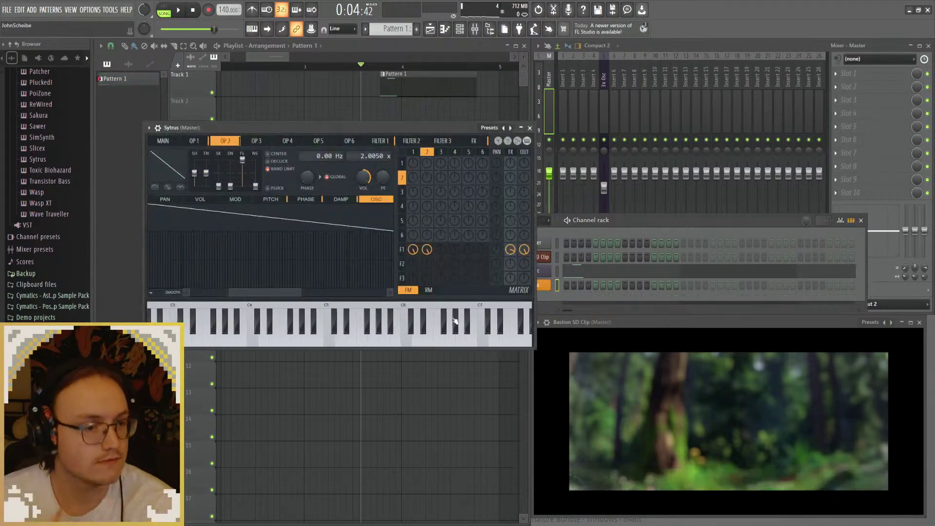
Step: Load the Default preset in Sytrus and audition it
click(510, 128)
key(space)
drag(409, 132, 468, 153)
key(space)
click(334, 356)
click(447, 355)
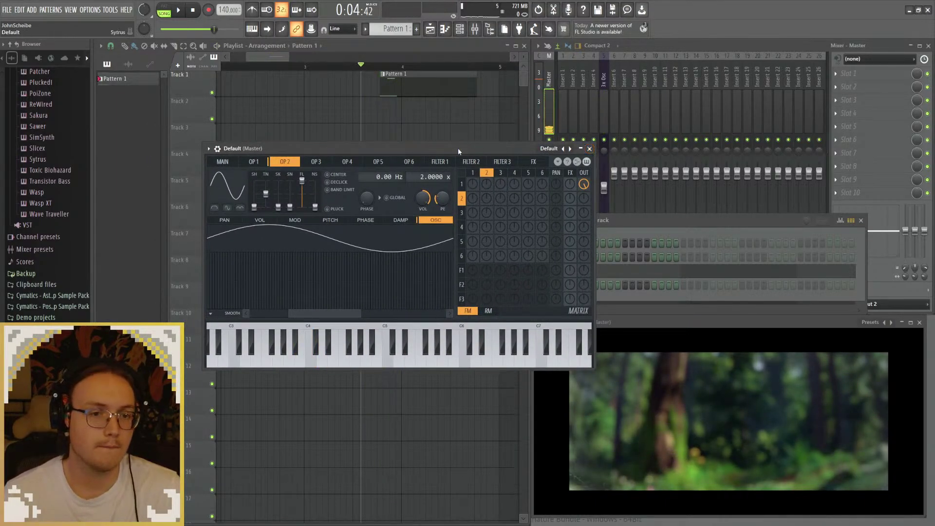
Step: Raise the waveform shape of Sytrus operators 2 and 3, adding positive FM from operator 2 to 1 and negative FM from 3 to 2
click(254, 163)
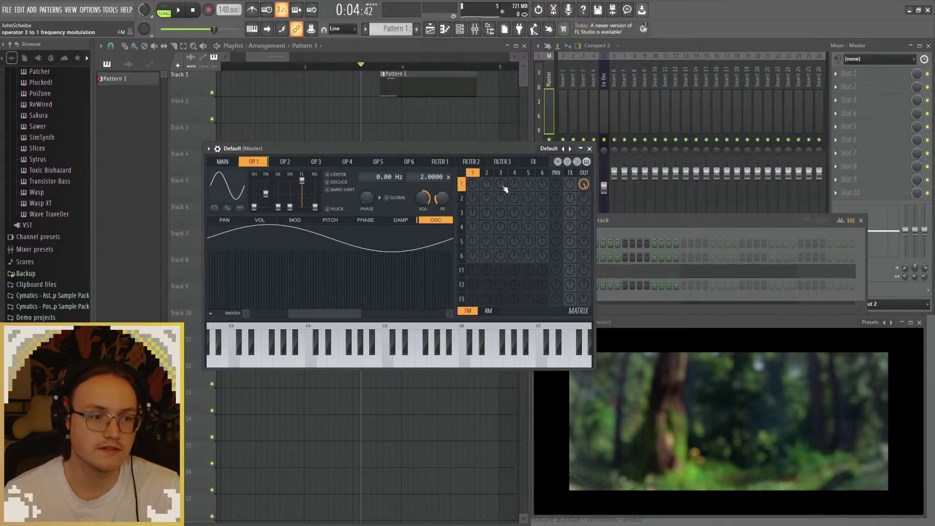
click(285, 161)
drag(254, 207, 253, 189)
click(316, 161)
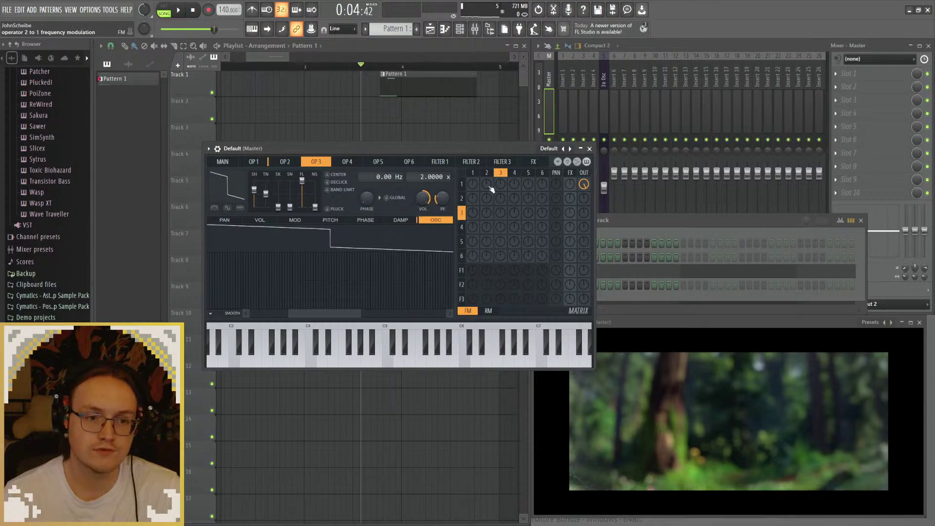
drag(487, 186, 502, 203)
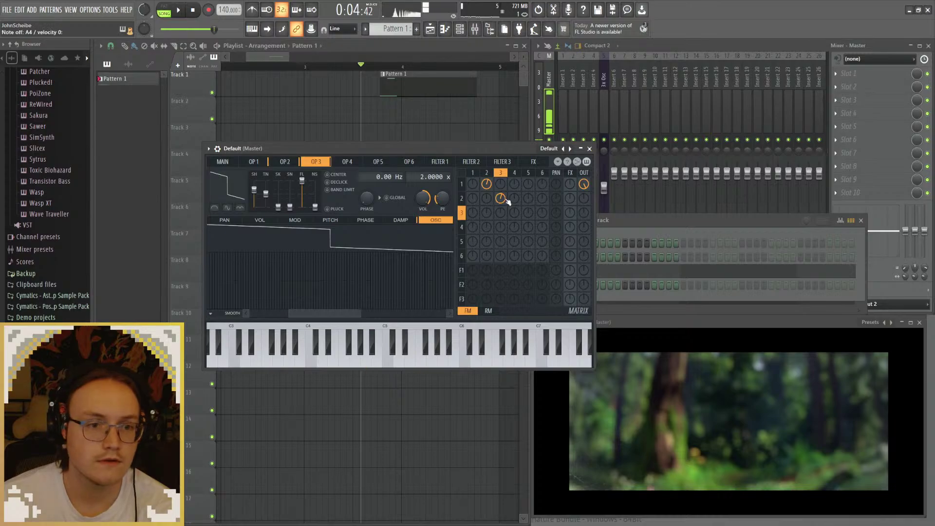
drag(501, 198, 501, 204)
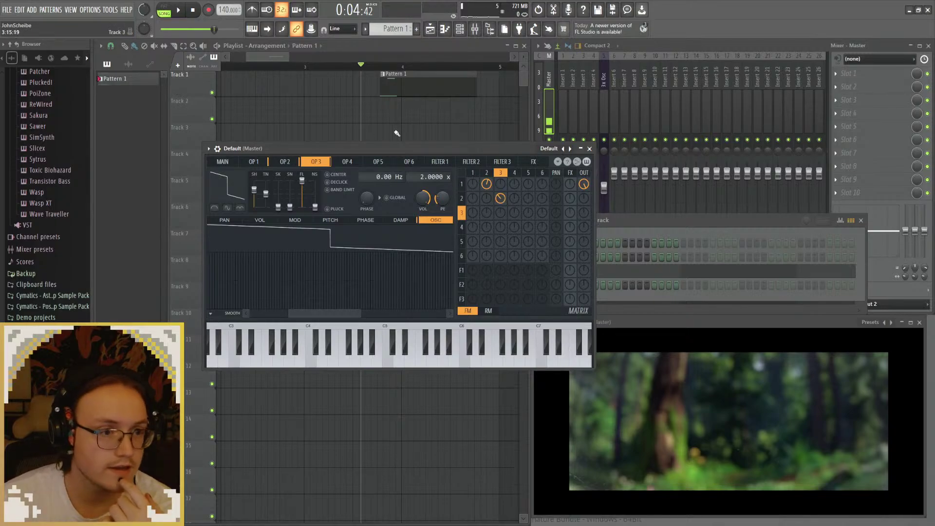
Step: Close Sytrus, create Pattern 2 and place it on Track 2 just below Pattern 1
click(590, 149)
key(F4)
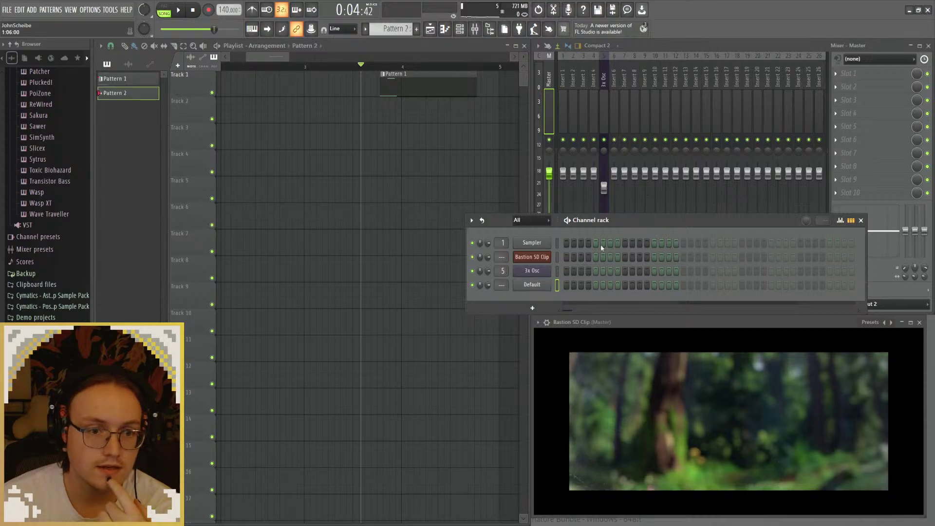
drag(349, 111, 439, 125)
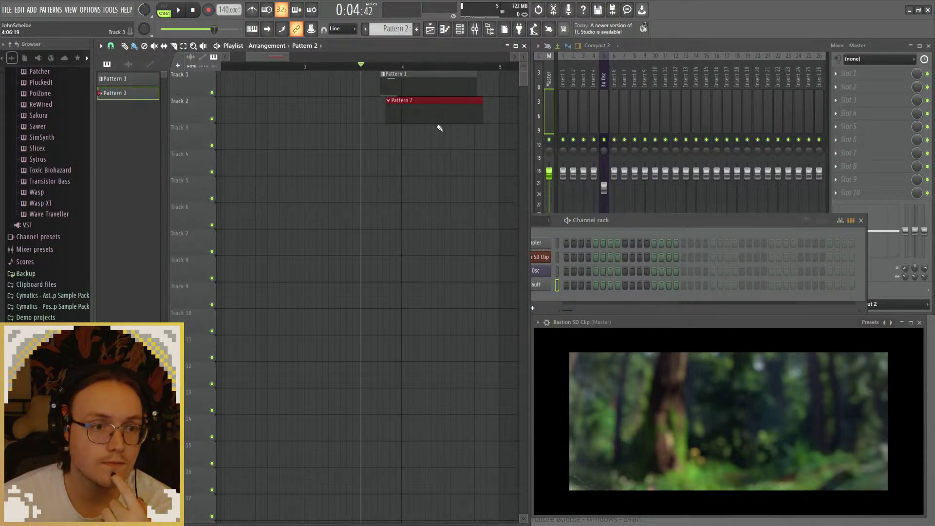
Step: Open the Sytrus channel's arpeggiator settings, raise the range to 3 octaves and set the direction to random
click(537, 285)
drag(346, 154, 375, 160)
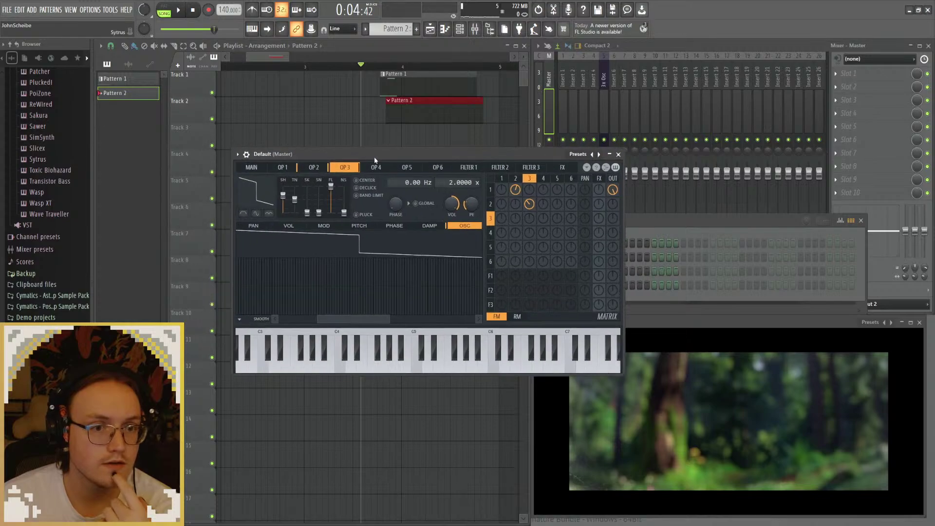
click(246, 154)
click(263, 171)
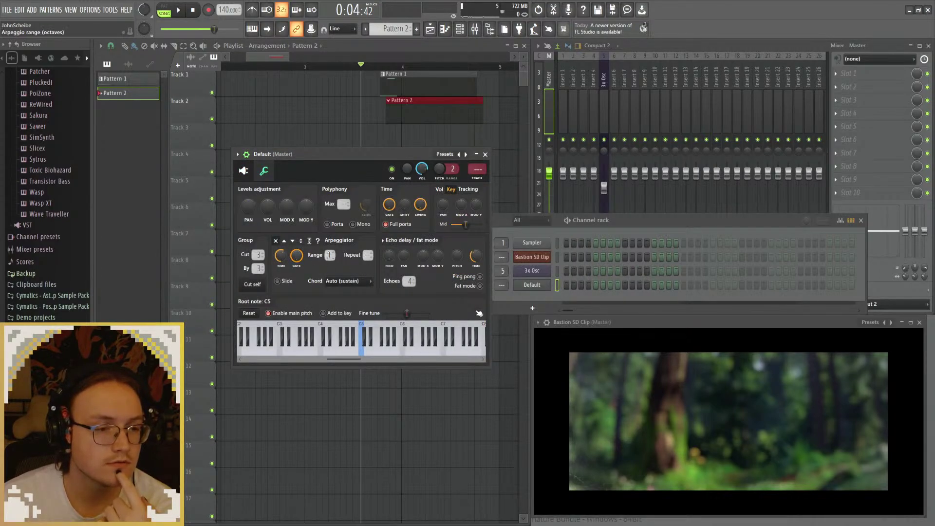
scroll(330, 256, up, 1)
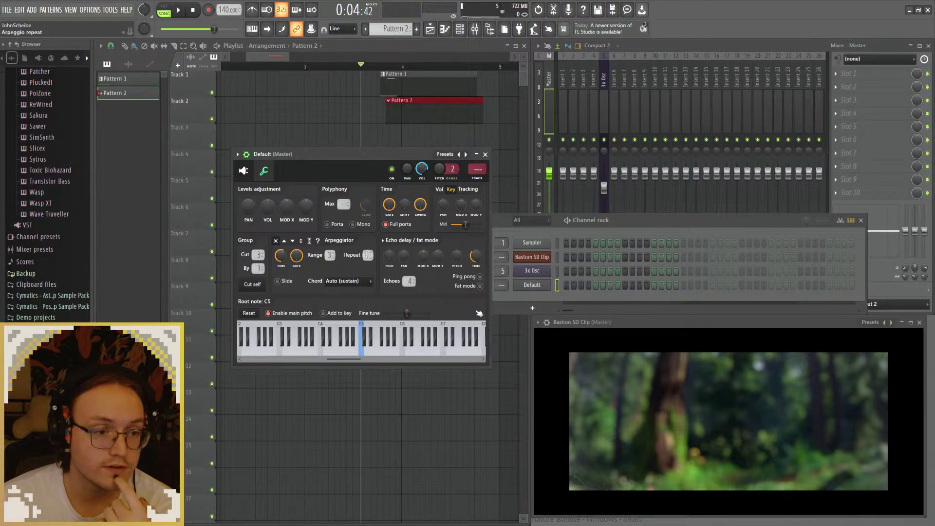
scroll(368, 256, up, 1)
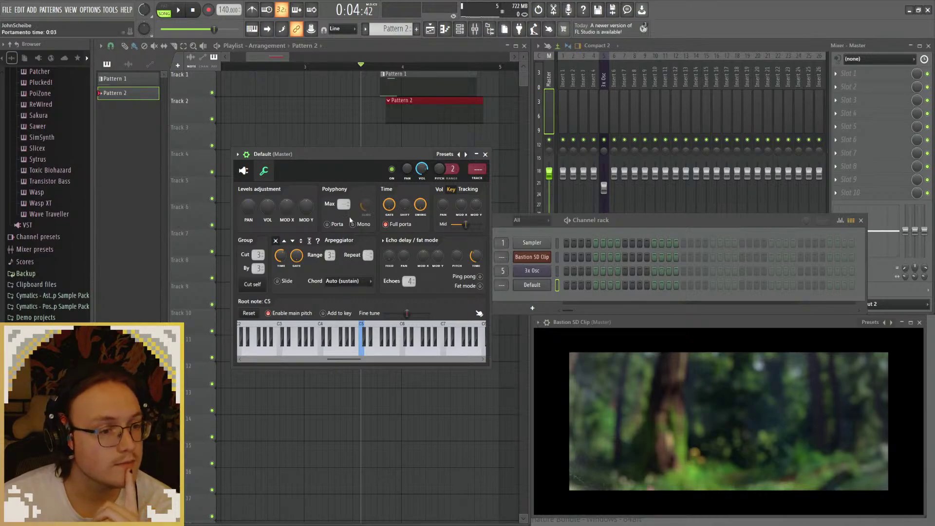
click(309, 240)
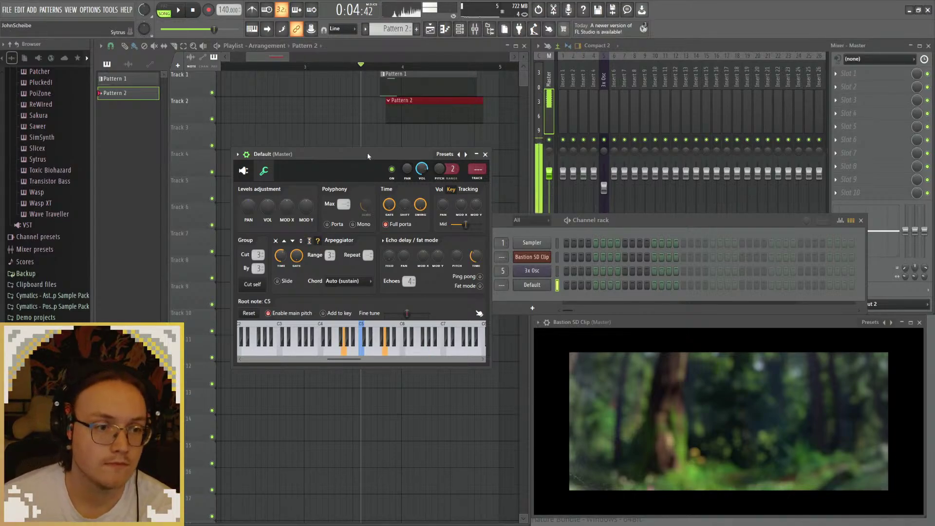
Step: Shorten the Sytrus arpeggiator's gate and raise its arpeggio time to about 1:11 while playing test notes
drag(296, 256, 296, 292)
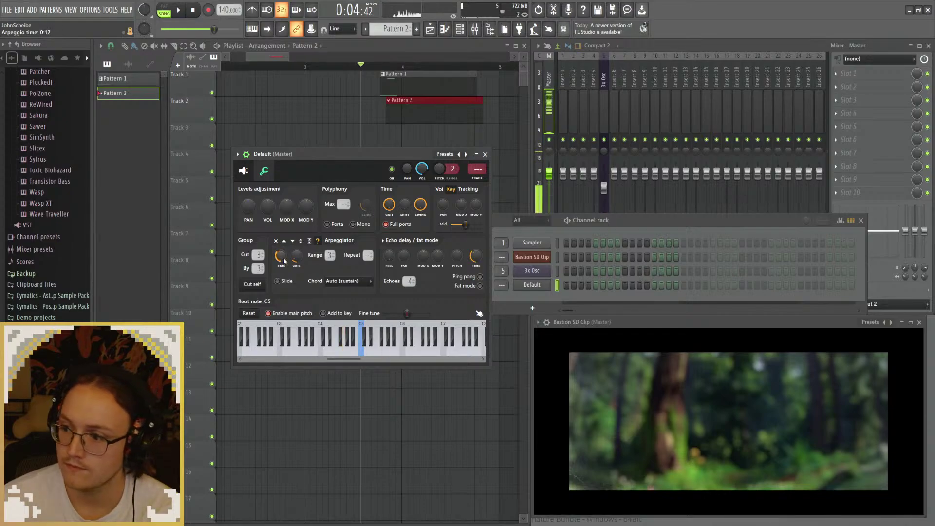
scroll(284, 260, up, 1)
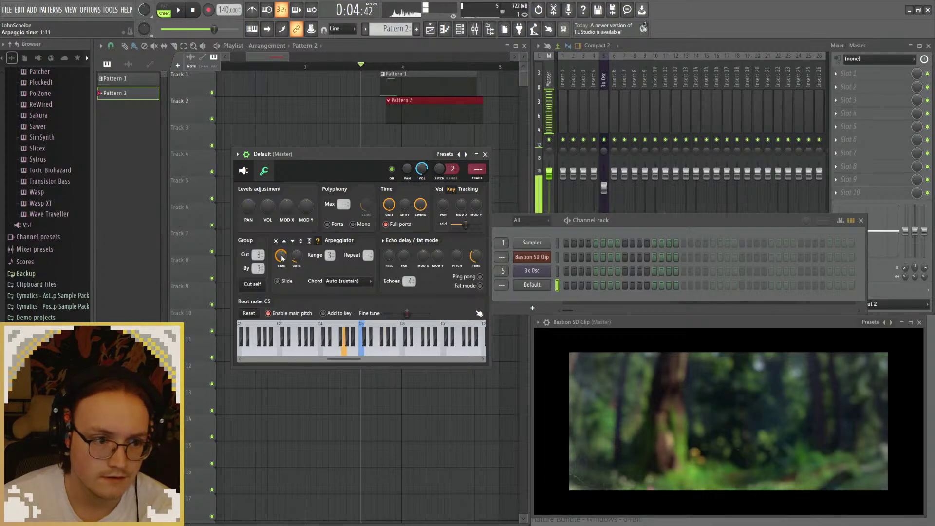
scroll(282, 256, up, 3)
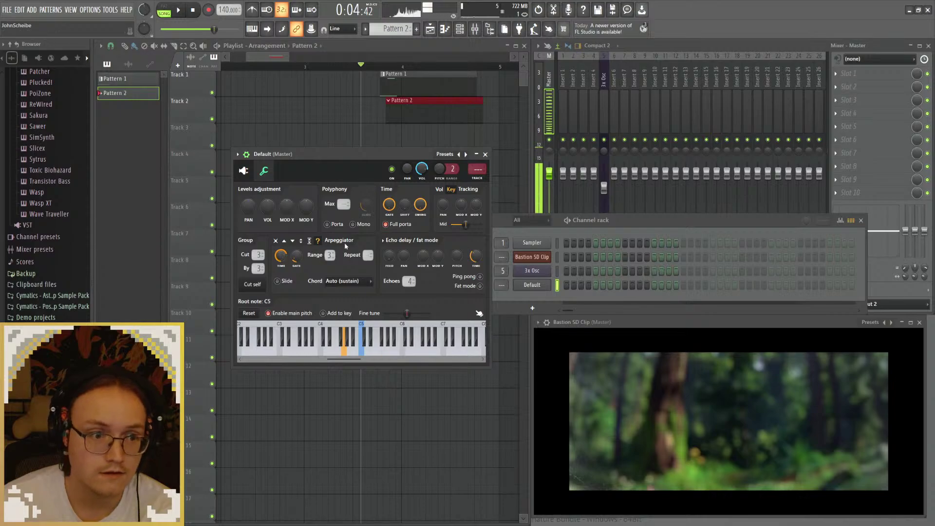
Step: Set the Sytrus arpeggiator's range to 4 octaves, repeat to 2 and arpeggio time to 1:00
scroll(330, 255, up, 2)
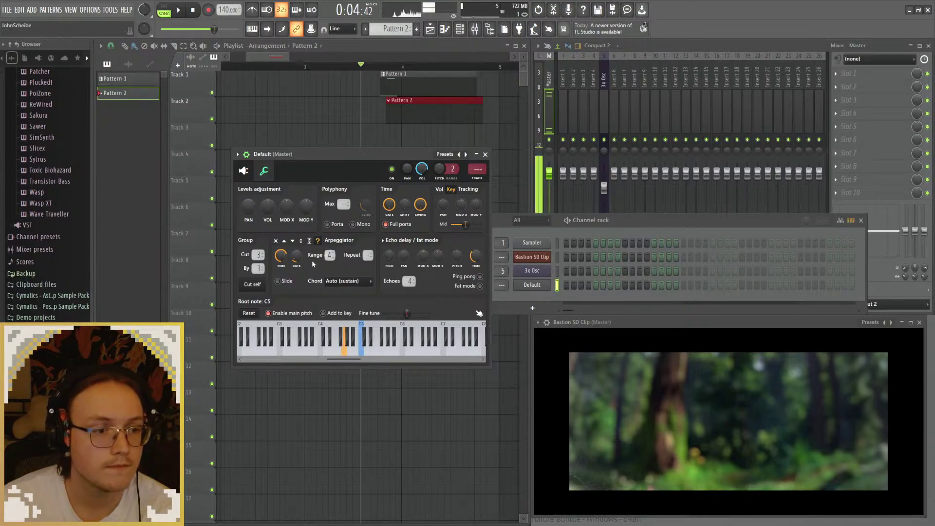
scroll(283, 258, up, 1)
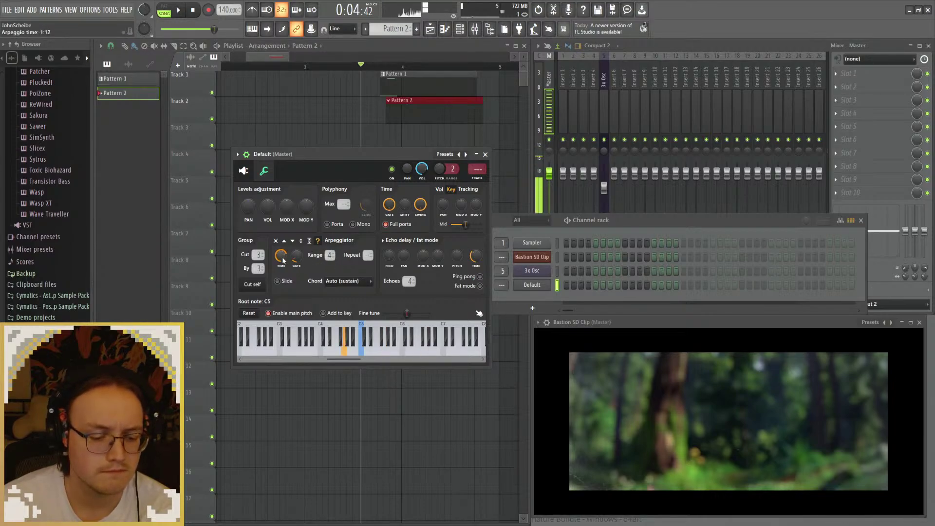
scroll(367, 255, up, 2)
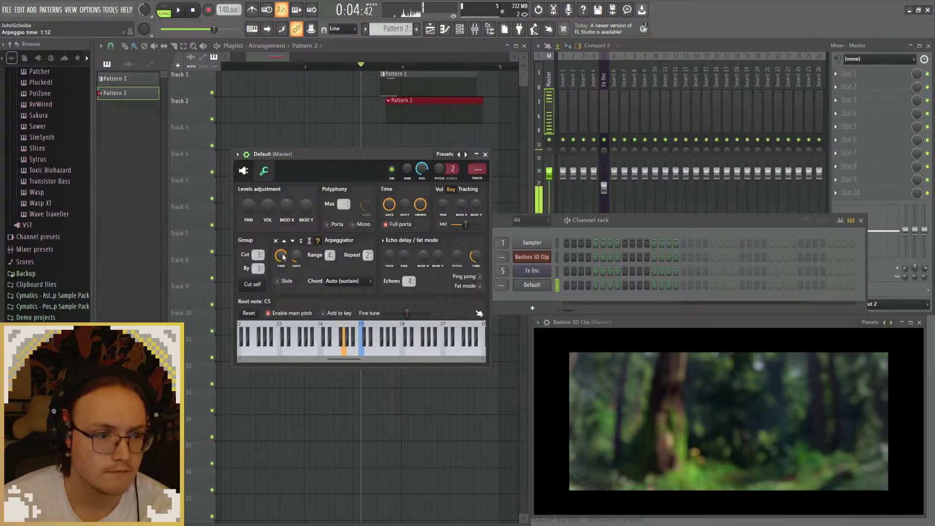
scroll(283, 257, down, 2)
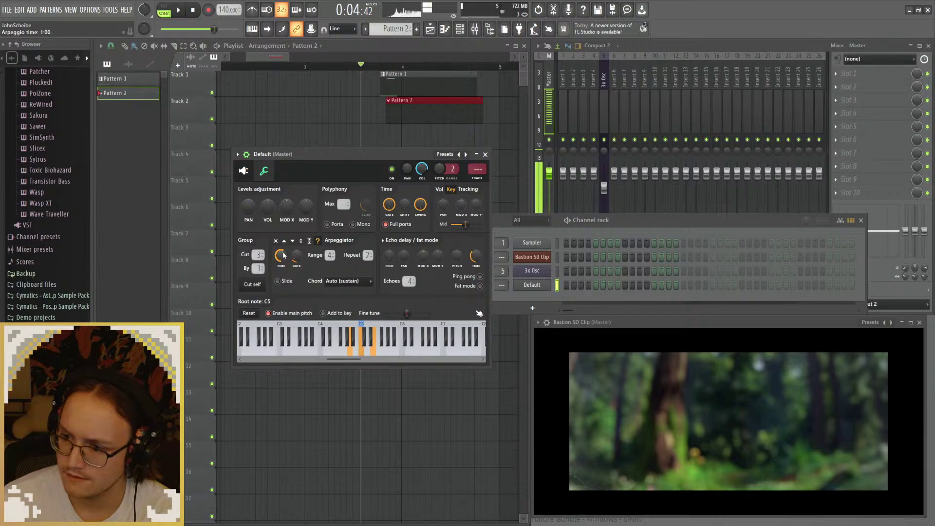
Step: Vary the Default channel's arpeggiator time between about 0:15 and 1:14 while playing chords to audition different arpeggio speeds
scroll(283, 255, down, 3)
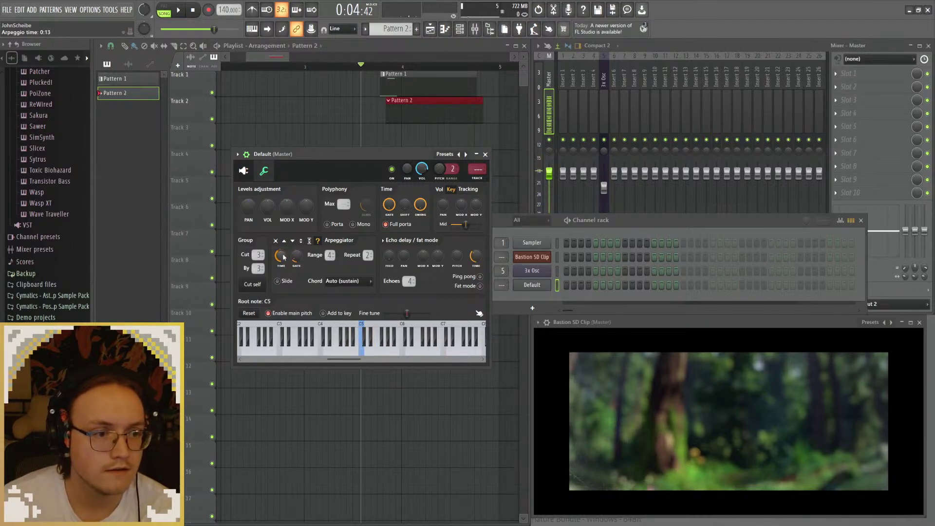
scroll(283, 255, up, 3)
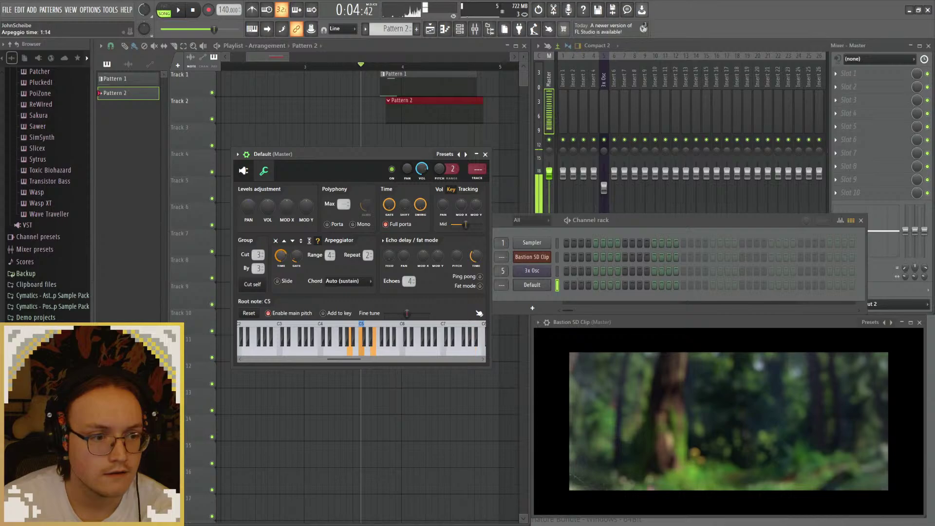
scroll(283, 255, down, 1)
scroll(282, 255, down, 3)
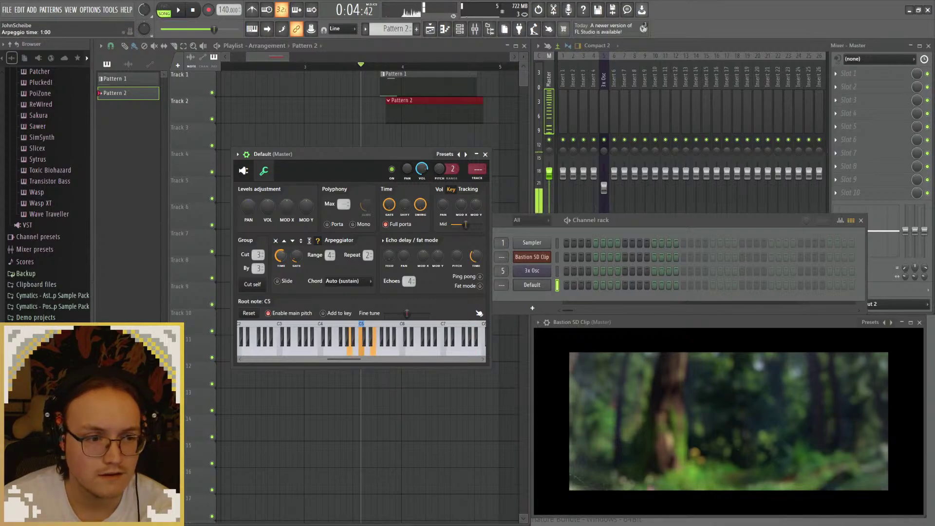
scroll(283, 254, up, 3)
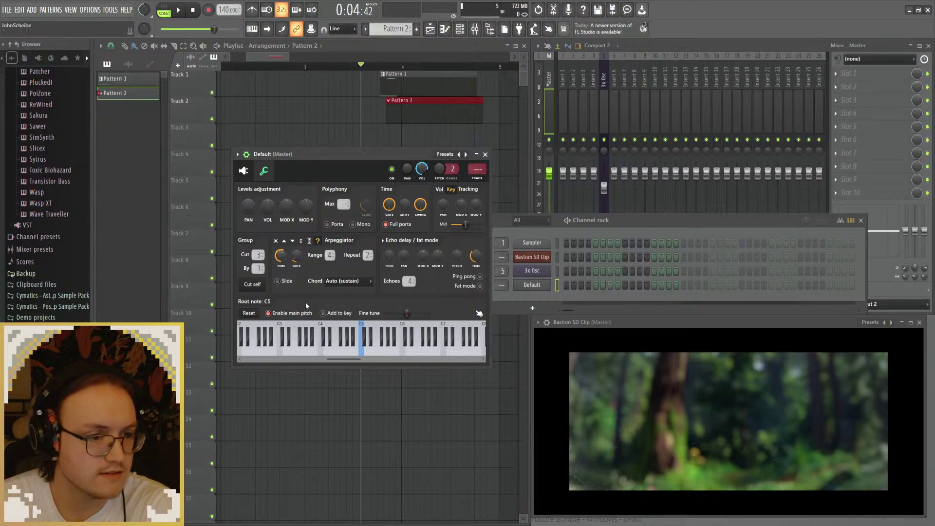
drag(279, 254, 279, 265)
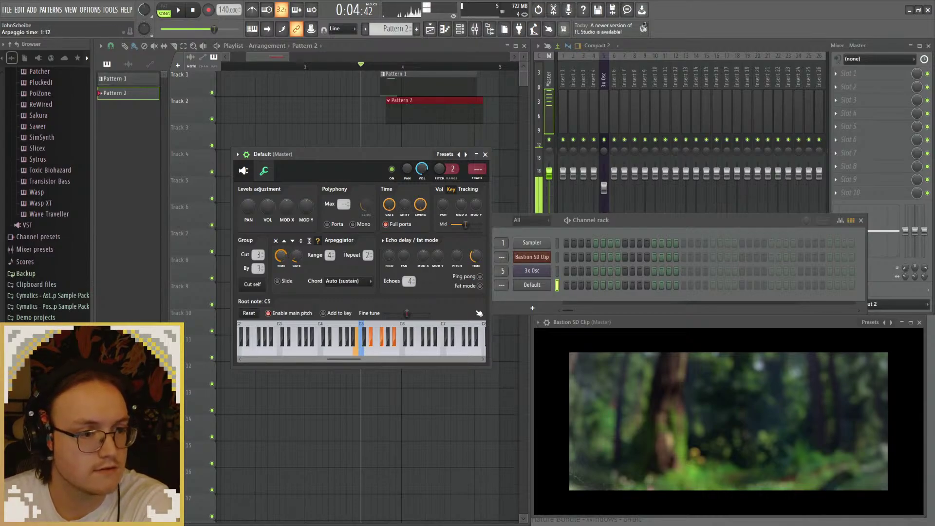
drag(279, 254, 279, 258)
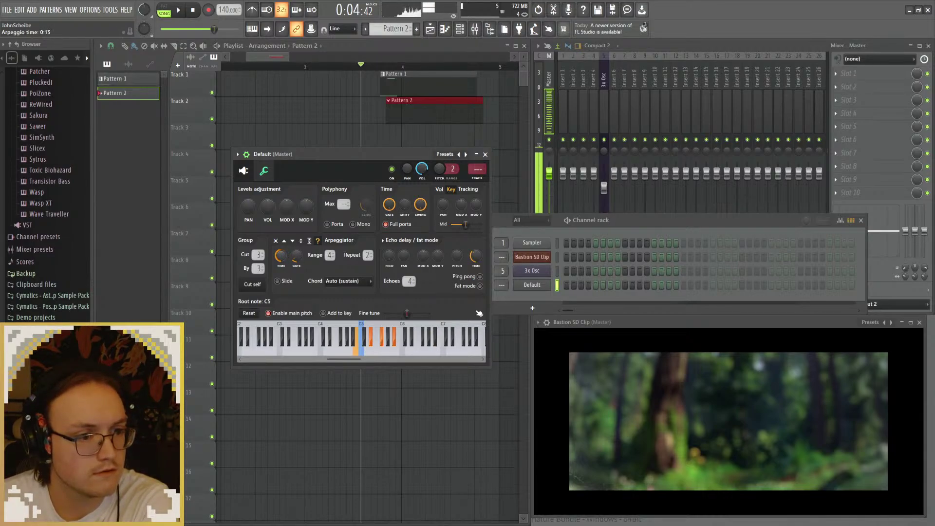
drag(280, 255, 283, 260)
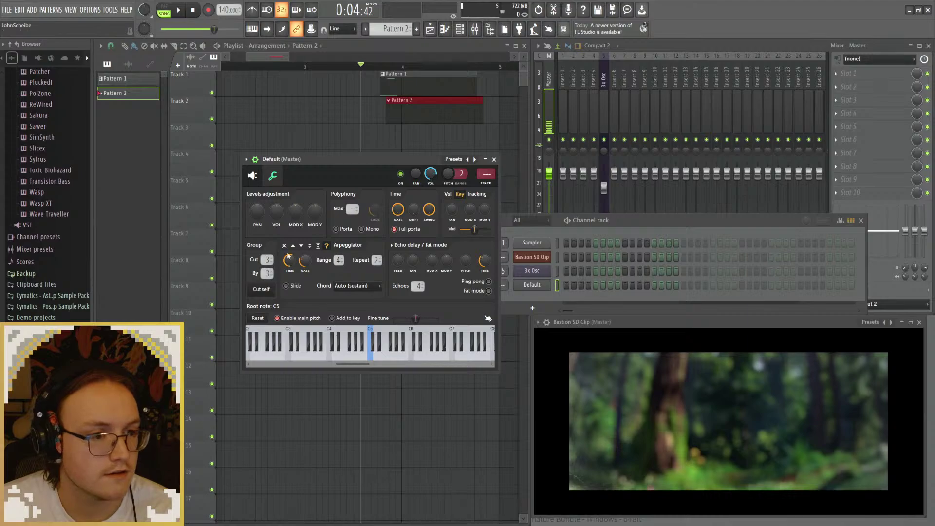
Step: Create an automation clip for the Default channel's arpeggio time and narrow its output range, with the minimum level at 57%
click(321, 336)
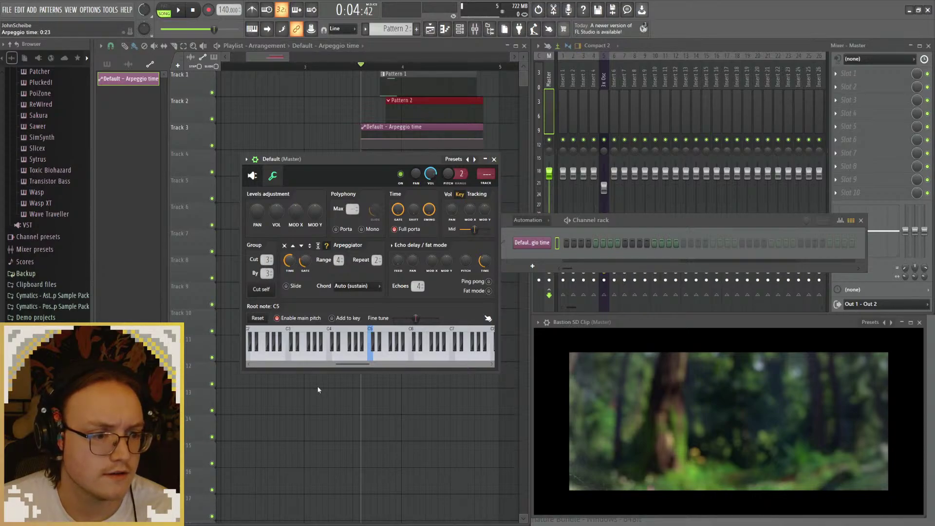
click(493, 160)
double_click(422, 128)
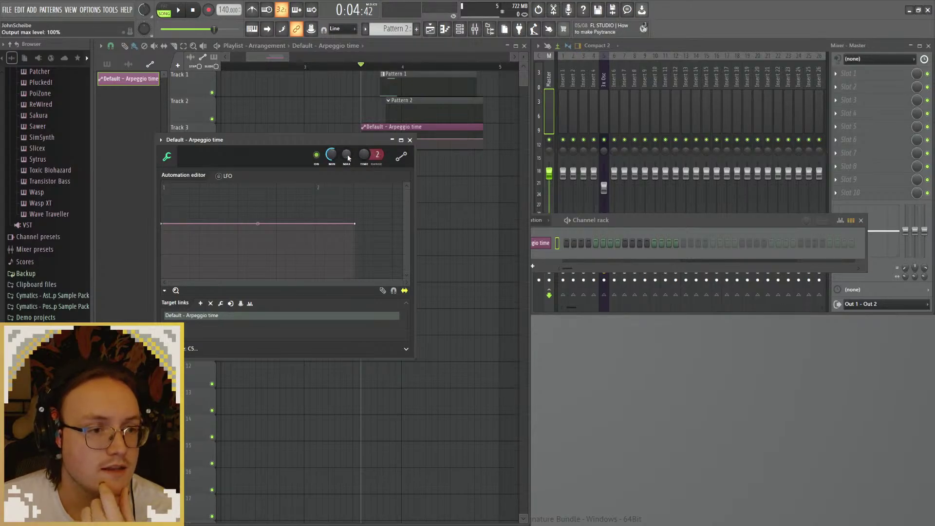
drag(347, 155, 346, 164)
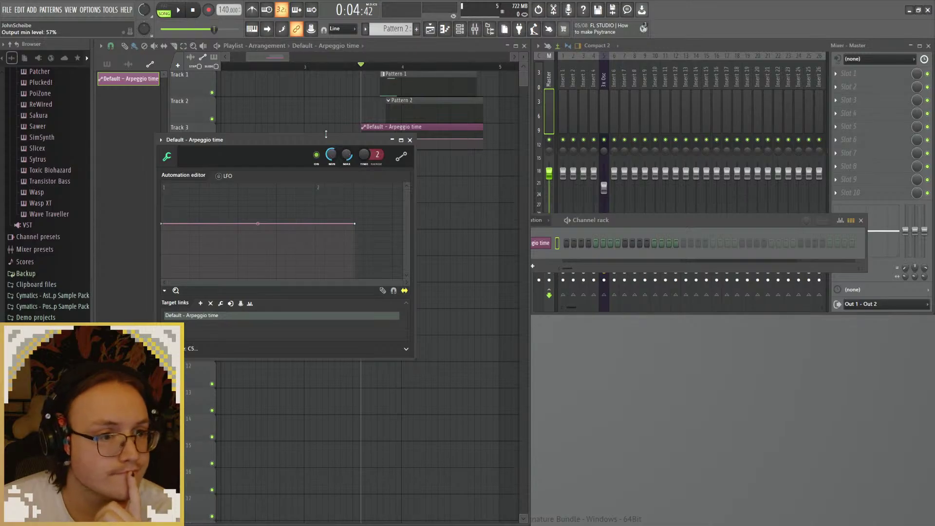
drag(327, 140, 352, 146)
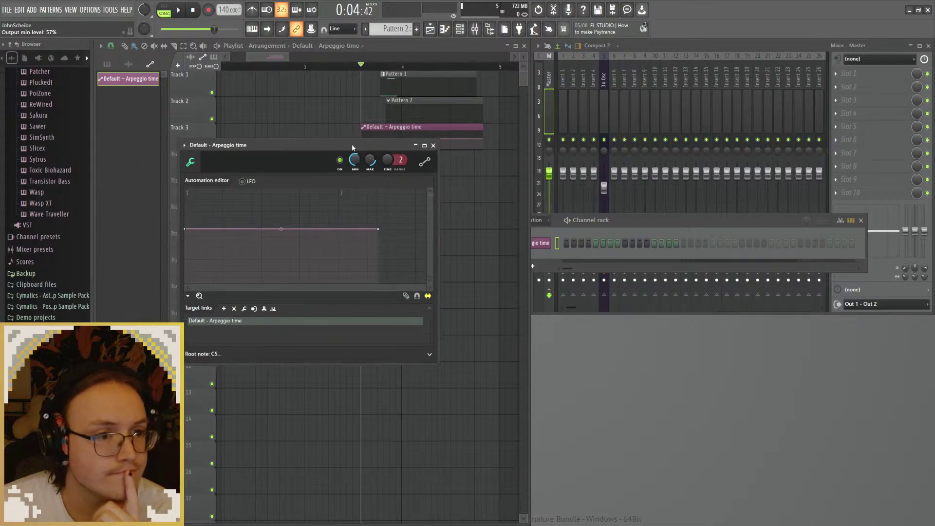
click(434, 146)
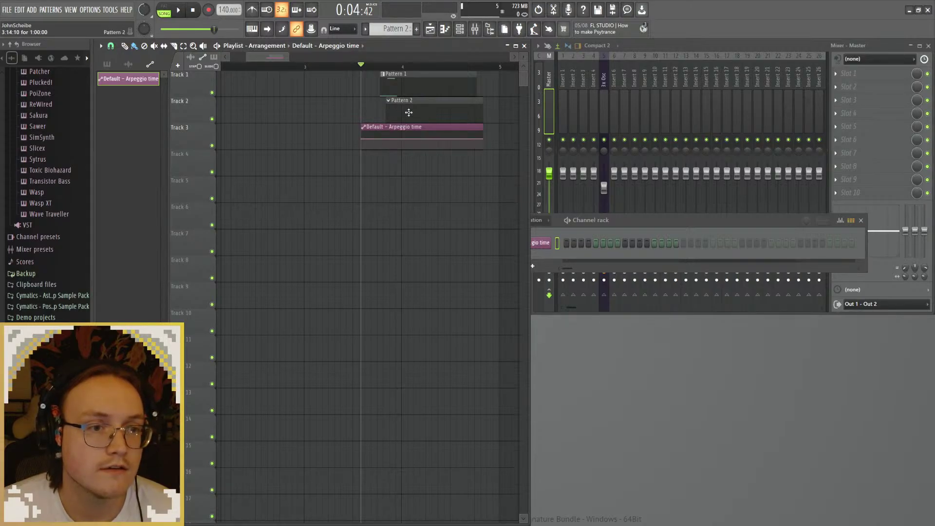
Step: Shape the arpeggio time automation with extra control points inside a shorter clip aligned with the start of Pattern 2
drag(375, 127, 427, 136)
right_click(397, 139)
right_click(427, 142)
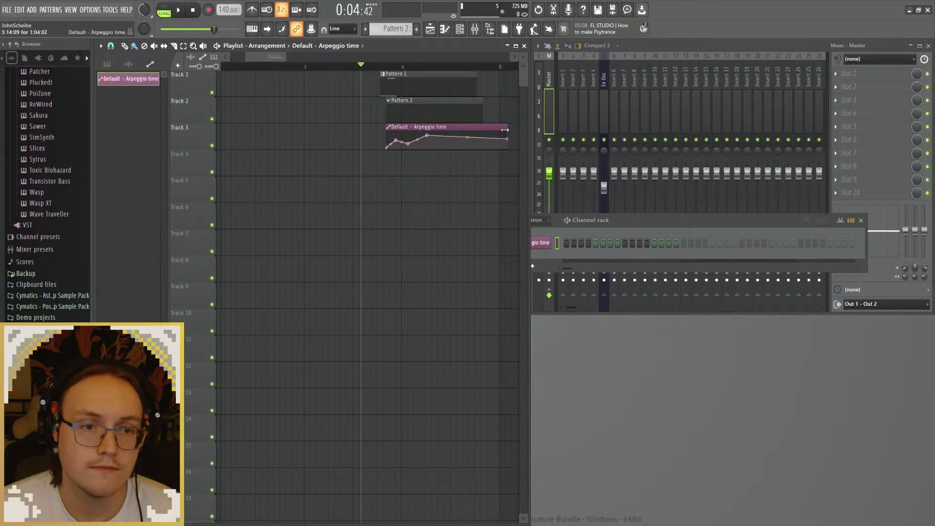
drag(507, 127, 432, 127)
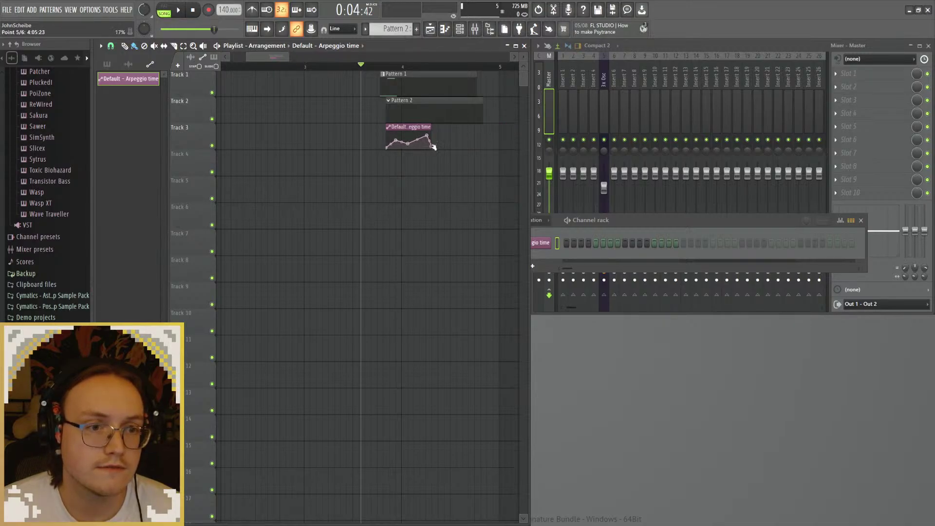
Step: Show all channels in the channel rack and open the Default channel's piano roll for Pattern 2
double_click(421, 108)
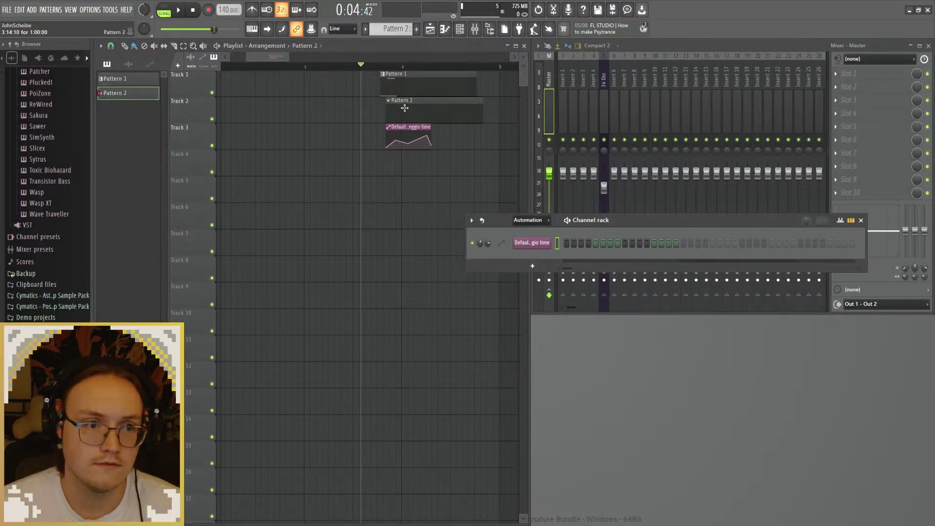
click(528, 220)
click(531, 230)
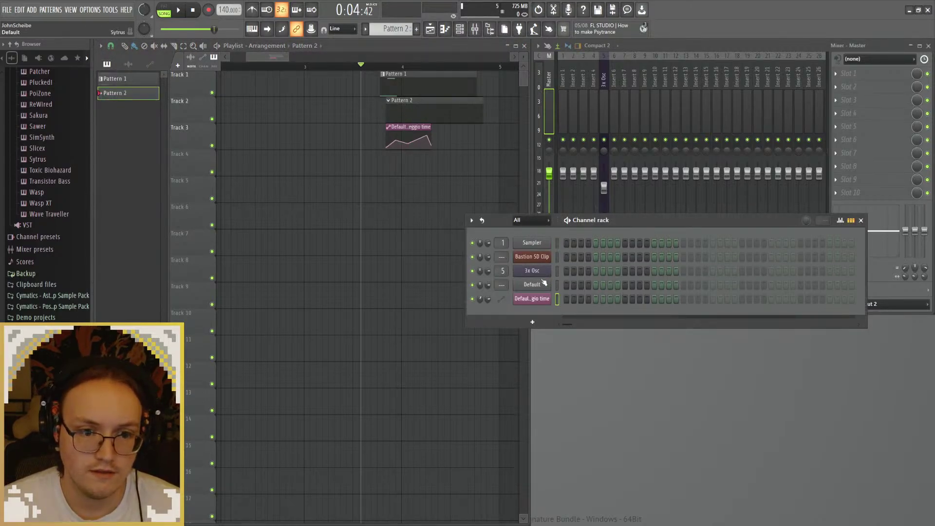
click(557, 284)
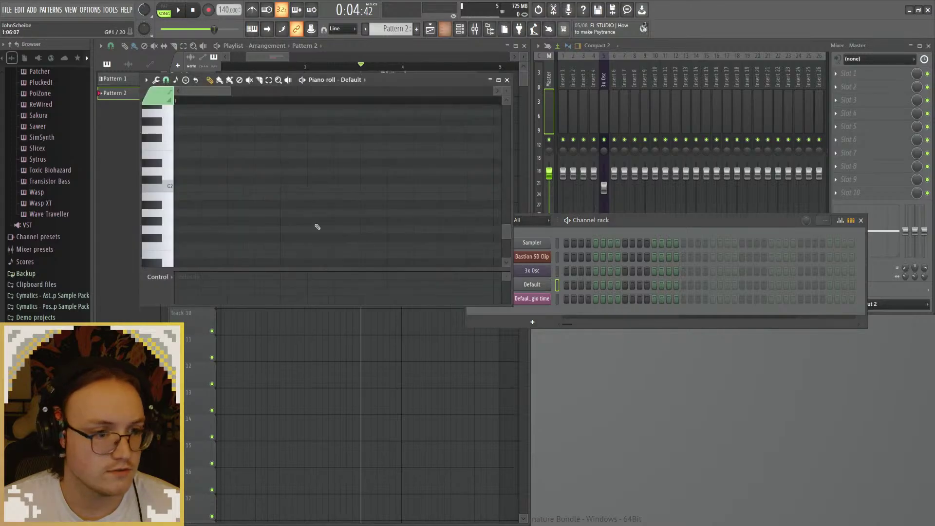
key(F7)
Step: Add a stacked chord of B4, D#5, E5, F#5 and A#5 at the start of the pattern
scroll(236, 196, up, 4)
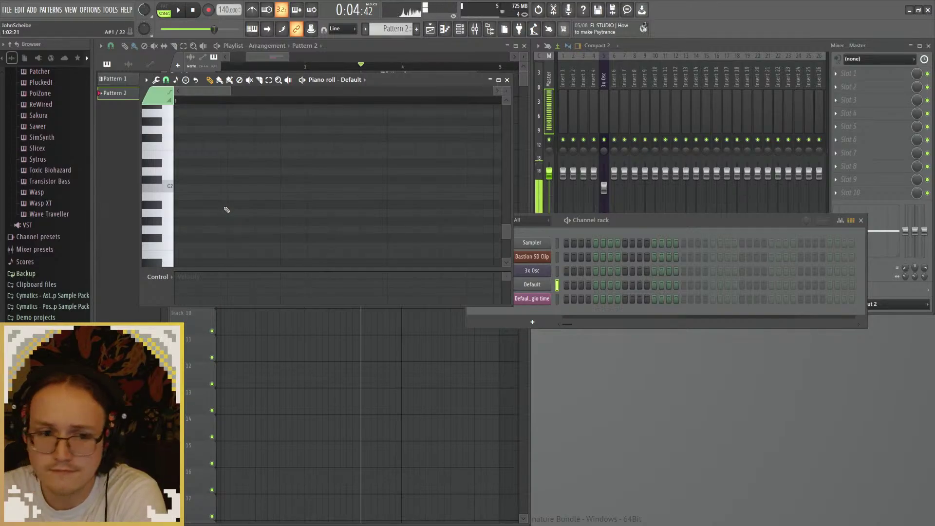
scroll(219, 219, up, 6)
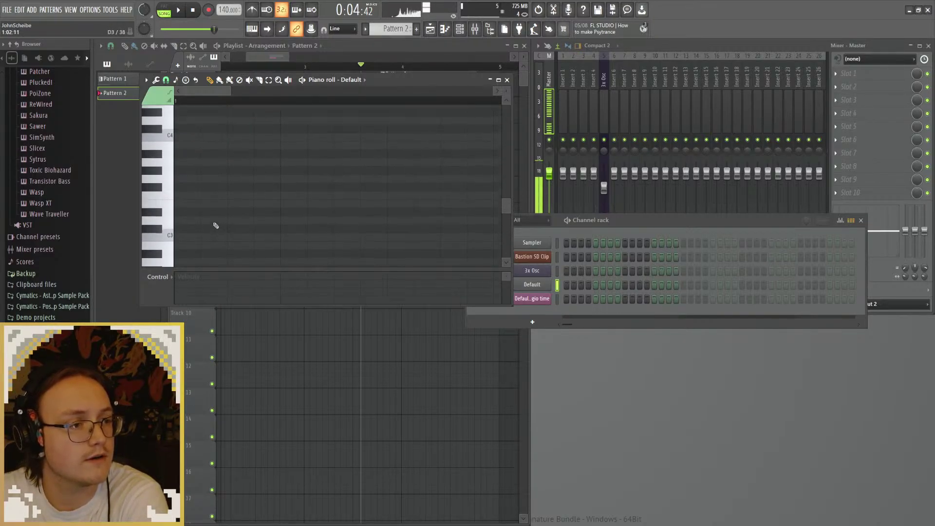
scroll(215, 226, up, 5)
click(187, 245)
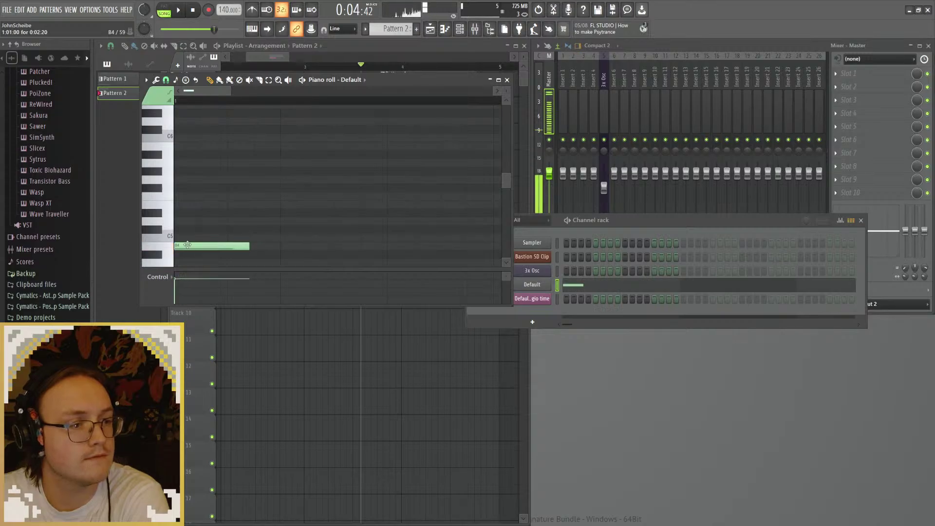
click(188, 214)
drag(192, 188, 176, 188)
click(193, 155)
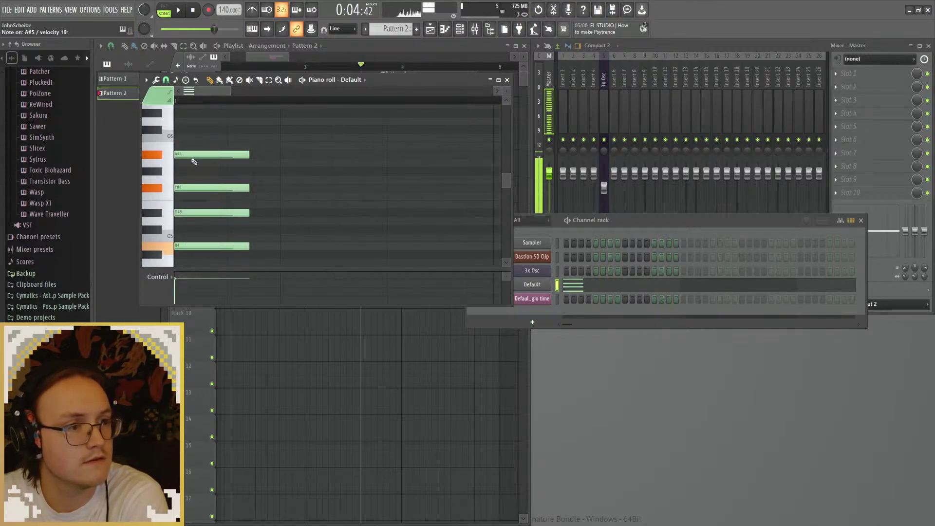
click(192, 205)
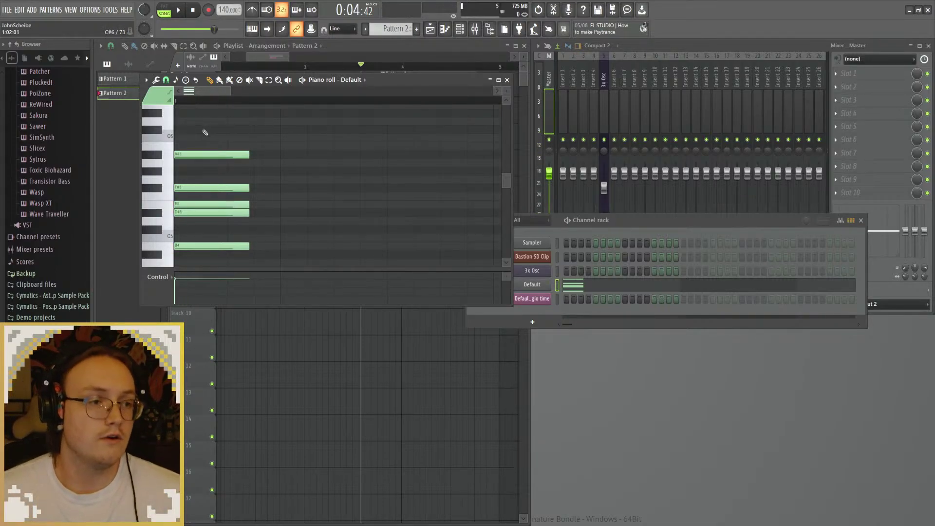
Step: Lengthen all the chord notes to about a quarter of the way into bar 2 and play the arrangement
key(space)
key(space)
scroll(271, 188, down, 2)
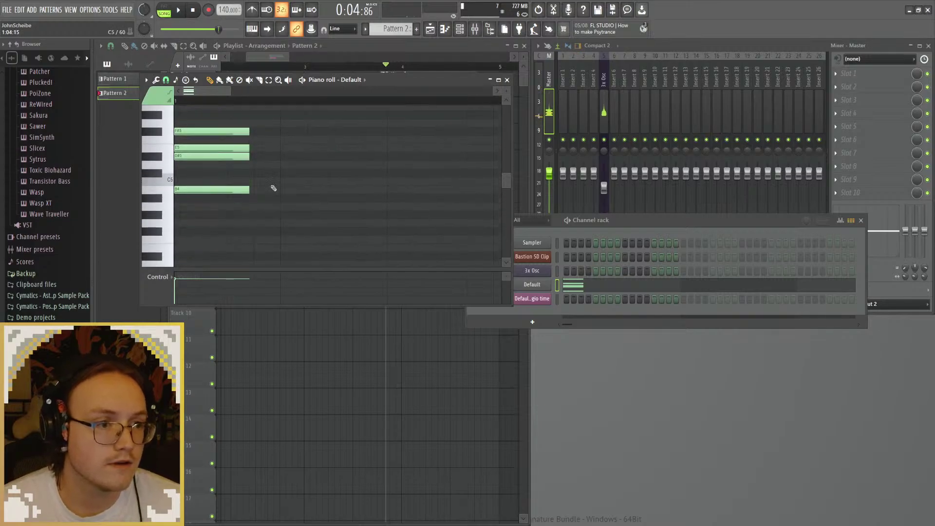
key(ctrl+a)
drag(248, 148, 410, 150)
key(space)
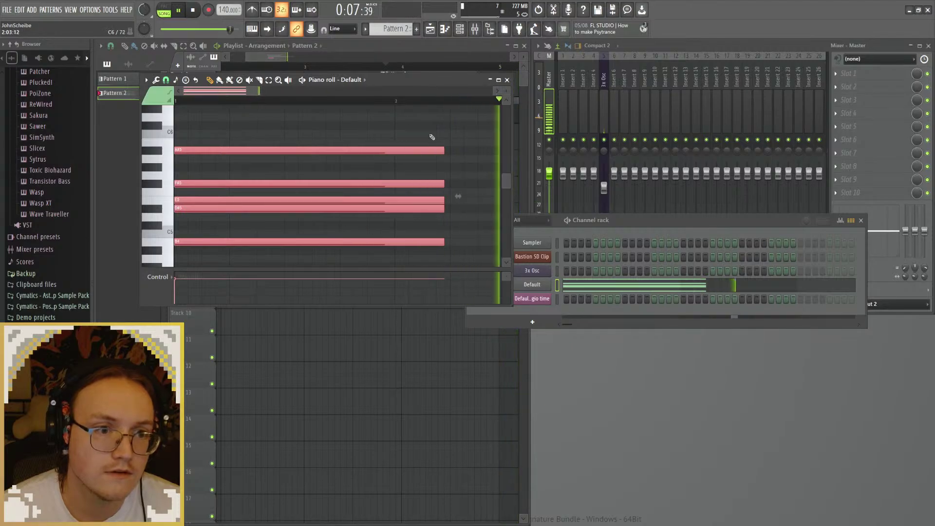
drag(427, 80, 511, 248)
key(space)
Step: Shorten all the chord notes to slightly more than half of bar 1 and play them back
drag(535, 315, 389, 312)
key(space)
key(space)
key(space)
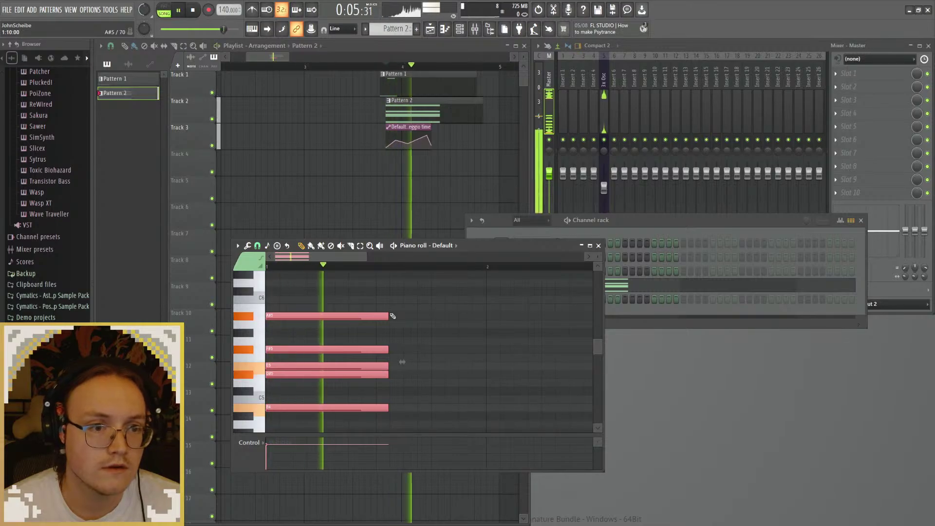
key(space)
click(435, 352)
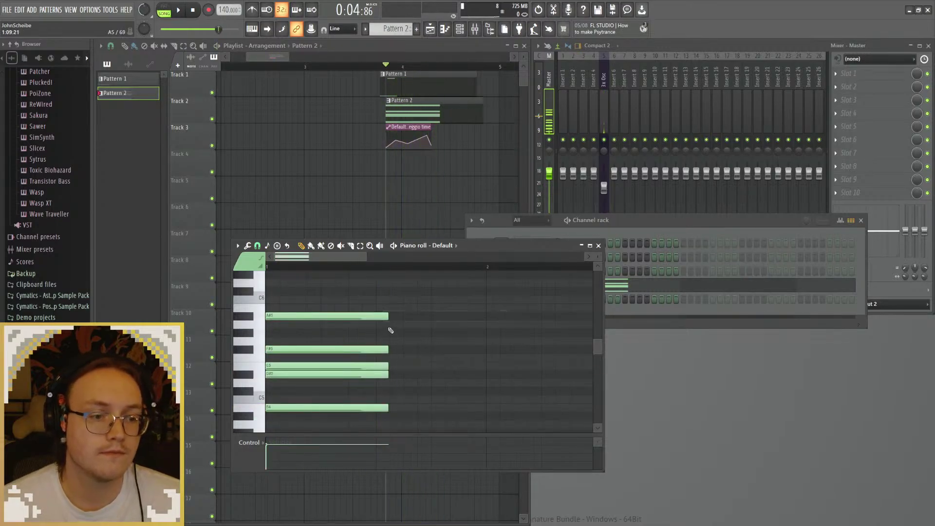
Step: Extend all the chord notes to about three quarters of bar 1 and close the piano roll
key(space)
key(space)
drag(391, 305, 433, 321)
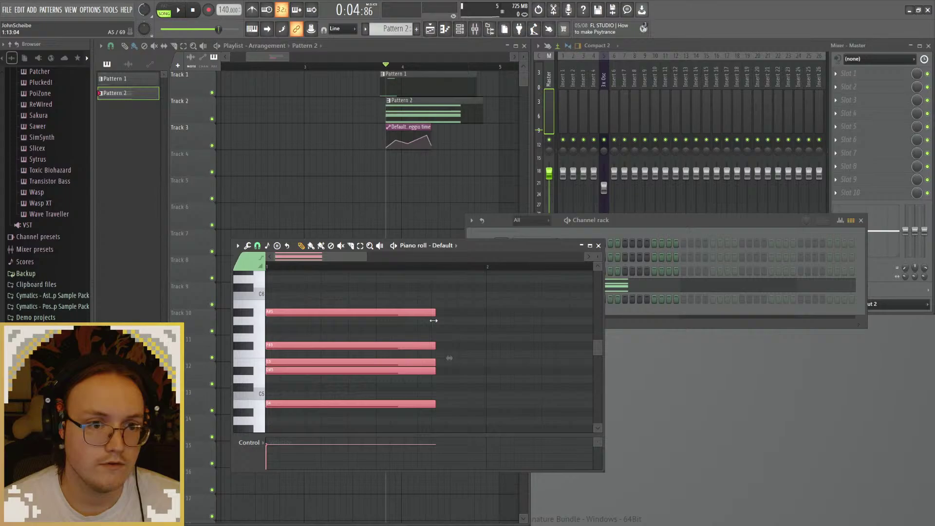
click(599, 245)
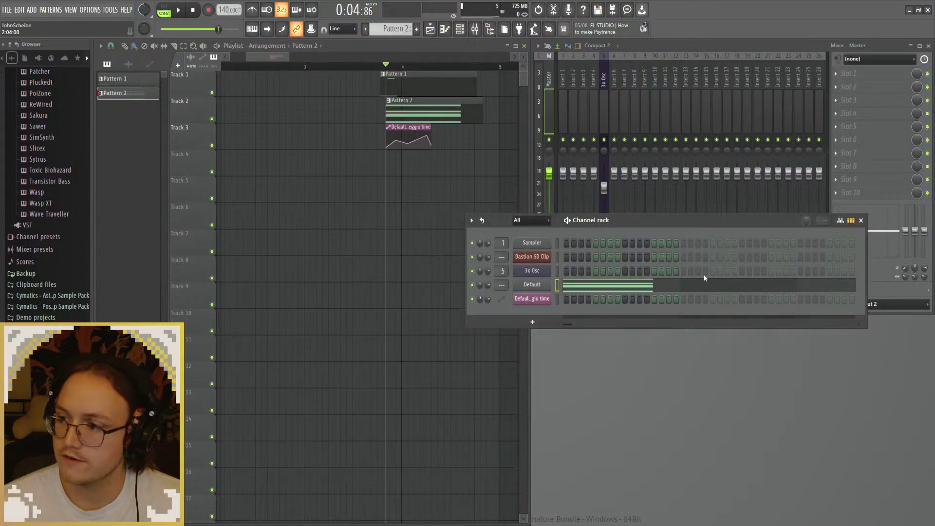
Step: Play the section from Pattern 2's start and stretch the arpeggio time automation clip to the end of the chord notes
click(391, 68)
key(space)
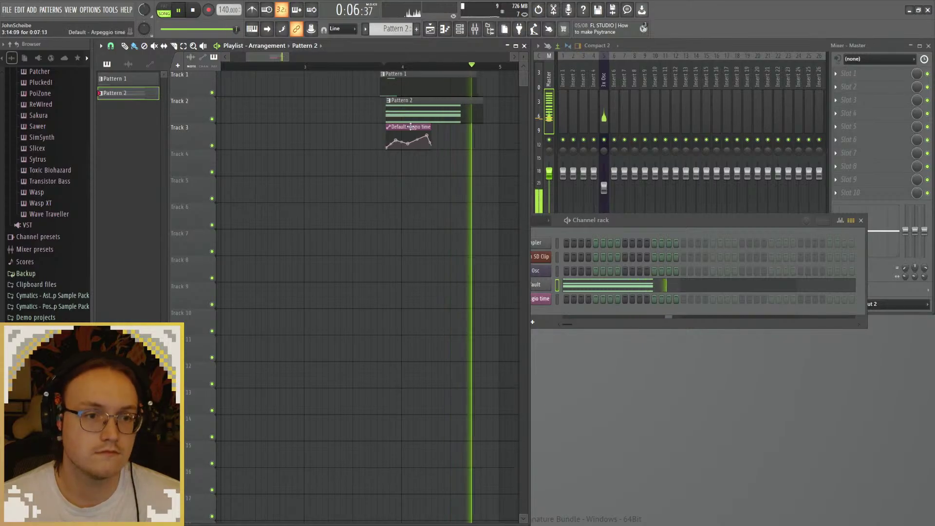
key(space)
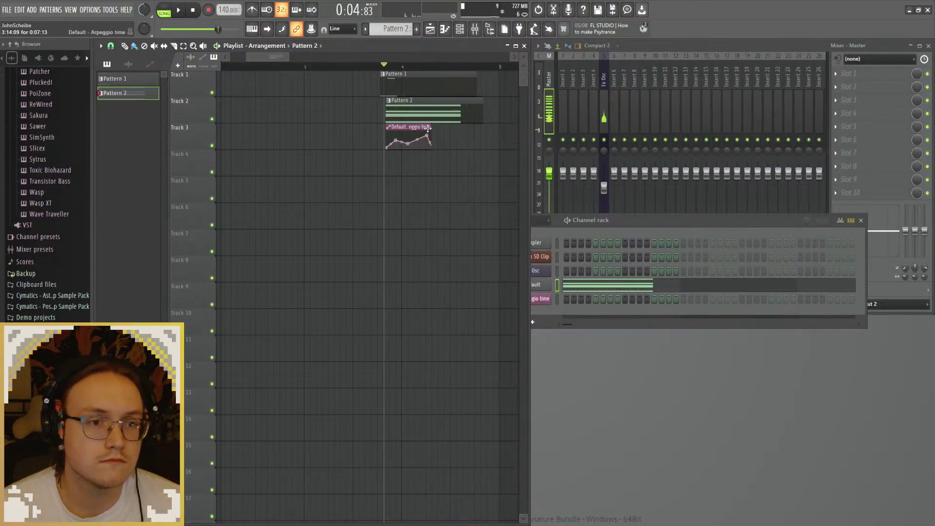
mouse_move(428, 127)
mouse_down()
mouse_move(461, 127)
mouse_move(460, 155)
mouse_move(448, 137)
mouse_move(427, 146)
mouse_up()
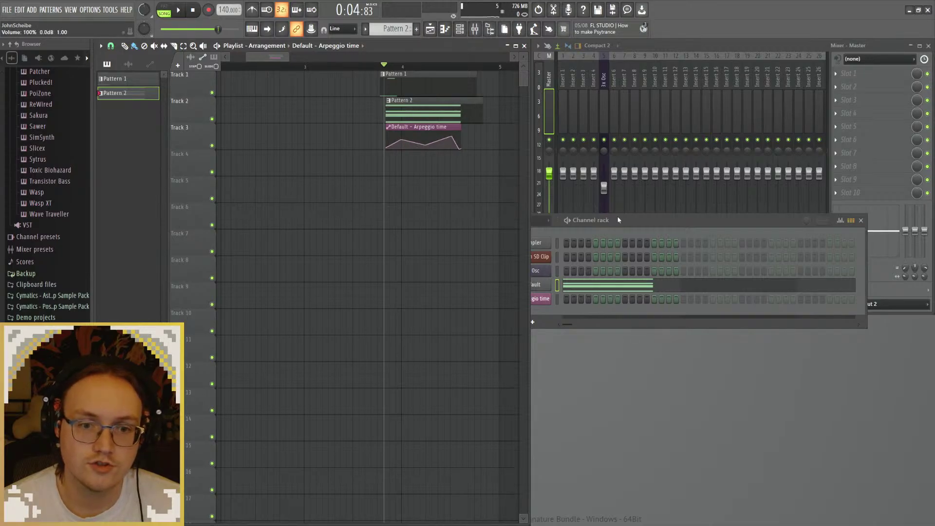
Step: Check the Default channel's arpeggiator settings during playback, closing the channel window again
click(535, 284)
click(536, 284)
key(space)
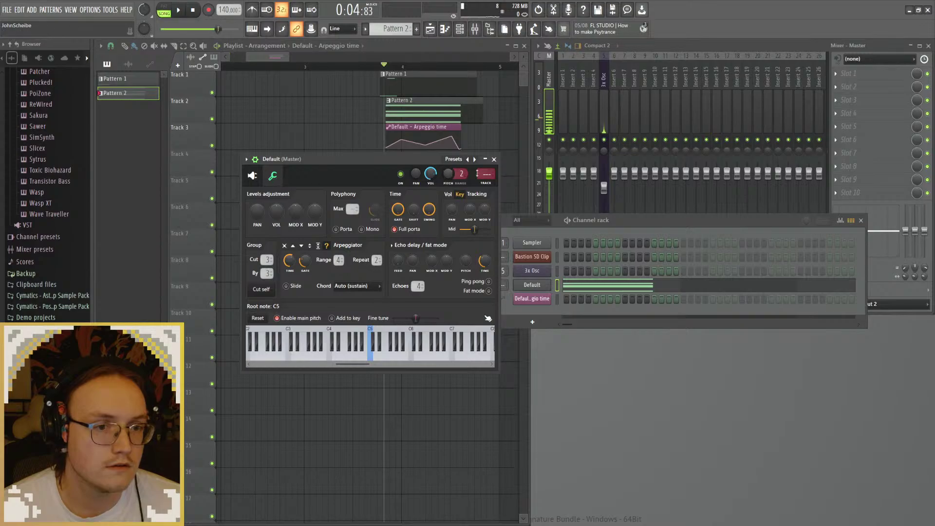
click(494, 159)
Step: Raise the automation's second point and shift it later, curve the segment leading up to it, and play the result
click(427, 142)
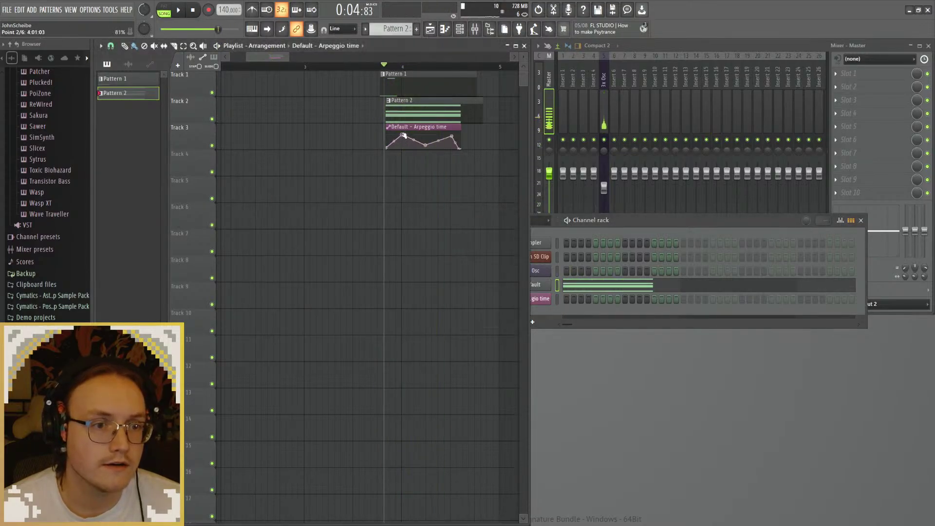
drag(402, 135, 410, 136)
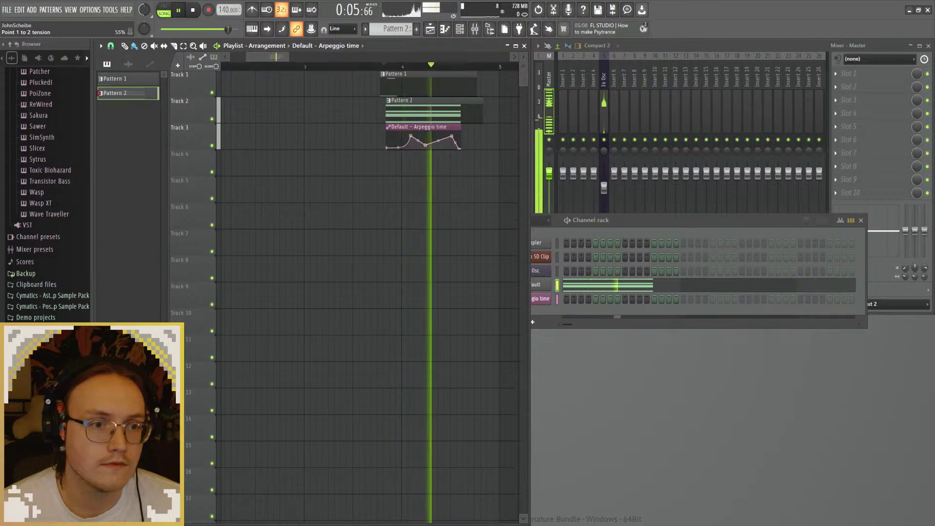
key(space)
key(space)
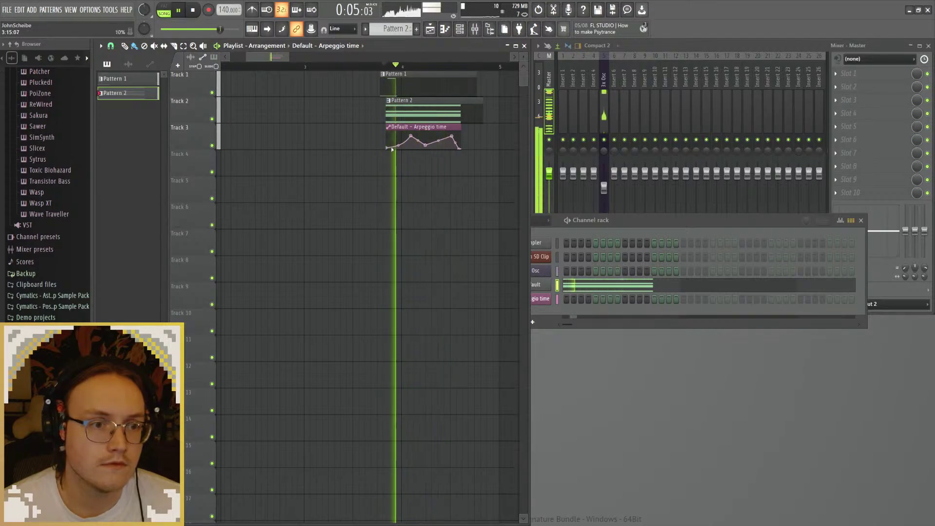
Step: Raise the arpeggio time automation's first point, shape a curved descent to the low point, and play the result
drag(388, 148, 390, 132)
key(space)
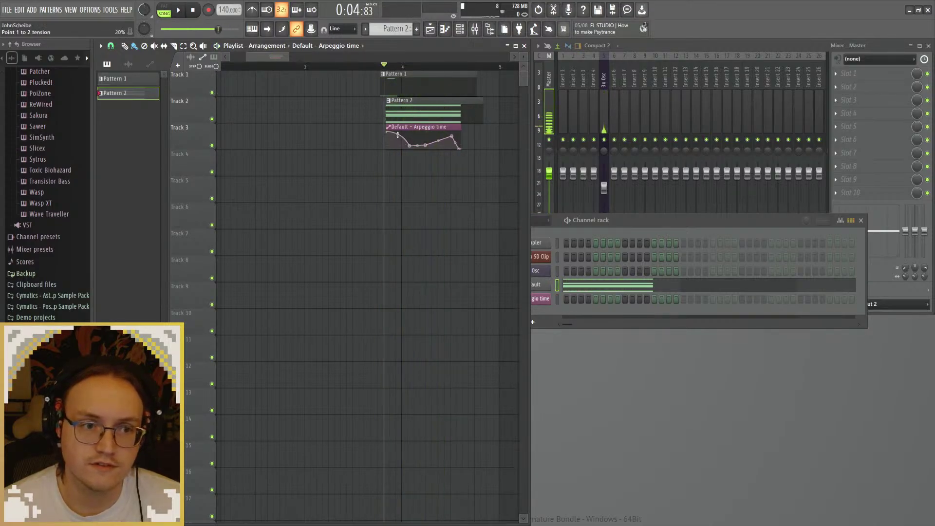
key(space)
key(space)
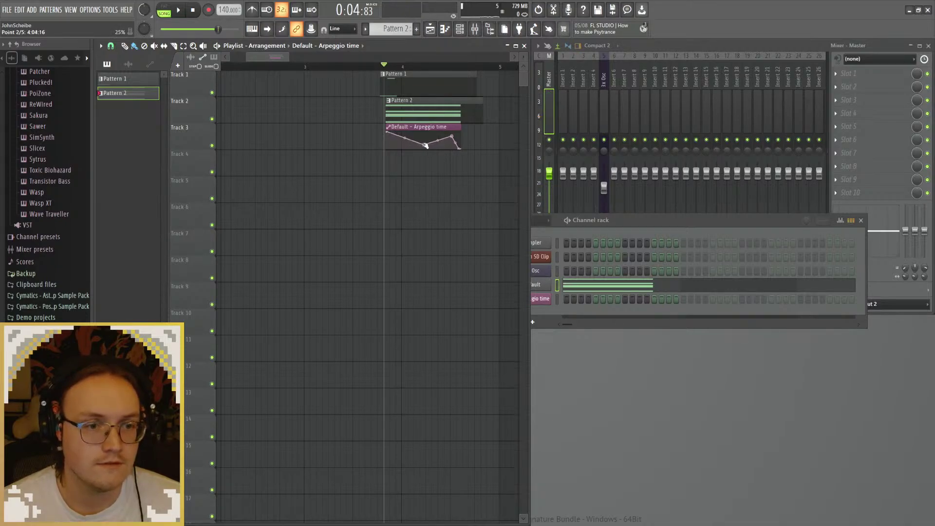
key(space)
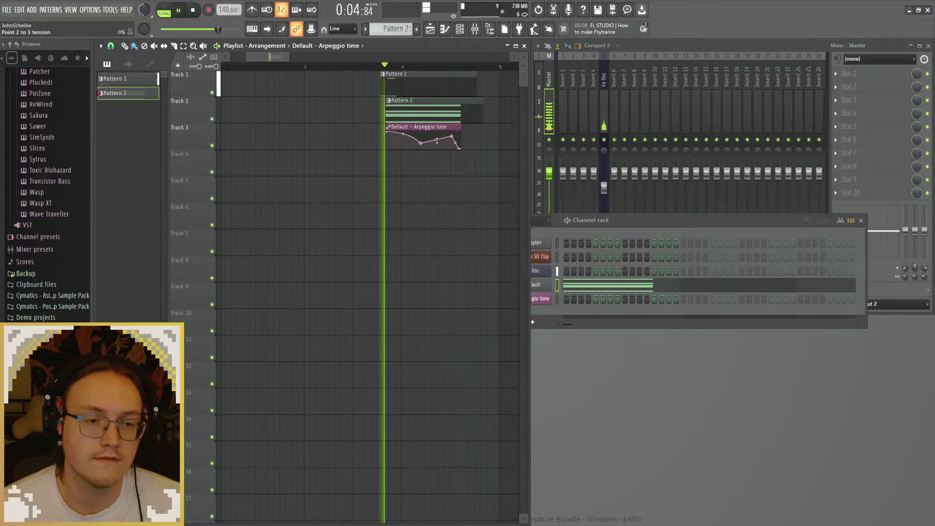
key(space)
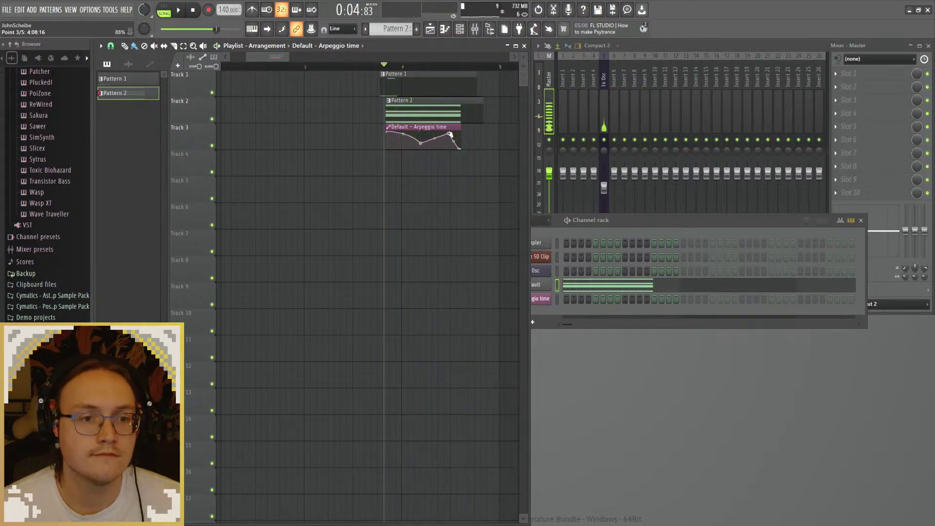
Step: Reposition the automation's third point, set the tension of the segment leading up to it to about 9%, and play it
key(space)
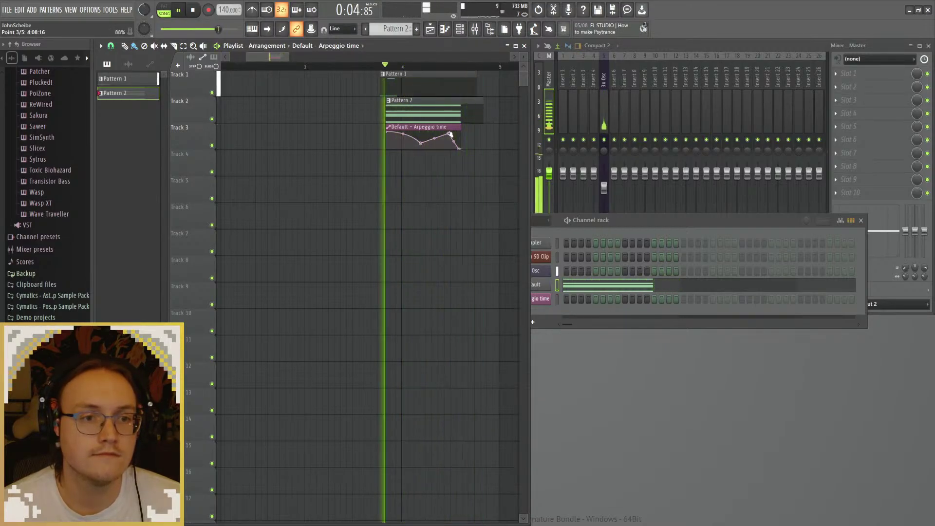
key(space)
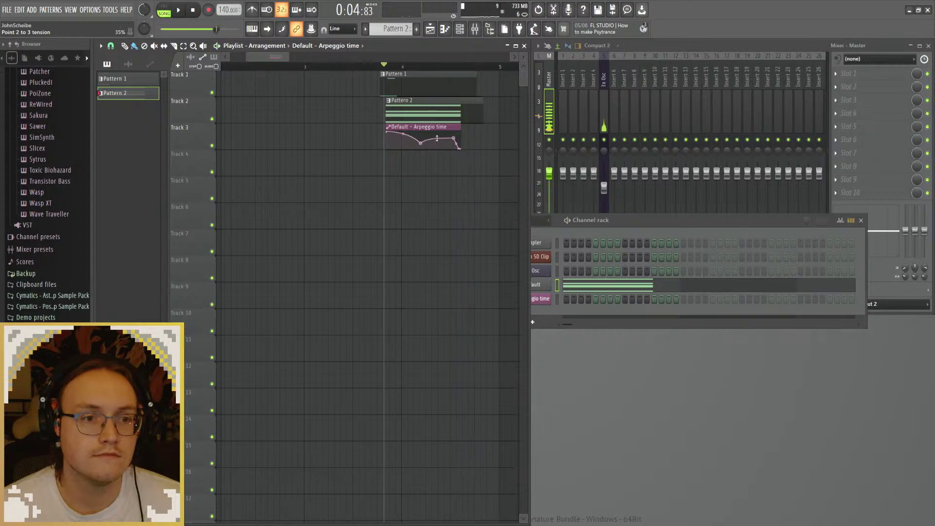
key(space)
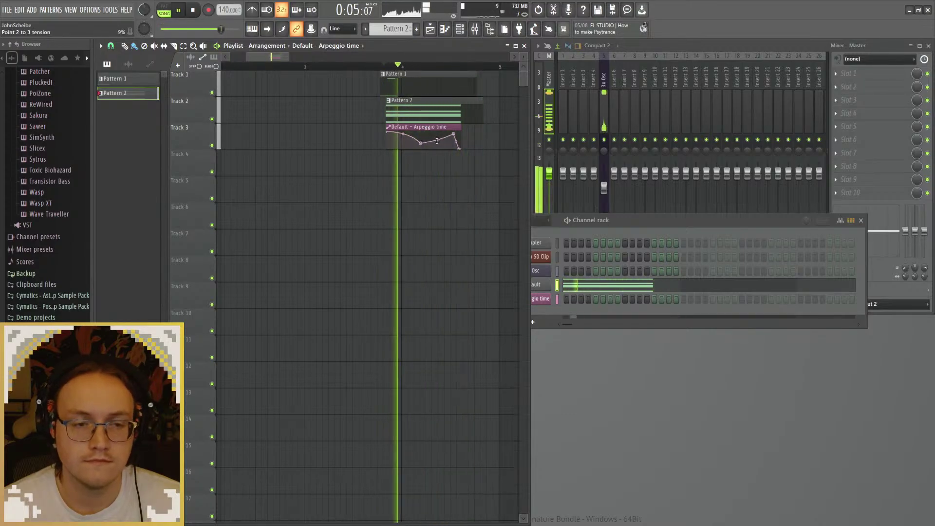
key(space)
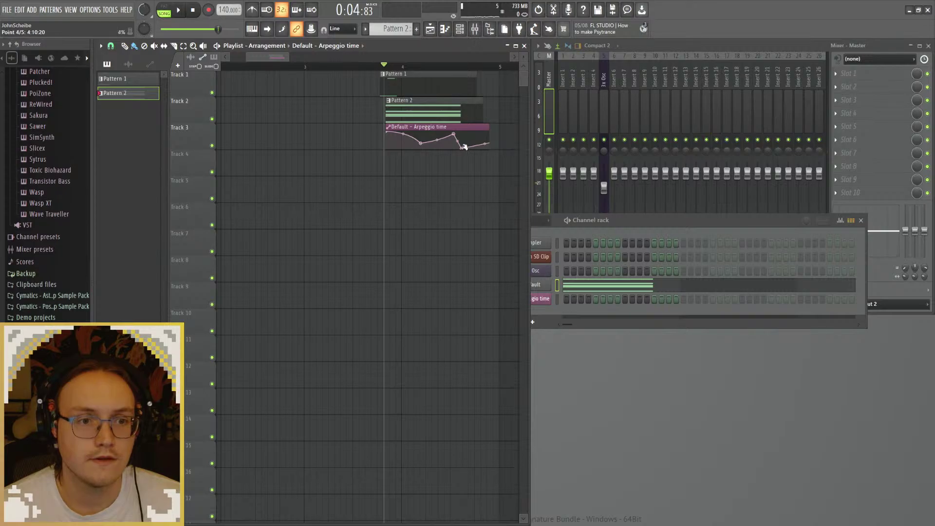
Step: Stretch the arpeggio time clip almost to bar 5 and shape its tail into a dip rising to a high end point
key(space)
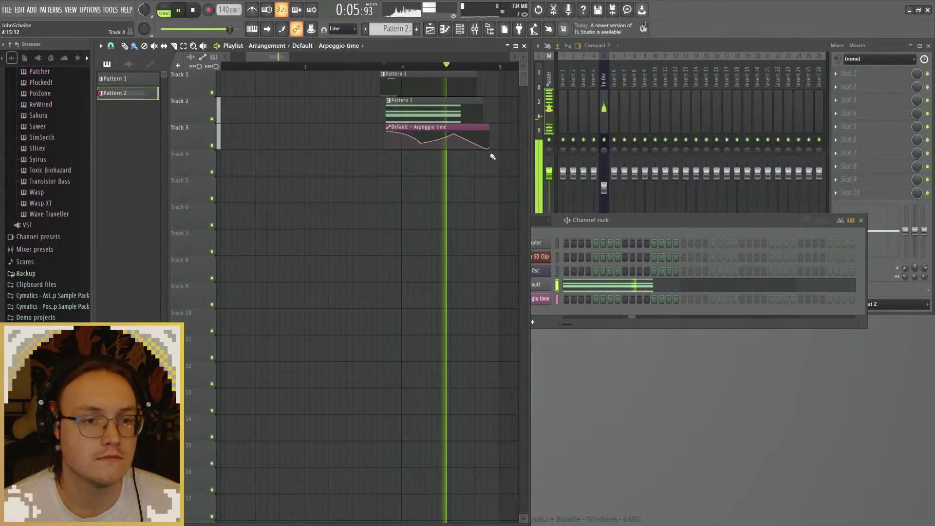
drag(488, 148, 487, 137)
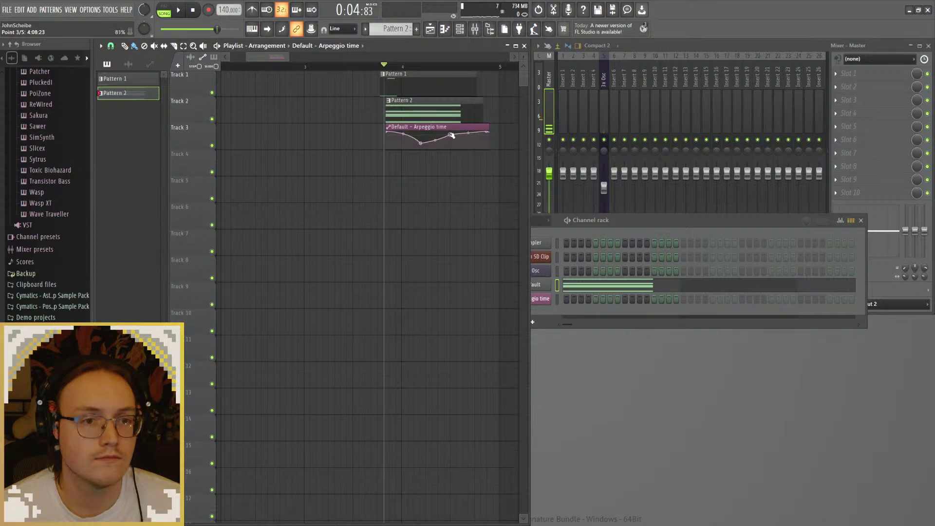
key(space)
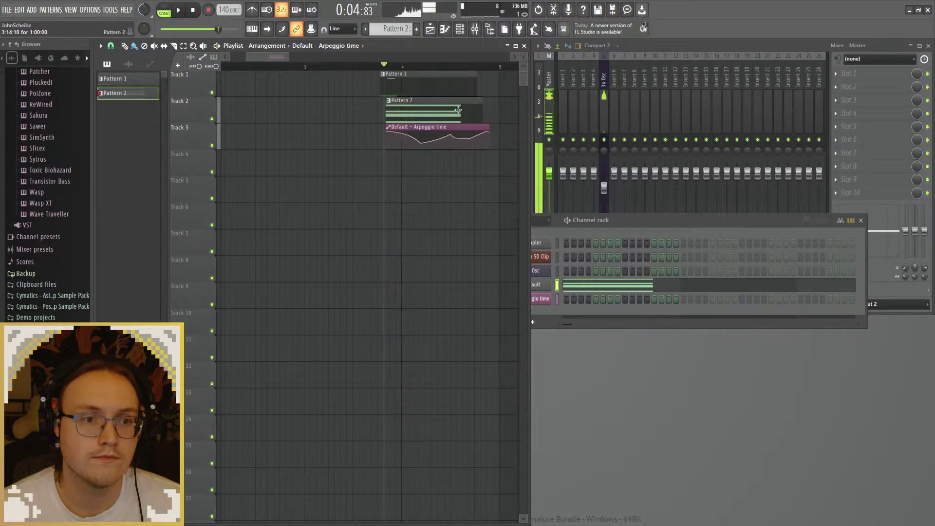
key(space)
Step: Extend all the chord notes in Pattern 2 to just past the start of bar 2
double_click(424, 112)
scroll(462, 397, up, 3)
key(ctrl+a)
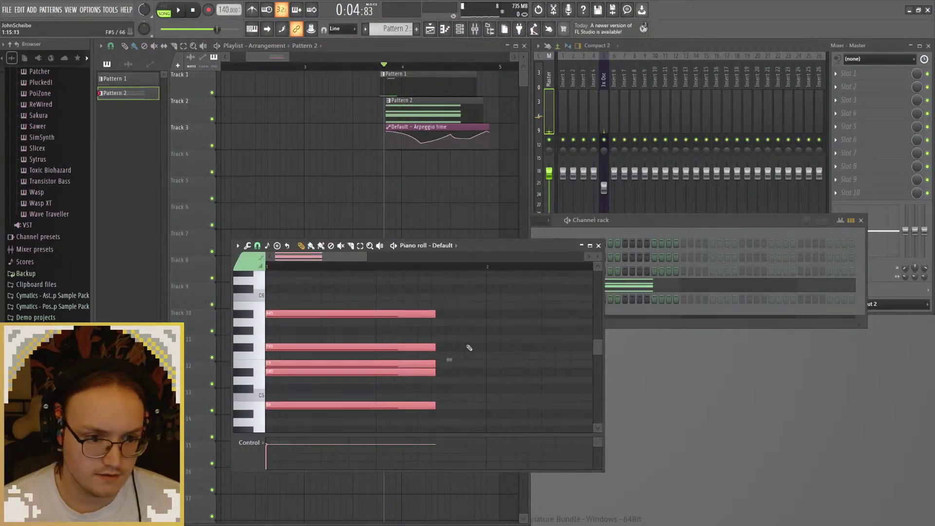
drag(433, 313, 488, 317)
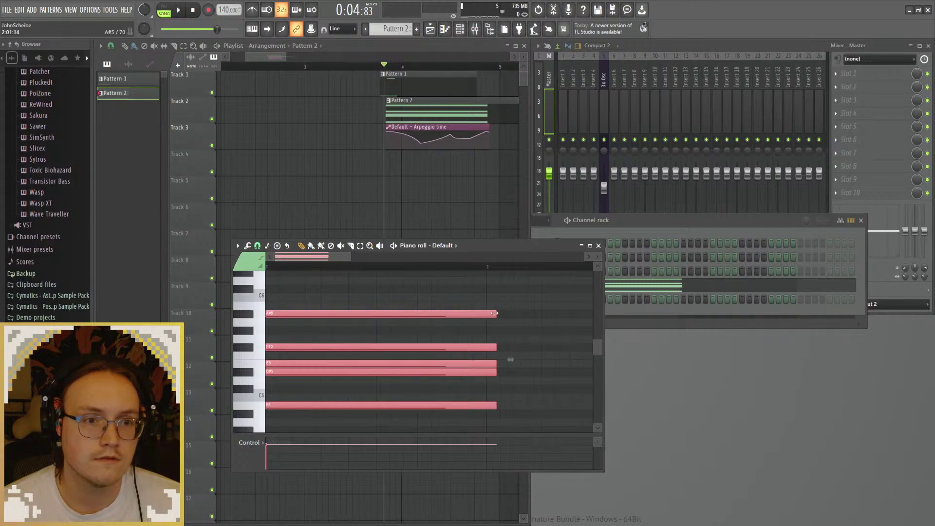
Step: Transpose all the chord notes down one octave and play the result in the playlist
key(ctrl+Down)
scroll(460, 347, down, 5)
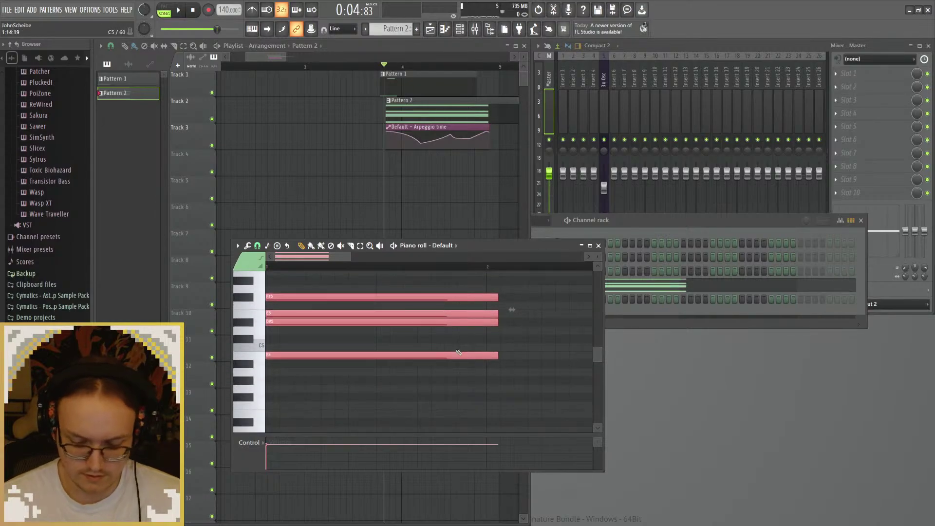
key(F5)
key(space)
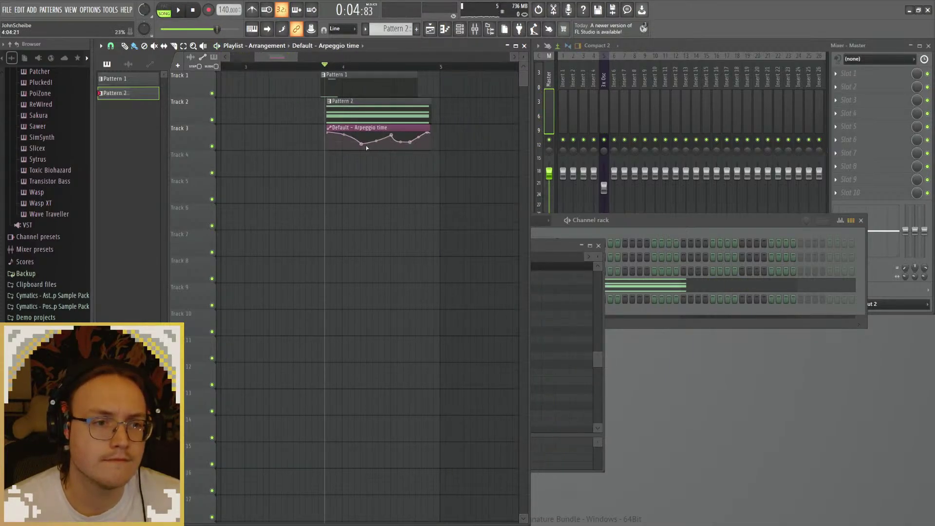
key(space)
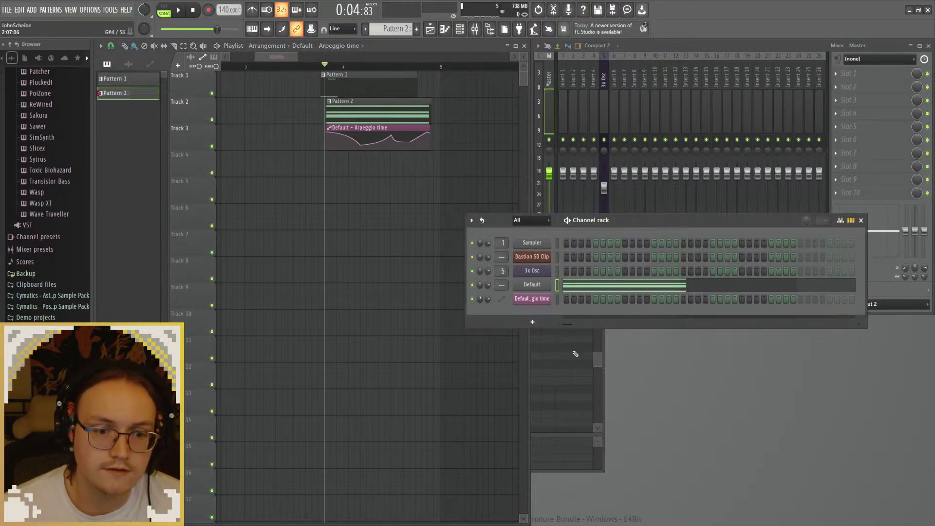
Step: Open the Bastion SD Clip channel and play the arpeggio section twice
click(532, 256)
key(space)
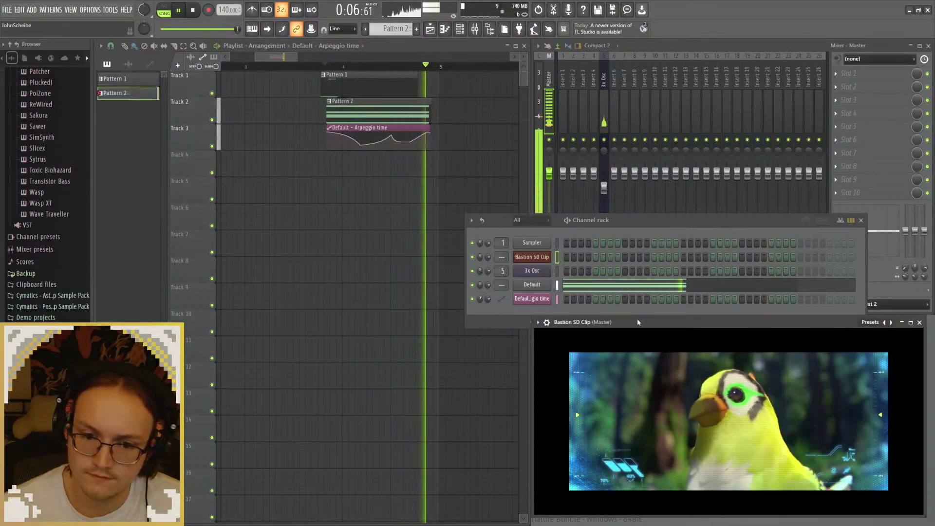
key(space)
key(space)
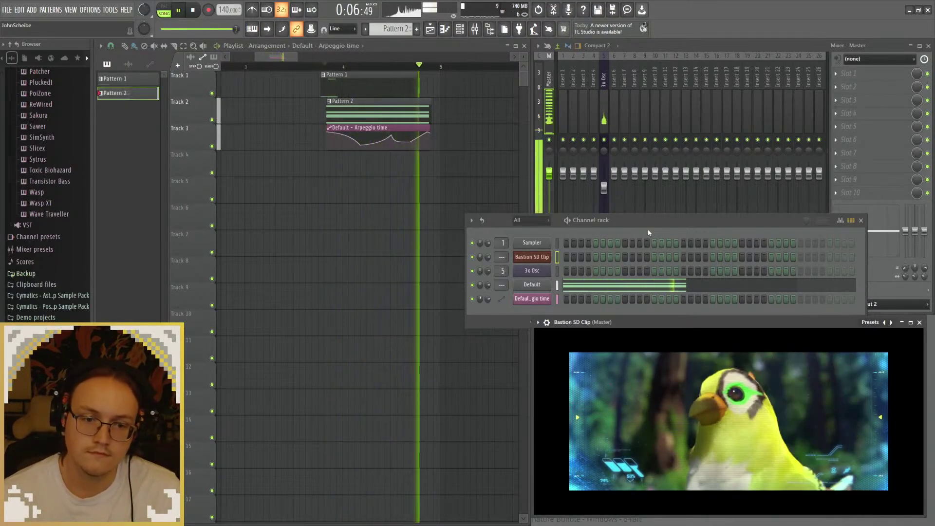
key(space)
Step: Try the up-down (sticky), down and up arpeggio directions on the Default channel while playing the section
click(531, 285)
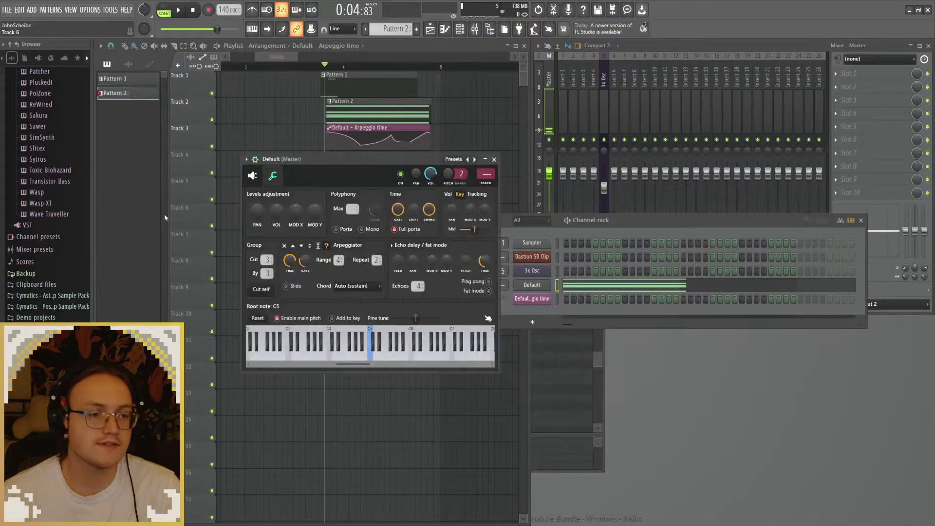
click(319, 246)
key(space)
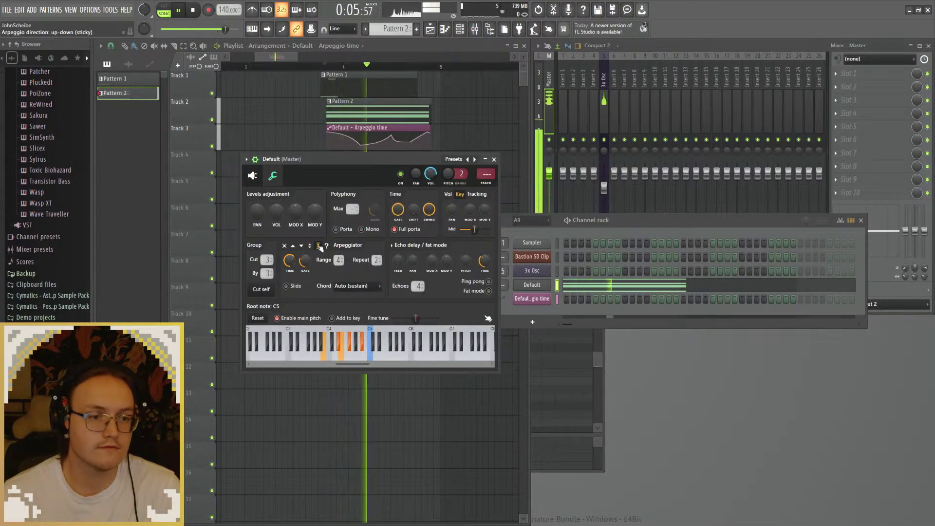
click(311, 246)
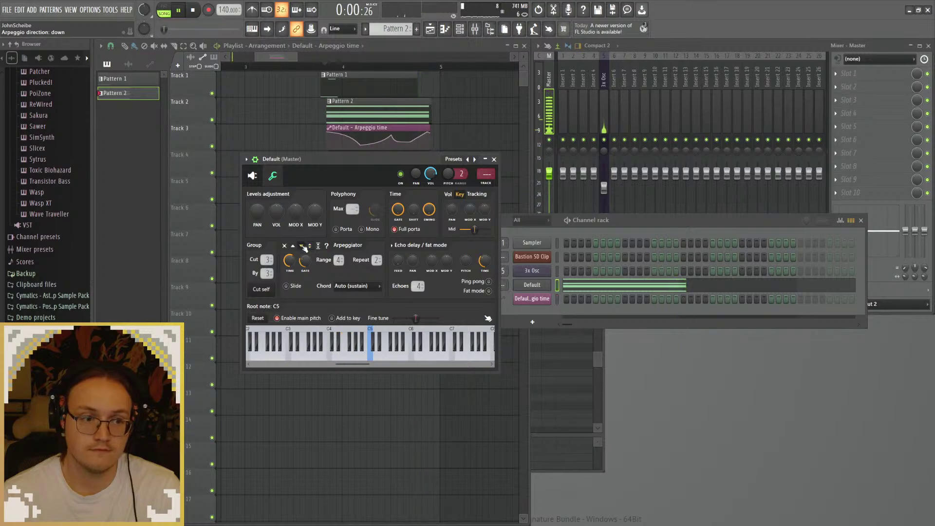
key(space)
click(293, 246)
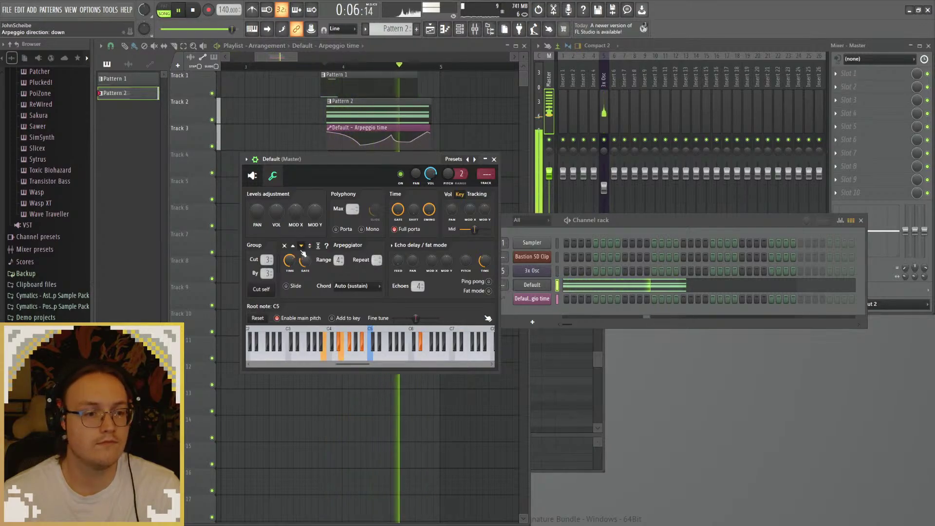
key(space)
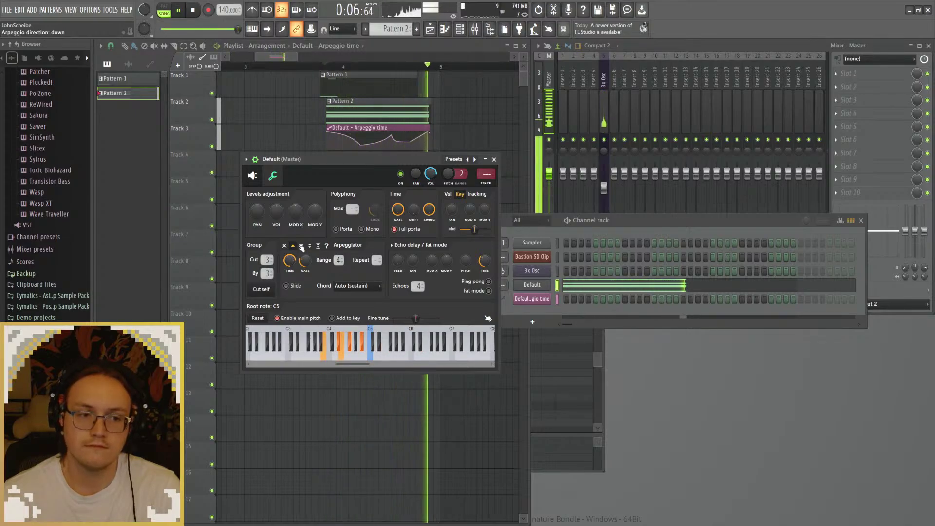
Step: Set the Default channel's arpeggio direction to random, play the section, and close the channel window
key(space)
key(space)
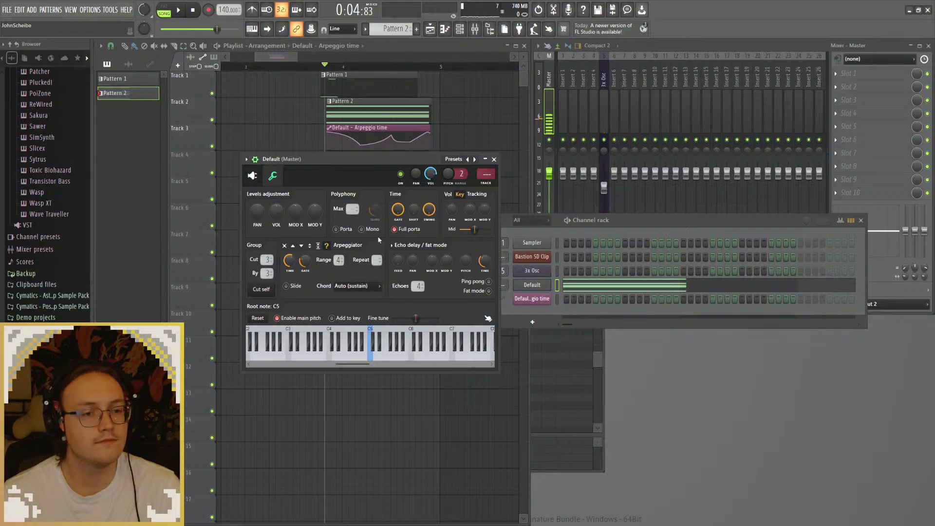
key(space)
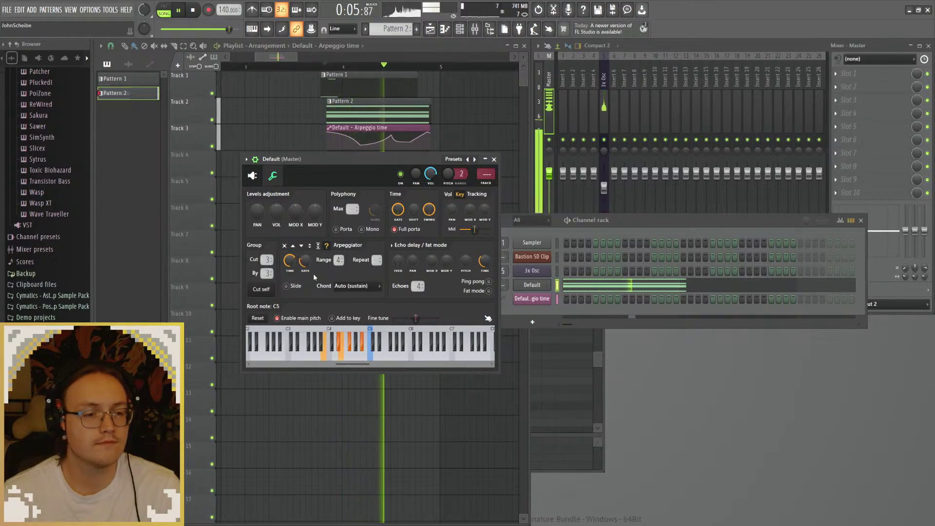
click(494, 159)
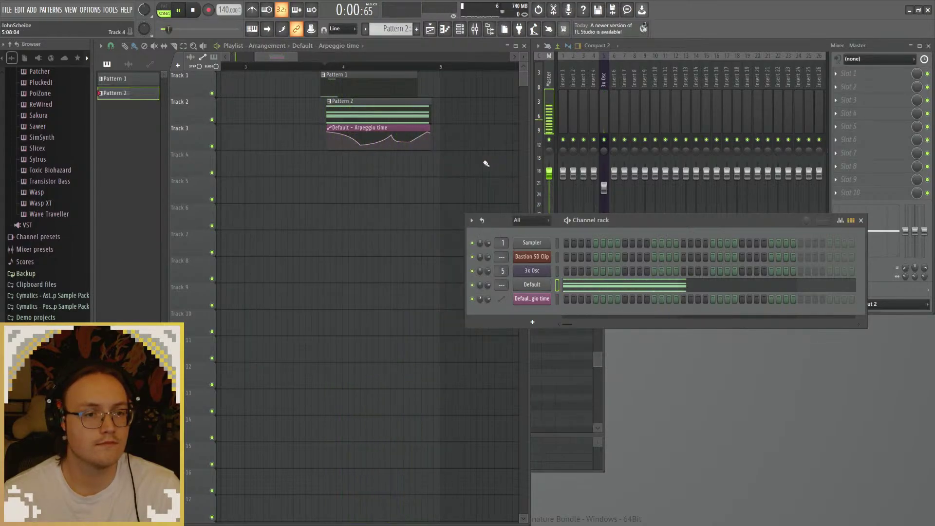
Step: Set the arpeggio time automation's maximum output level to about 93%, close its window, and play the result
double_click(373, 135)
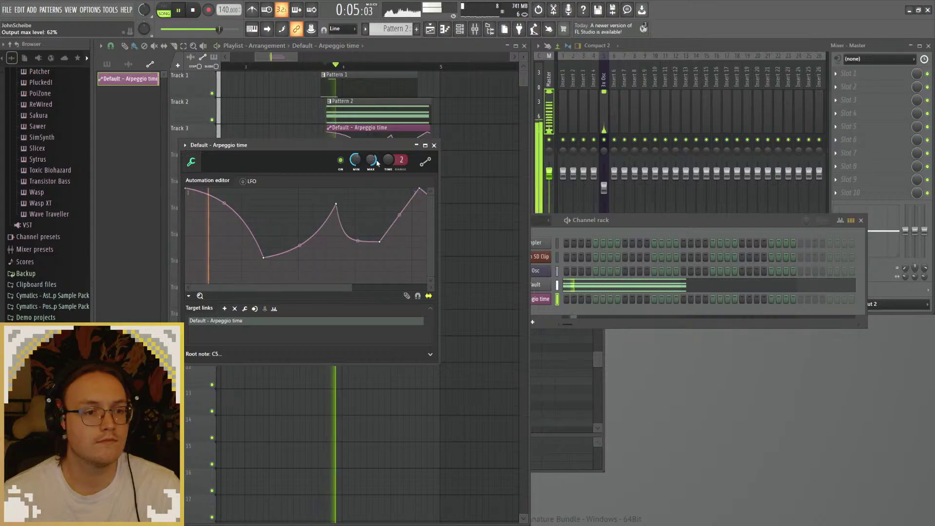
drag(376, 163, 376, 154)
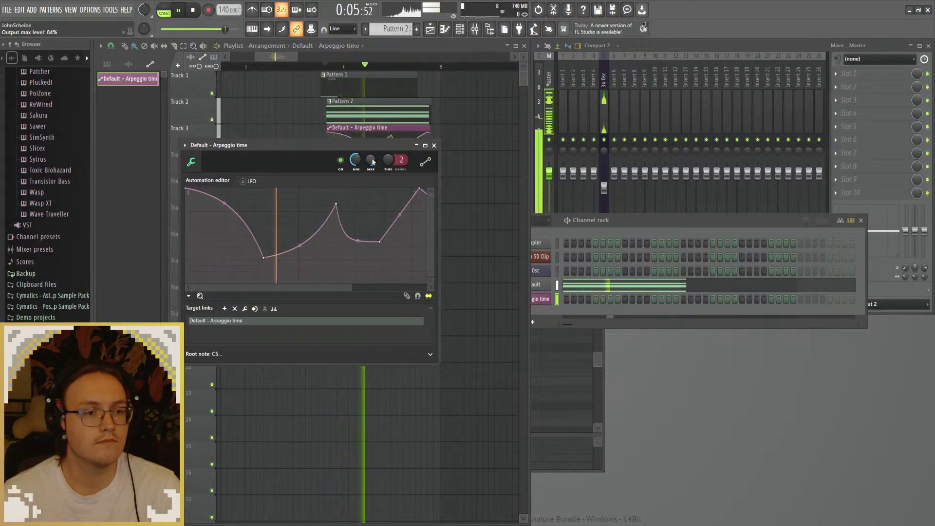
drag(373, 163, 373, 155)
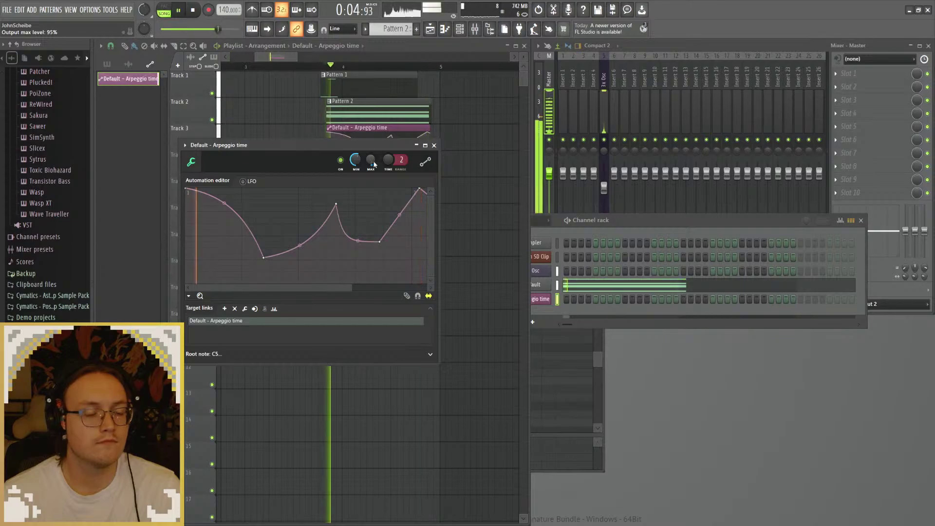
key(space)
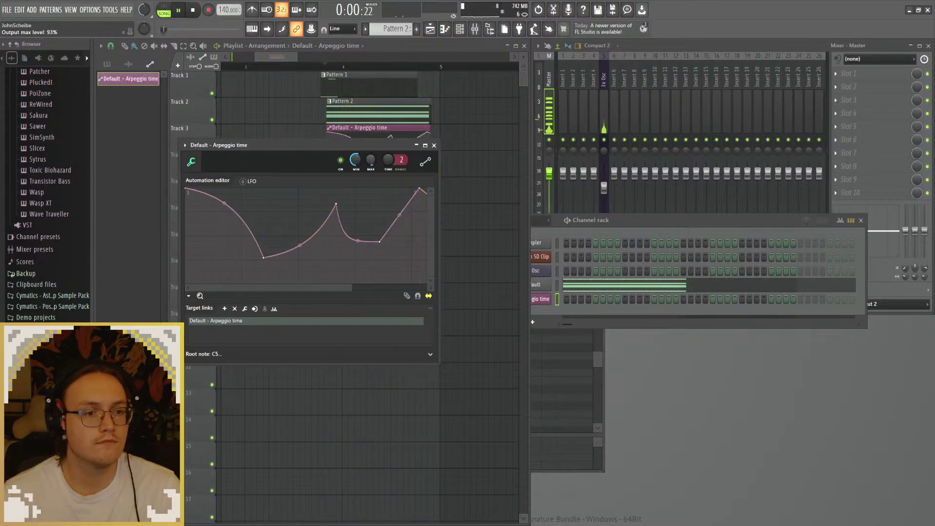
click(434, 145)
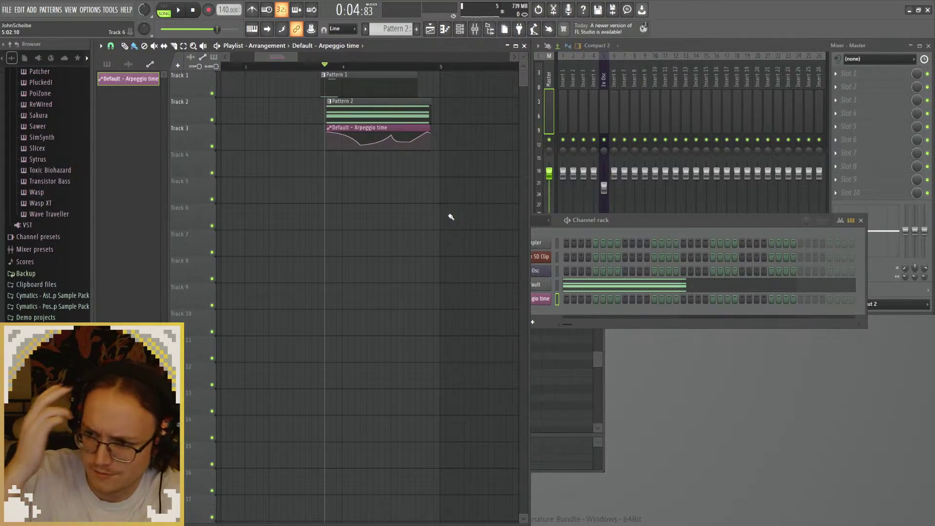
key(space)
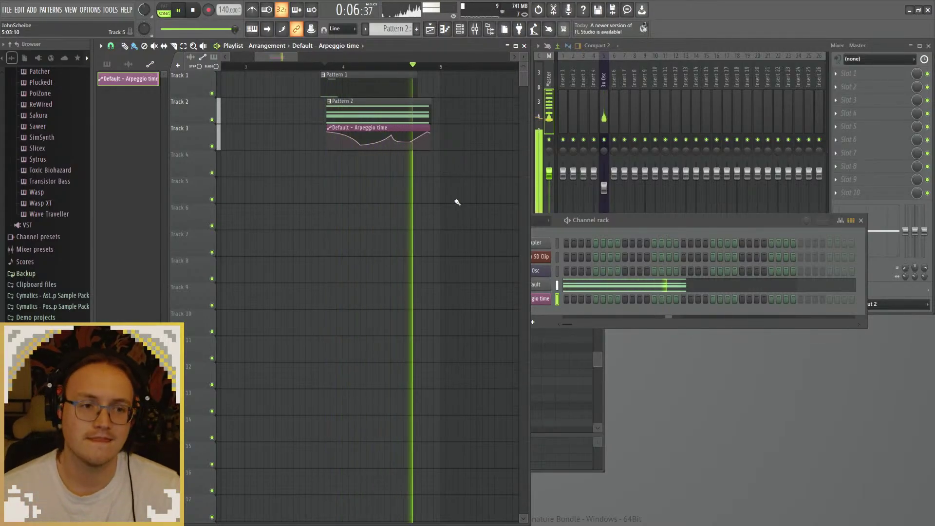
click(662, 221)
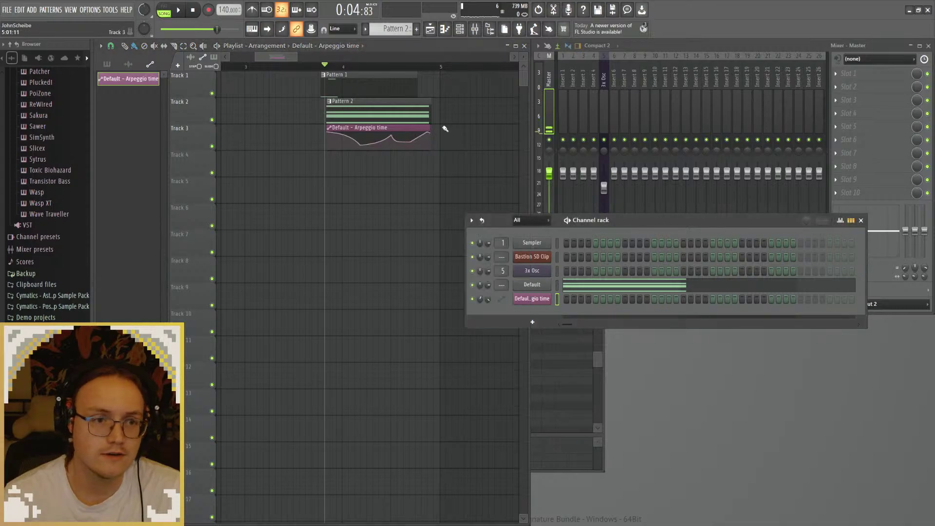
Step: Extend all the chord notes in Pattern 2 to almost the middle of bar 2
double_click(378, 103)
scroll(501, 313, up, 1)
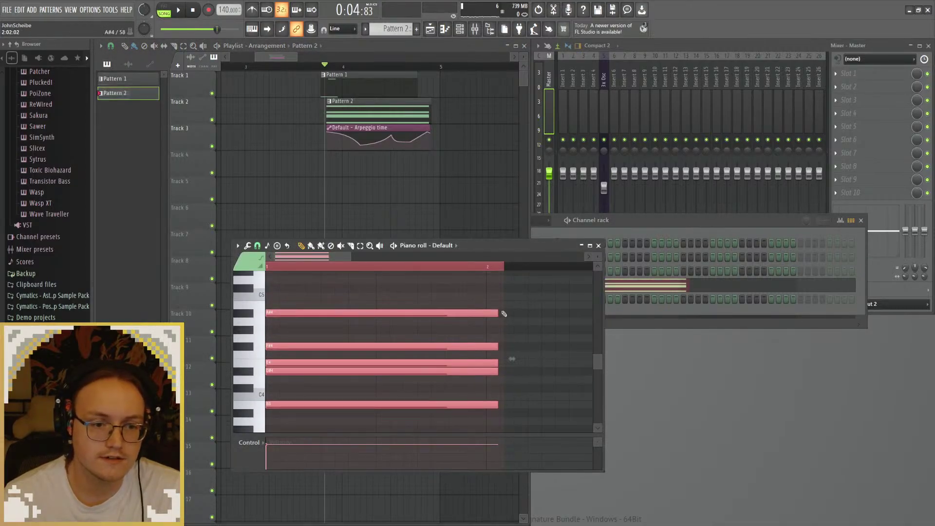
drag(499, 313, 551, 315)
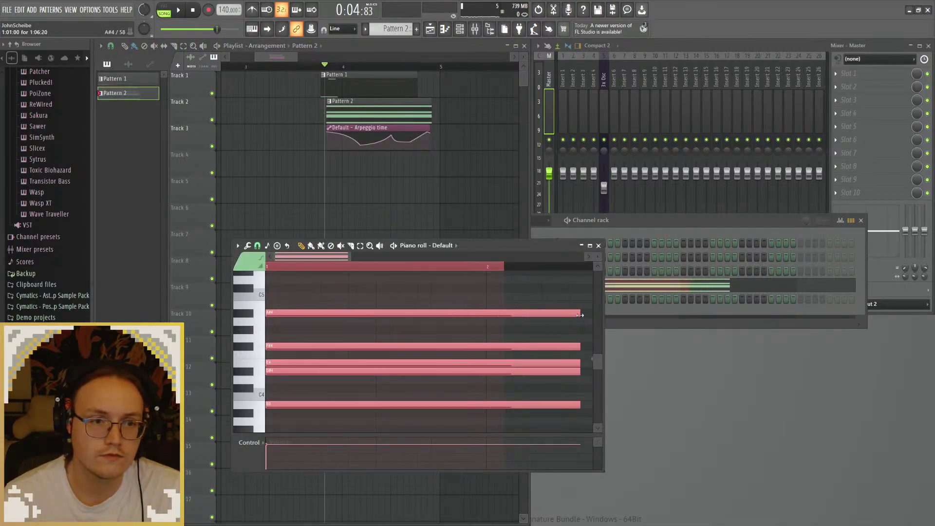
Step: Lengthen the arpeggio time automation clip and the Pattern 2 clip past bar 5, curving the automation's new end downward, and play the section
drag(427, 129, 475, 130)
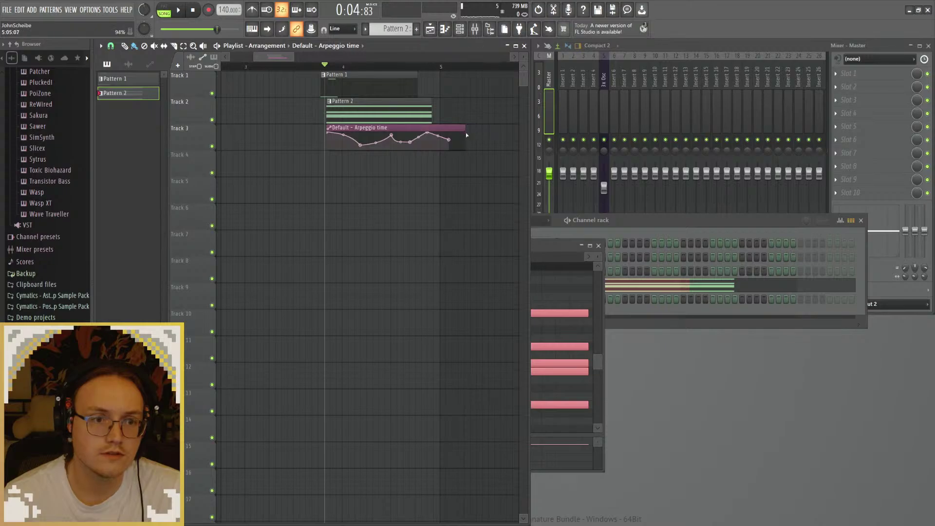
key(space)
drag(432, 103, 469, 147)
key(space)
key(space)
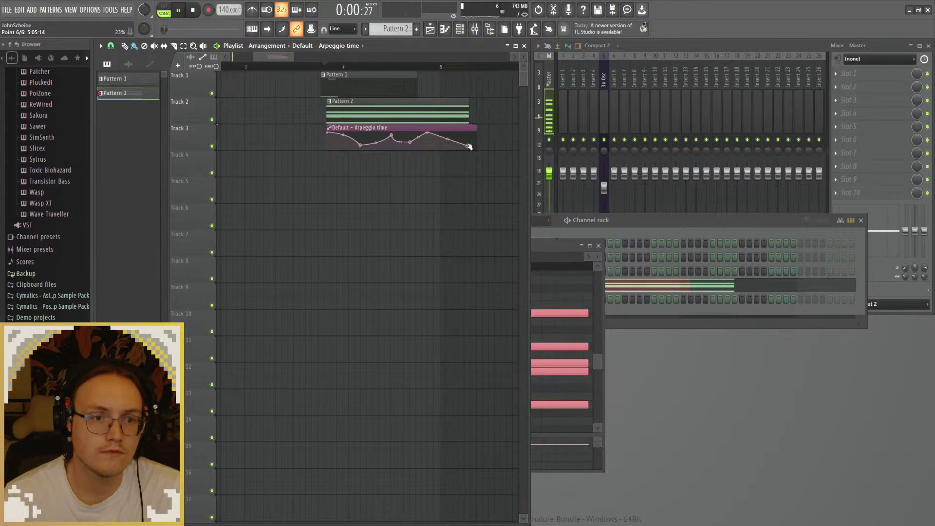
key(space)
drag(458, 146, 447, 133)
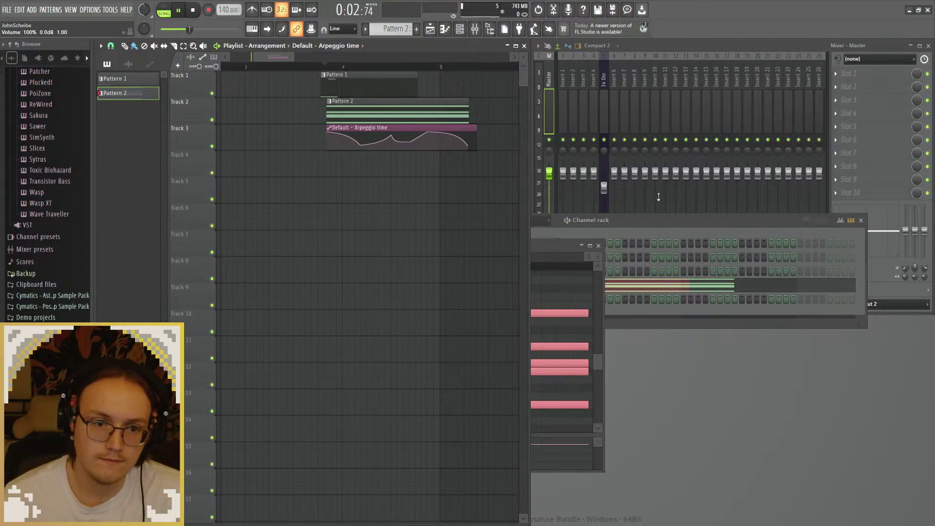
key(space)
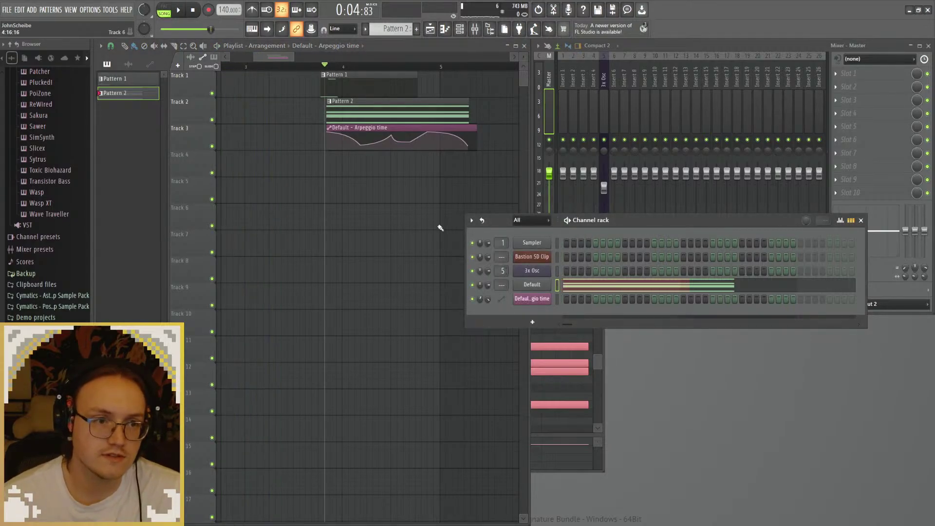
Step: Open the Default channel's Sytrus matrix and adjust the operator 3 to 2 and operator 2 to 1 frequency modulation while playing the section
click(532, 289)
key(space)
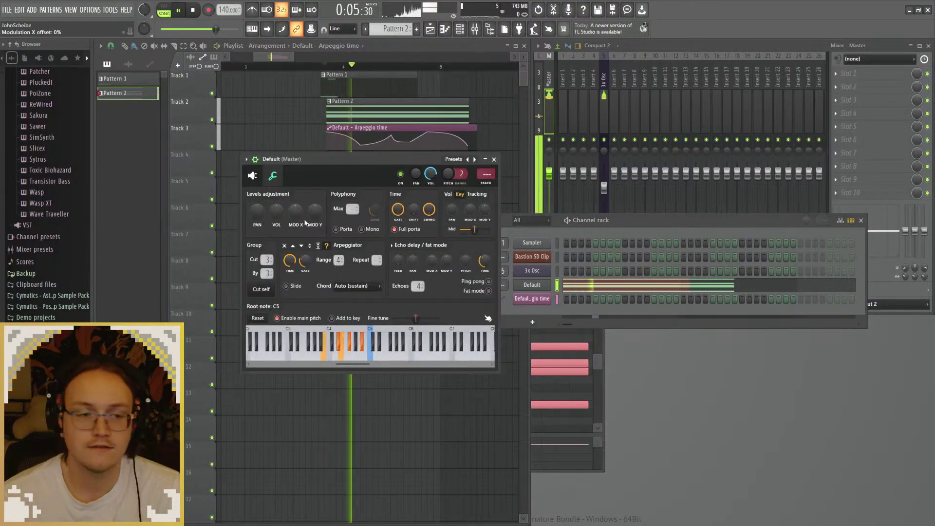
click(252, 177)
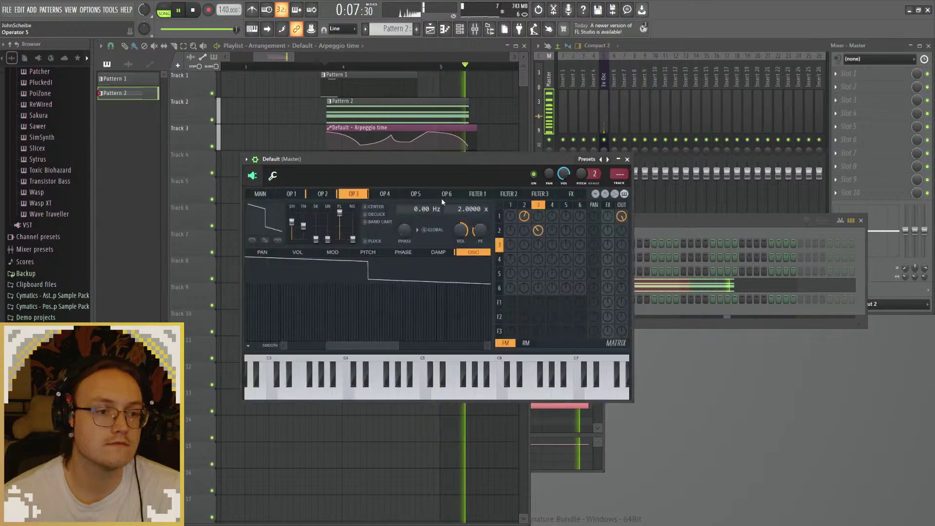
key(space)
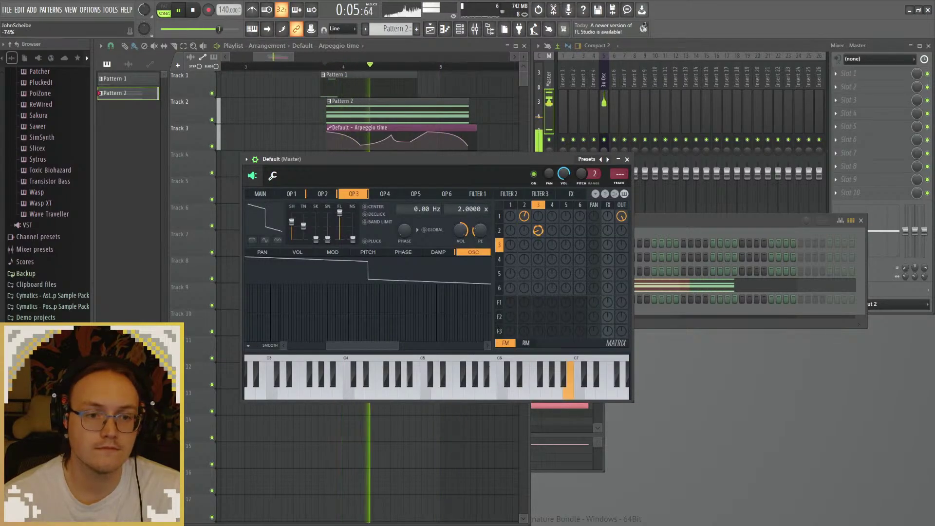
drag(539, 232, 539, 225)
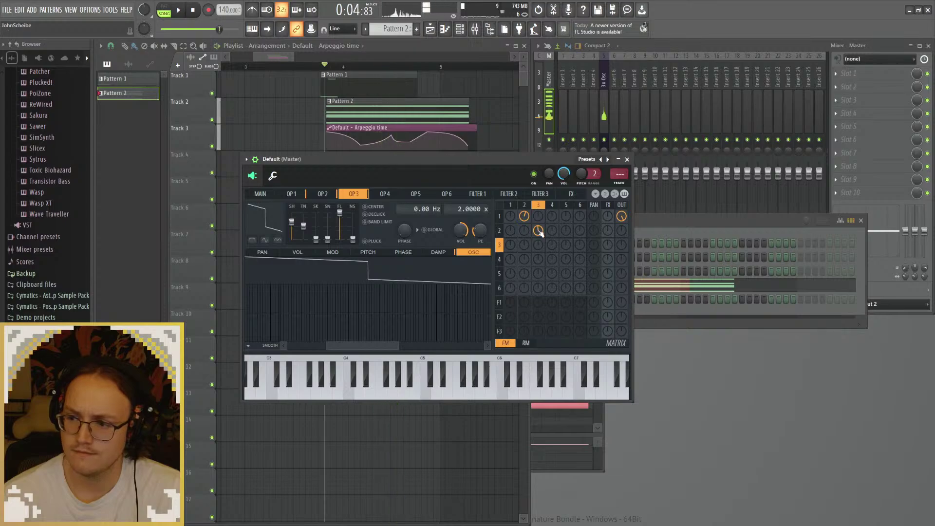
key(space)
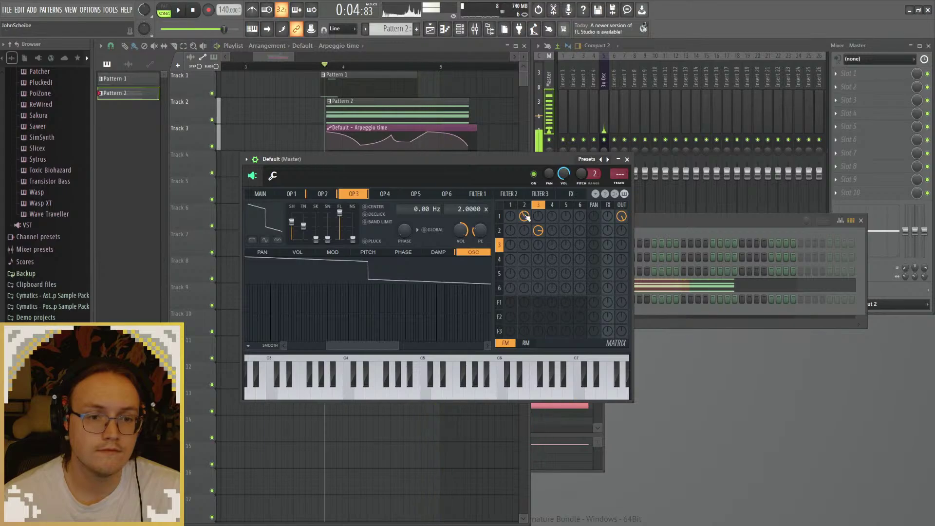
key(space)
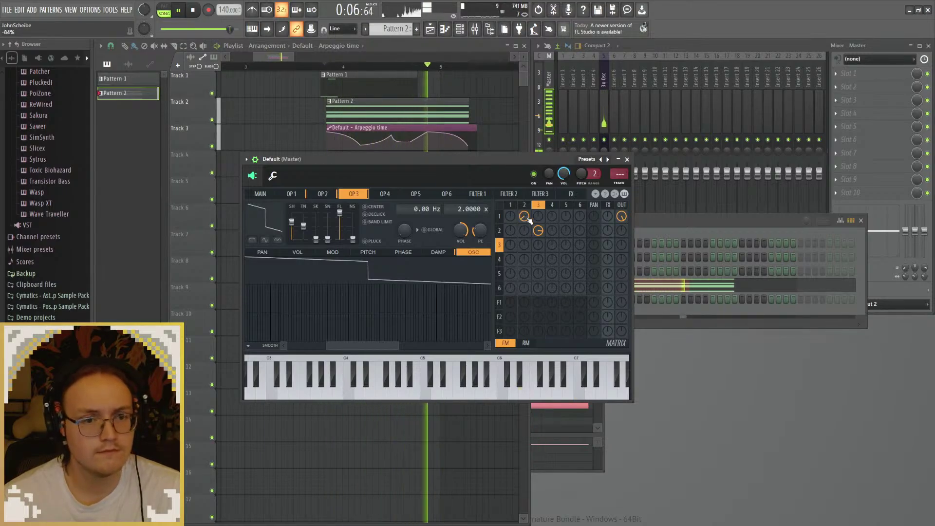
Step: Reshape operator 4's waveform with a shape of about 22% and a raised SN level
click(553, 211)
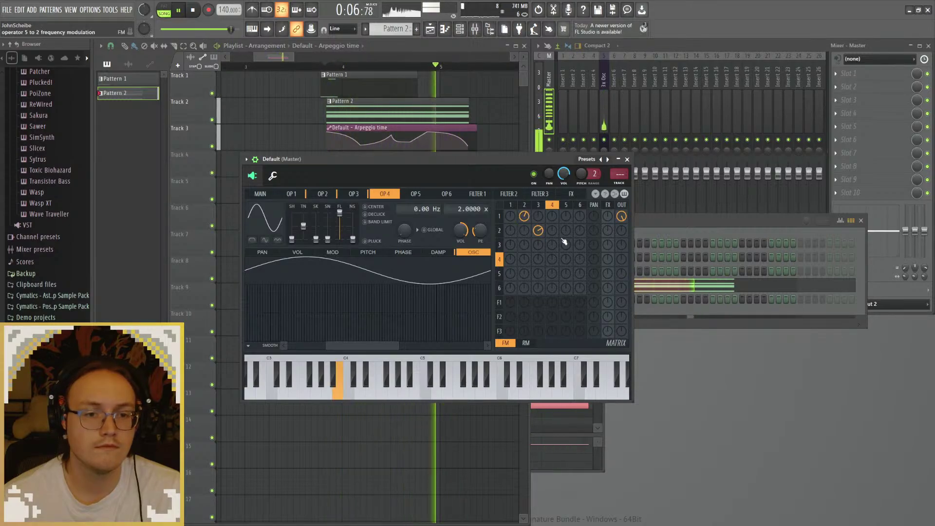
click(276, 219)
drag(276, 219, 277, 195)
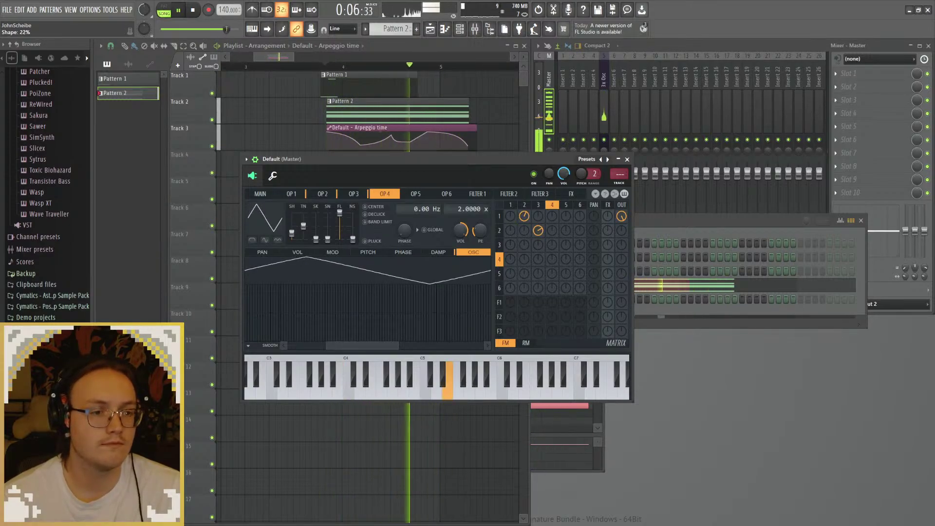
key(space)
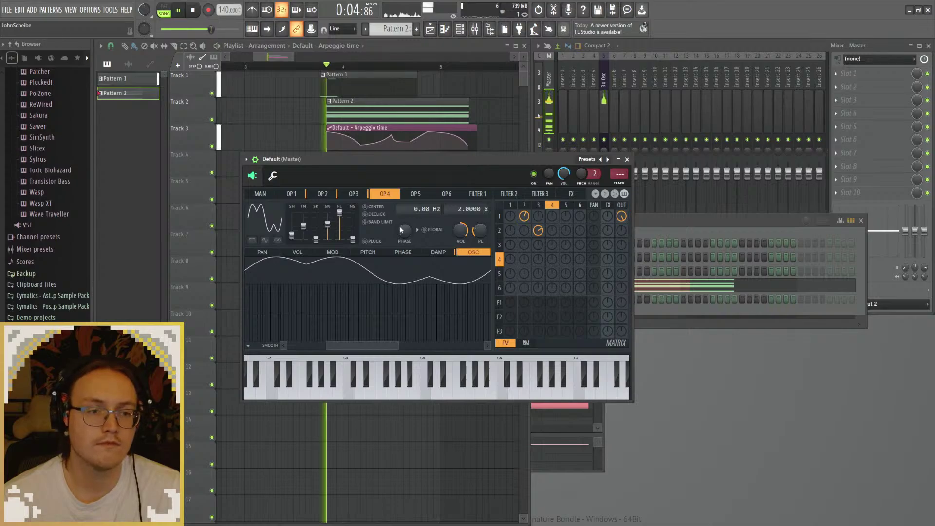
Step: Set operator 4's frequency ratio to 4.0000x and let it frequency-modulate operators 2 and 1
scroll(469, 209, up, 1)
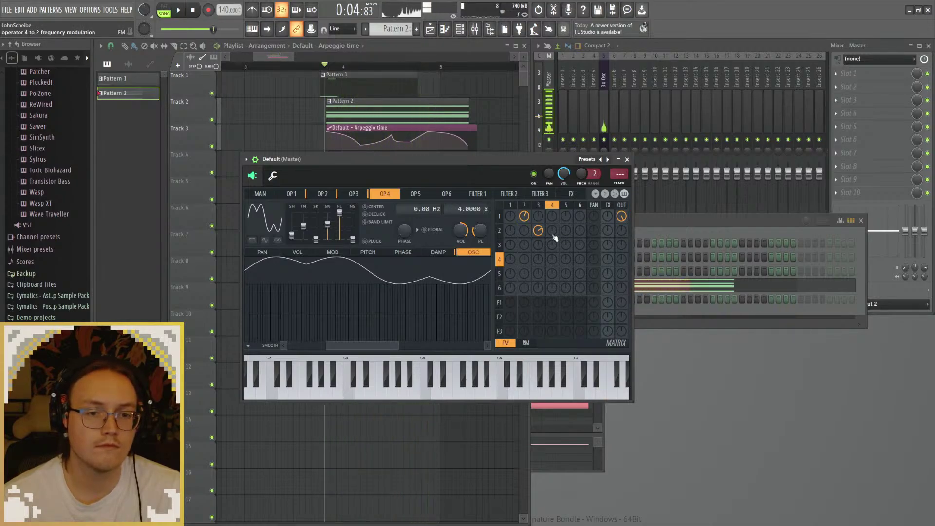
drag(552, 231, 554, 234)
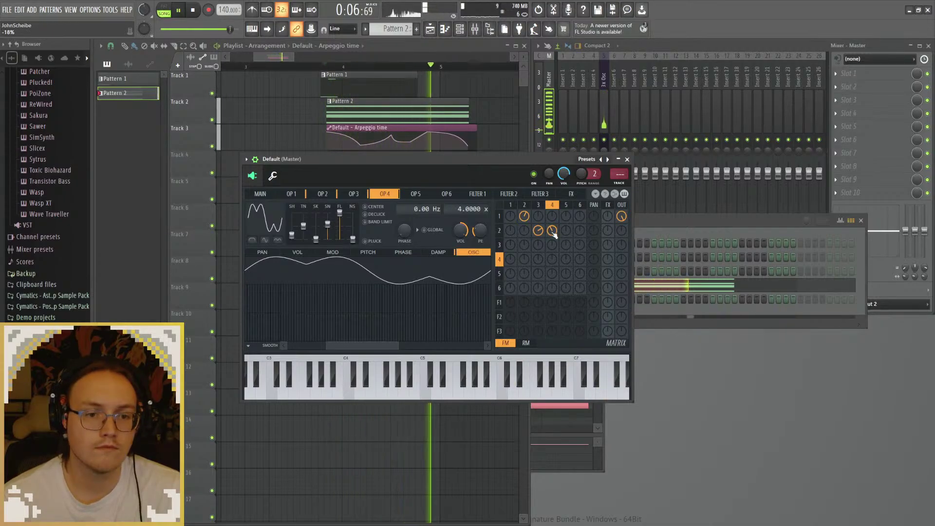
drag(552, 215, 555, 217)
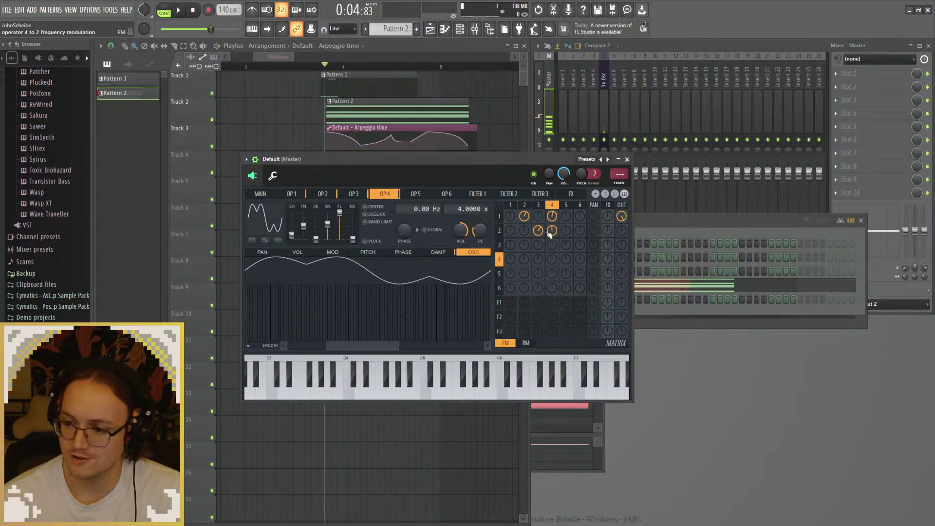
Step: Set the Default channel's arpeggiator range to 3, play the section, and close the channel window
click(272, 175)
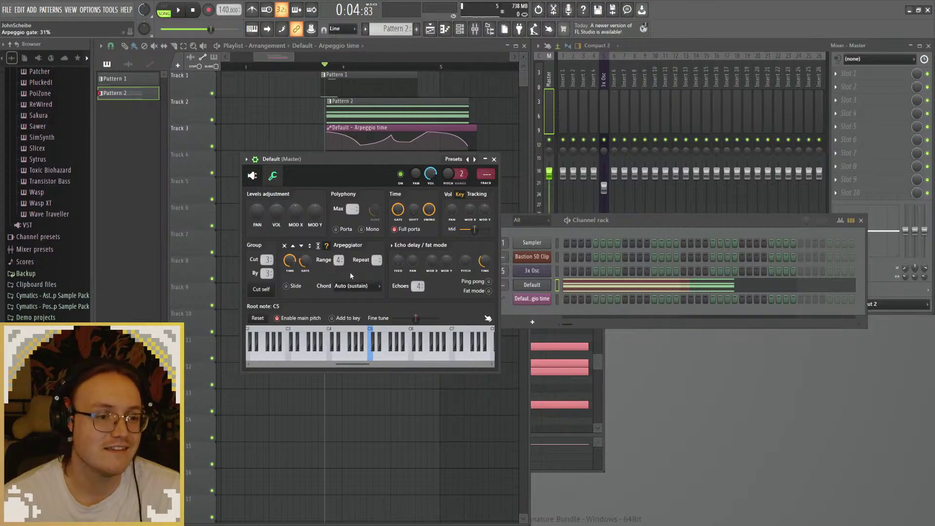
key(space)
key(space)
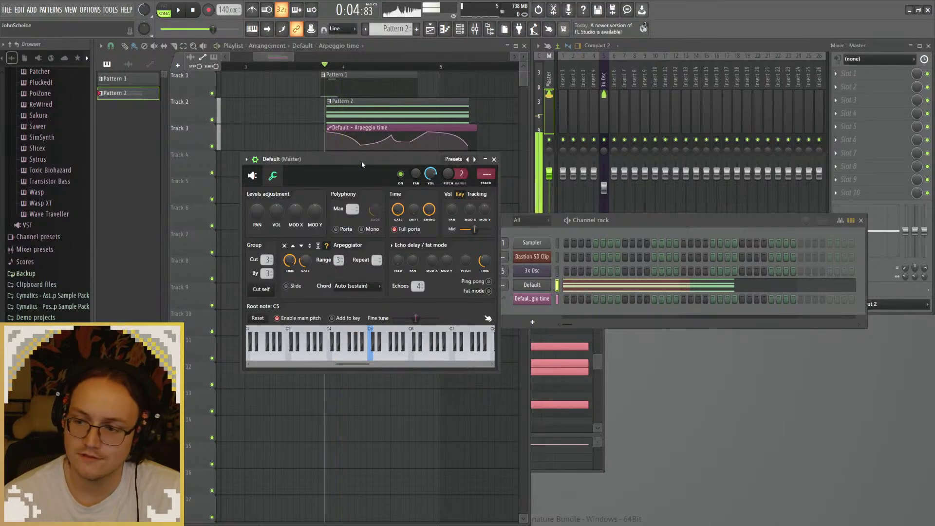
key(space)
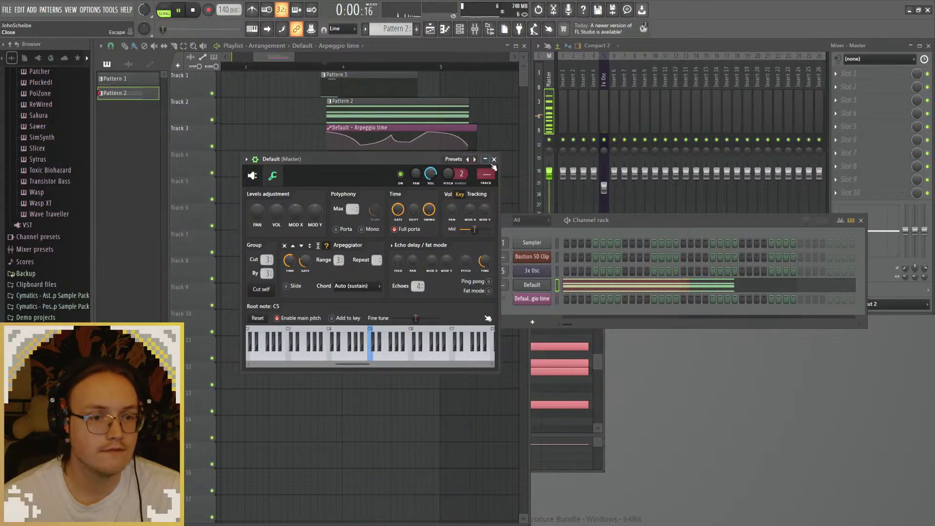
click(493, 159)
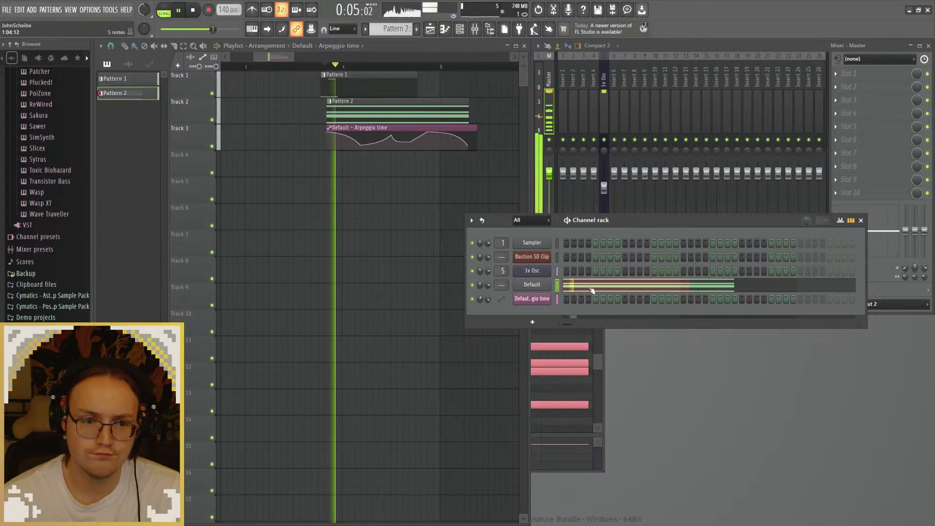
Step: Deselect the Default notes and close the piano roll, and readjust the Sytrus frequency modulation amounts from operators 2 and 4 during playback
click(575, 286)
click(598, 246)
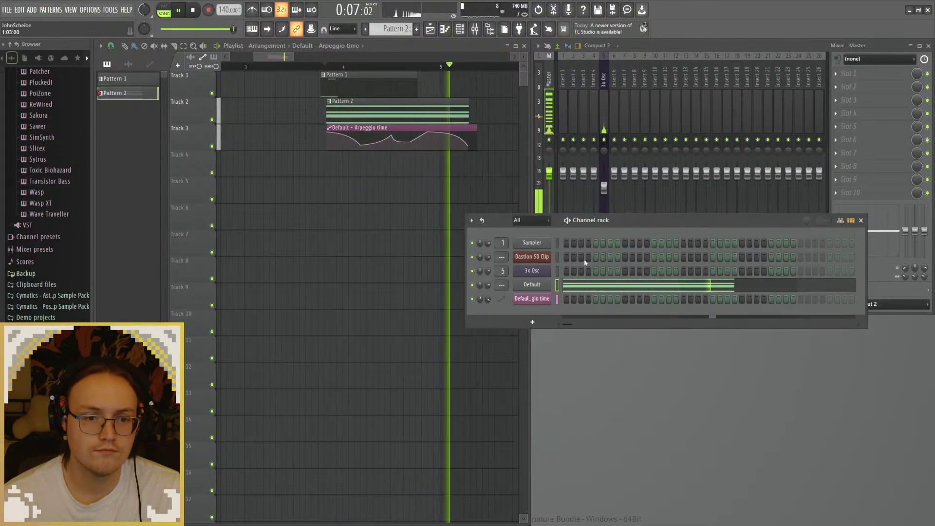
click(531, 285)
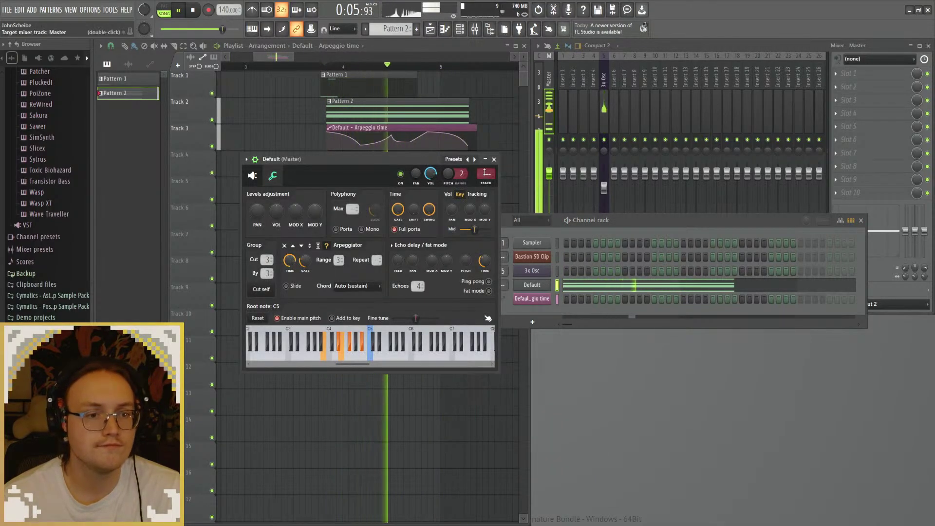
click(252, 176)
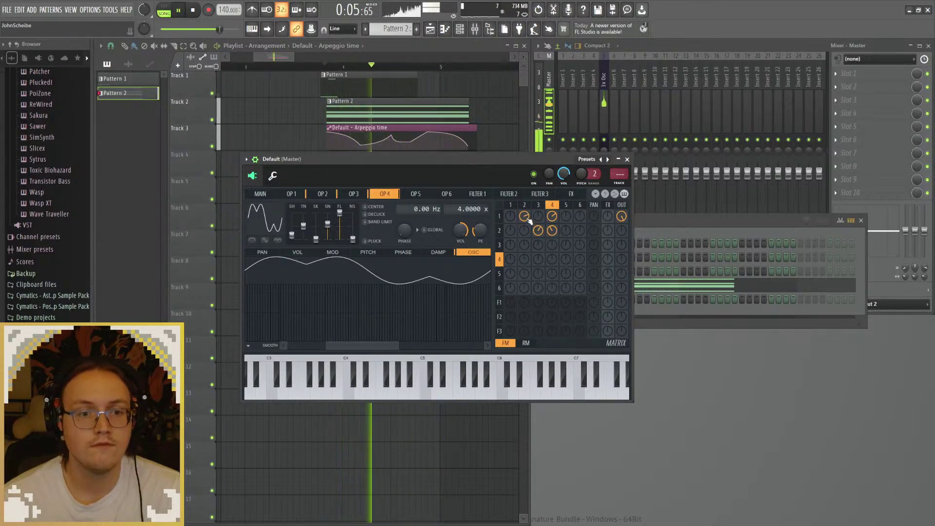
click(626, 158)
scroll(606, 166, down, 5)
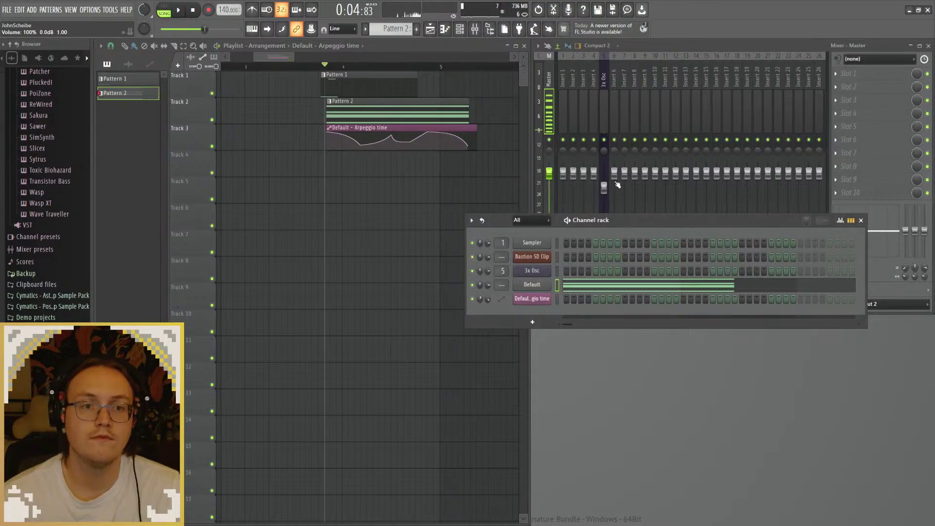
Step: Route the Default channel to mixer insert 6, lower that track's volume, and play the section
key(space)
click(616, 80)
key(ctrl+l)
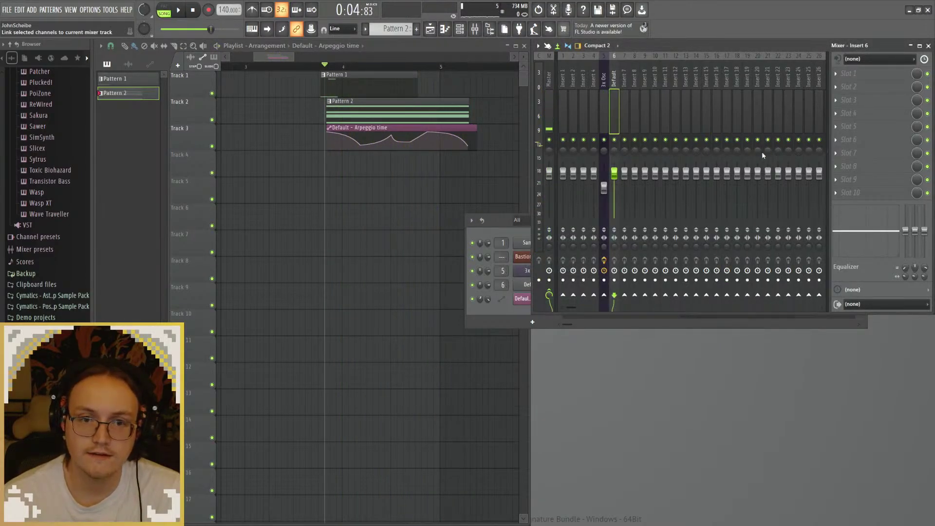
drag(620, 210, 615, 203)
key(space)
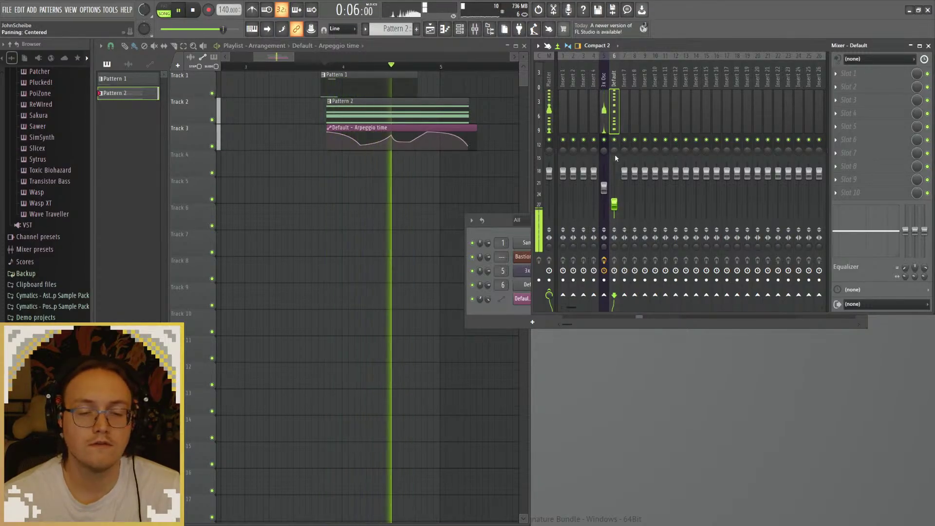
key(space)
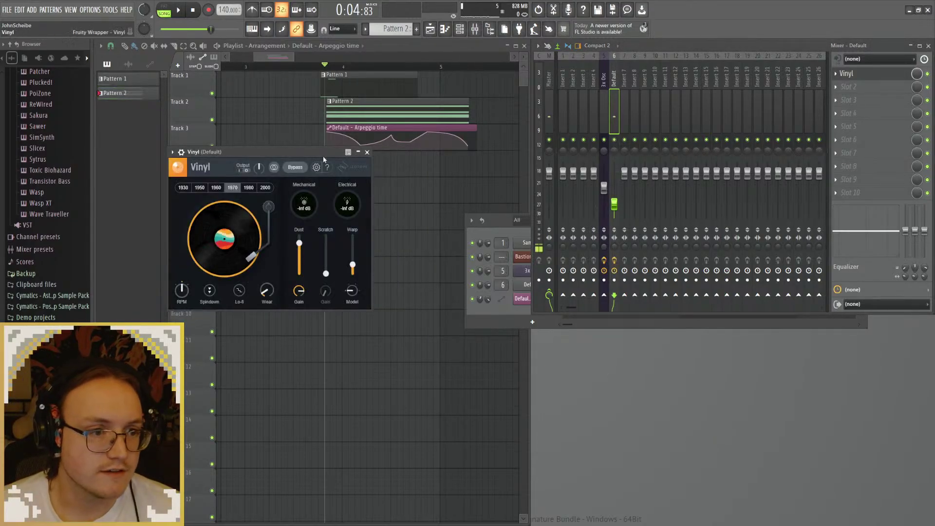
Step: Turn Vinyl's dust all the way down, set its warp depth to about 58%, and change the warp model
key(space)
drag(332, 249, 332, 288)
drag(385, 272, 380, 328)
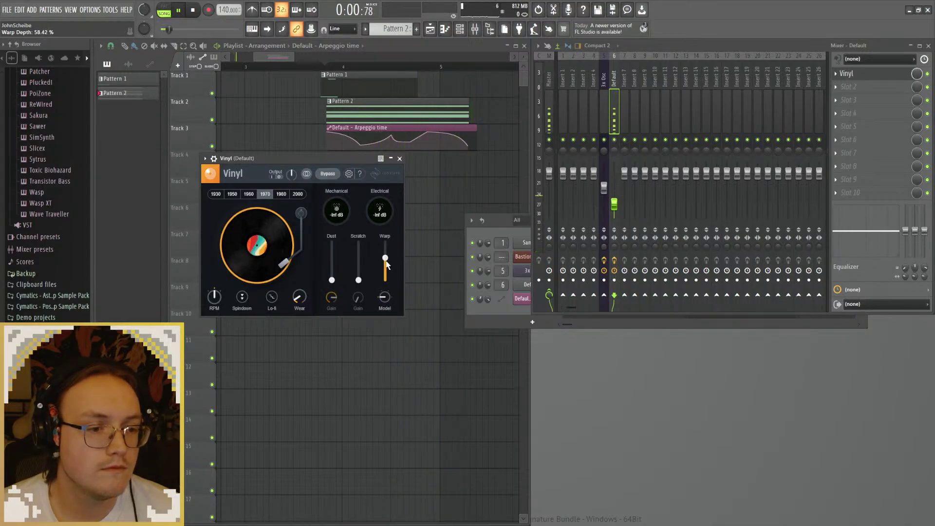
Step: Raise the Default mixer track's volume to slightly below 64% and, after trying a stronger Vinyl warp, lower it to about a third
drag(614, 204, 614, 190)
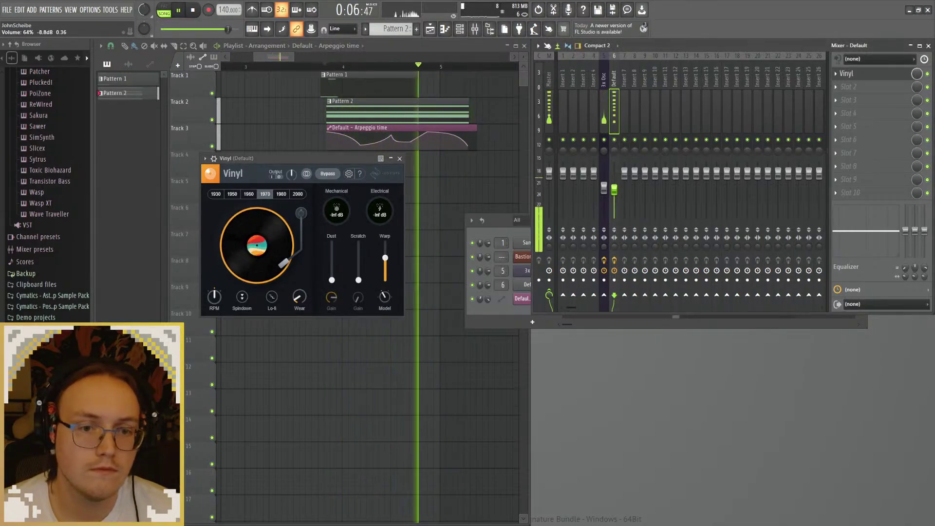
click(385, 250)
key(space)
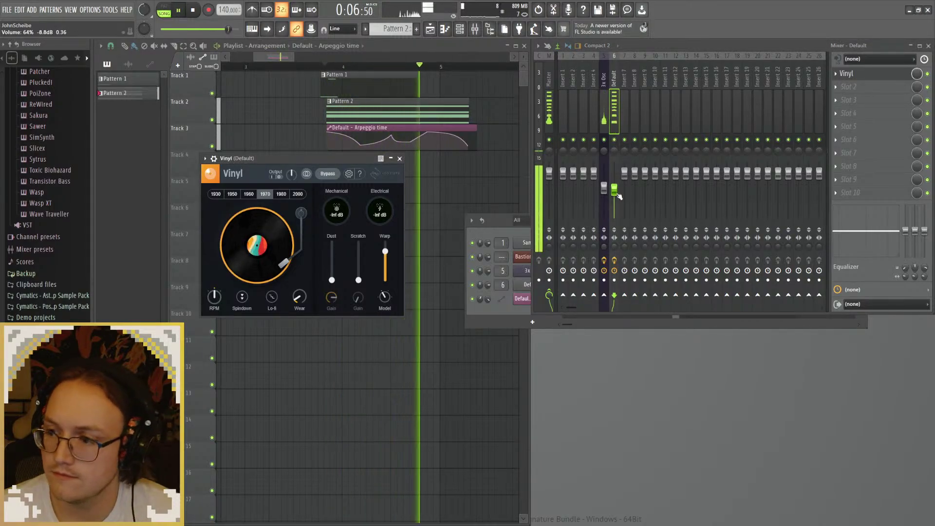
scroll(619, 197, down, 3)
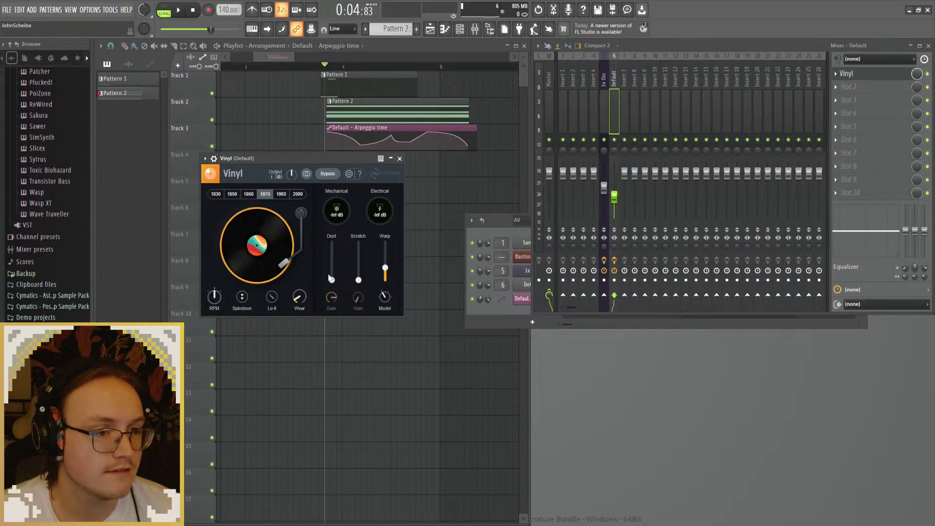
Step: Raise Vinyl's dust and scratch to about two thirds each, with a 10 dB dust gain and an adjusted scratch gain
key(space)
drag(330, 267, 331, 253)
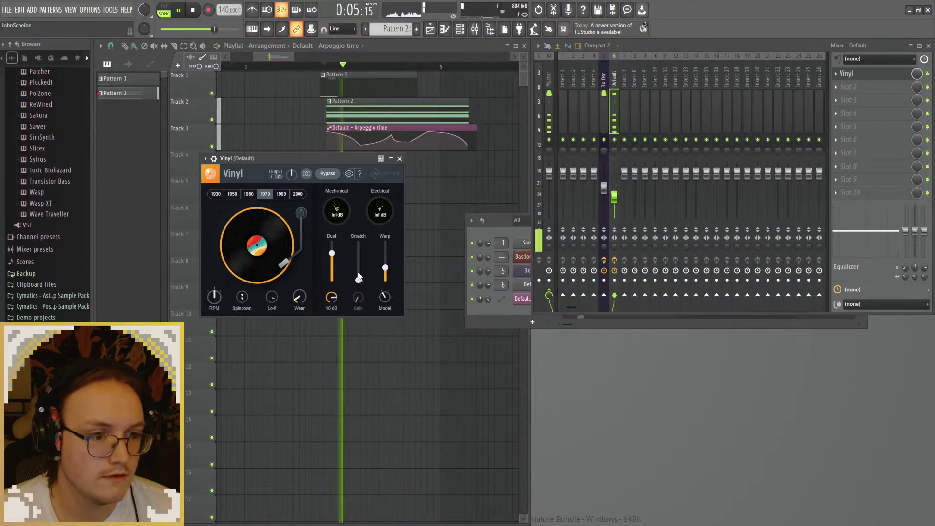
drag(358, 280, 358, 253)
drag(364, 299, 358, 293)
Step: Play the section while setting Vinyl's wear to 38%
key(space)
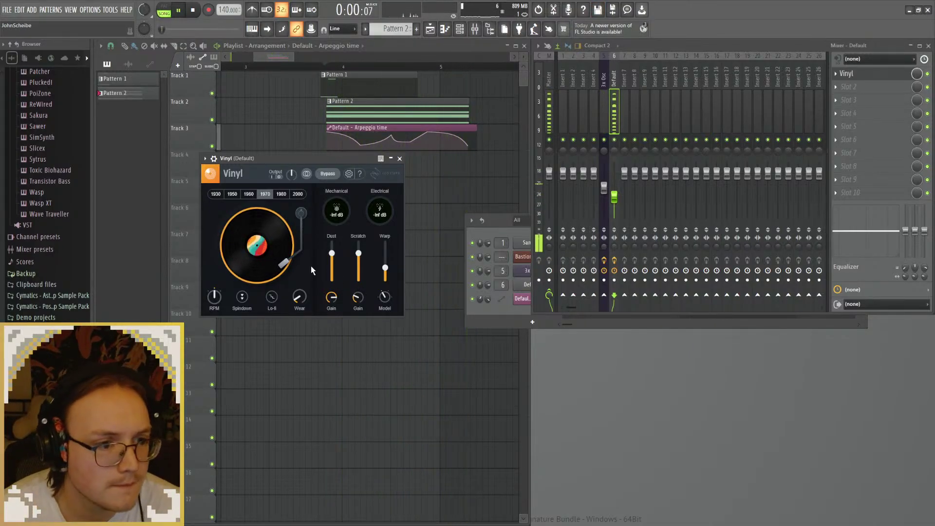
click(271, 298)
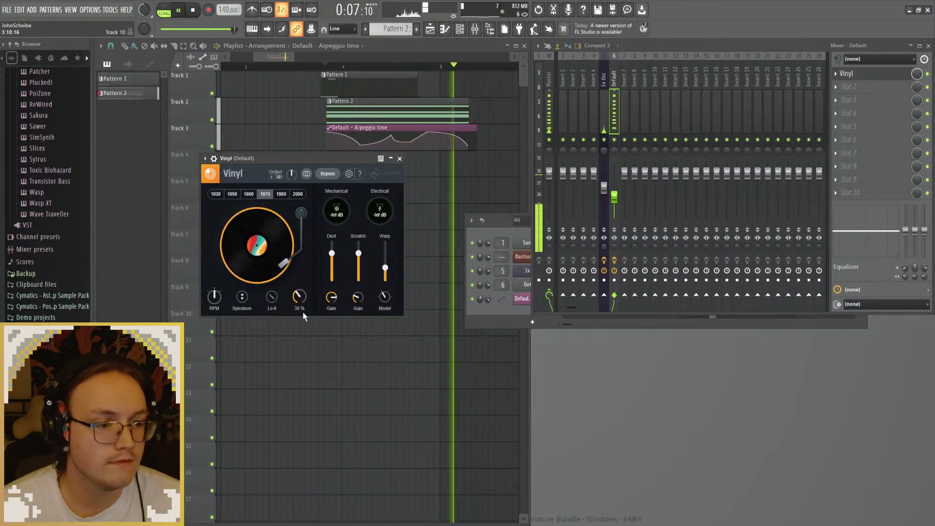
key(space)
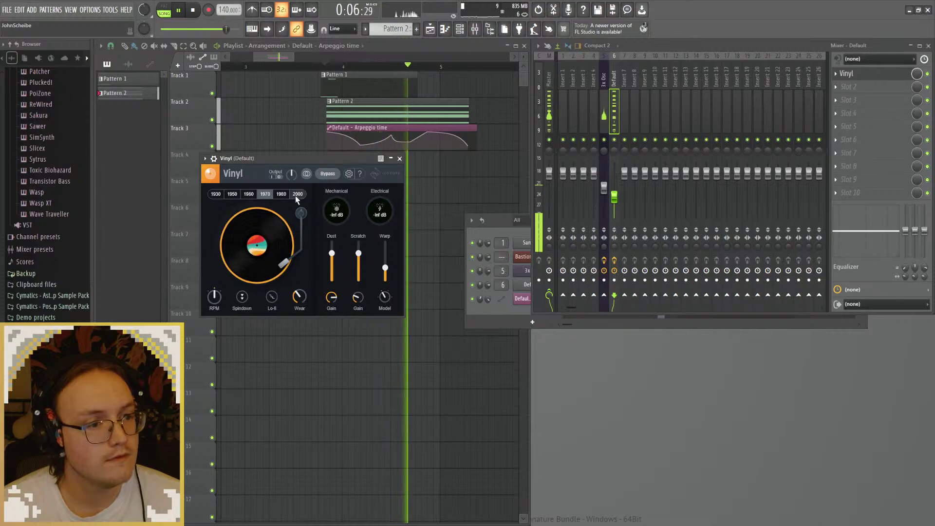
Step: Compare Vinyl's decade settings during playback, leave the year at 1950, and close the effect
click(248, 194)
key(space)
key(space)
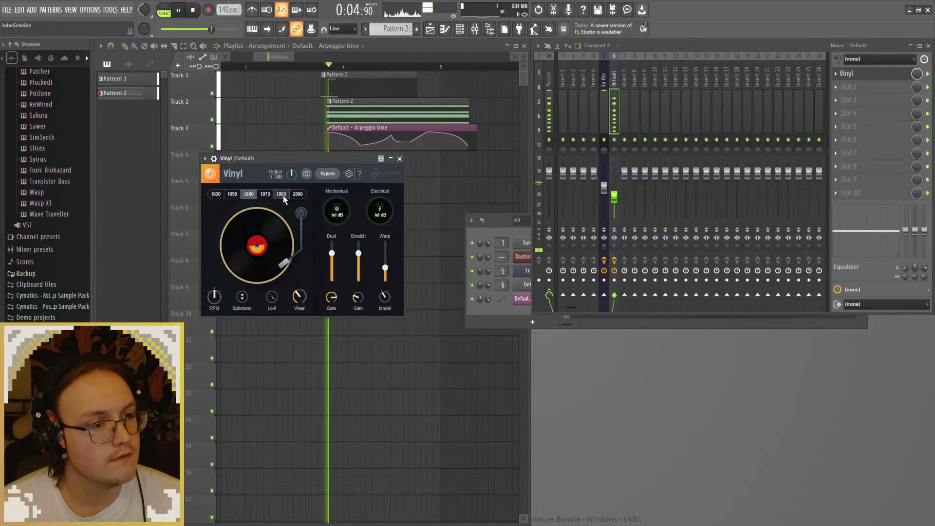
click(232, 194)
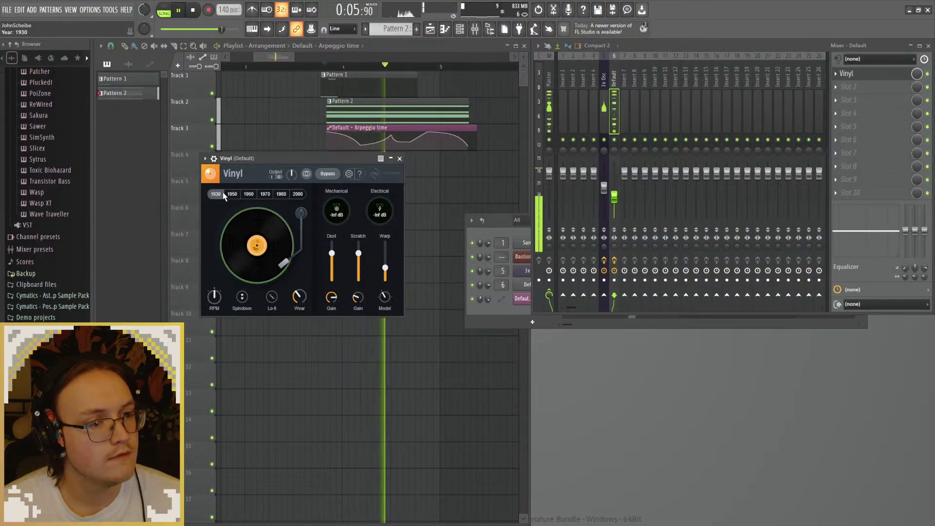
click(297, 194)
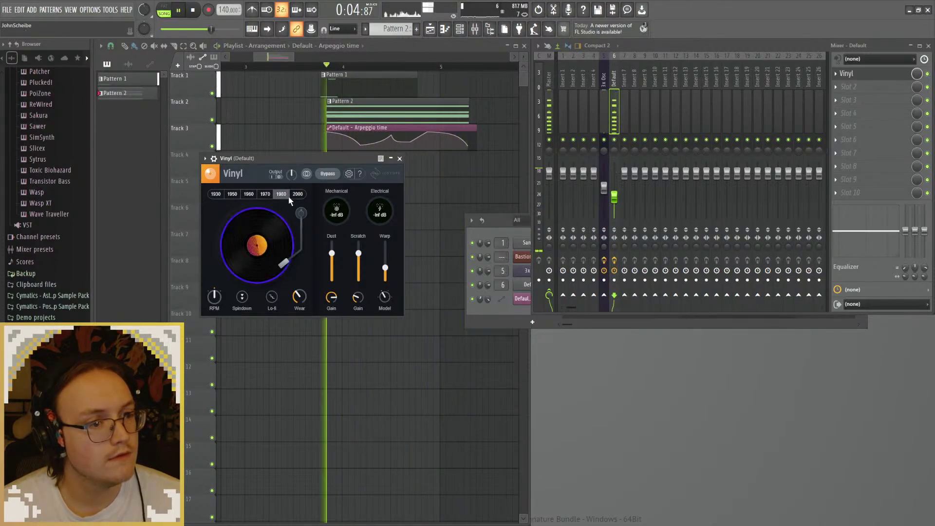
click(238, 195)
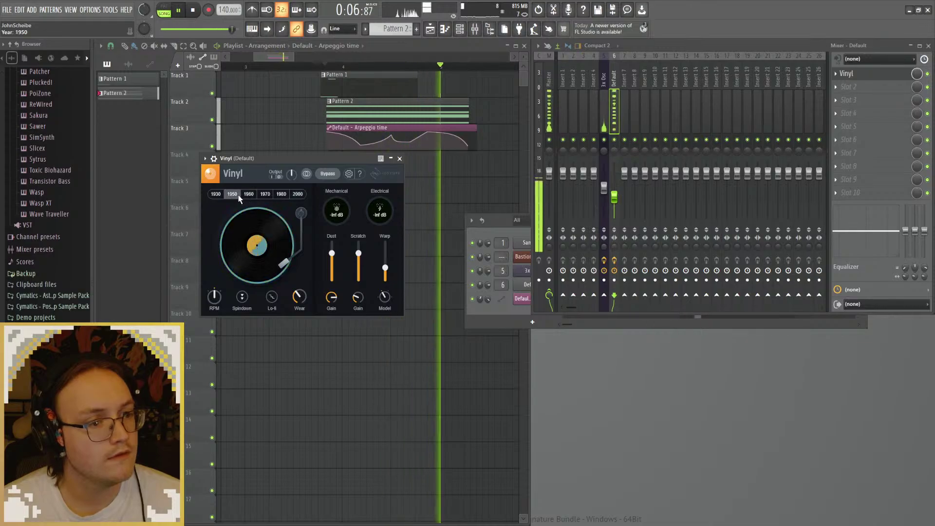
click(400, 158)
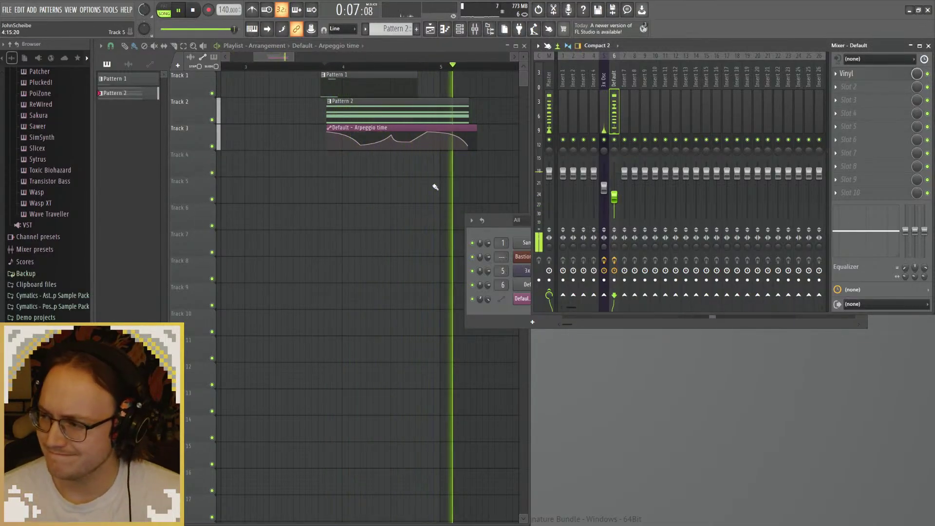
Step: Show the Bastion SD Clip video preview and play the section alongside it
key(space)
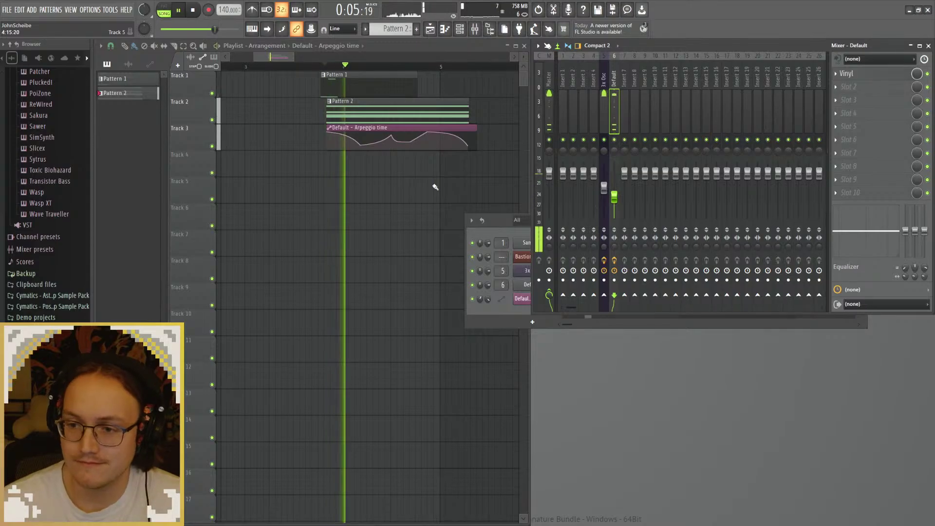
click(523, 257)
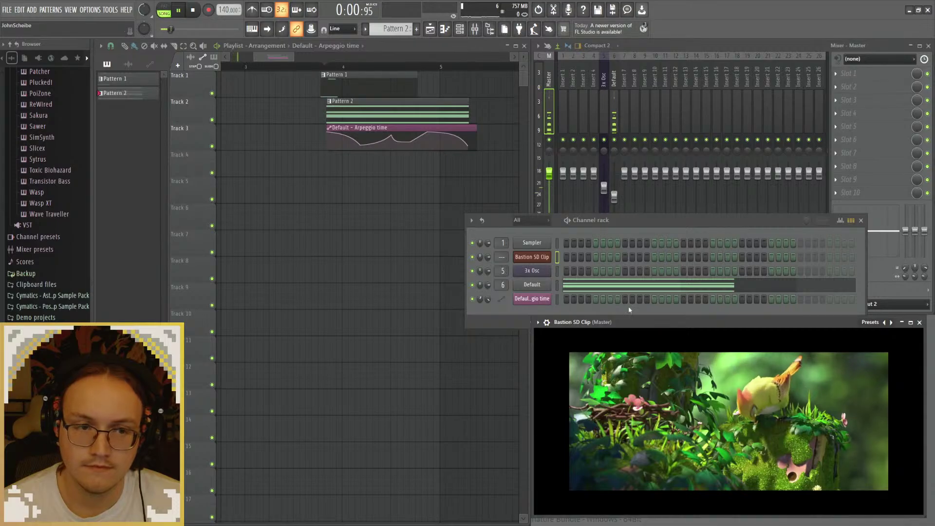
key(space)
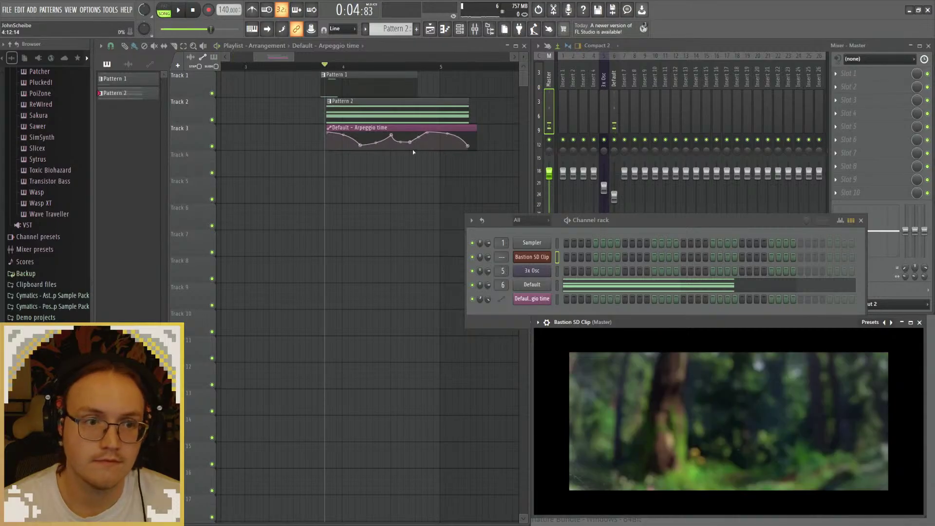
Step: Lengthen all the chord notes in Pattern 2's piano roll slightly and close the piano roll
click(472, 118)
double_click(459, 116)
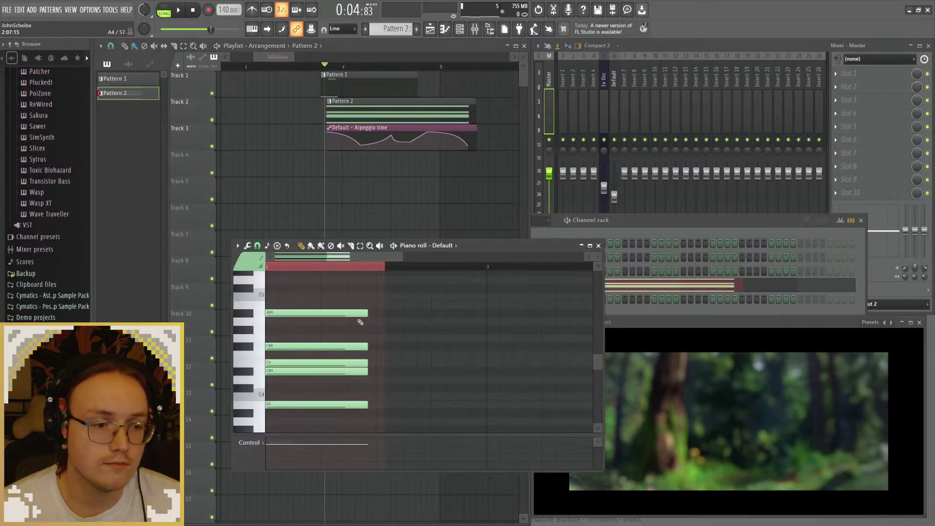
key(ctrl+a)
scroll(362, 341, down, 1)
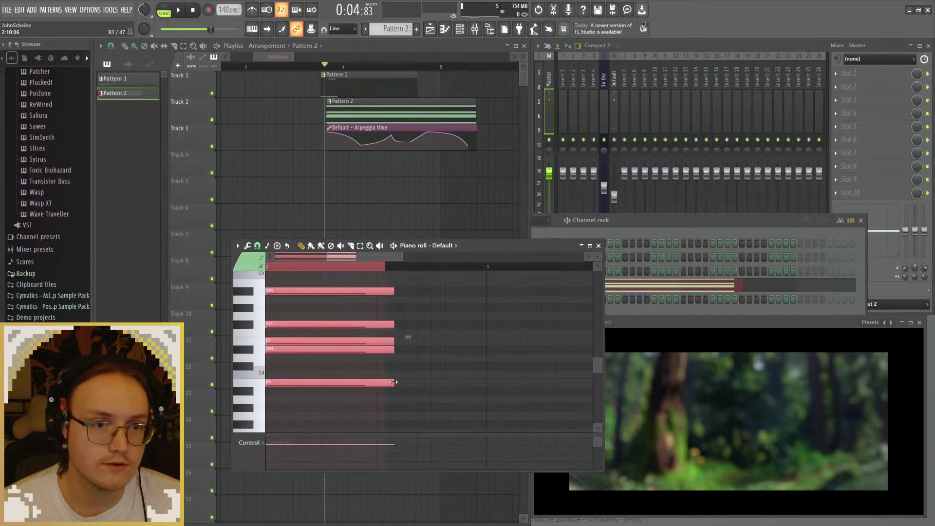
click(600, 246)
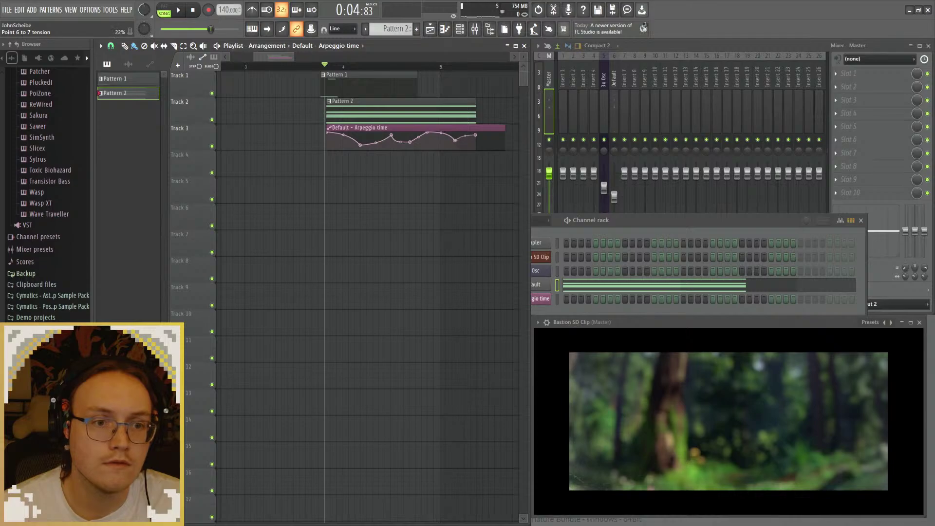
Step: Extend the Arpeggio time automation to cover the longer chord and add deeper dips to its curve, checking it against playback
key(space)
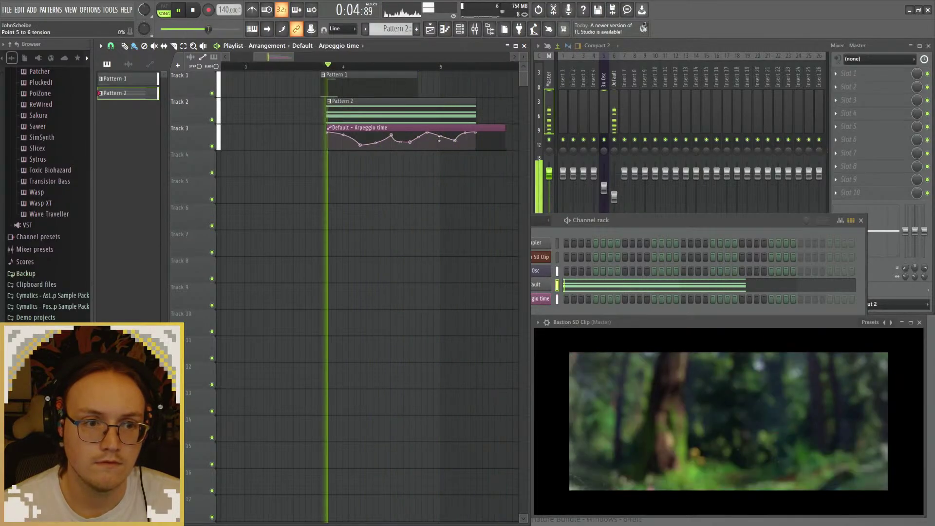
key(space)
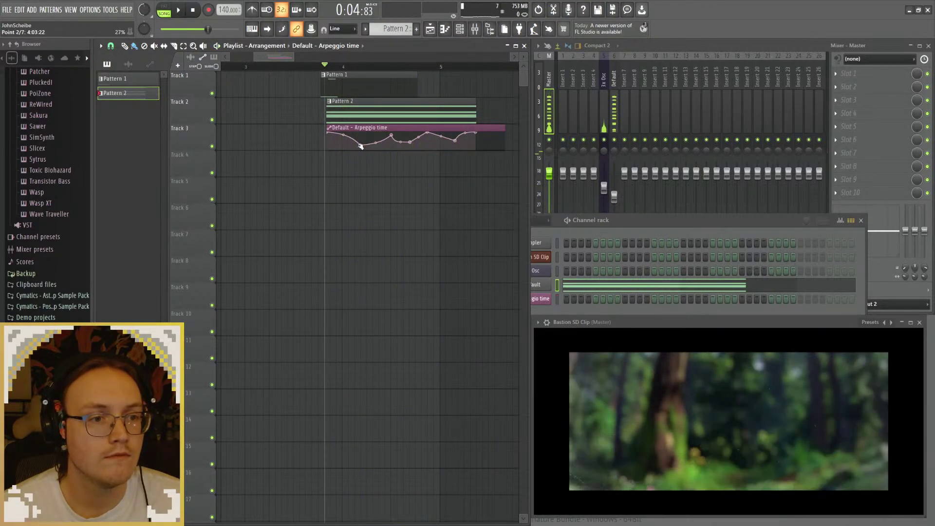
key(space)
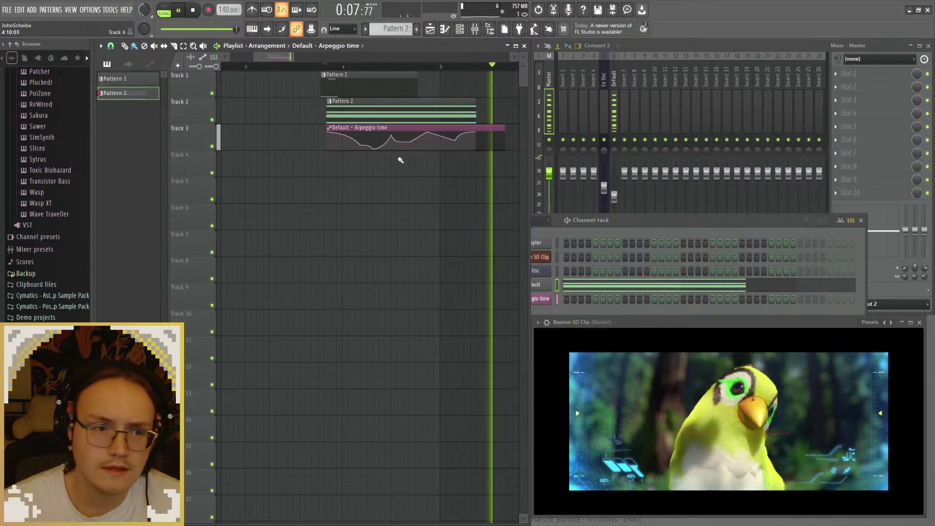
key(space)
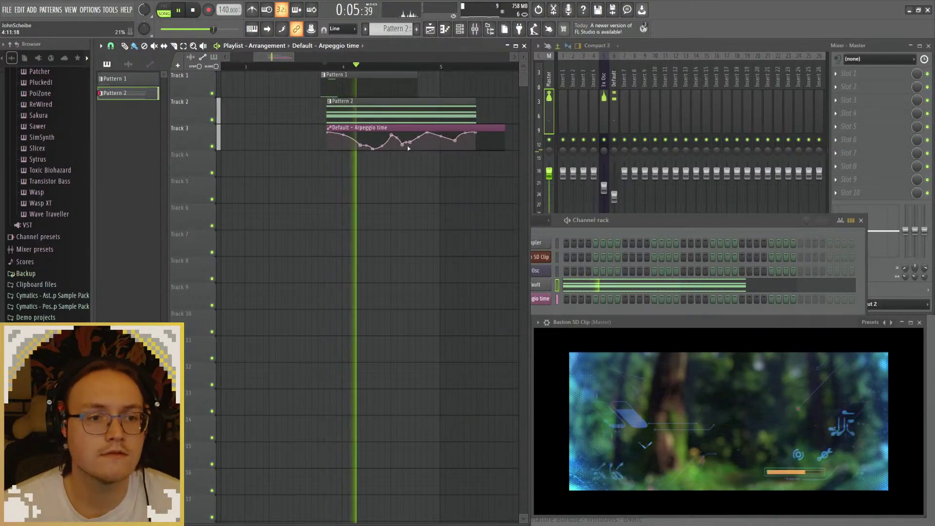
key(space)
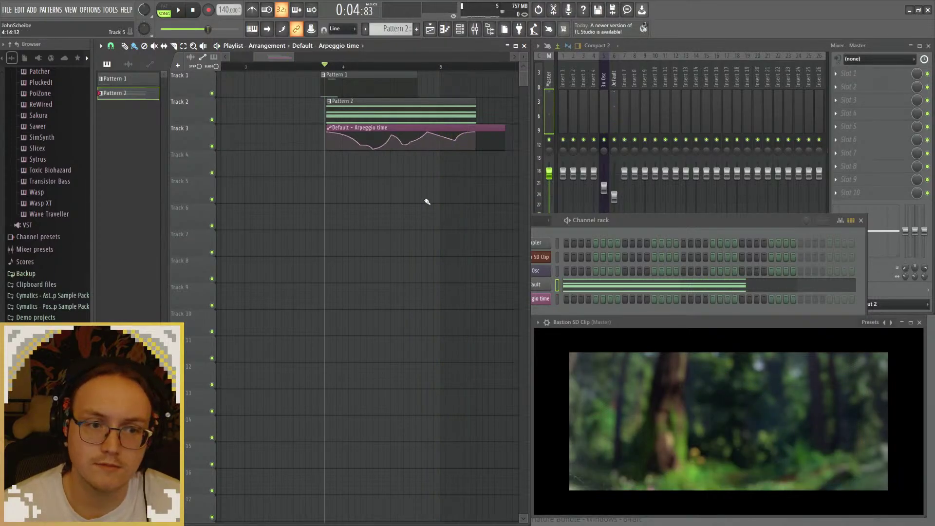
Step: Reshape the peak between the two dips in the Arpeggio time curve and replay the section
key(space)
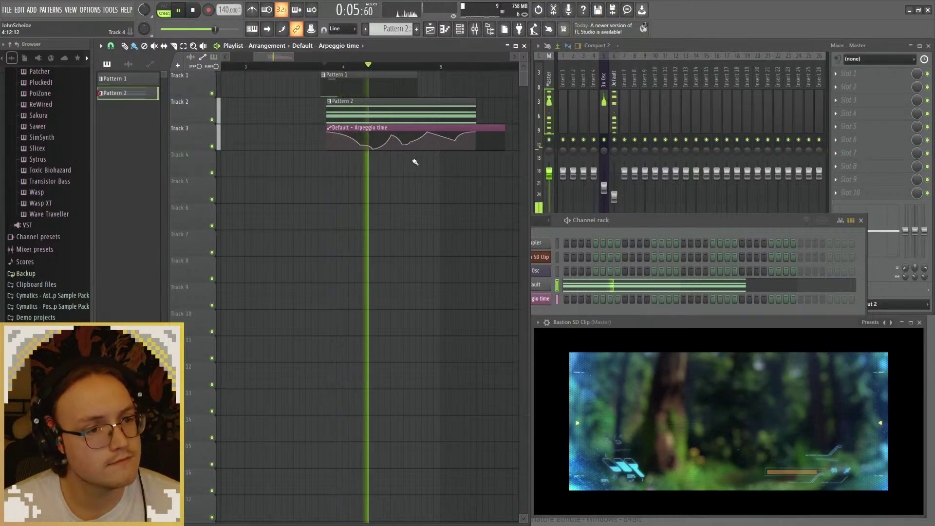
key(space)
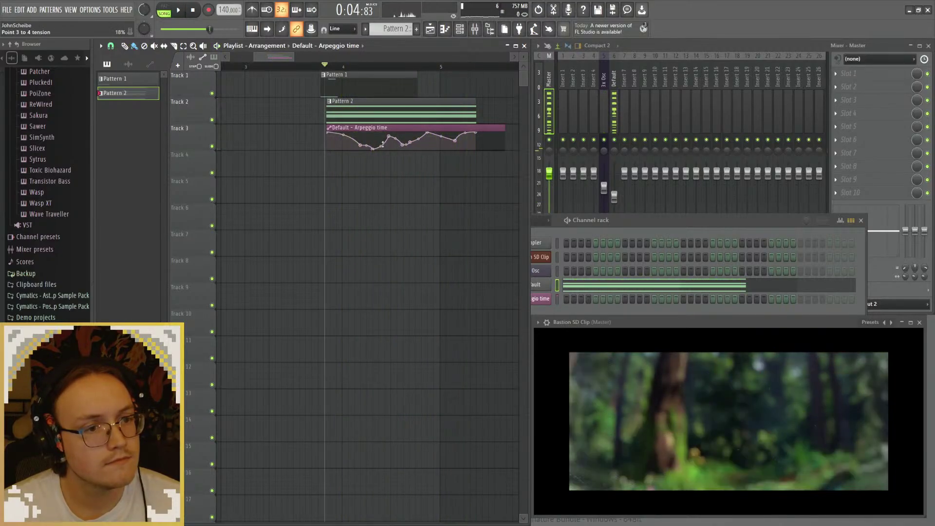
key(space)
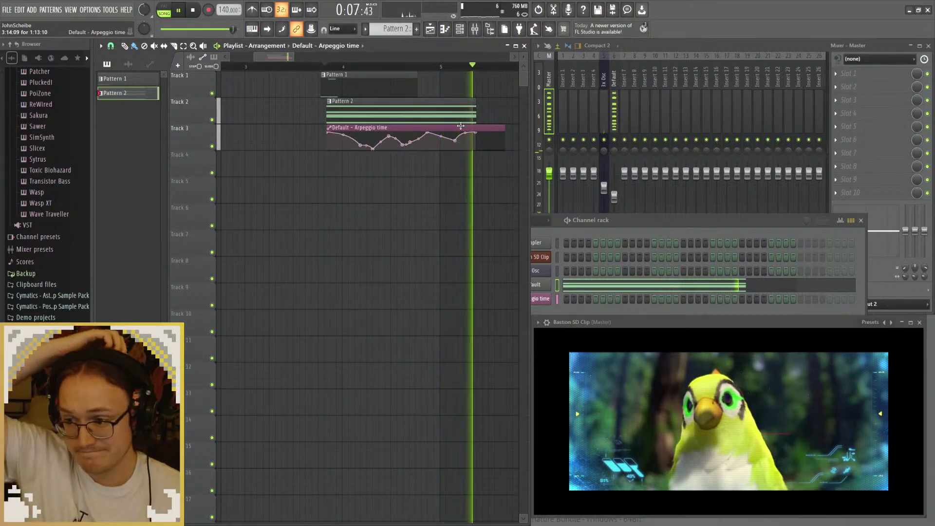
key(space)
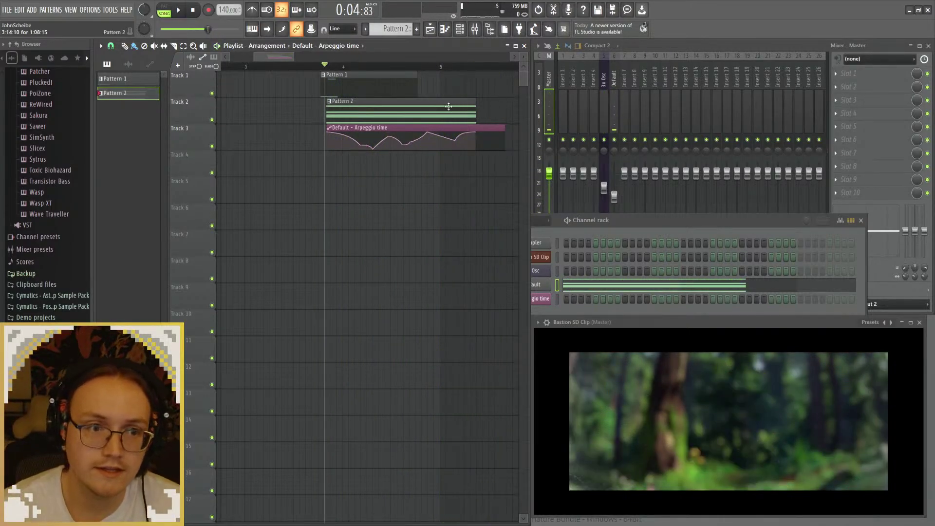
Step: Audition the whole Pattern 2 chord in lower and higher octaves during playback, finishing at its original octave
double_click(409, 111)
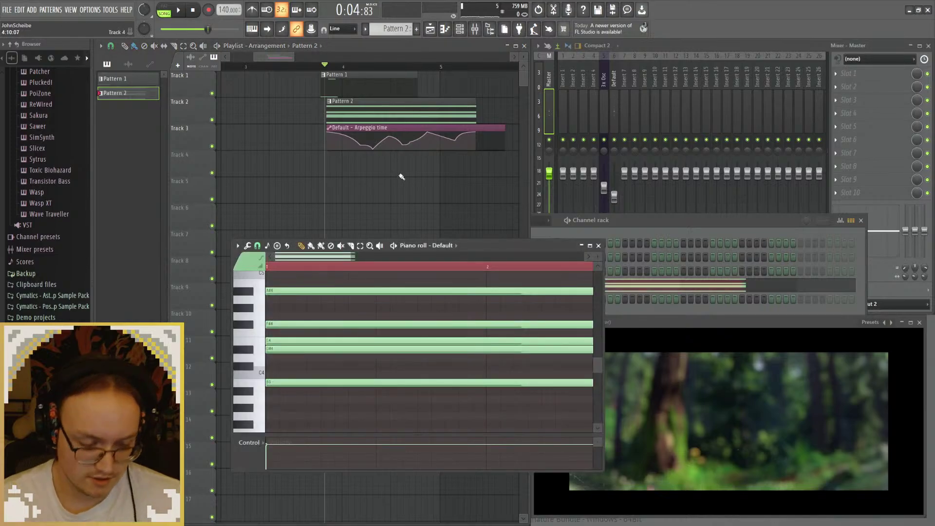
key(space)
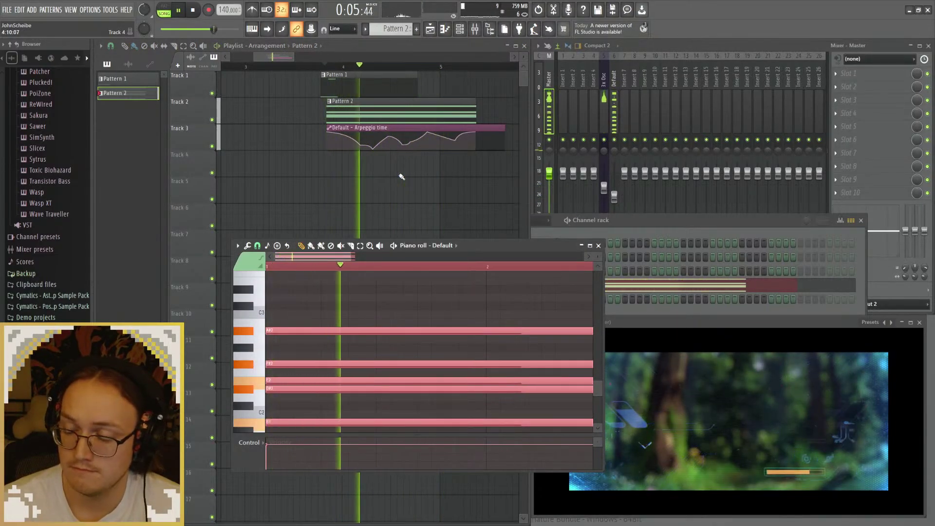
key(ctrl+Up)
key(ctrl+Up)
key(space)
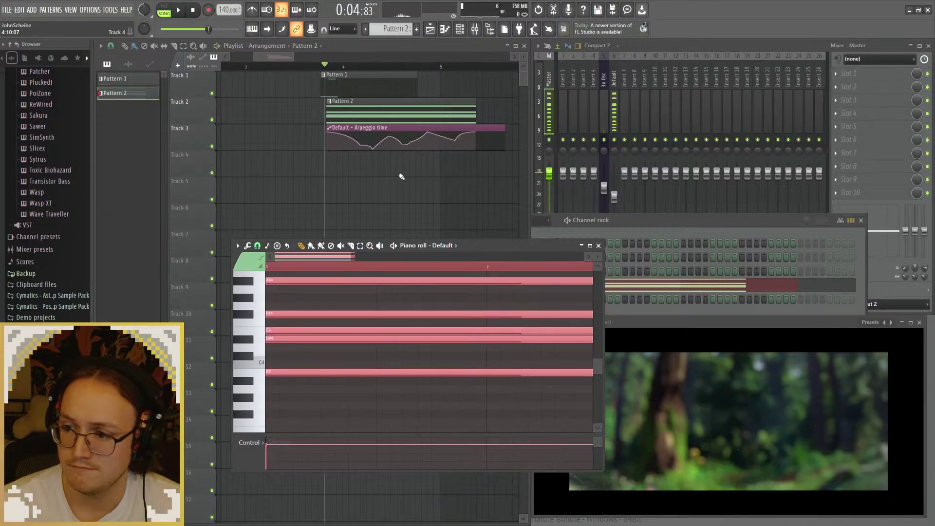
key(space)
key(ctrl+Up)
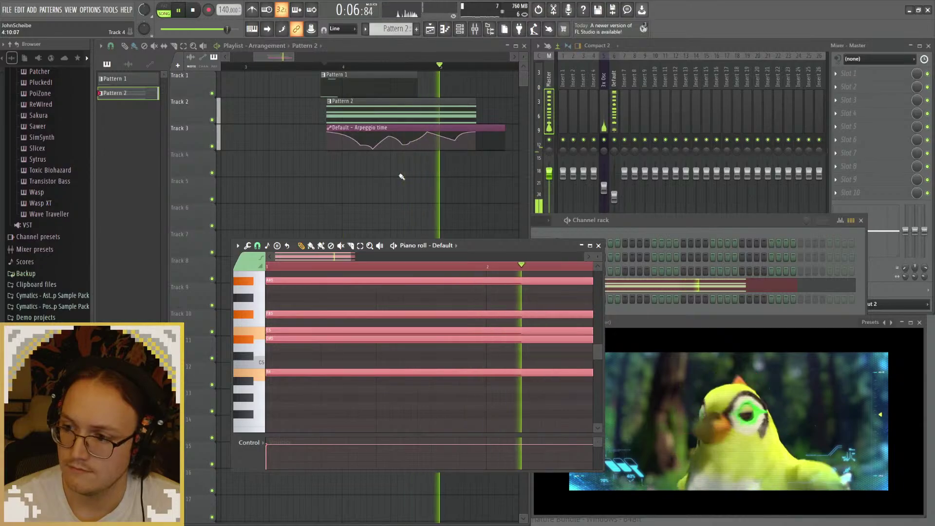
key(ctrl+Down)
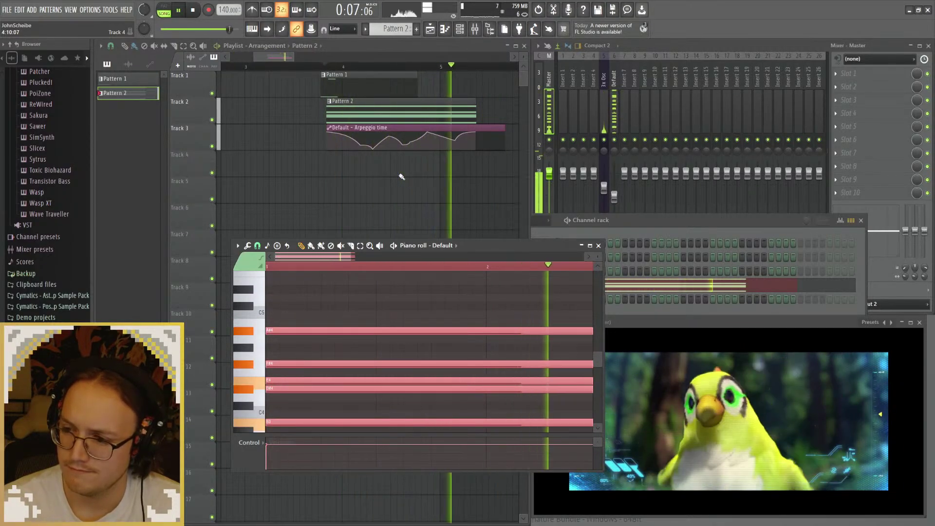
key(ctrl+Down)
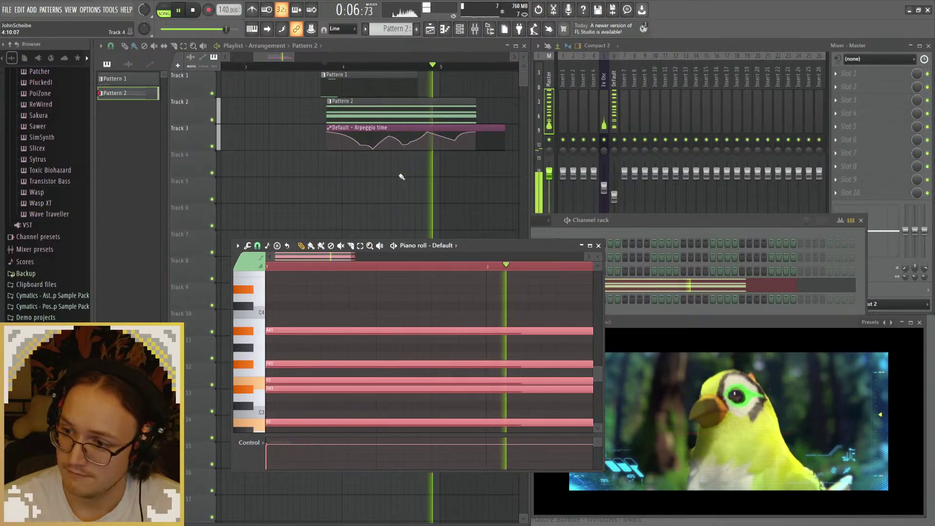
key(ctrl+Up)
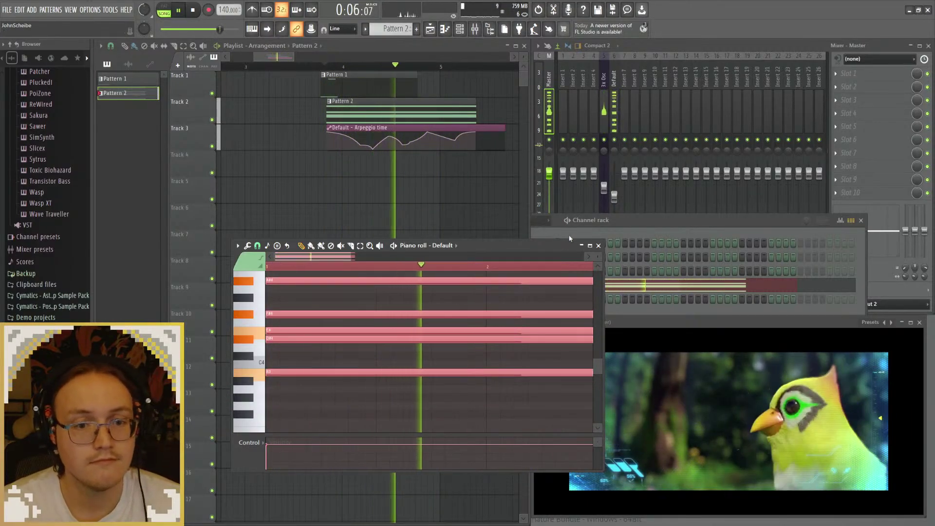
click(599, 246)
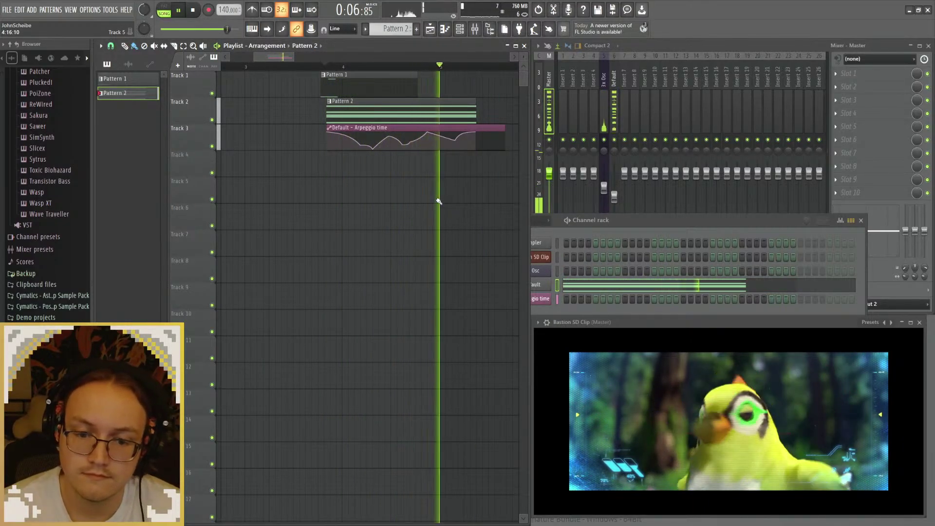
key(space)
Step: Add a full-length A3 note beneath the Pattern 2 chord and play the section
click(426, 85)
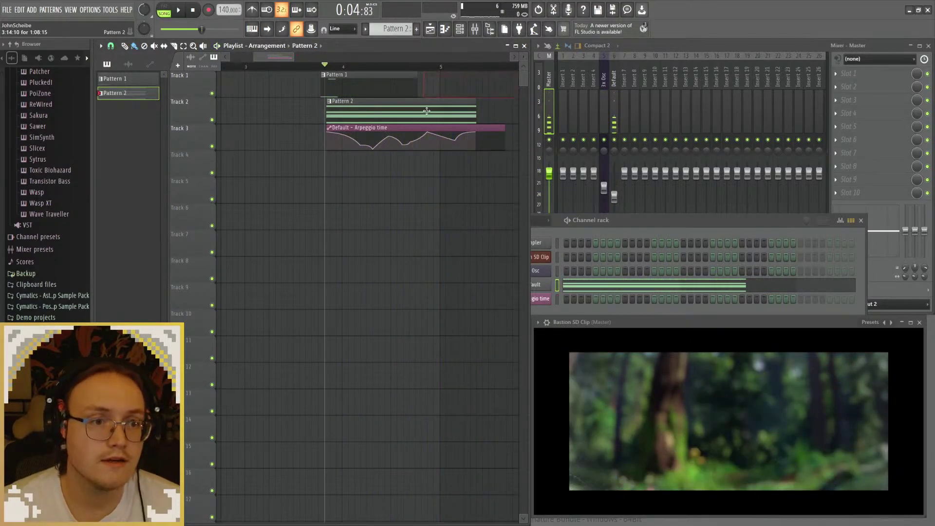
double_click(426, 111)
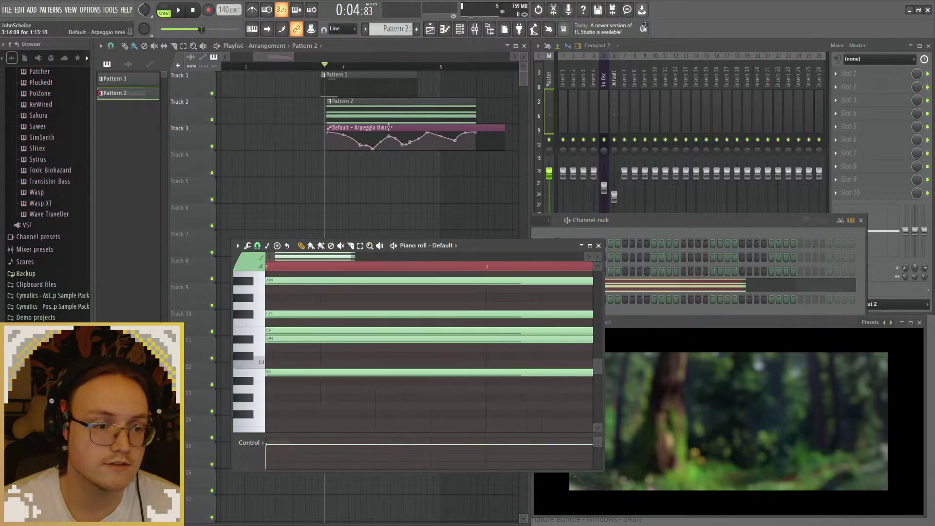
scroll(300, 346, down, 2)
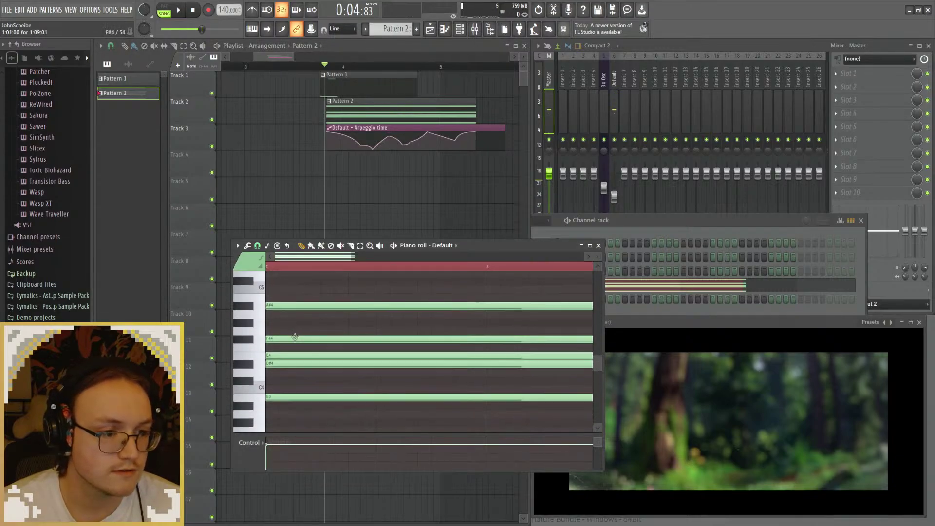
scroll(272, 370, up, 3)
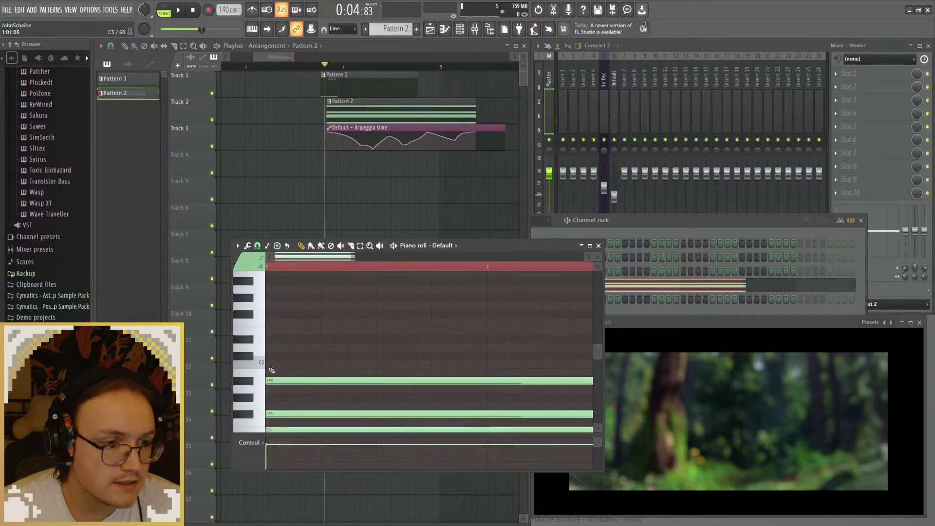
scroll(275, 355, down, 6)
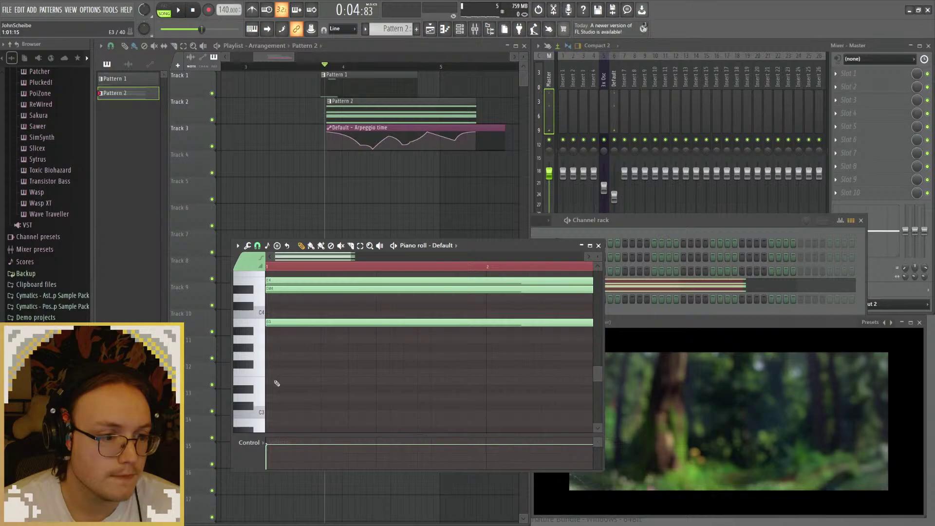
click(267, 406)
drag(261, 408, 276, 339)
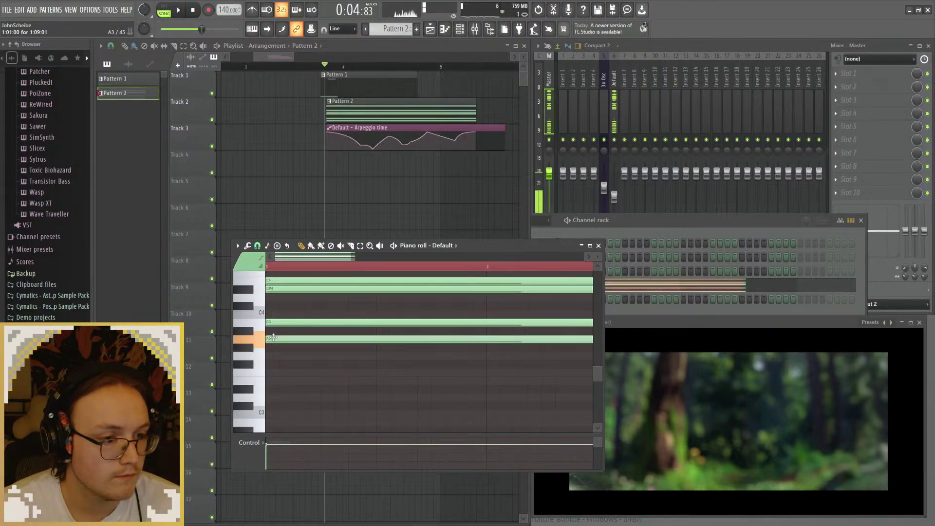
key(space)
scroll(287, 380, up, 3)
scroll(297, 401, down, 2)
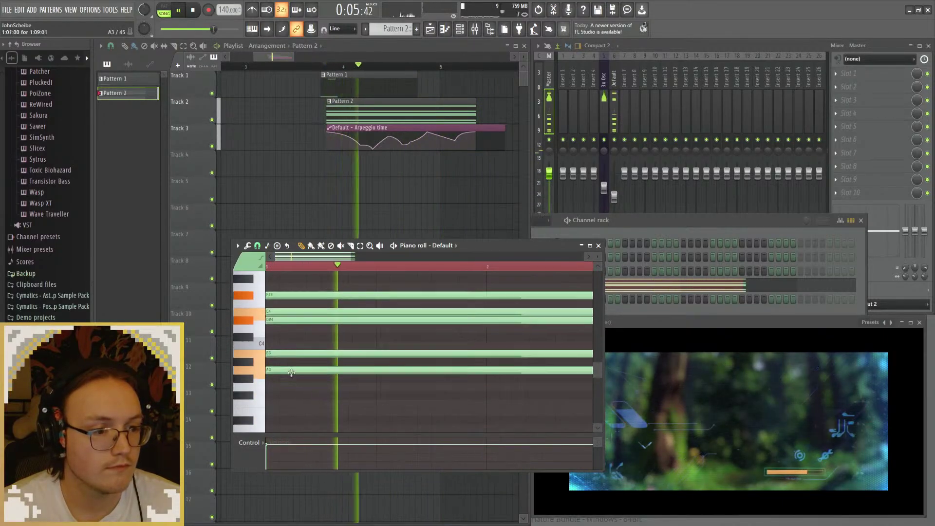
Step: Add a full-length C#5 note on top of the Pattern 2 chord and play the section back from the playlist
scroll(274, 398, down, 1)
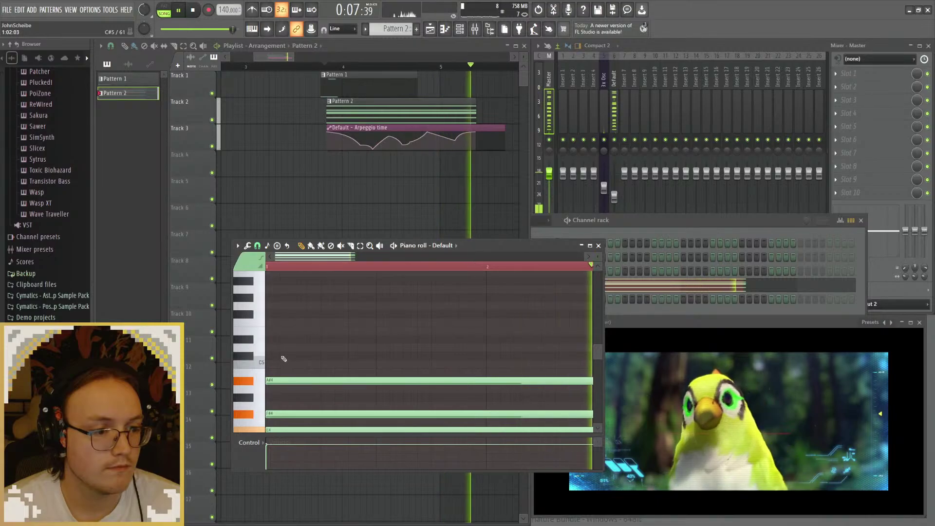
scroll(284, 362, down, 3)
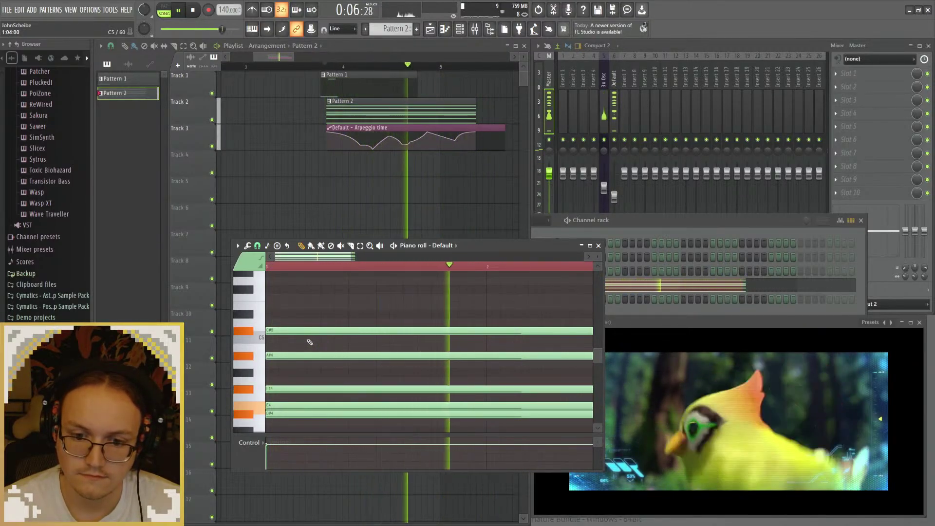
key(space)
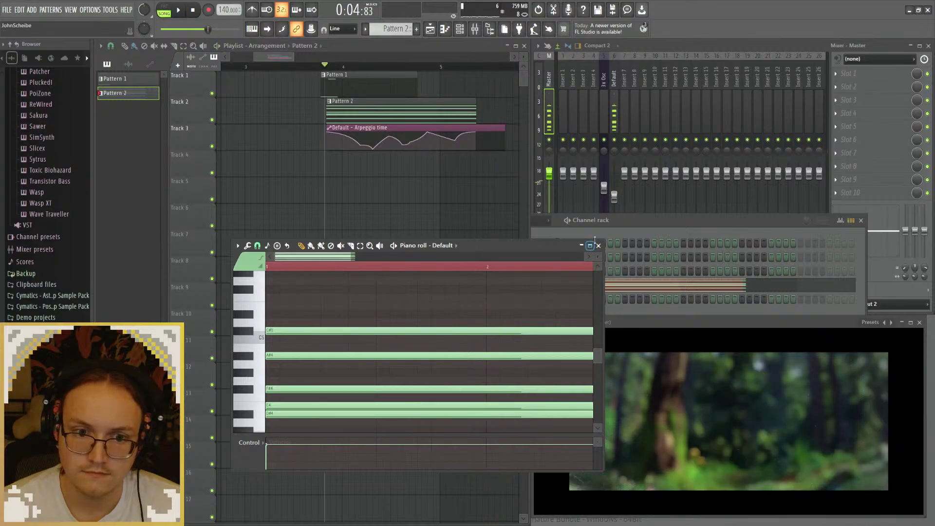
key(F7)
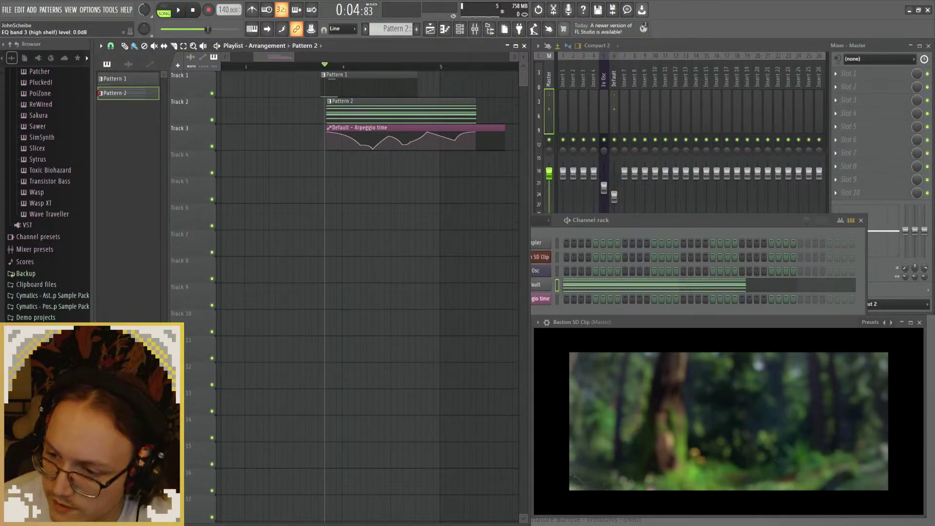
scroll(336, 253, right, 1)
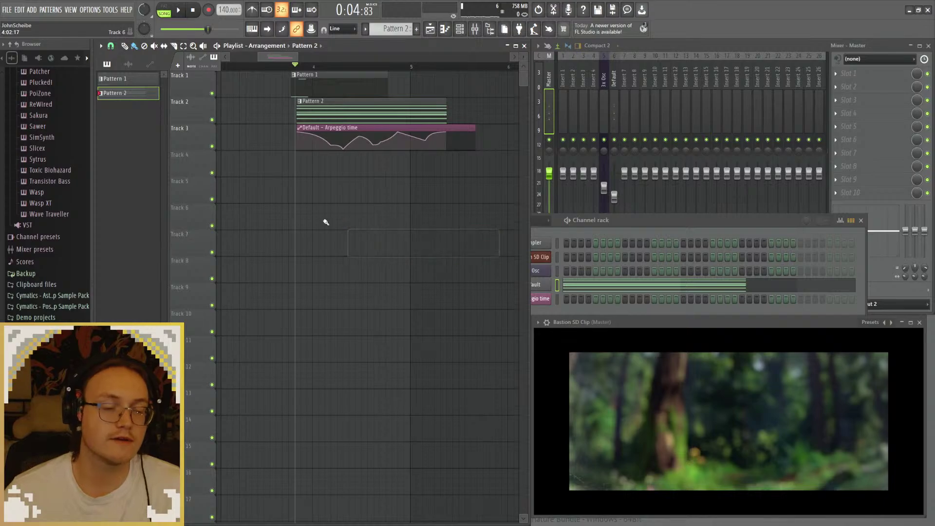
key(space)
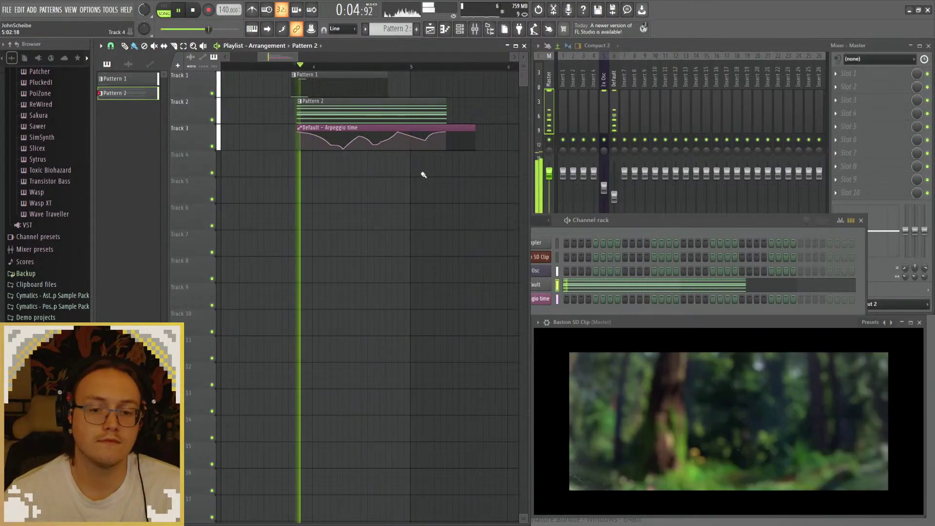
key(space)
Step: Load Gross Beat into slot 2 of the Default mixer track and audition its Complex 2 and Complex 7 time presets
click(773, 108)
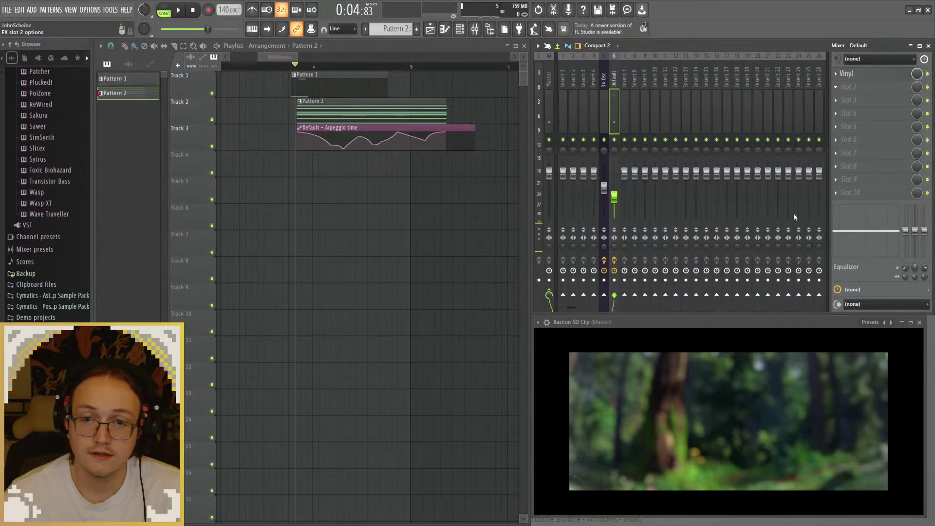
click(786, 152)
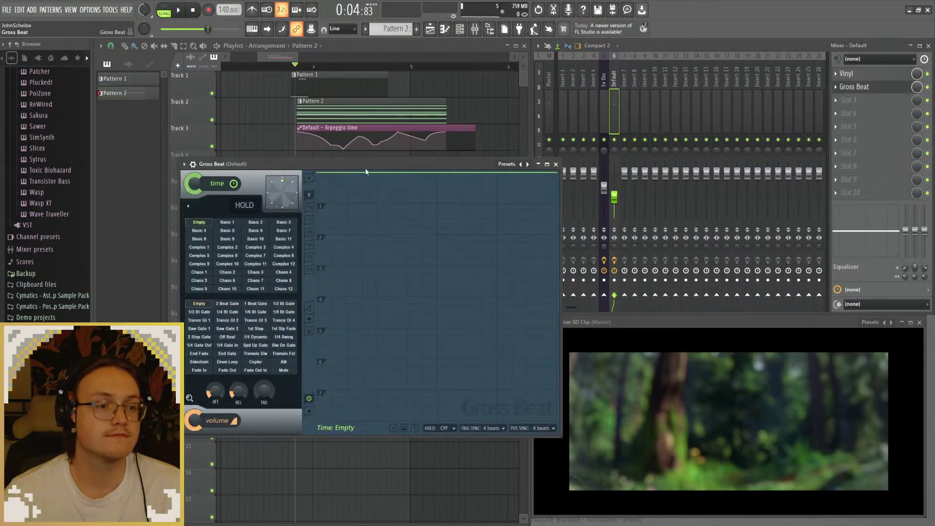
key(space)
click(263, 254)
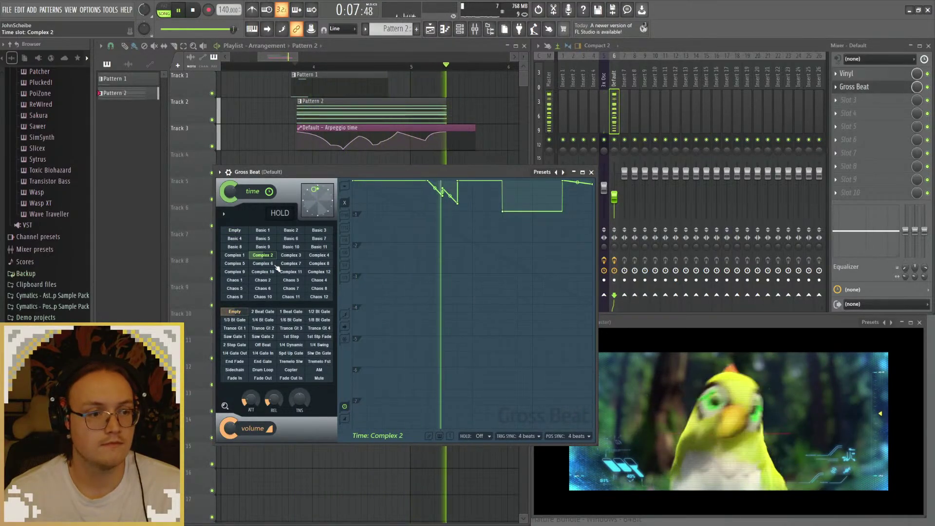
click(291, 264)
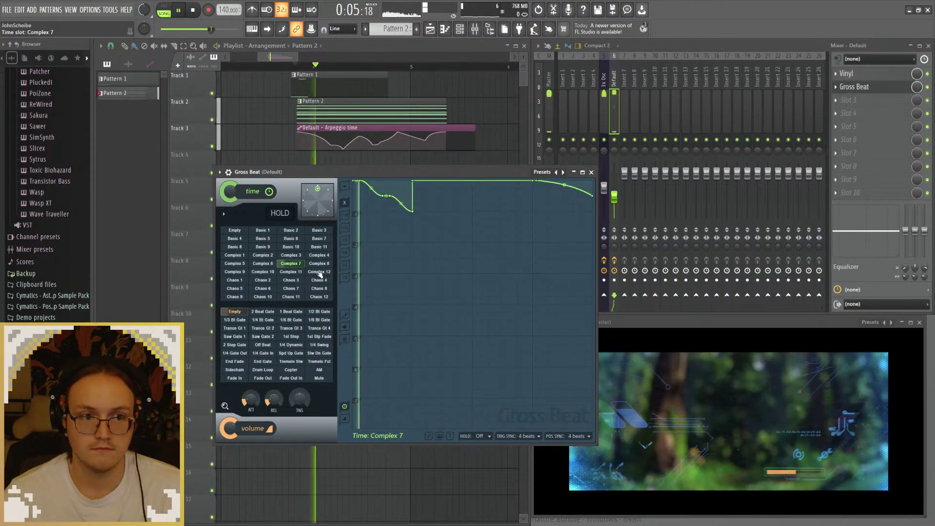
Step: Loop playback over the length of the Pattern 2 clip and mute Track 1
click(444, 66)
drag(444, 66, 298, 66)
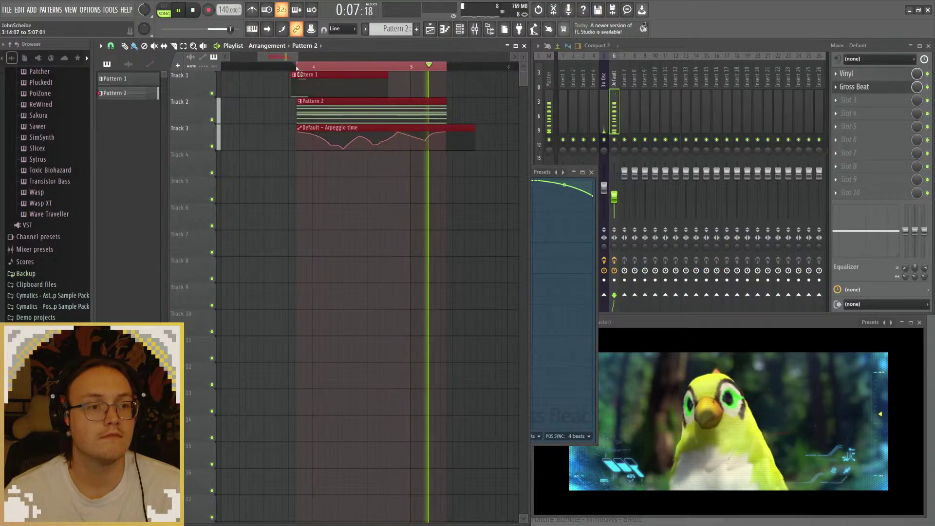
click(212, 94)
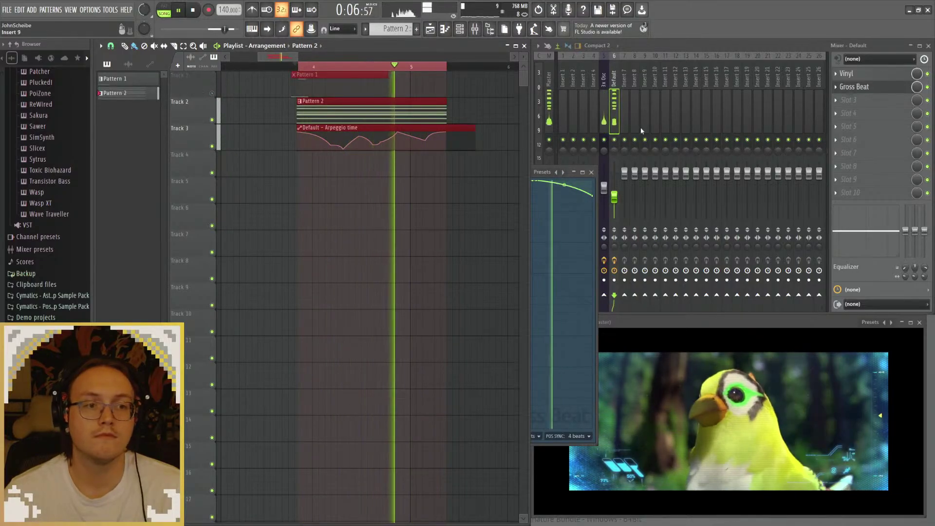
Step: Audition Gross Beat's Complex 8, Complex 11, Complex 10, Complex 9 and Chaos 1 time presets over the loop
click(855, 86)
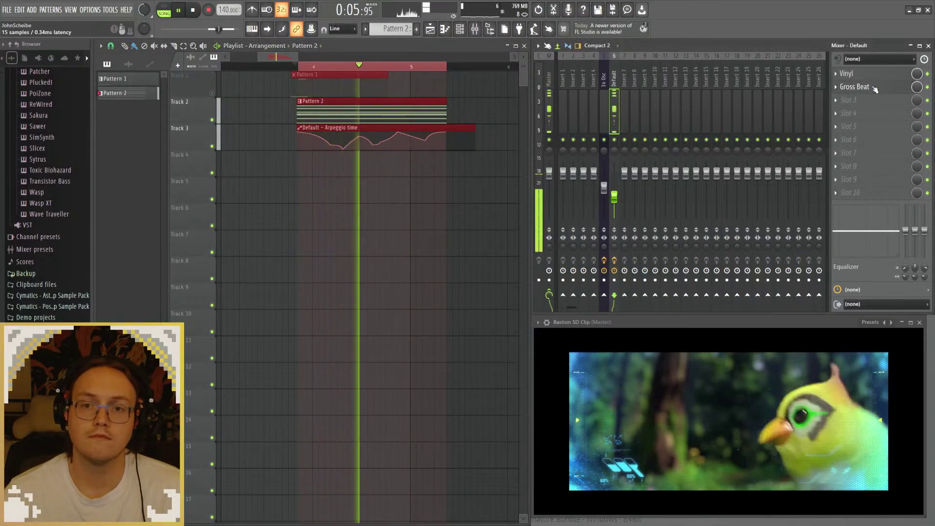
click(319, 266)
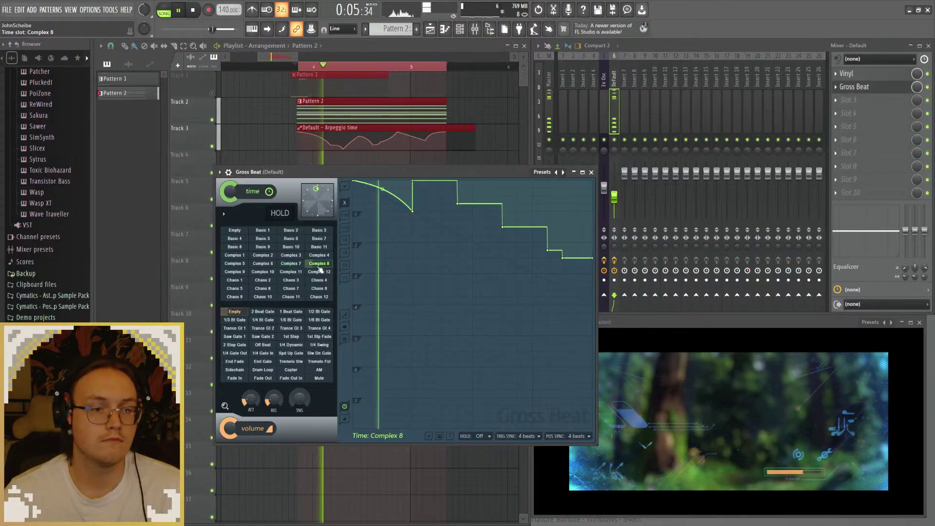
click(297, 273)
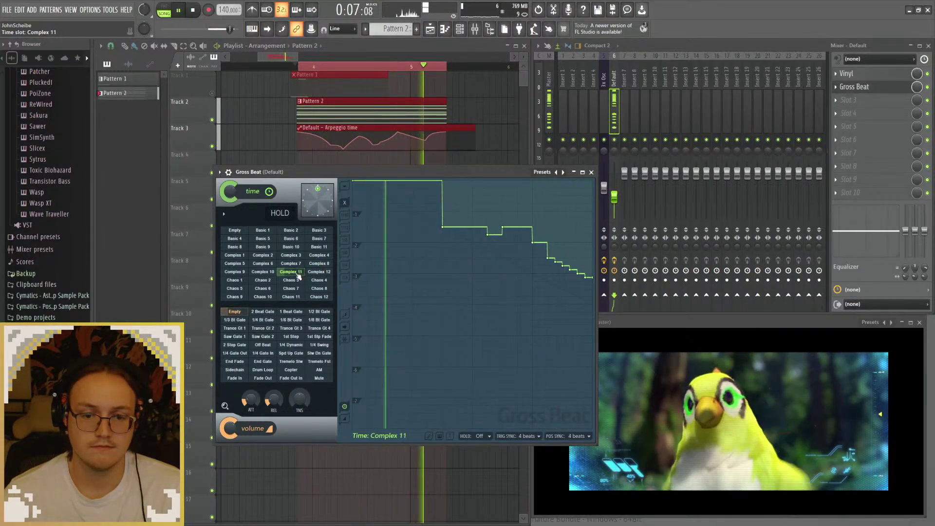
click(272, 273)
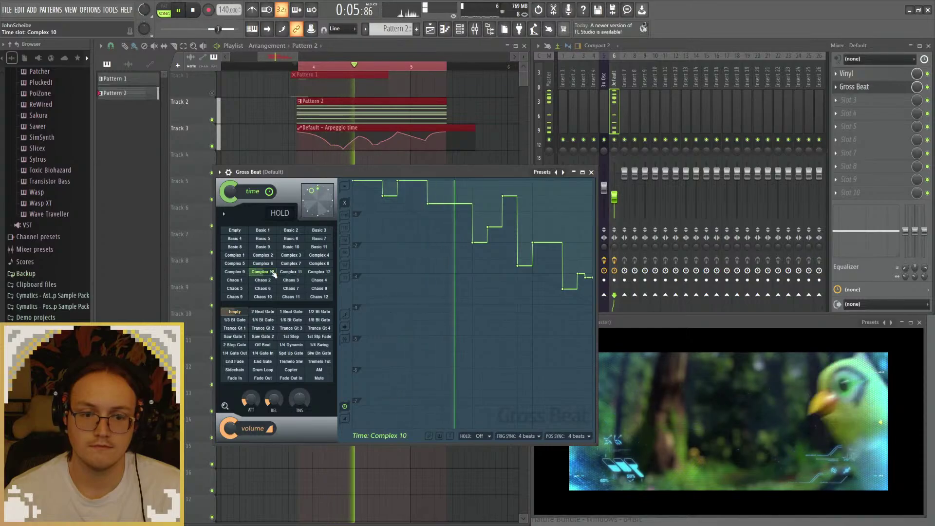
click(235, 272)
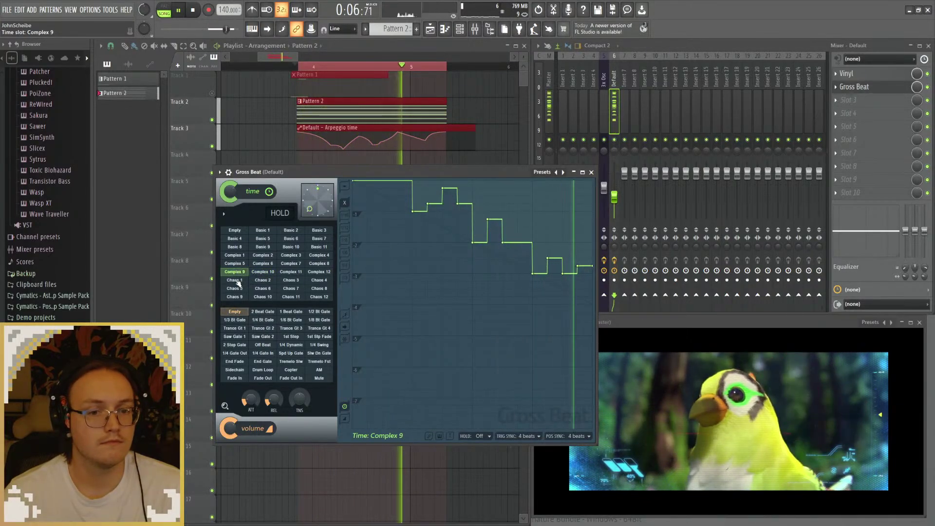
click(237, 281)
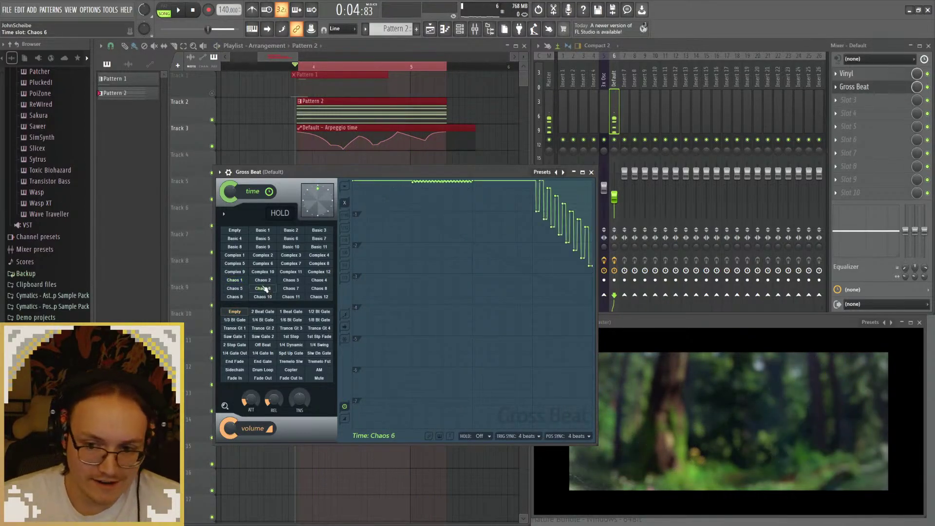
Step: Audition Gross Beat's Chaos 6, Chaos 7, Chaos 8 and Chaos 4 time presets over the loop
key(space)
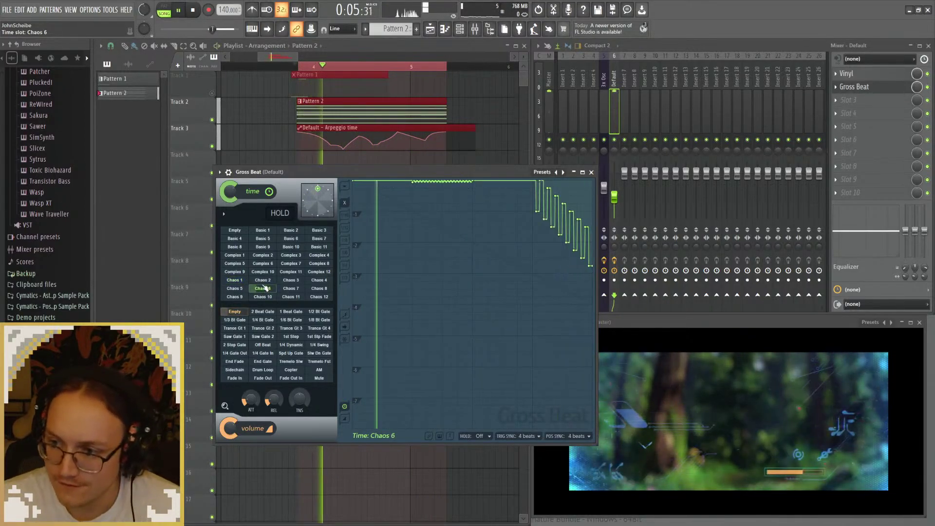
key(space)
click(299, 291)
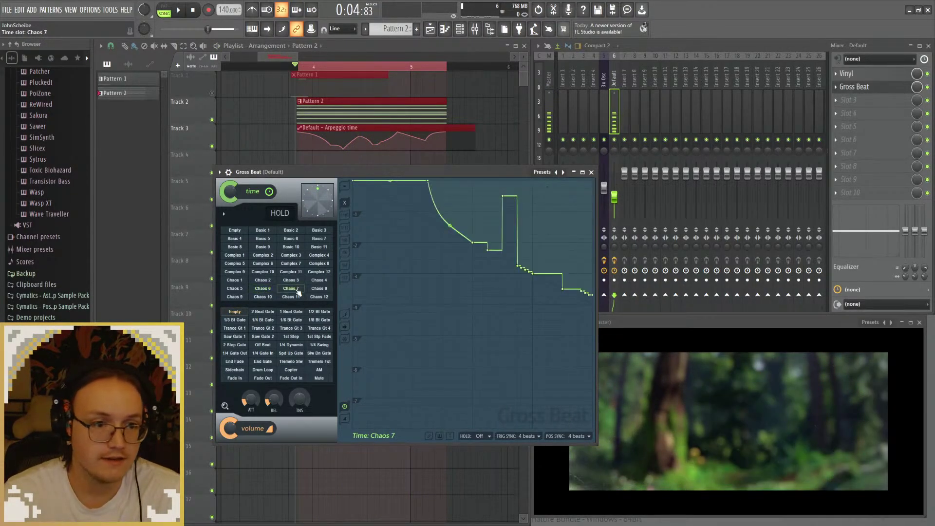
key(space)
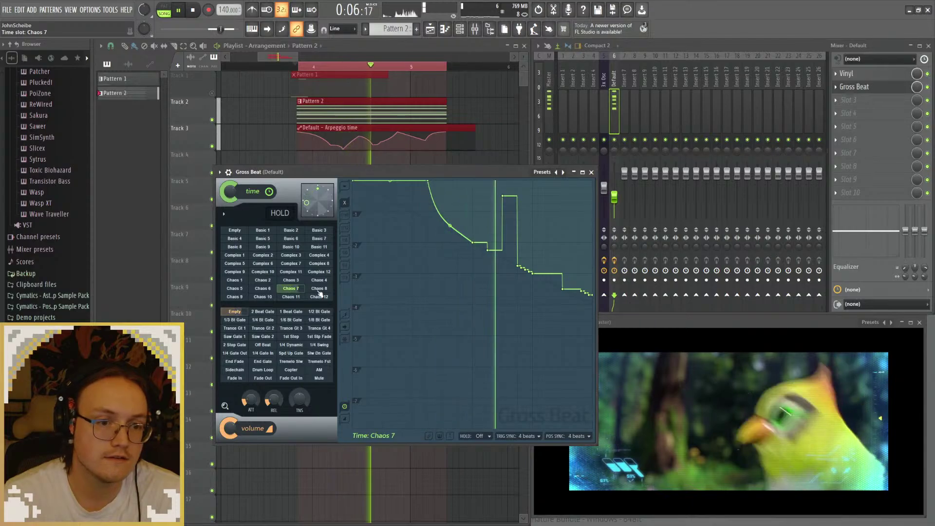
click(319, 290)
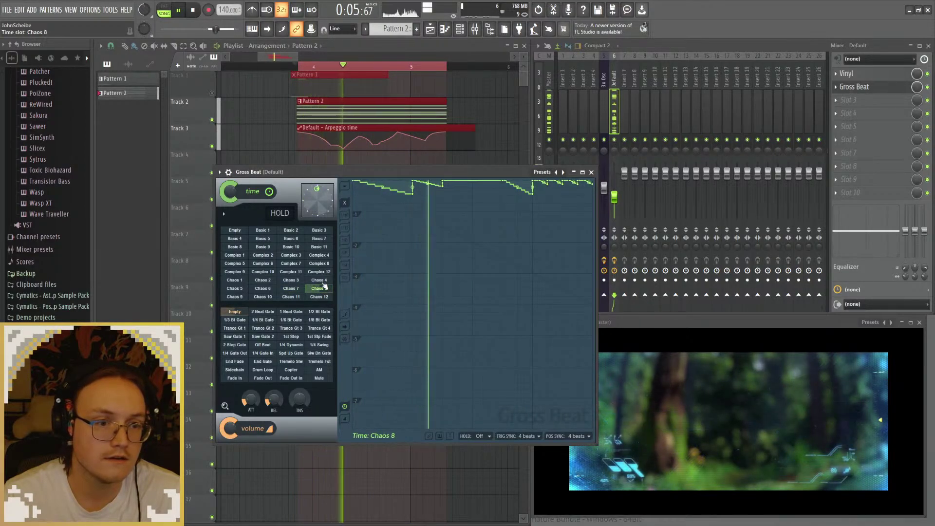
click(322, 281)
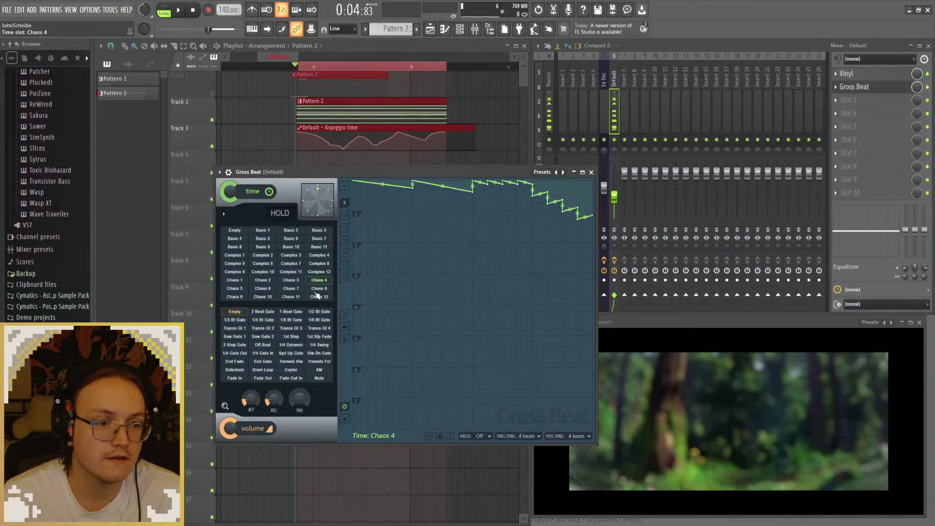
Step: Compare the Chaos 10, 9, 11 and 6 time presets in Gross Beat, settling on Chaos 11
click(274, 297)
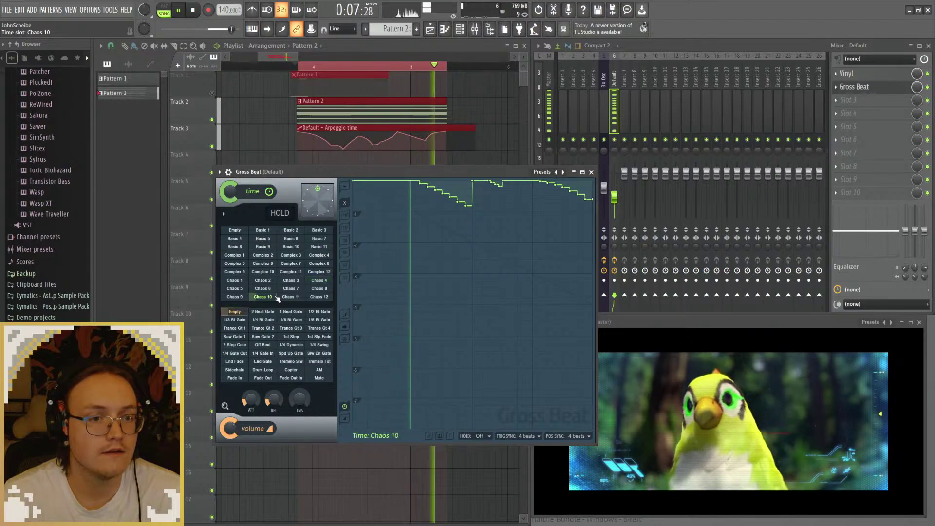
click(237, 297)
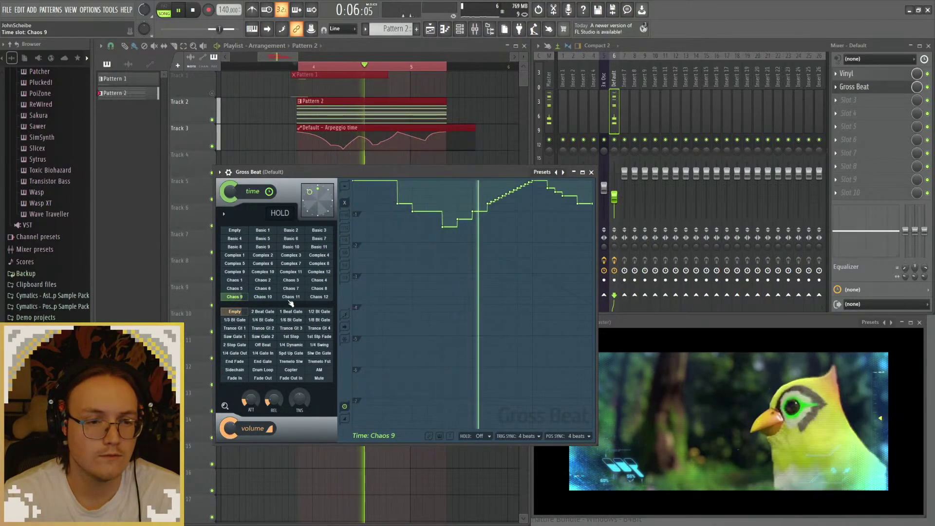
click(291, 298)
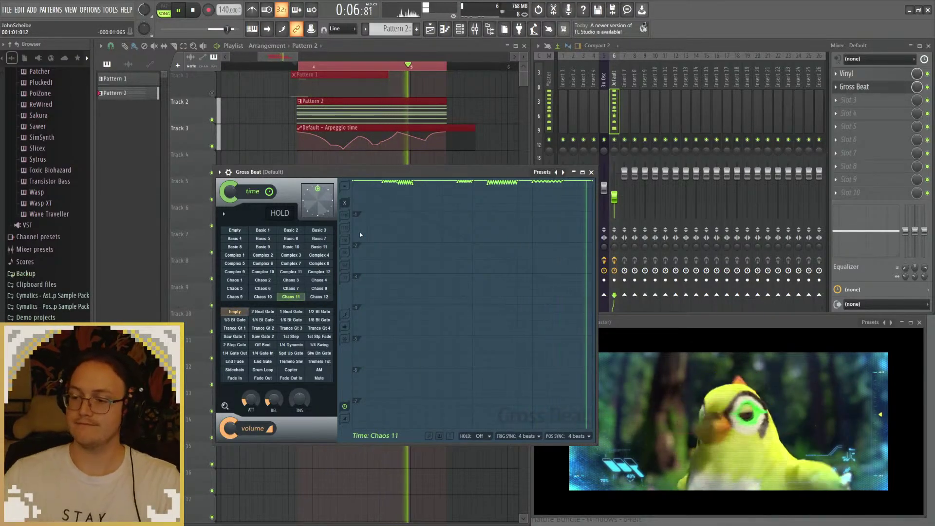
click(263, 289)
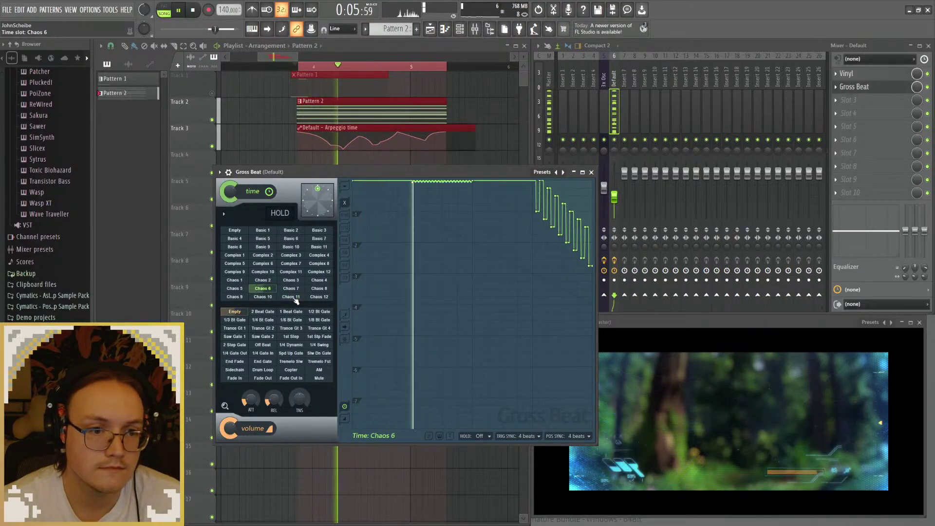
click(294, 297)
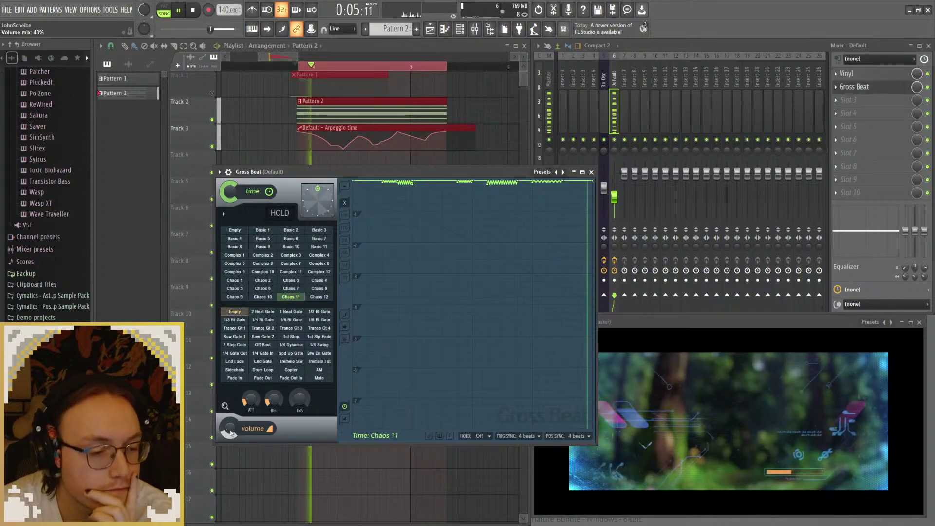
Step: Try reducing Gross Beat's volume mix and time mix during playback, and return both to full
scroll(232, 434, down, 3)
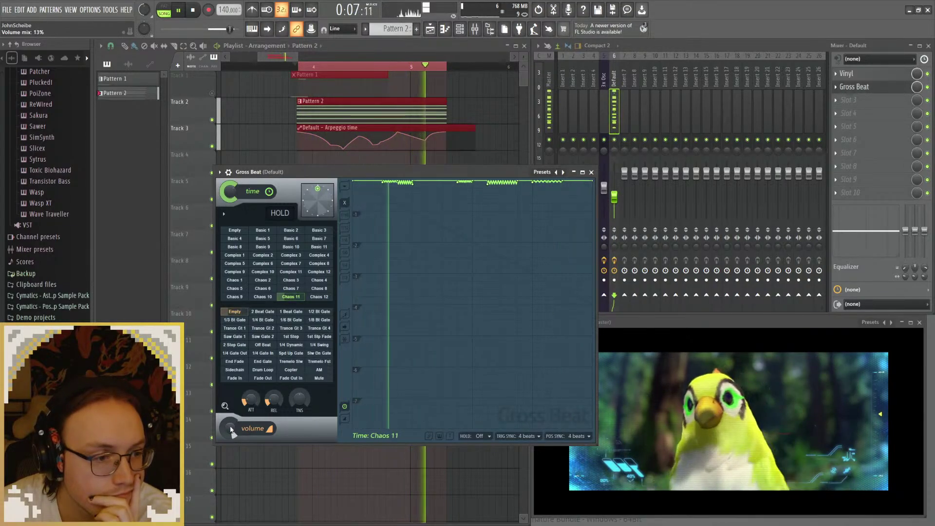
drag(230, 430, 235, 380)
scroll(231, 190, down, 3)
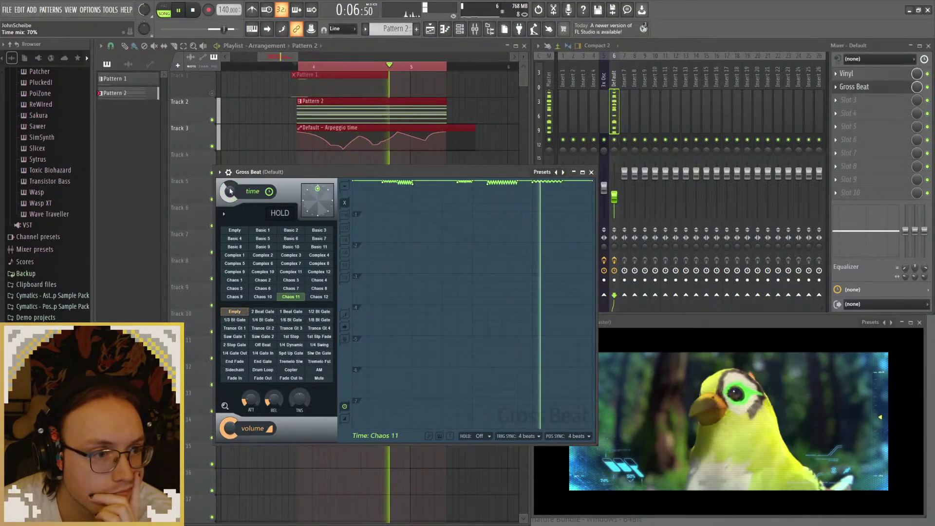
scroll(230, 190, down, 5)
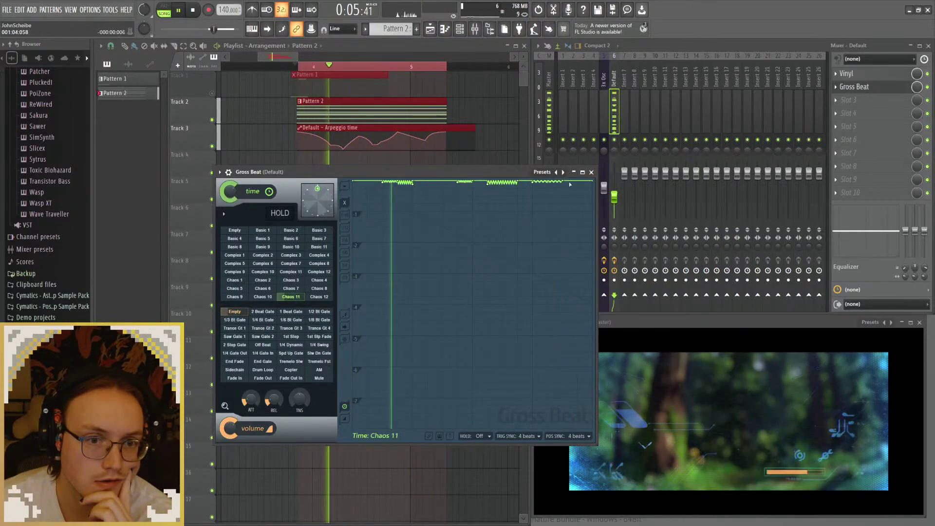
Step: Audition Gross Beat's AM, Drum Loop, Saw Gate 2, Sidechain, Fade In and End Fade volume presets over the loop
click(290, 370)
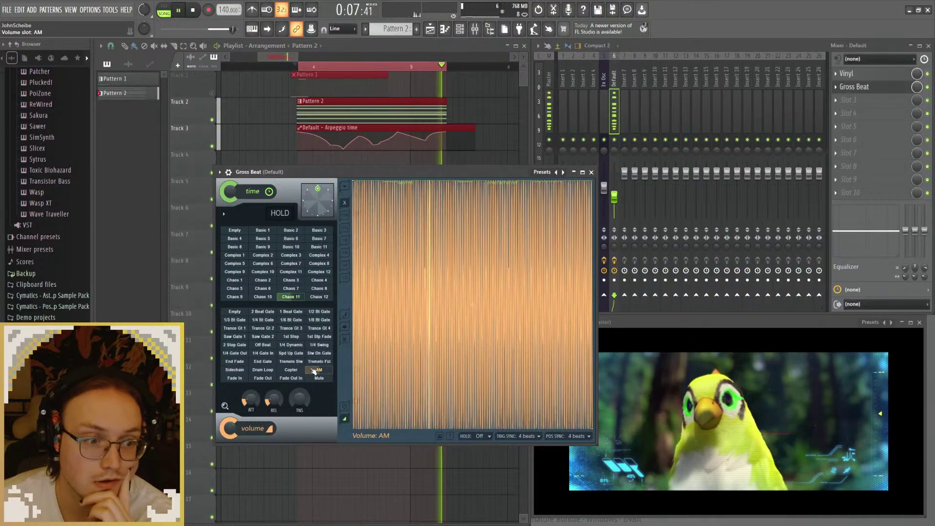
click(262, 370)
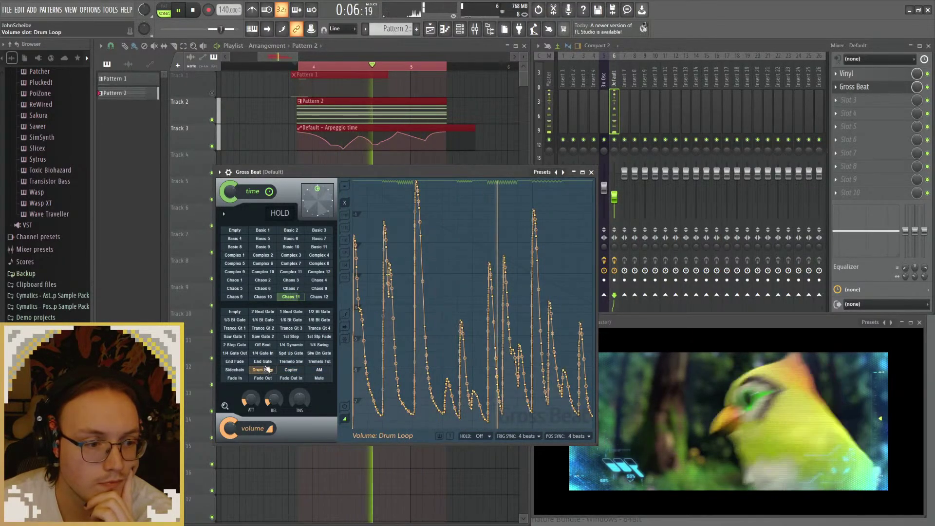
click(263, 336)
click(234, 370)
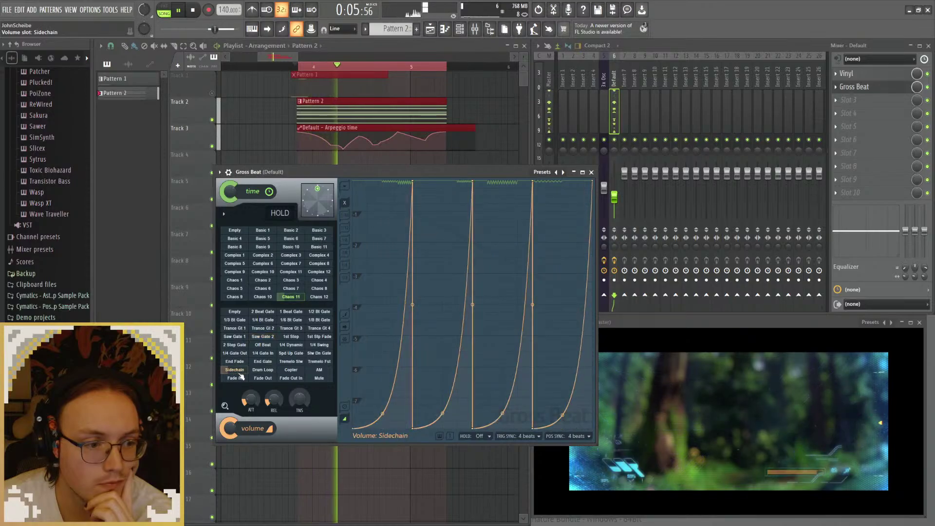
click(235, 378)
click(235, 369)
click(235, 361)
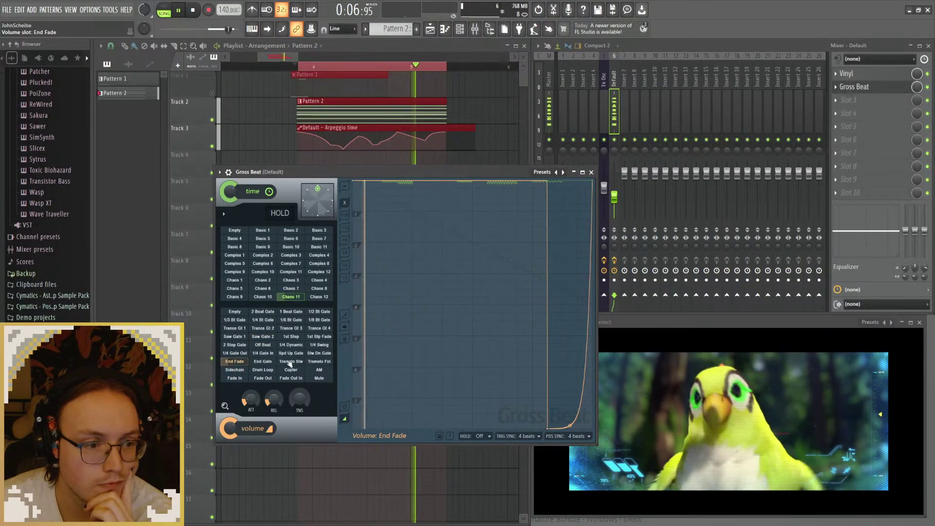
Step: Audition the Spd Up Gate, Slw Dn Gate, 1/4 Dynamic, 1st Stp Fade, Trance Gt 4 and AM volume presets, and return to Empty
click(292, 354)
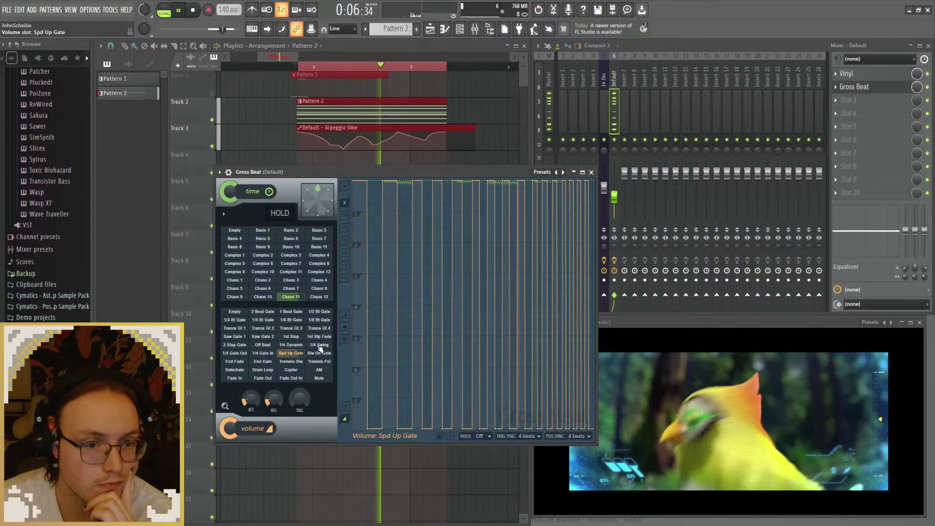
click(320, 353)
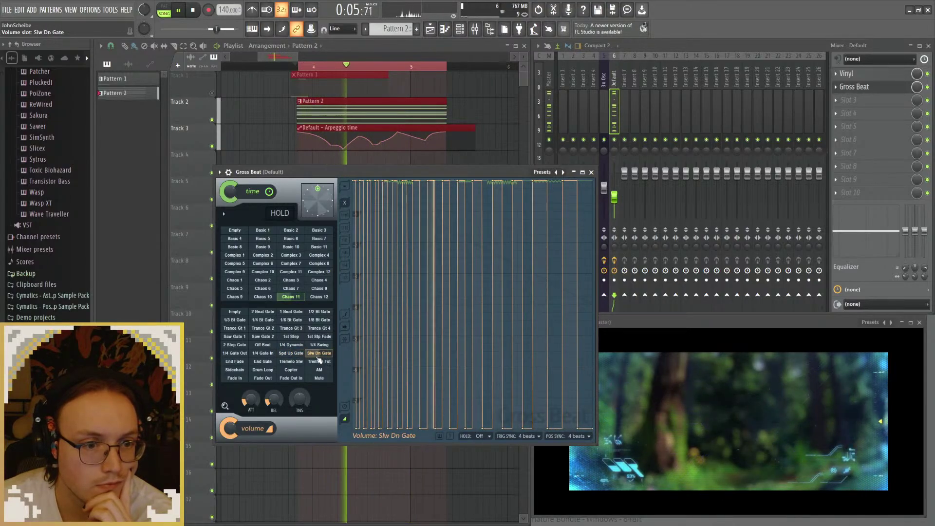
click(294, 346)
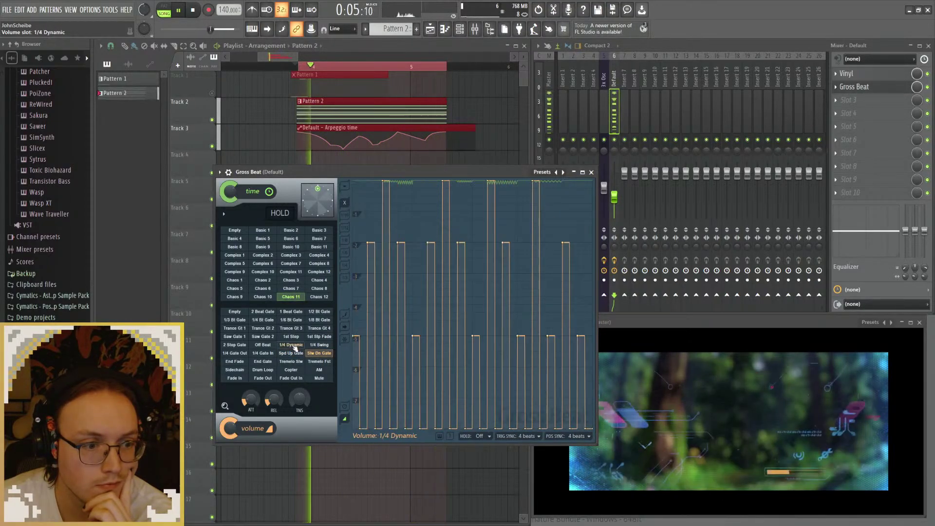
click(315, 338)
click(319, 328)
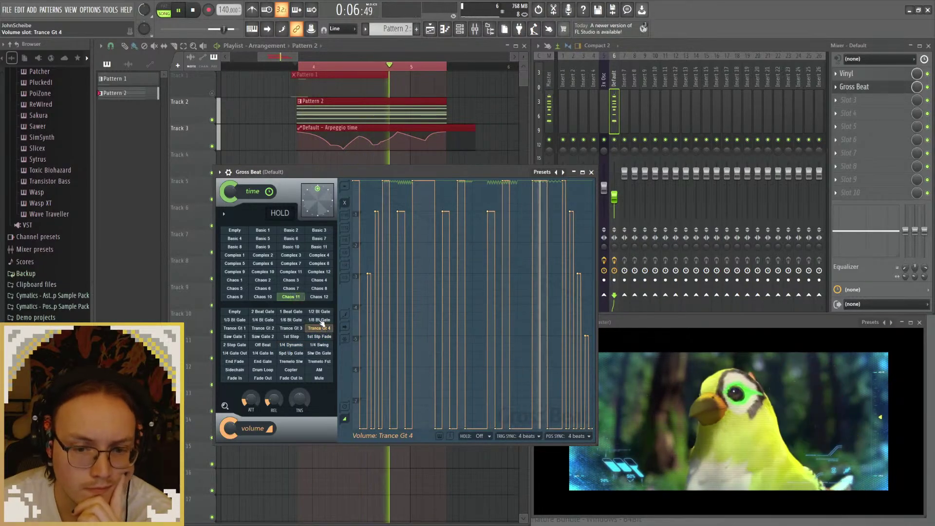
click(320, 370)
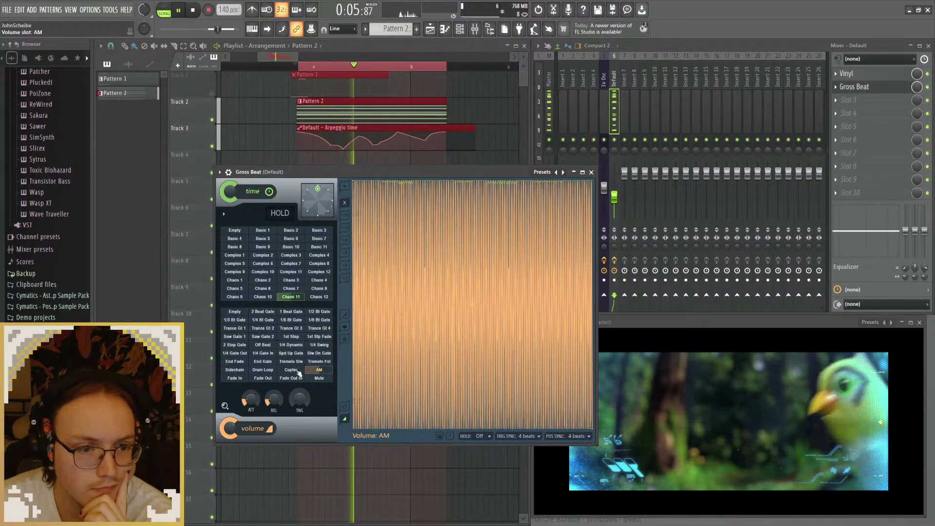
click(235, 311)
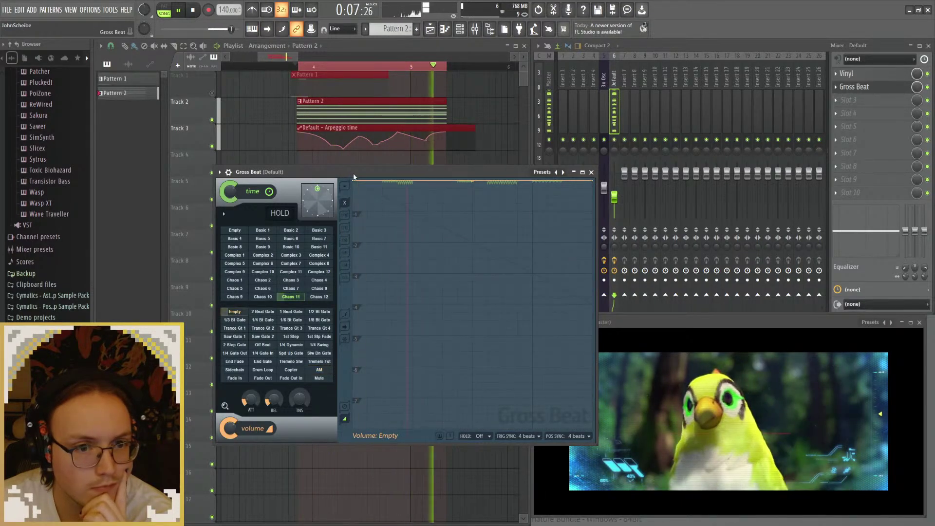
Step: Close Gross Beat, try its mixer slot's mix level at about 41%, and replay the loop against the clip
click(592, 173)
mouse_move(918, 88)
mouse_down()
mouse_move(918, 117)
mouse_move(919, 80)
mouse_up()
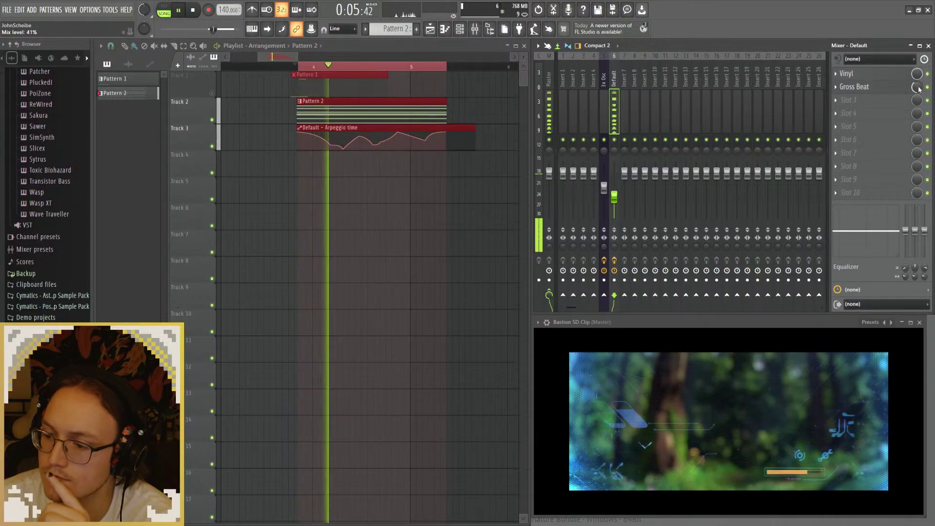
key(space)
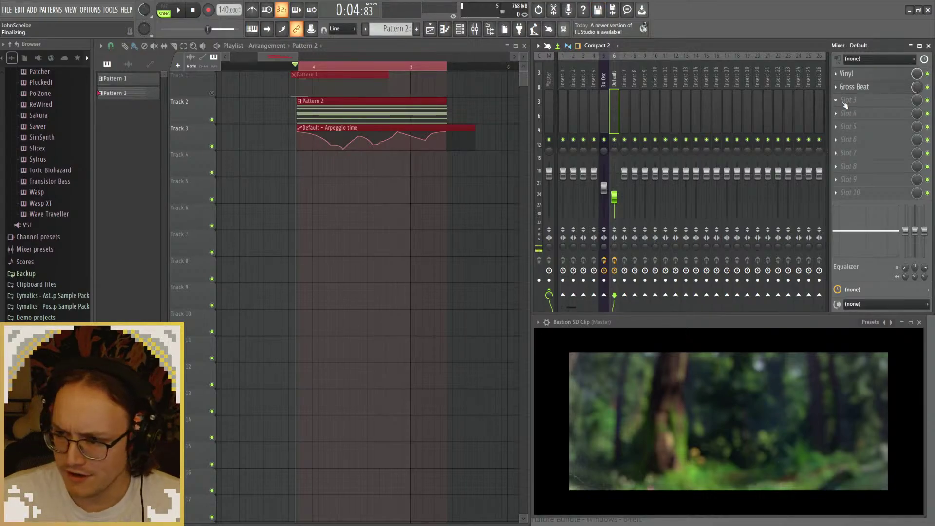
key(space)
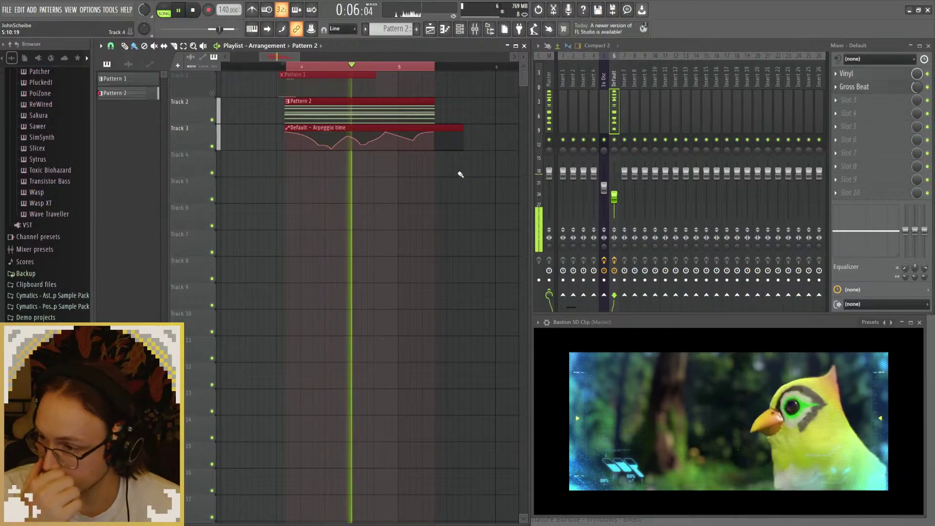
key(space)
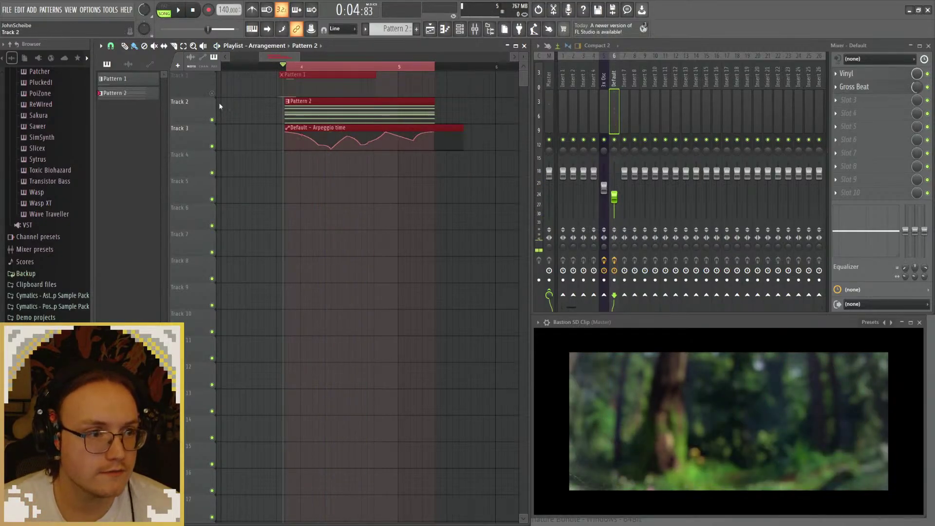
Step: Clear the playlist time selection and lower the Default mixer track's volume to about -20 dB during playback
click(273, 68)
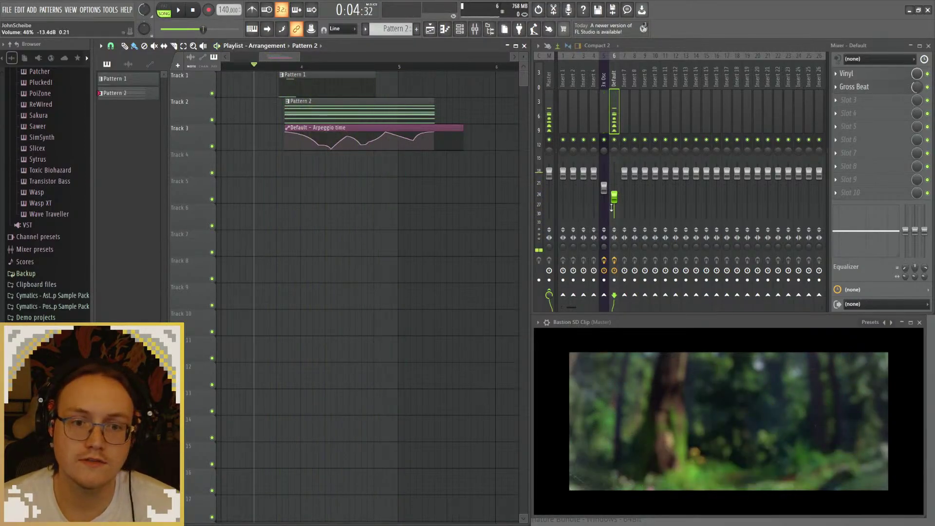
key(space)
drag(614, 203, 616, 208)
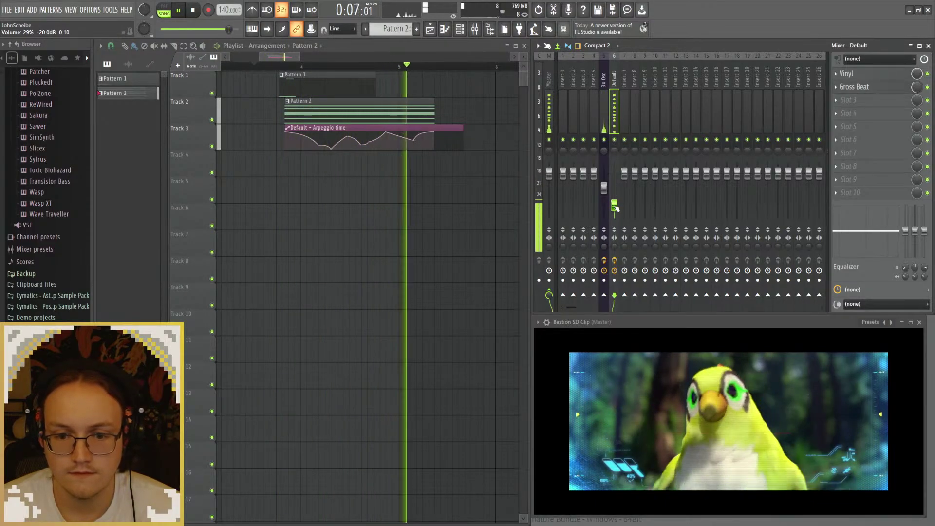
key(space)
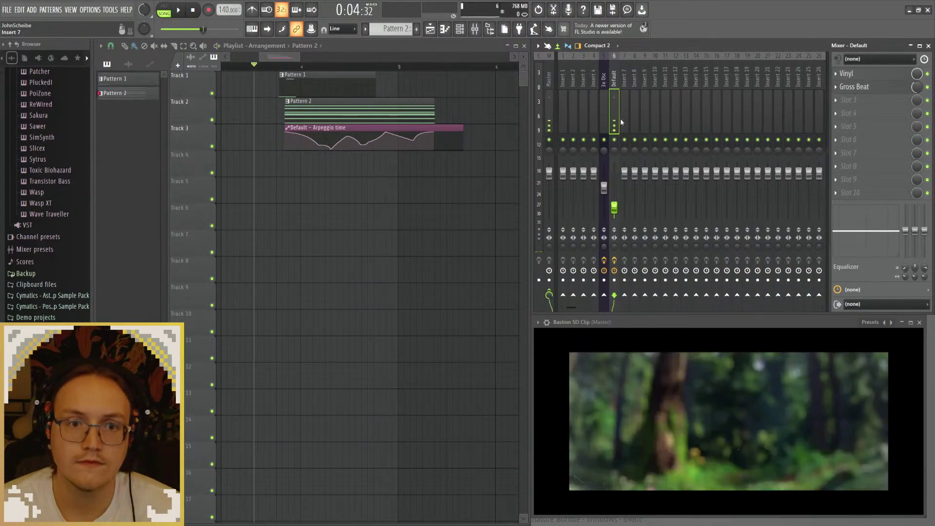
Step: Set Vinyl's decade to 1980 on the Default track, listen to the result, and close the plugin
click(846, 74)
click(282, 194)
key(space)
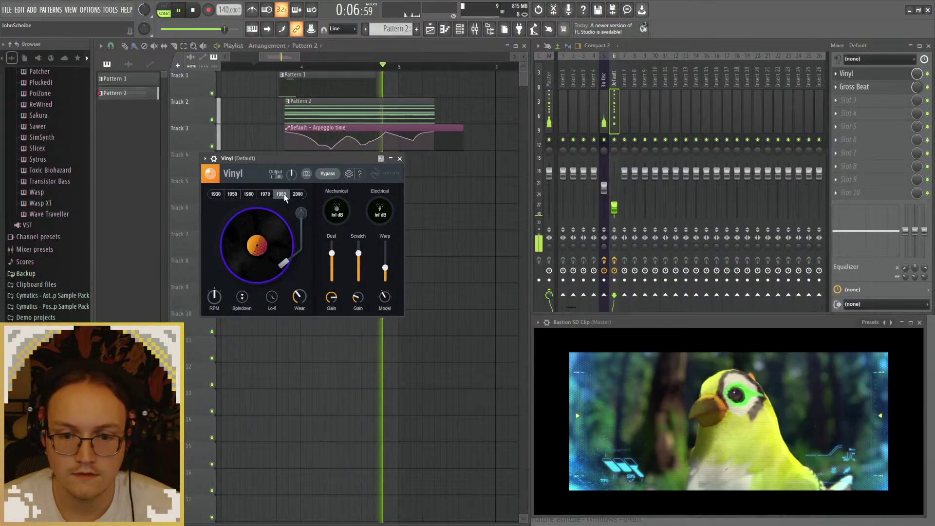
click(399, 159)
key(space)
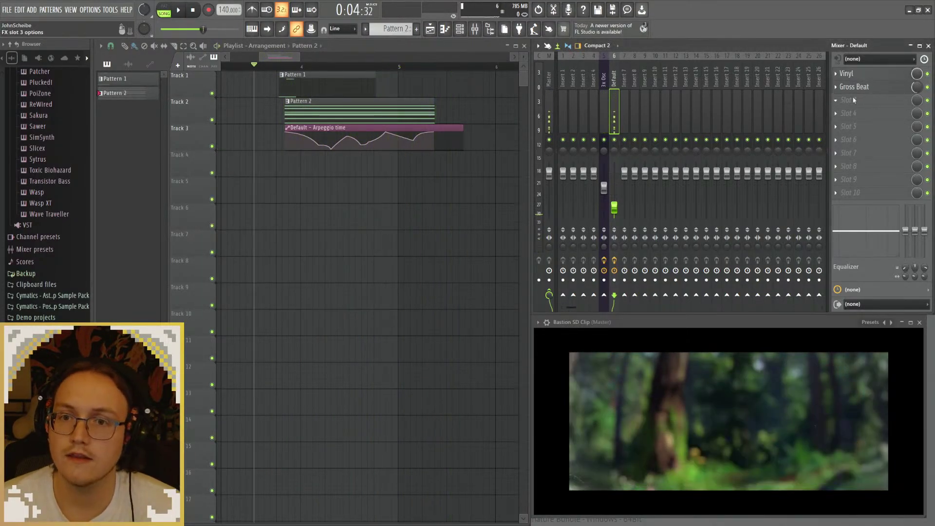
Step: Add Neoverb to the Default track's third effect slot, shorten its hall time to 0.13 s, and shift the blend away from the hall
click(850, 100)
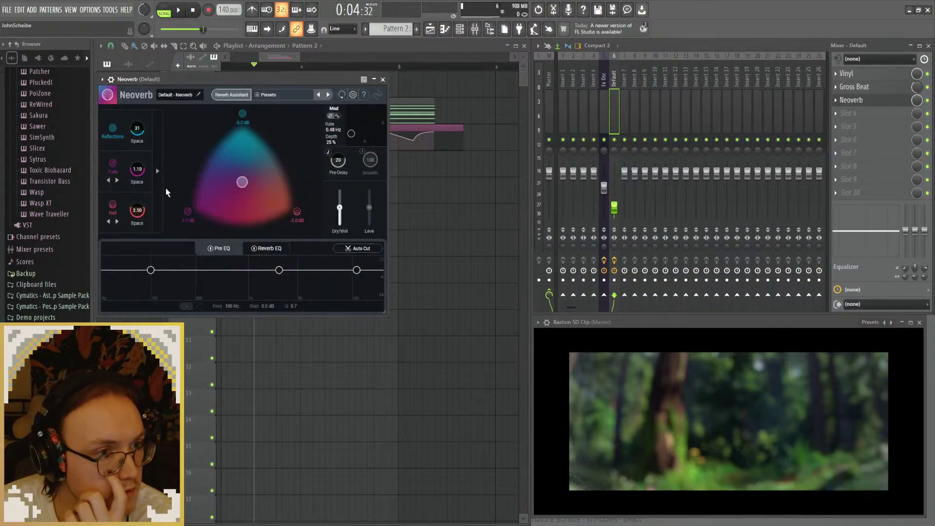
click(158, 144)
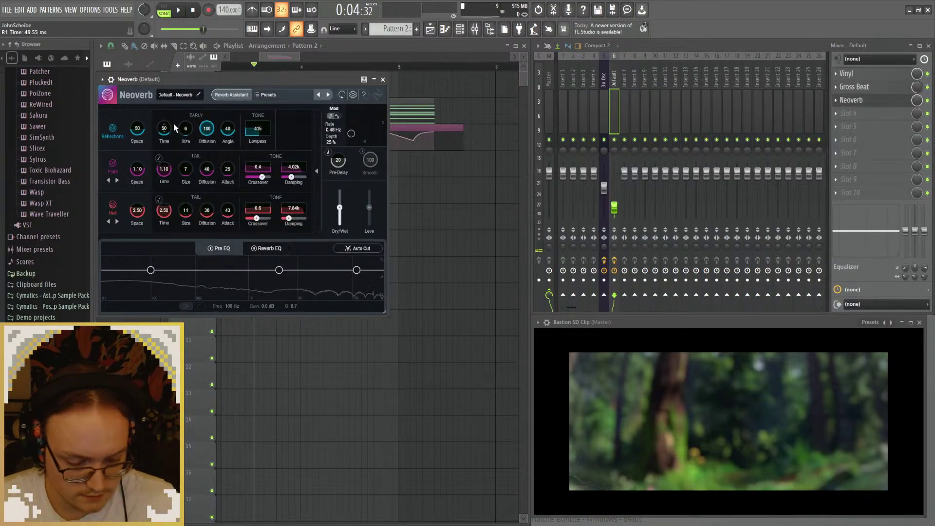
key(space)
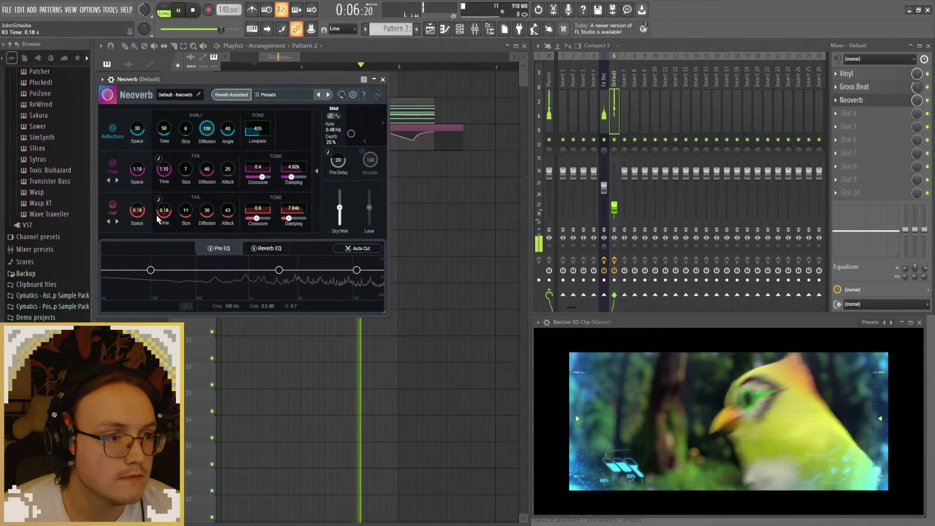
click(316, 171)
drag(209, 183, 214, 162)
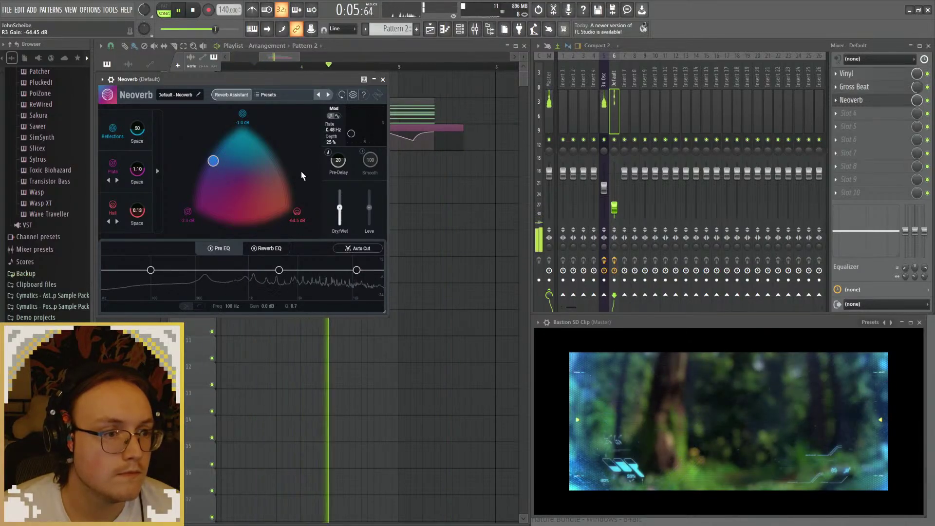
Step: Set Neoverb's early reflections to a time of 89 and a size of 10, and increase their angle
click(158, 171)
drag(167, 131, 225, 134)
scroll(227, 132, up, 3)
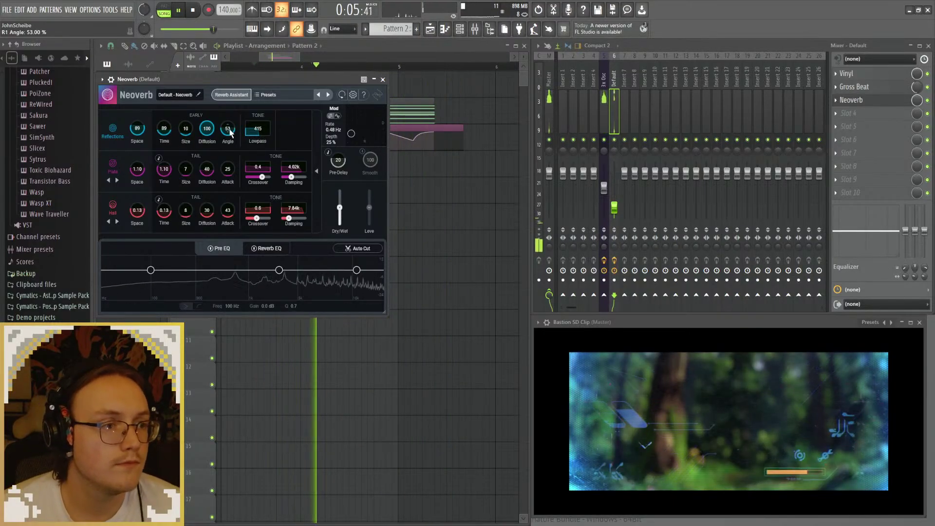
scroll(227, 131, down, 2)
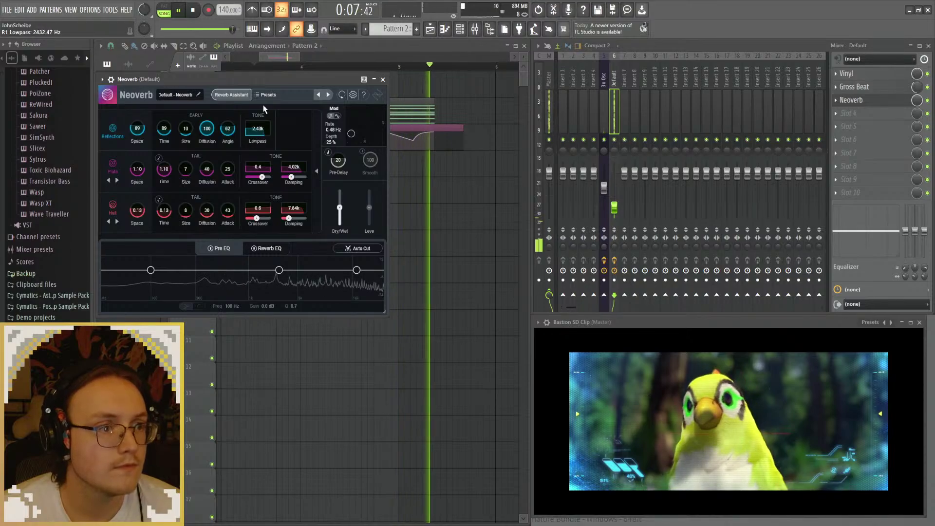
Step: Sweep the lowpass of Neoverb's reflections across its range during playback and set it to 3.79 kHz
scroll(260, 130, up, 10)
scroll(260, 131, down, 15)
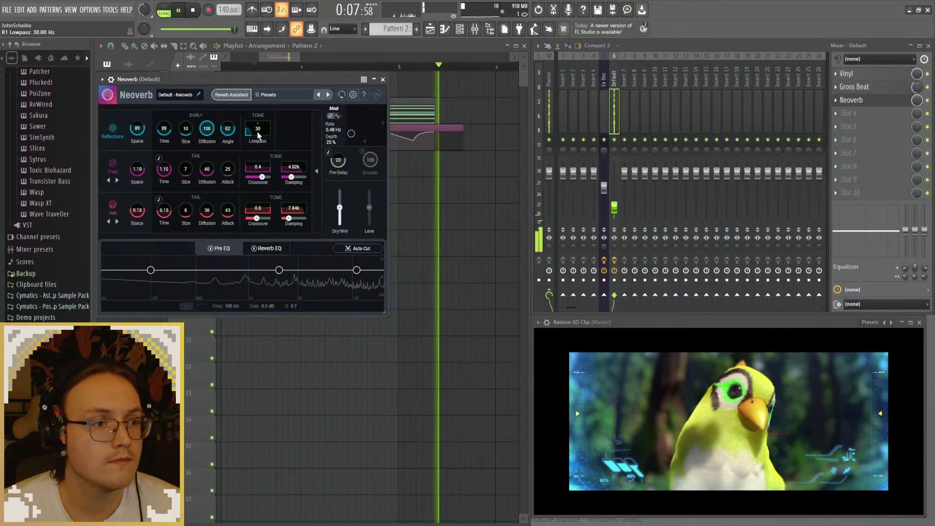
scroll(260, 130, up, 1)
scroll(260, 131, up, 12)
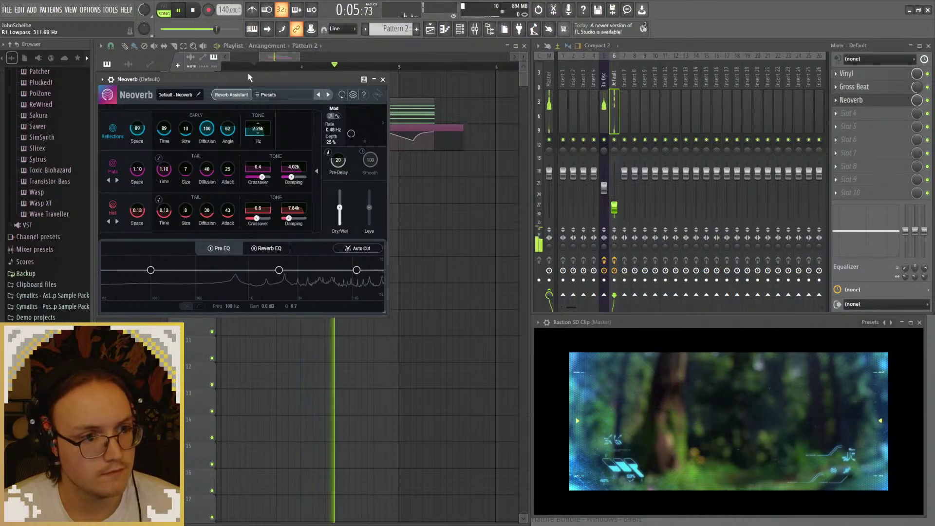
scroll(162, 168, up, 8)
Step: Try a longer plate reverb in Neoverb, then set the plate's time to 0.12 s and its size to 15
scroll(162, 169, up, 2)
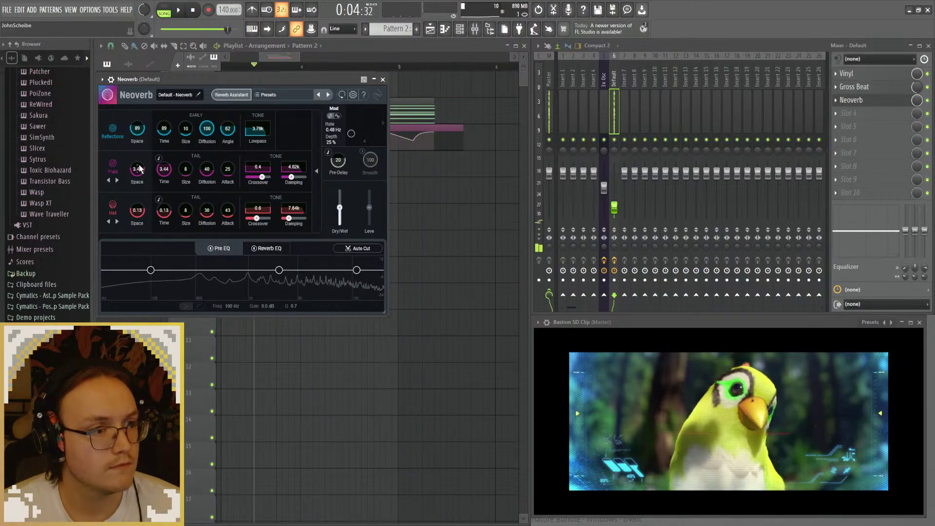
scroll(165, 170, down, 12)
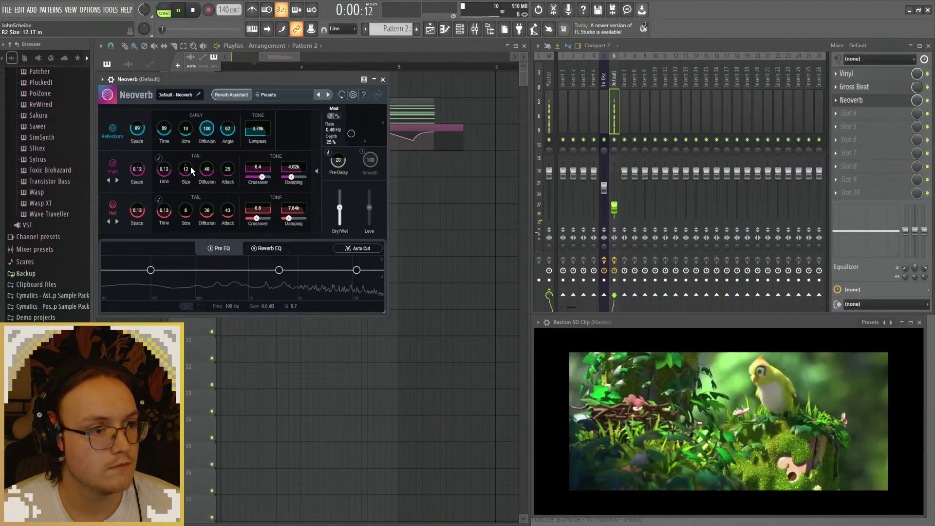
scroll(190, 167, up, 7)
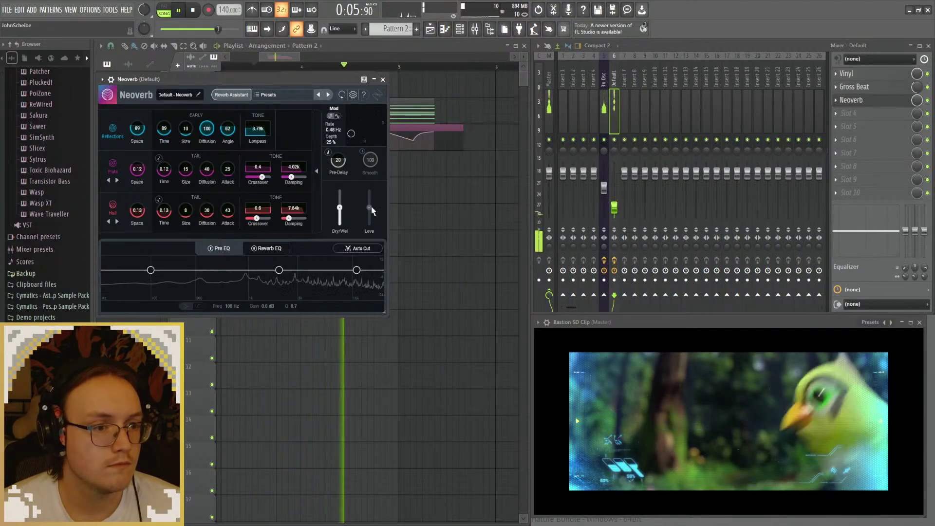
Step: Rebalance Neoverb's blend between the reflections and the plate, and lower the dry/wet mix to about 27%
click(315, 195)
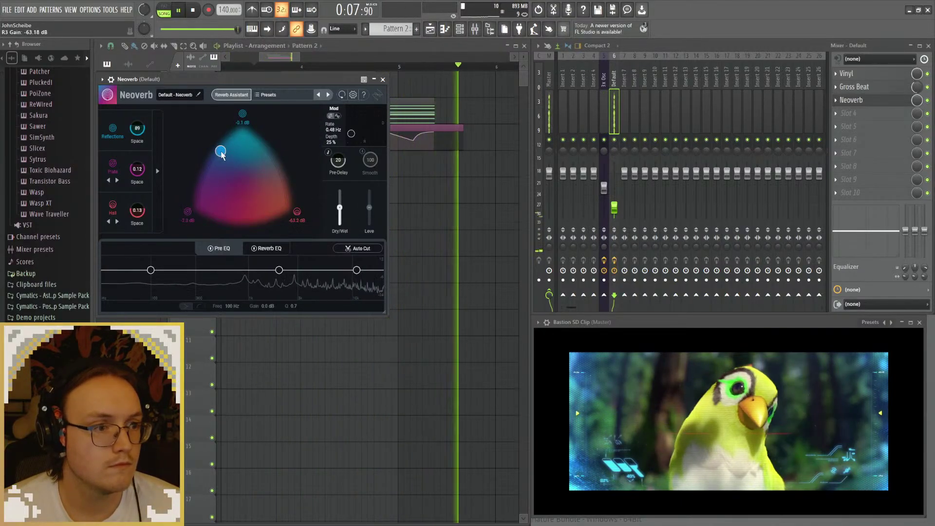
drag(215, 166, 219, 160)
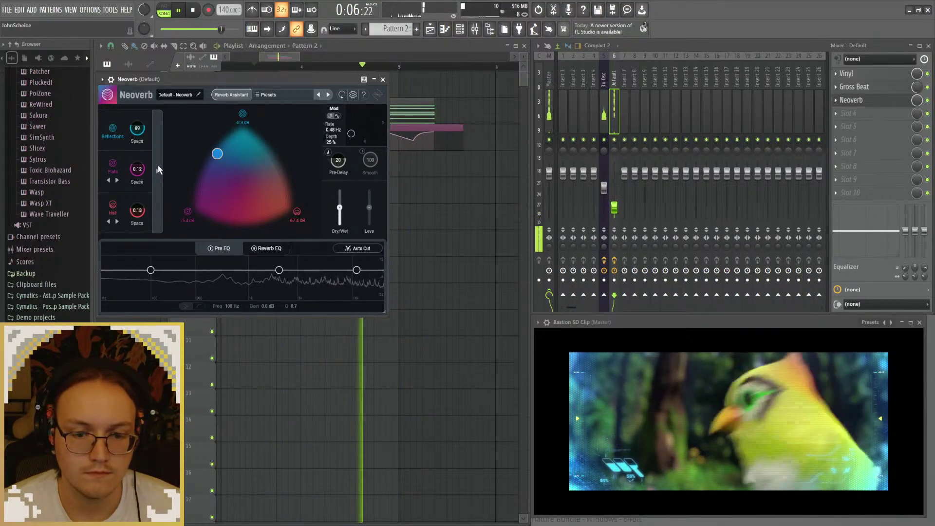
drag(217, 154, 214, 180)
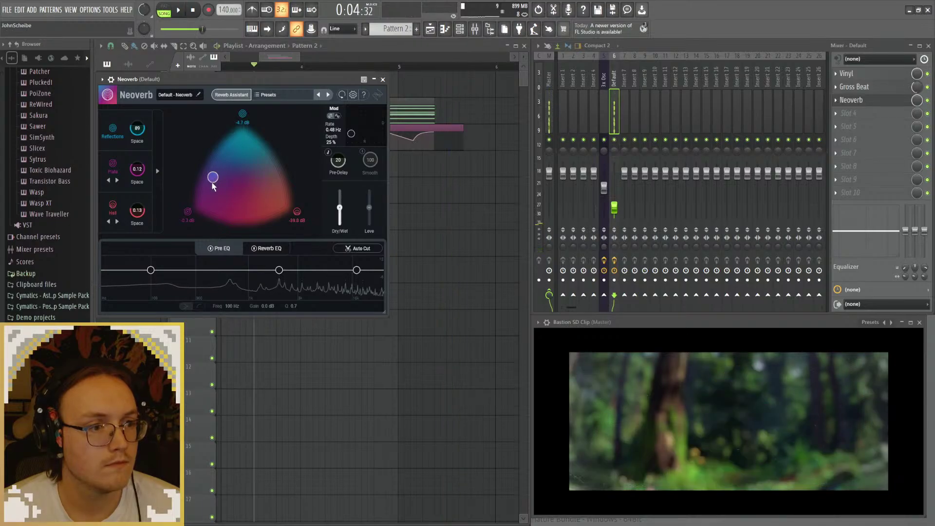
drag(339, 208, 340, 218)
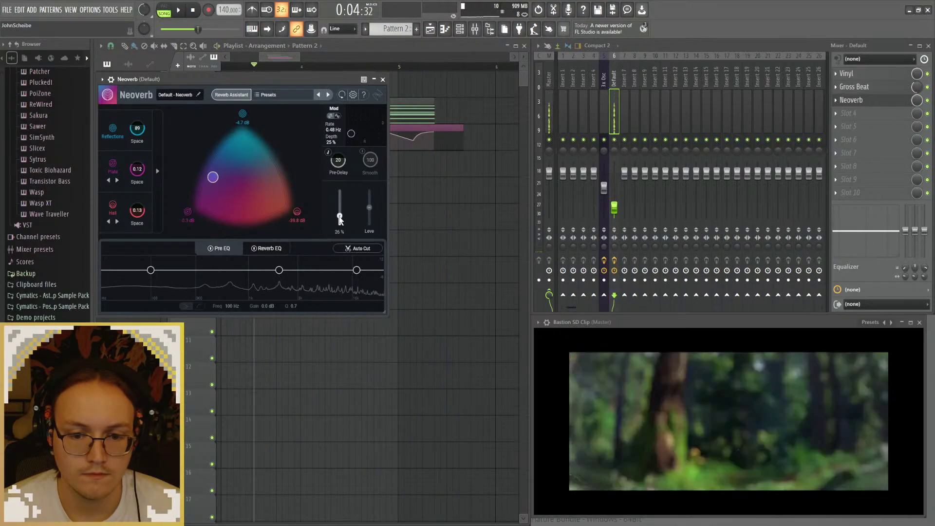
drag(339, 220, 339, 219)
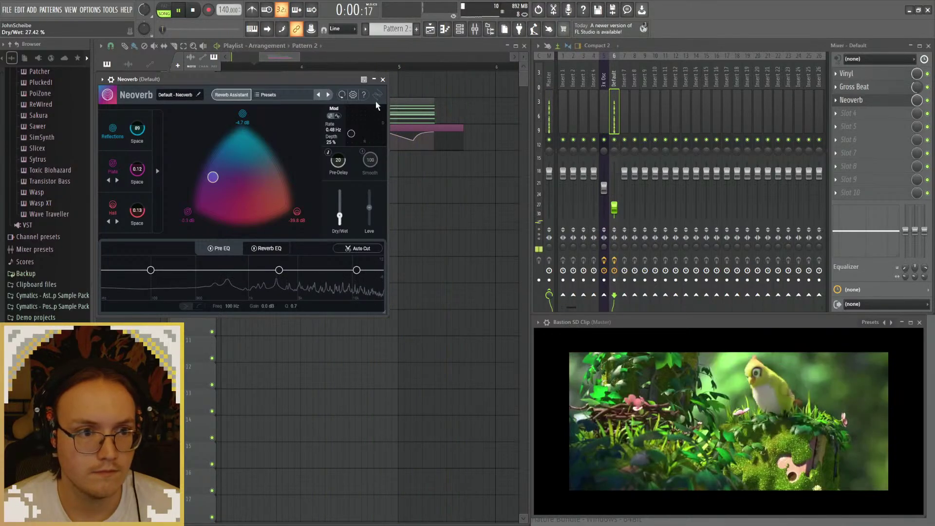
Step: Reshape the arpeggio time automation with a spike near 4:12, a dip near 4:13 and a bent earlier rise, checking against playback
click(383, 80)
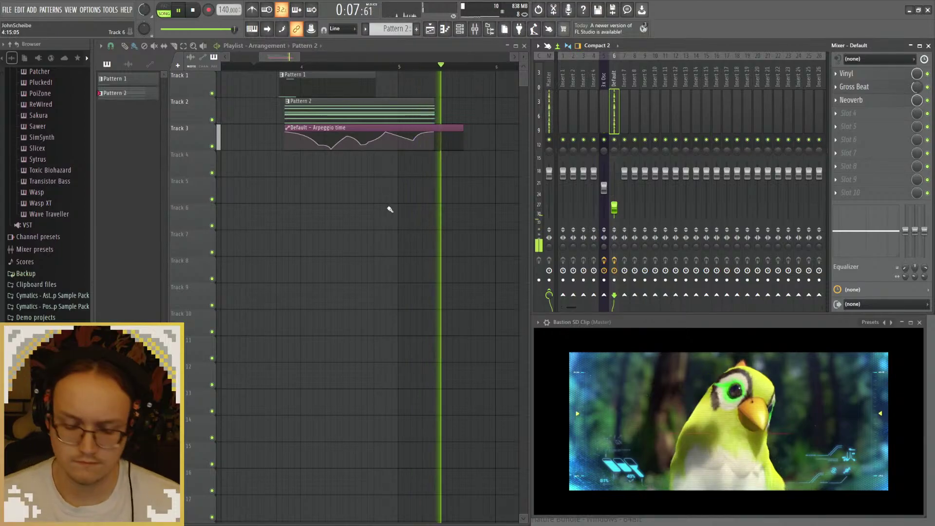
key(space)
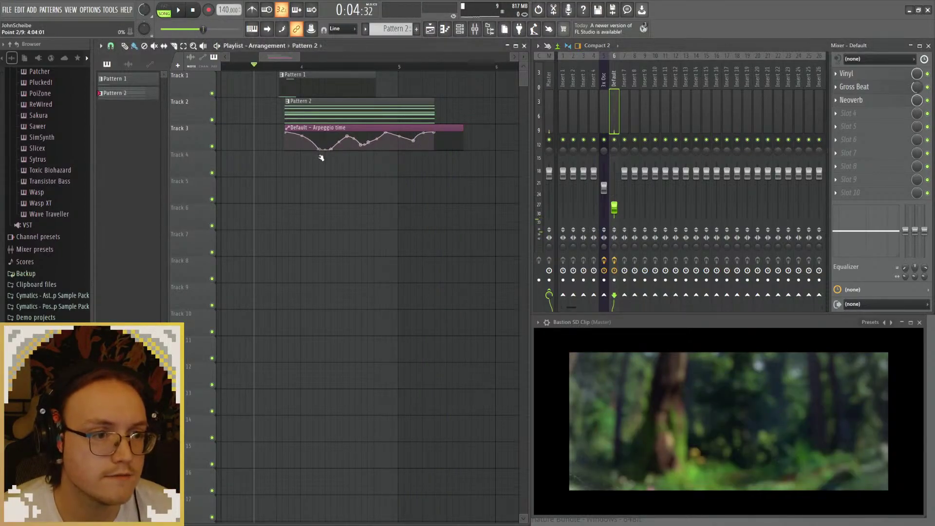
key(space)
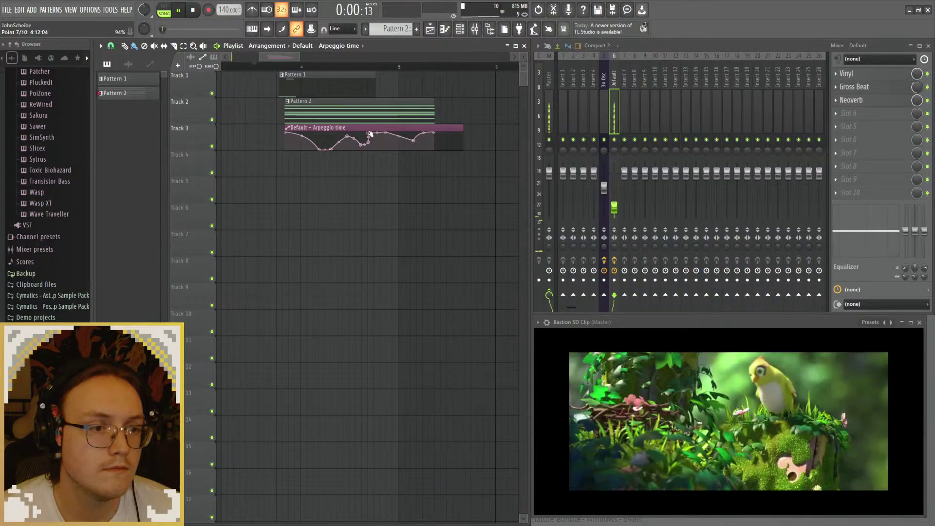
key(space)
key(space)
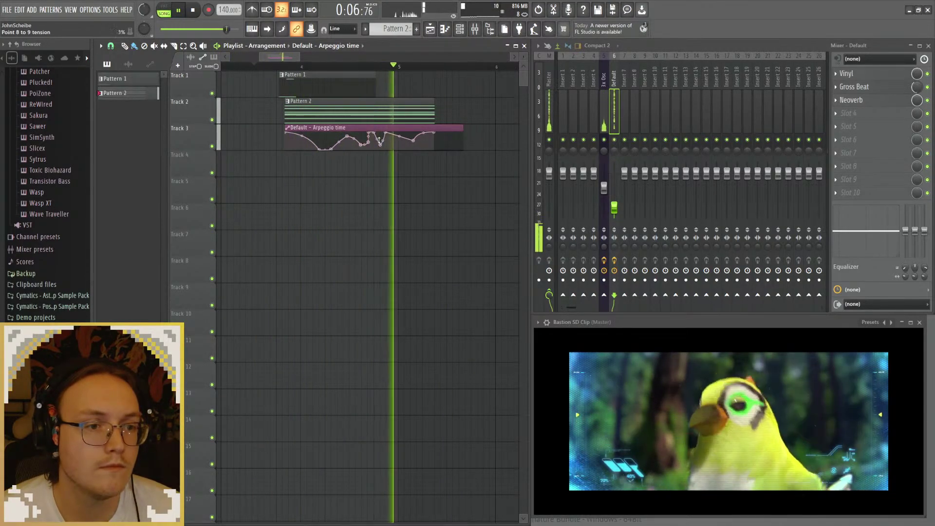
key(space)
key(space)
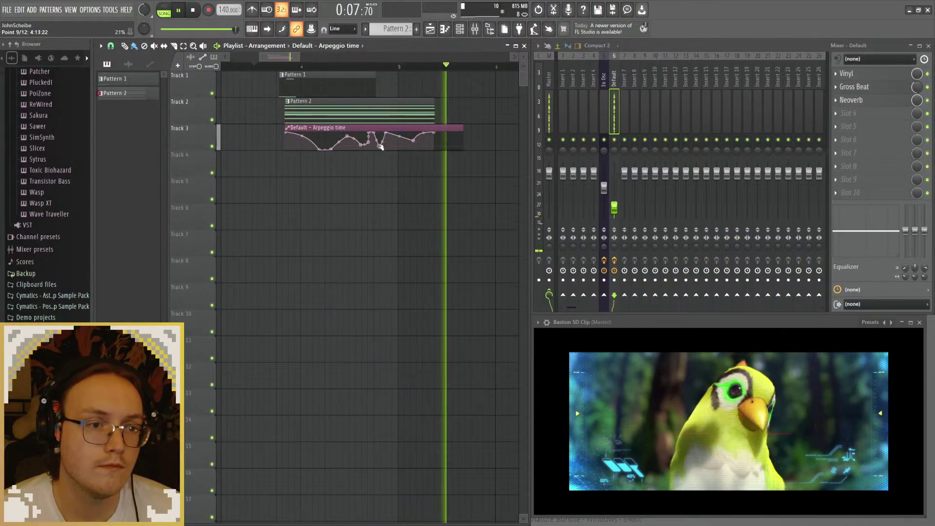
key(space)
key(space)
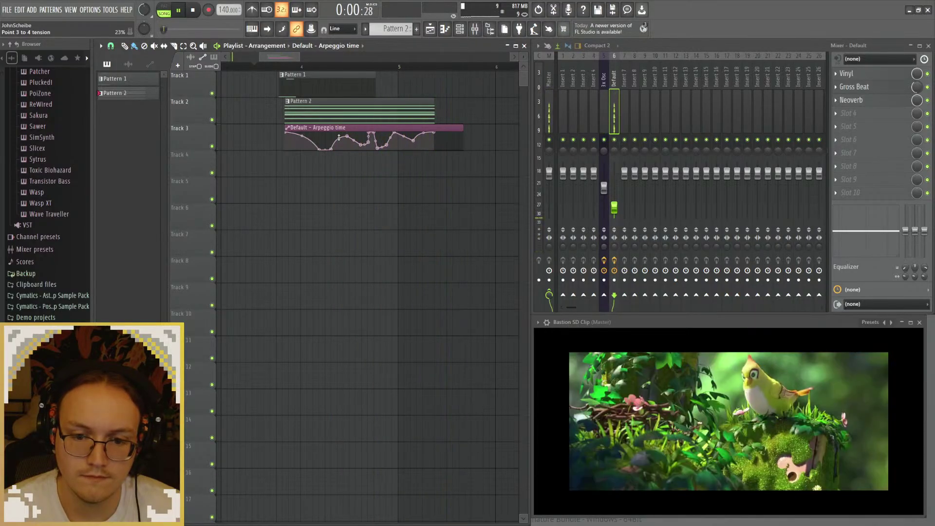
key(space)
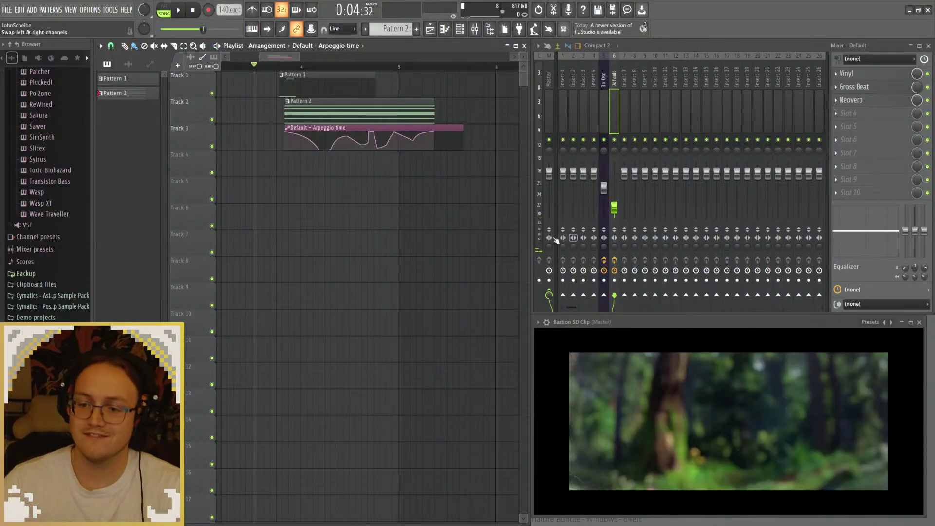
Step: Play the arpeggiated chord against the video clip repeatedly, starting from just before the first pattern
click(395, 215)
right_click(424, 219)
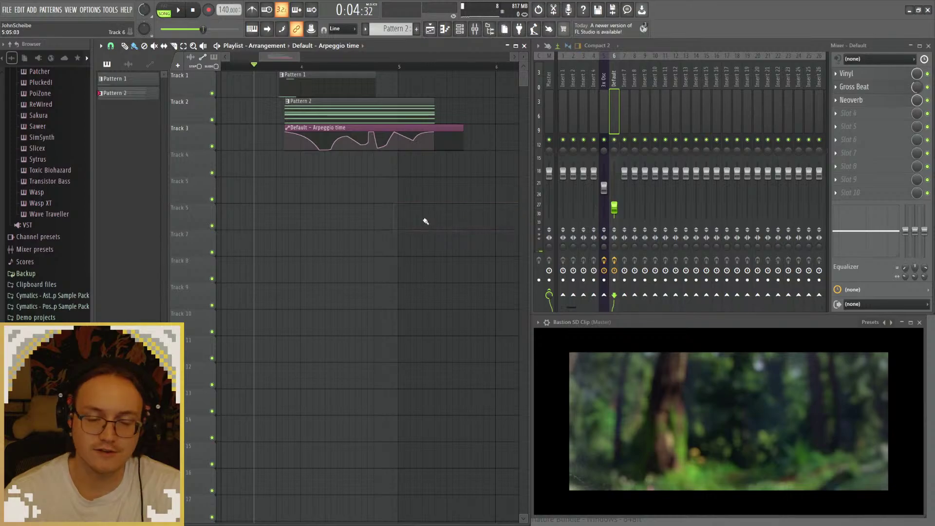
key(space)
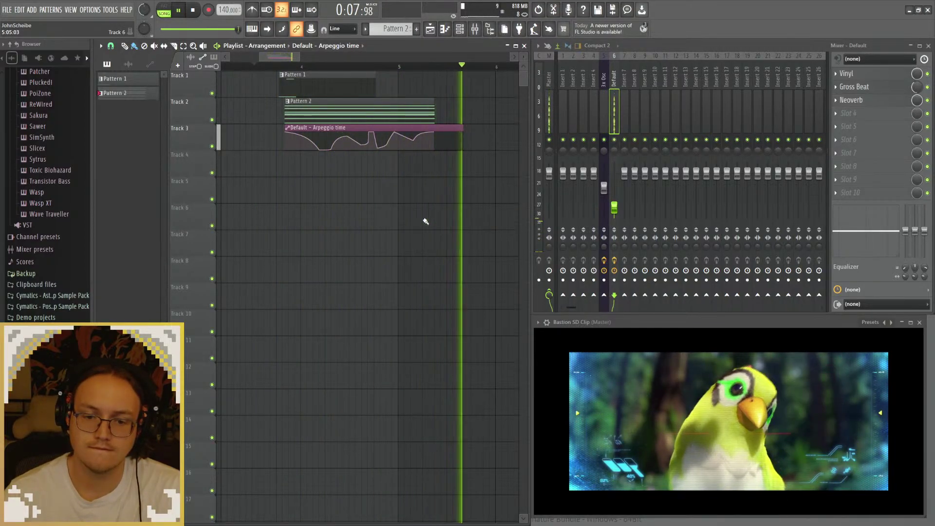
key(space)
key(space)
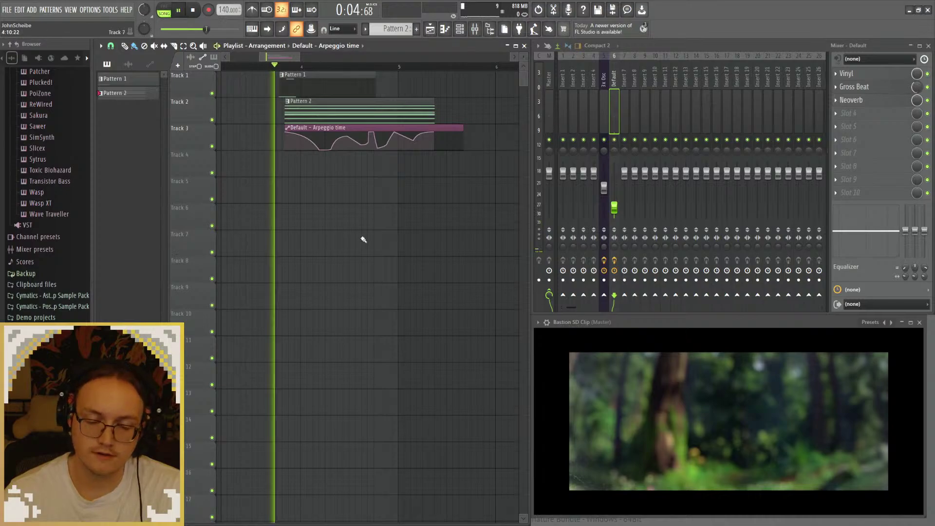
key(space)
key(space)
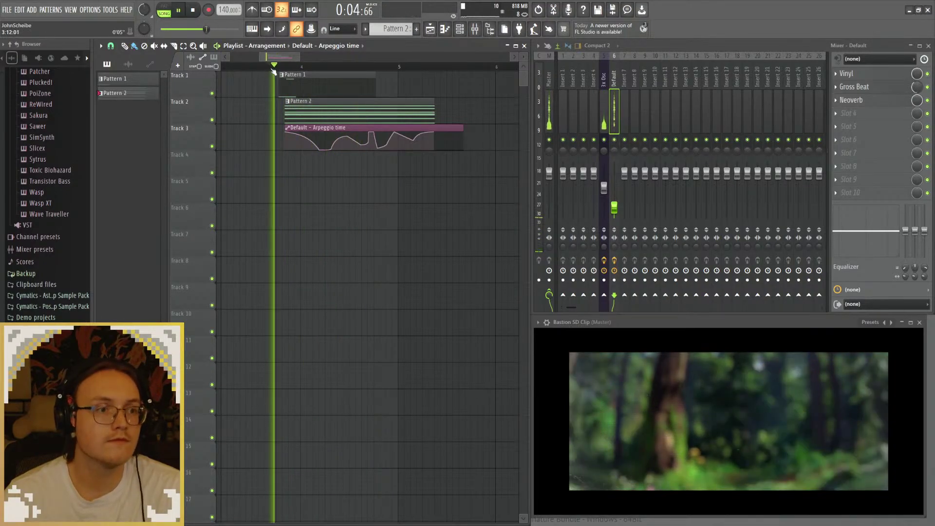
key(space)
key(space)
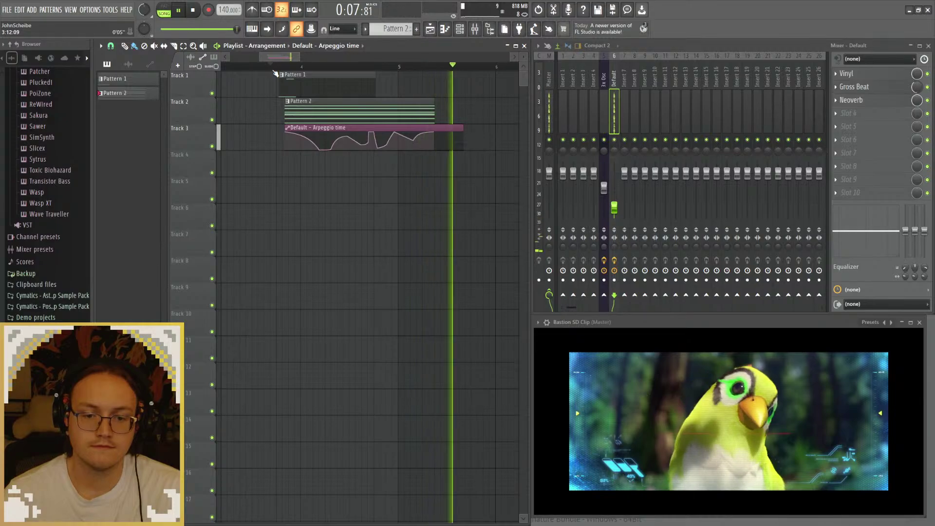
key(space)
key(space)
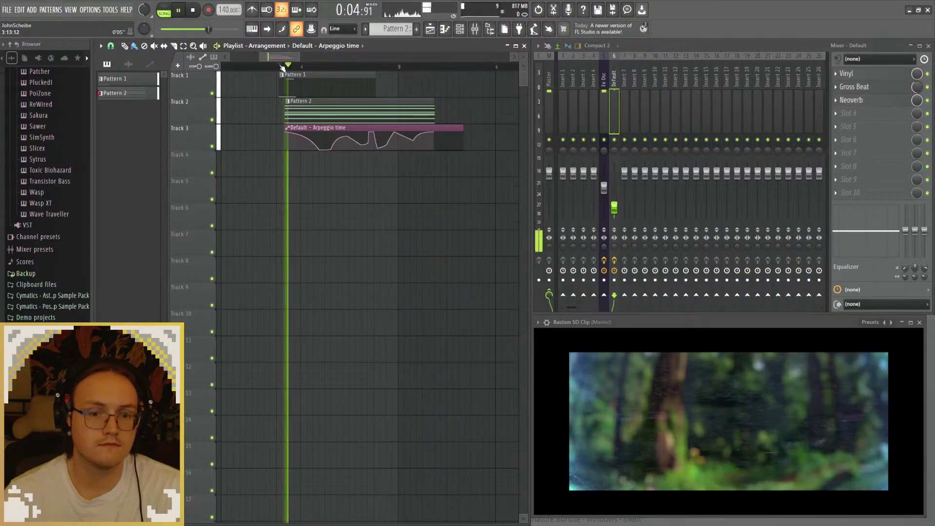
key(space)
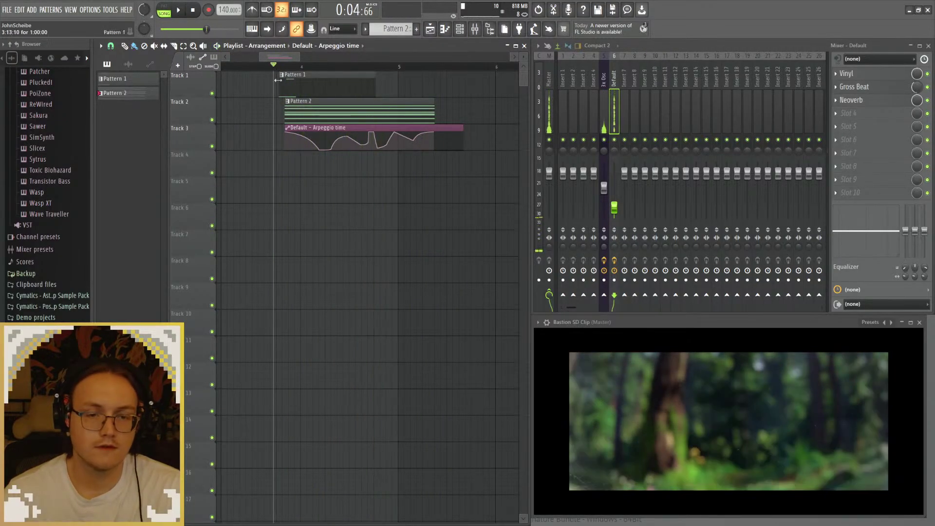
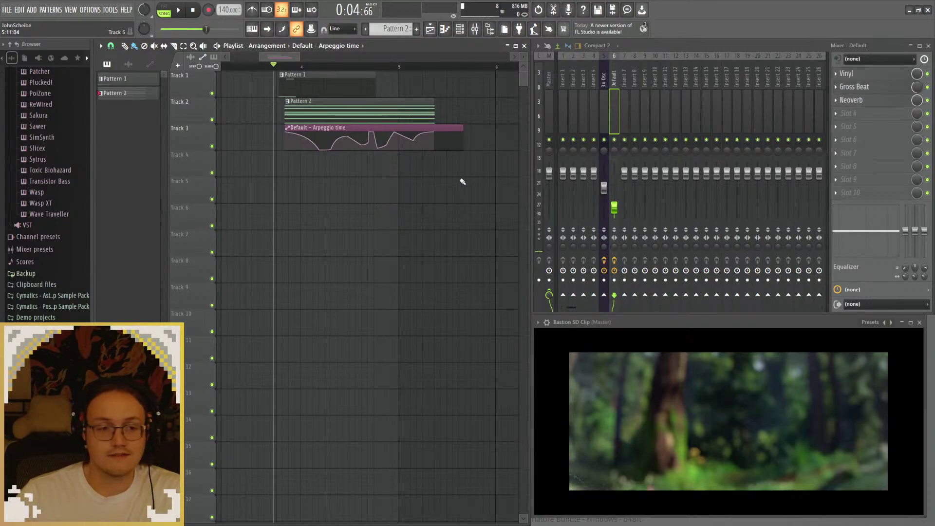
Step: Move the video preview lower, select the Master track and add a new Sytrus instrument to the channel rack
click(547, 103)
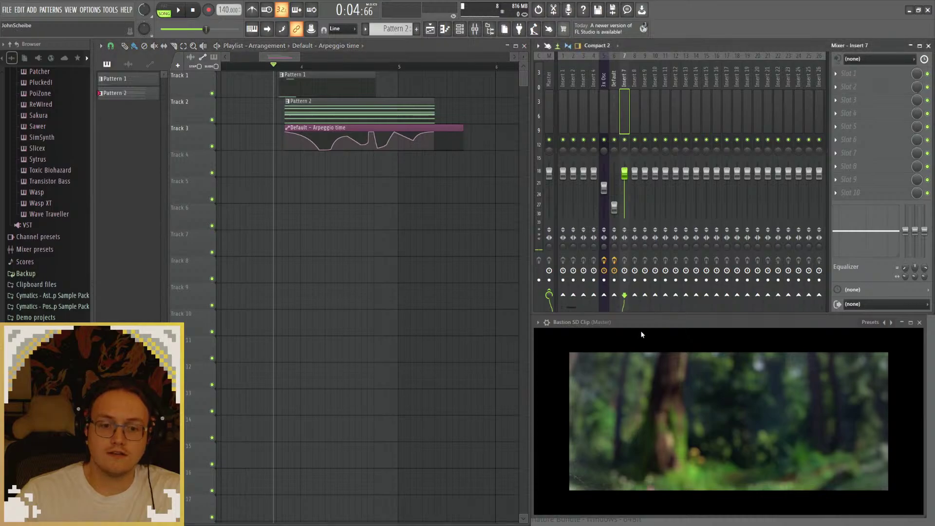
drag(657, 323, 636, 343)
key(F6)
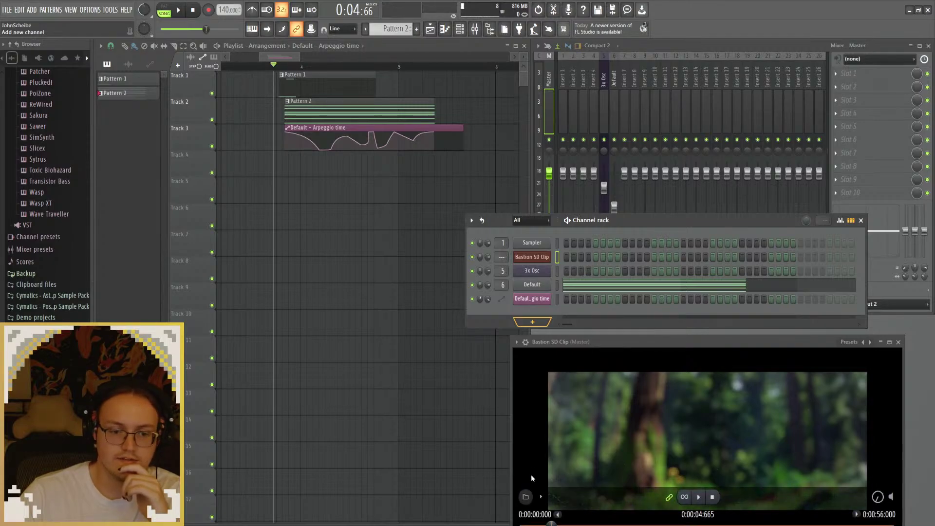
drag(512, 157, 568, 166)
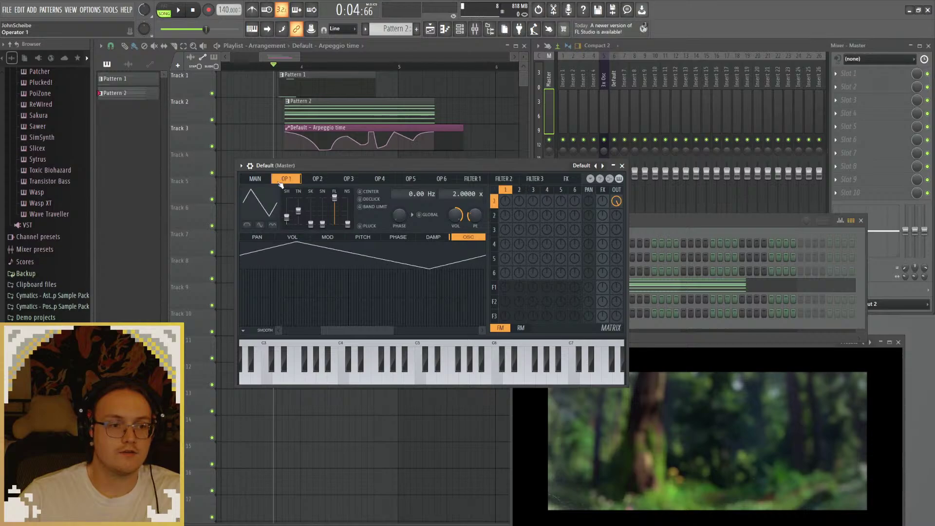
Step: Build an FM tone in Sytrus: operator 1 as a 1.0000x sine modulated by operator 2, itself modulated by a skewed operator 3 at 15.9000x
click(317, 179)
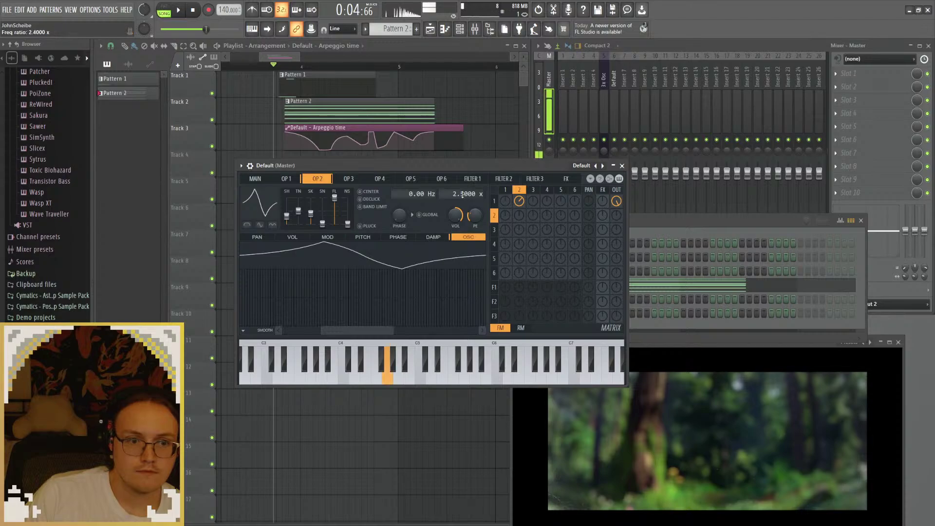
click(286, 178)
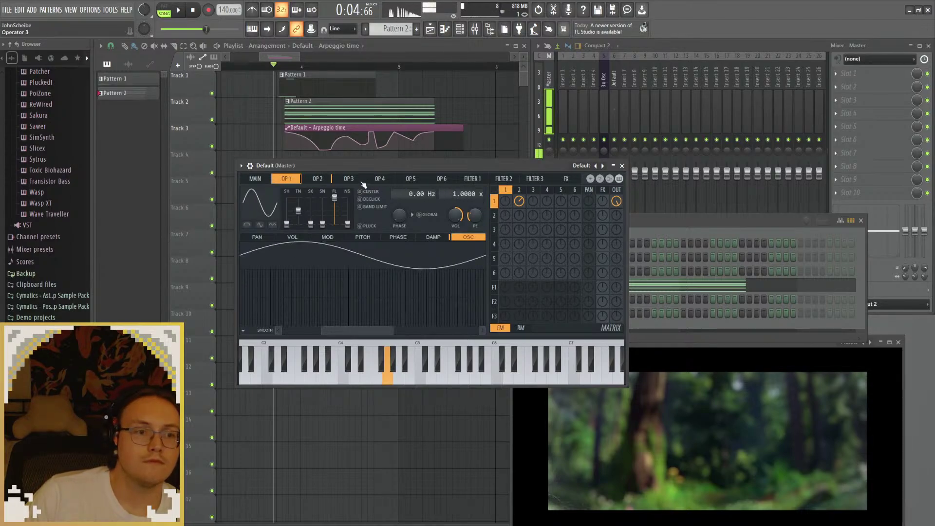
click(361, 181)
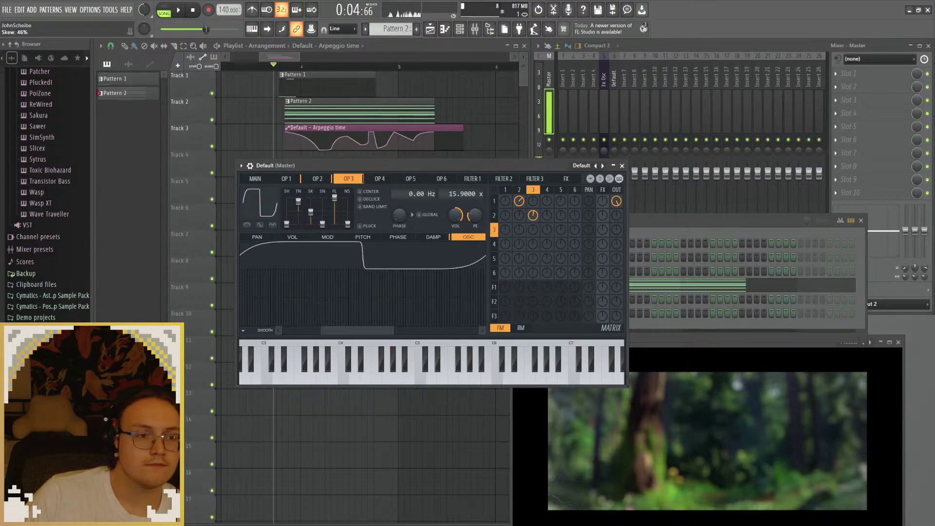
drag(310, 212, 316, 207)
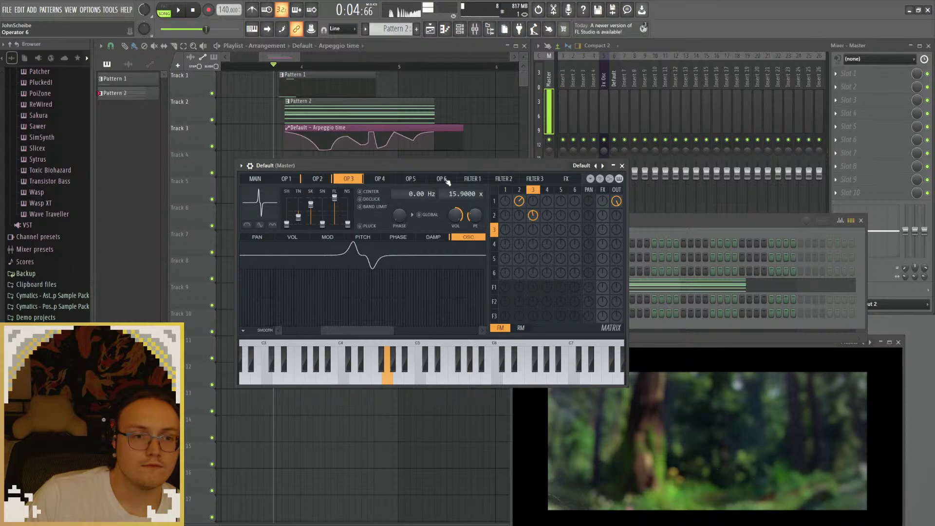
click(286, 179)
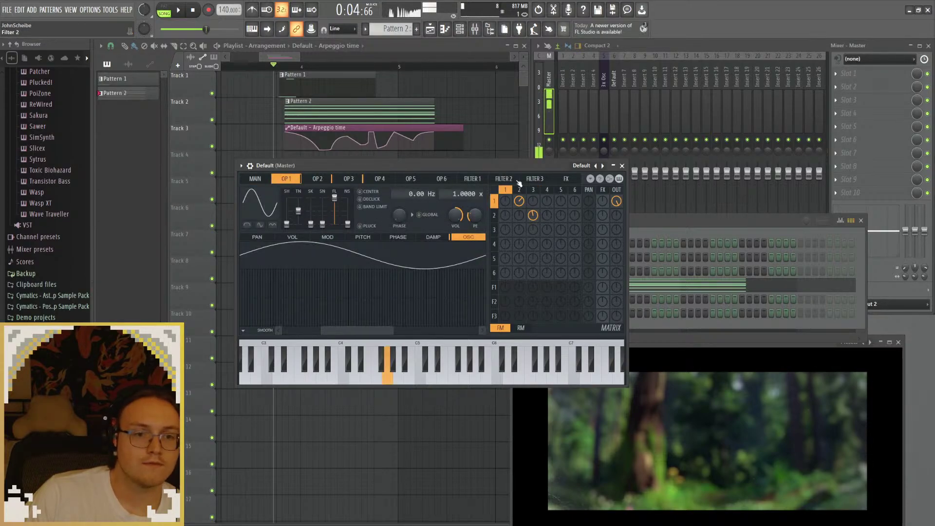
click(622, 166)
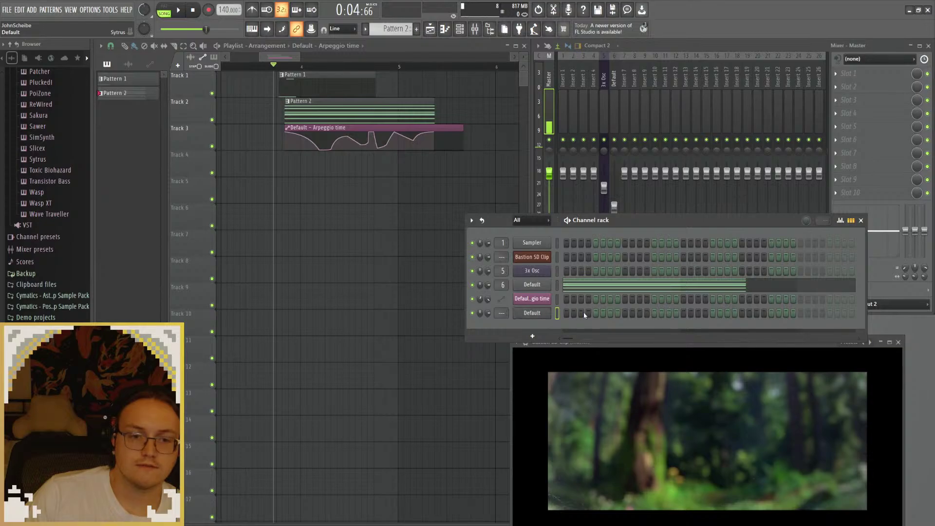
Step: Create Pattern 3 and audition progressively lower notes of the new Sytrus channel in its piano roll, down to octave 0
key(F4)
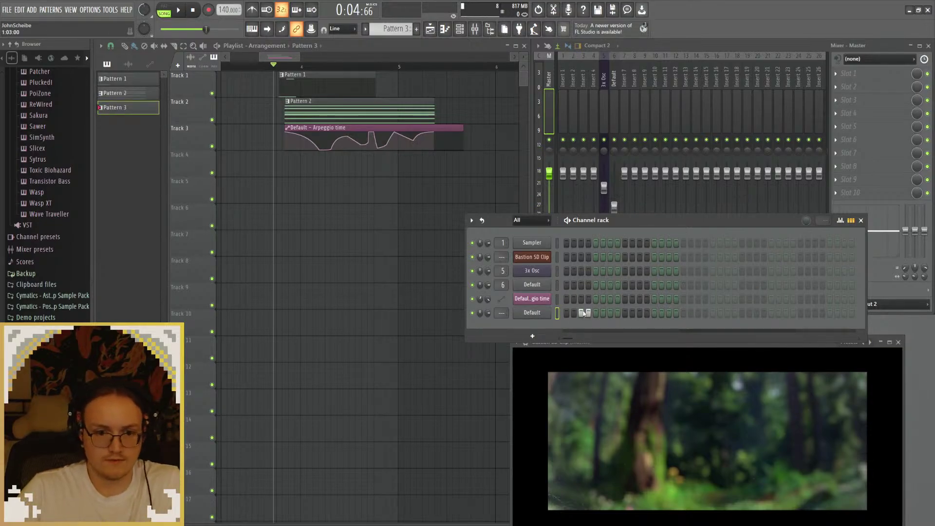
key(F7)
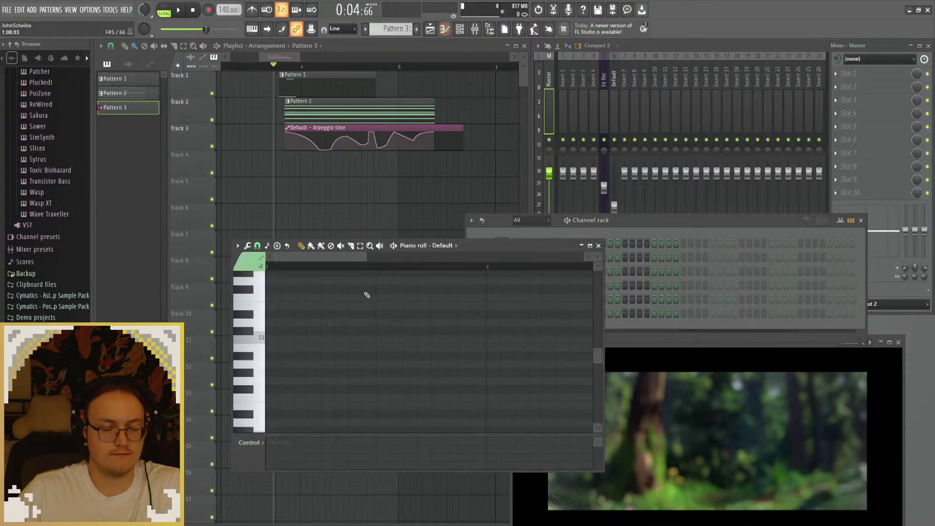
click(261, 341)
scroll(264, 397, down, 1)
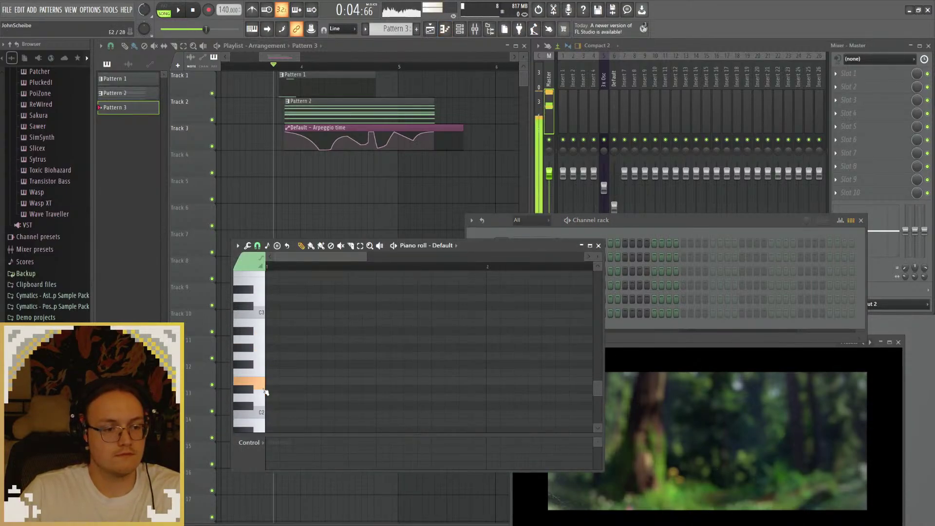
scroll(264, 399, down, 1)
click(263, 409)
scroll(264, 409, down, 1)
click(263, 411)
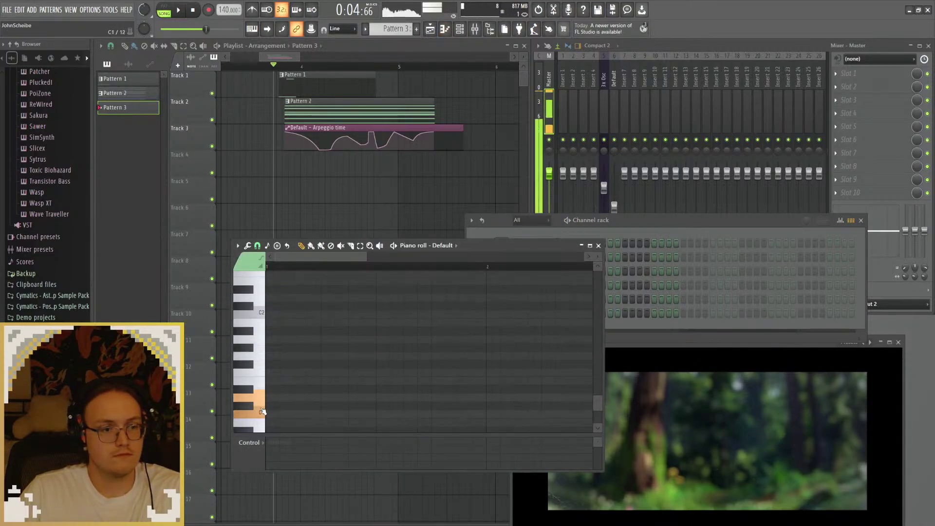
scroll(259, 401, down, 2)
click(264, 424)
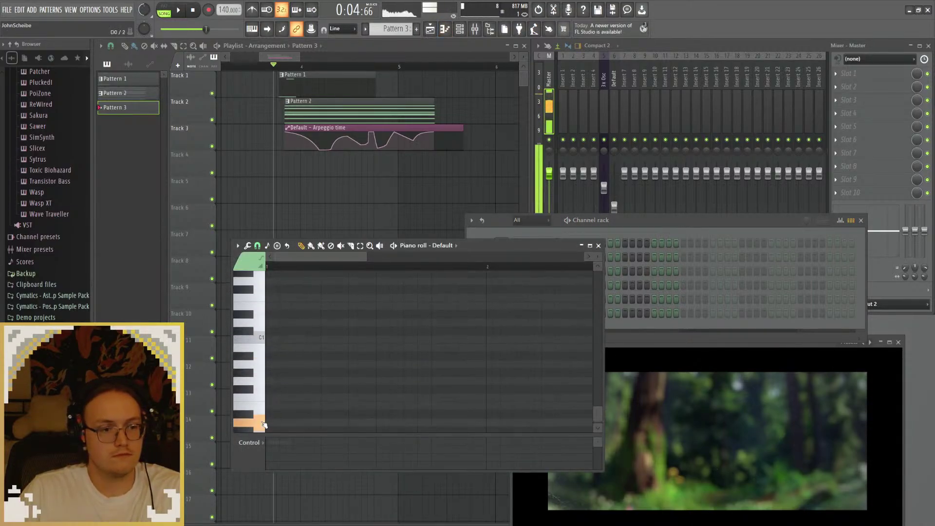
scroll(264, 386, down, 1)
click(263, 393)
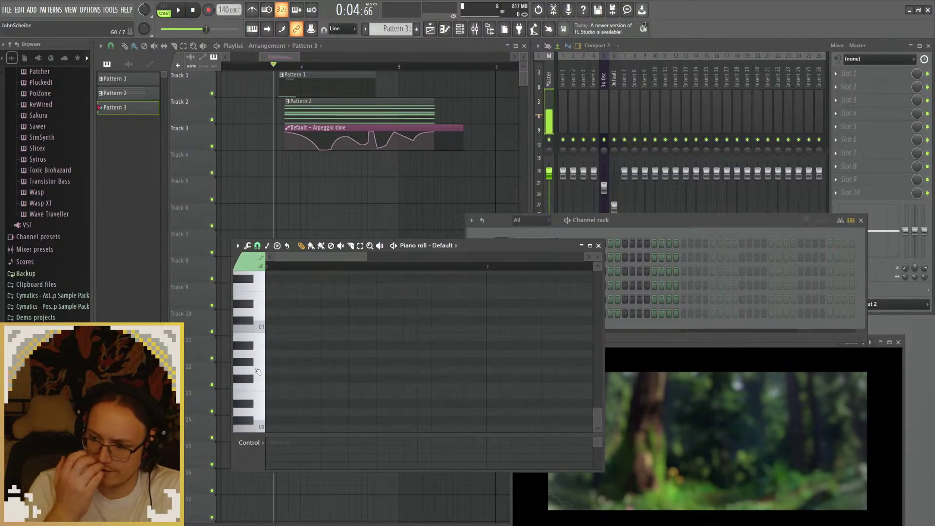
scroll(262, 387, up, 1)
click(263, 399)
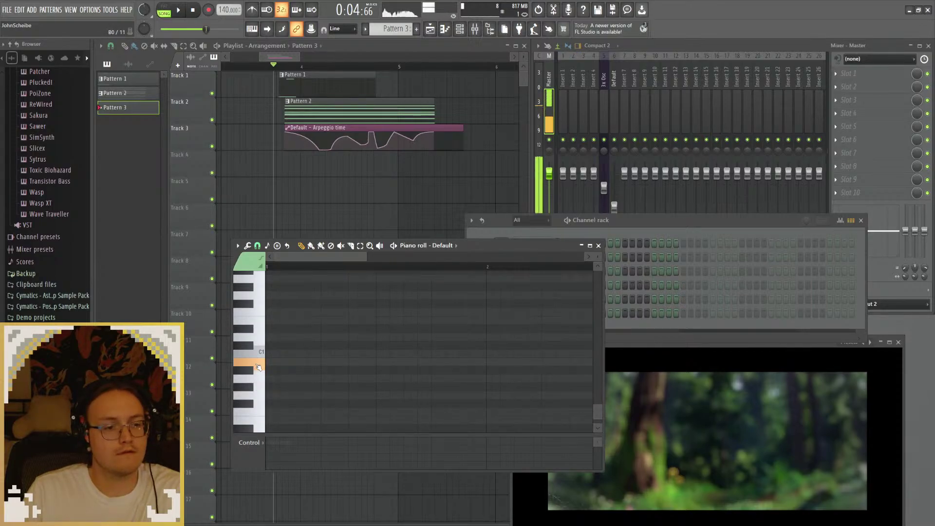
scroll(259, 368, down, 1)
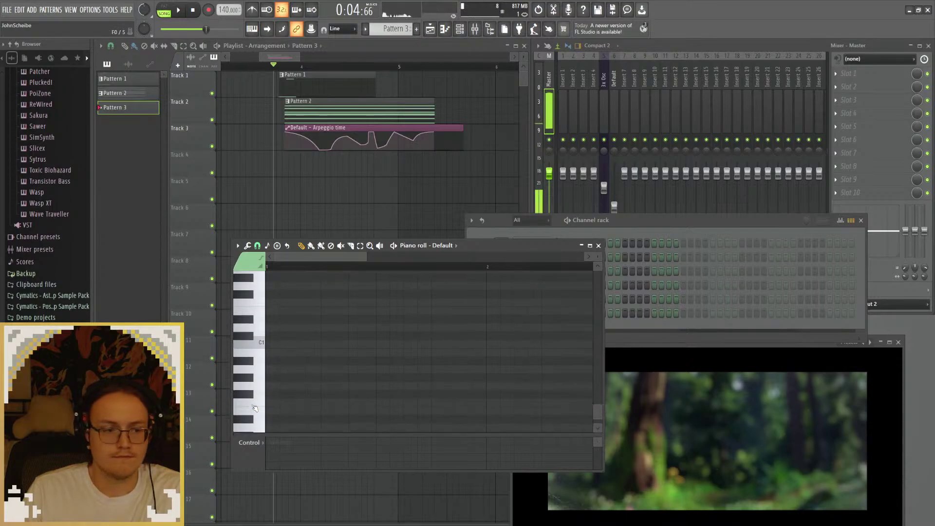
scroll(251, 341, up, 1)
Step: Draw a G#0 note about two bars long from the start of Pattern 3, close the piano roll and play the arrangement
click(251, 325)
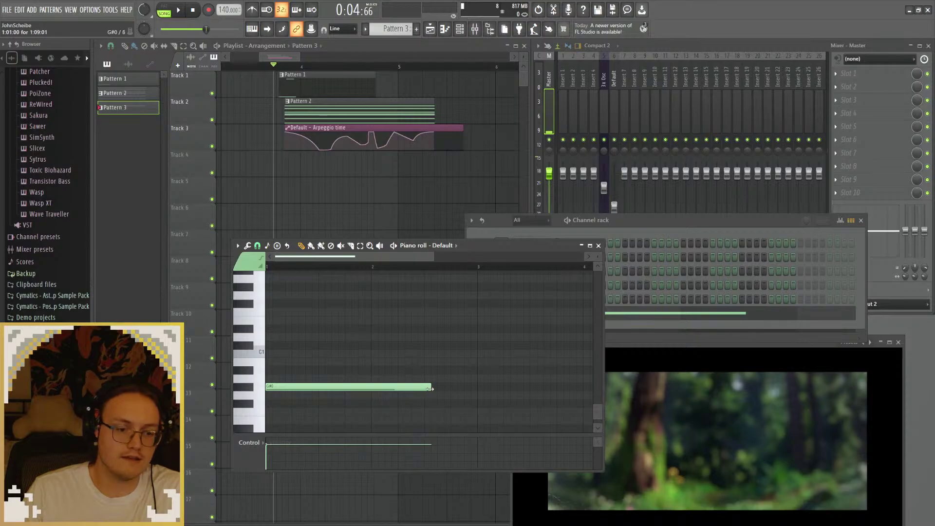
click(598, 245)
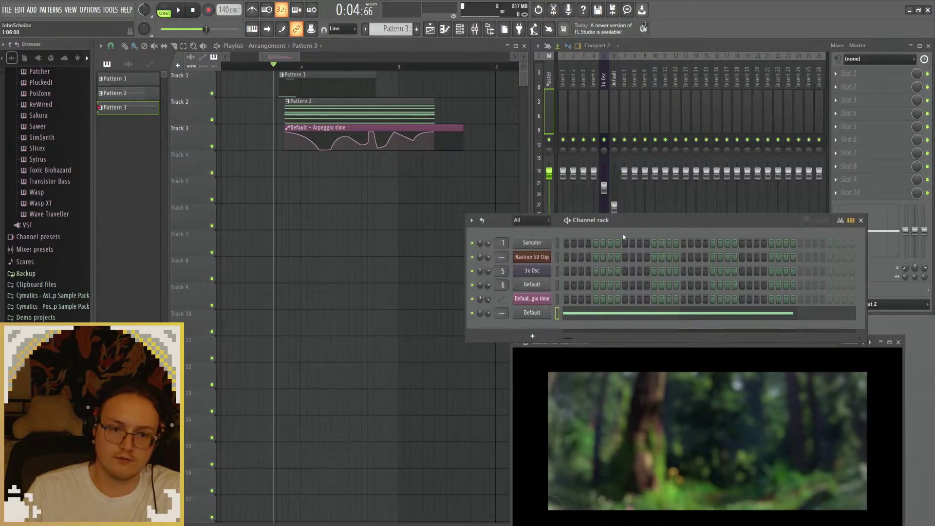
key(space)
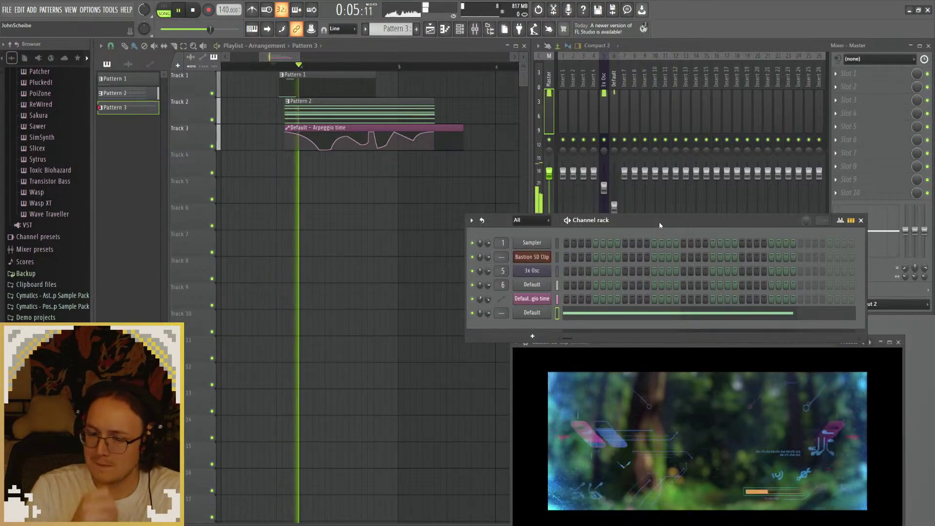
Step: Place Pattern 3 in the playlist on Track 4, starting shortly after Pattern 2's start, and play the arrangement from there
key(space)
key(space)
mouse_move(334, 162)
mouse_down()
mouse_move(355, 167)
mouse_move(319, 173)
mouse_move(358, 170)
mouse_up()
key(space)
key(space)
key(space)
Step: Reopen the low-tone Sytrus channel, show operator 2 and readjust how strongly it modulates operator 1 during playback
click(552, 313)
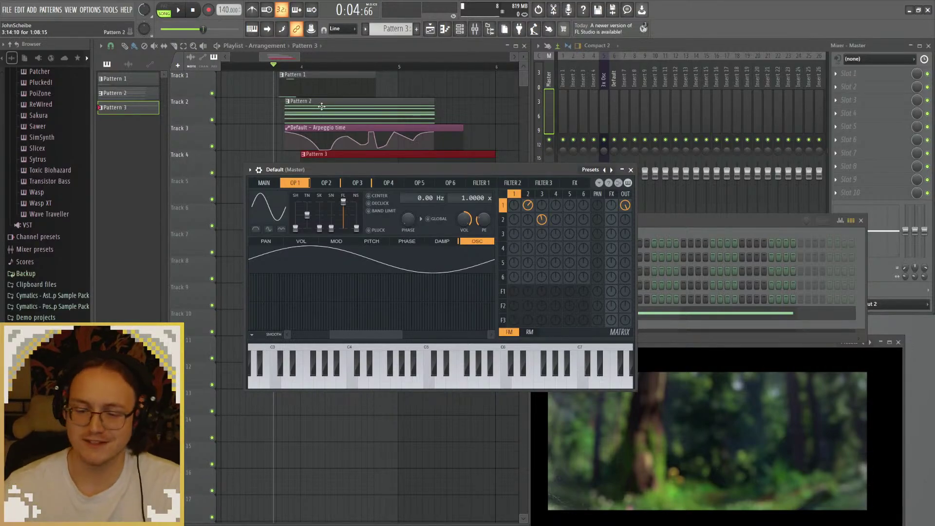
drag(349, 167, 379, 173)
click(356, 189)
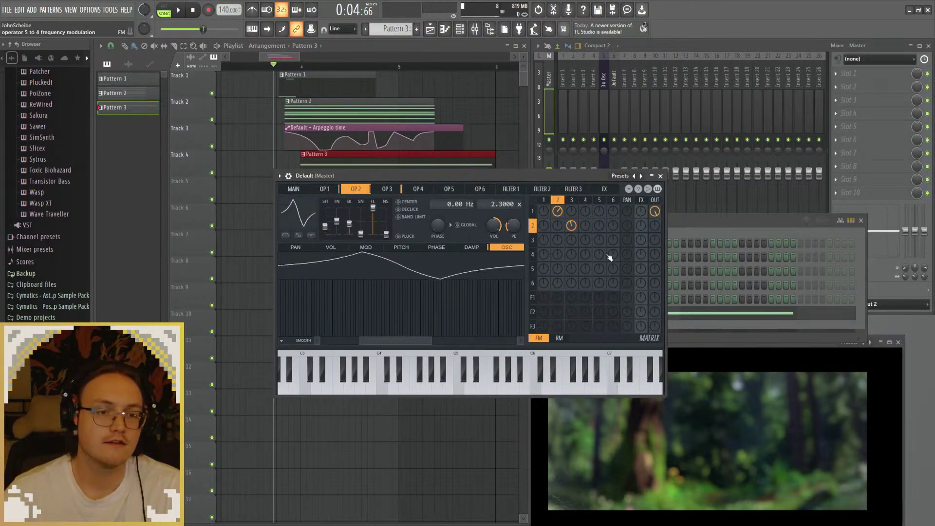
scroll(557, 211, down, 3)
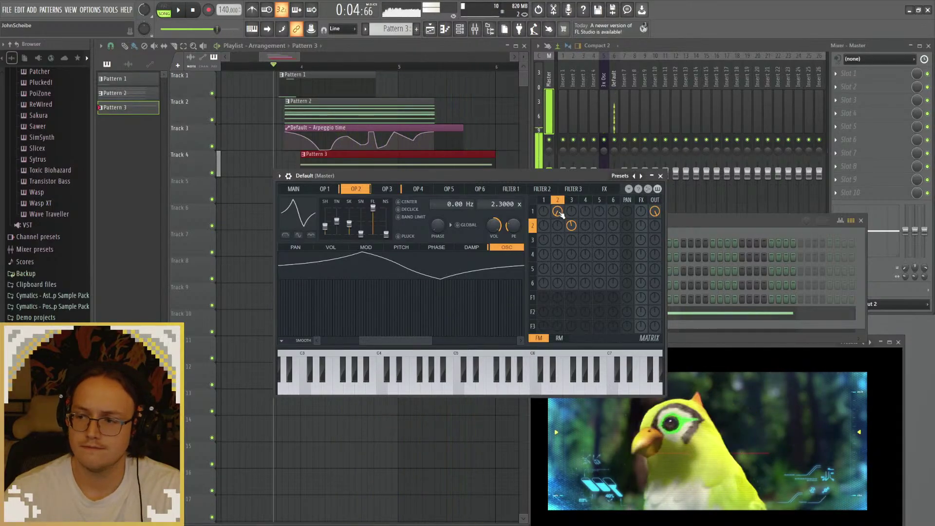
key(space)
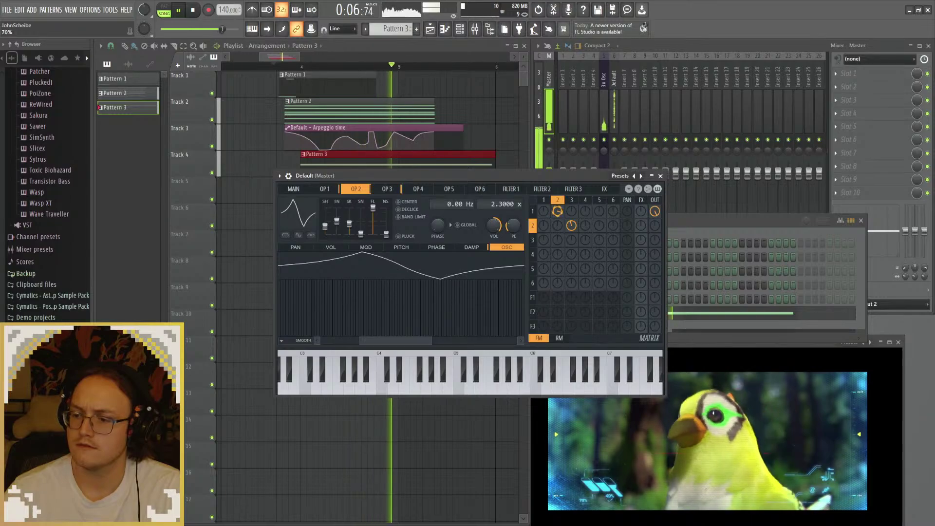
key(space)
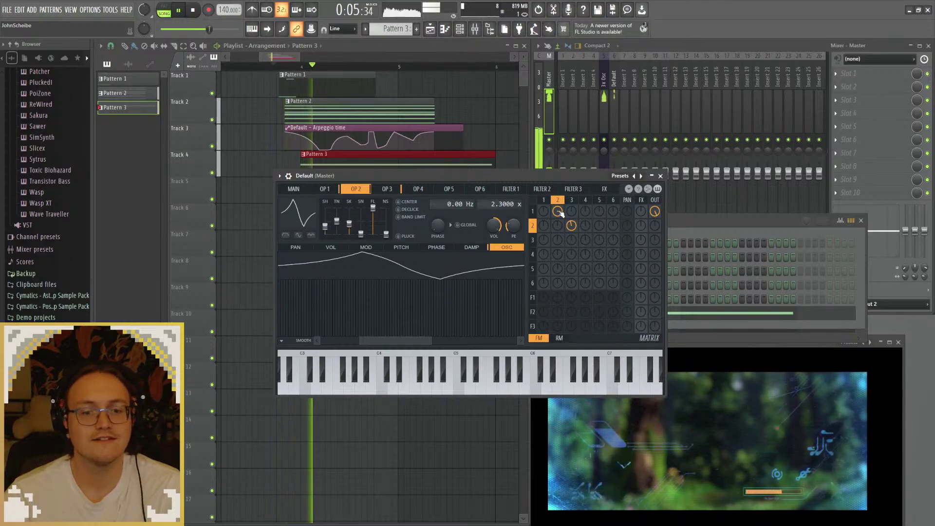
drag(559, 213, 572, 248)
Step: Raise operator 3's tension to 91% and rebalance its modulation of operator 2 and operator 2's modulation of operator 1
click(387, 189)
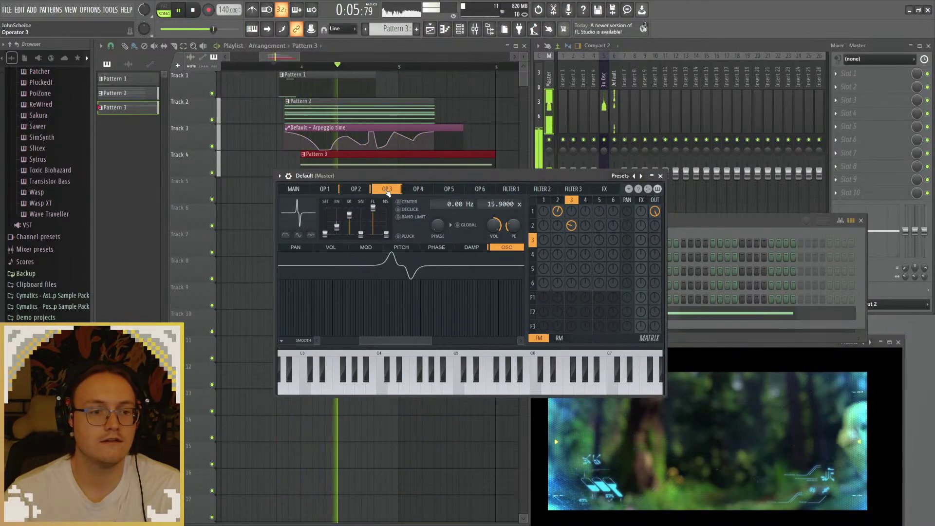
drag(337, 226, 337, 210)
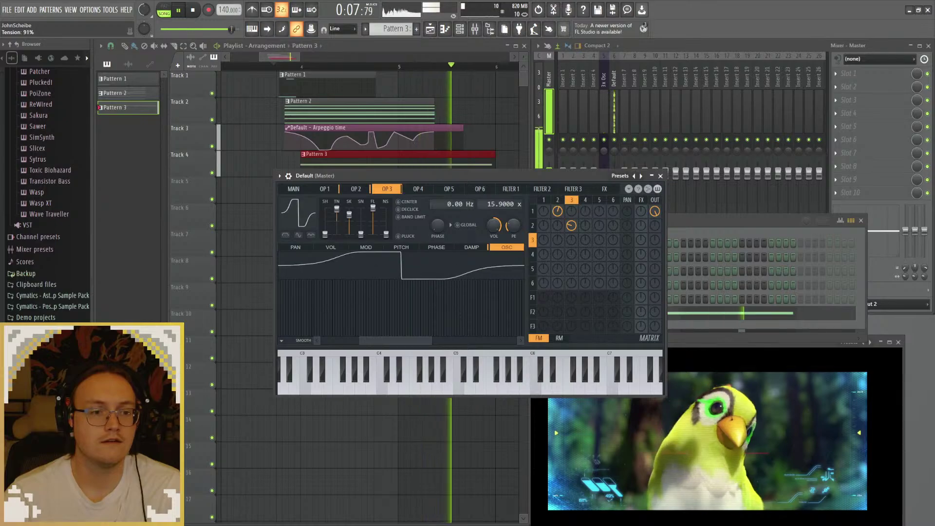
drag(574, 230, 559, 213)
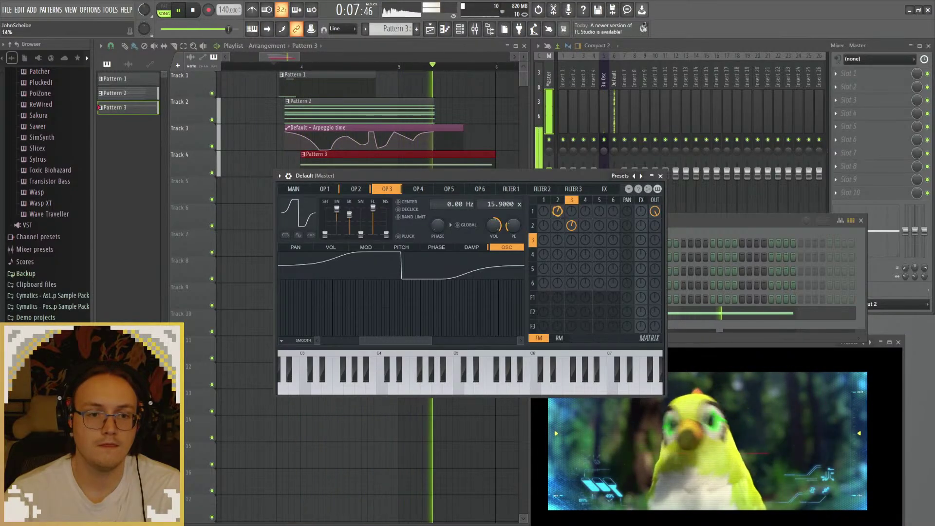
key(space)
key(space)
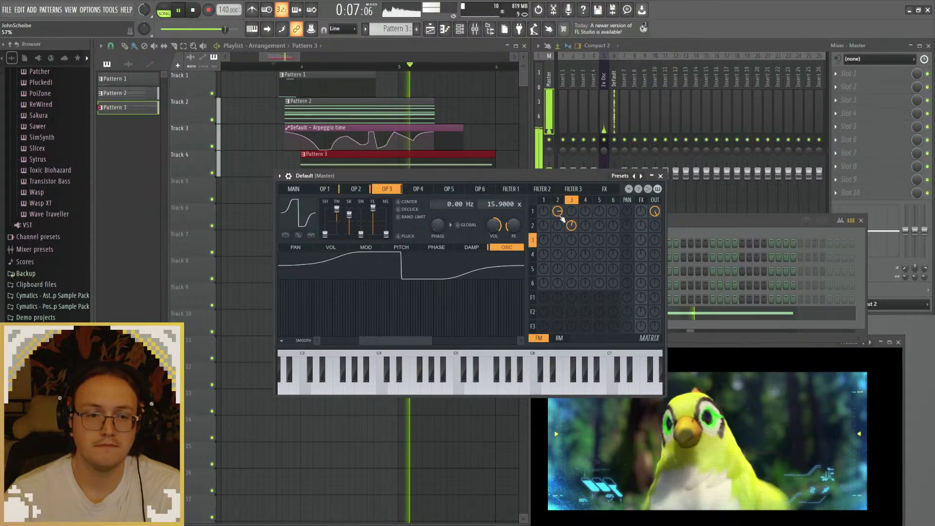
Step: Audition different frequency ratios for operator 2 during repeated playback, settle on 1.2000x and sharpen its waveform's peaks
click(557, 200)
key(space)
key(space)
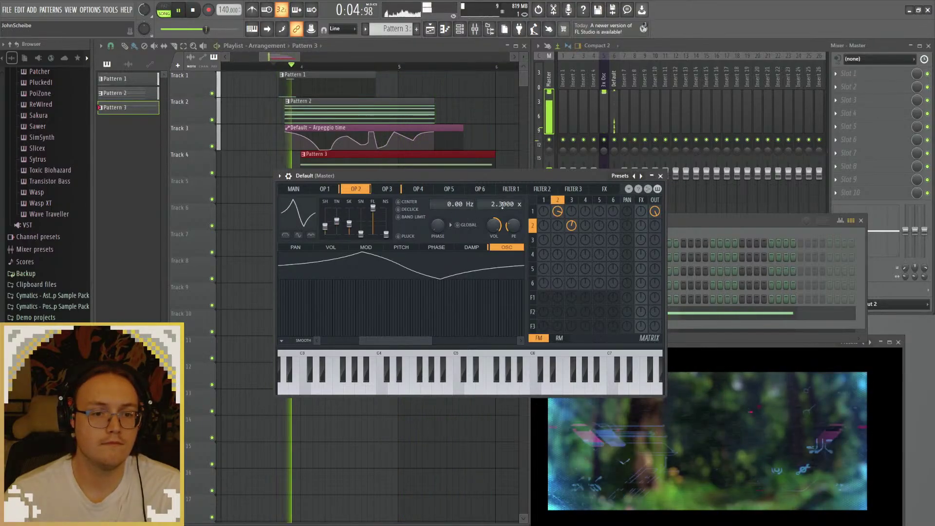
scroll(502, 204, down, 3)
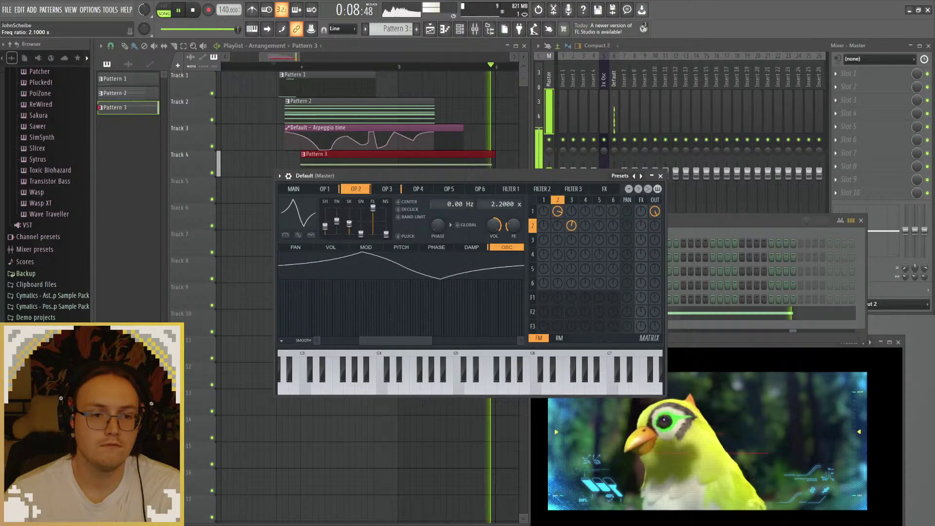
key(space)
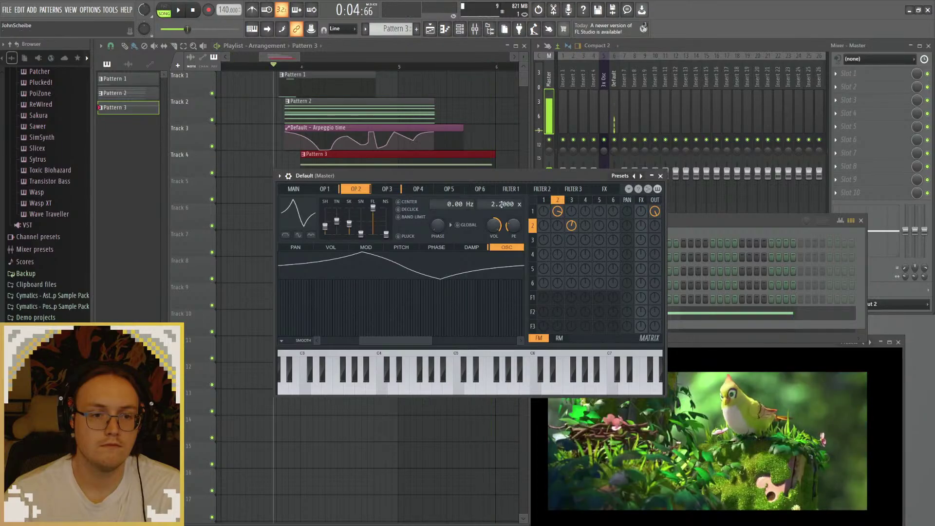
key(space)
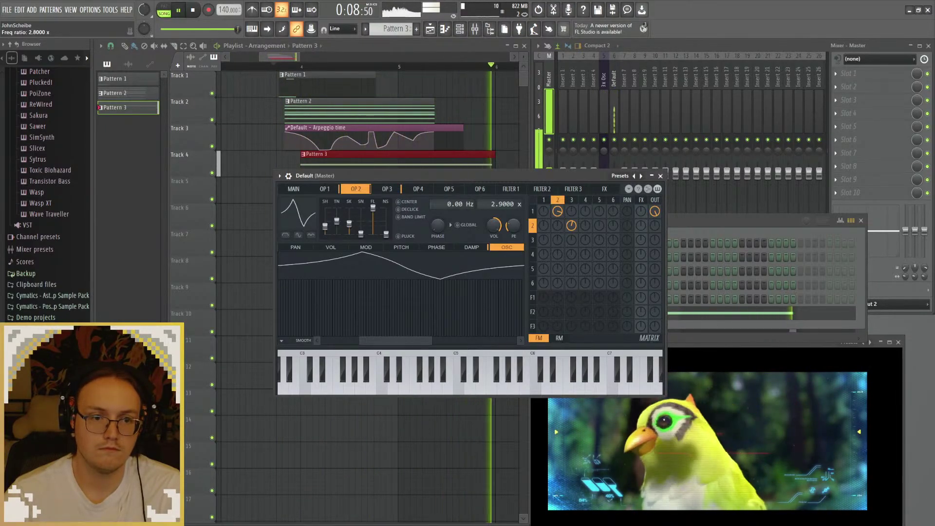
scroll(504, 204, up, 2)
scroll(504, 204, down, 20)
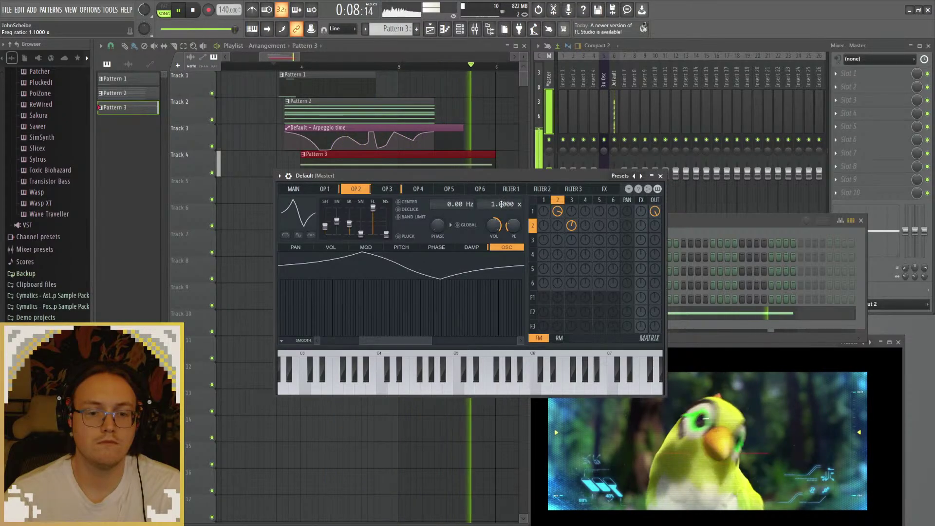
key(space)
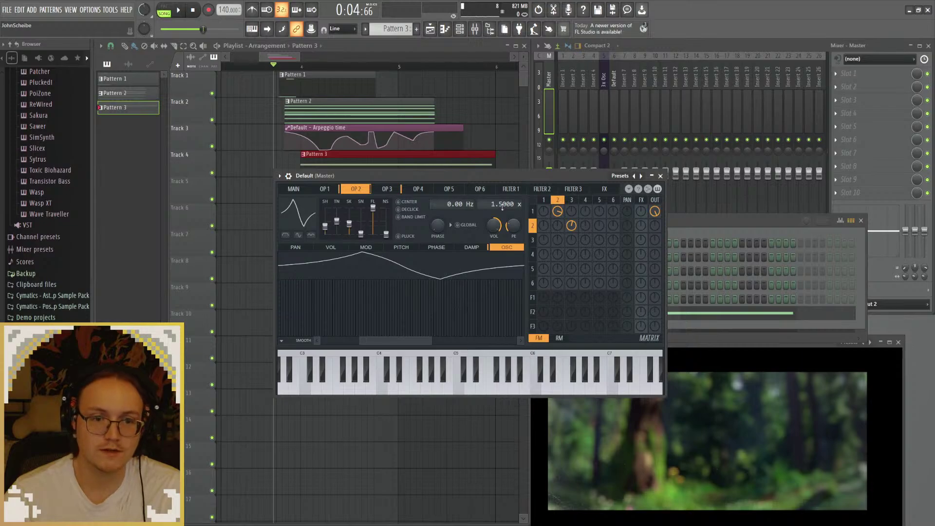
key(space)
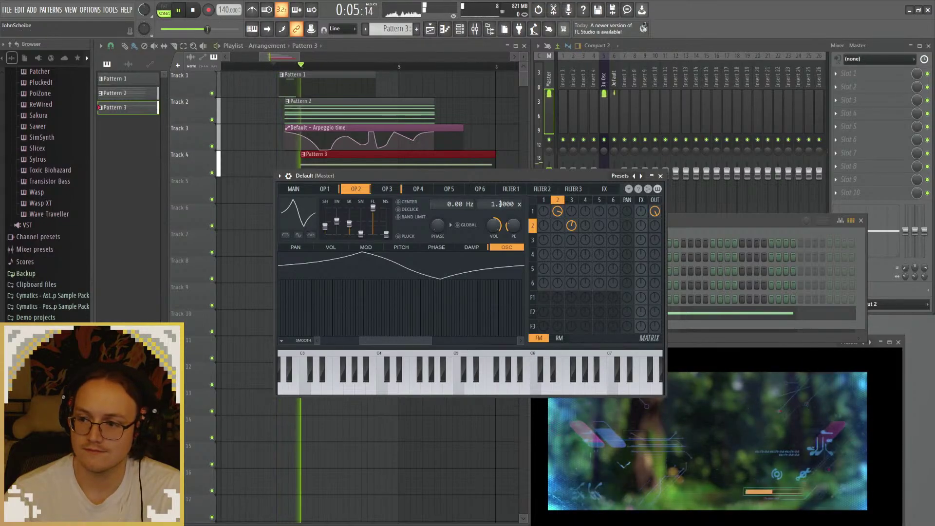
scroll(504, 204, up, 11)
scroll(504, 204, down, 10)
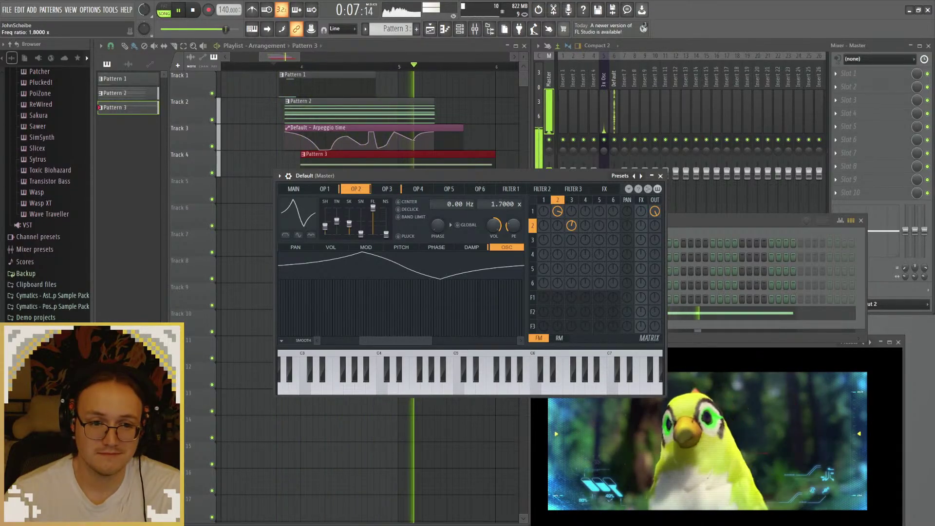
key(space)
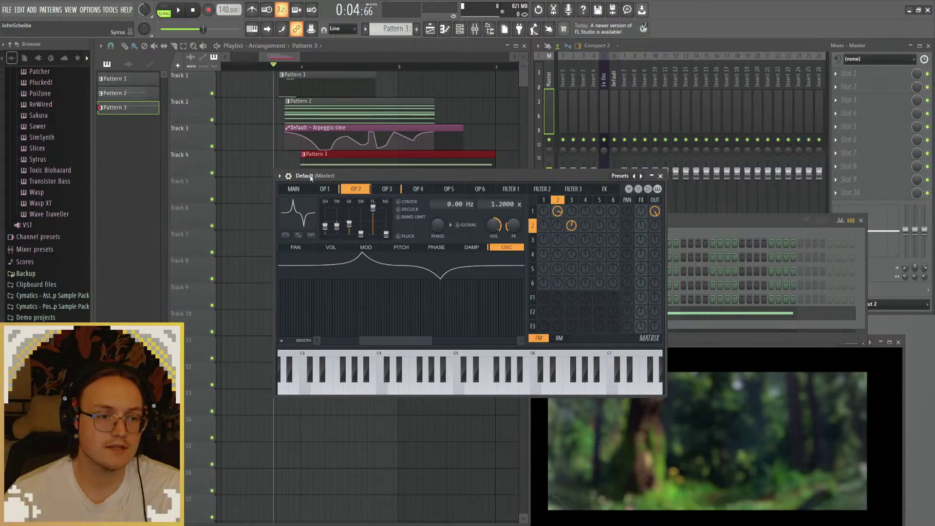
Step: Smooth operator 2's waveform to a near-sine without skew and reduce its modulation of operator 1
key(space)
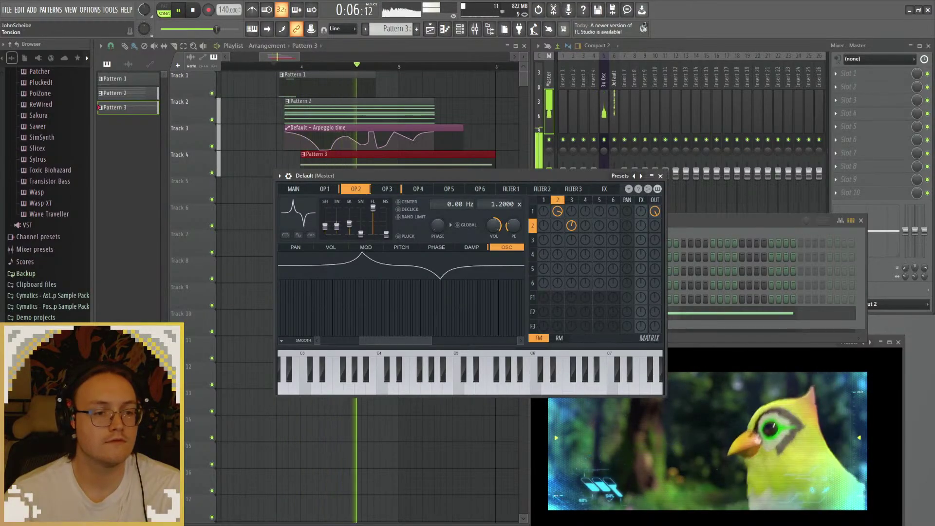
mouse_move(337, 227)
mouse_down()
mouse_move(337, 212)
mouse_move(326, 215)
mouse_move(326, 236)
mouse_move(354, 212)
mouse_move(348, 236)
mouse_up()
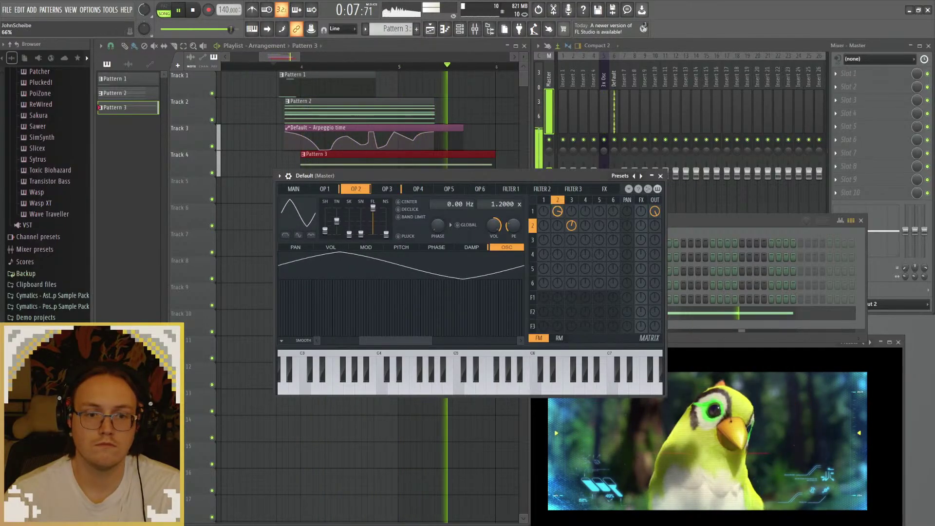
drag(557, 211, 573, 239)
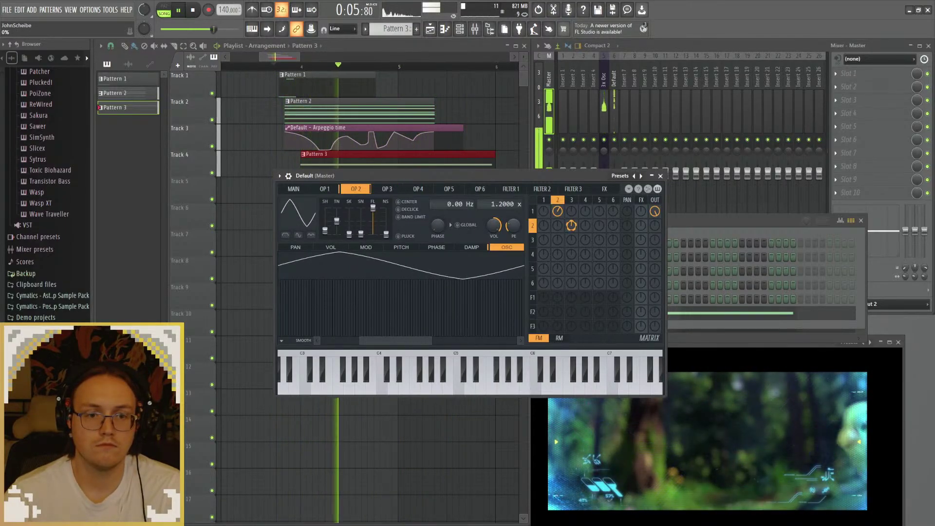
Step: Set operator 3's frequency ratio to 8.3000x and reshape it with tension and skew into a narrow-peaked waveform
click(585, 200)
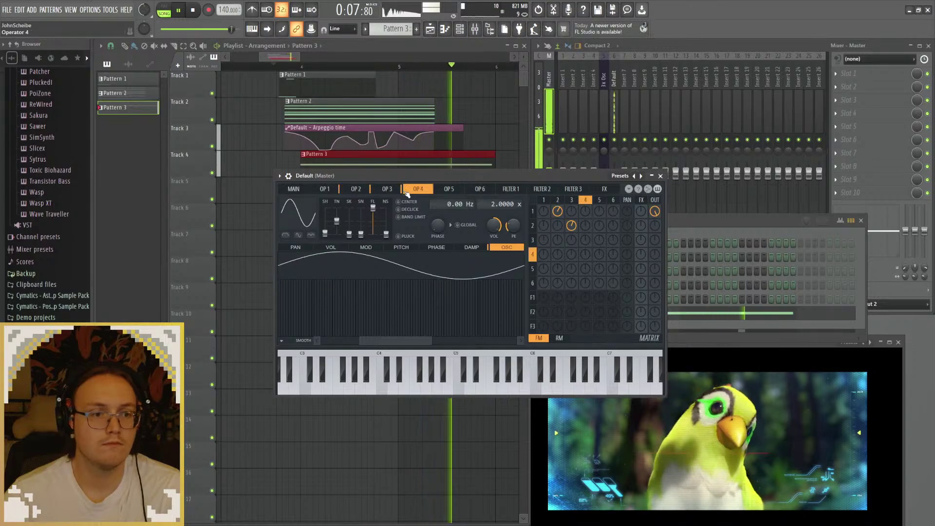
click(571, 200)
key(space)
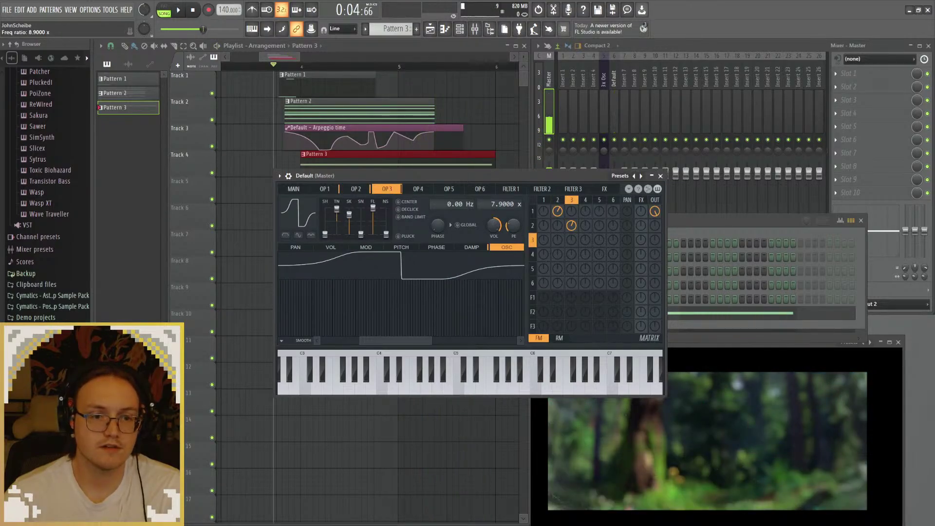
key(space)
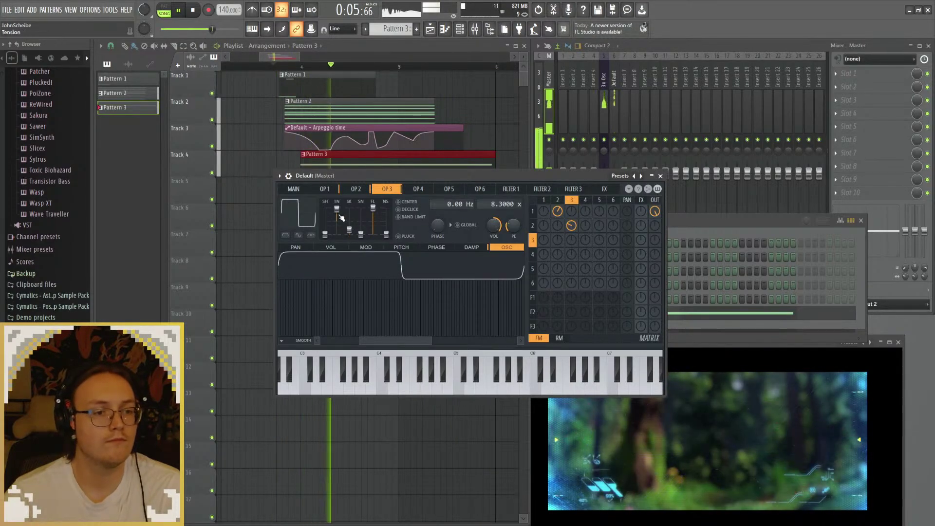
mouse_move(337, 209)
mouse_down()
mouse_move(341, 230)
mouse_move(348, 207)
mouse_move(349, 215)
mouse_up()
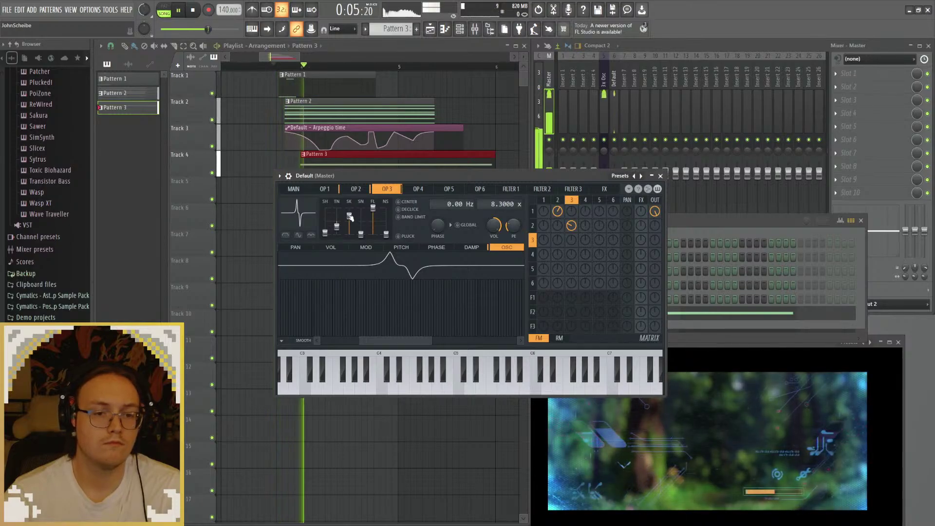
Step: Make operator 3 modulate operator 1 directly instead of operator 2, and play the arrangement to hear it
drag(571, 212, 571, 207)
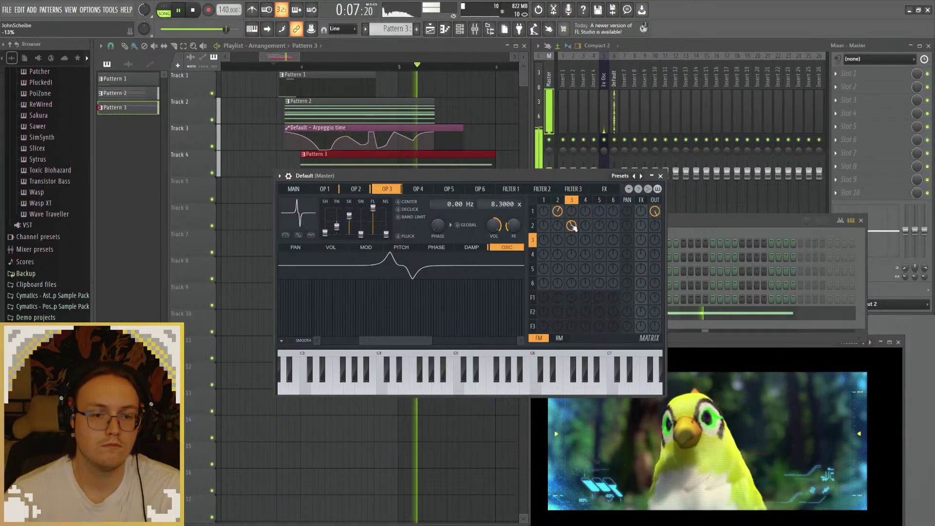
key(space)
key(space)
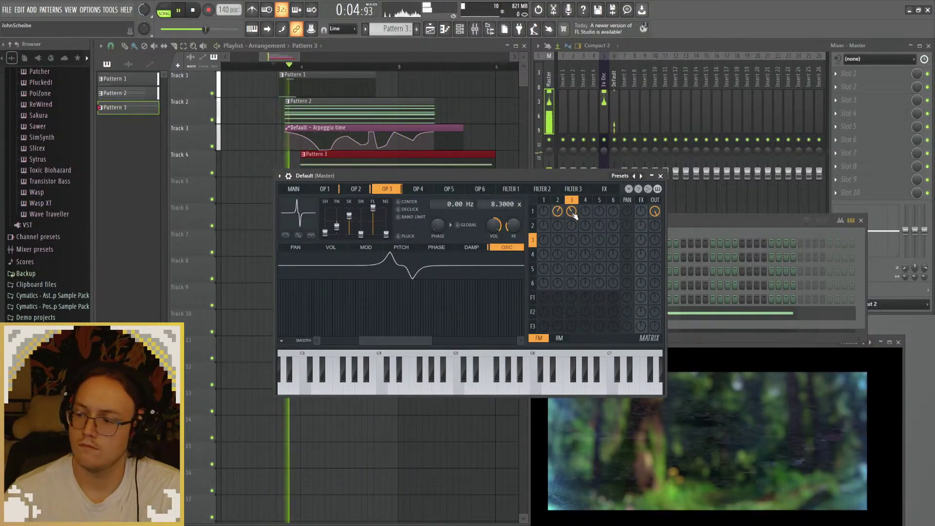
key(space)
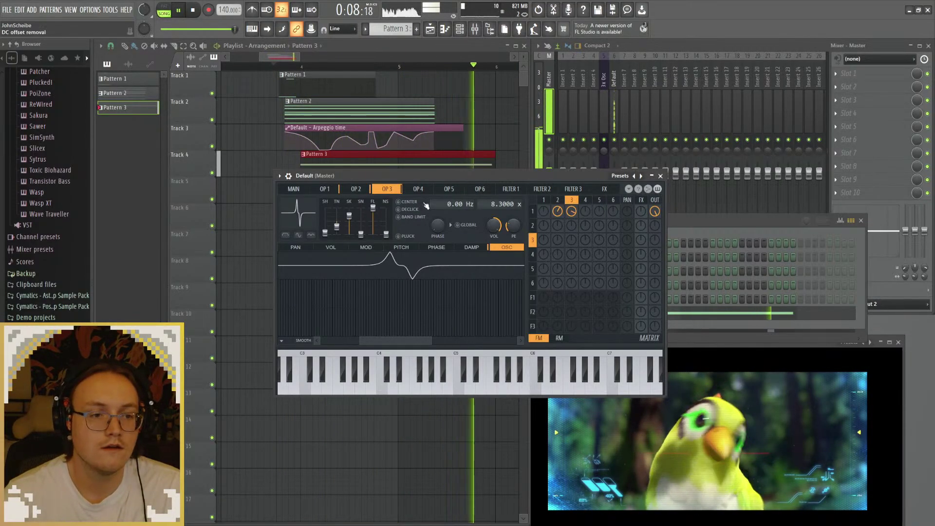
Step: Lower operator 3's skew, raise its sine shaper for a multi-peaked waveform and set its frequency ratio to 2.3000x
key(space)
key(space)
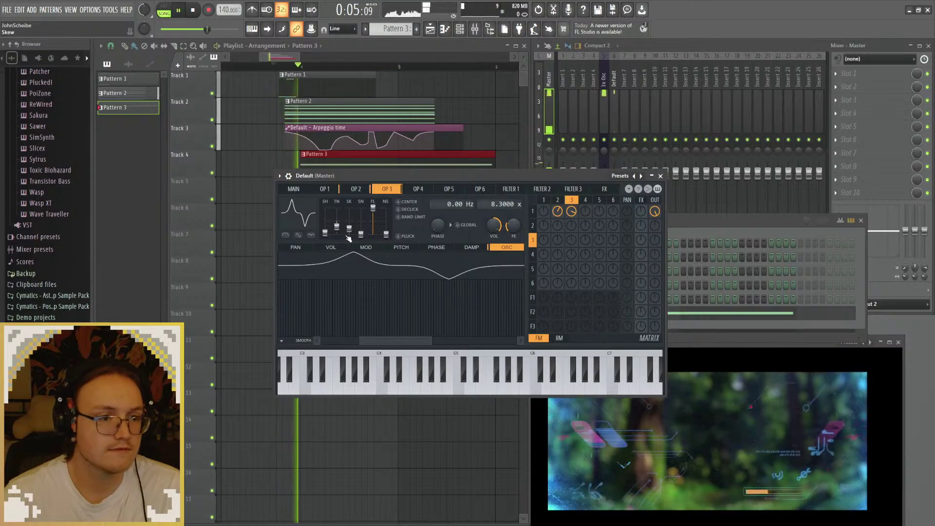
mouse_move(350, 228)
mouse_down()
mouse_move(353, 237)
mouse_move(365, 221)
mouse_up()
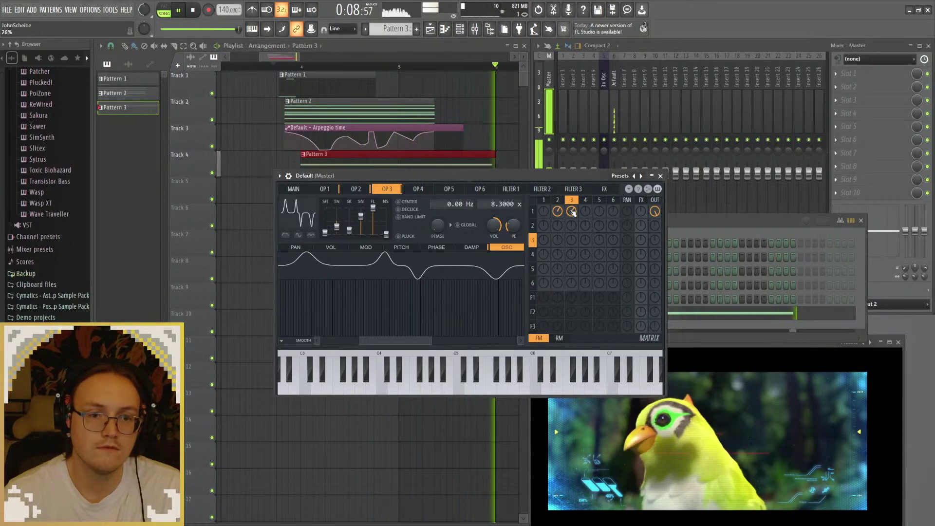
scroll(501, 204, down, 3)
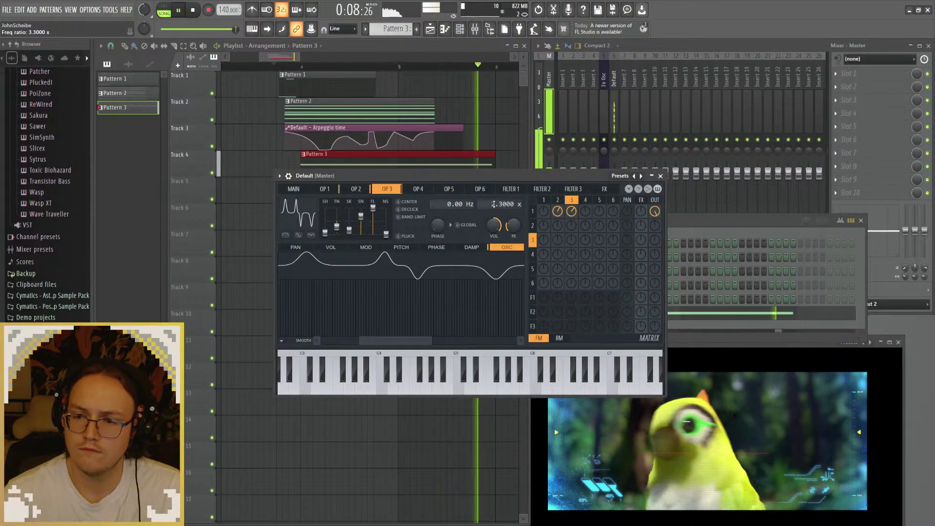
key(space)
scroll(493, 204, down, 3)
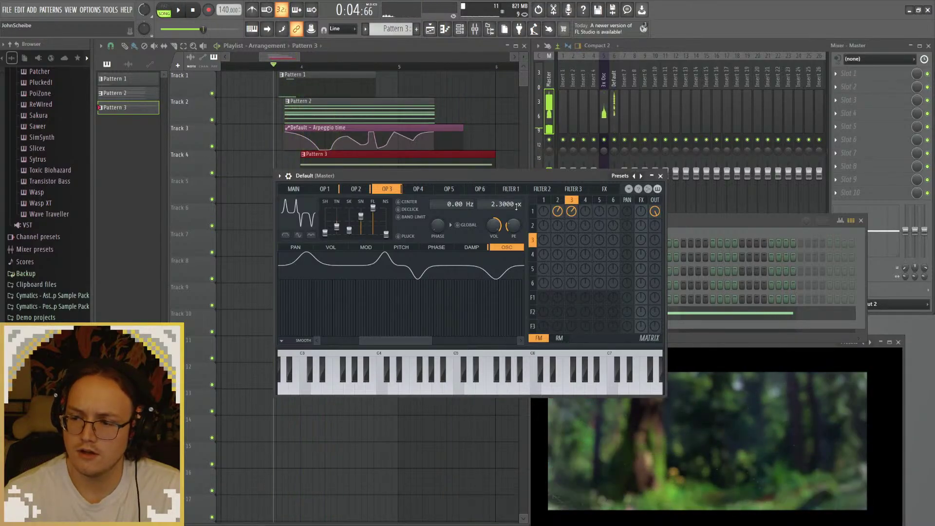
Step: Set operator 2's frequency ratio to 4.2000x, readjust its modulation of operator 1 and try small waveform shape changes
click(356, 189)
key(space)
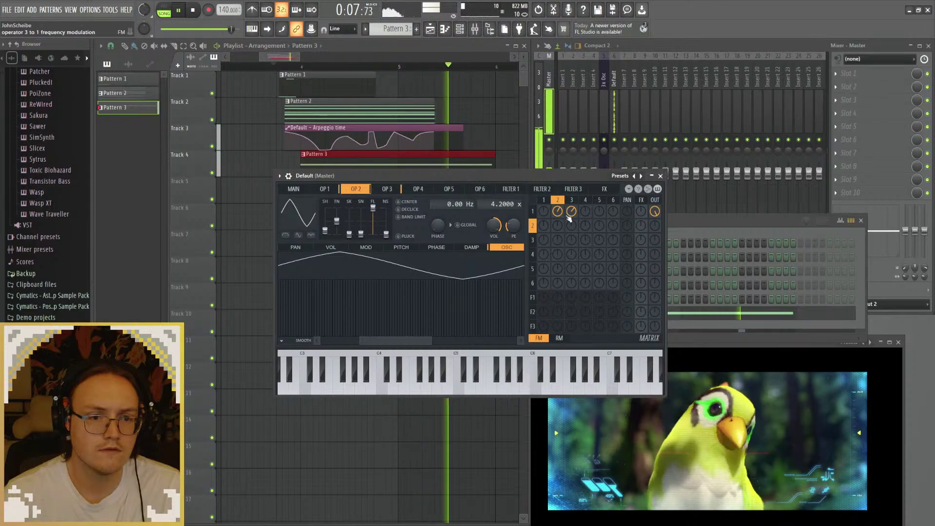
mouse_move(226, 29)
mouse_down()
mouse_move(205, 29)
mouse_move(219, 30)
mouse_up()
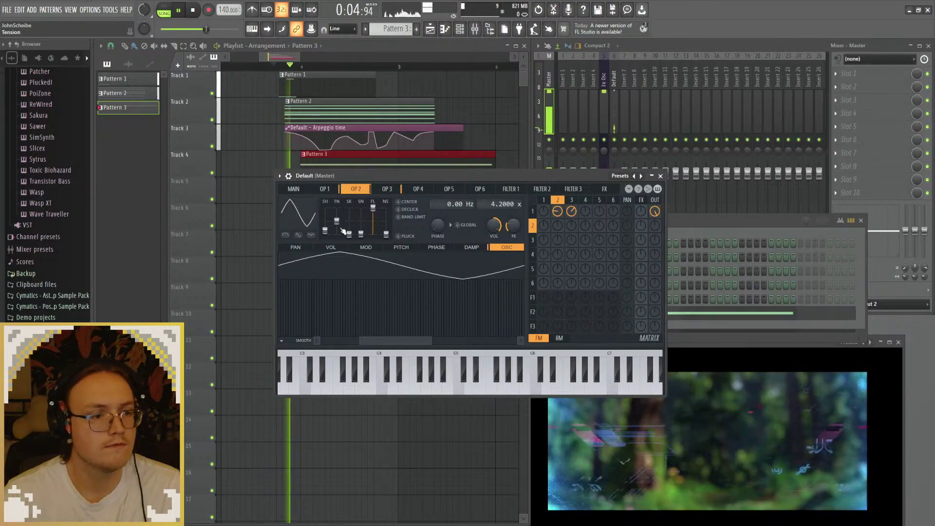
drag(336, 222, 338, 227)
mouse_move(340, 235)
mouse_down()
mouse_move(339, 224)
mouse_move(349, 220)
mouse_move(348, 233)
mouse_move(363, 219)
mouse_move(361, 234)
mouse_move(324, 223)
mouse_move(329, 233)
mouse_up()
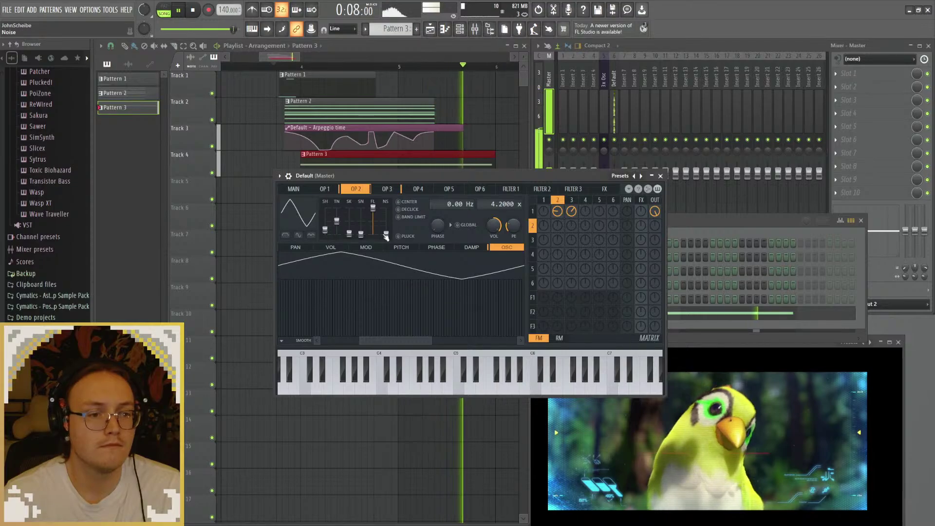
Step: Try raising operator 1's tension to 67% and its skew to 77%, replaying the arrangement to hear the effect
click(325, 188)
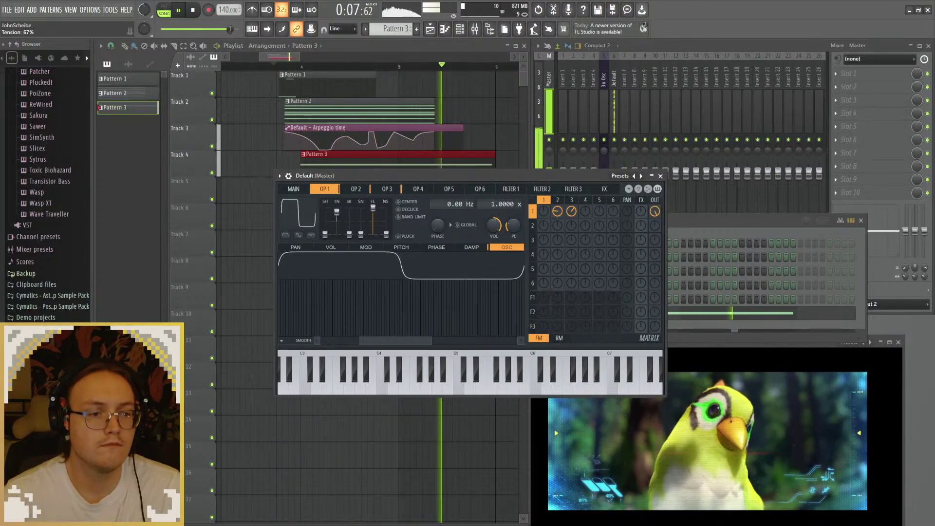
key(space)
key(space)
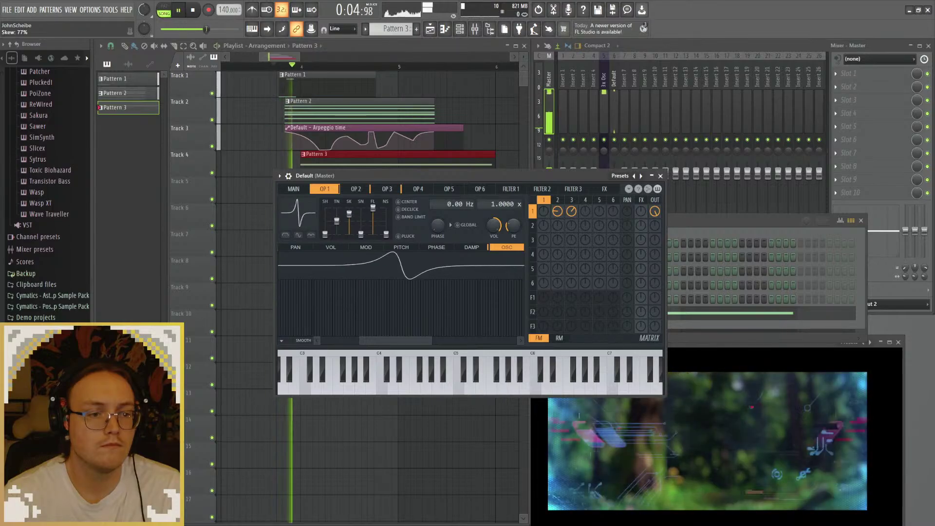
Step: Reshape operator 3's waveform by raising its skew, tension and shape while the arrangement plays
click(387, 190)
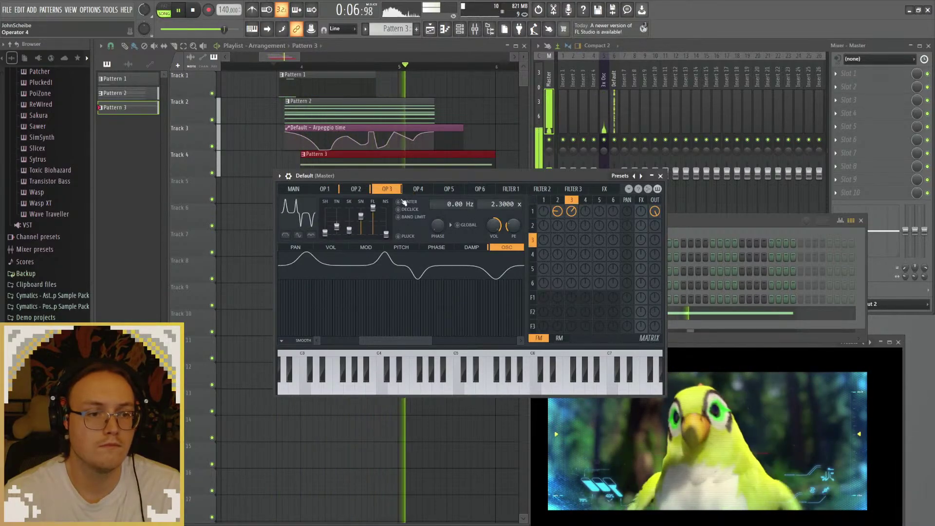
drag(349, 231, 350, 215)
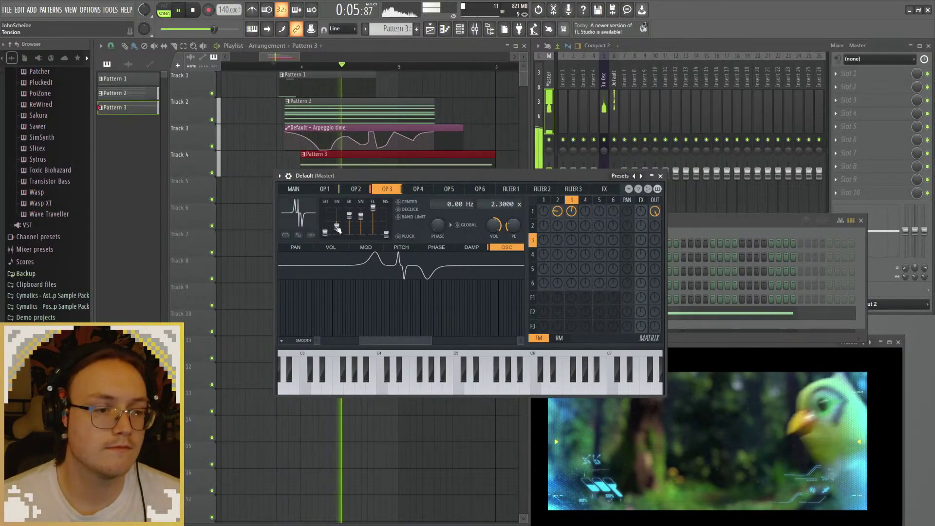
mouse_move(336, 226)
mouse_down()
mouse_move(337, 213)
mouse_move(336, 224)
mouse_move(328, 227)
mouse_move(325, 214)
mouse_move(326, 223)
mouse_up()
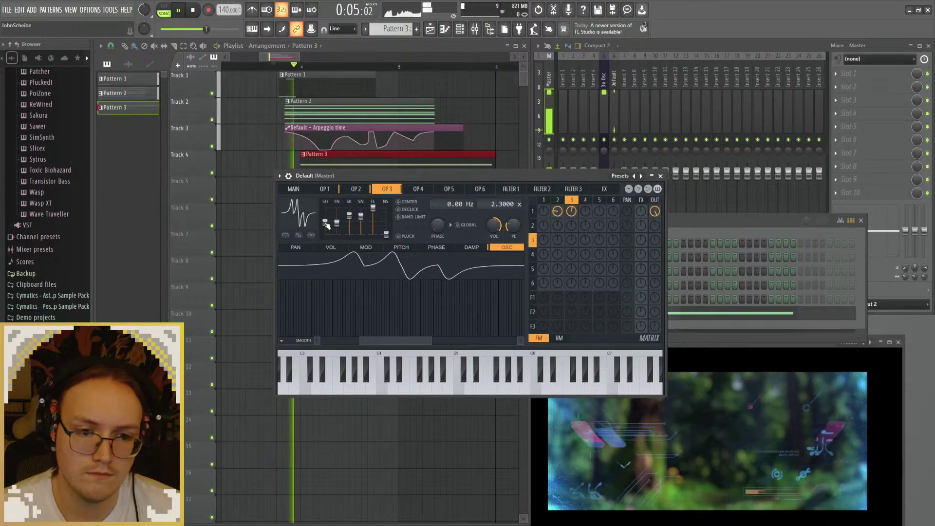
Step: Set operator 1's frequency ratio to 2.0000x, keeping its plain sine waveform
click(324, 189)
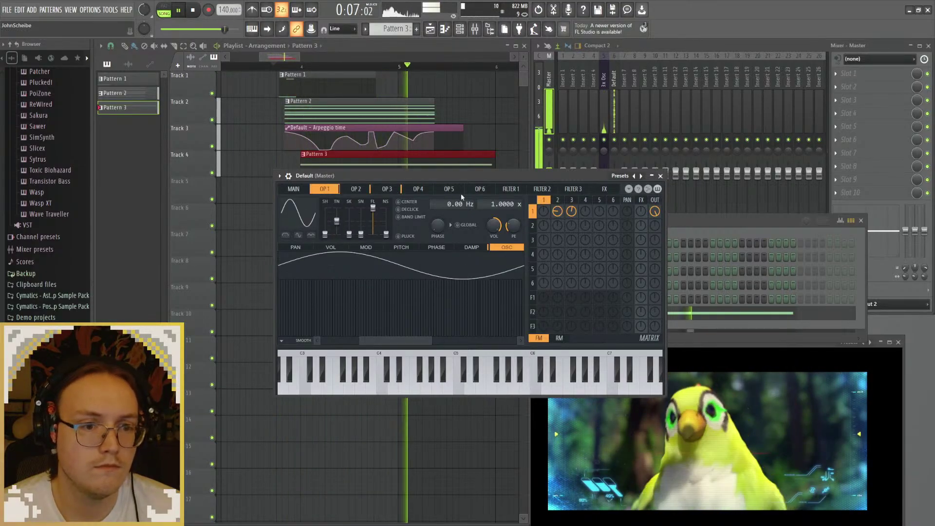
scroll(491, 203, up, 1)
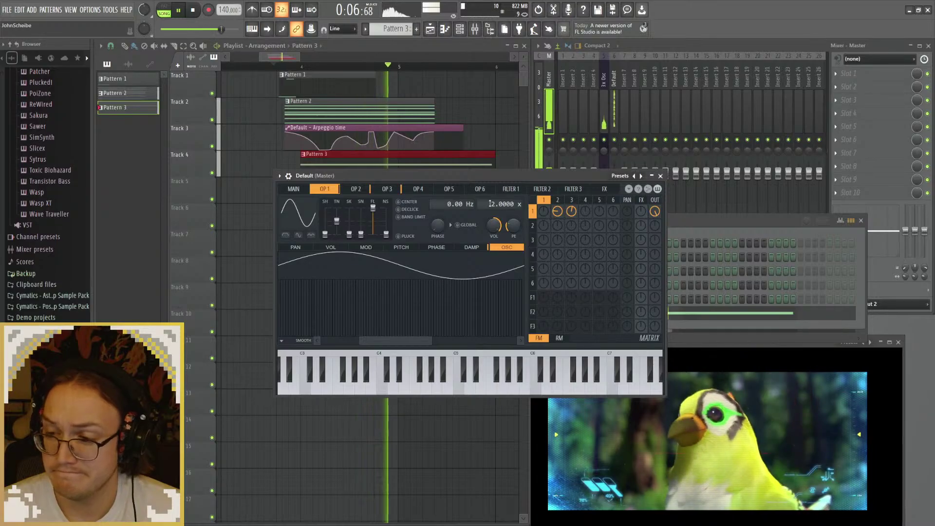
key(space)
Step: Audition different frequency ratios for operator 2 during playback and settle on 3.8000x
click(355, 189)
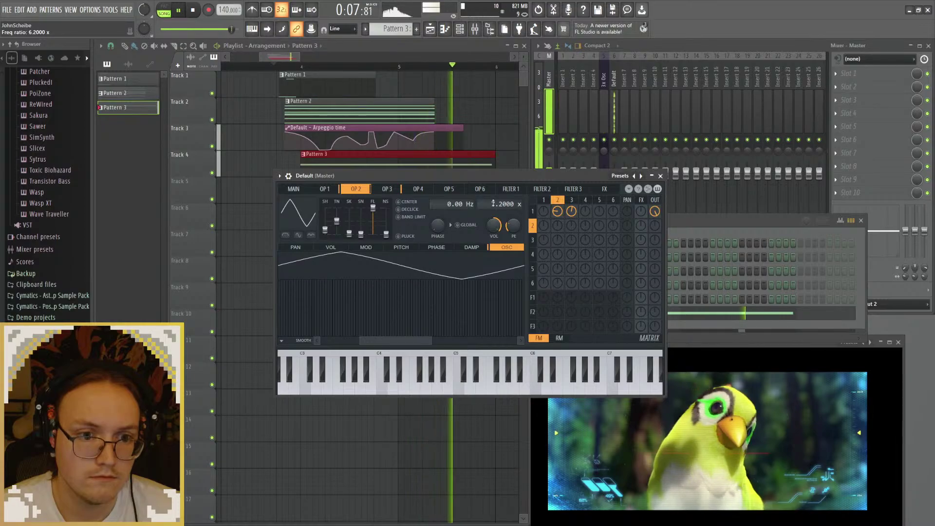
drag(493, 204, 493, 192)
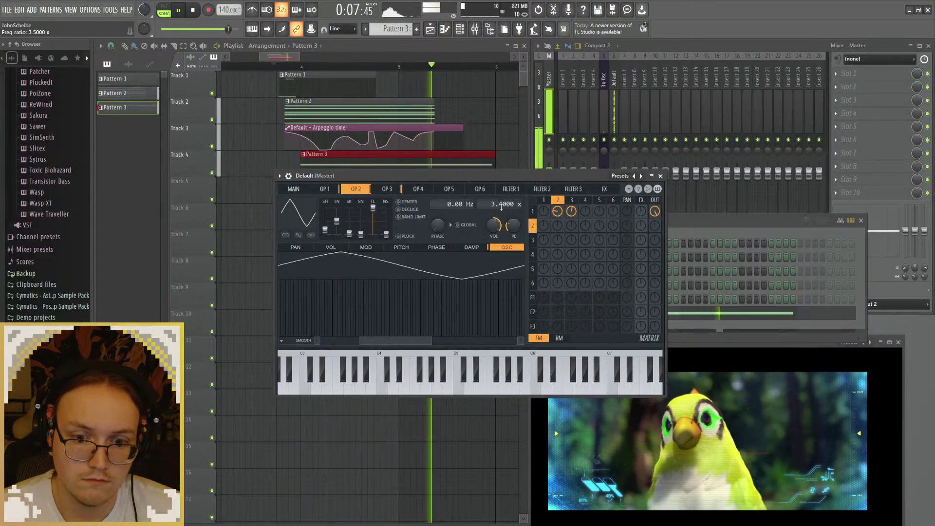
key(space)
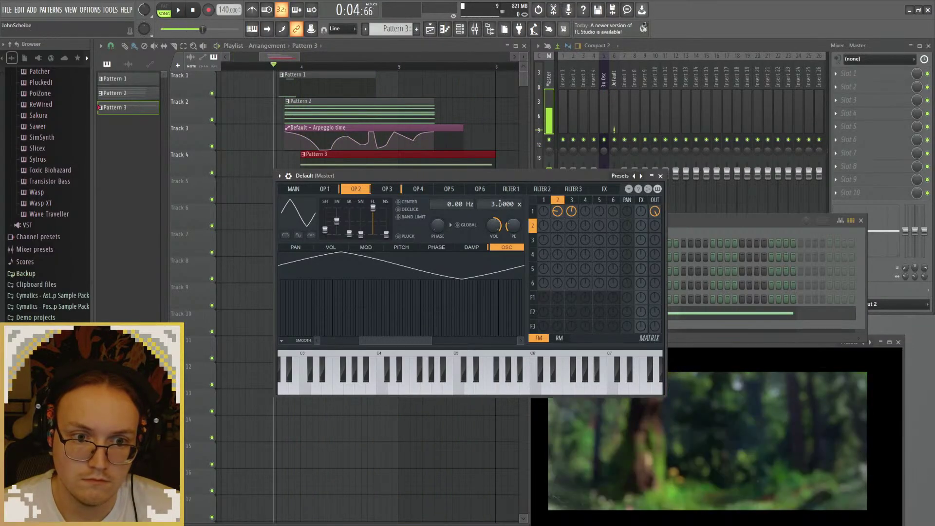
key(space)
drag(500, 204, 499, 197)
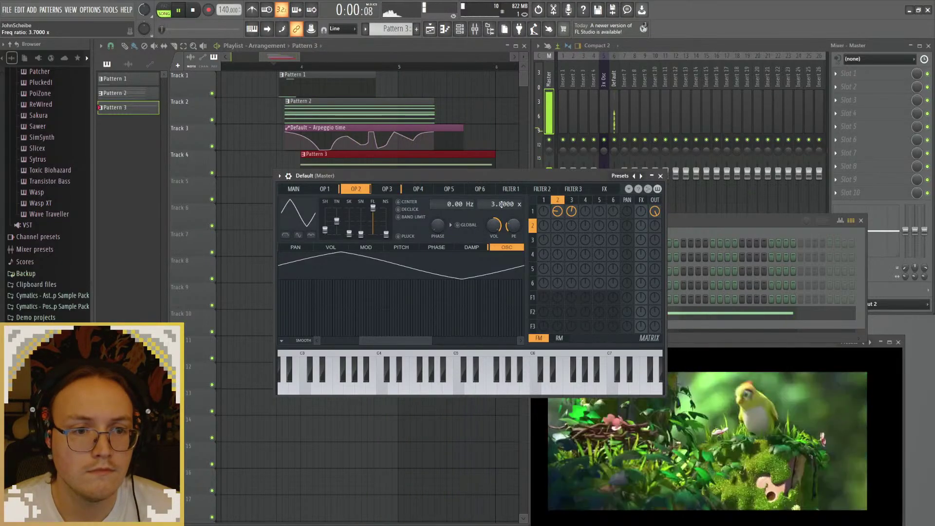
scroll(502, 204, up, 1)
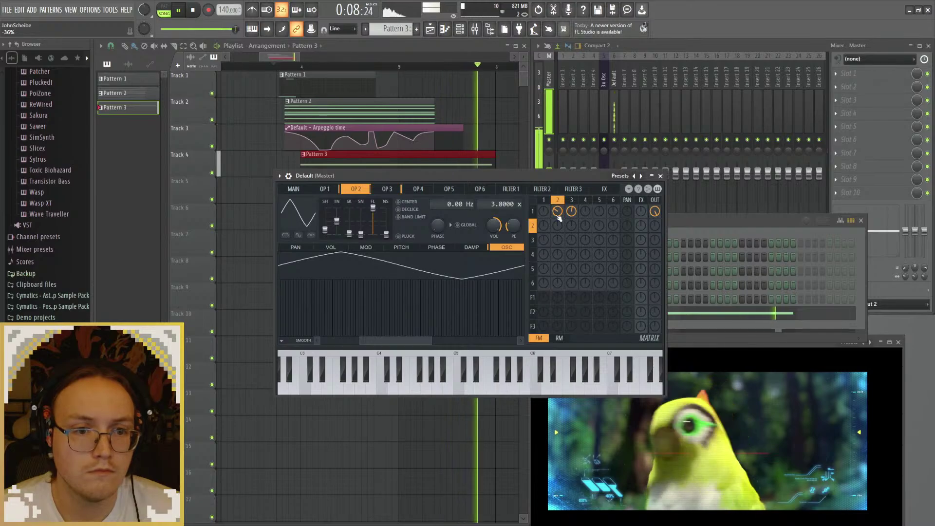
Step: Set operator 2's modulation of operator 1 to -22% and operator 3's modulation of operator 1 to 6%
scroll(558, 218, up, 3)
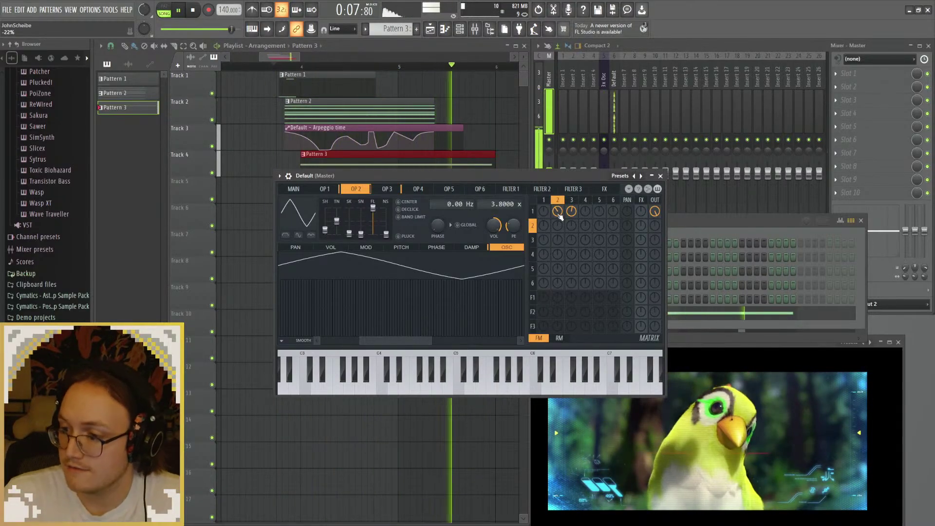
key(space)
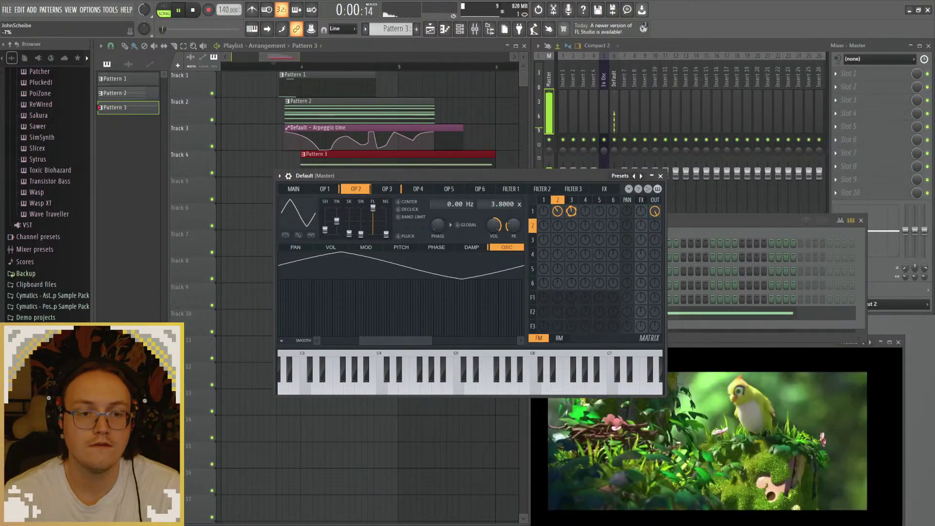
key(space)
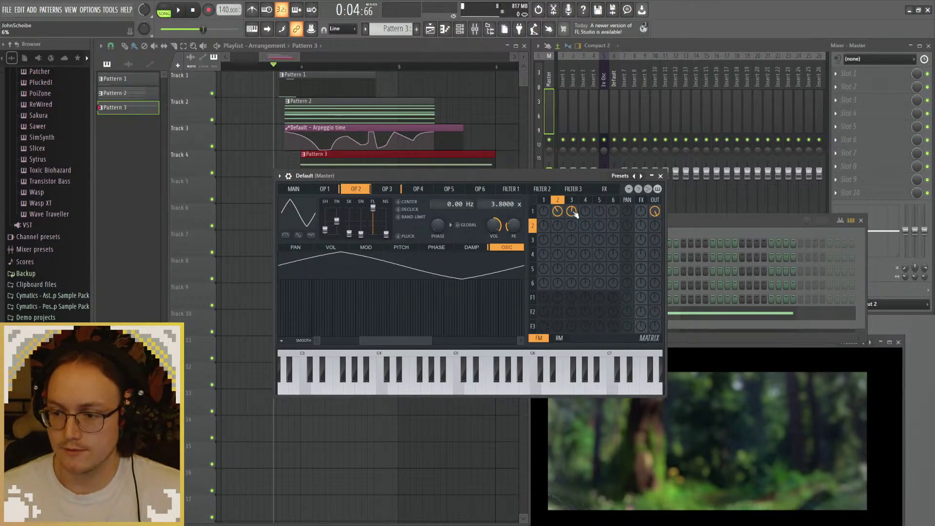
key(space)
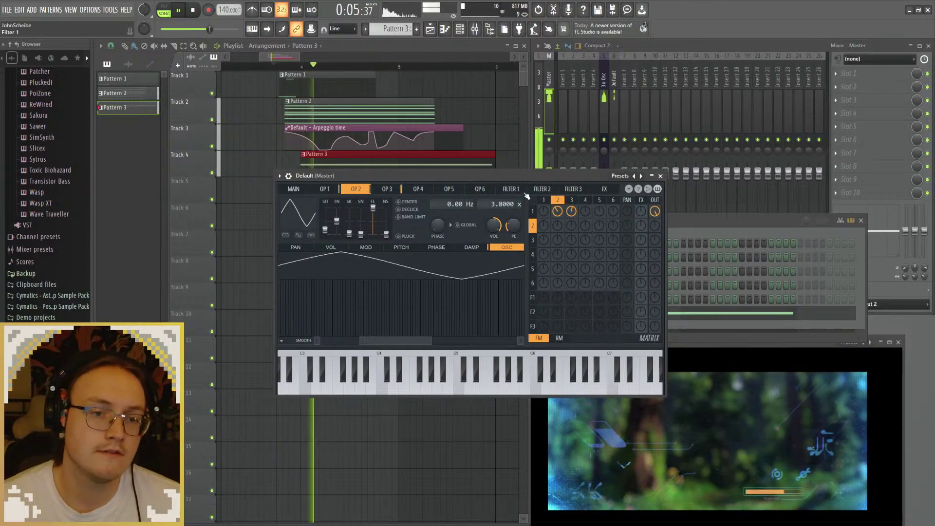
Step: Set operator 3's frequency ratio to 2.9000x and its modulation of operator 1 to 14%, replaying the arrangement
click(387, 188)
key(space)
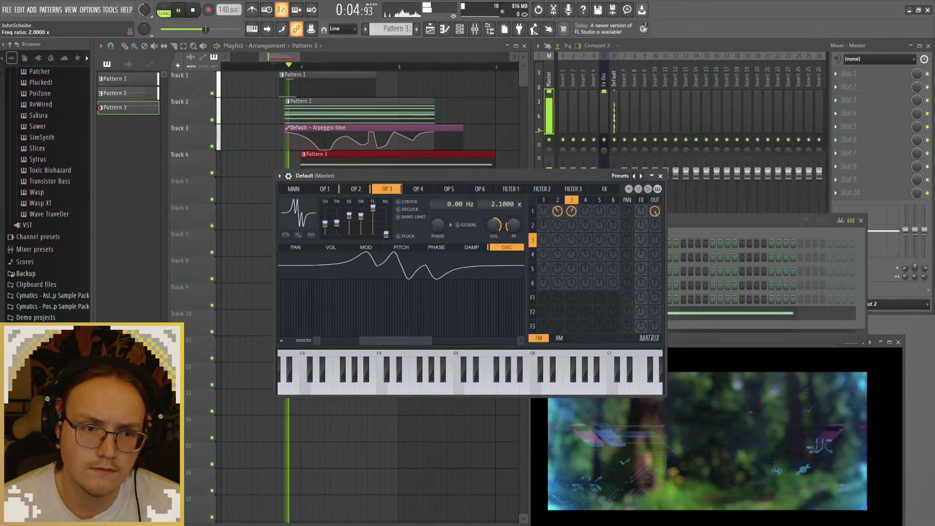
drag(501, 205, 500, 202)
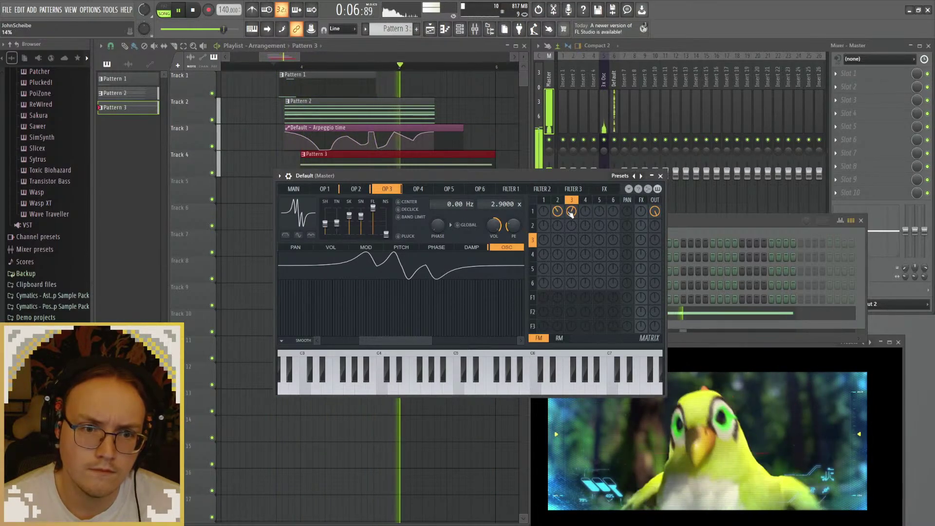
key(space)
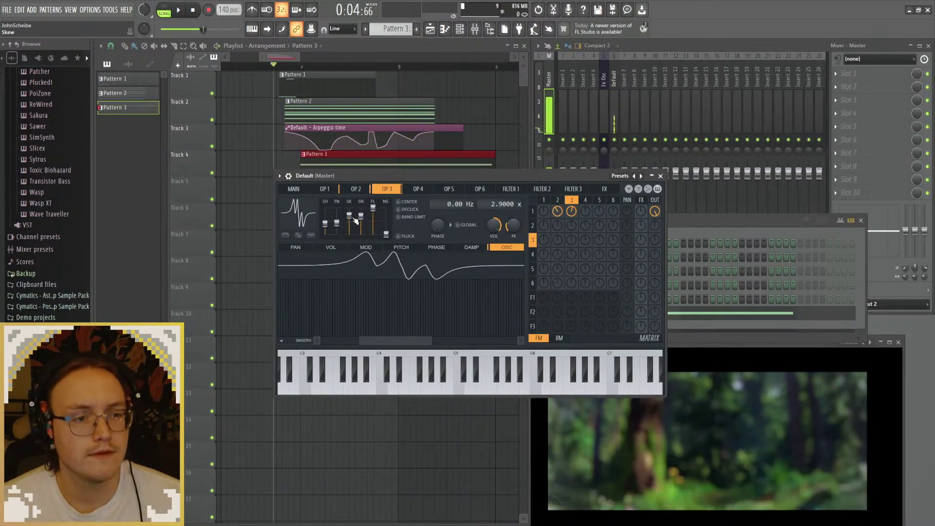
key(space)
drag(355, 230, 325, 226)
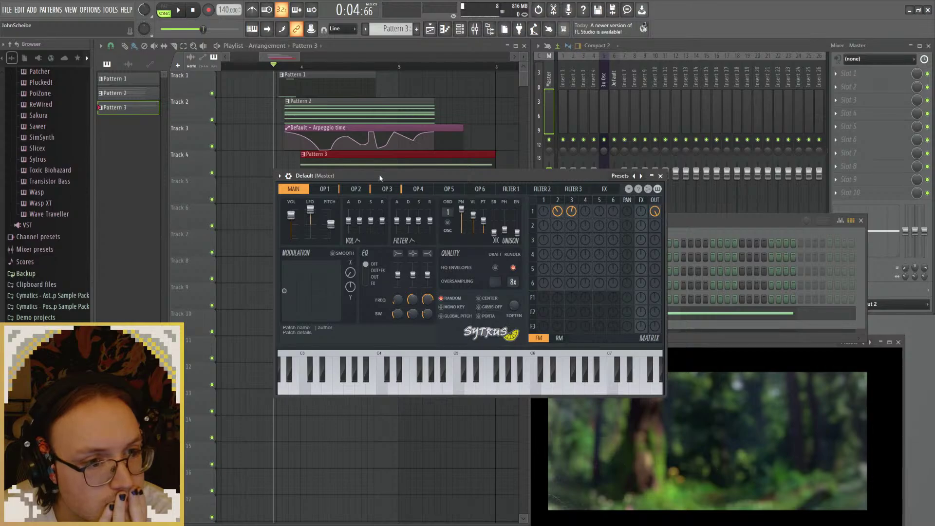
Step: Compare the main settings with the operator pages and examine operator 1's Mod X modulation curve
click(318, 190)
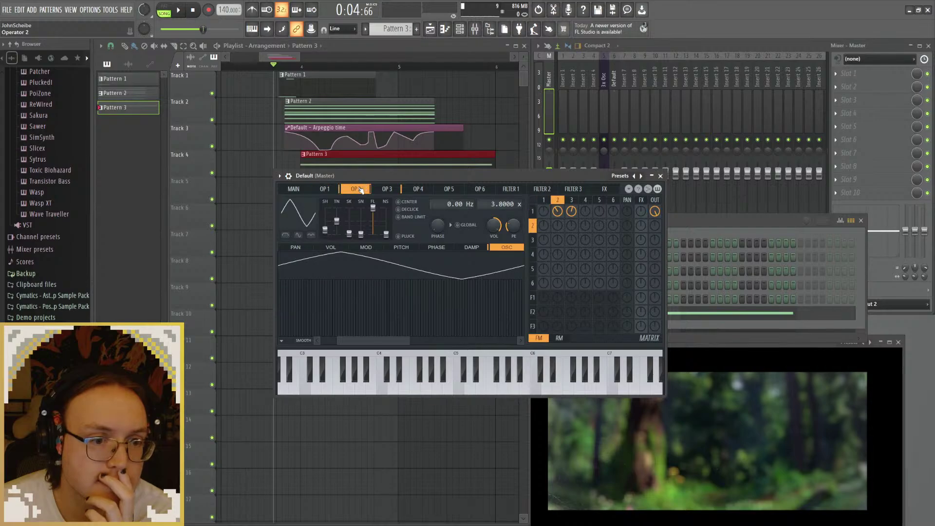
click(293, 189)
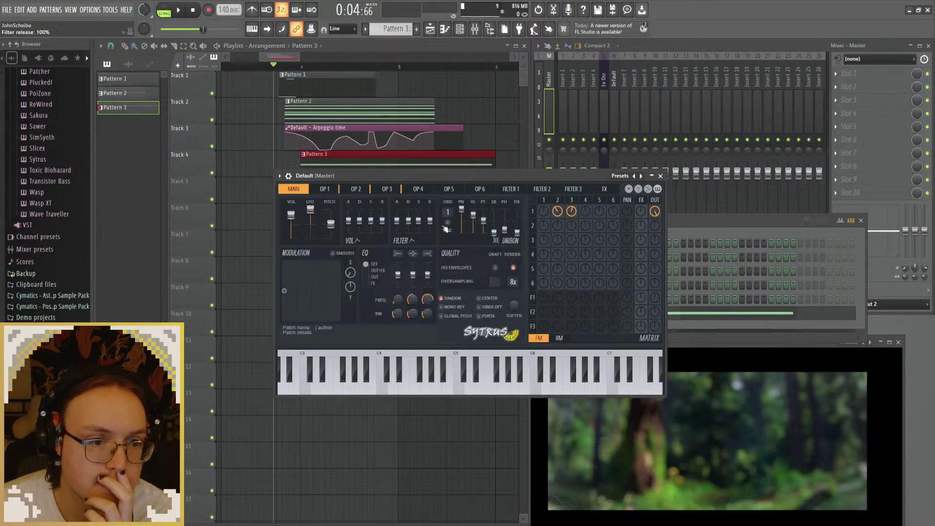
click(324, 189)
click(294, 189)
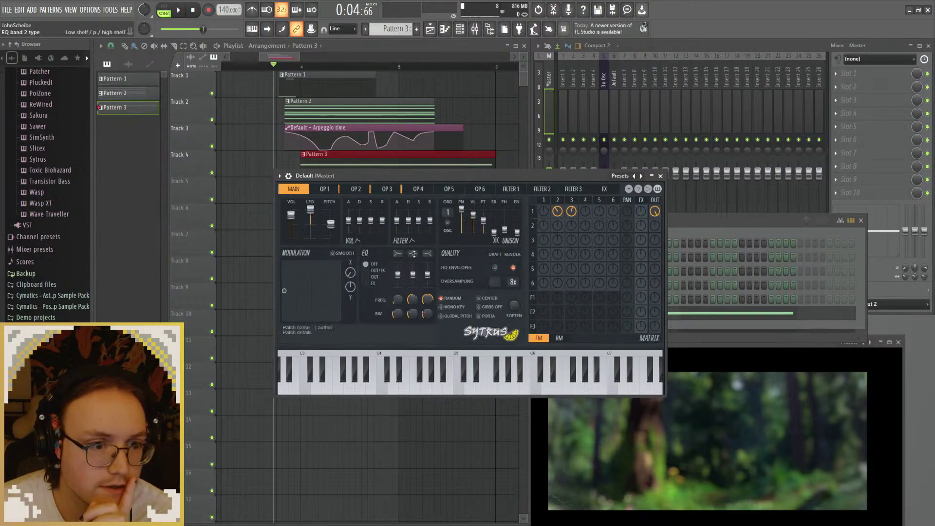
click(326, 189)
click(368, 248)
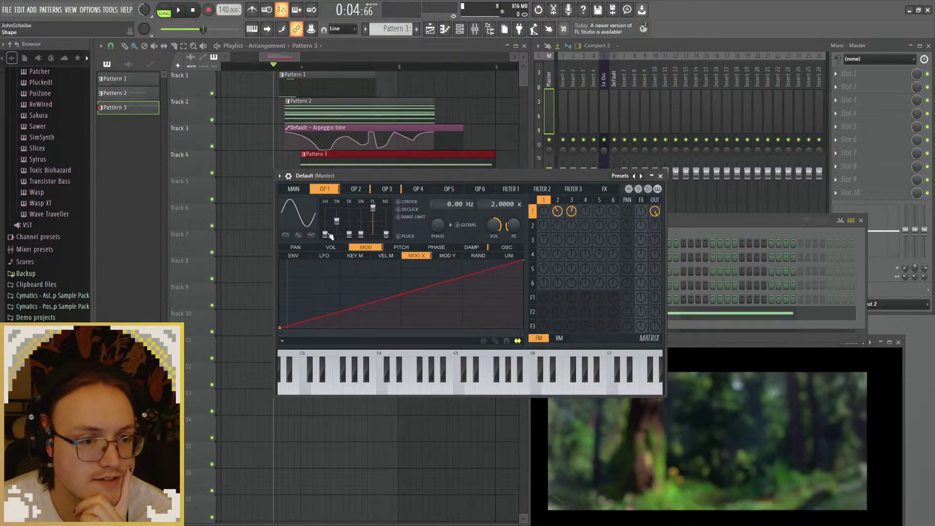
click(294, 189)
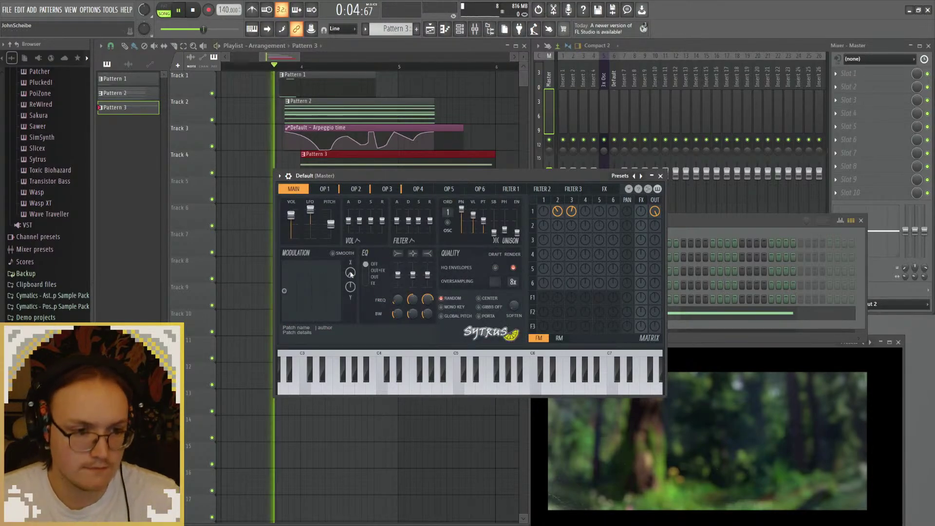
Step: Raise modulation X to its maximum and slightly increase operator 3's modulation of operator 1, replaying the arrangement
drag(350, 275, 350, 249)
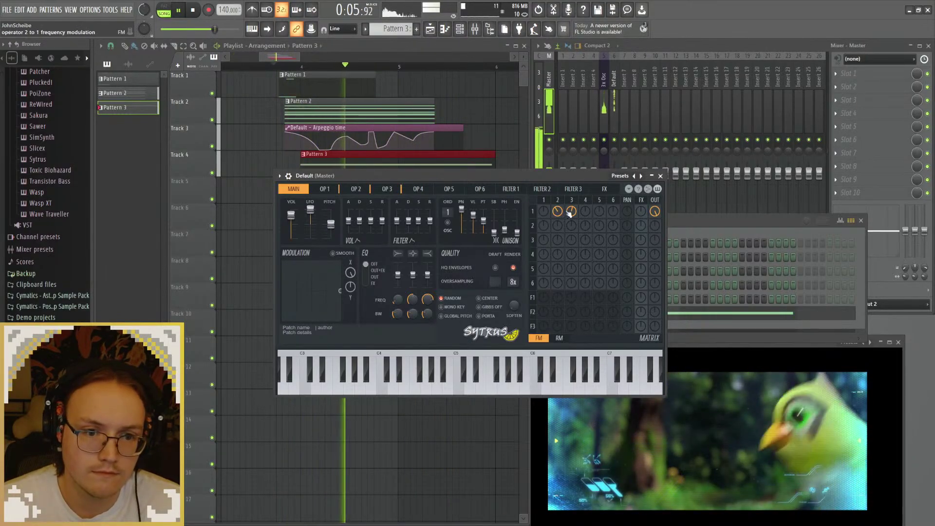
drag(570, 213, 573, 214)
key(space)
key(space)
Step: Audition modulation X at values such as 64%, 79% and 48% during repeated playback, and leave it at 60%
mouse_move(350, 273)
mouse_down()
mouse_move(350, 294)
mouse_move(350, 266)
mouse_move(350, 274)
mouse_up()
key(space)
key(space)
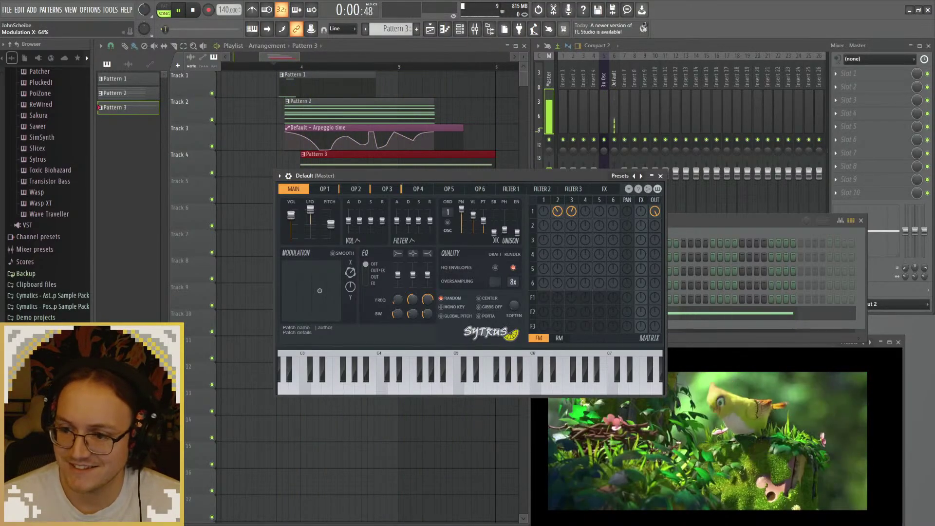
key(space)
key(space)
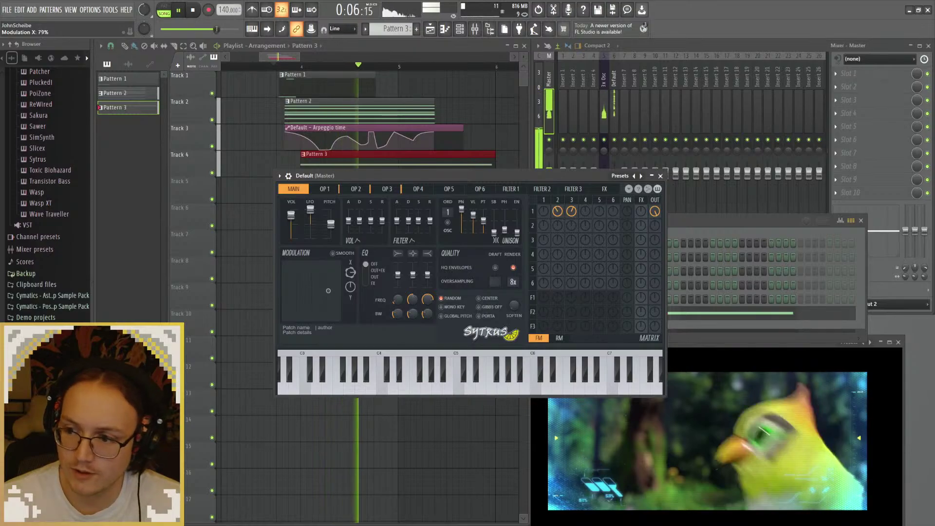
drag(350, 273, 350, 258)
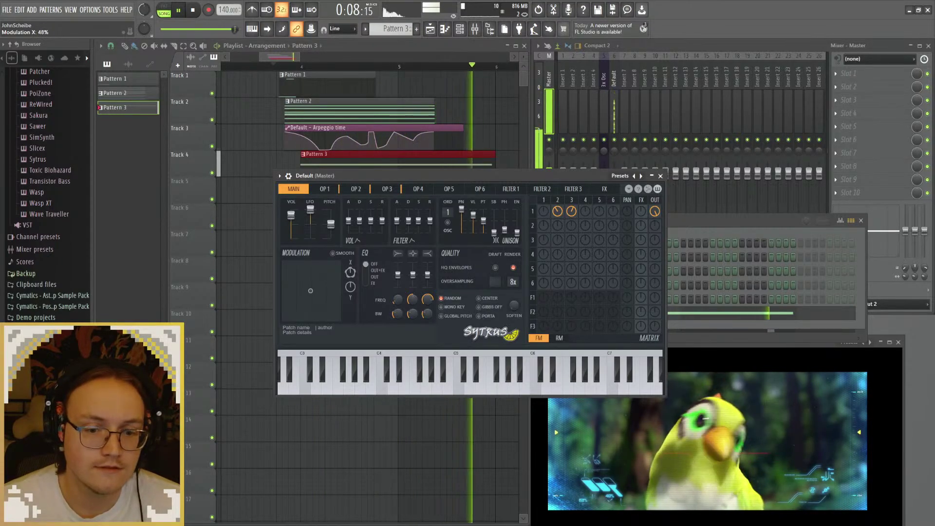
key(space)
key(space)
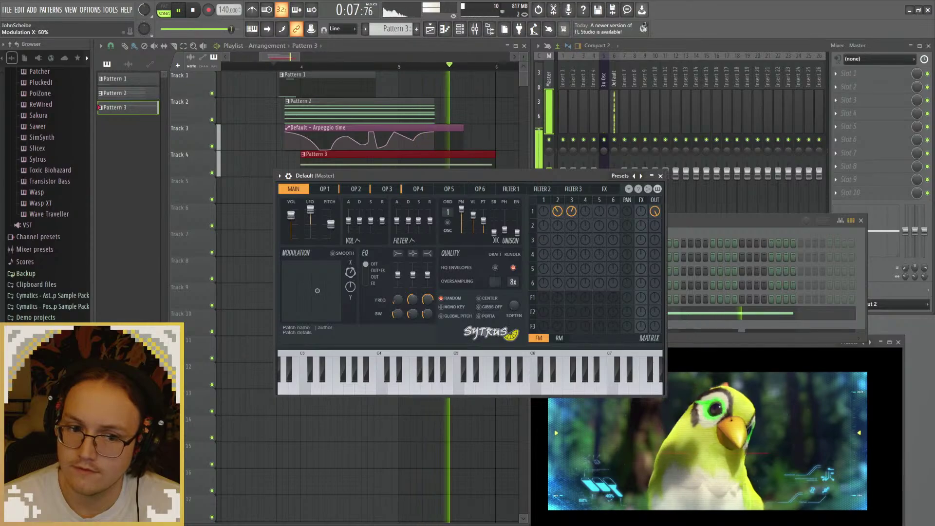
Step: Shape operator 3's pitch Mod X envelope in Sytrus into a gentle ramp rising from below to above the centre line
key(space)
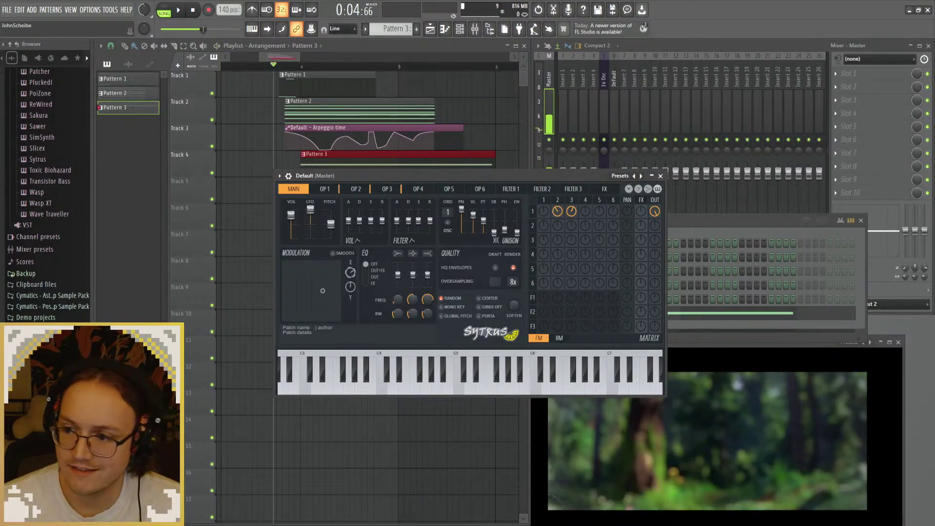
drag(350, 273, 351, 280)
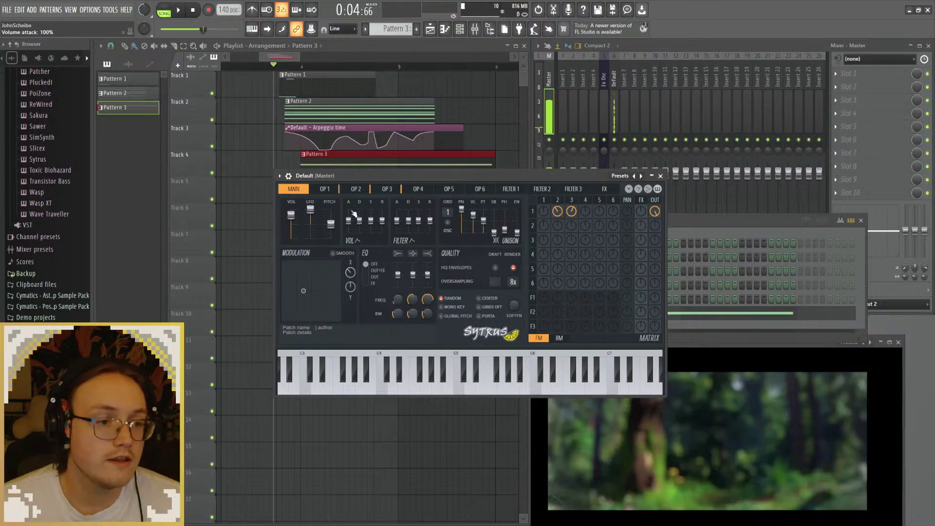
click(367, 192)
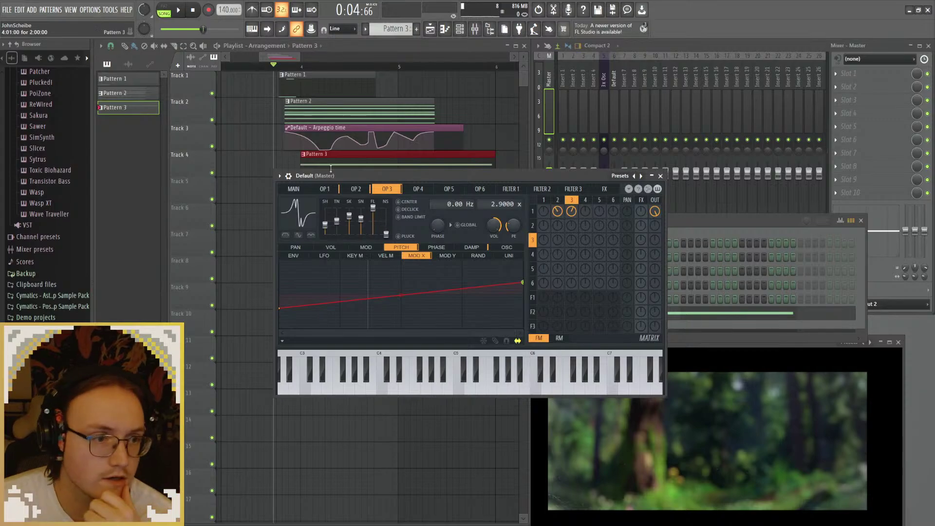
Step: Audition the operator 3 pitch modulation by sweeping Modulation X during playback of the arrangement
click(294, 189)
key(space)
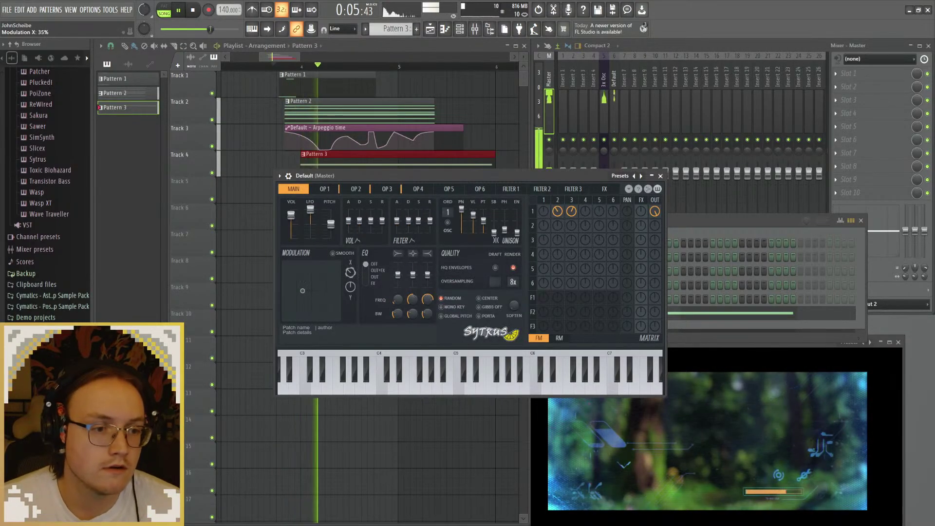
mouse_move(350, 272)
mouse_down()
mouse_move(350, 265)
mouse_move(350, 274)
mouse_up()
key(space)
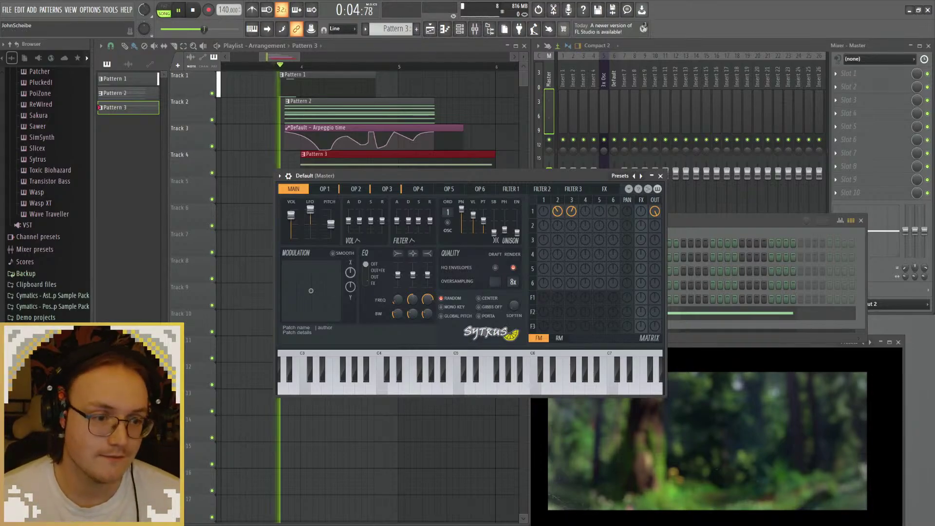
drag(351, 274, 350, 282)
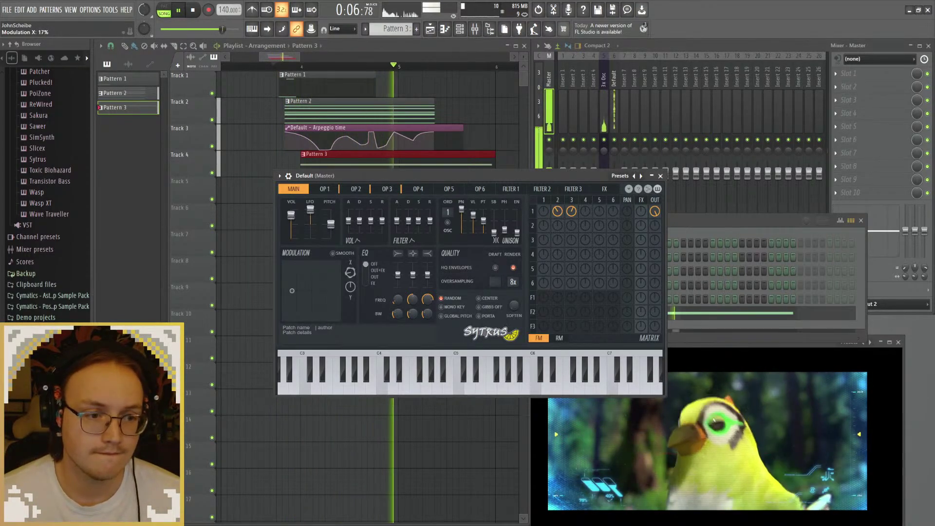
Step: Shape operator 1's modulation Mod X envelope into a ramp from about a quarter to full level, auditioning with Modulation X sweeps
key(space)
click(325, 189)
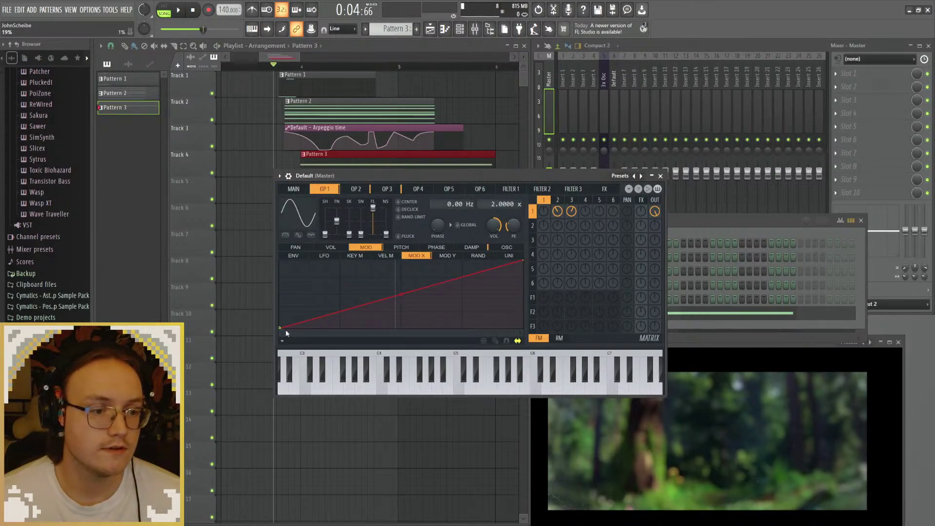
click(294, 189)
key(space)
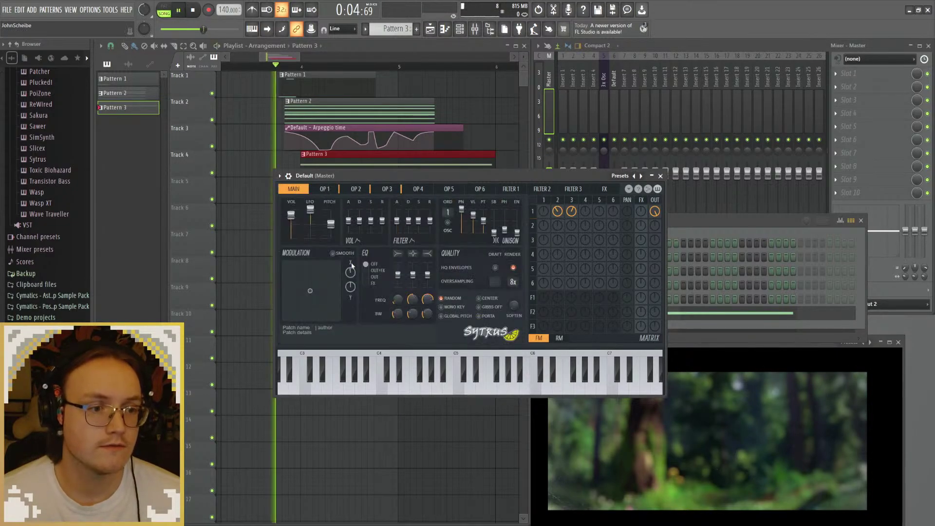
drag(350, 272, 350, 290)
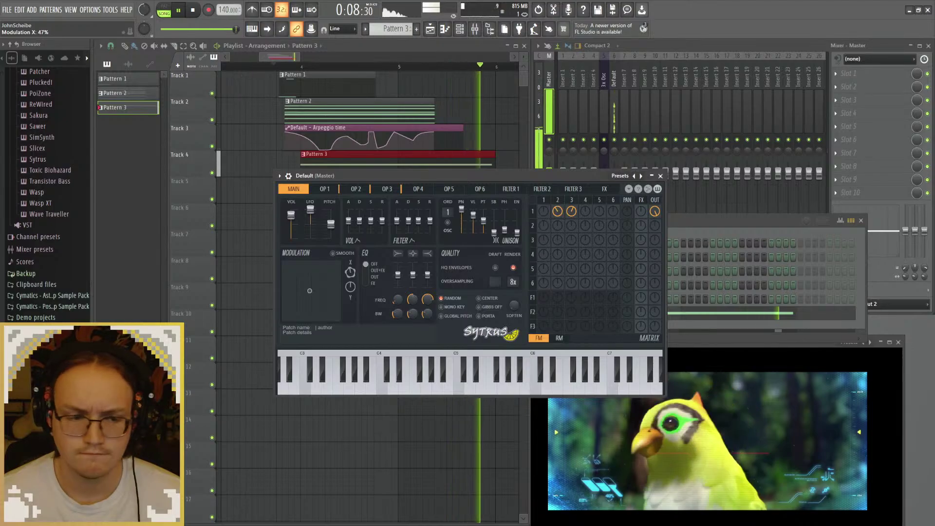
key(space)
click(325, 189)
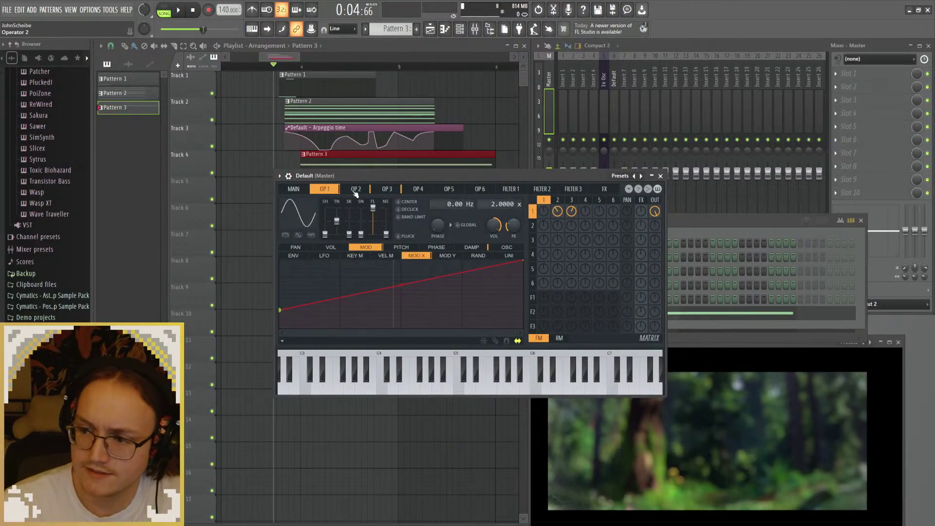
Step: Raise operator 1's SH shape and SN sliders during playback, trying out other tension settings as well
key(space)
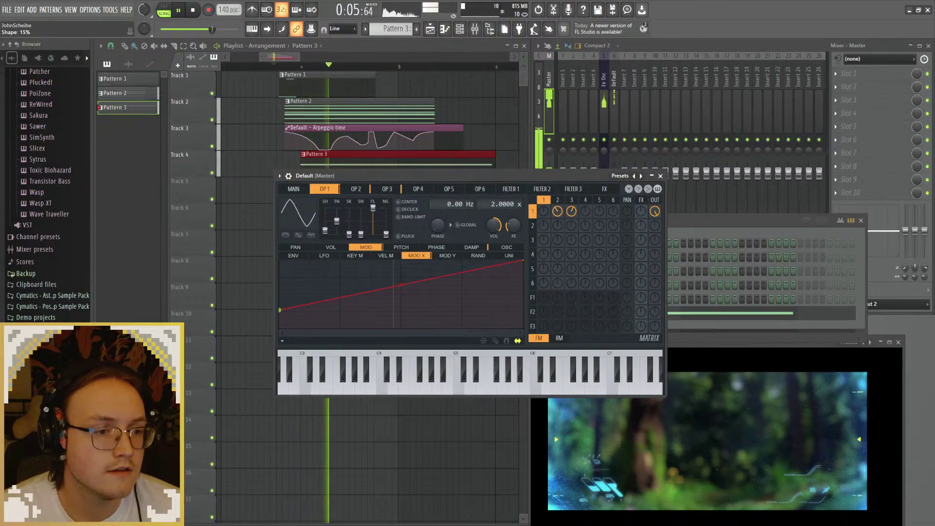
drag(325, 233, 340, 233)
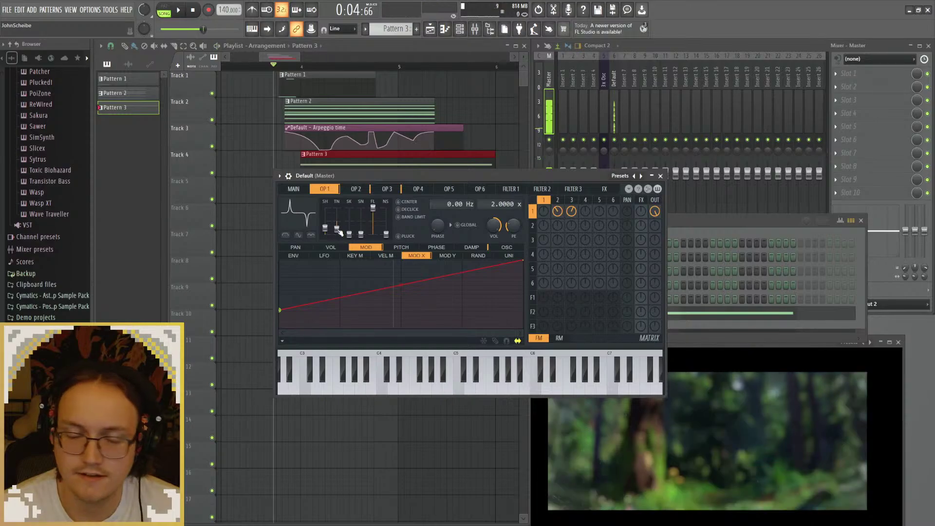
key(space)
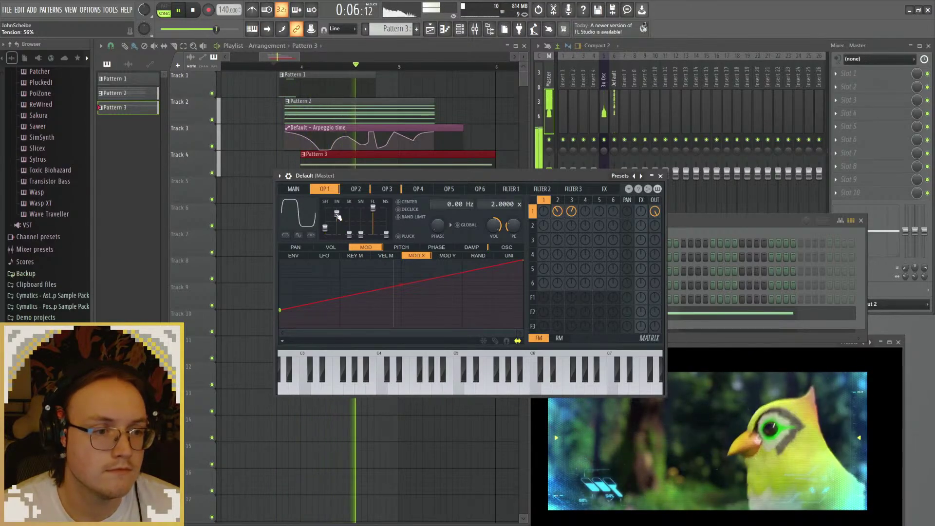
drag(337, 218, 361, 219)
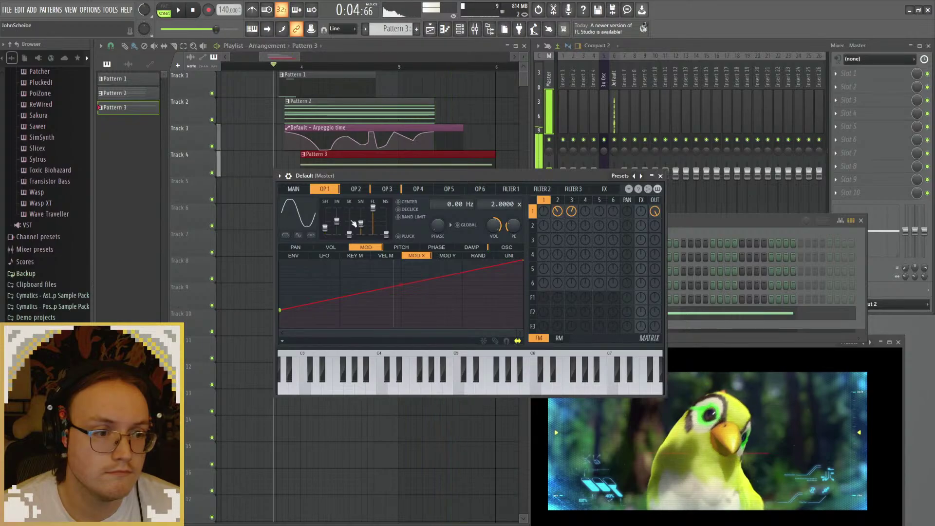
Step: Audition the reshaped operator by sweeping Modulation X through its range during playback, and set it to 0%
click(294, 188)
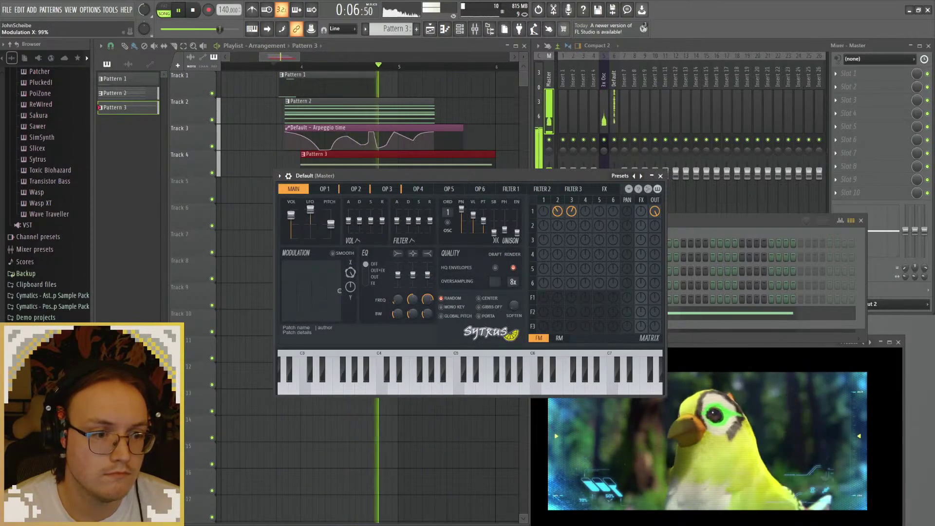
drag(318, 291, 313, 291)
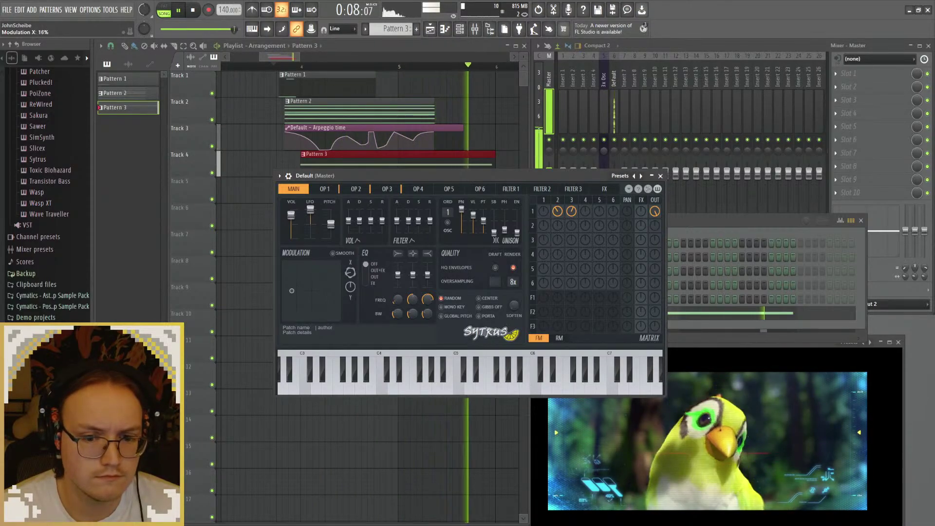
drag(292, 290, 339, 291)
key(space)
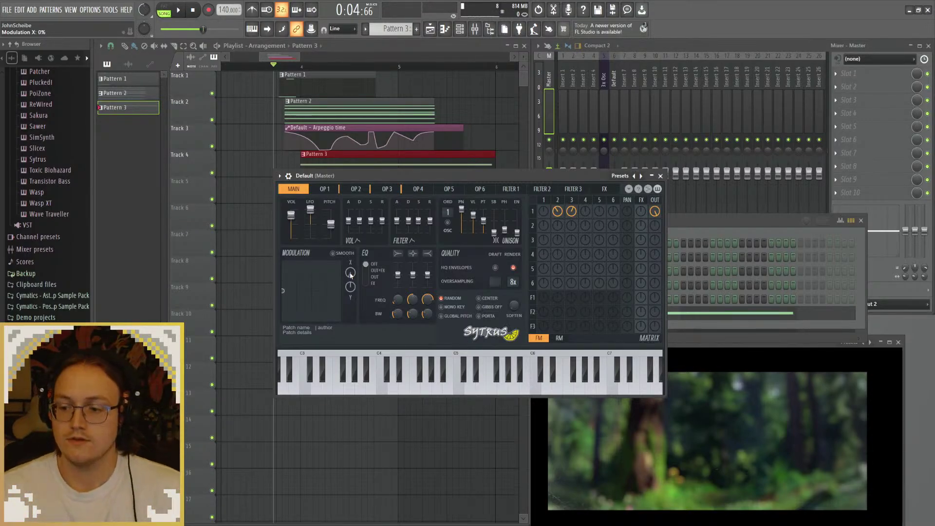
Step: Create an automation clip for Sytrus's Modulation X and align it on Track 5 with the start of Pattern 3
drag(392, 174, 356, 190)
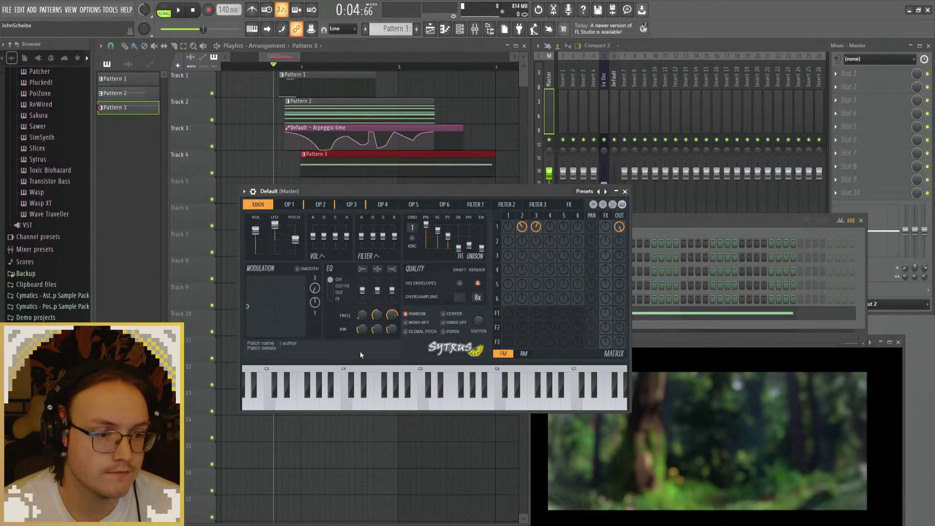
click(625, 192)
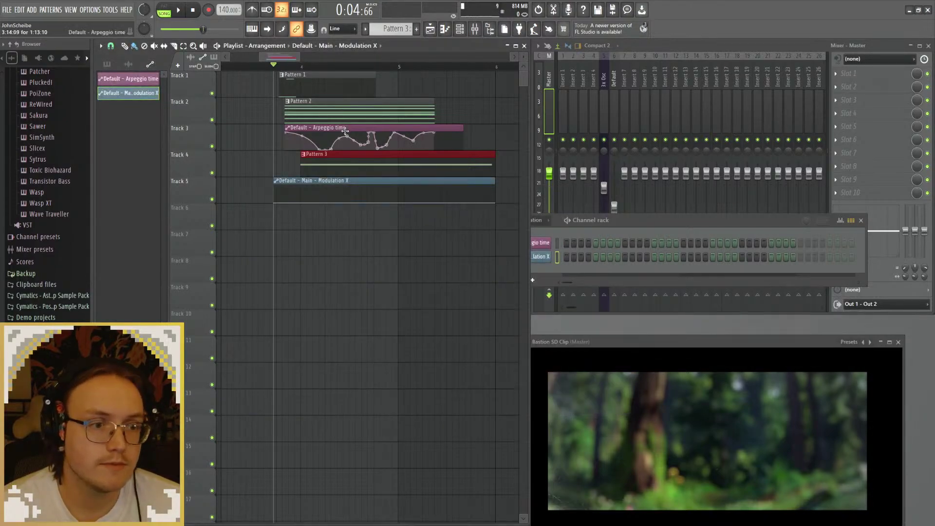
drag(349, 197, 387, 176)
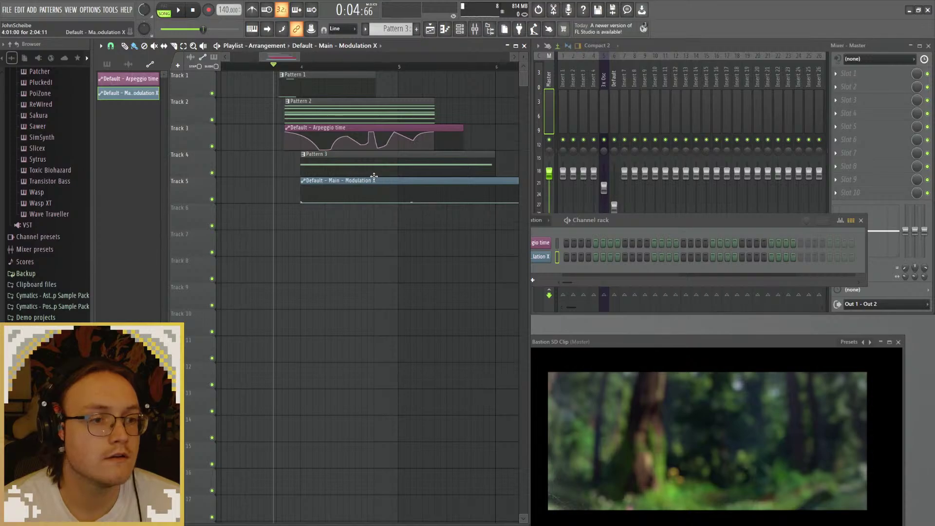
Step: Move Pattern 3 and the Modulation X automation clip earlier so both start at 3:13:05
key(space)
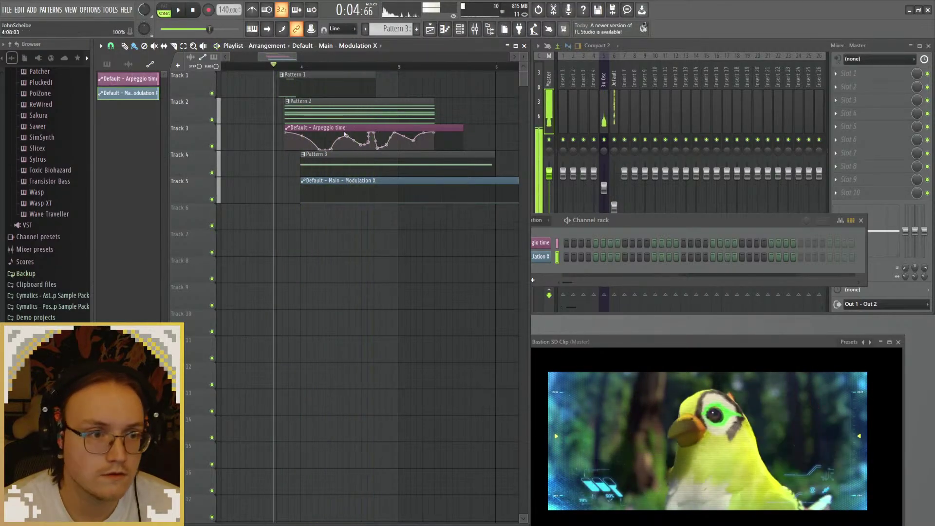
drag(341, 156, 318, 157)
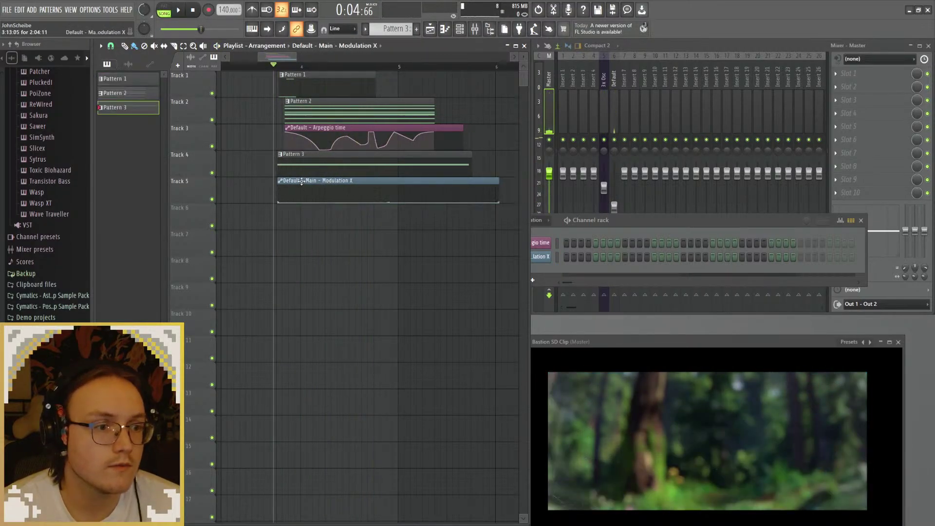
click(301, 181)
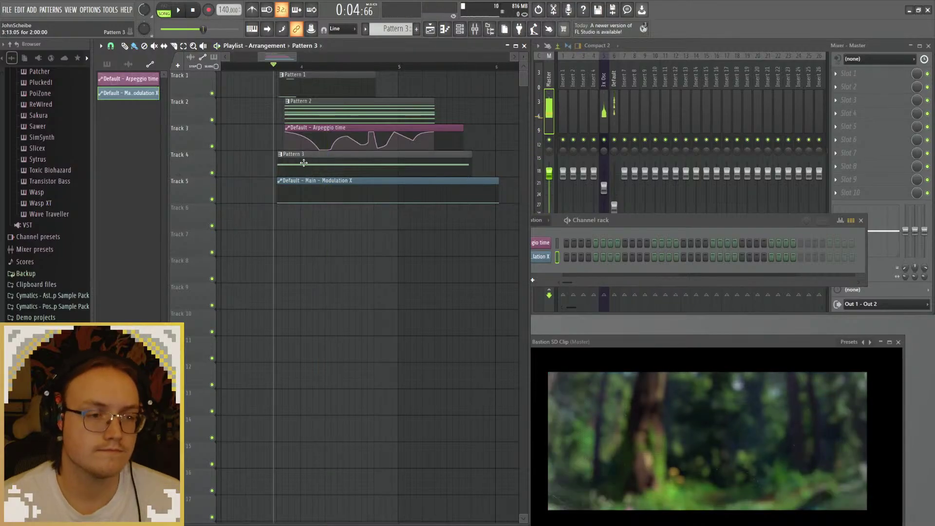
Step: In Pattern 3's piano roll, add a slide note at G#0 and lower the original long note to C#0
double_click(304, 163)
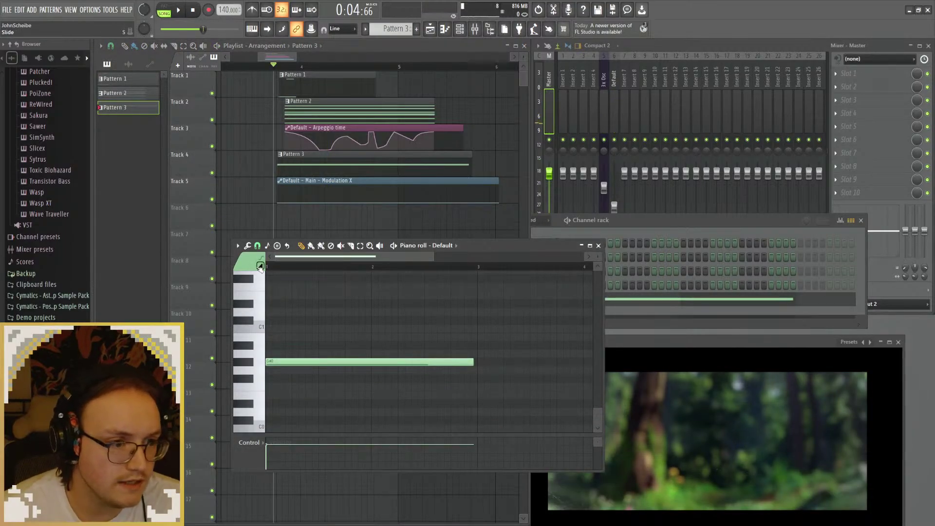
click(286, 353)
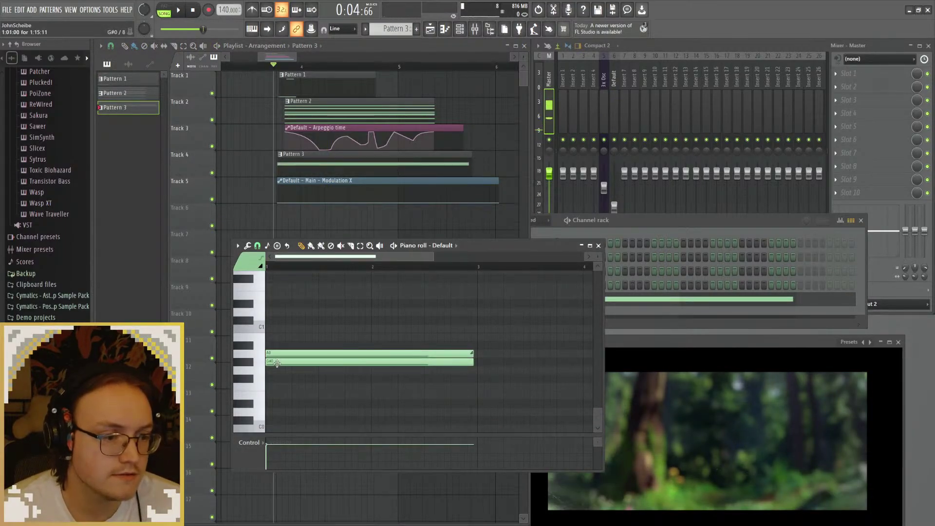
mouse_move(277, 363)
mouse_down()
mouse_move(277, 412)
mouse_move(282, 368)
mouse_up()
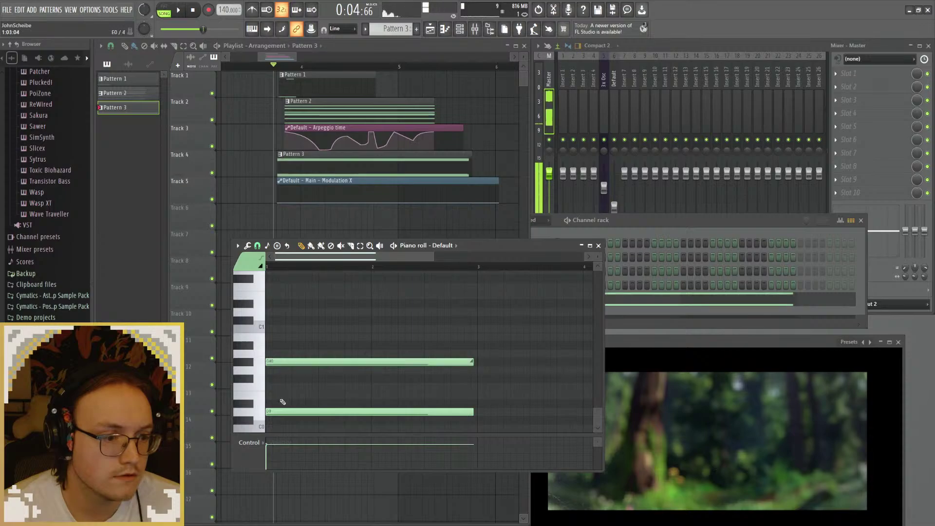
drag(280, 412, 275, 424)
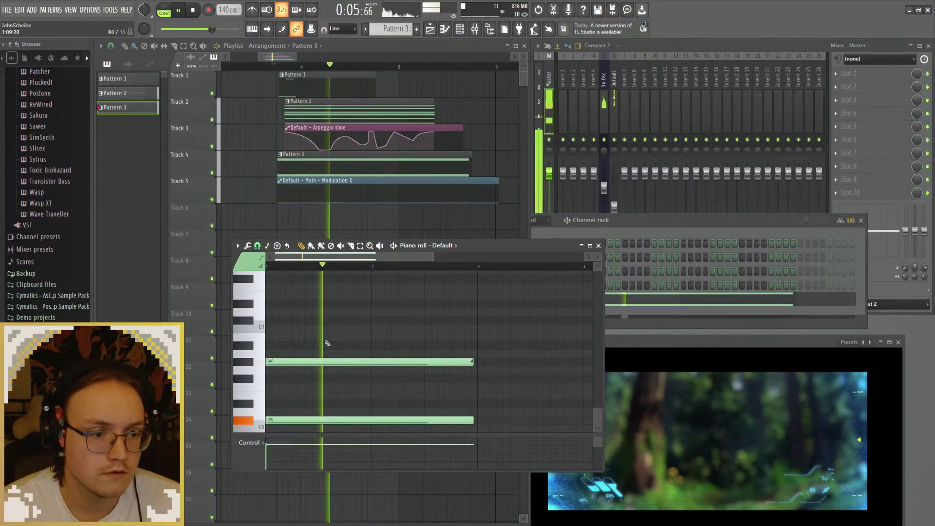
Step: Shorten the G#0 slide note to a length of 0:05:20, checking the glide in playback
key(space)
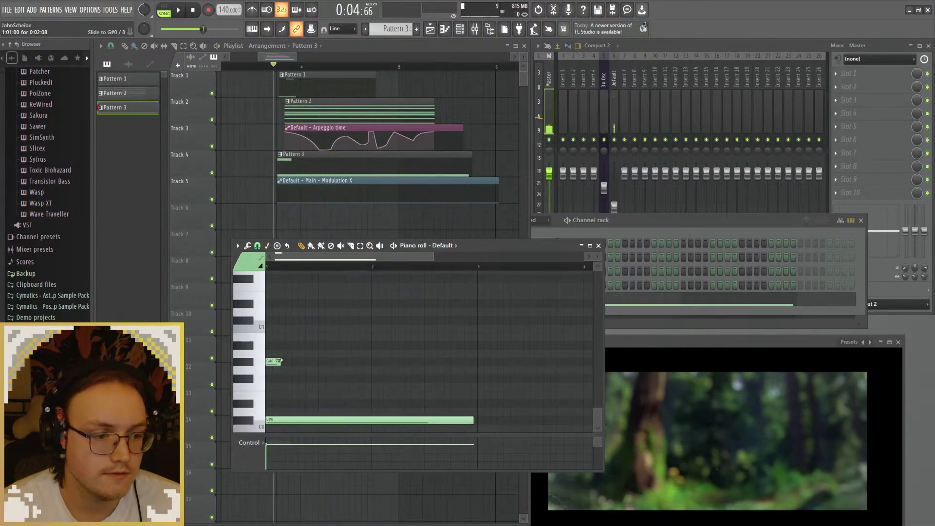
key(space)
drag(280, 360, 304, 364)
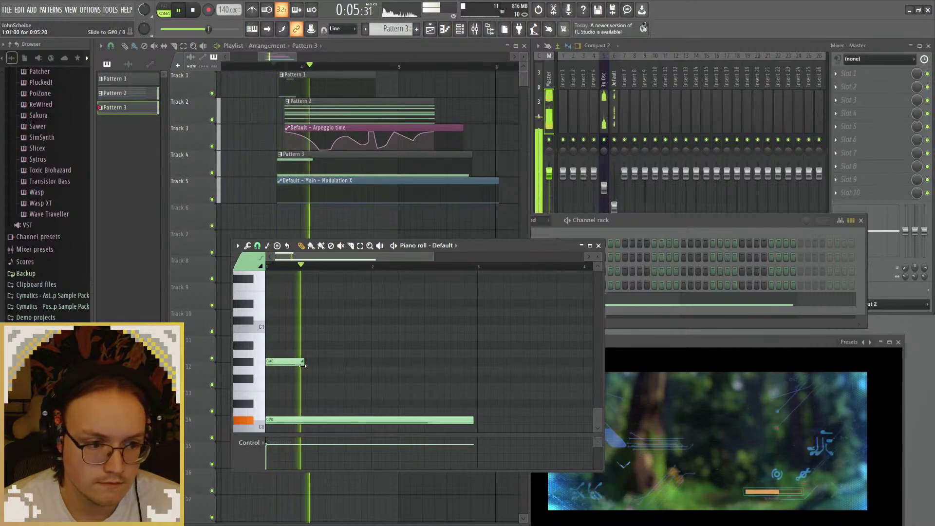
key(space)
Step: Try the long note at F#1 above the short slide note and listen to the result
drag(273, 420, 269, 332)
key(space)
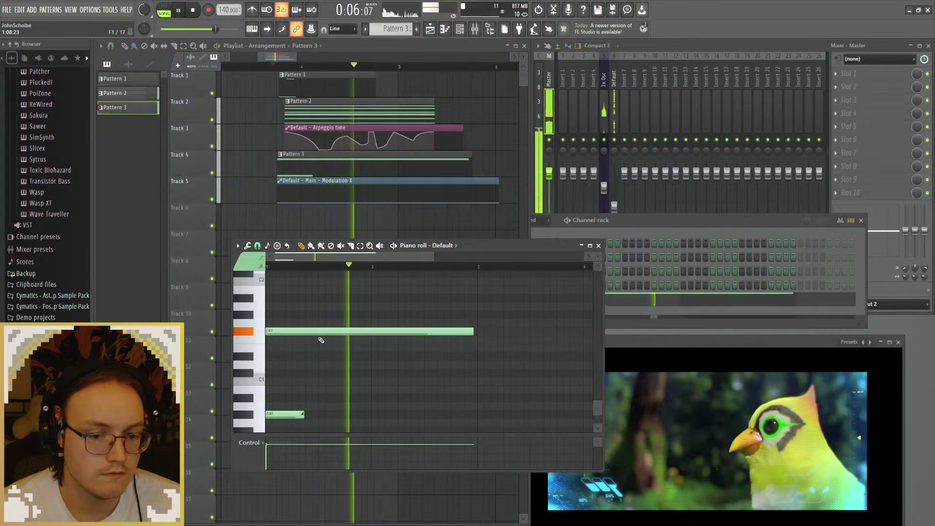
key(space)
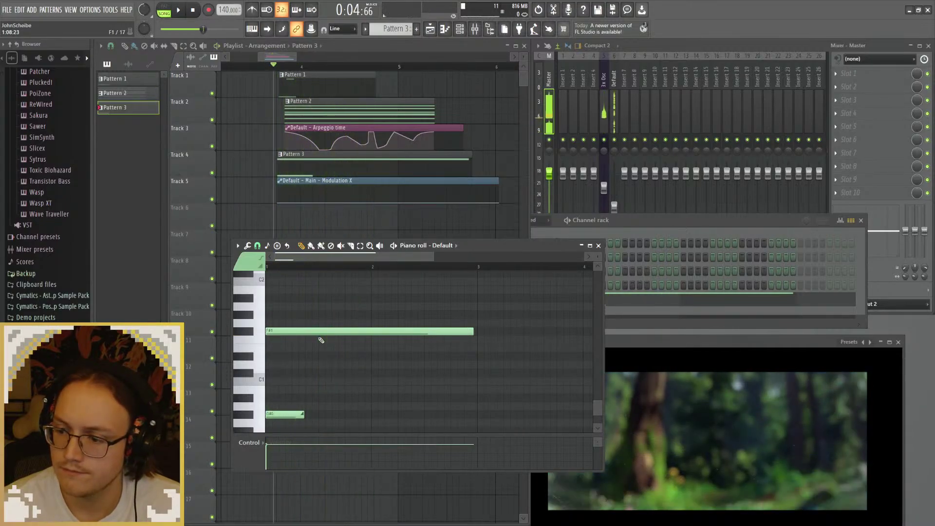
Step: Move the short slide note to a higher octave, lower the long note to G#0, and play the arrangement
scroll(321, 339, down, 2)
scroll(265, 293, up, 3)
drag(264, 293, 267, 331)
scroll(288, 340, down, 5)
drag(280, 278, 279, 371)
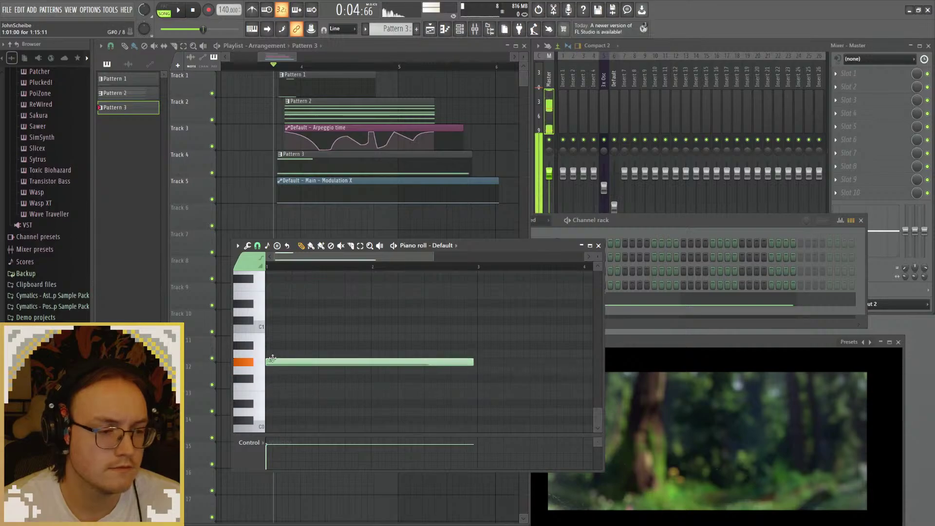
key(space)
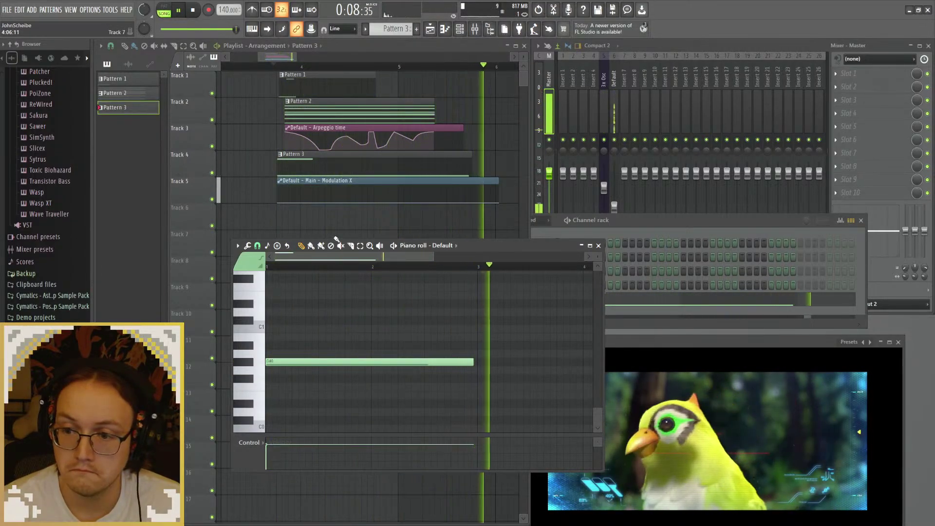
Step: Shape the Modulation X automation clip to rise to a peak at bar 5 and fall to zero at its end, then audition it
key(space)
click(599, 245)
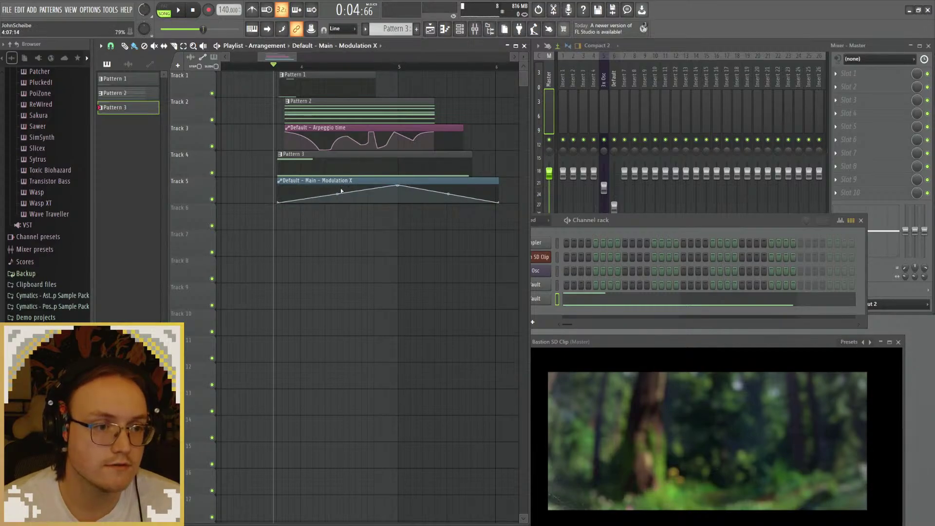
key(space)
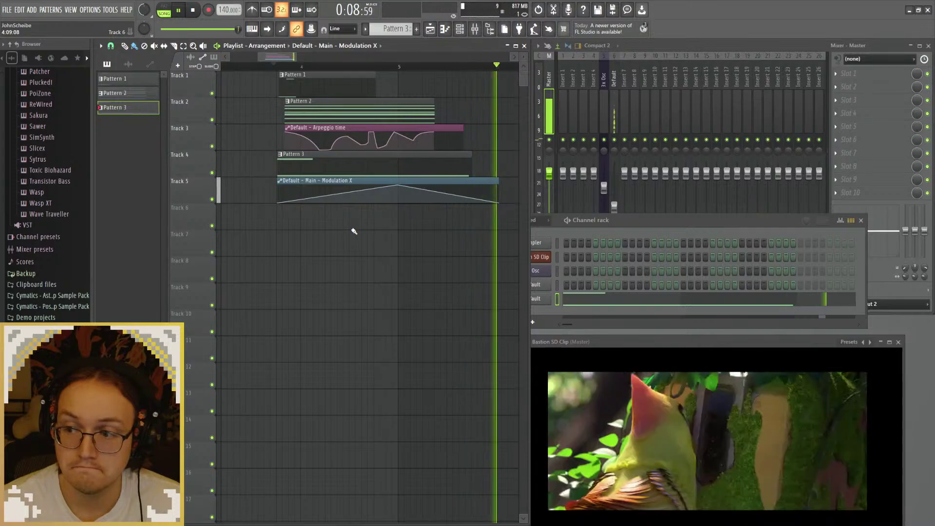
Step: Move the Pattern 3 clip and the Modulation X automation clip together to start at 3:11:00, then play them from just before their start
key(space)
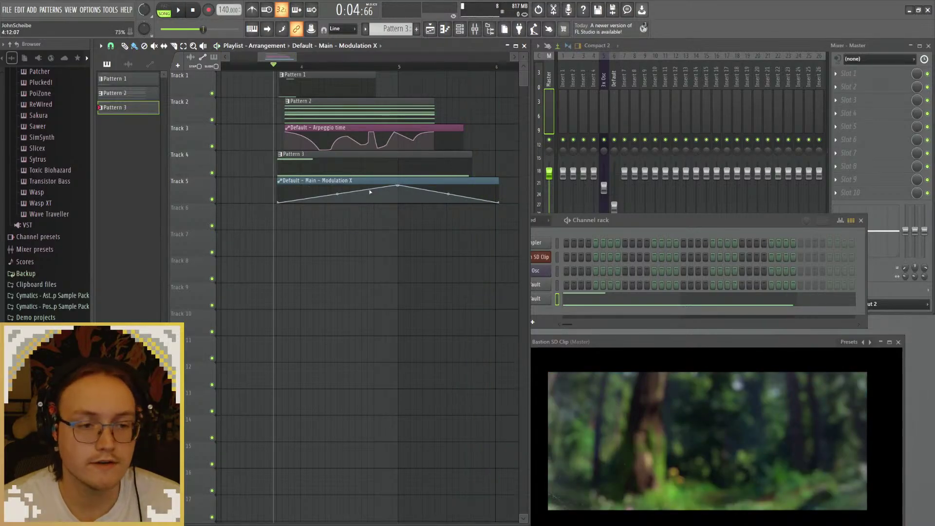
key(space)
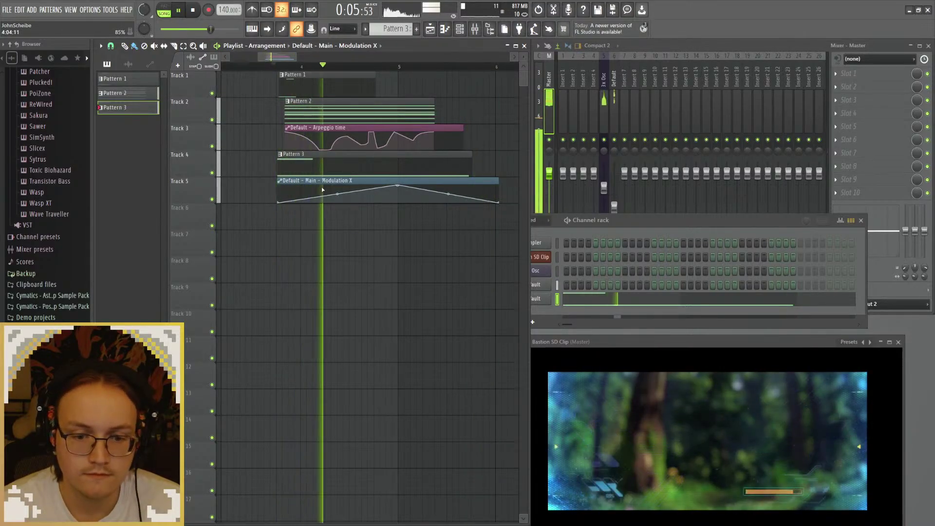
key(space)
mouse_move(257, 155)
mouse_down()
mouse_move(266, 193)
mouse_move(269, 165)
mouse_up()
key(space)
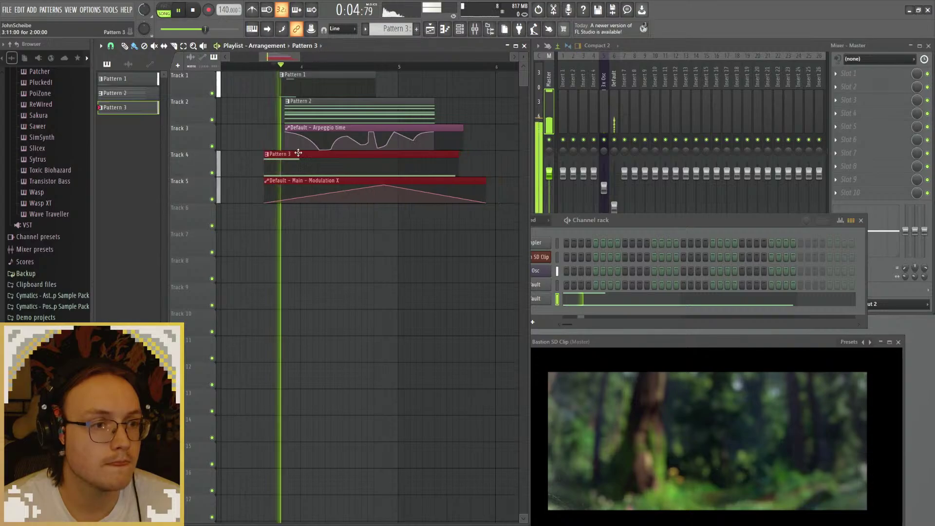
click(252, 67)
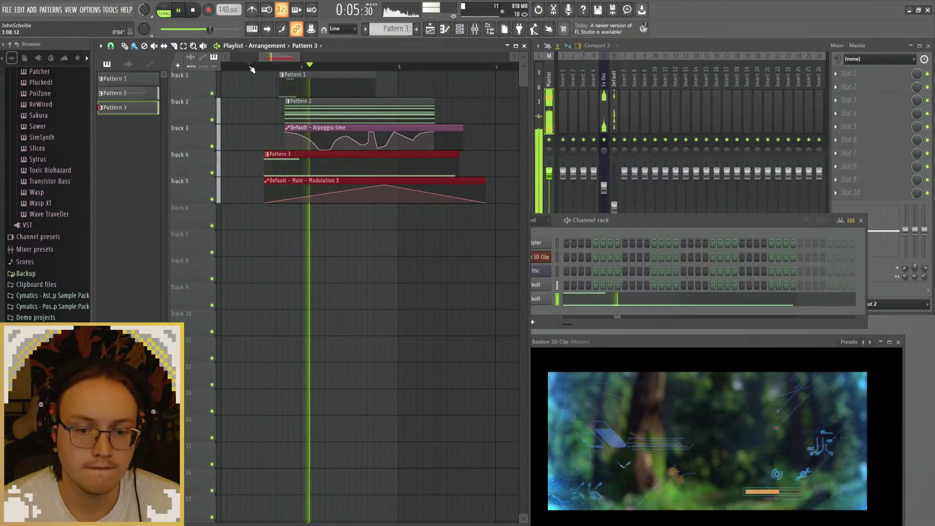
key(space)
key(space)
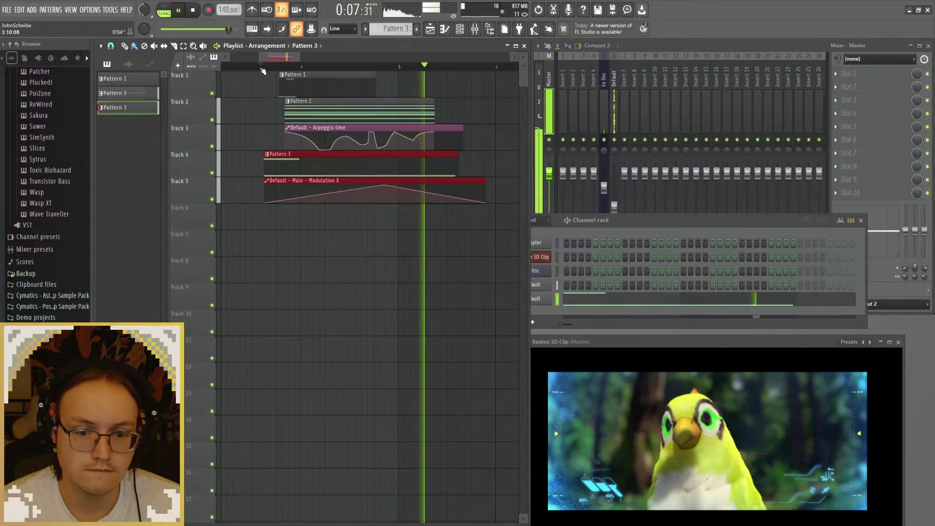
key(space)
Step: Move the Modulation X peak to about halfway through bar 5 and slightly raise the Default mixer track's volume during playback
drag(390, 183, 425, 186)
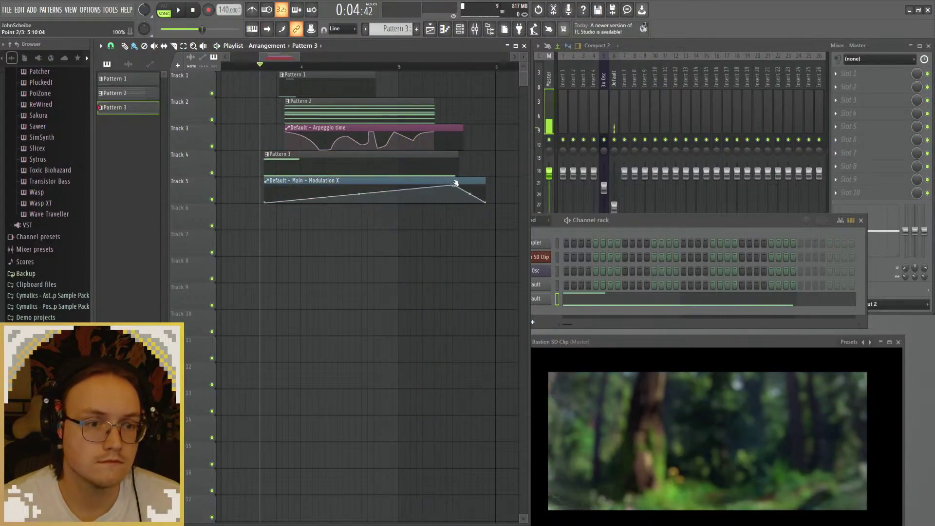
key(space)
click(616, 102)
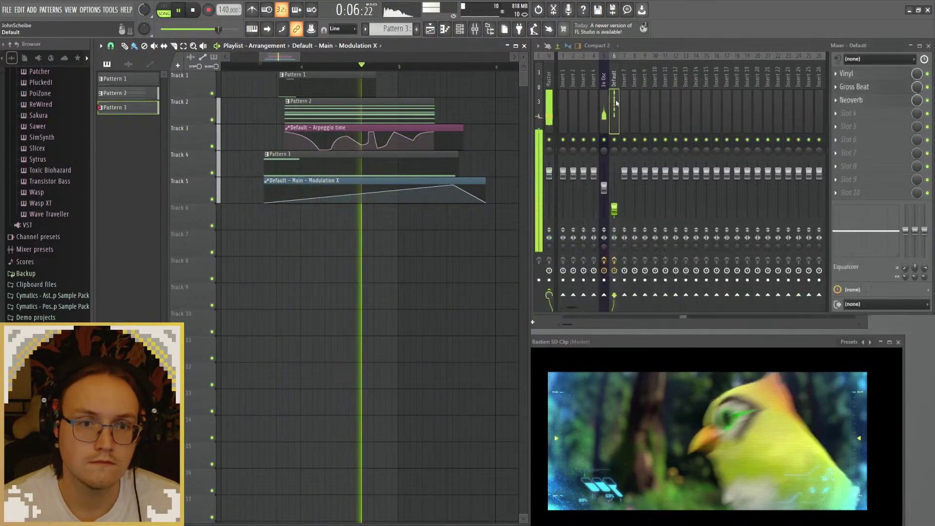
drag(614, 209, 614, 205)
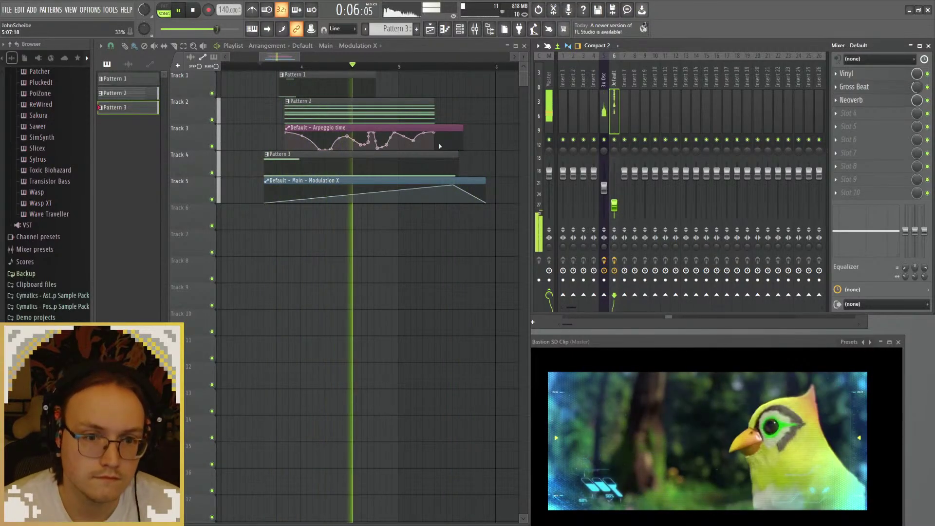
Step: Move the lowest note of Pattern 2's chord from B3 up to D#5, comparing the sound before and after
key(space)
double_click(351, 109)
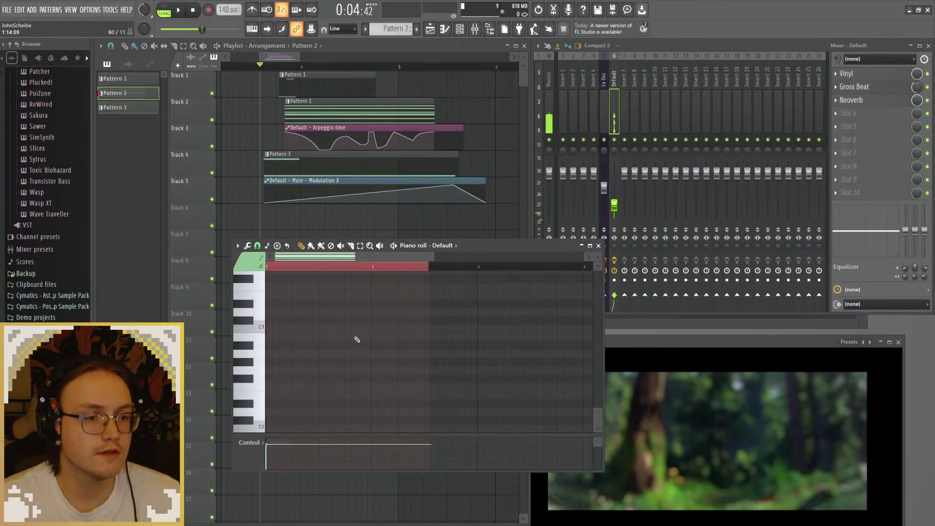
scroll(357, 339, up, 10)
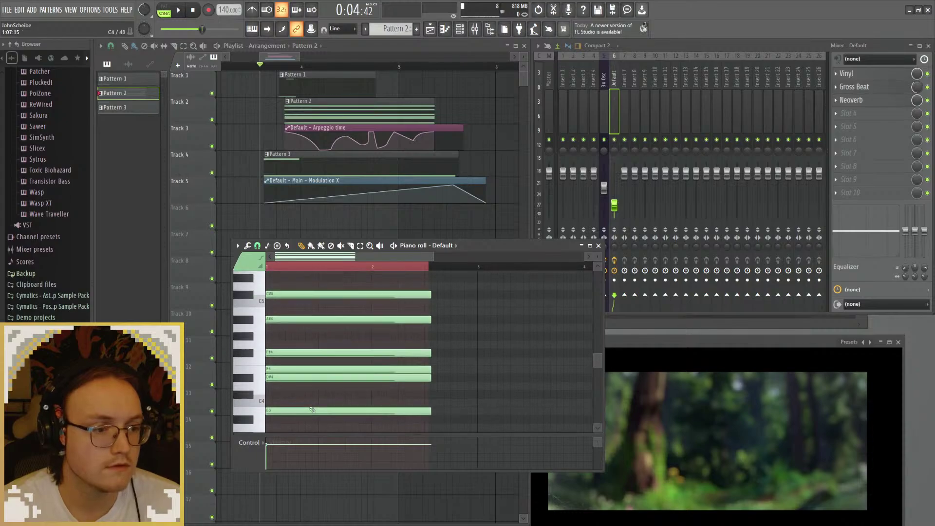
key(space)
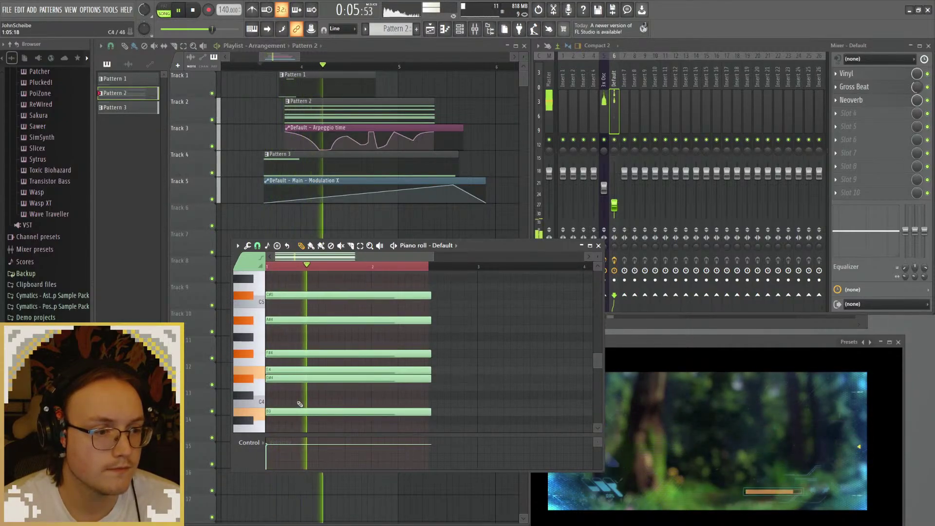
key(space)
drag(299, 411, 279, 274)
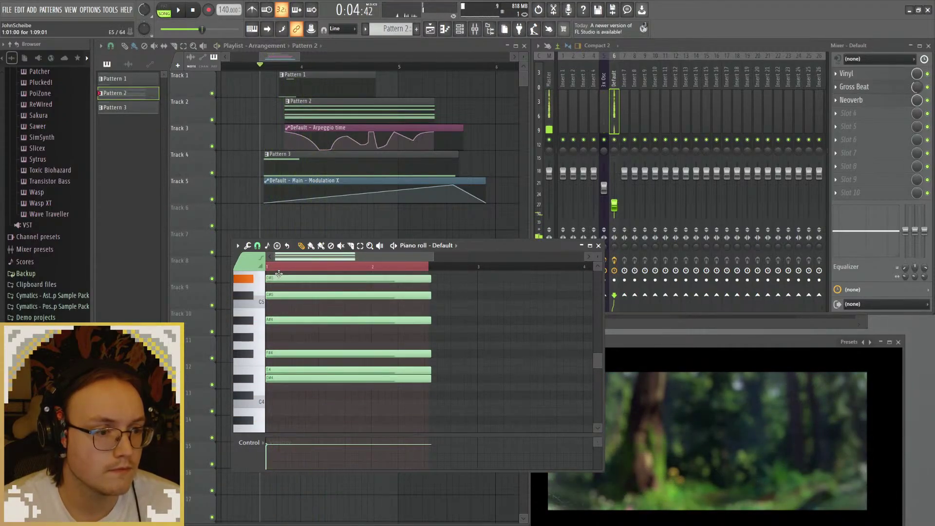
key(space)
Step: Raise all of Pattern 2's chord notes by one octave and audition the arrangement
scroll(361, 359, up, 2)
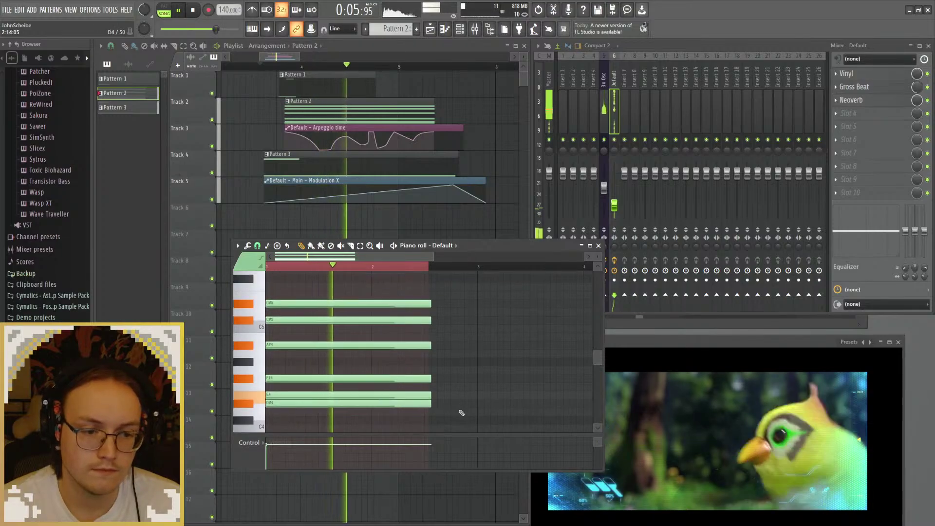
key(ctrl+a)
key(ctrl+Up)
key(space)
key(space)
scroll(403, 360, up, 3)
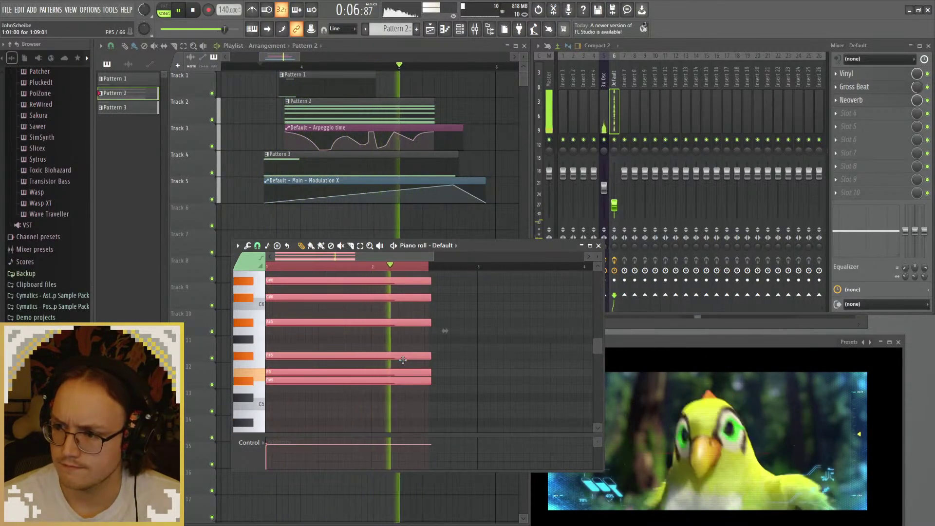
key(F7)
key(space)
key(space)
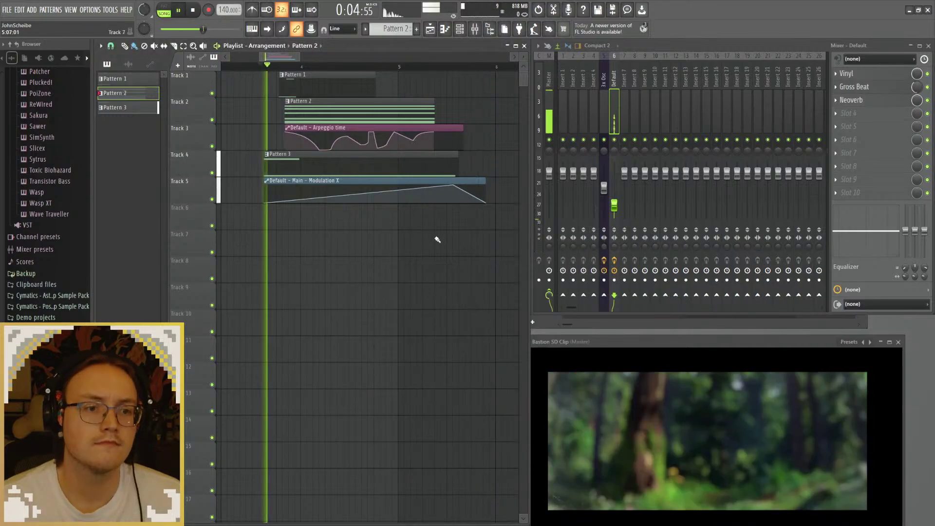
Step: Reshape the Modulation X automation to peak at about 4:06 and curve gradually down to the clip's end, checking it in playback
key(space)
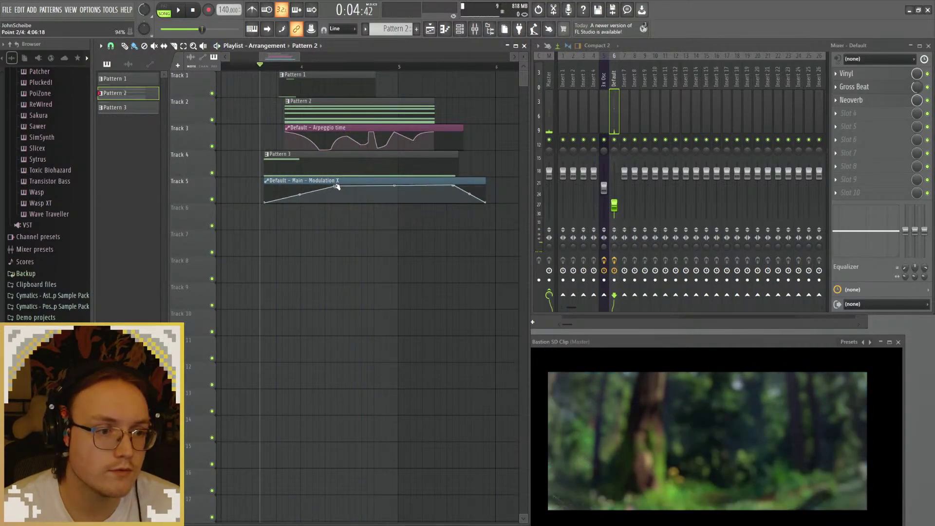
right_click(453, 186)
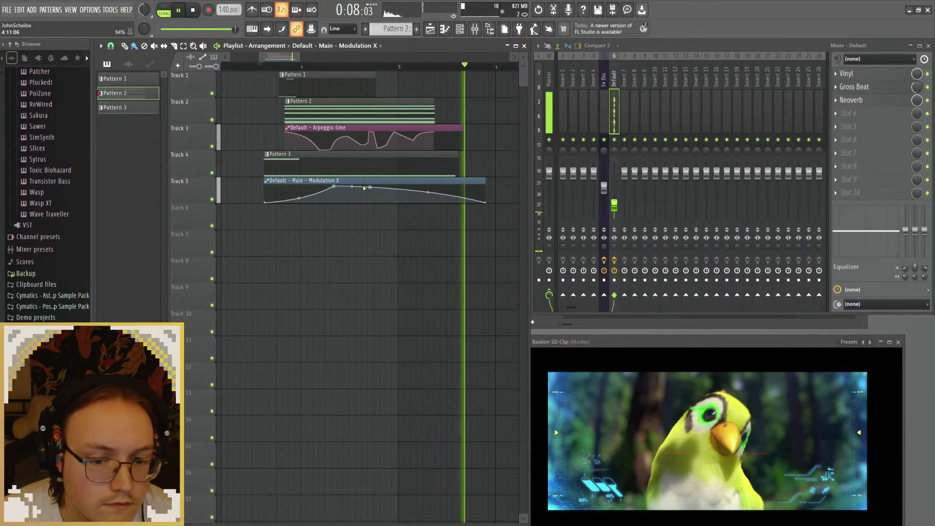
key(space)
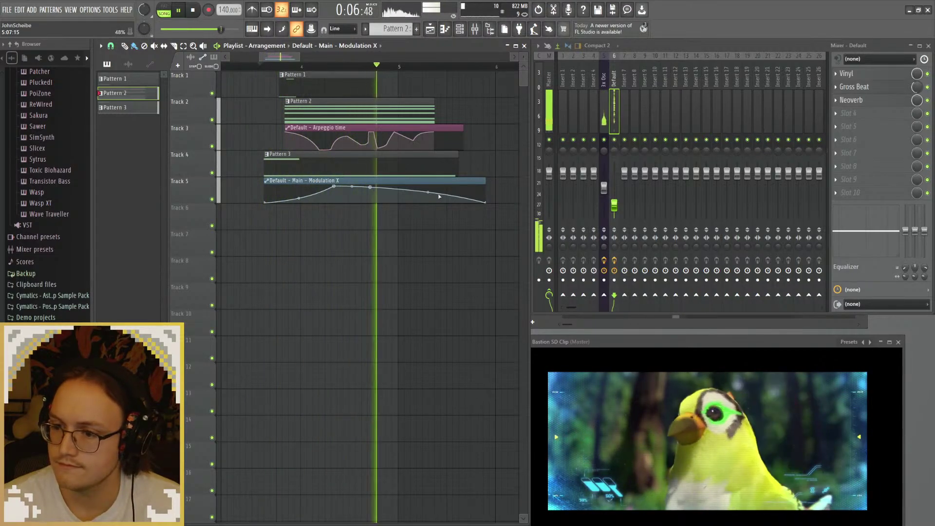
key(space)
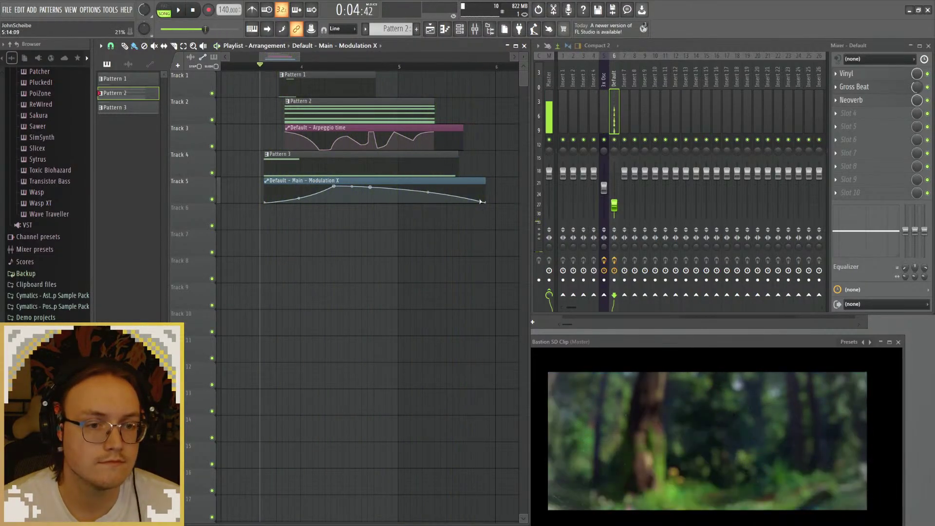
Step: Raise Pattern 3's long bass note from G#0 to B0 and play the arrangement
double_click(450, 161)
scroll(383, 323, down, 10)
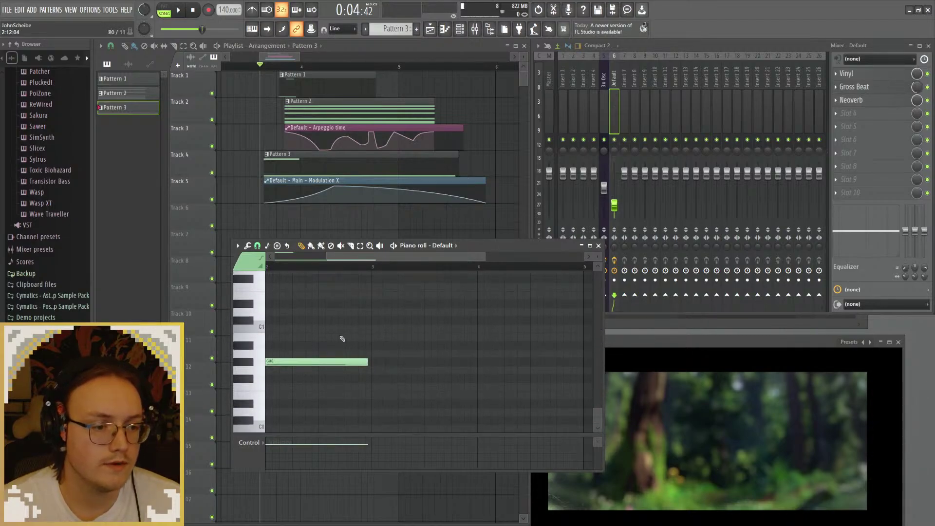
scroll(305, 365, up, 12)
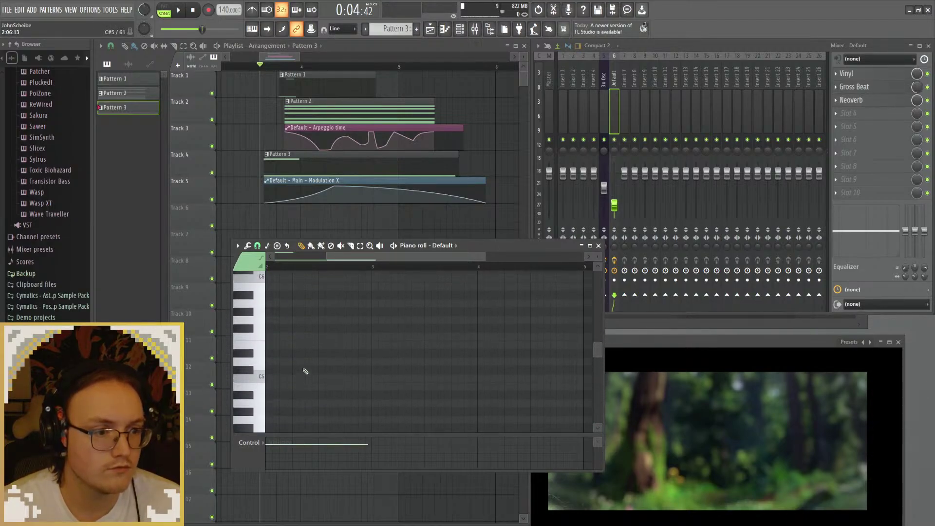
scroll(305, 372, up, 2)
scroll(324, 353, down, 8)
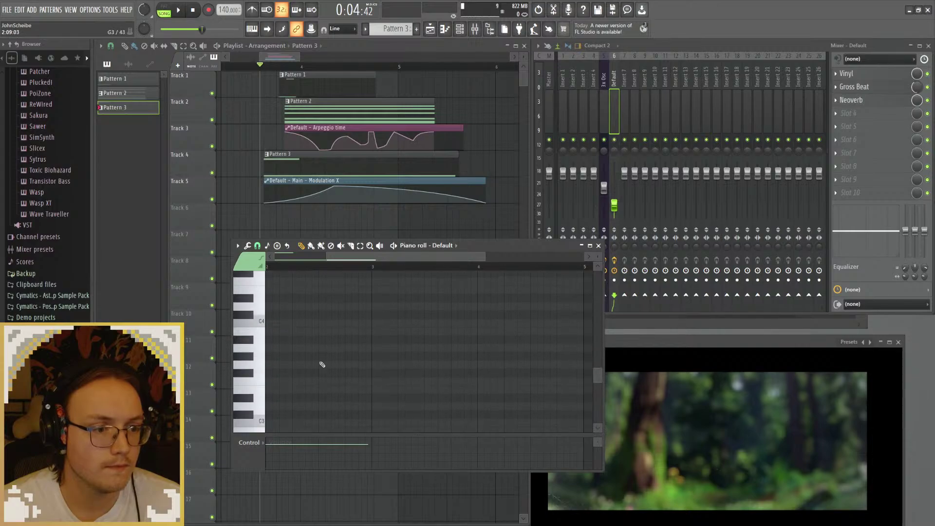
scroll(314, 346, down, 2)
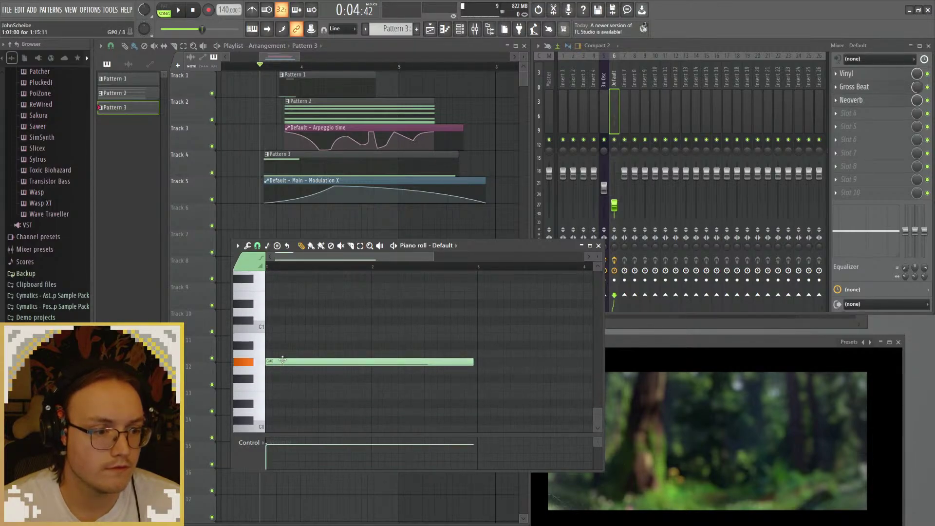
drag(282, 360, 283, 334)
key(space)
scroll(336, 378, up, 1)
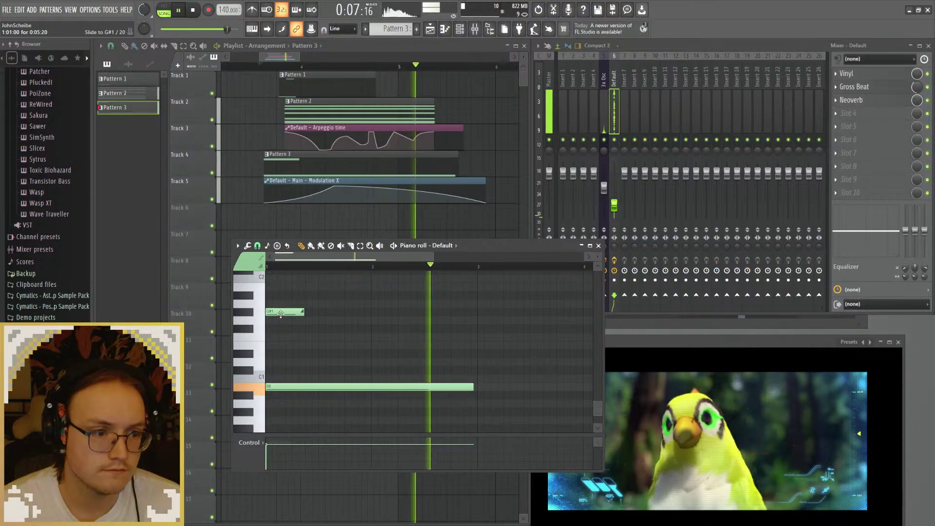
Step: Try the short slide note at B1, F#1 and E2 during playback, and settle it on B1
drag(280, 315, 281, 289)
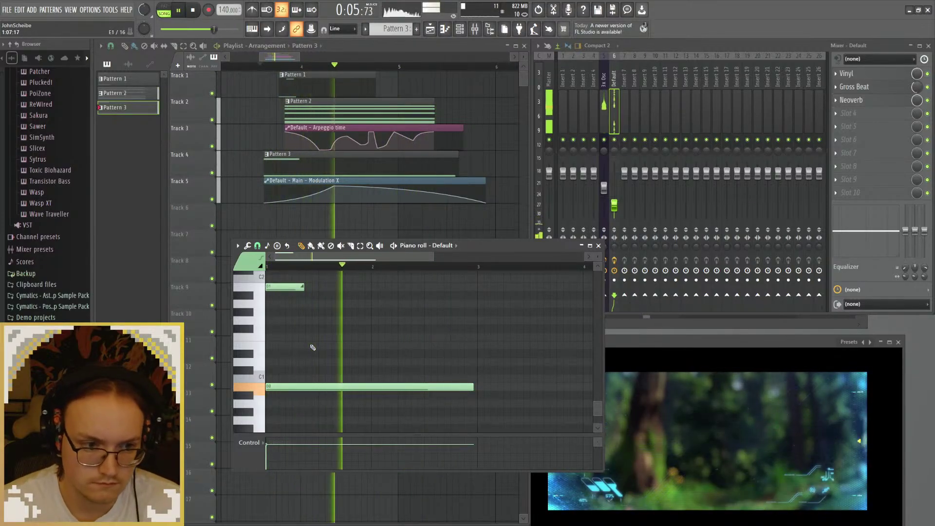
key(space)
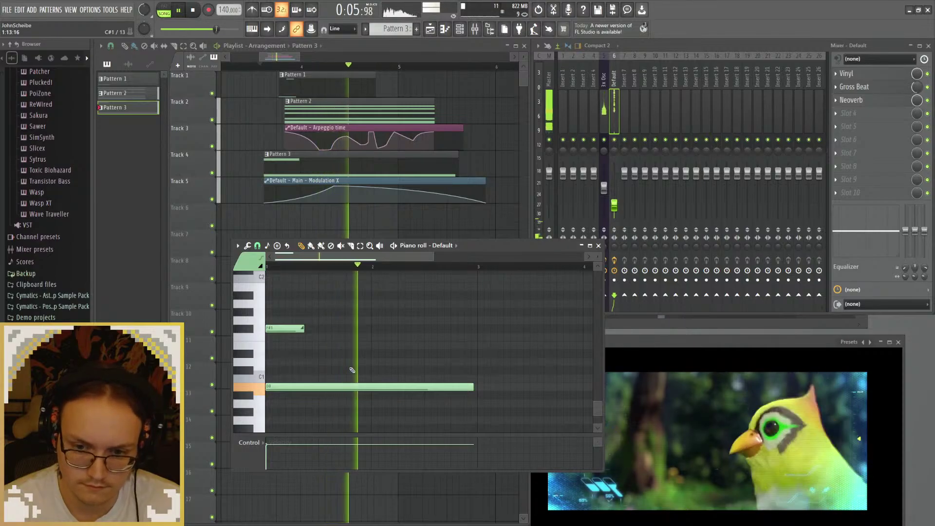
scroll(348, 371, up, 5)
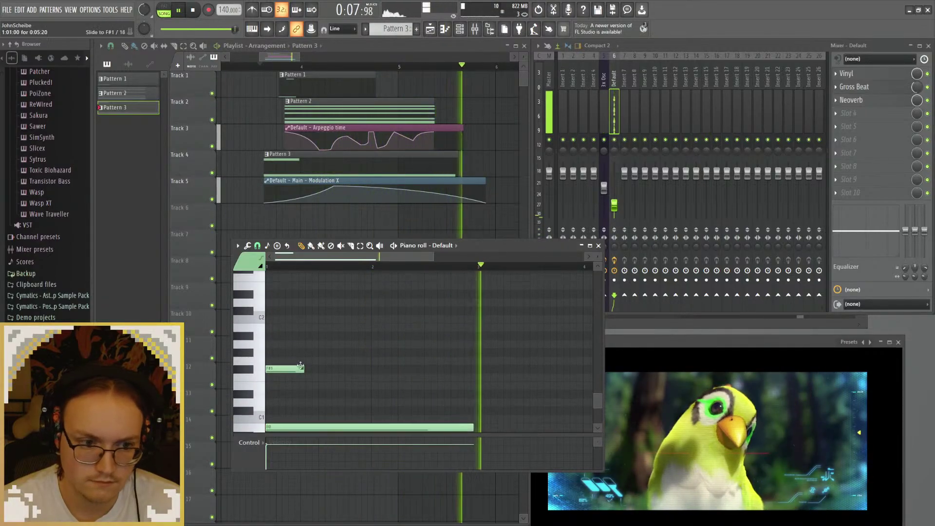
key(space)
drag(291, 405, 284, 320)
key(space)
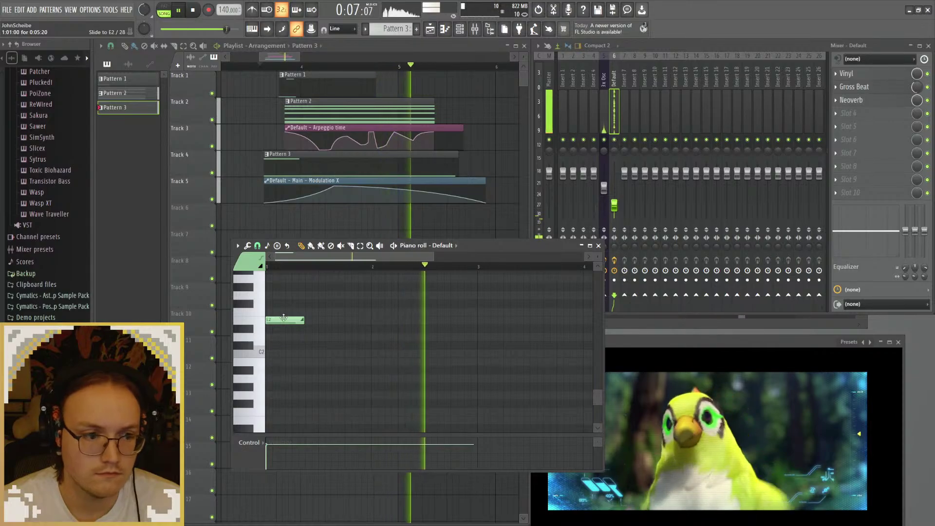
drag(284, 320, 276, 360)
scroll(371, 363, down, 3)
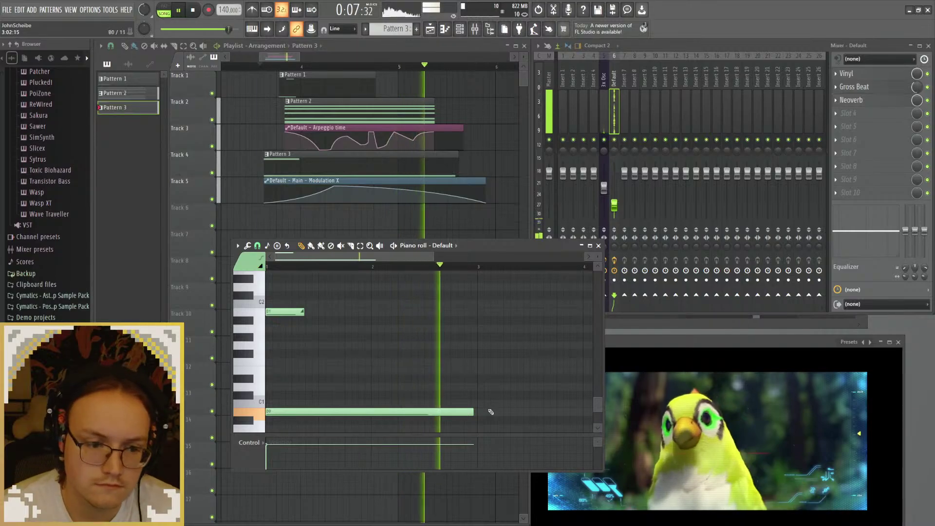
Step: Extend Pattern 3's long B0 note to just before bar 5 of the pattern and close the piano roll
drag(475, 413, 592, 413)
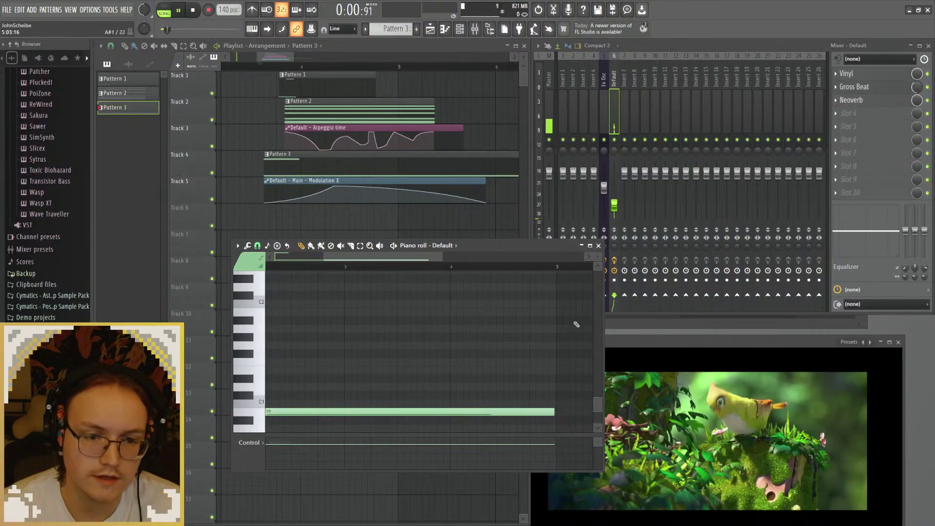
click(599, 246)
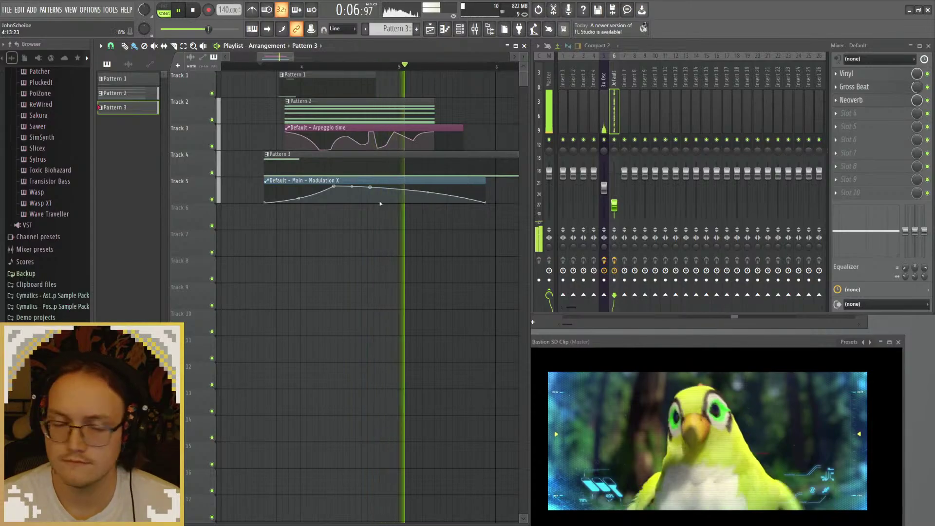
Step: Shorten the Modulation X automation clip to end just past bar 5 of the arrangement, and audition it
scroll(423, 224, down, 5)
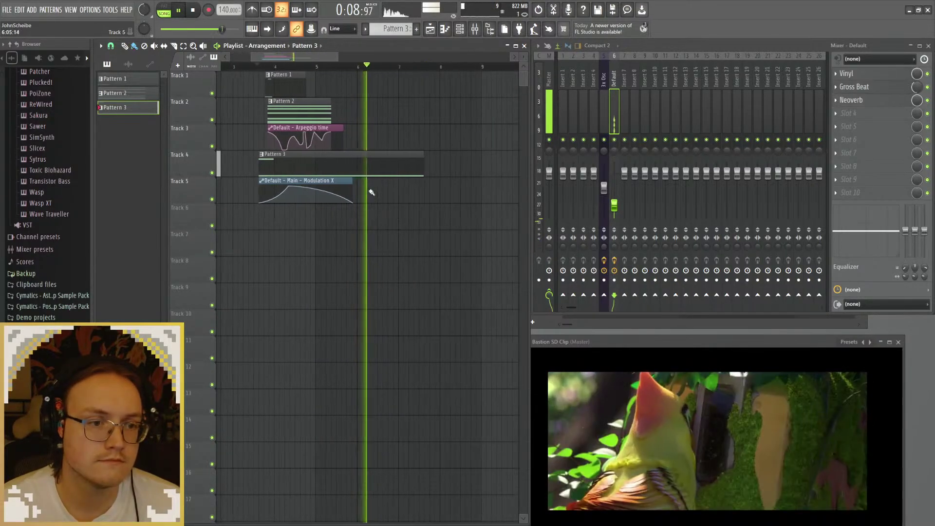
scroll(329, 209, up, 5)
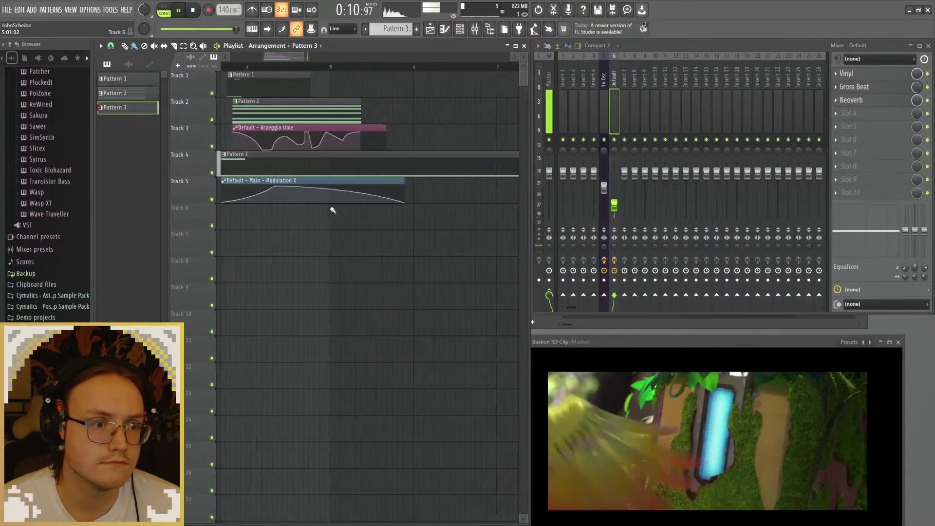
drag(412, 206, 340, 208)
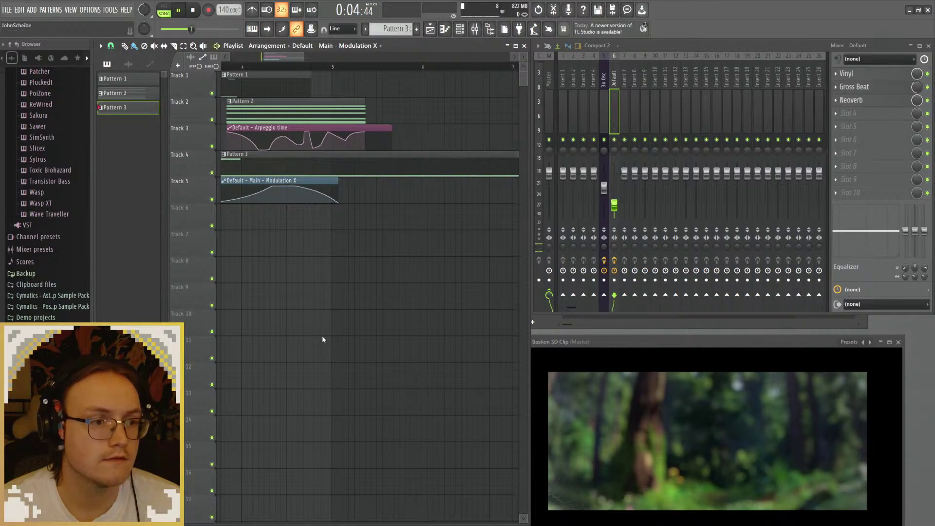
key(space)
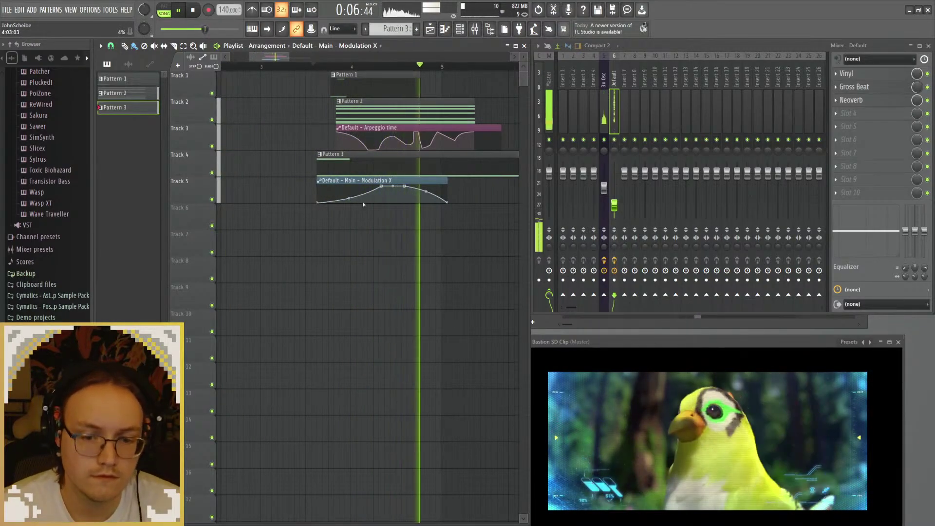
Step: Reshape the Modulation X automation into a small early peak that falls back to zero well before bar 5
key(space)
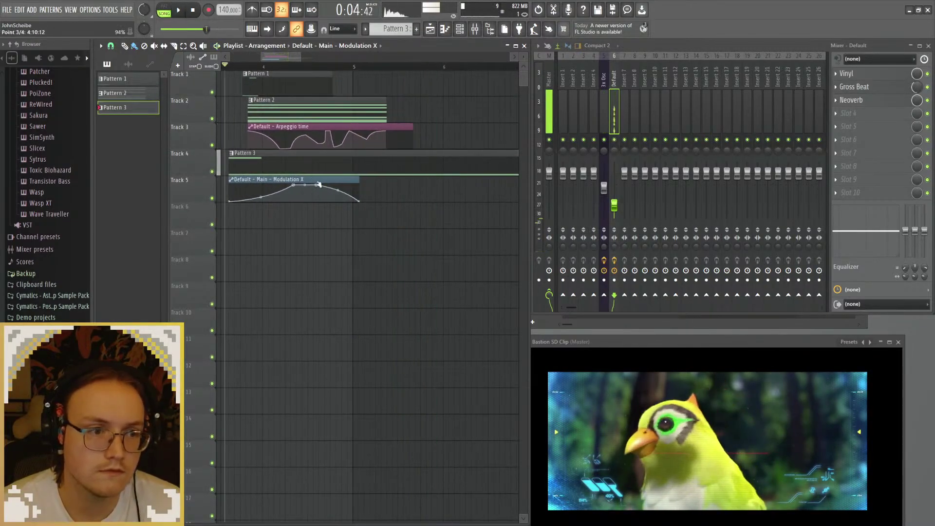
scroll(350, 208, down, 3)
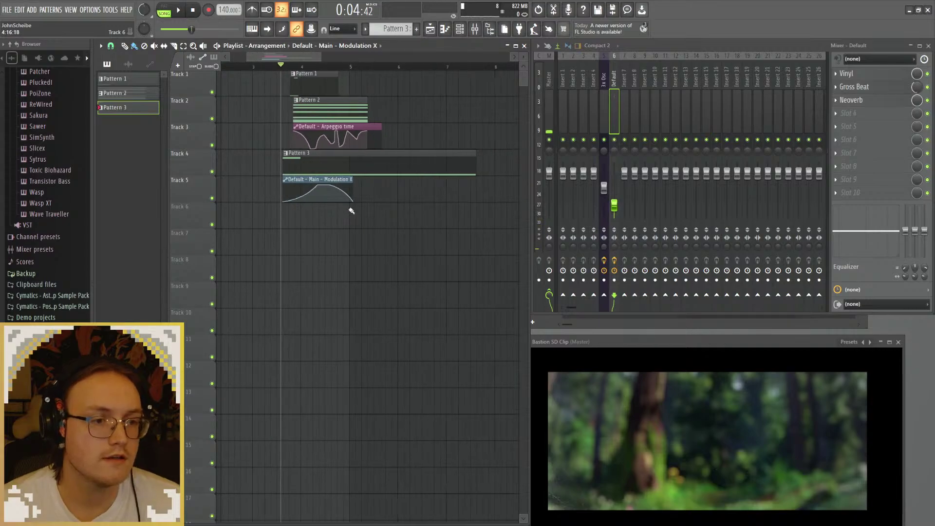
key(space)
key(space)
scroll(323, 201, up, 3)
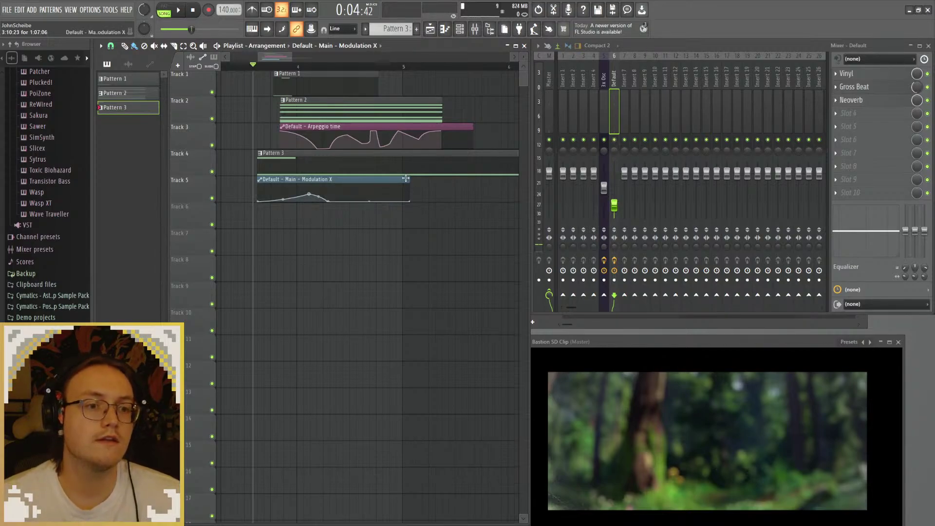
Step: Extend the Modulation X automation clip to about bar 9.7 and the Pattern 3 clip to about bar 10
drag(407, 178, 463, 205)
scroll(381, 182, down, 3)
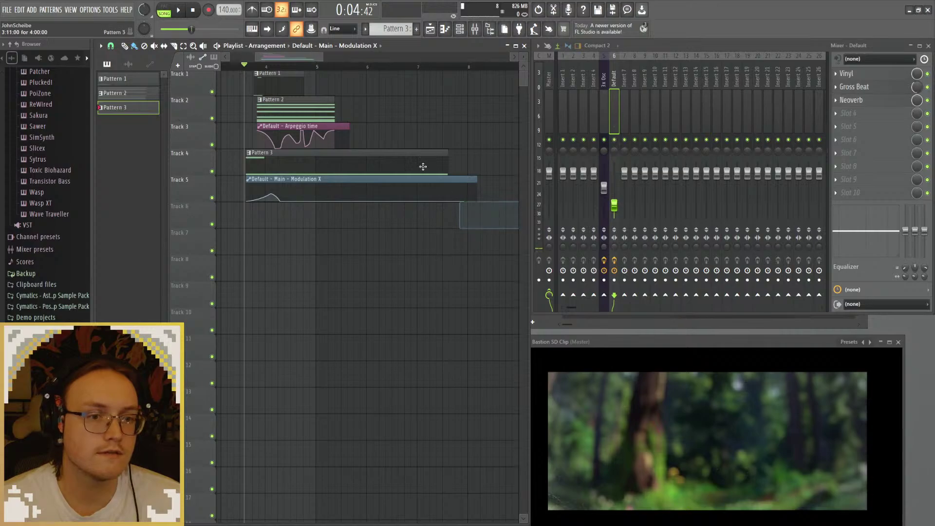
mouse_move(336, 69)
mouse_down()
mouse_move(459, 69)
mouse_move(428, 68)
mouse_up()
scroll(438, 166, down, 2)
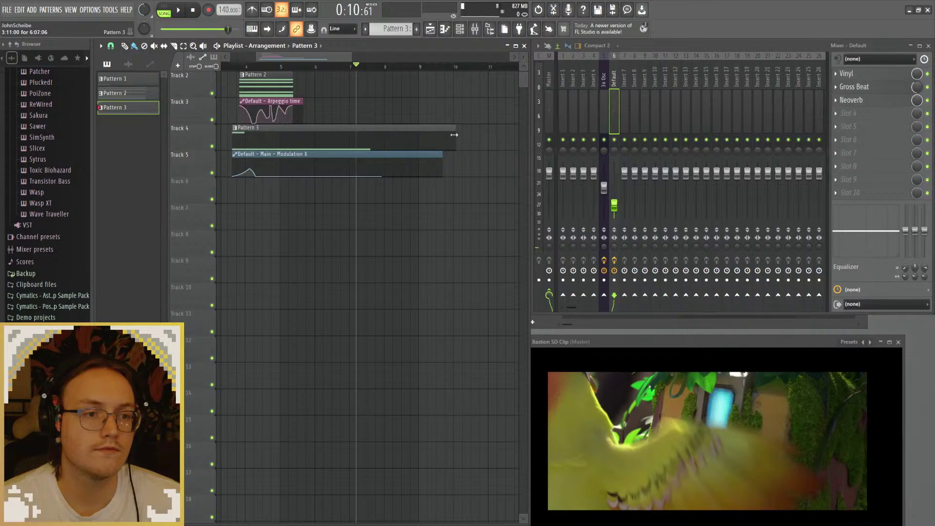
Step: Extend Pattern 3's long B0 note to bar 10 of the pattern and close the piano roll
double_click(354, 142)
scroll(344, 393, down, 3)
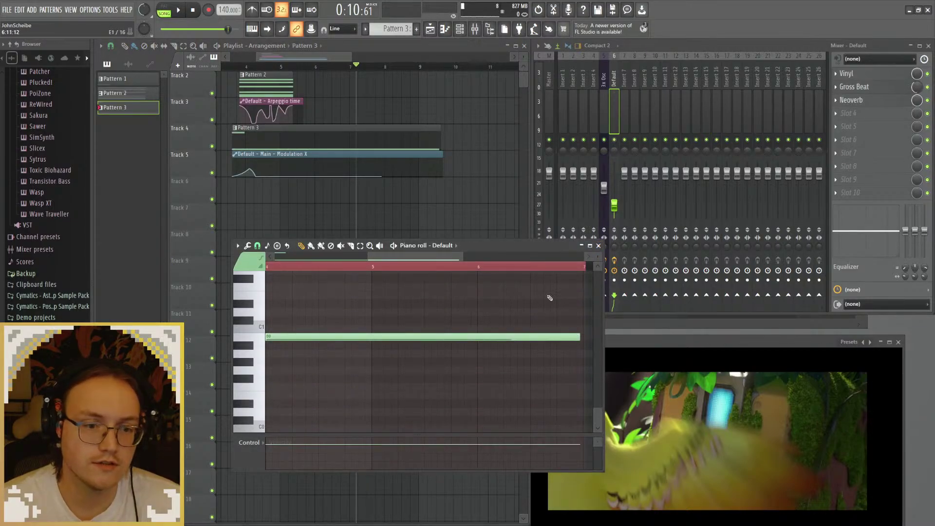
scroll(550, 297, down, 4)
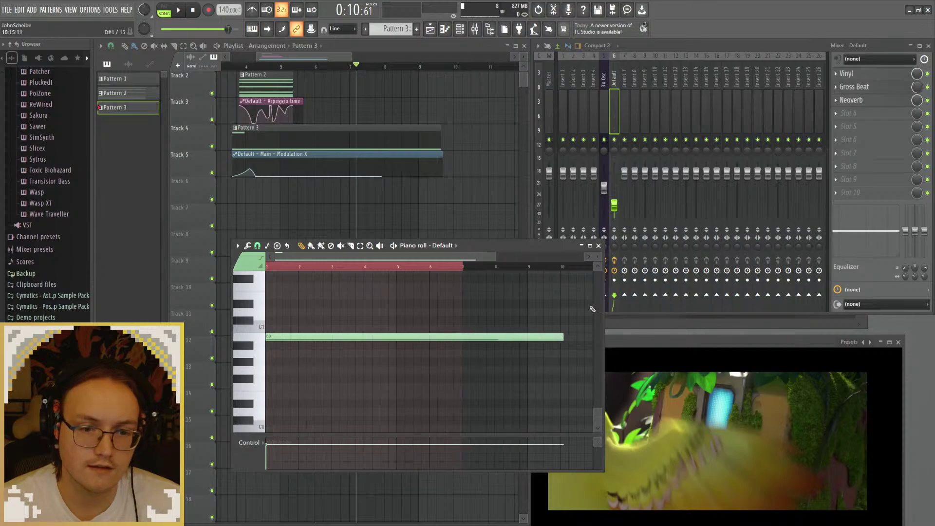
click(598, 246)
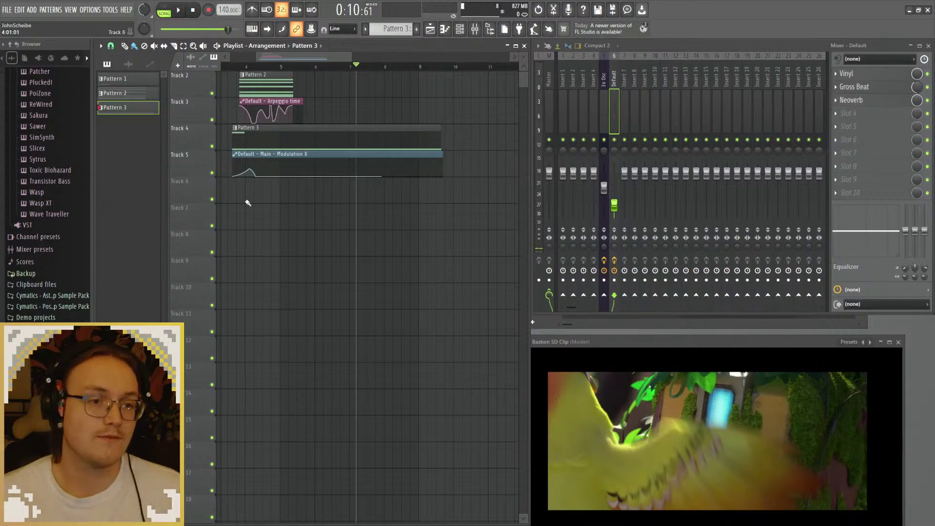
Step: Try shaping Modulation X into three successive peaks between about bars 7.5 and 9.7, and audition them
key(space)
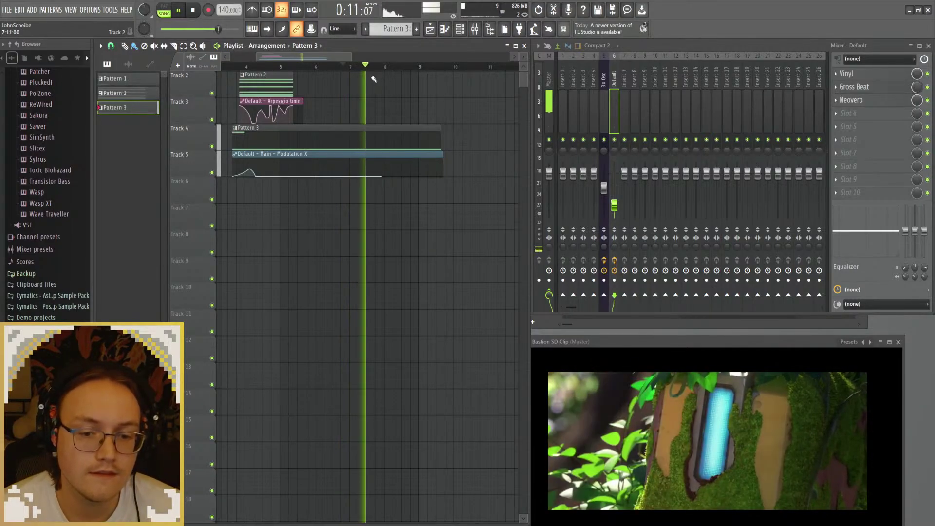
key(space)
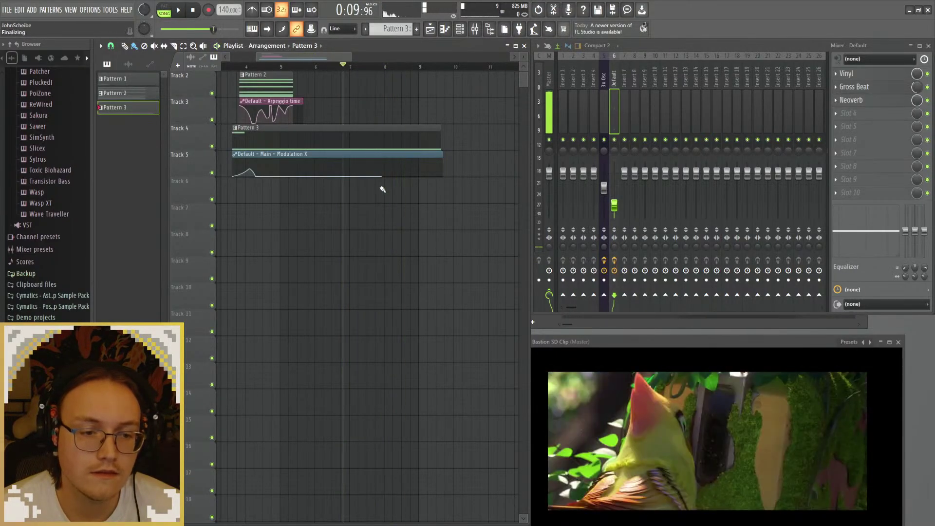
scroll(382, 188, up, 3)
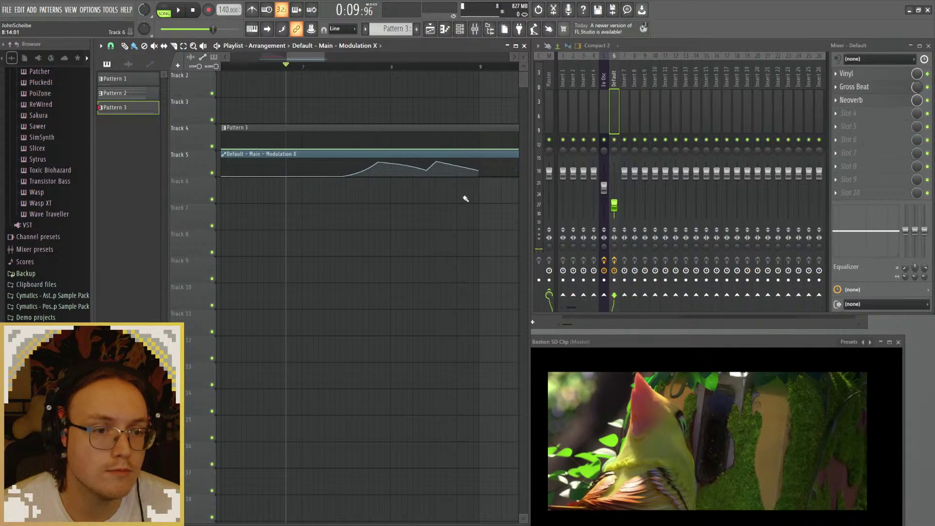
scroll(429, 196, down, 3)
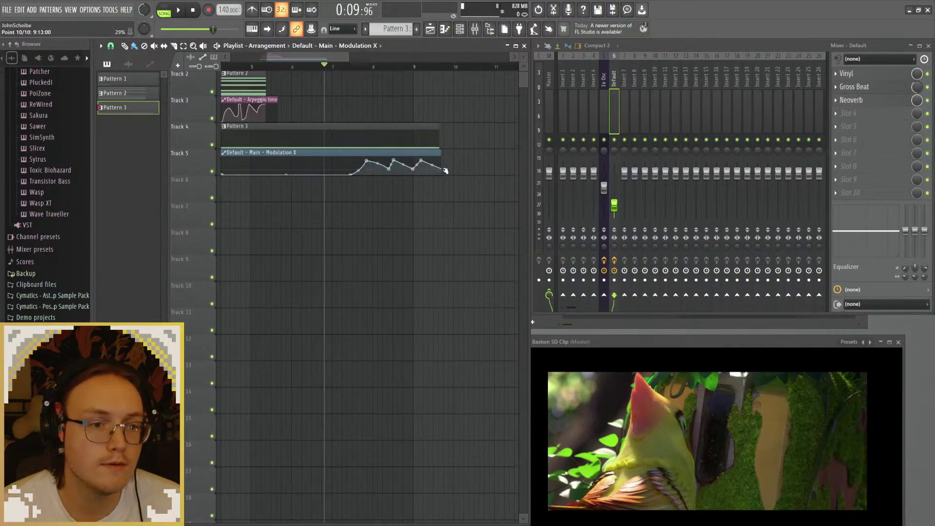
key(space)
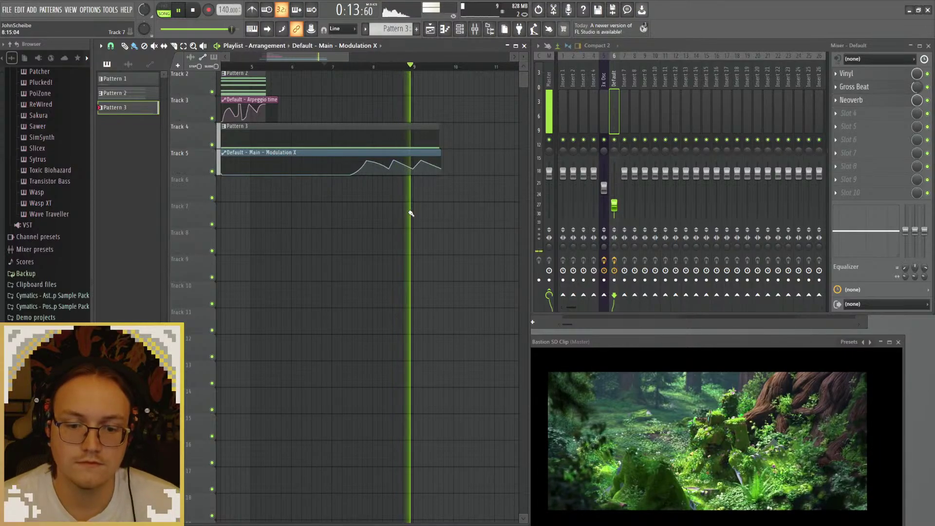
Step: Reshape Modulation X into one rise from about bar 7.5 to a final peak near bar 9, and extend its clip to bar 11
key(space)
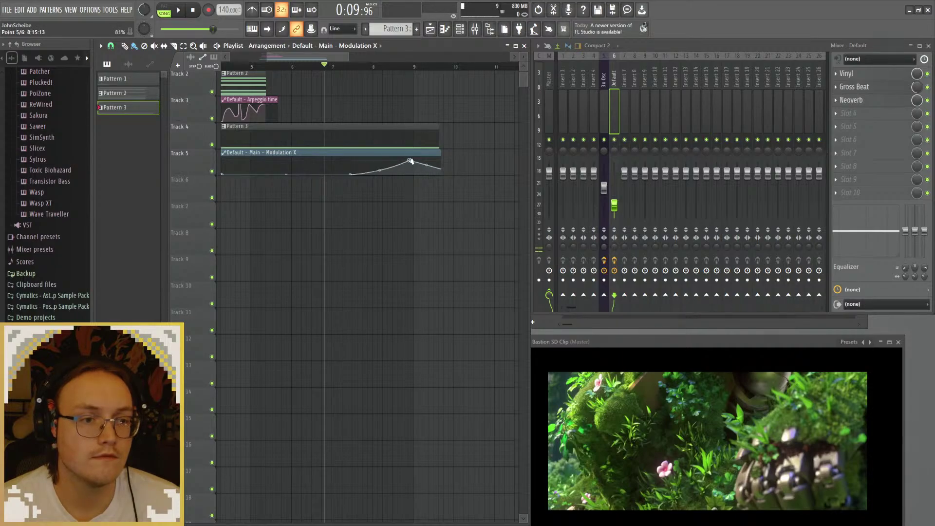
key(space)
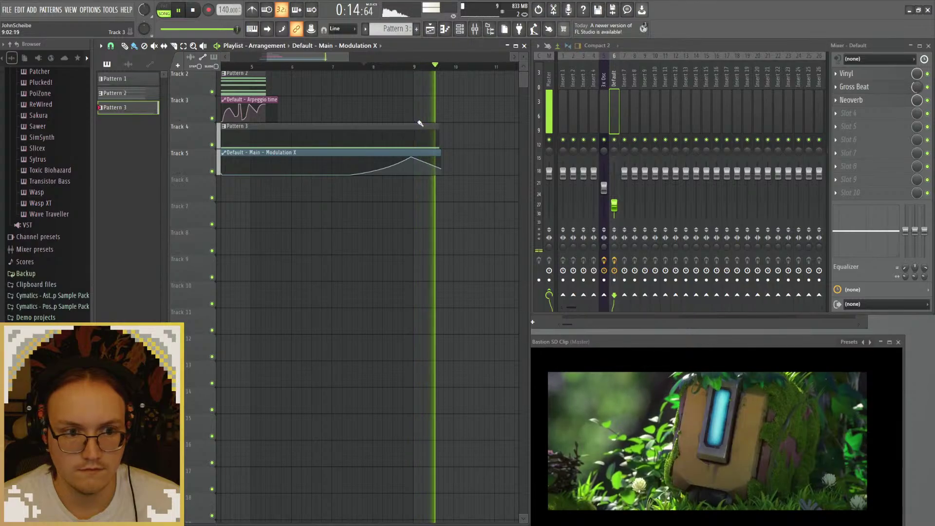
key(space)
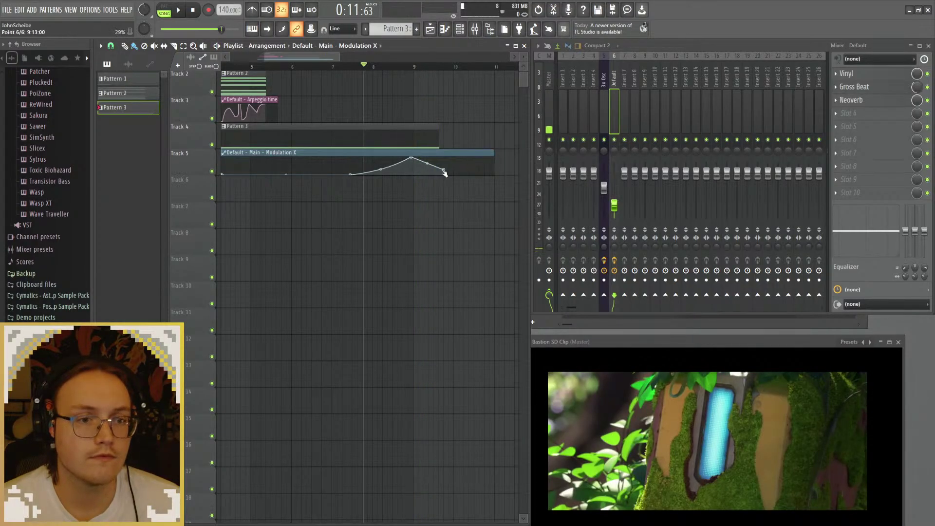
key(space)
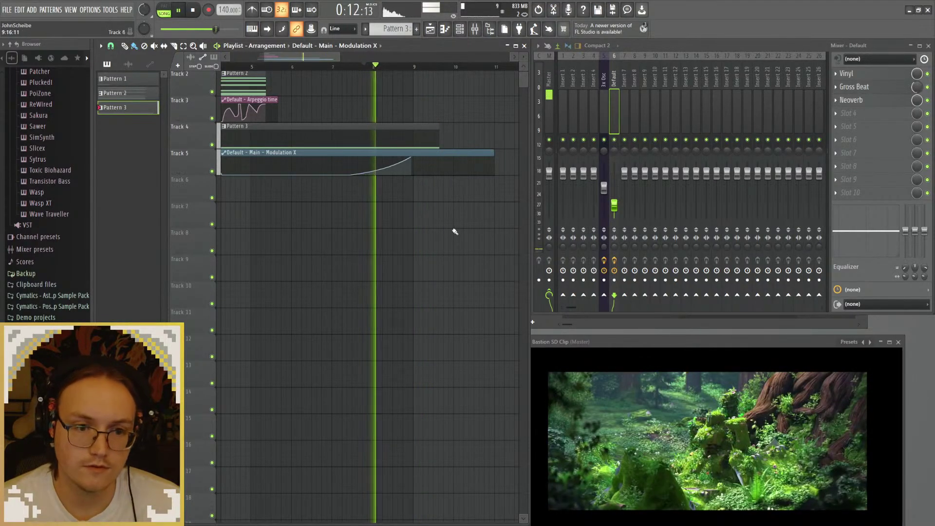
Step: Extend the Pattern 3 clip to about bar 12.7 of the arrangement during playback
scroll(432, 206, down, 3)
drag(402, 136, 469, 136)
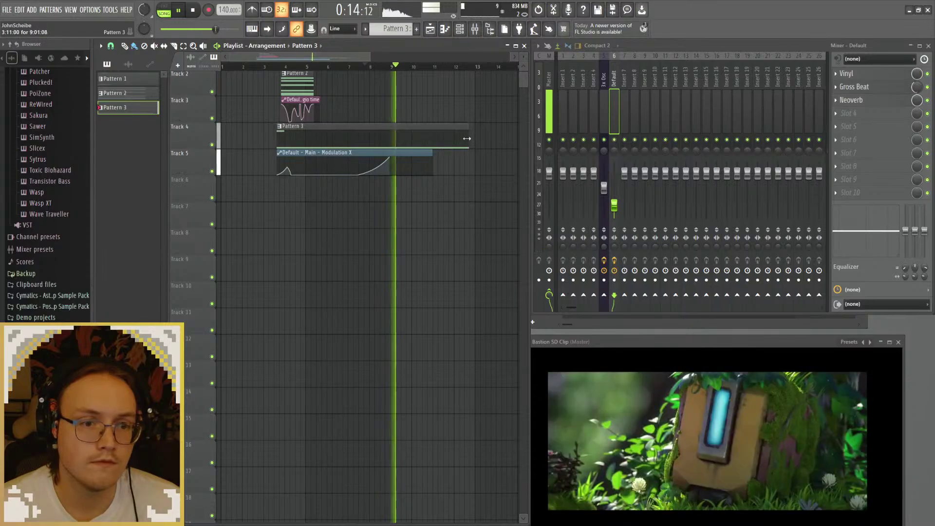
scroll(399, 206, up, 1)
scroll(399, 206, up, 2)
key(space)
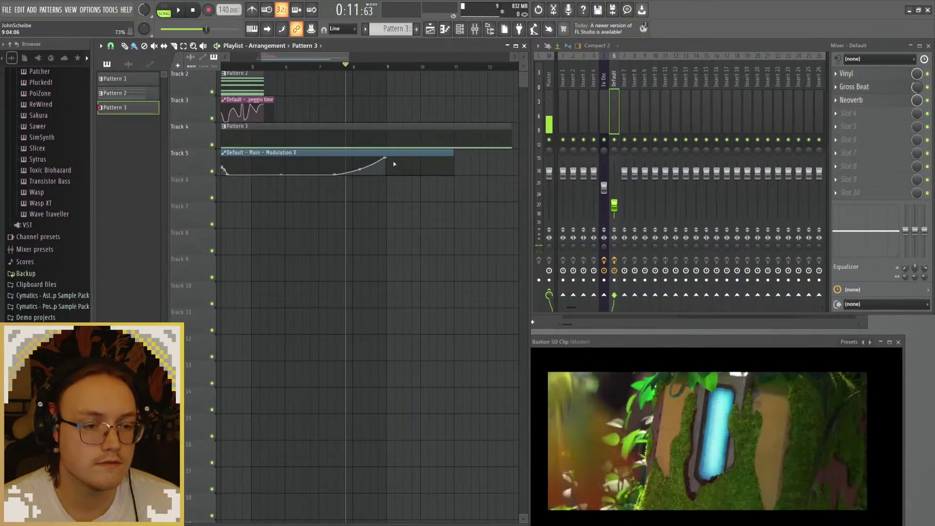
Step: Audition the extended section and lengthen the Modulation X automation clip to about bar 12.8, just past Pattern 3's end
drag(318, 192, 387, 217)
key(space)
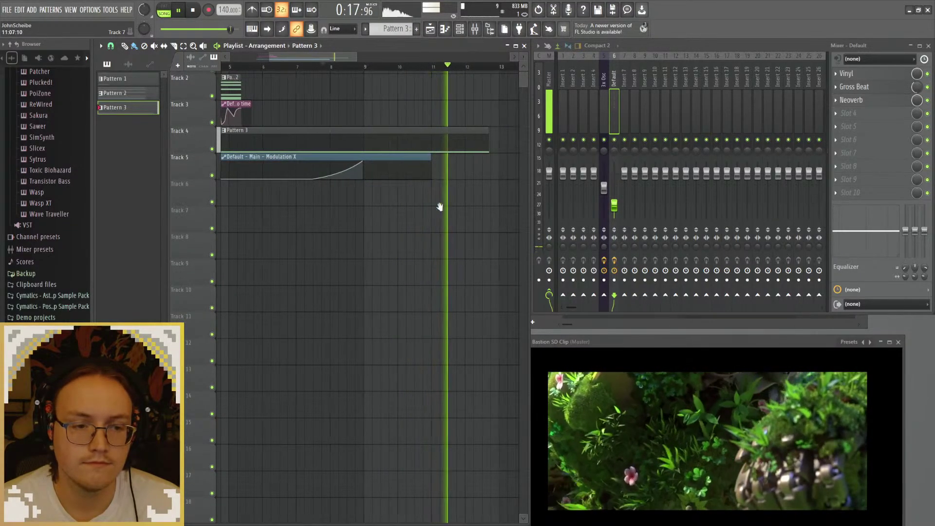
key(space)
drag(409, 164, 455, 163)
scroll(360, 203, down, 3)
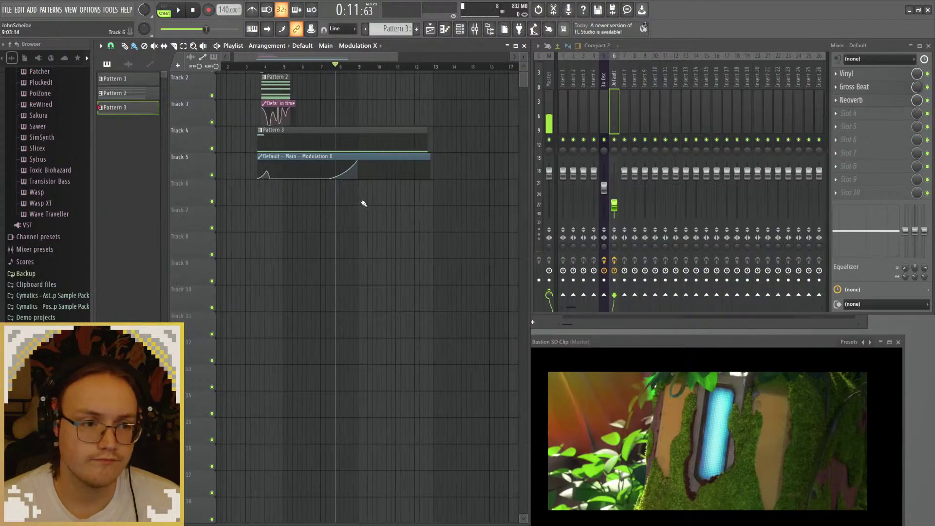
Step: Play the arrangement from about bar 3.5 through the end of Pattern 2
scroll(329, 205, up, 3)
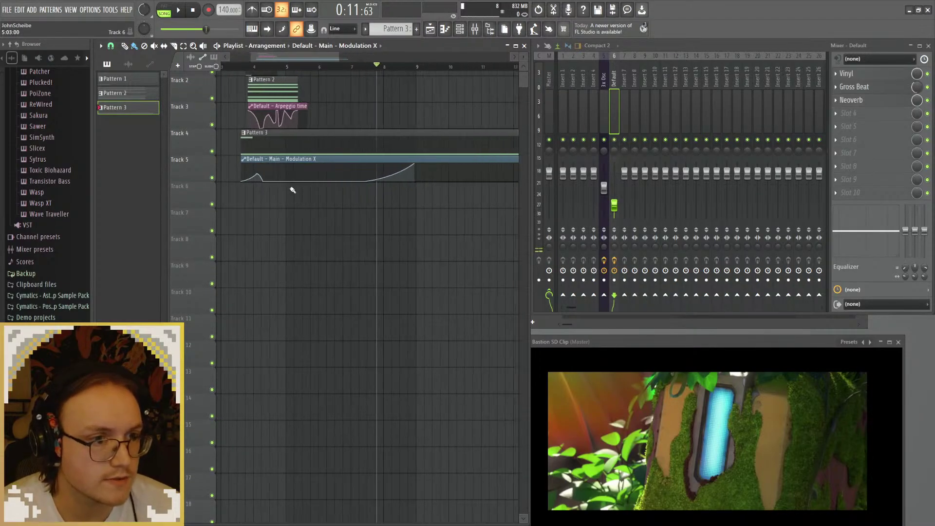
click(307, 66)
key(space)
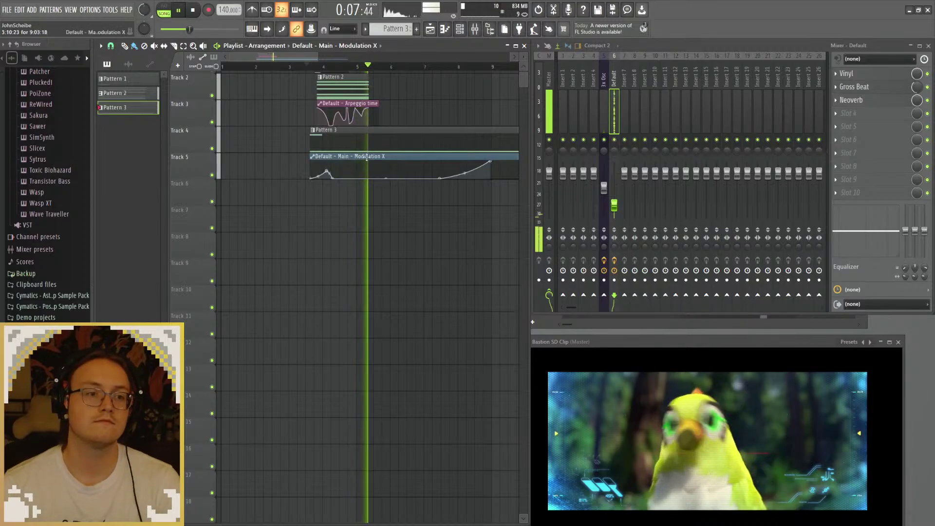
key(space)
Step: Examine Pattern 2's 3x Osc and Default channels, including the Default synth's miscellaneous functions, during playback
double_click(334, 94)
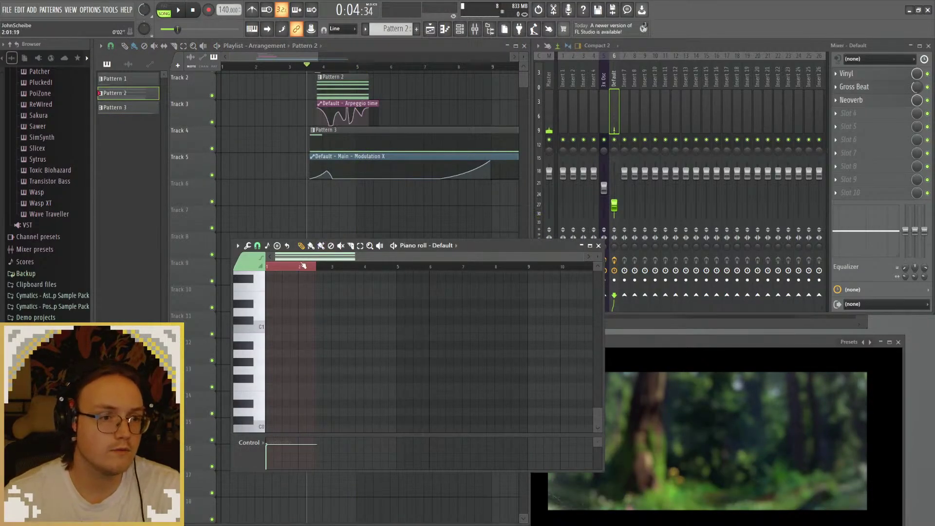
key(F6)
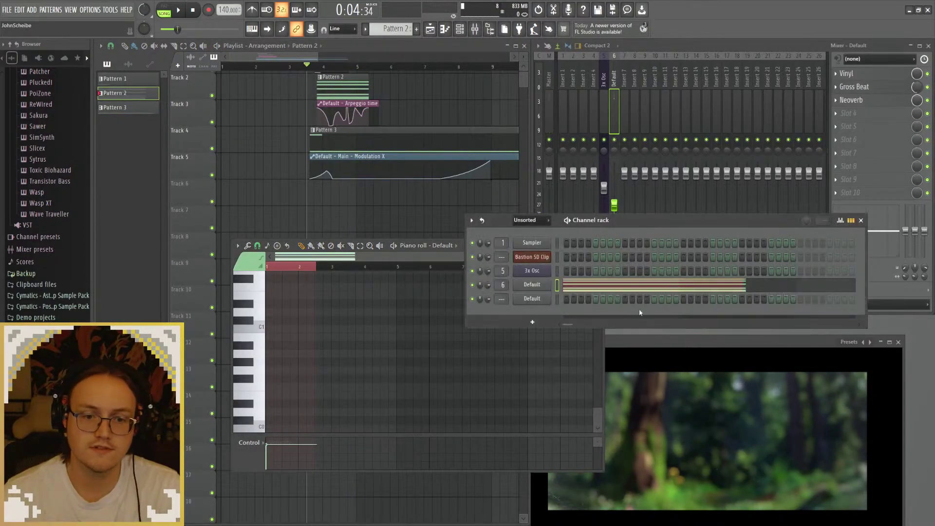
click(535, 274)
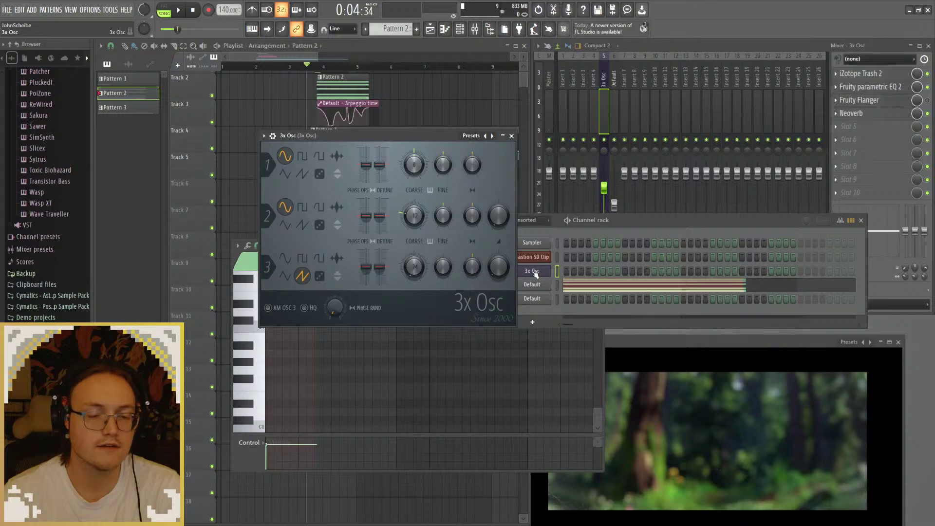
click(533, 285)
drag(440, 162, 473, 173)
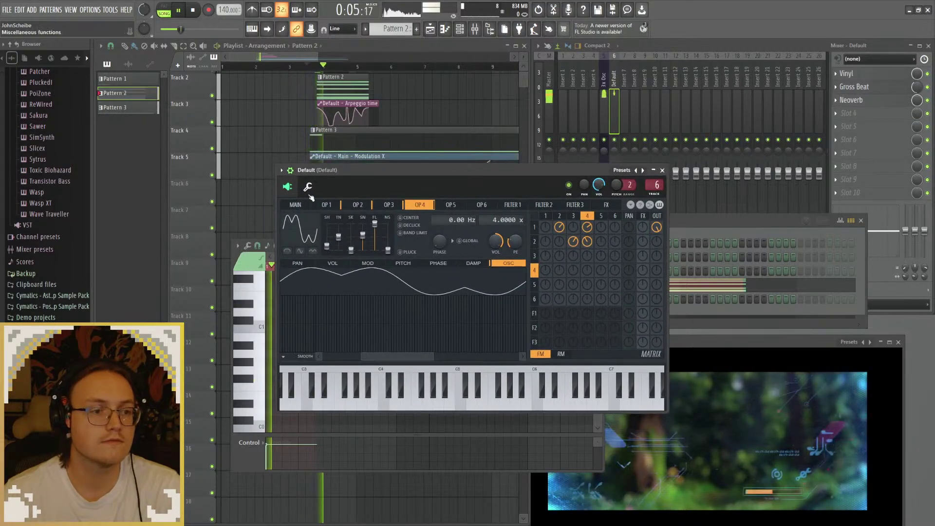
click(307, 187)
key(space)
click(528, 170)
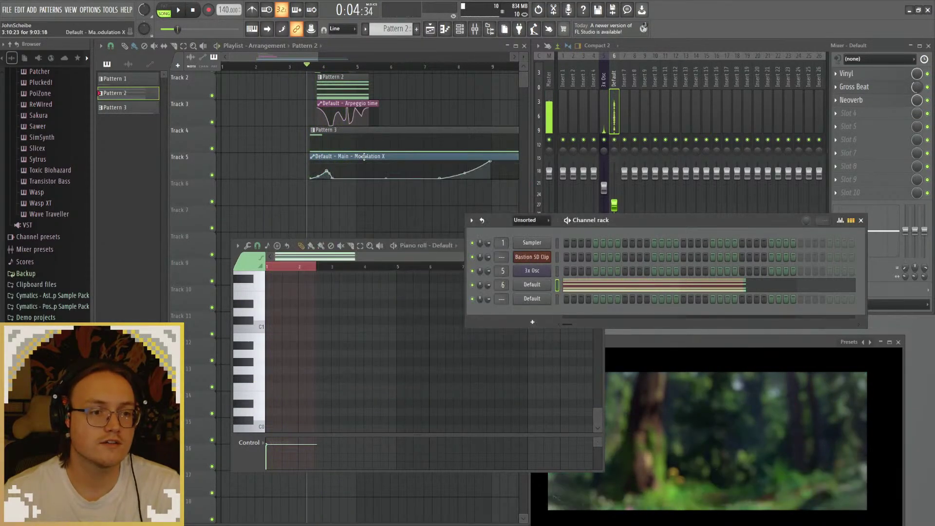
Step: Adjust the Arpeggio time automation's output minimum to about 49% and maximum to about 88%, then audition it
double_click(345, 113)
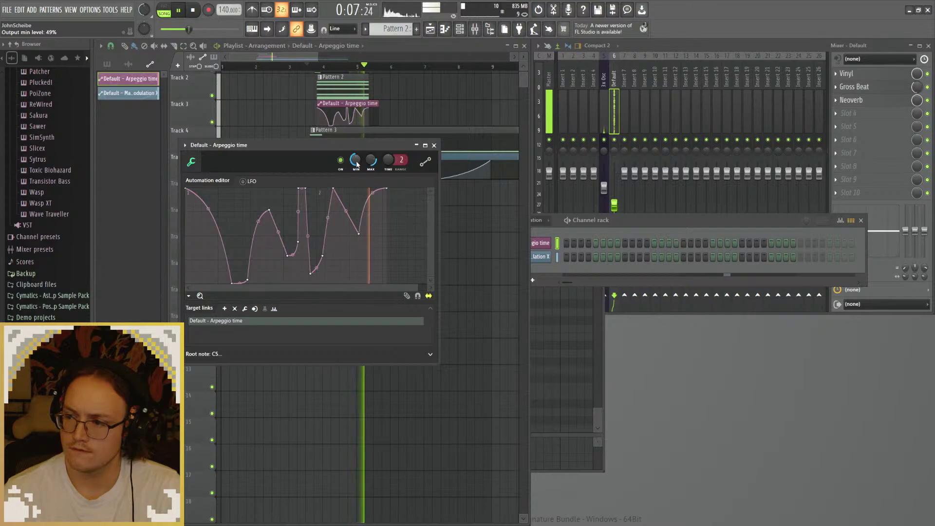
drag(357, 164, 373, 166)
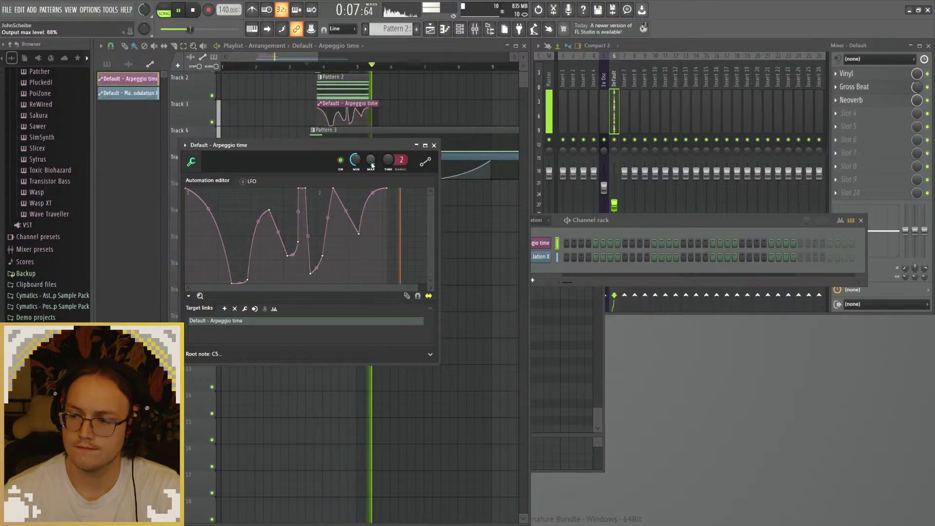
click(434, 145)
key(space)
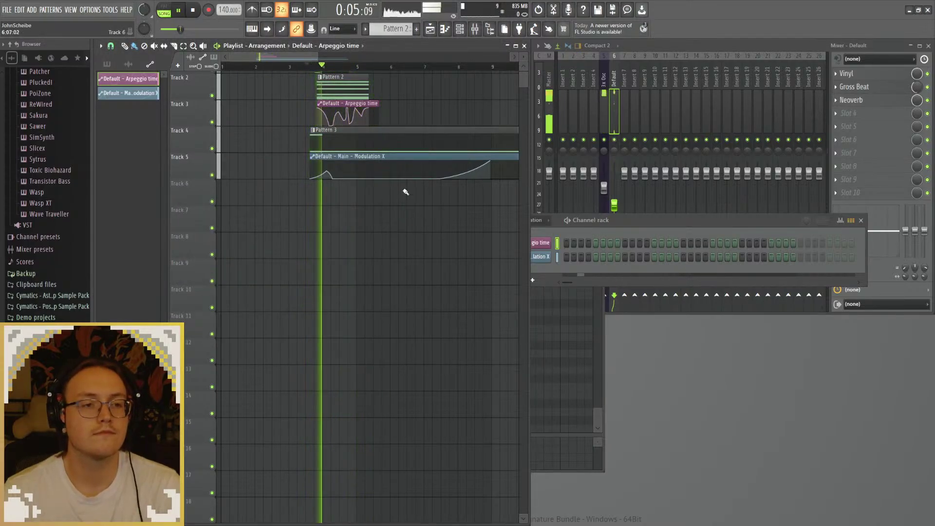
Step: Add full-length B5 and G#5 notes to Pattern 2's chord in the piano roll and play the arrangement
key(F7)
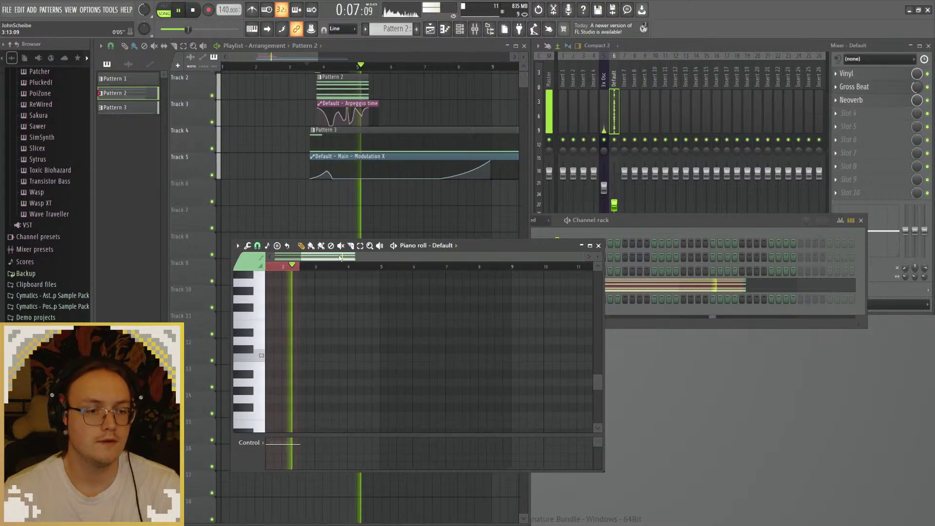
scroll(319, 344, up, 15)
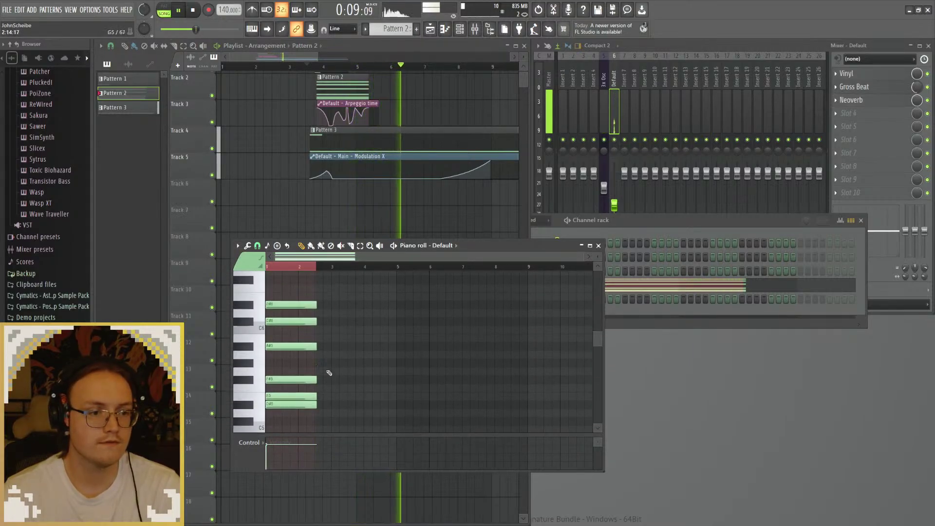
key(space)
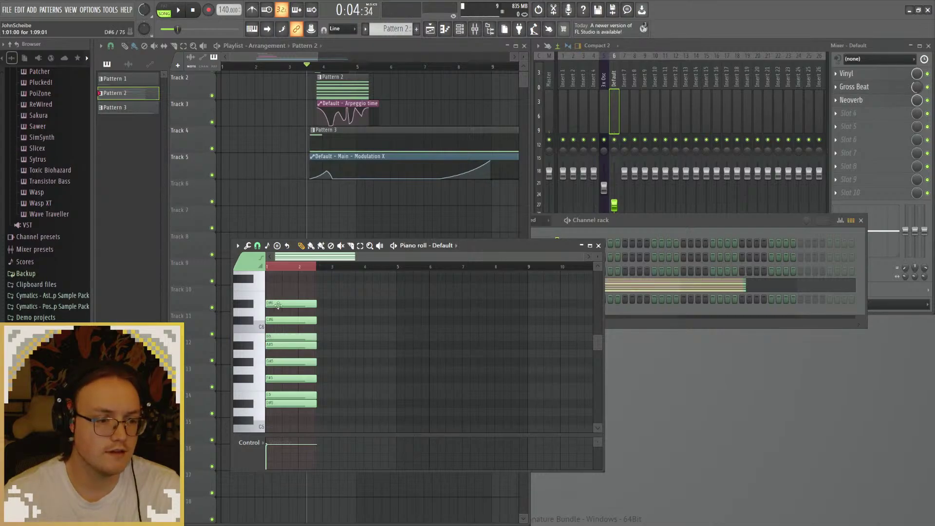
key(space)
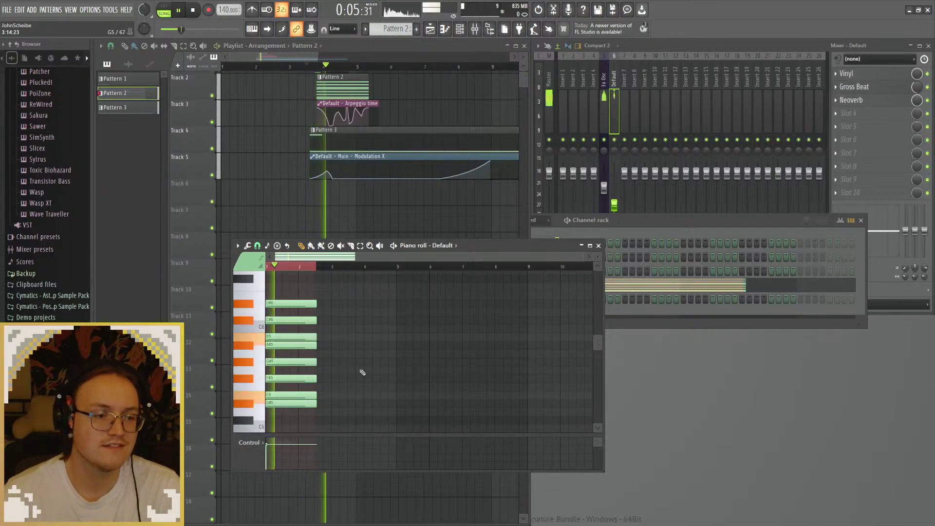
Step: Delete the lowest note, D#5, from Pattern 2's chord and audition the arrangement against the Default mixer track's level
right_click(289, 404)
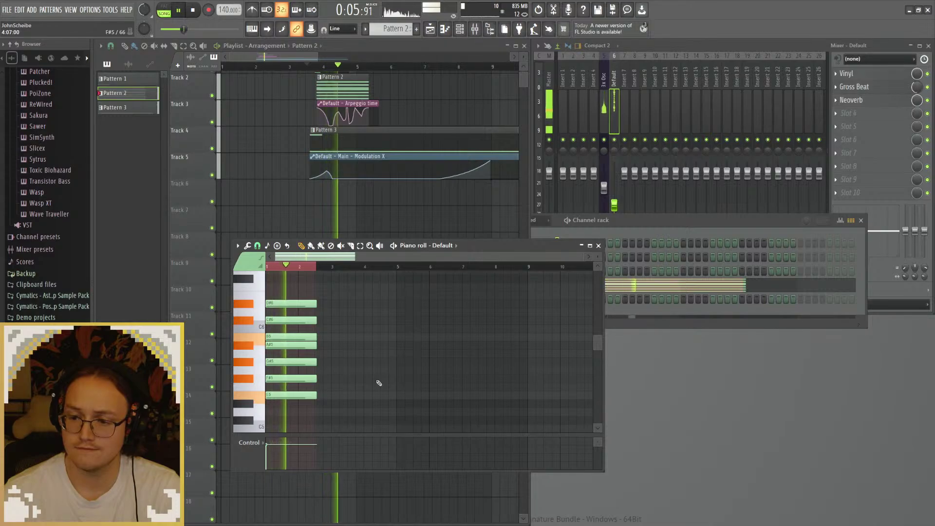
click(599, 246)
scroll(421, 263, up, 1)
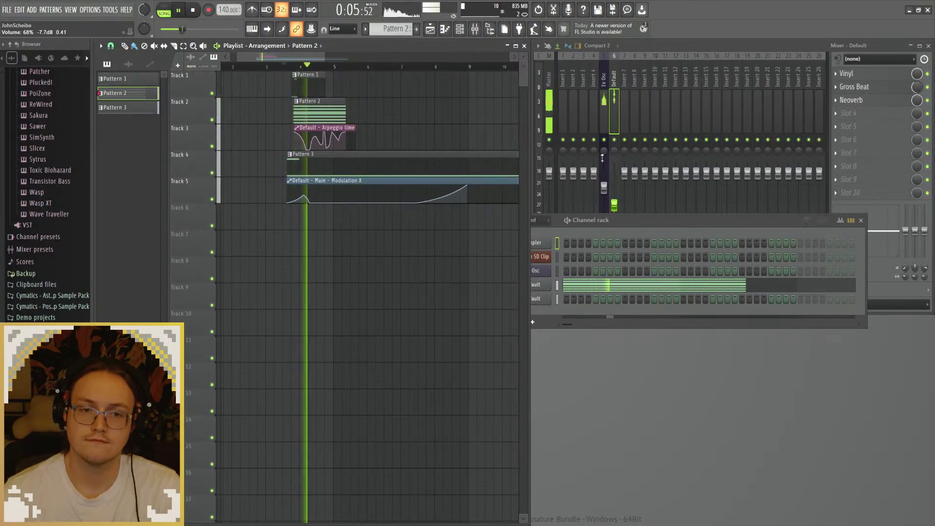
key(F6)
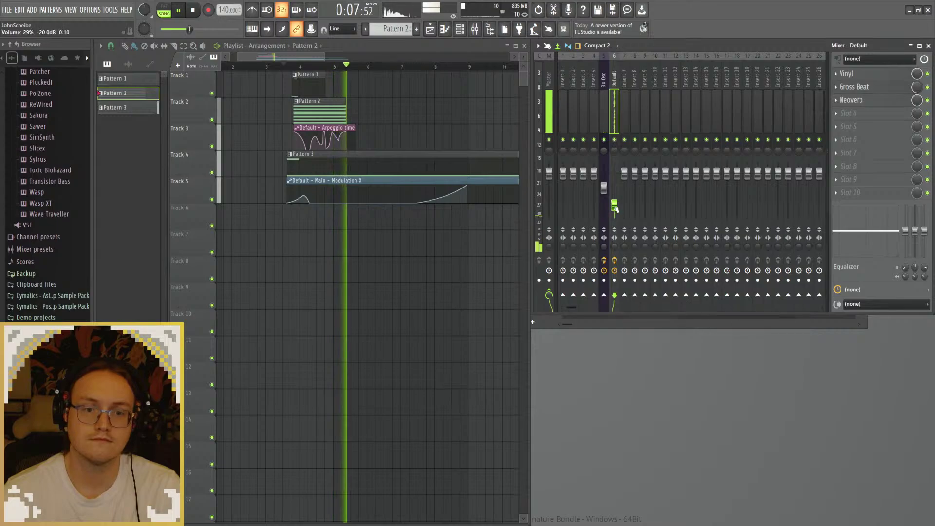
key(space)
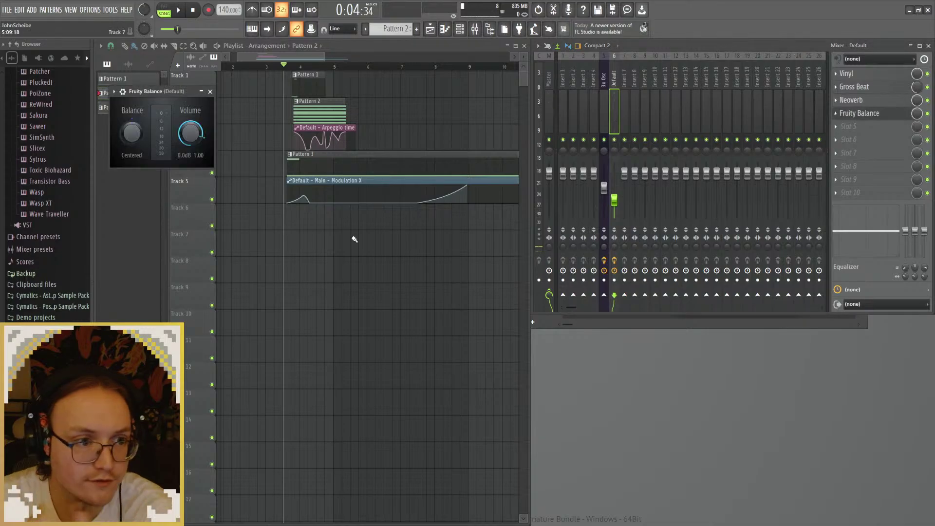
Step: Move the Pattern 3 and Modulation X clips down one track and create a Fruity Balance volume automation clip on Track 4
drag(293, 71, 344, 78)
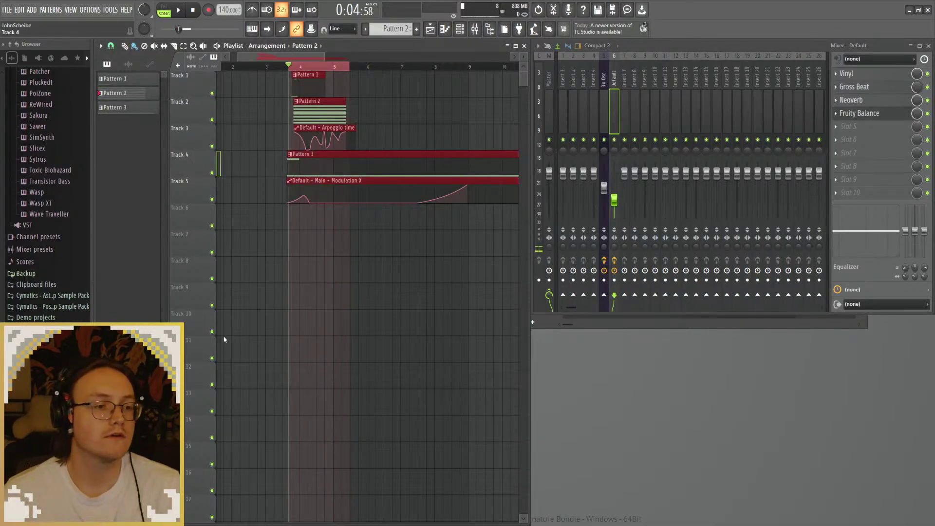
drag(316, 156, 316, 172)
click(879, 115)
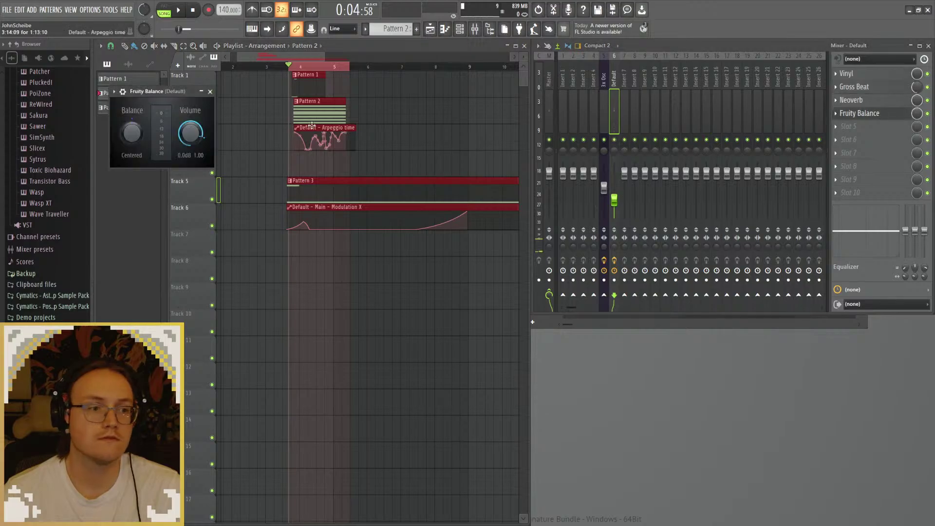
scroll(312, 161, up, 4)
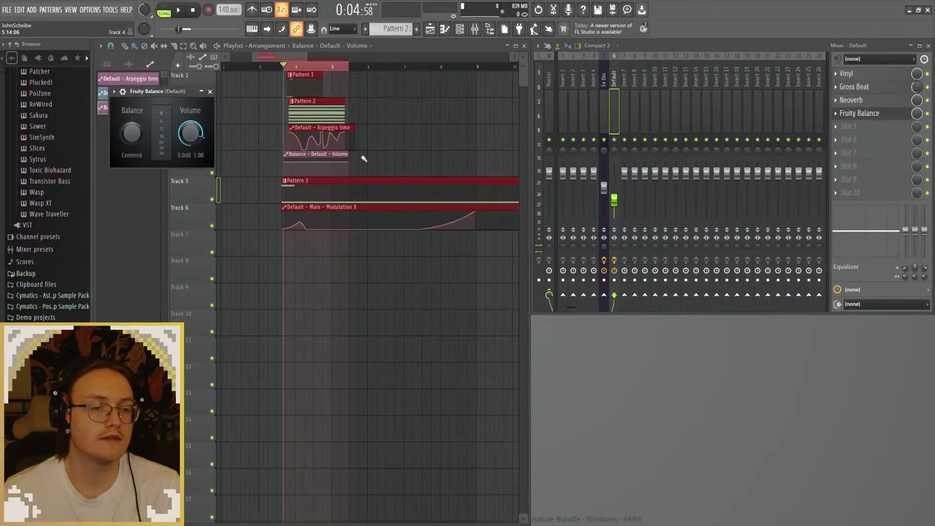
Step: Shape the Balance volume automation into a curved fade-out reaching 0% at Pattern 2's end, then audition it
drag(330, 162, 346, 163)
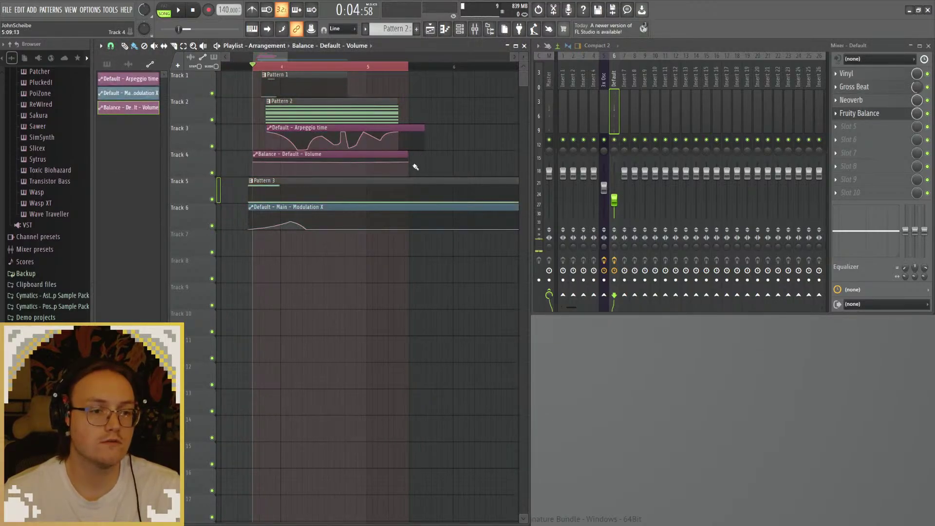
drag(407, 163, 403, 176)
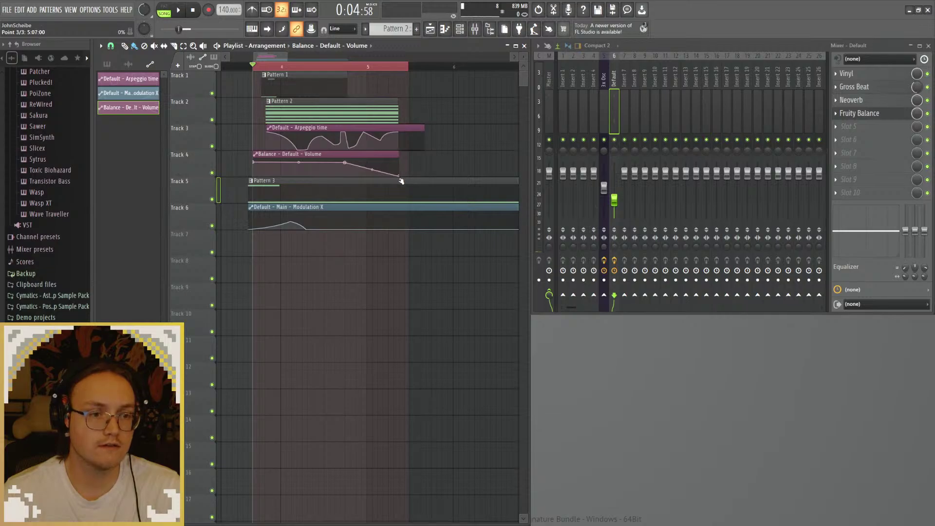
key(space)
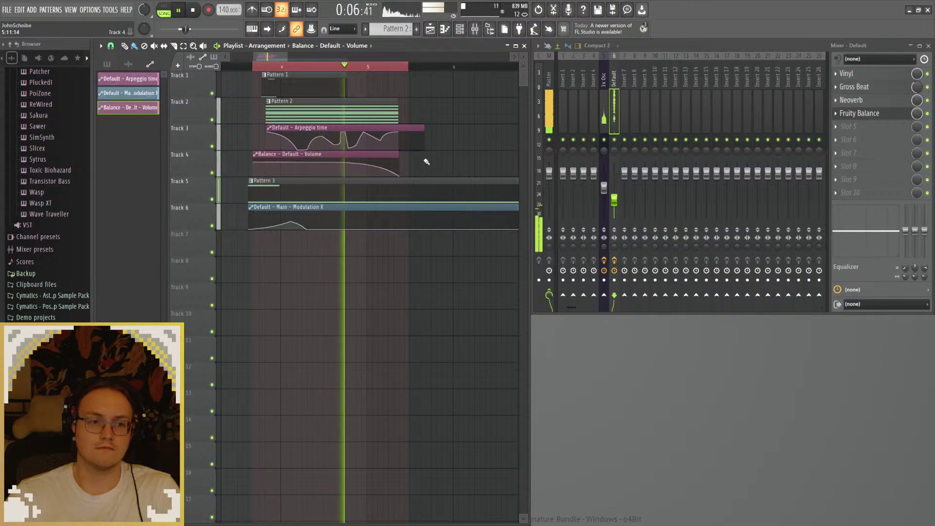
key(space)
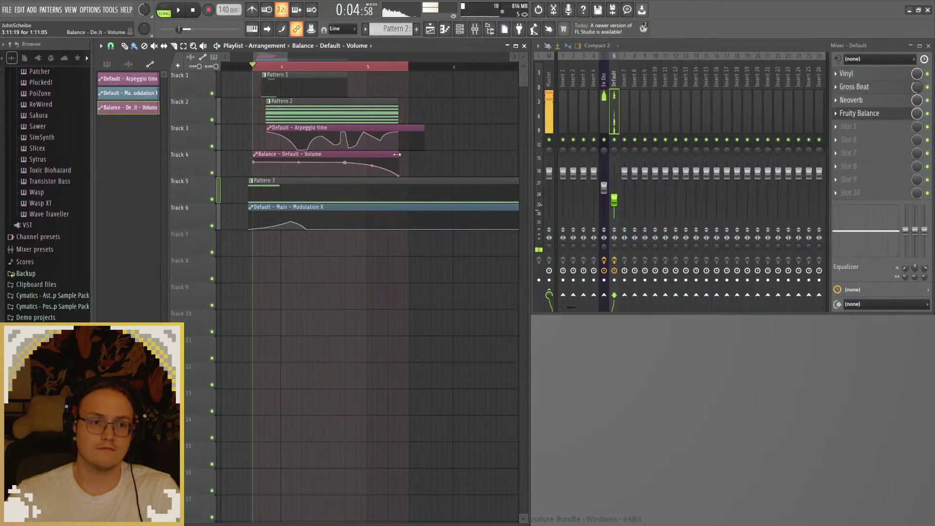
Step: Lengthen all of Pattern 2's chord notes by about one bar, and extend its playlist clip and the Balance volume fade past bar 6
drag(398, 168, 405, 166)
double_click(384, 99)
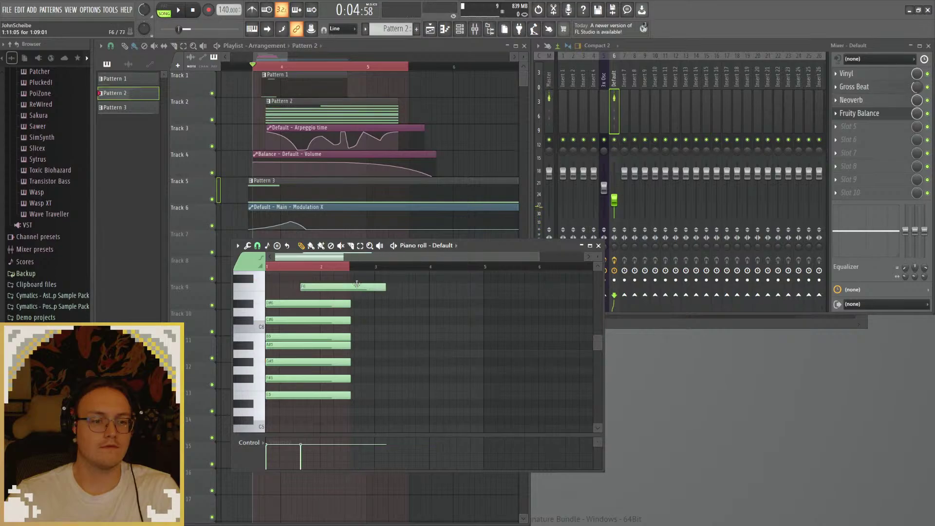
key(ctrl+a)
drag(352, 303, 406, 303)
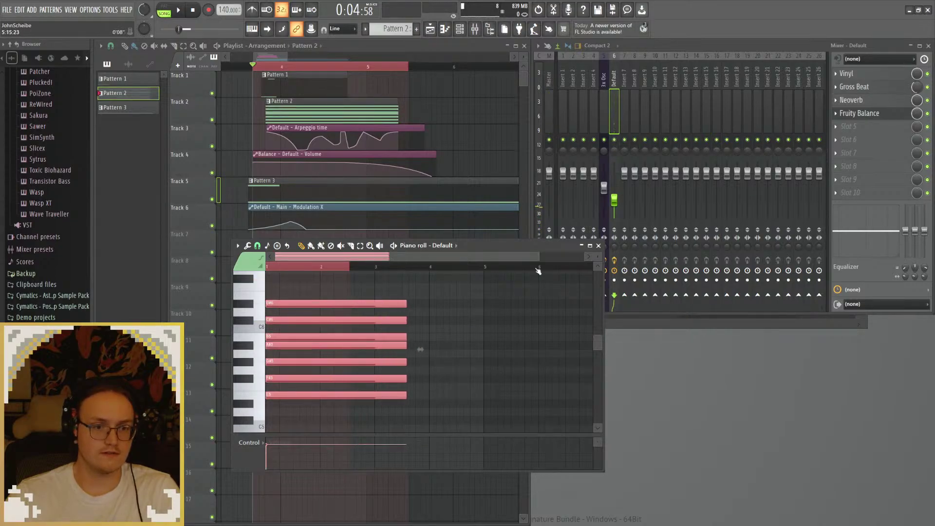
click(599, 245)
drag(399, 112, 511, 119)
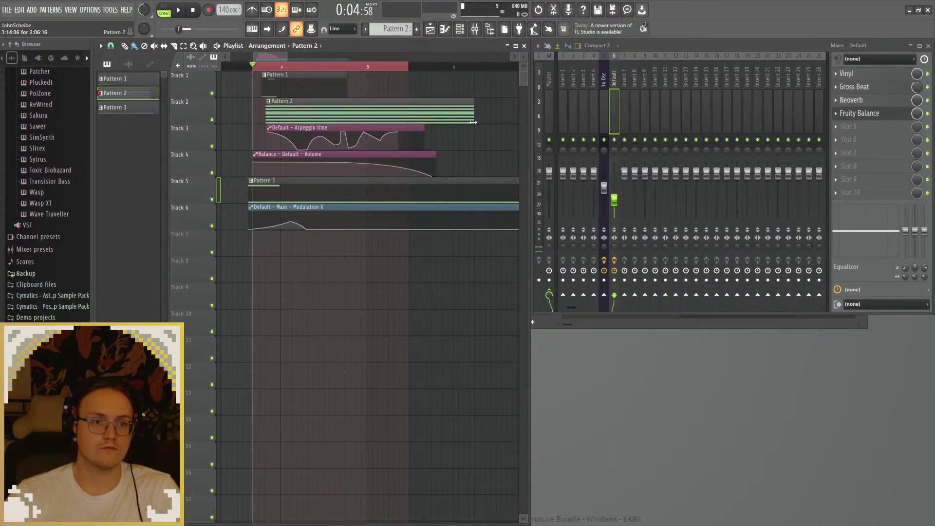
scroll(419, 118, right, 2)
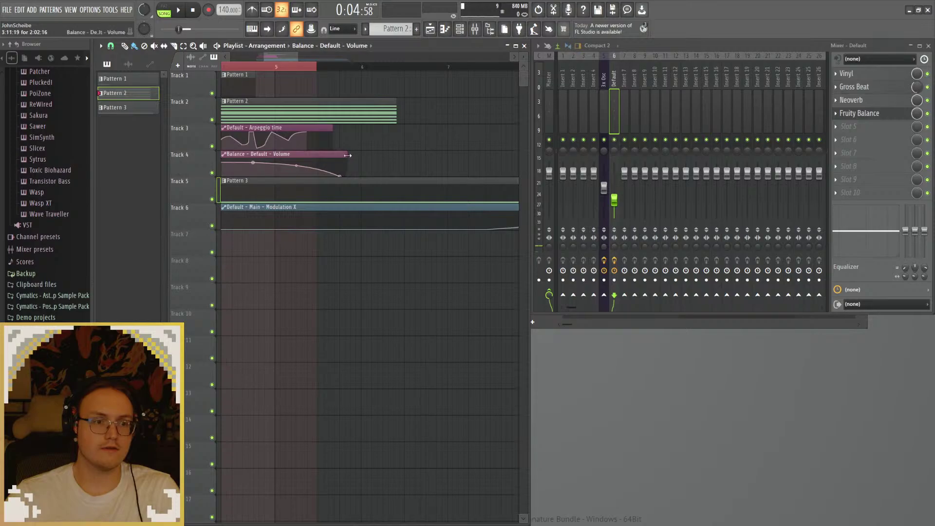
drag(344, 166, 381, 166)
scroll(420, 150, left, 2)
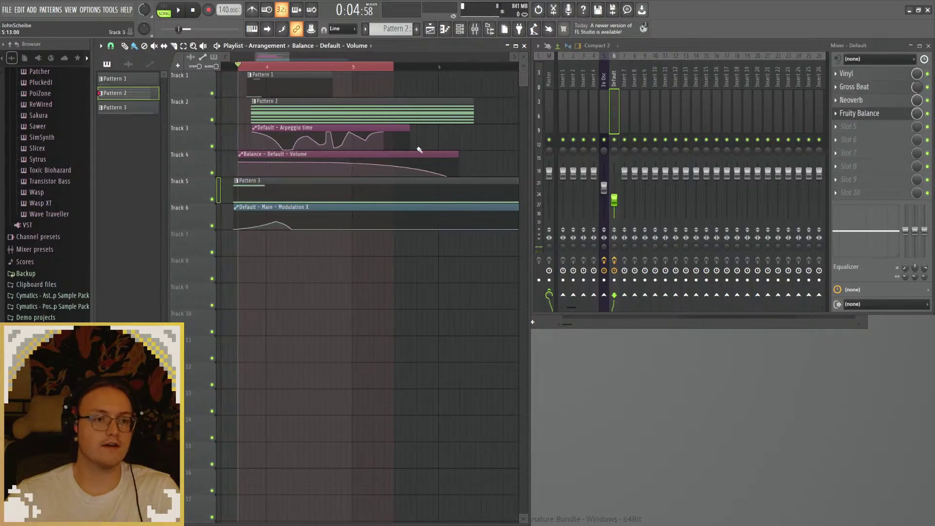
Step: Extend the Arpeggio time automation to Pattern 2's end with a tail falling to about 6%, then audition it
drag(405, 130, 471, 134)
drag(393, 136, 452, 150)
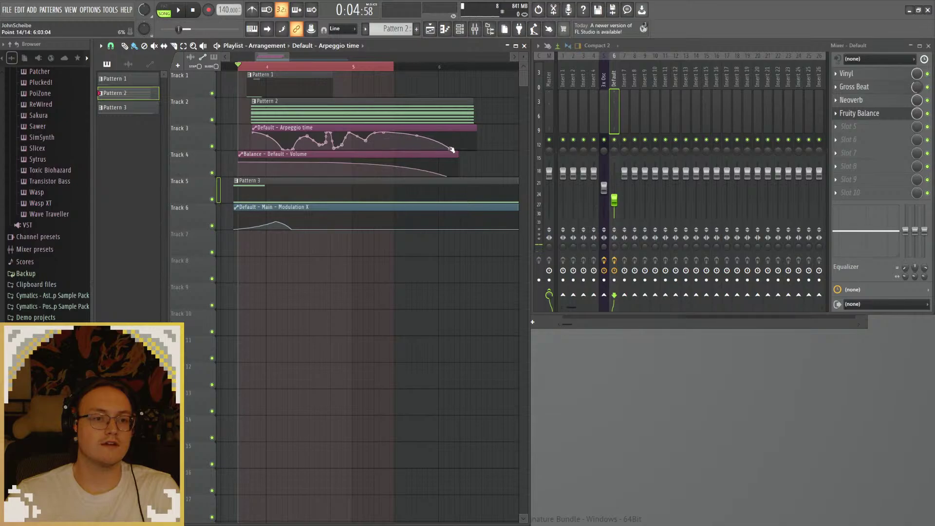
key(space)
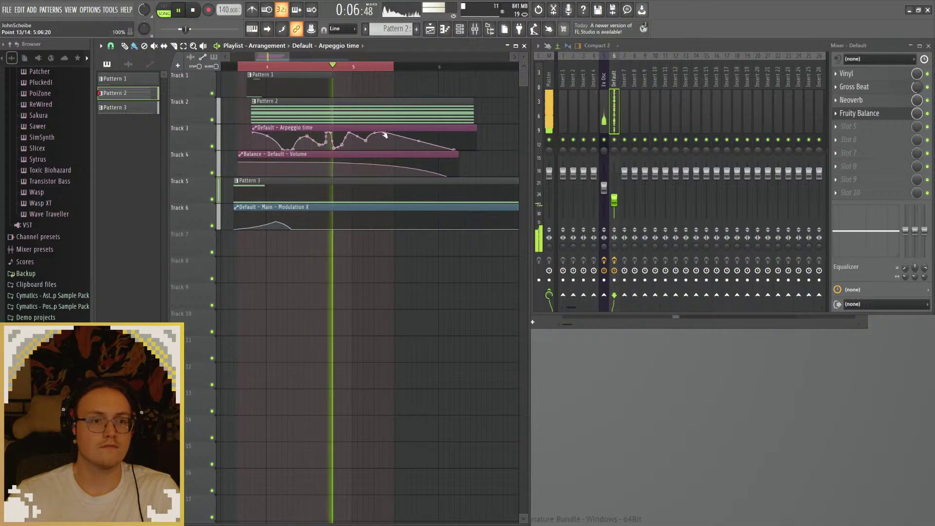
key(space)
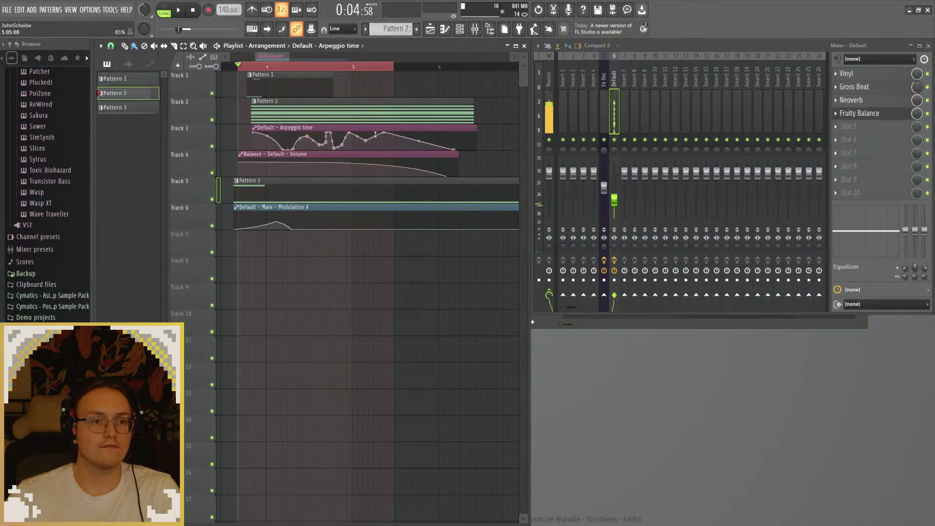
Step: Remove the Arpeggio time curve's last peak, ramp its tail from a low point just after bar 5 up to the maximum, and audition it
drag(396, 148, 386, 141)
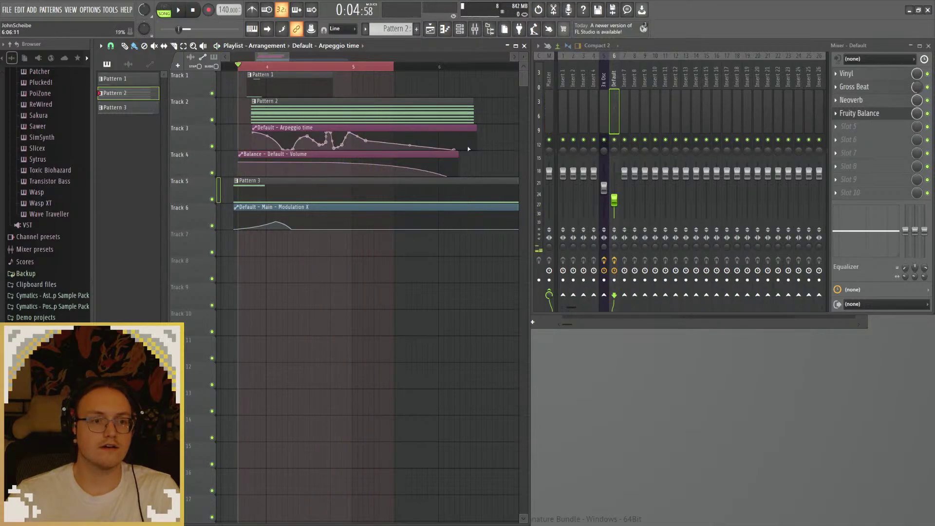
drag(468, 149, 460, 132)
key(space)
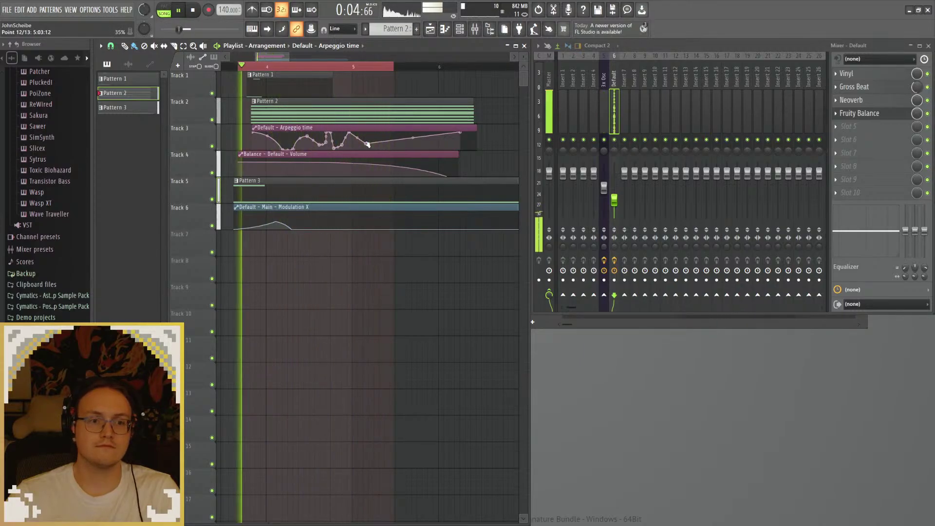
click(367, 67)
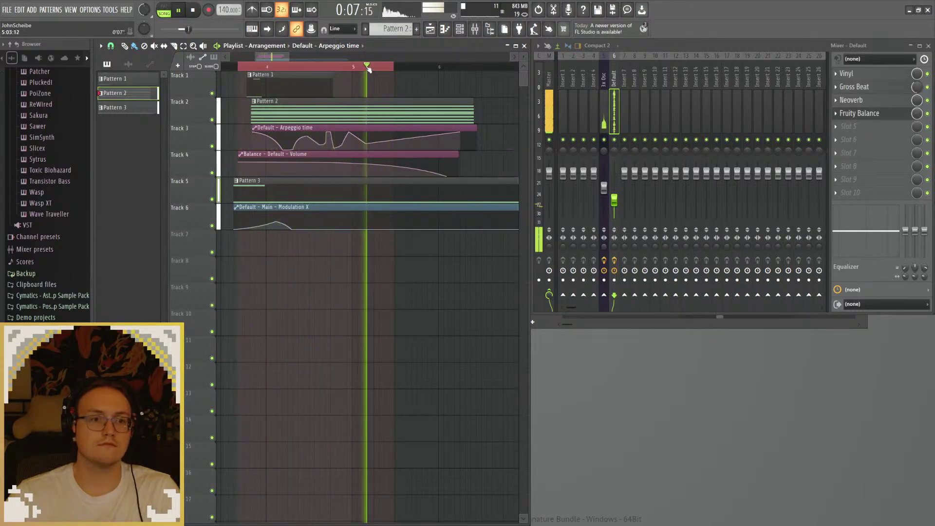
click(368, 67)
click(320, 68)
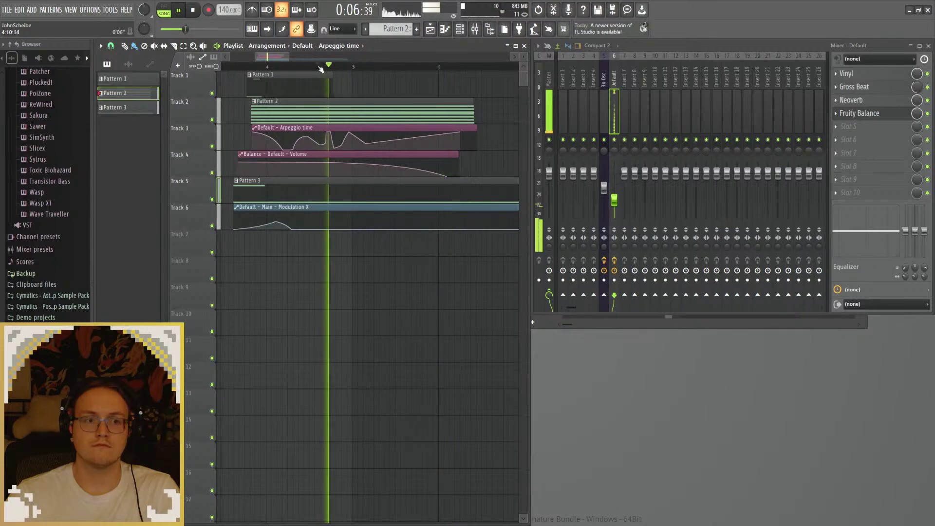
click(248, 69)
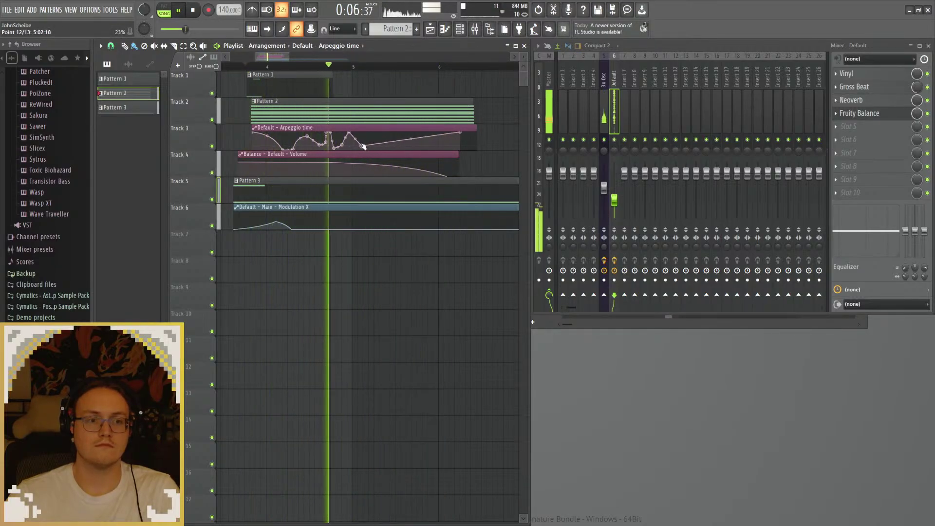
Step: End the Arpeggio time and Balance volume curves at bar 6 and delete the sliced-off remainders of Pattern 2 and both automation clips
drag(461, 131, 441, 129)
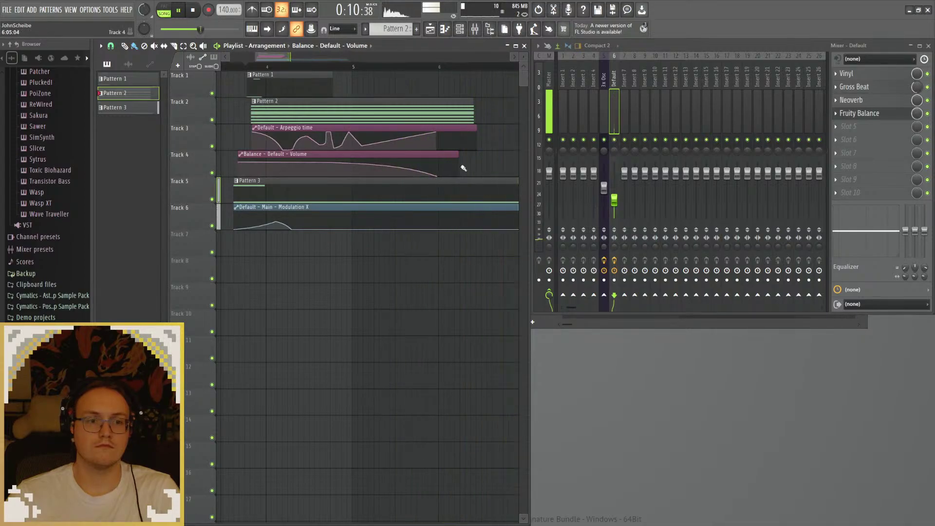
key(space)
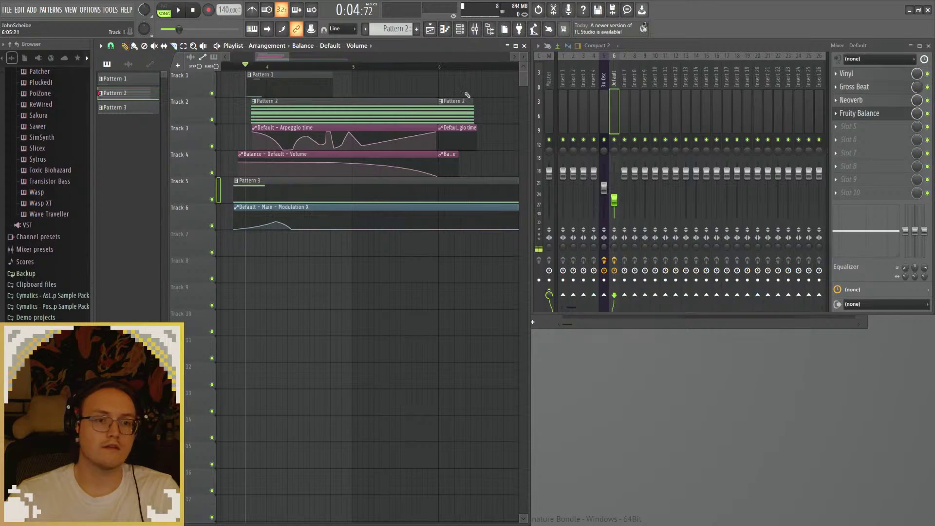
right_click(463, 111)
right_click(457, 138)
right_click(450, 161)
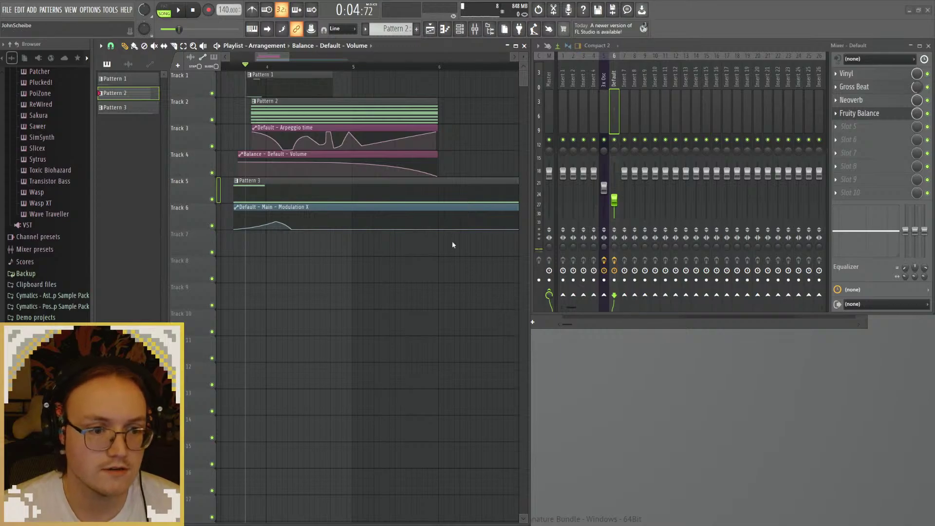
Step: Play the arrangement with the Bastion SD Clip video open to check the sounds against the picture
key(space)
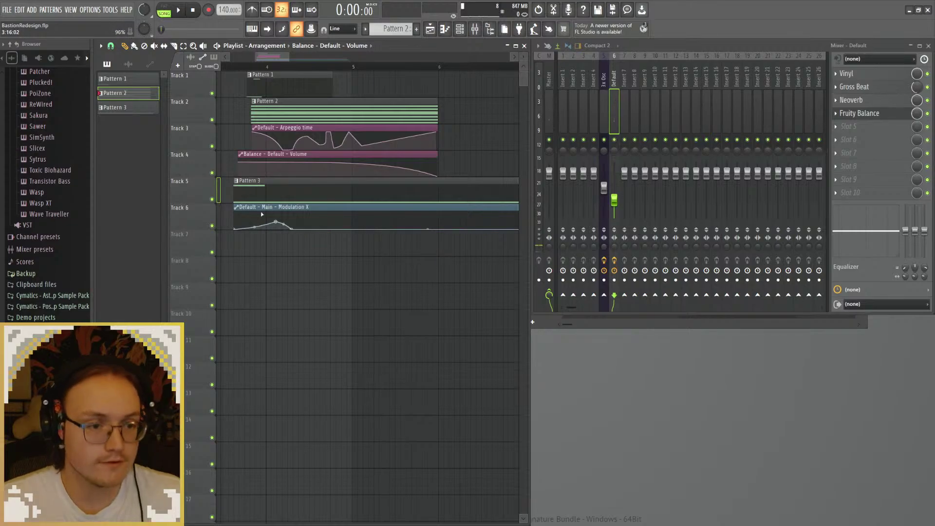
key(space)
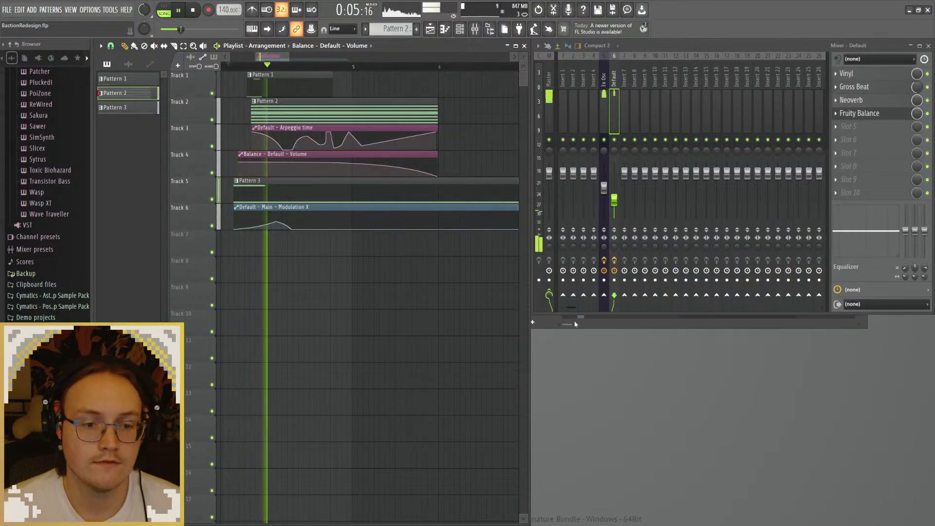
key(F6)
click(532, 257)
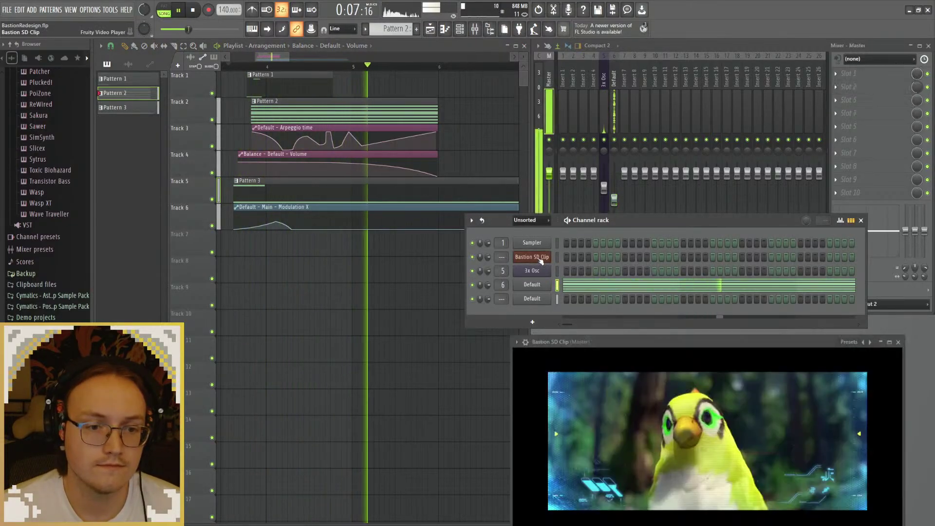
drag(627, 342, 625, 336)
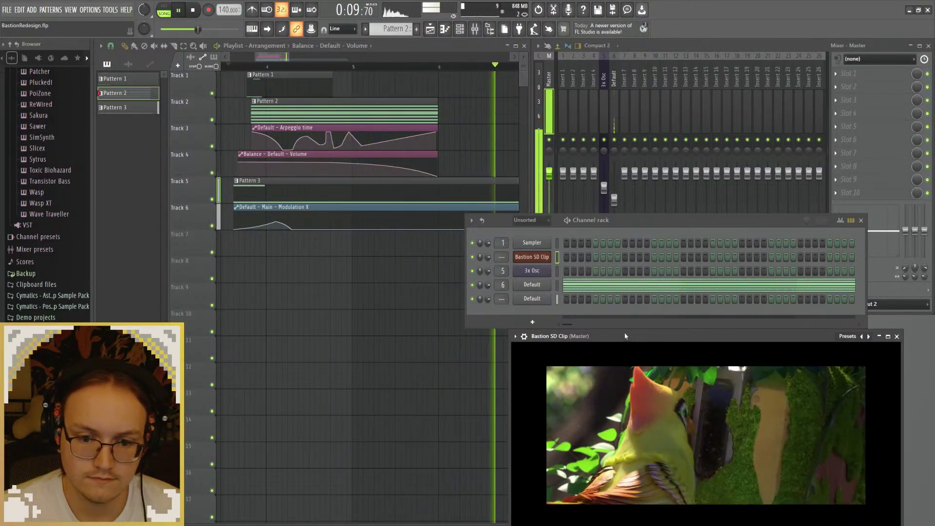
key(space)
Step: Add a short rounded bump to the Modulation X automation around bar 6.4, where the bird turns in the video, and audition it
click(438, 251)
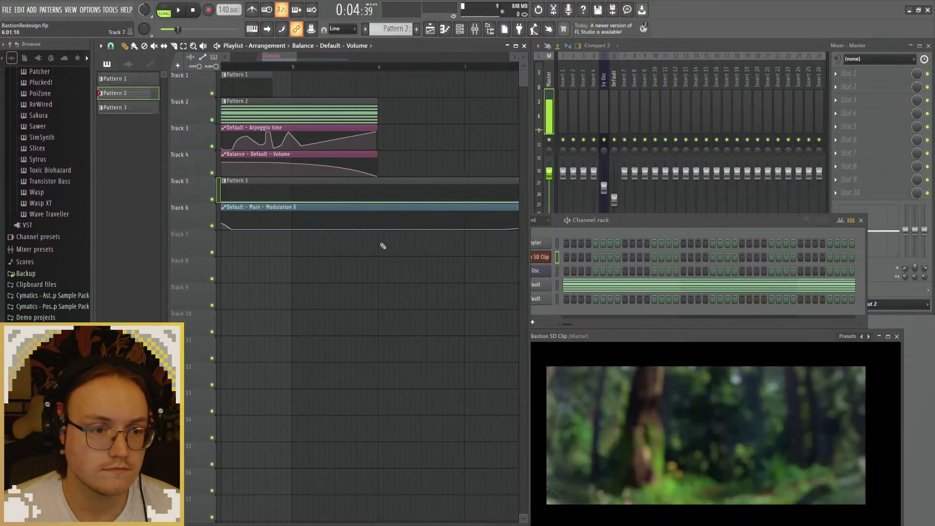
drag(372, 66, 411, 75)
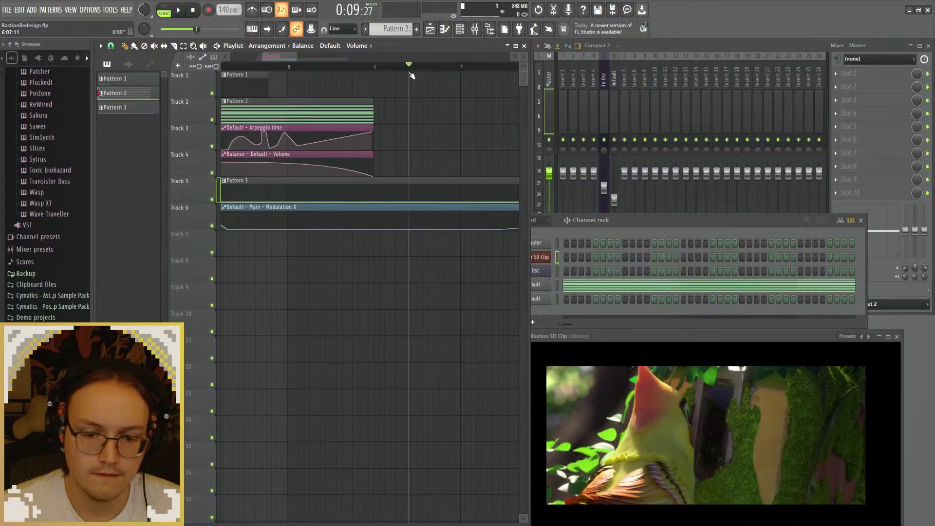
drag(408, 228, 409, 223)
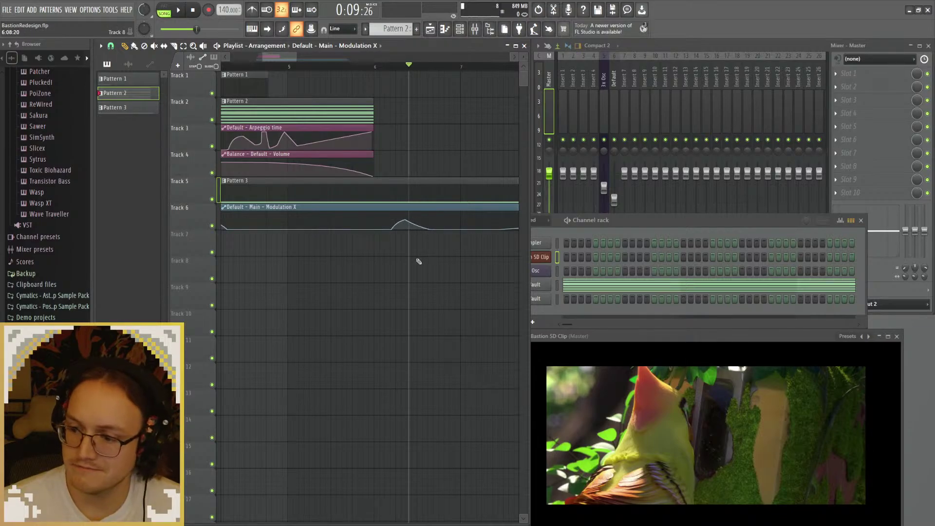
key(space)
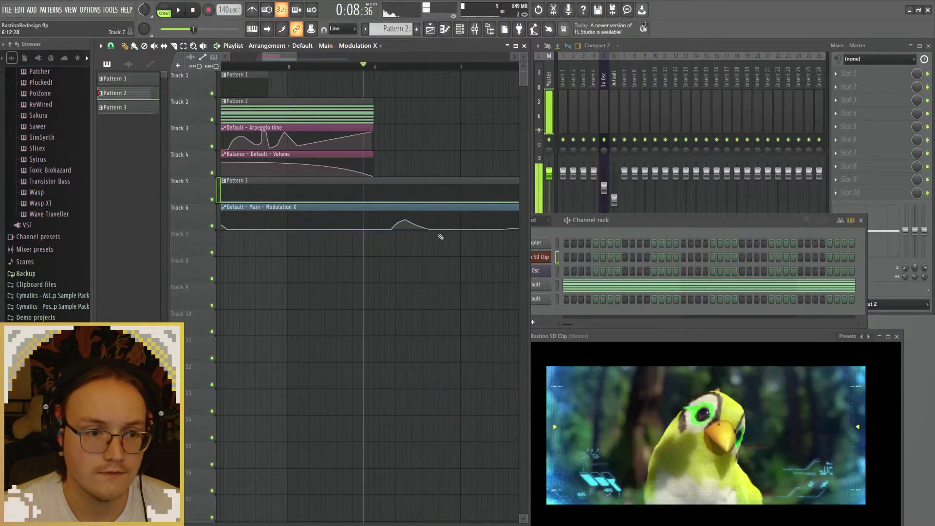
Step: Add a second, higher peak to the Modulation X automation around bar 6.8, following the first bump, and audition it against the video
key(space)
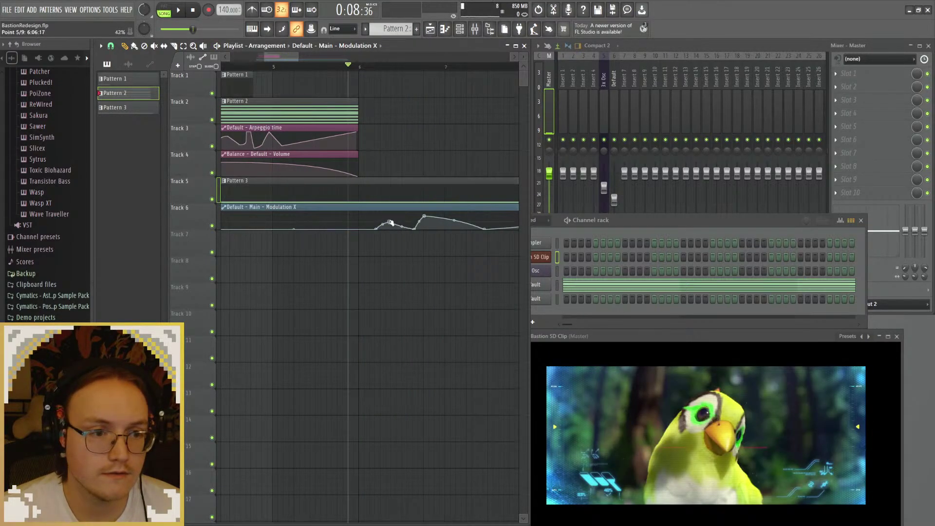
key(space)
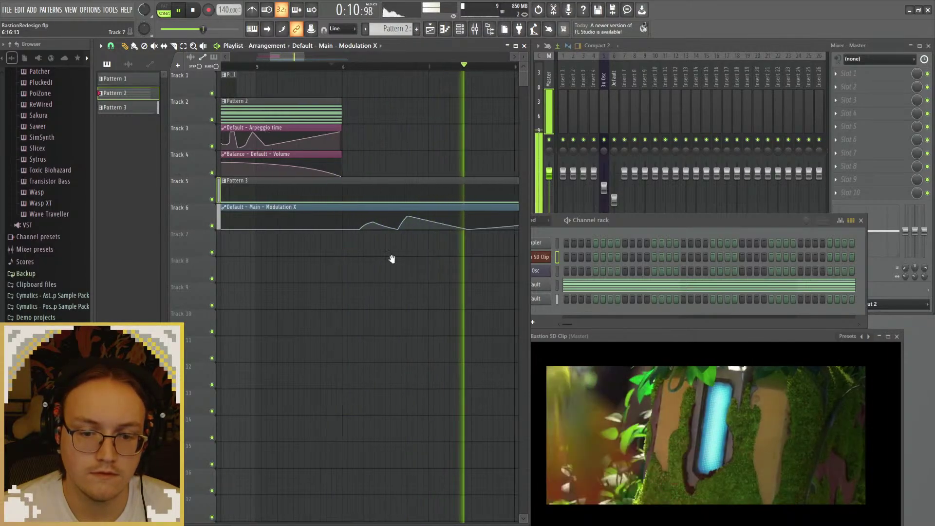
key(space)
key(space)
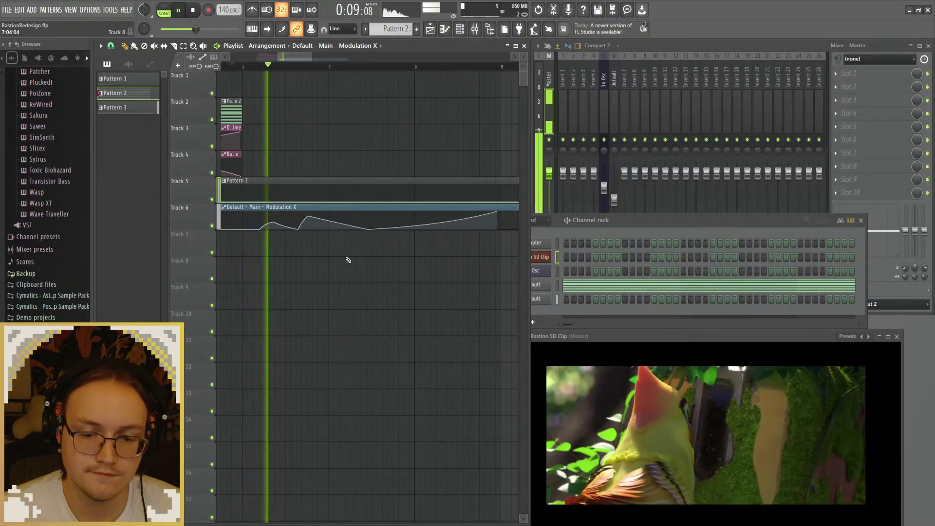
key(space)
click(306, 65)
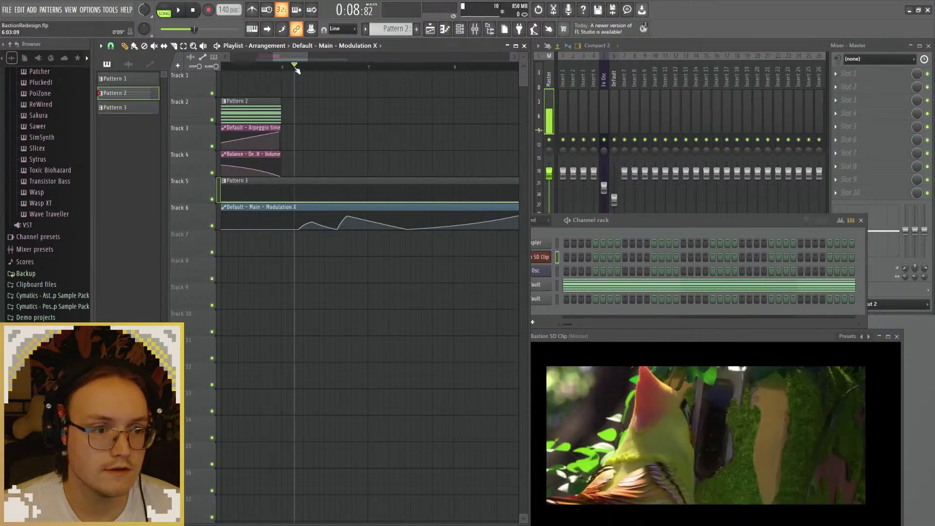
Step: Move the second Modulation X peak to about bar 7.2 with a curved rise, raise the low point after it near bar 7.6, and audition
key(space)
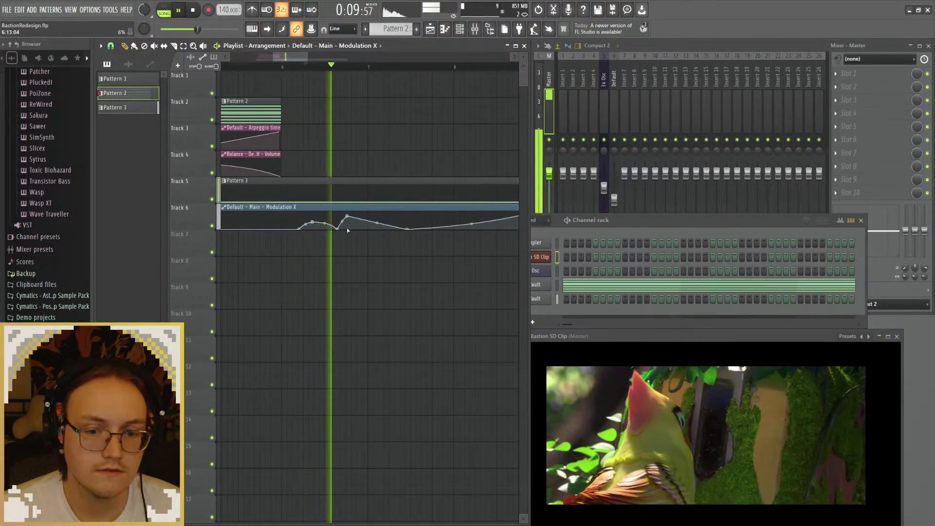
key(space)
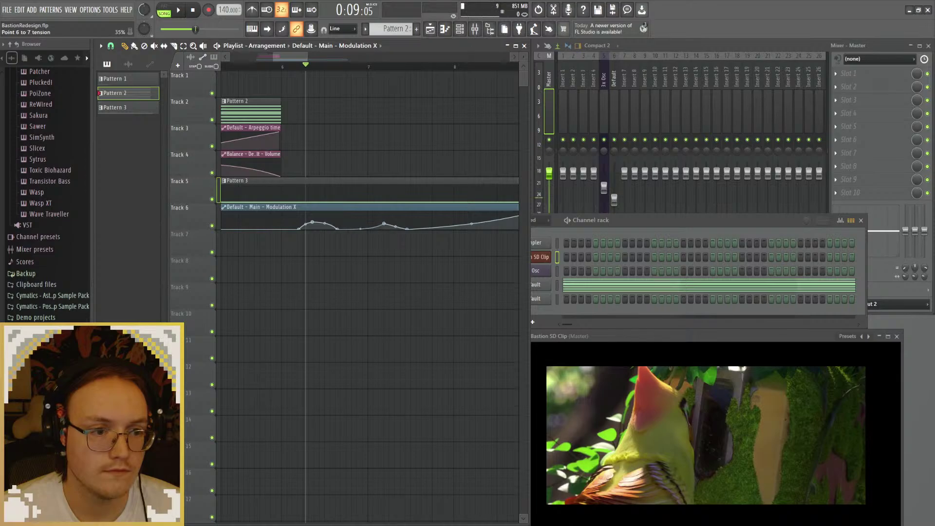
key(space)
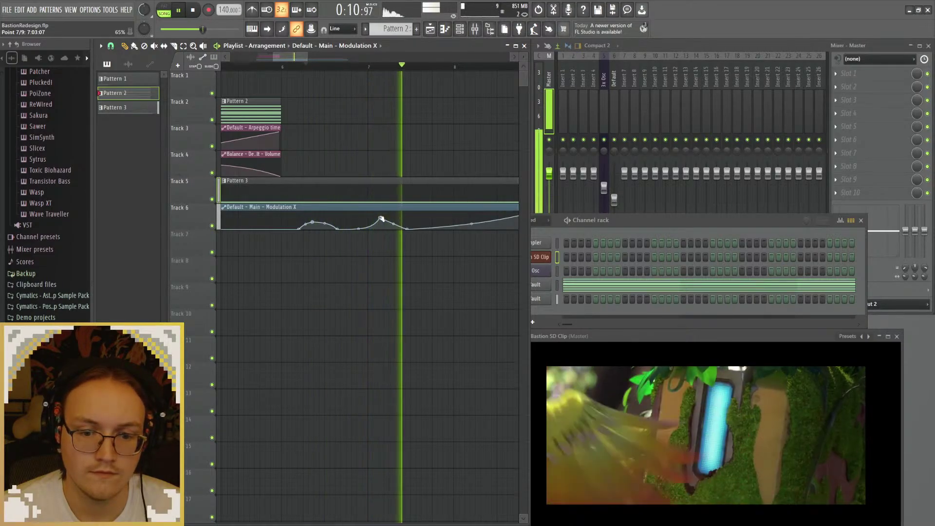
key(space)
drag(407, 228, 422, 220)
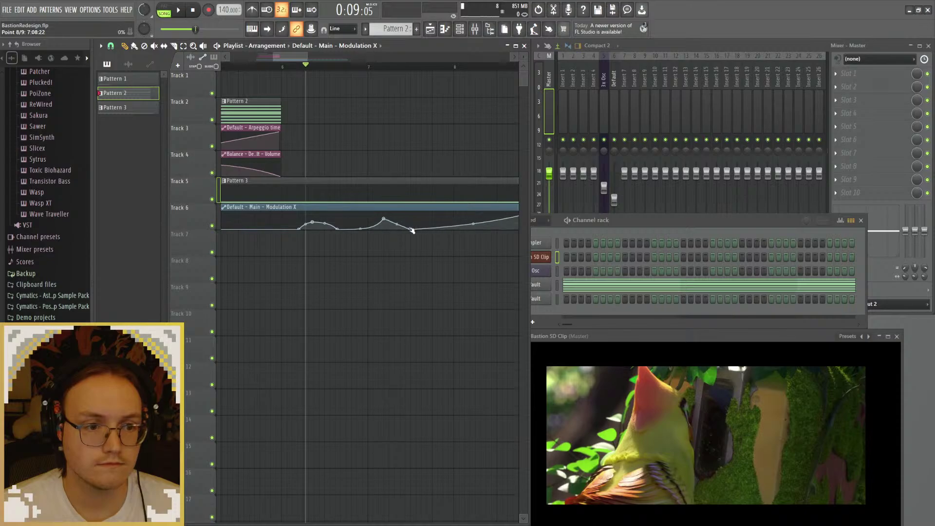
key(space)
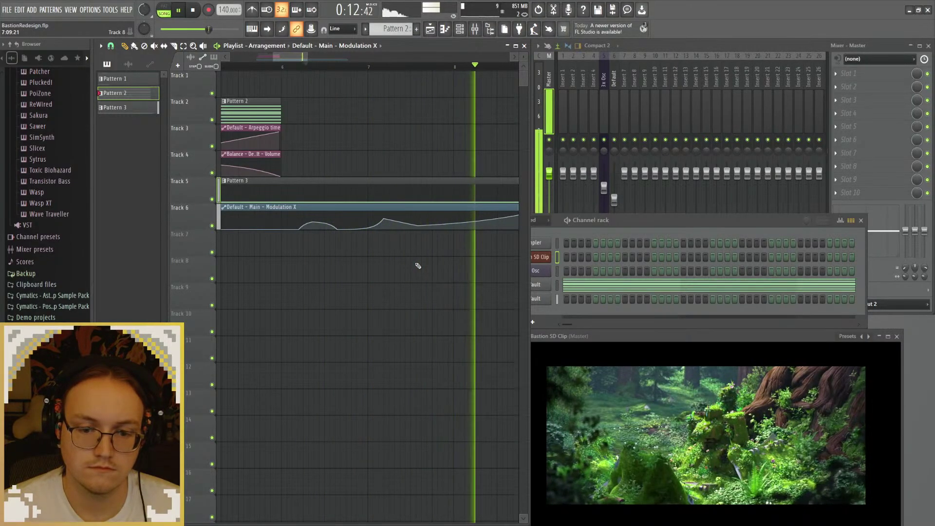
Step: Continue the Modulation X curve from bar 9 to the clip's end near bar 12.8 with small wavering dips just below the maximum
scroll(384, 267, down, 5)
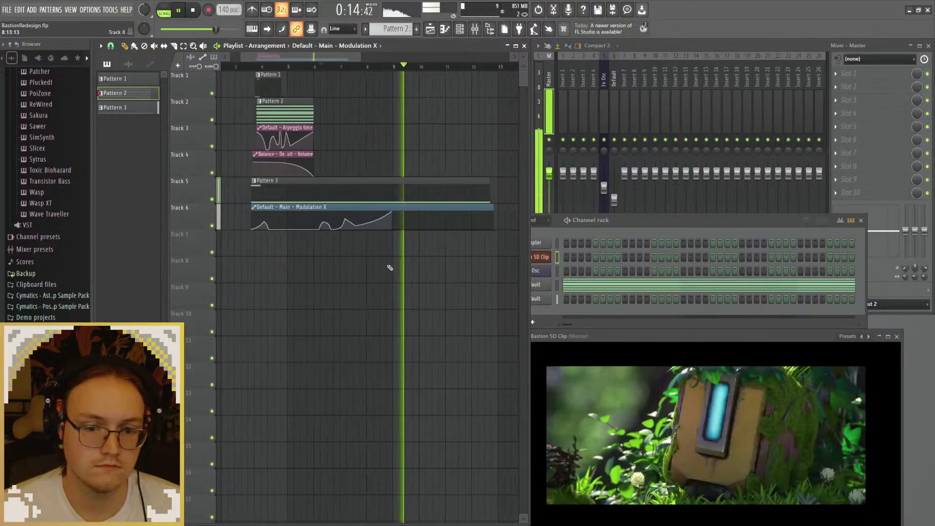
scroll(399, 244, up, 3)
key(space)
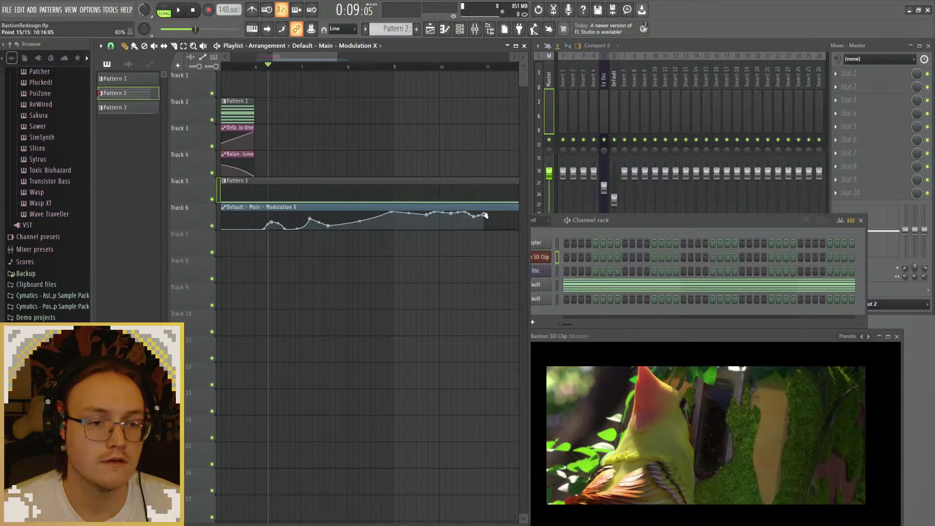
scroll(404, 243, right, 2)
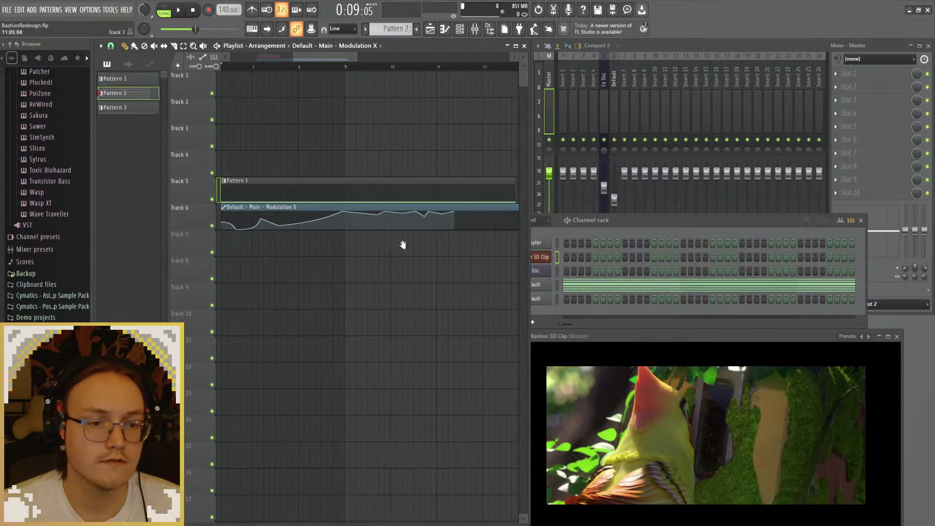
right_click(426, 215)
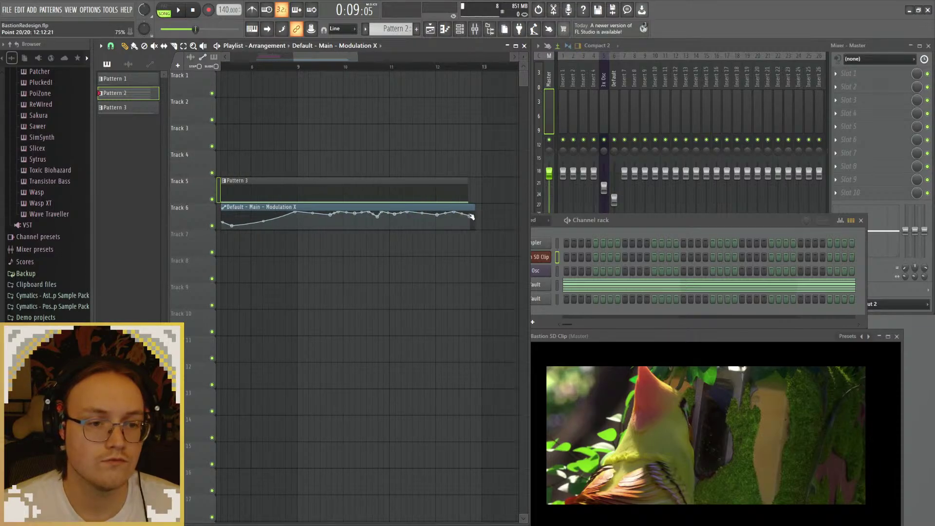
Step: Play the arrangement from about bar 6 to check the Modulation X movements against the Bastion SD Clip
scroll(397, 267, left, 6)
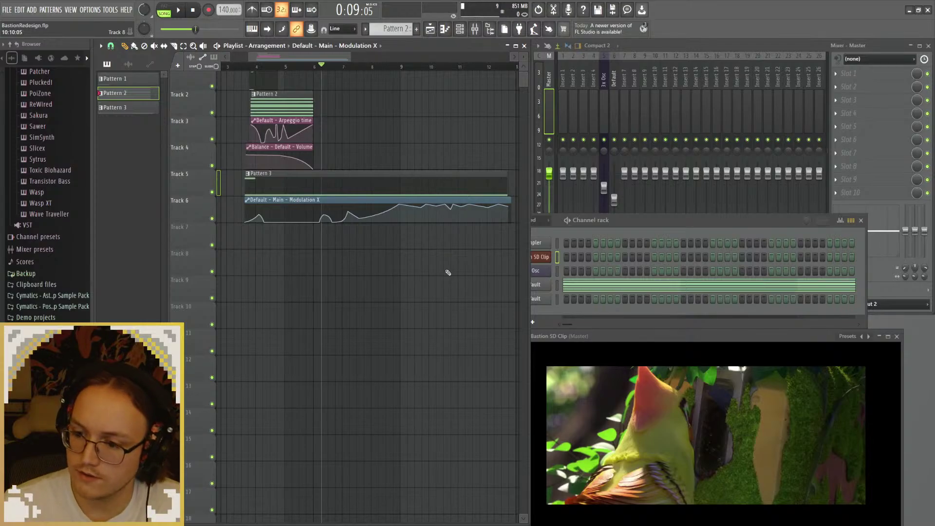
key(space)
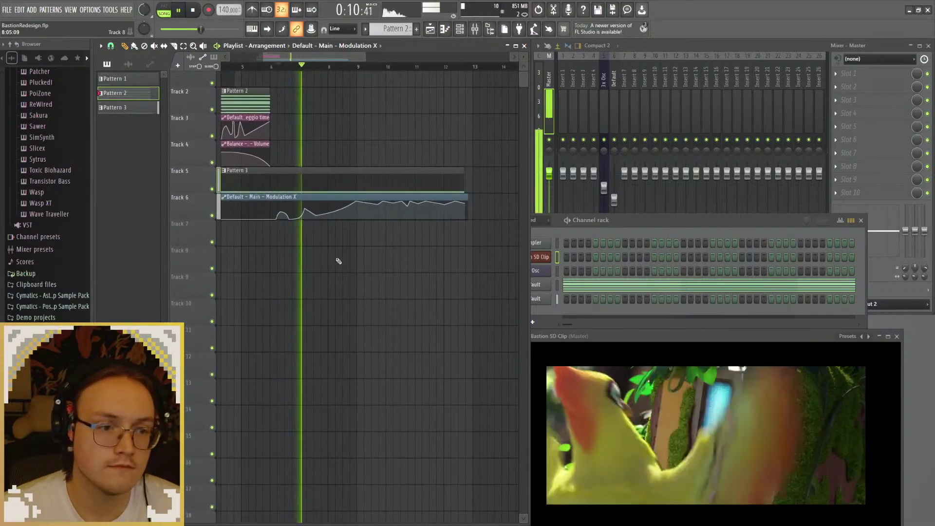
drag(338, 261, 343, 264)
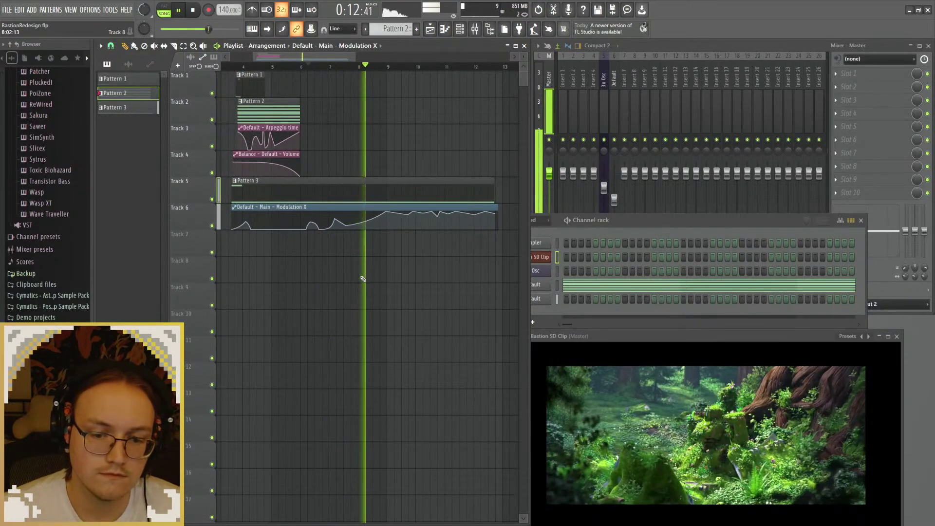
scroll(370, 277, left, 2)
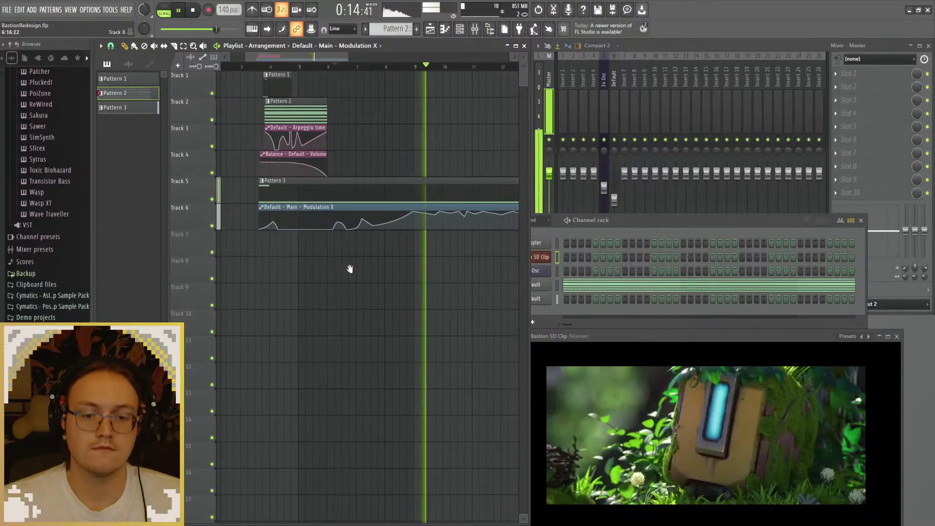
scroll(348, 271, right, 1)
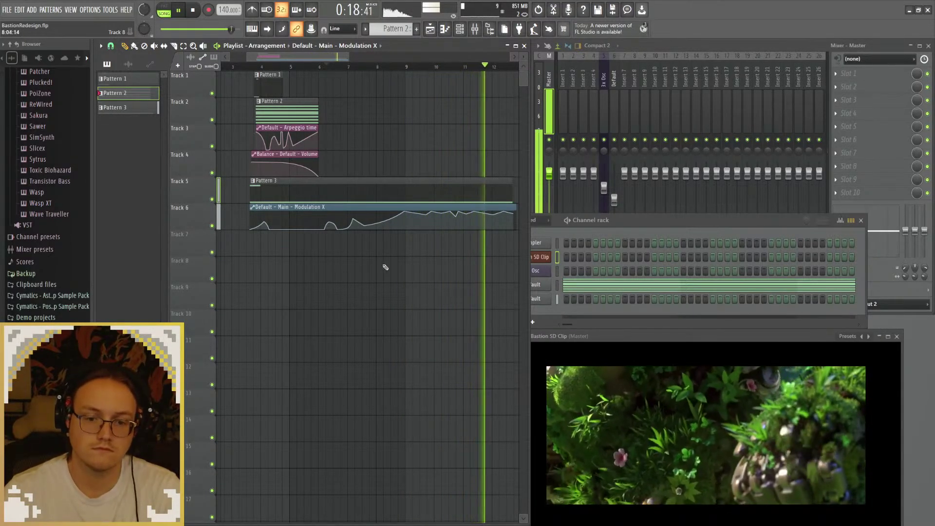
key(space)
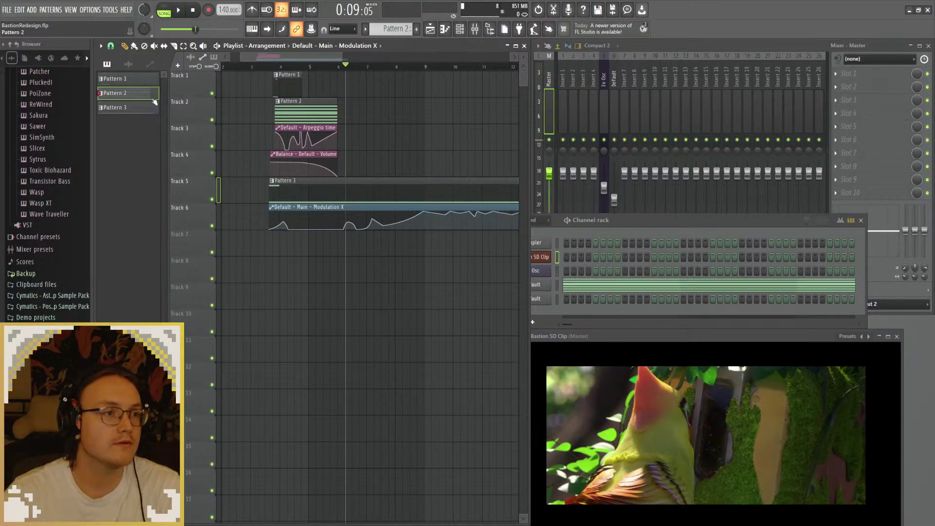
scroll(317, 224, right, 1)
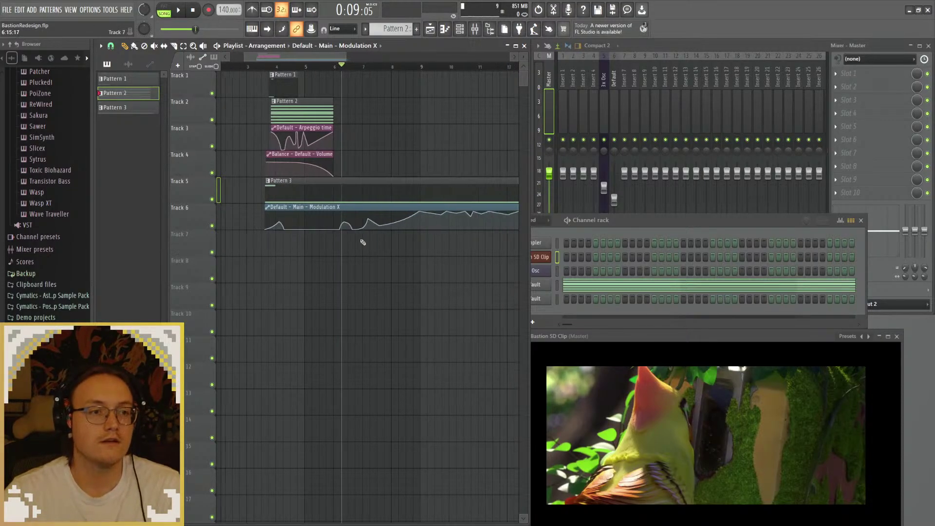
key(space)
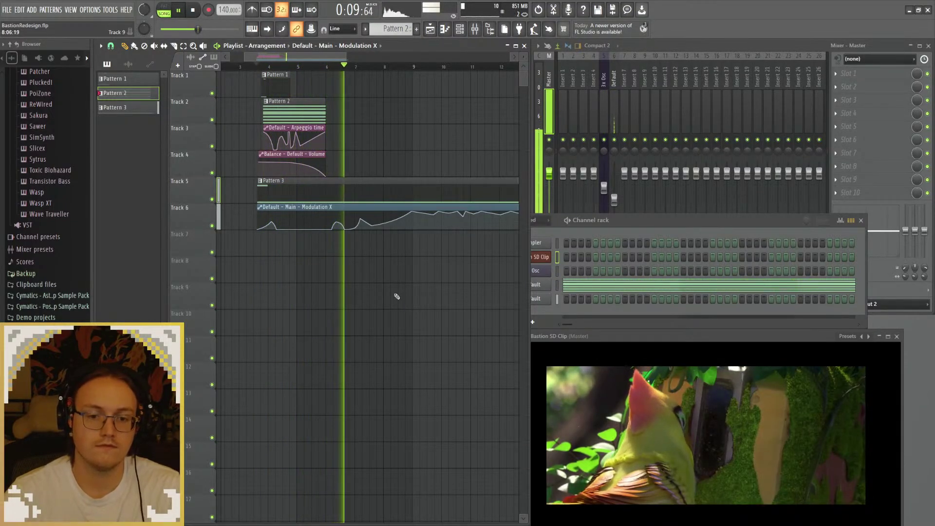
key(space)
Step: Bend the Balance volume curve to fall off later, extend its clip and end point past bar 6, and audition from bar 5.4
scroll(297, 119, up, 3)
mouse_move(297, 67)
mouse_down()
mouse_move(334, 72)
mouse_move(294, 71)
mouse_up()
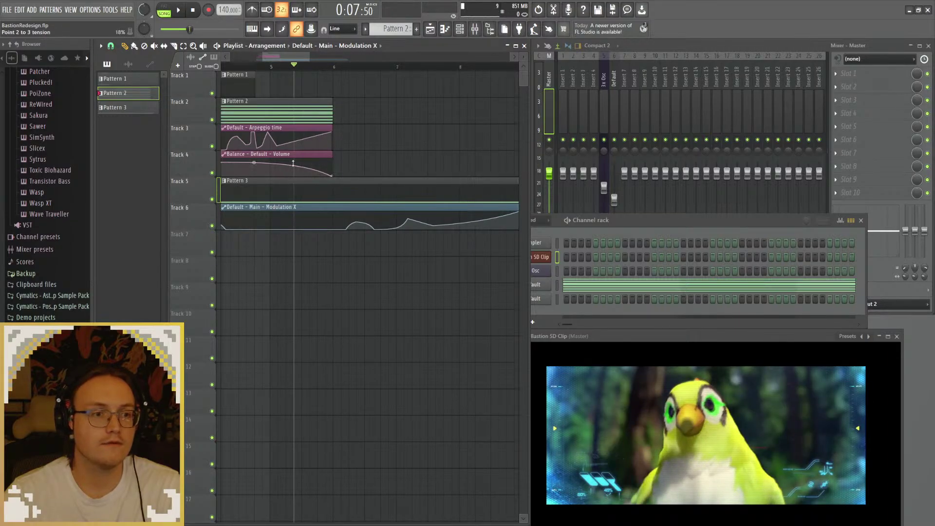
key(space)
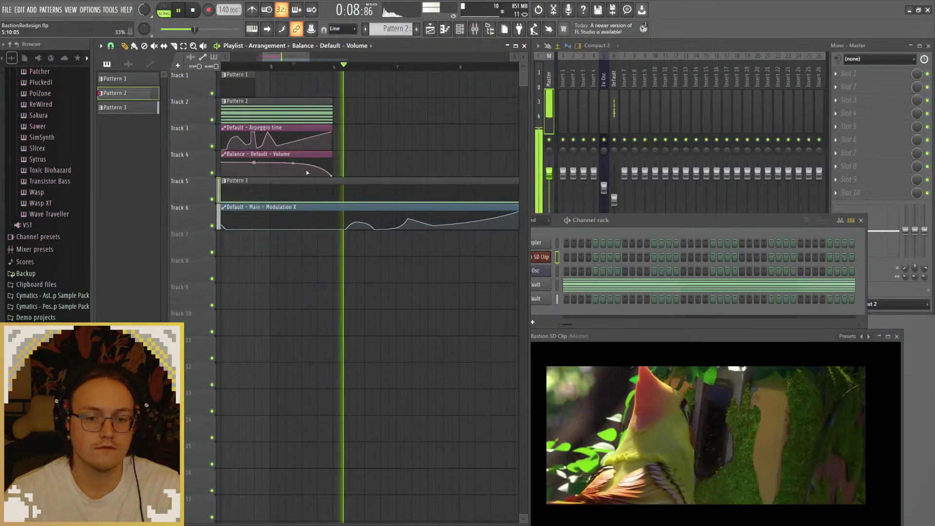
key(space)
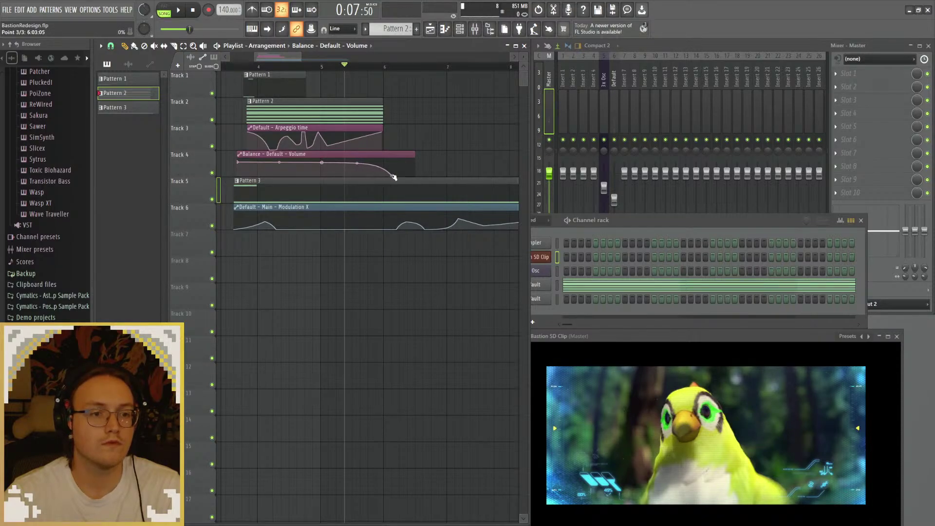
key(space)
key(space)
Step: Lengthen all of Pattern 2's notes in the piano roll and extend its playlist clip to about bar 6.3
double_click(368, 114)
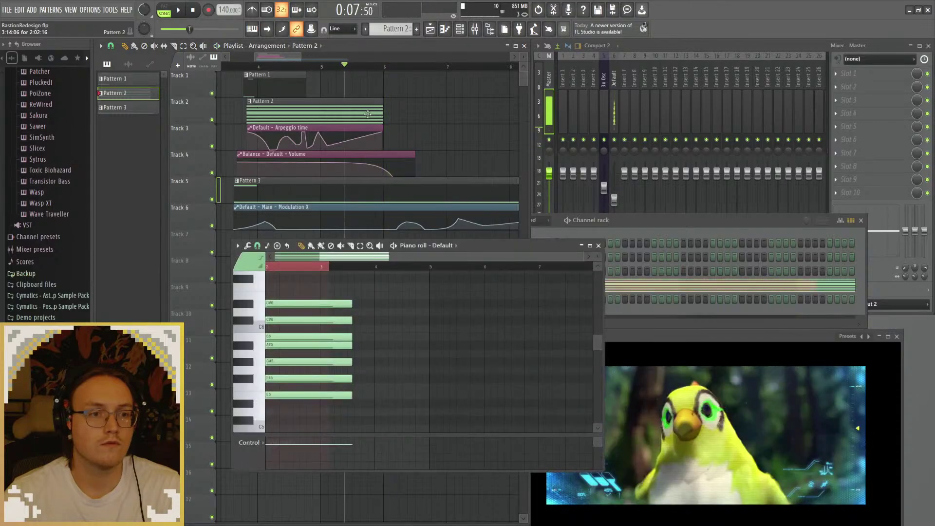
key(ctrl+a)
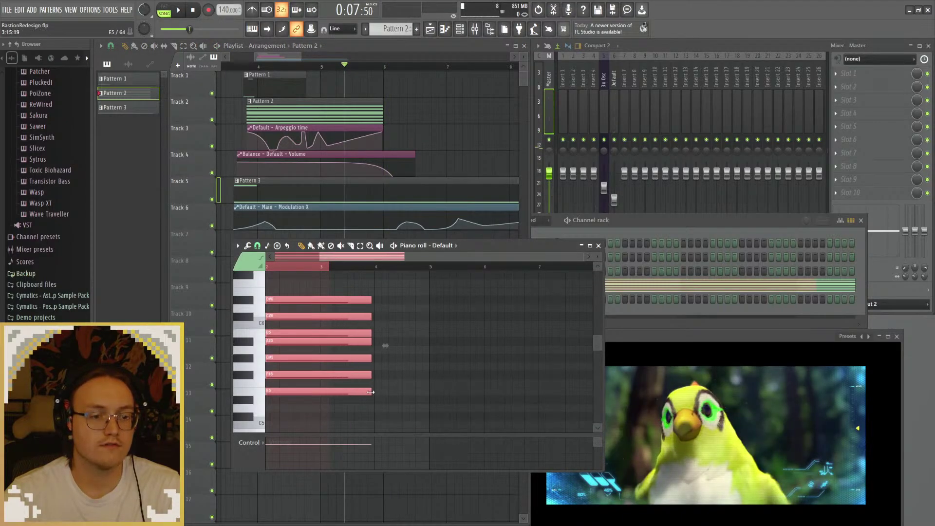
drag(383, 117, 403, 117)
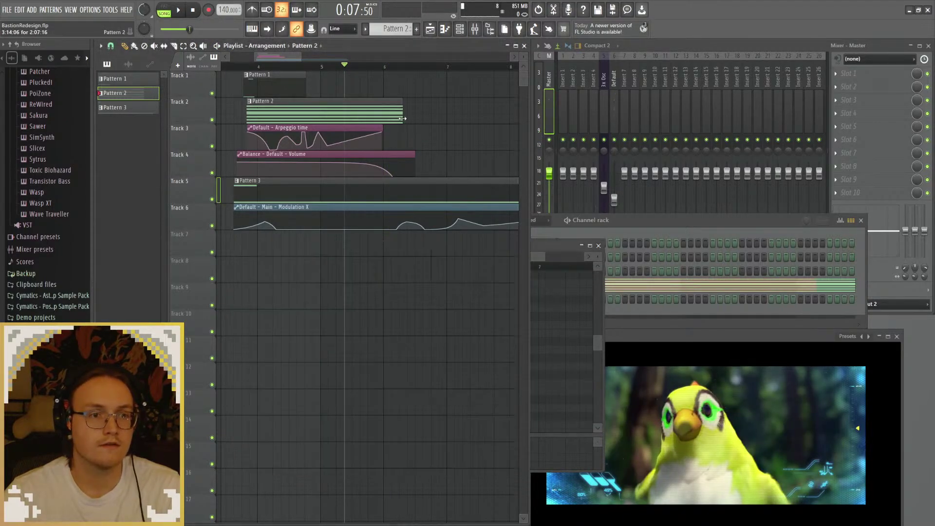
Step: Add small jagged peaks to the Arpeggio time curve before bar 6, extend it and the volume fade to about bar 6.3, and audition
key(space)
key(space)
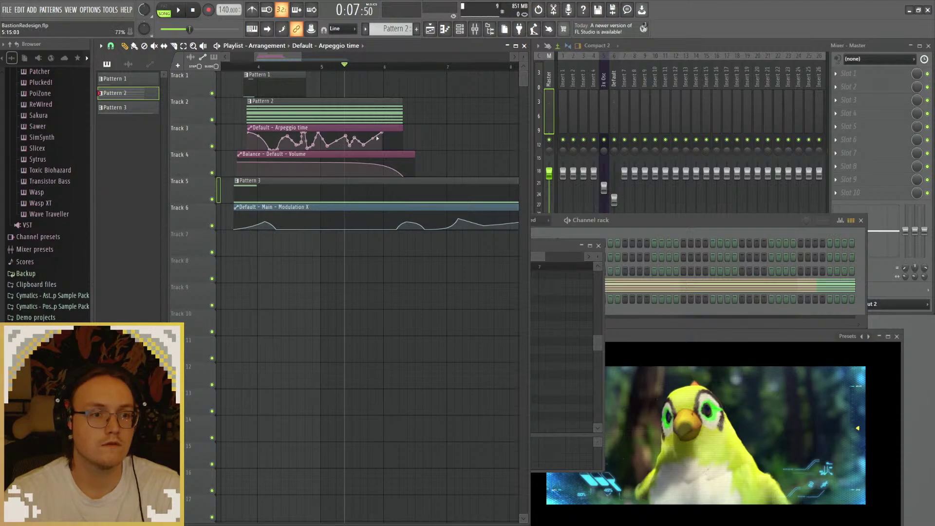
key(space)
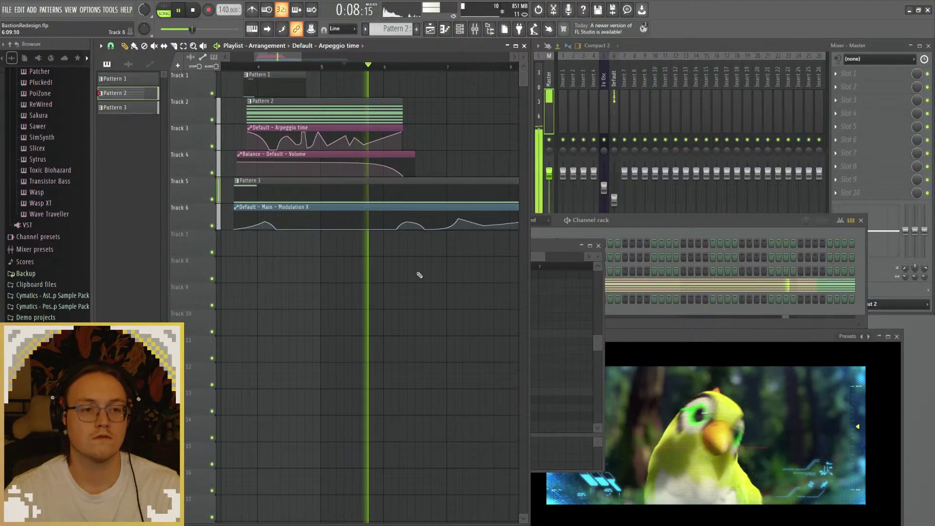
key(space)
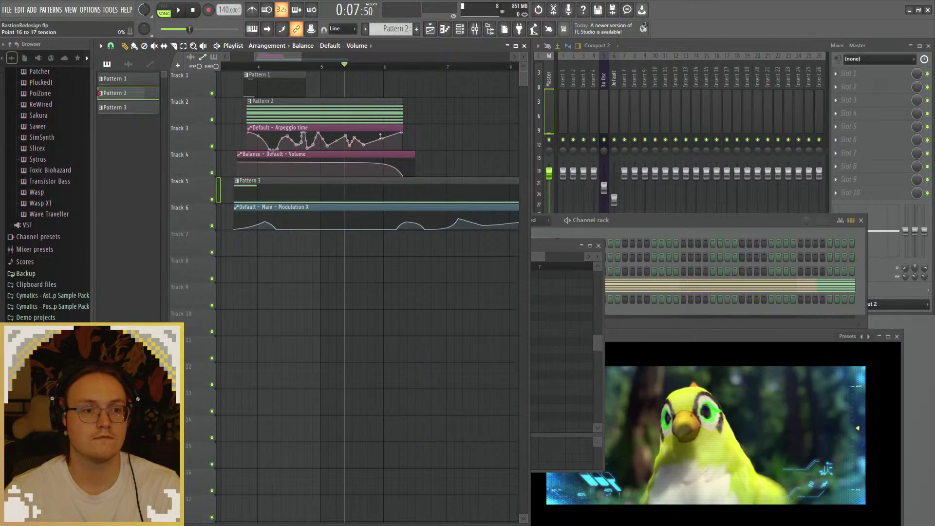
Step: Bend the final rise of the Arpeggio time curve upward so it climbs quickly and levels off, and audition it
key(space)
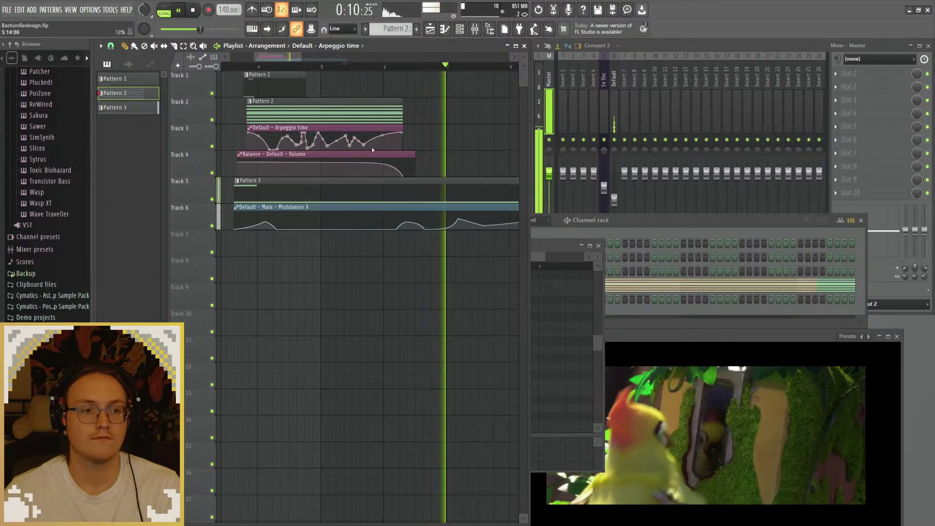
key(space)
key(space)
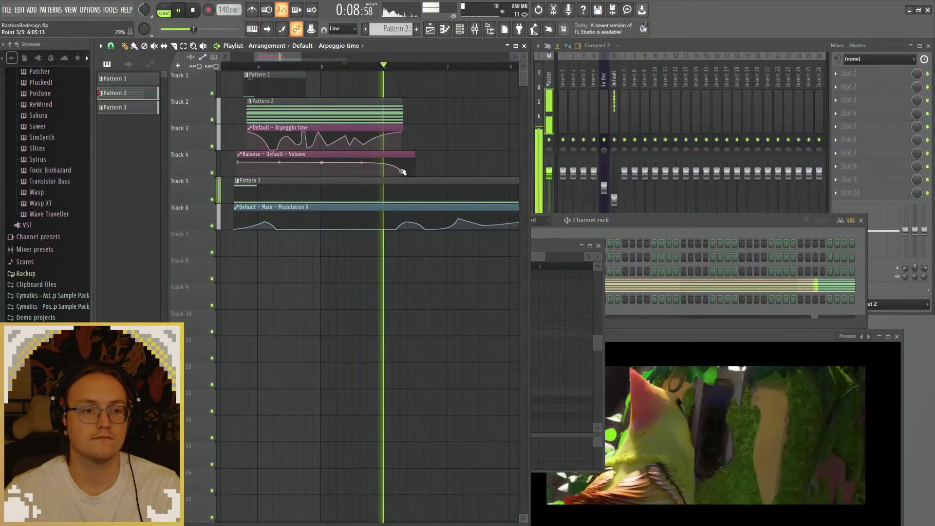
Step: Raise the Balance volume curve's end point to about 31%, straighten its final fall into a nearly linear fade, and audition it
drag(407, 175, 403, 172)
key(space)
key(space)
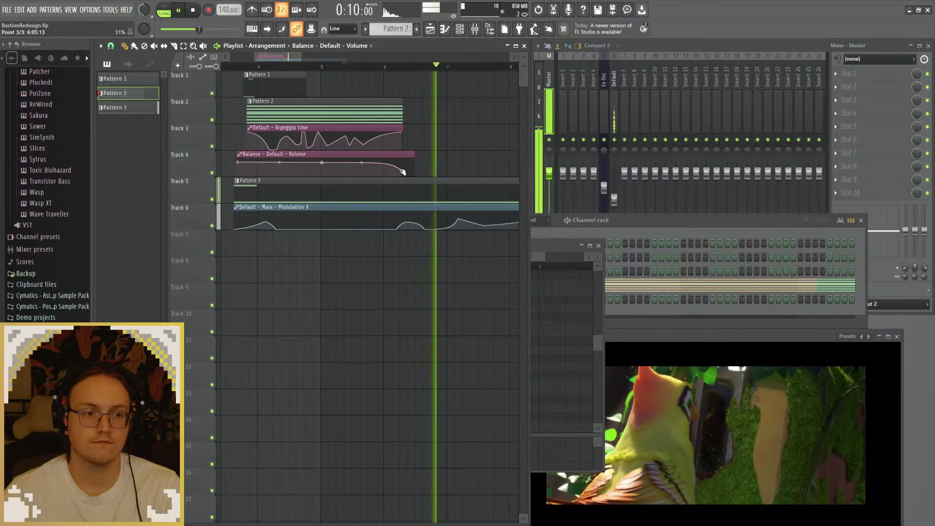
key(space)
key(space)
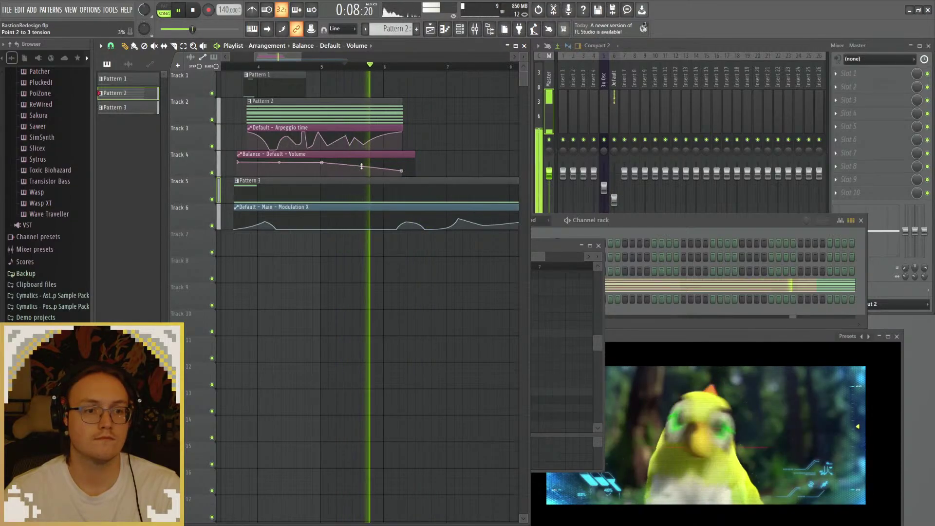
key(space)
key(space)
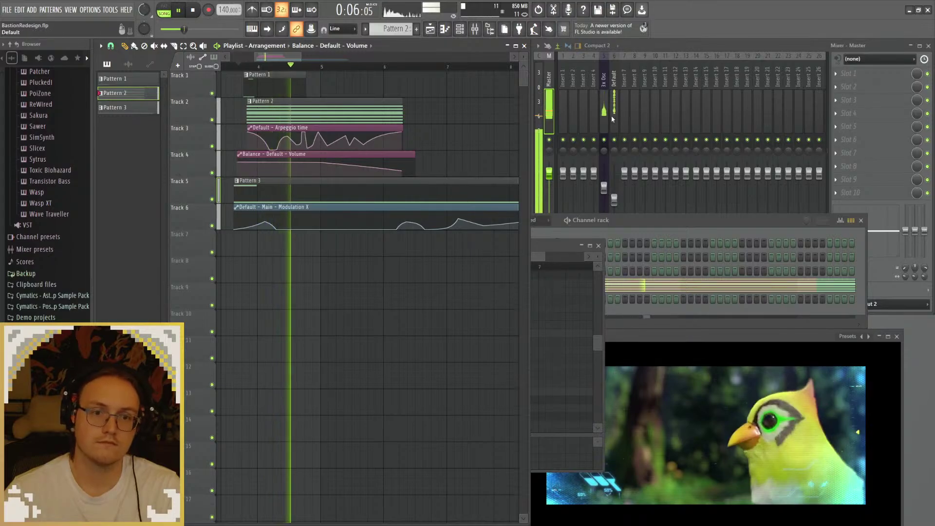
Step: Route the last Default channel to mixer track 7, lower that track's volume to 60% (-9.8 dB), and audition it
click(613, 90)
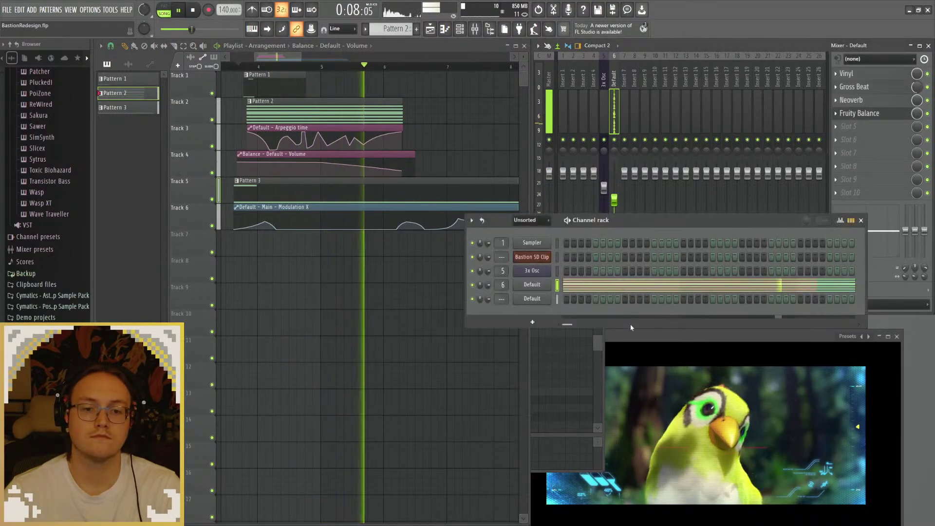
key(F6)
key(space)
click(628, 88)
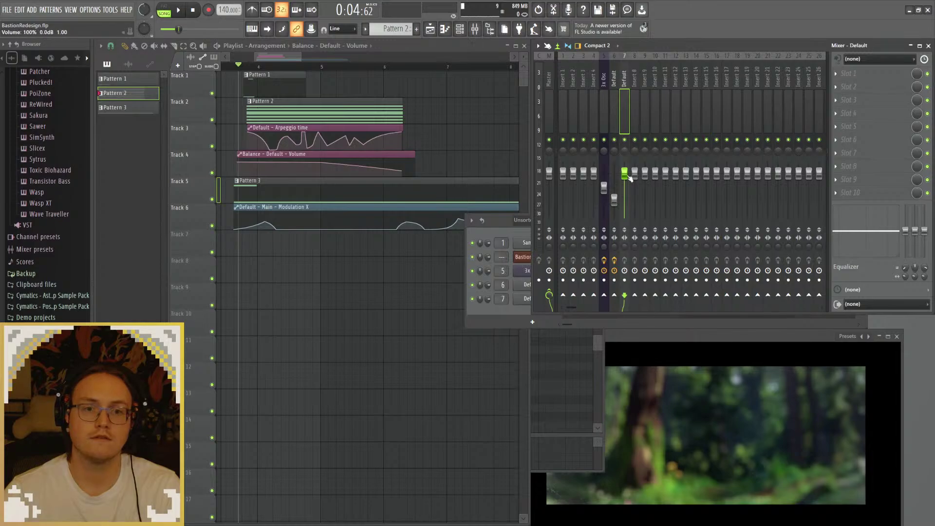
drag(630, 178, 626, 194)
key(space)
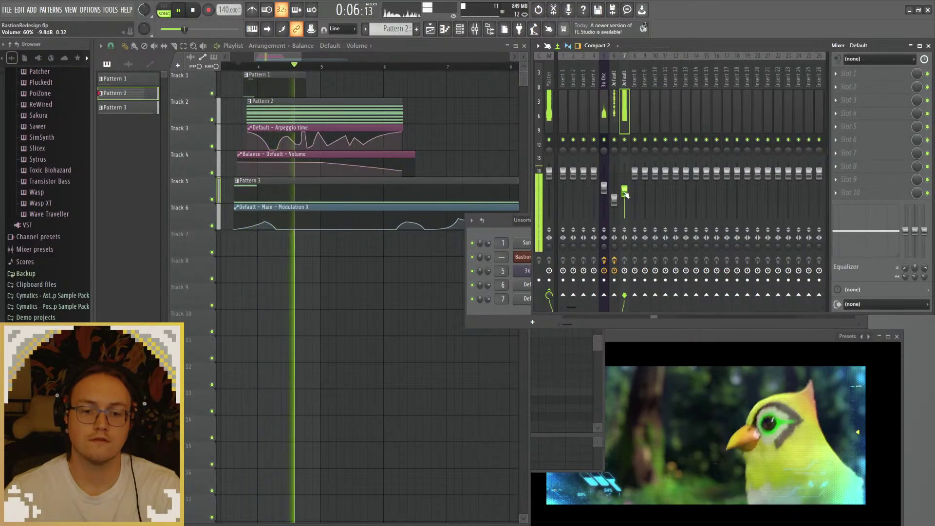
key(space)
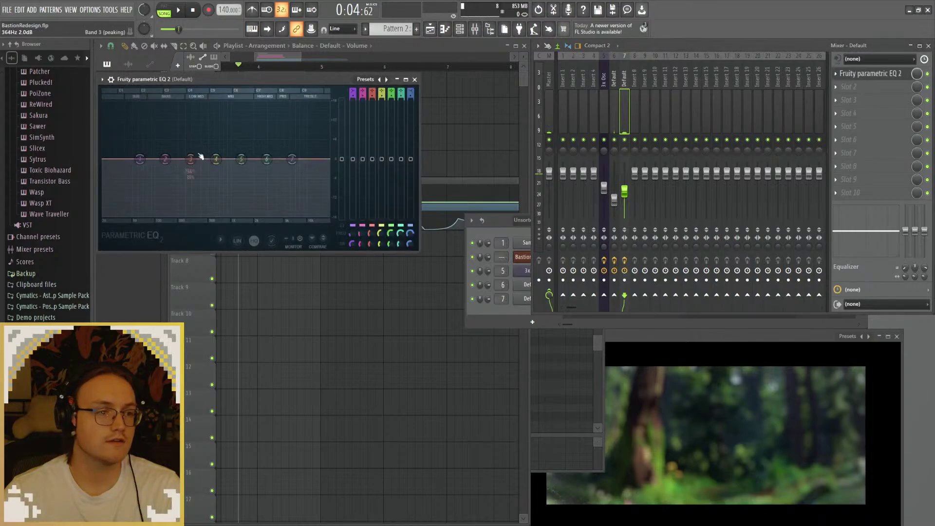
Step: Add Fruity Parametric EQ 2 to mixer track 7, dip band 3, boost the upper mids with band 4, and pull the band 7 high shelf far down
key(space)
drag(192, 156, 174, 168)
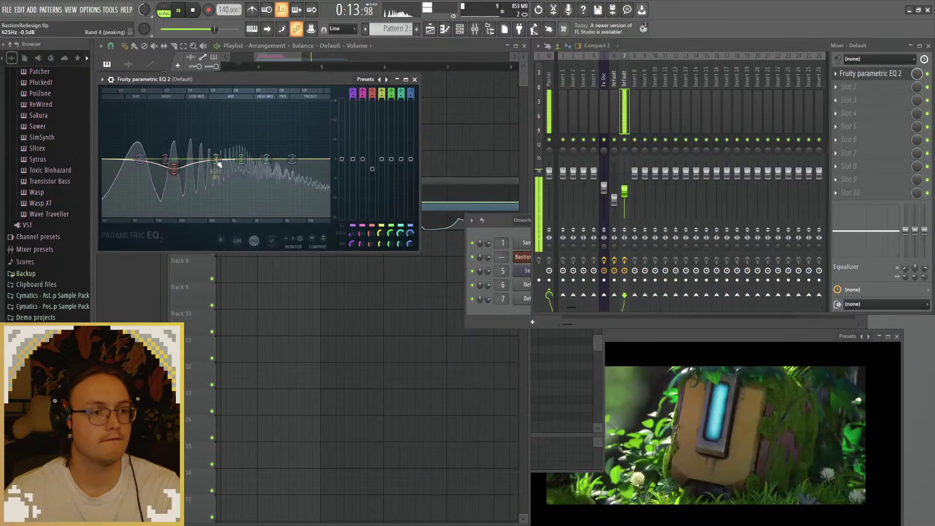
drag(289, 141, 265, 118)
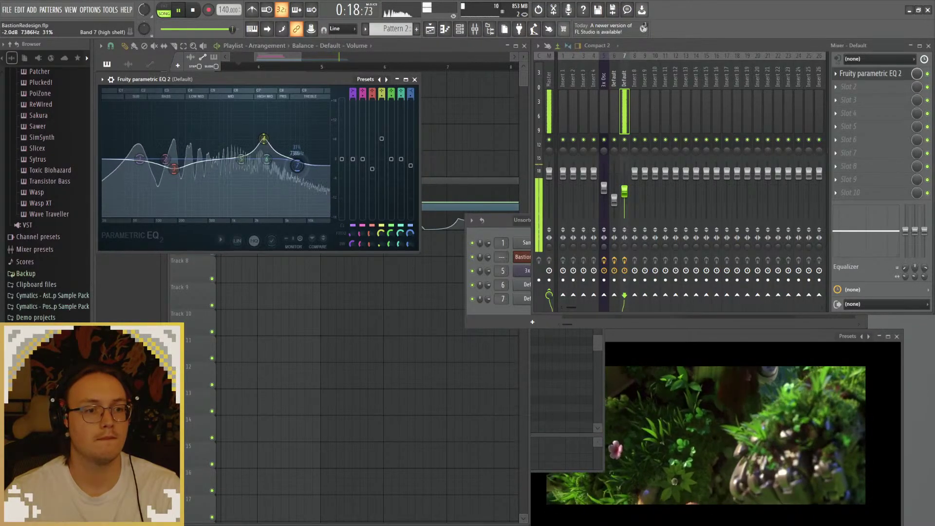
drag(297, 166, 293, 208)
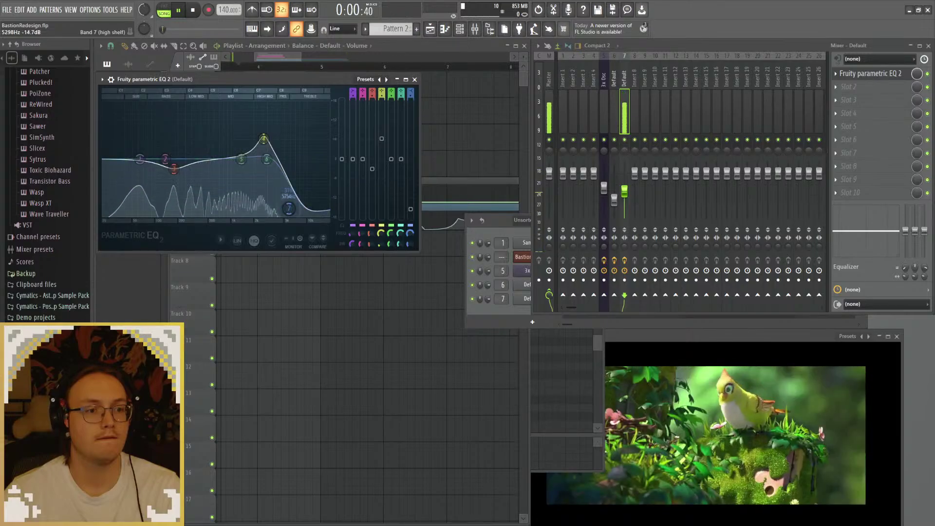
Step: Shape a narrow band 5 peak around 350 Hz, then boost the bass with band 2 and roll off the lowest frequencies with band 1
drag(242, 160, 201, 125)
scroll(209, 137, up, 3)
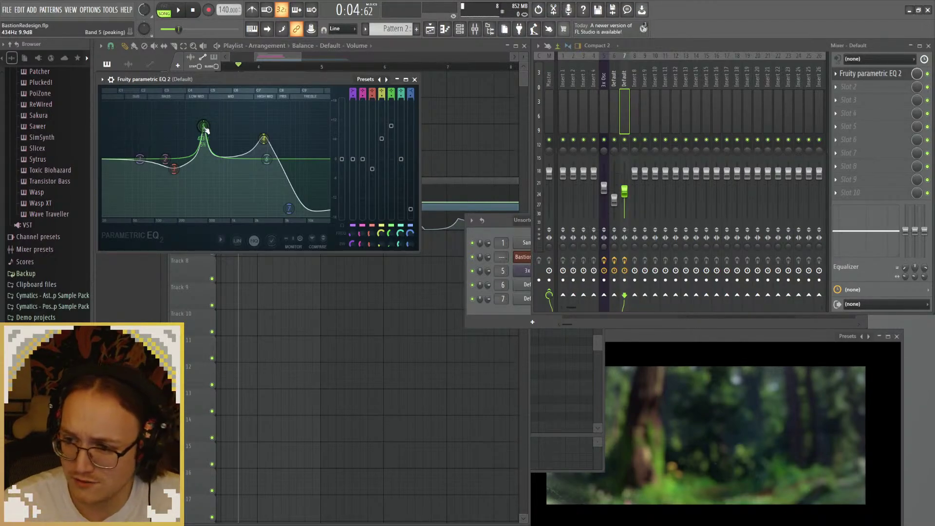
drag(205, 129, 197, 110)
scroll(197, 110, up, 2)
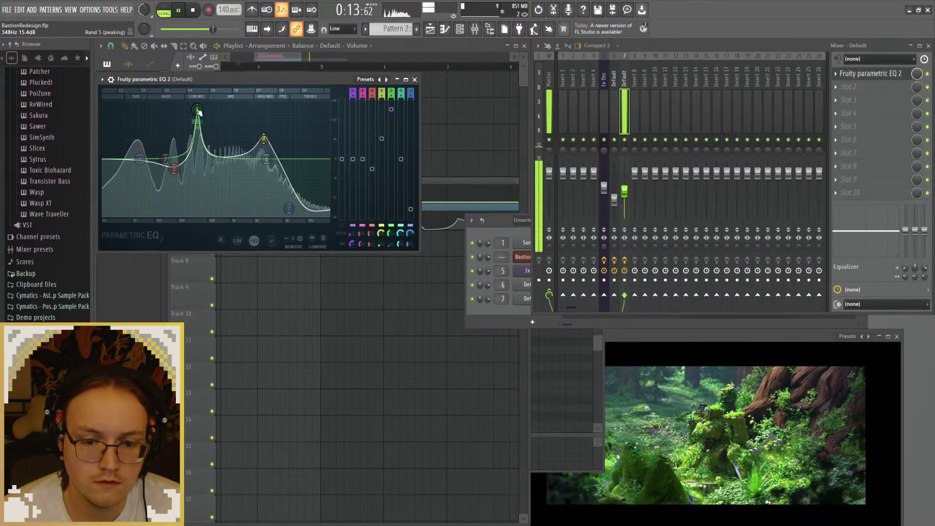
drag(197, 116, 199, 121)
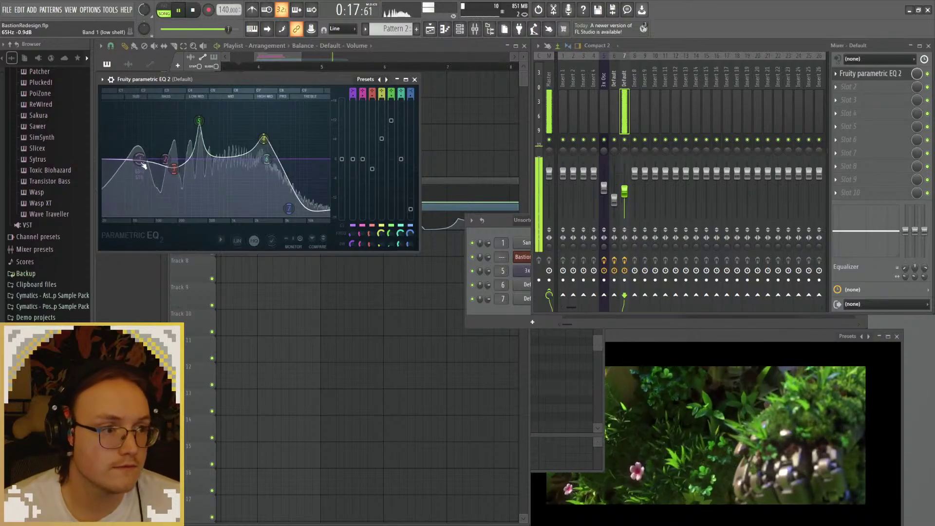
mouse_move(142, 159)
mouse_down()
mouse_move(104, 214)
mouse_move(139, 132)
mouse_move(142, 154)
mouse_up()
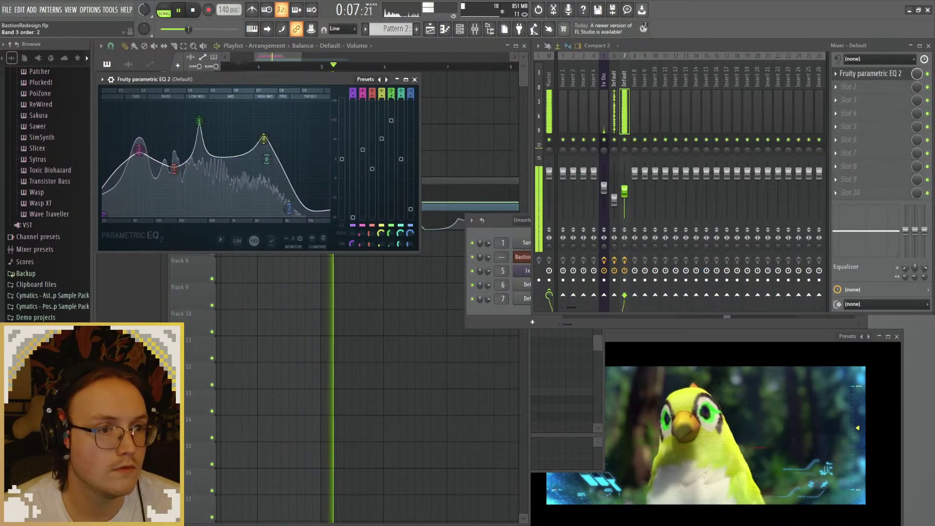
click(414, 79)
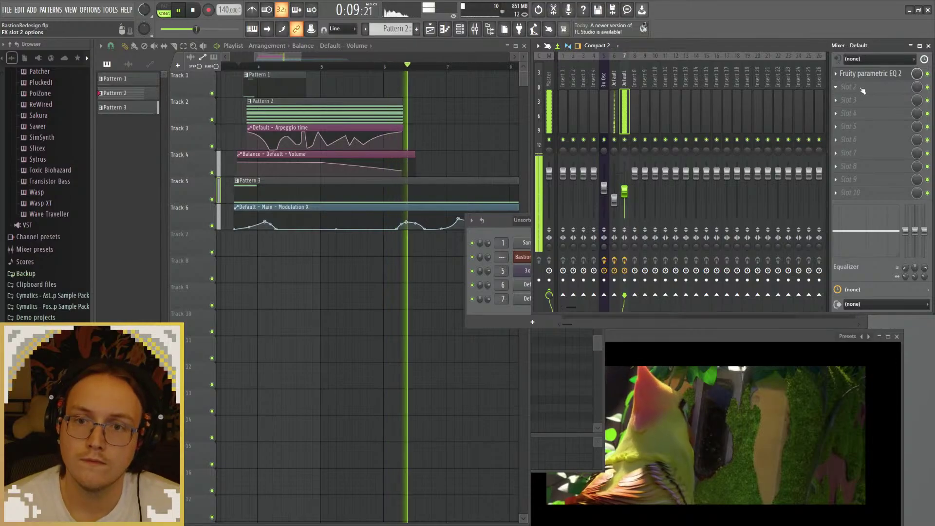
Step: Add iZotope Trash 2 to slot 2 of mixer track 7 and audition its Classic Textures presets from 80s Retro Synth to Clarity
key(space)
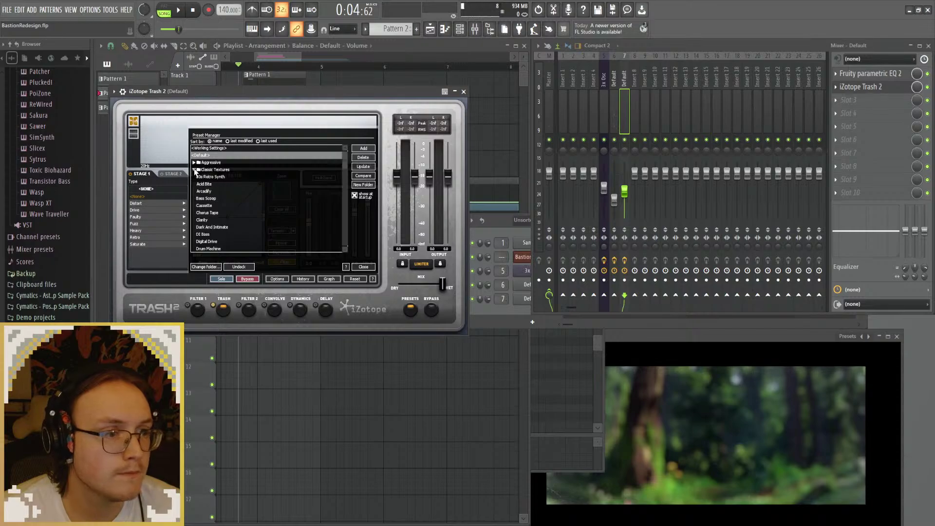
key(space)
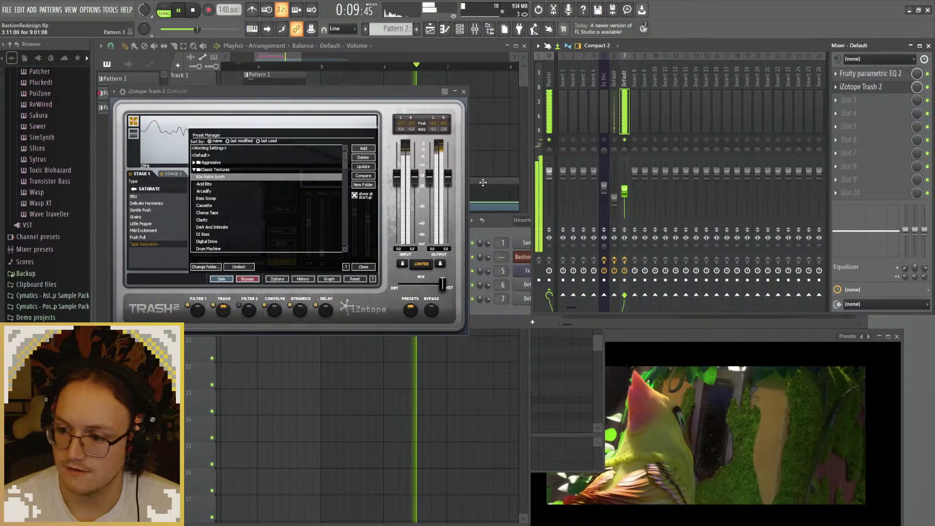
click(216, 185)
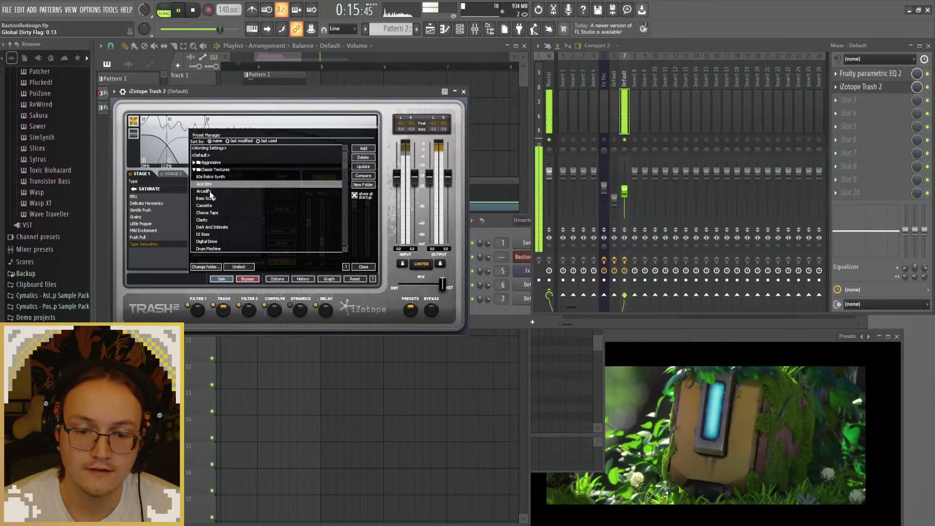
click(211, 192)
click(210, 199)
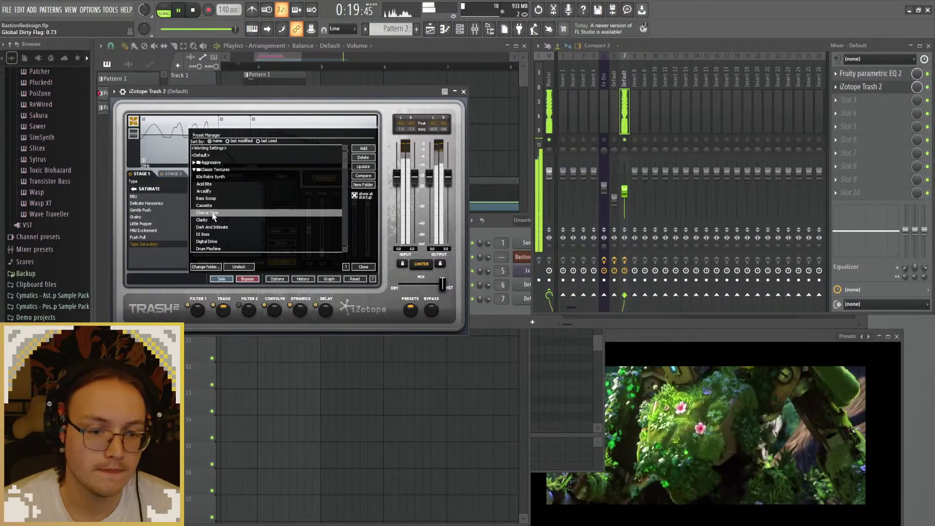
scroll(213, 214, down, 2)
click(205, 199)
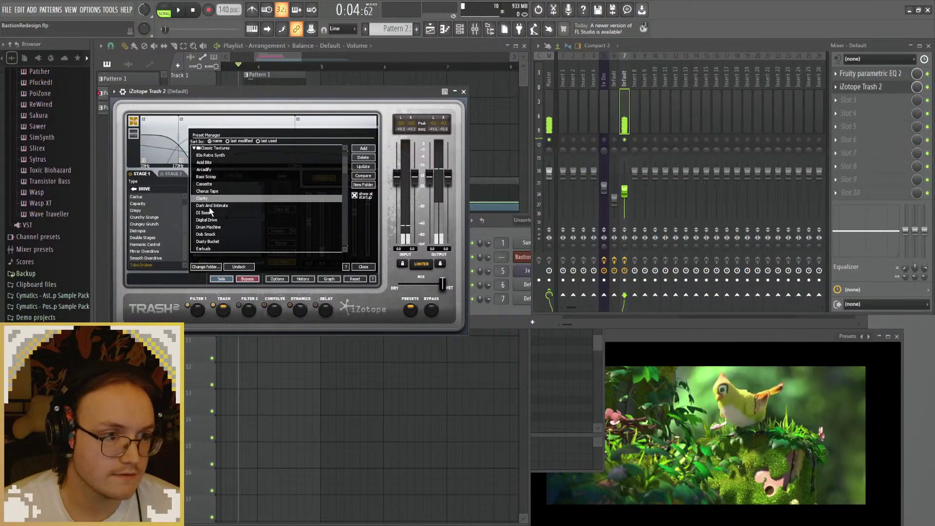
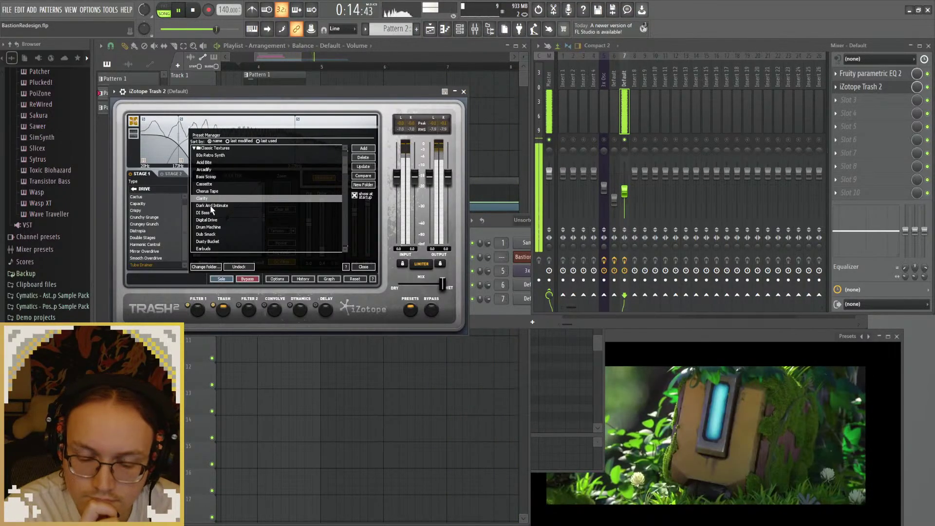
Step: Audition the Classic Textures presets from DI Bass to Earthy Mids on the playing synth
click(214, 213)
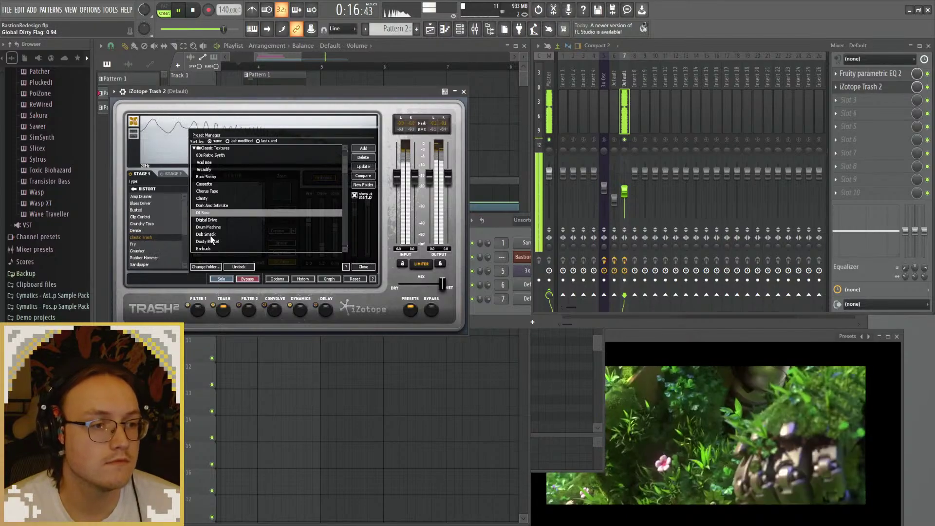
click(212, 221)
click(211, 227)
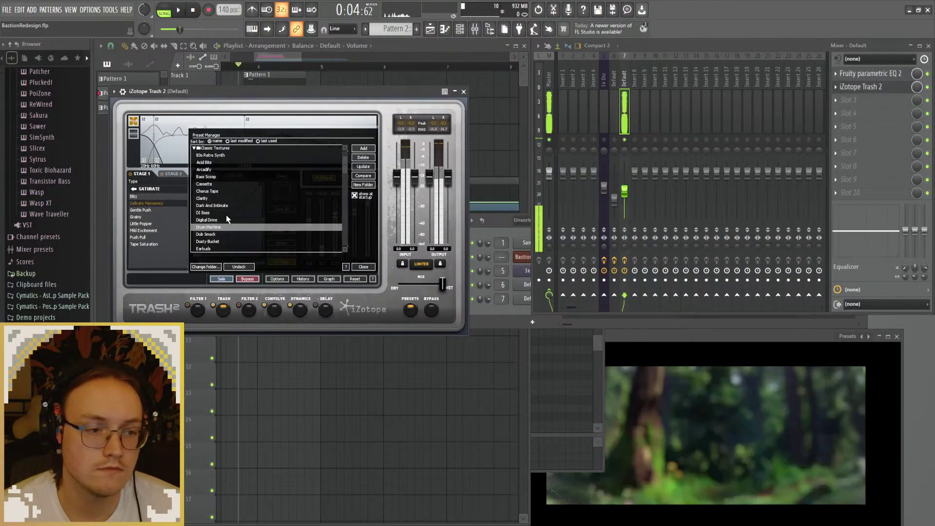
scroll(217, 217, down, 1)
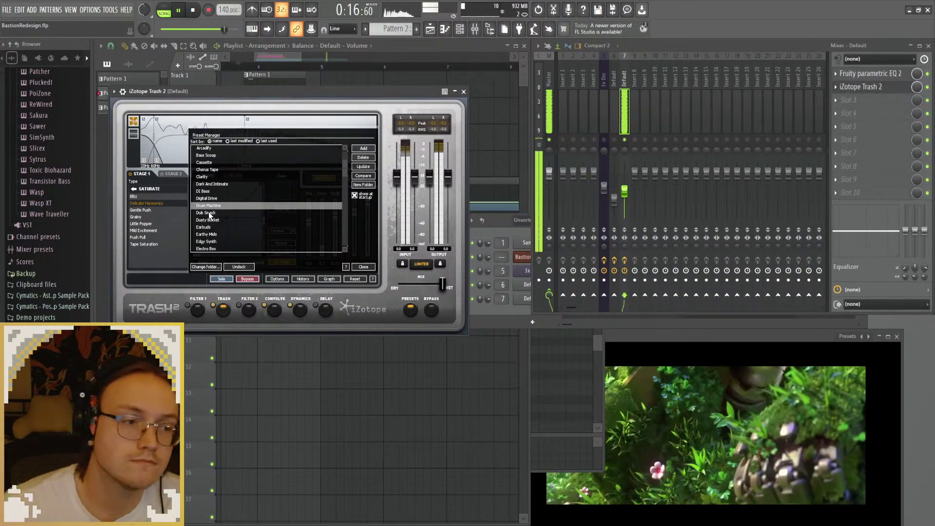
click(211, 213)
click(214, 206)
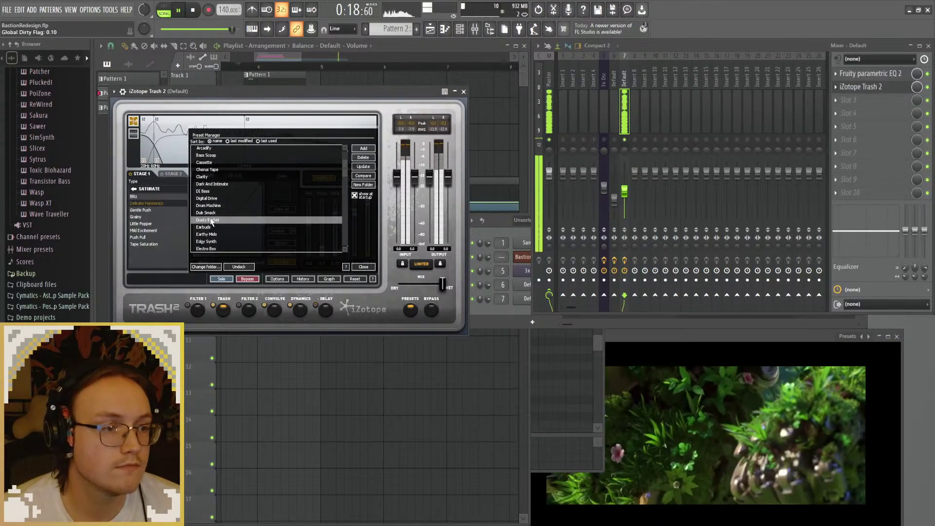
click(207, 205)
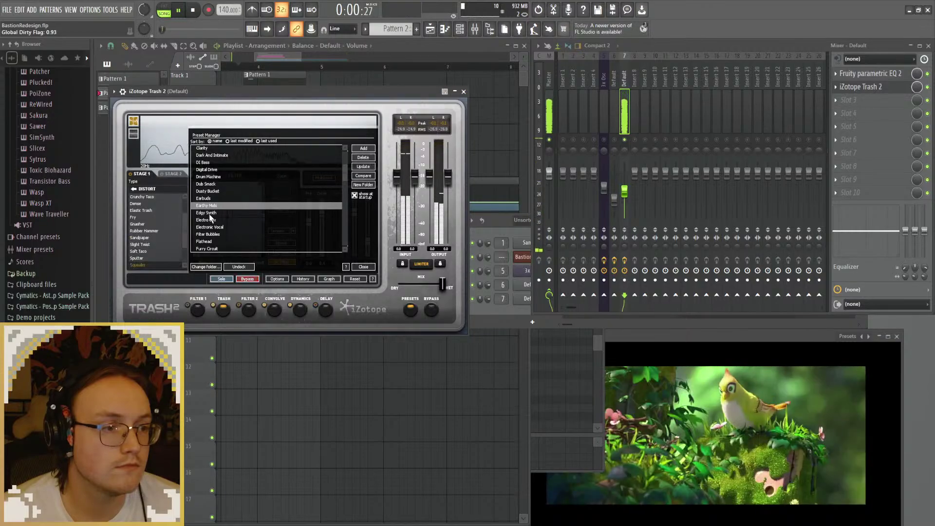
Step: Try the Classic Textures presets from Edgy Synth through Filter Bubbles and Gadget Speaker to Ghostly Mids
click(209, 213)
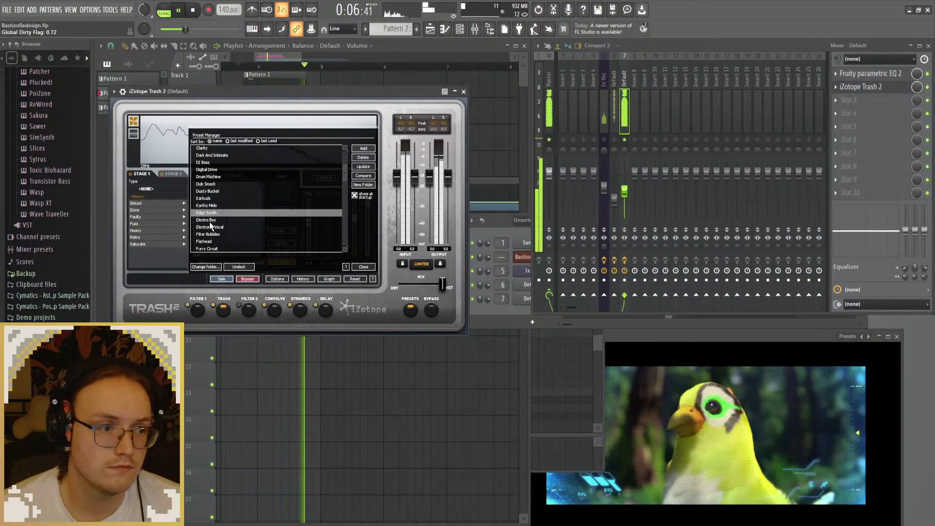
click(211, 219)
click(211, 227)
click(209, 235)
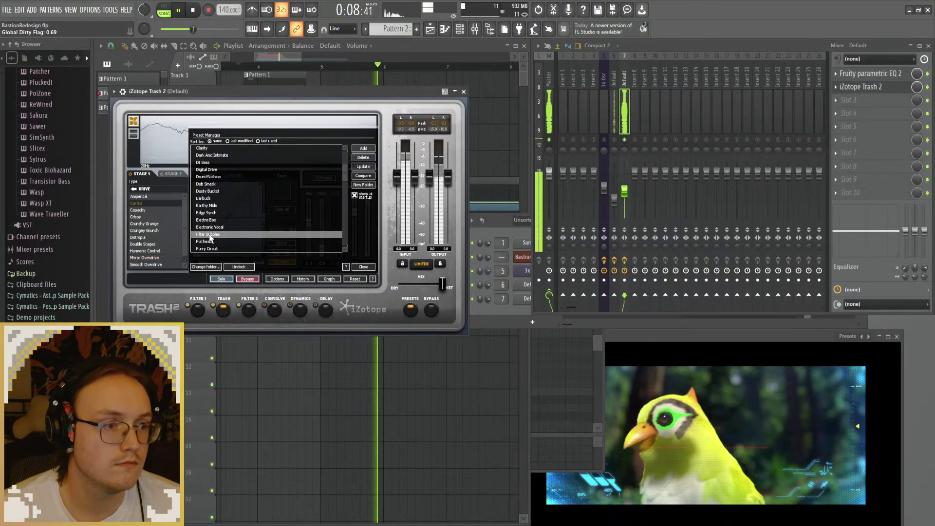
scroll(205, 224, down, 1)
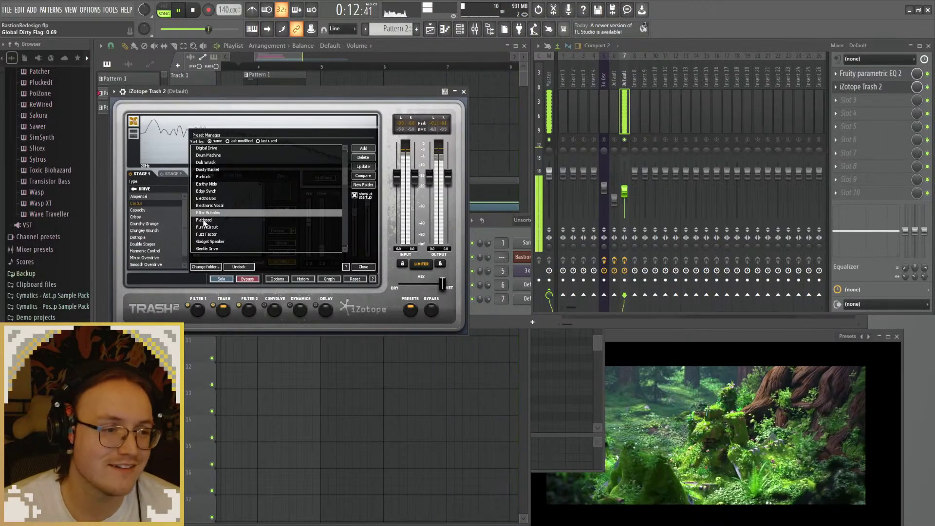
scroll(214, 217, down, 1)
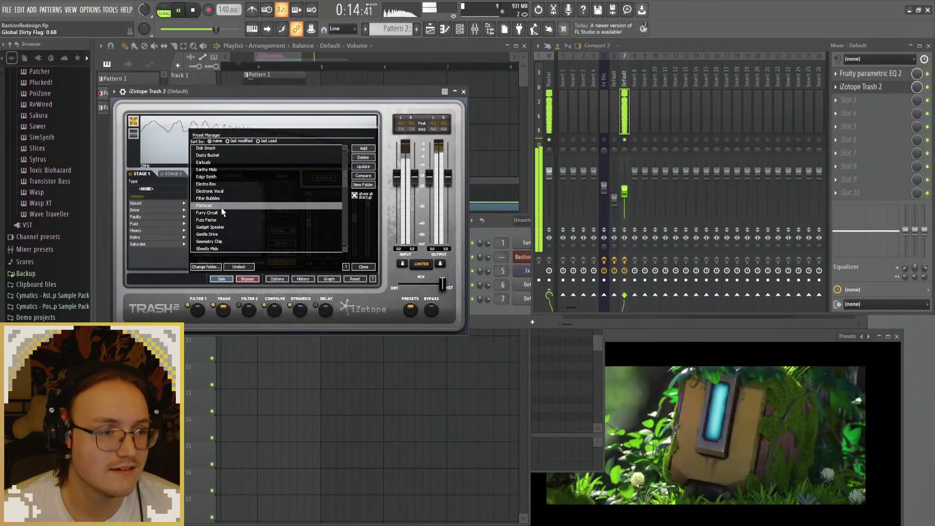
scroll(213, 217, down, 1)
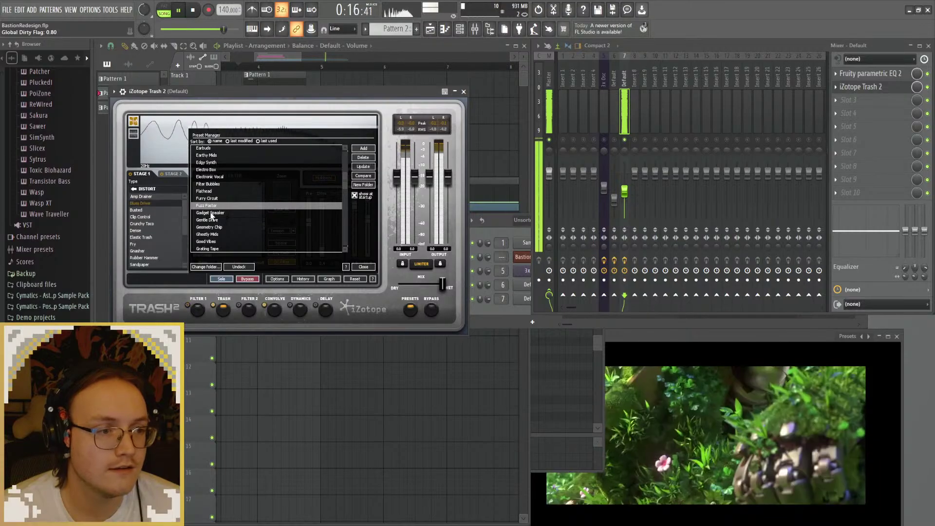
scroll(211, 215, down, 1)
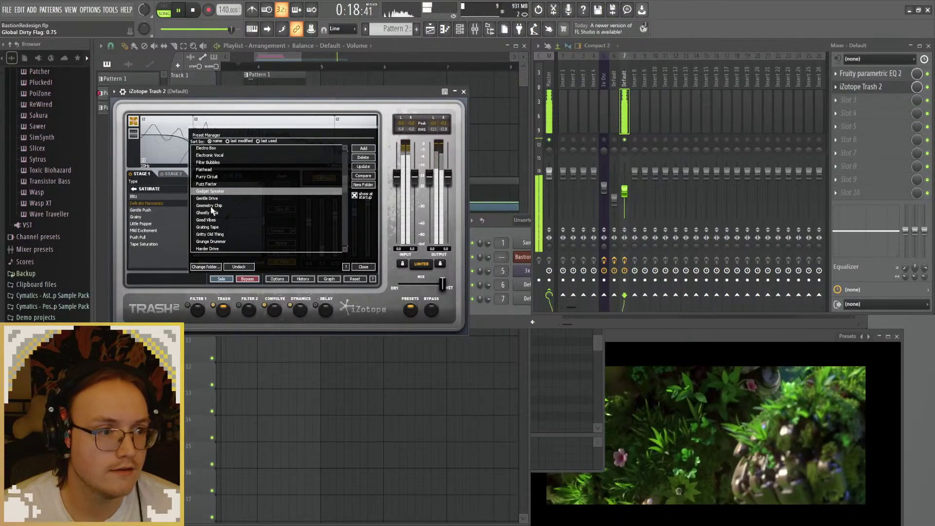
scroll(214, 211, down, 2)
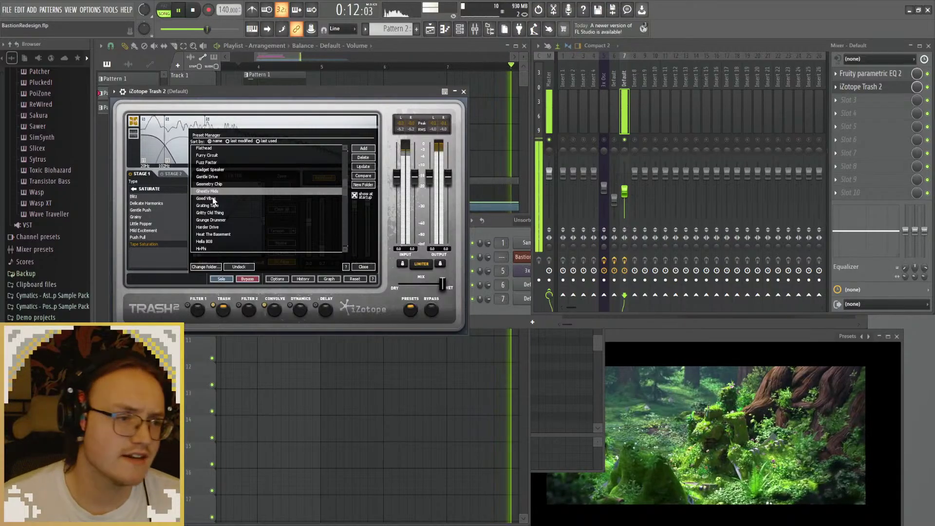
Step: Try the Trash 2 presets from Grating Tape through Heat The Basement to Hella 808
click(214, 205)
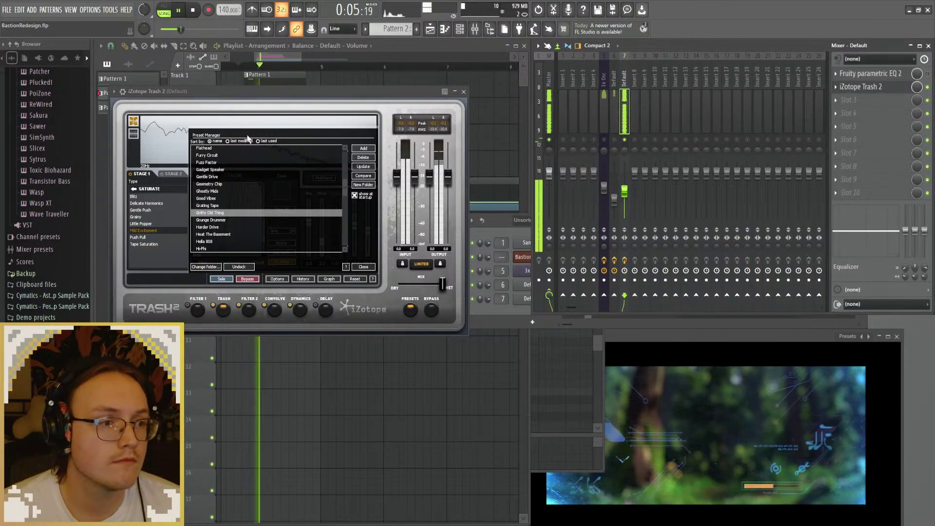
click(214, 220)
scroll(214, 220, down, 1)
click(215, 213)
click(215, 220)
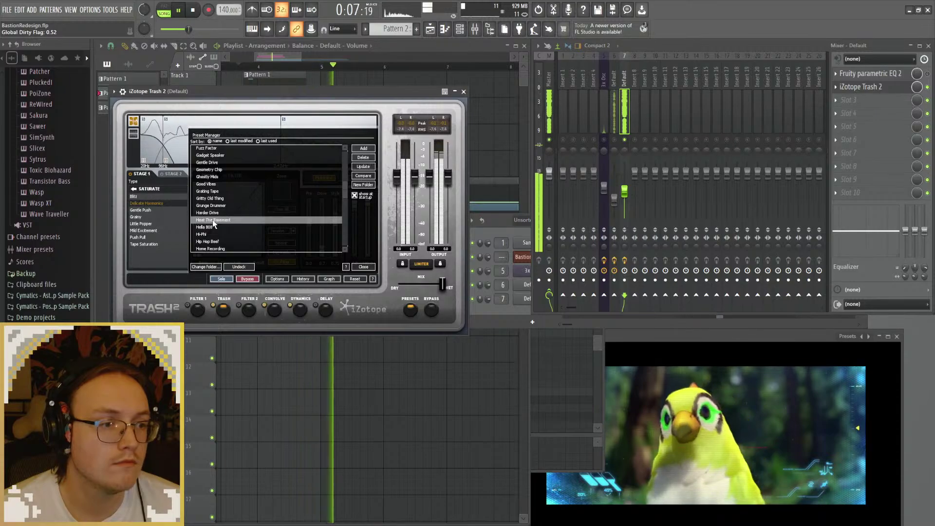
click(214, 226)
Step: Compare the Trash 2 presets following Hella 808, including Home Recording and Late Night Gamer, and load Internetmusik
scroll(214, 224, down, 3)
click(209, 213)
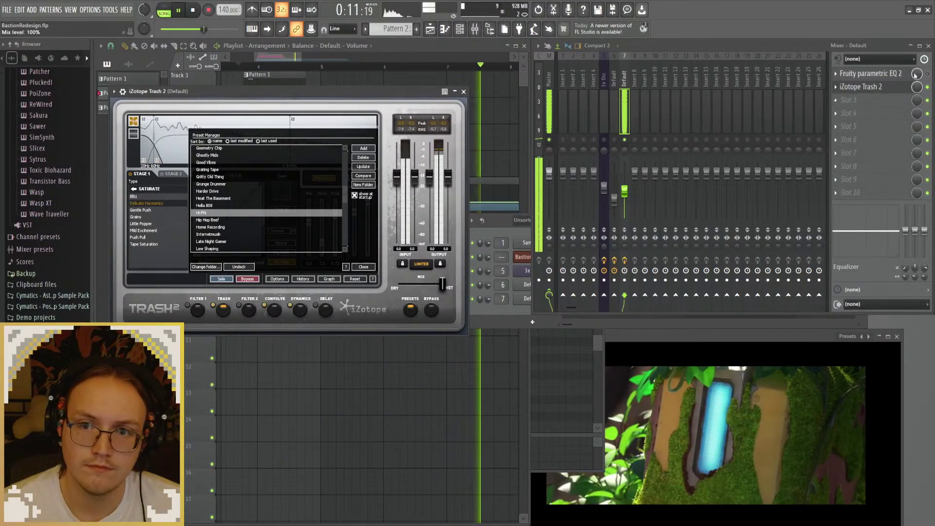
click(210, 227)
click(210, 234)
scroll(213, 223, down, 3)
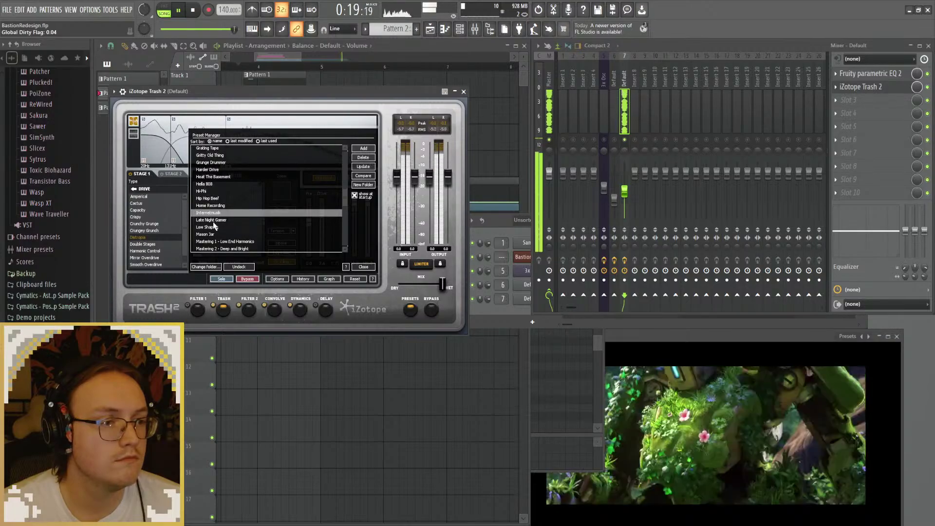
click(212, 220)
click(211, 214)
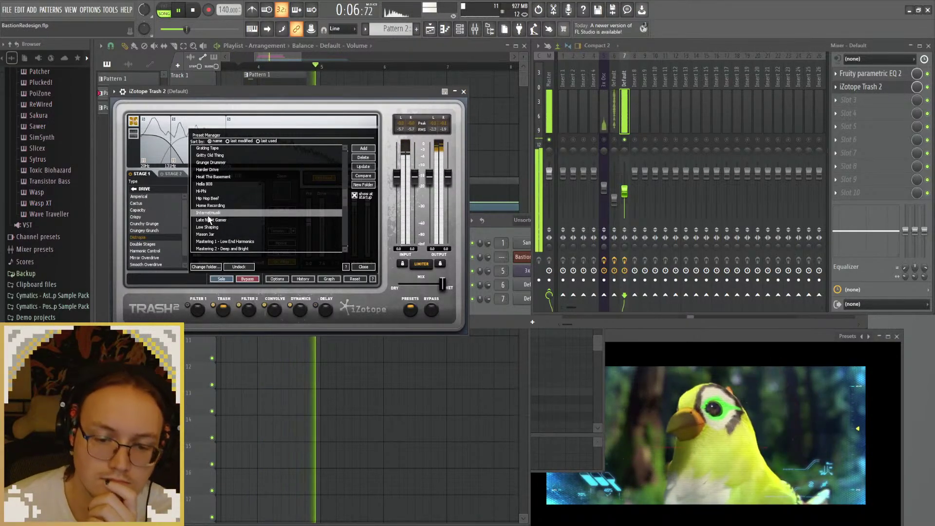
Step: Audition the Trash 2 presets from Mason Jar through Old Tele and Radio Com to Rough It Up
click(219, 235)
scroll(222, 219, down, 2)
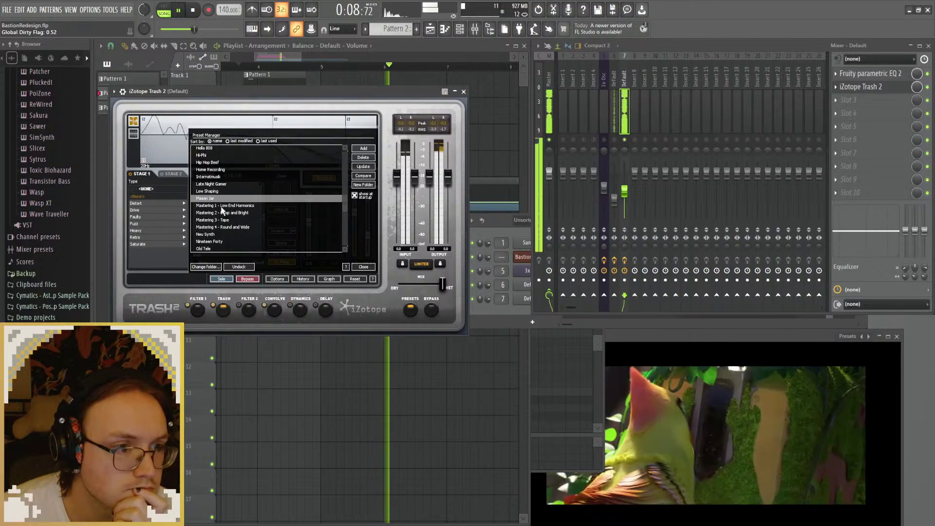
scroll(221, 210, down, 1)
click(215, 212)
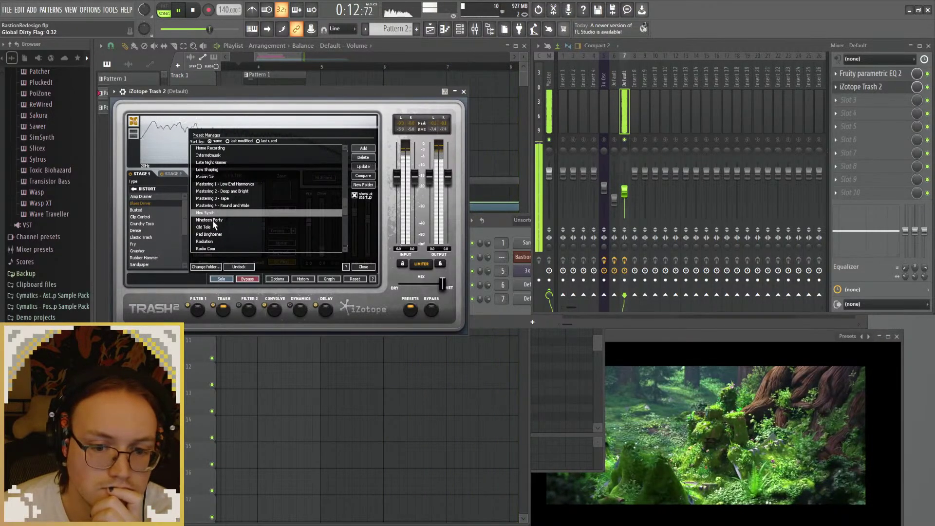
click(215, 220)
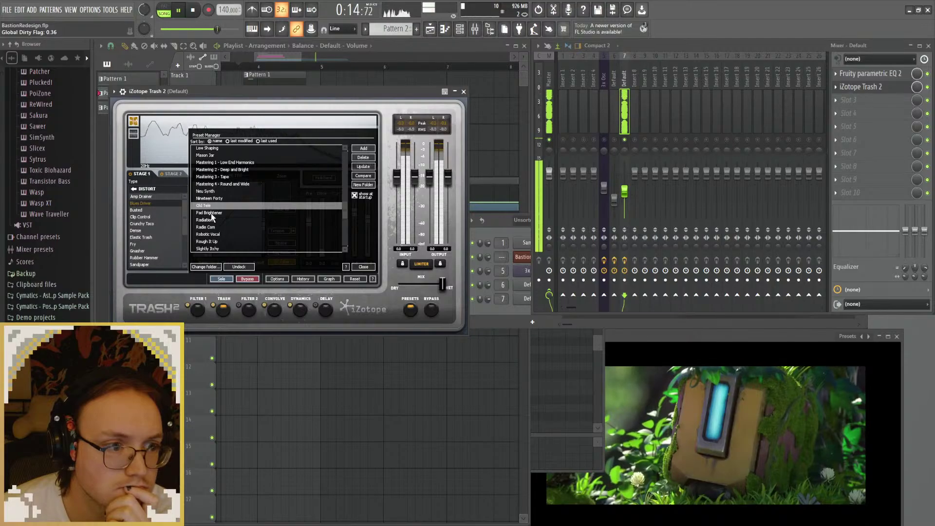
click(210, 221)
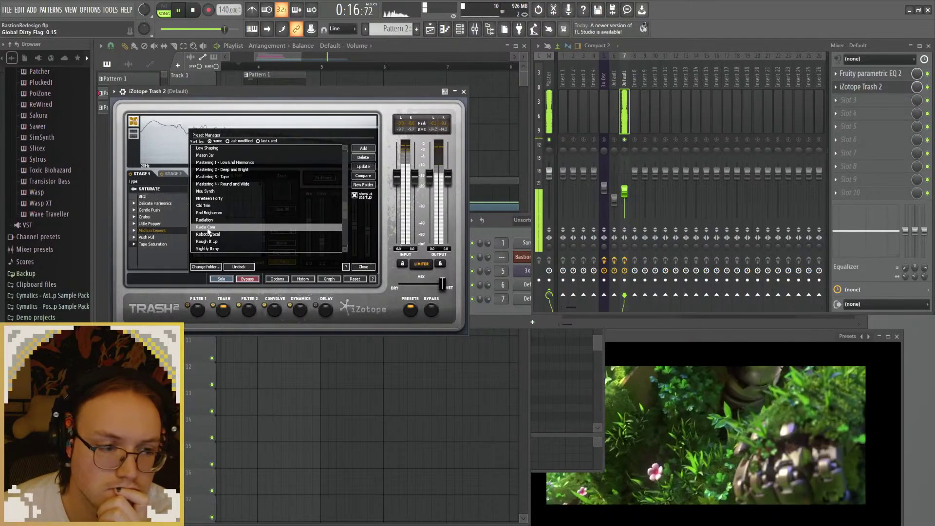
scroll(209, 228, down, 2)
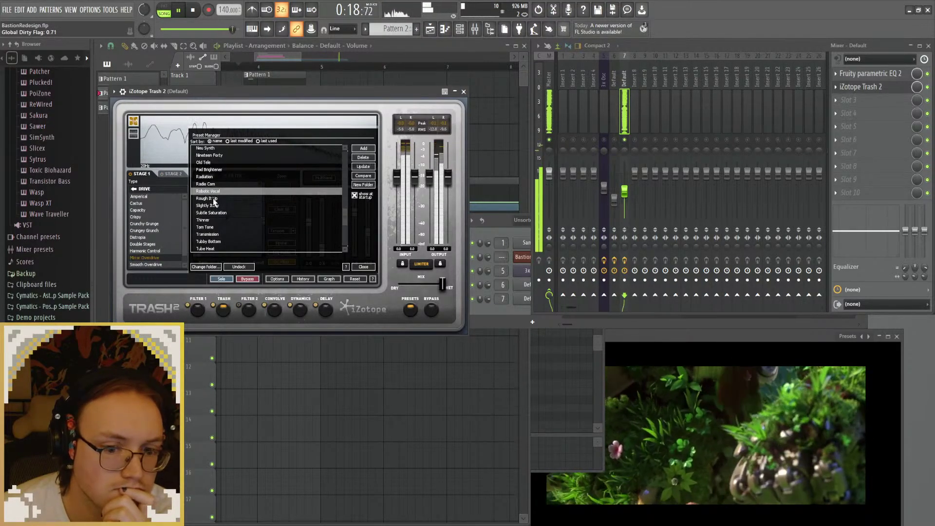
click(212, 199)
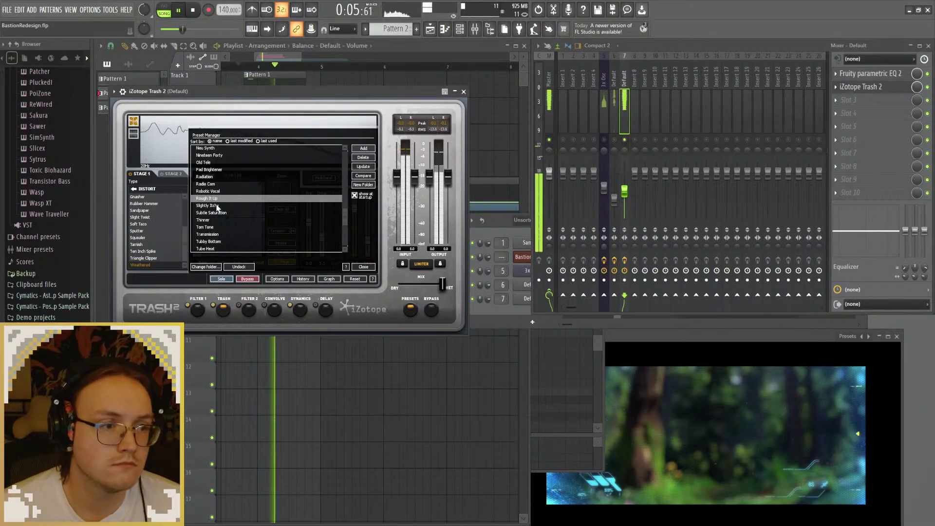
Step: Try the Trash 2 presets from Slightly Itchy through Thinner and Transmission to Tube Heat on the playing synth
click(217, 206)
scroll(218, 205, down, 1)
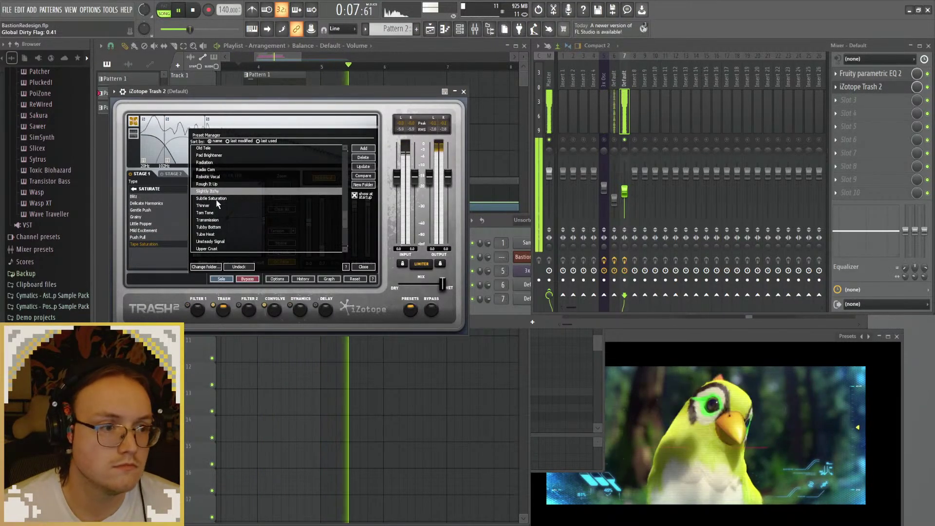
click(217, 199)
click(214, 206)
click(212, 213)
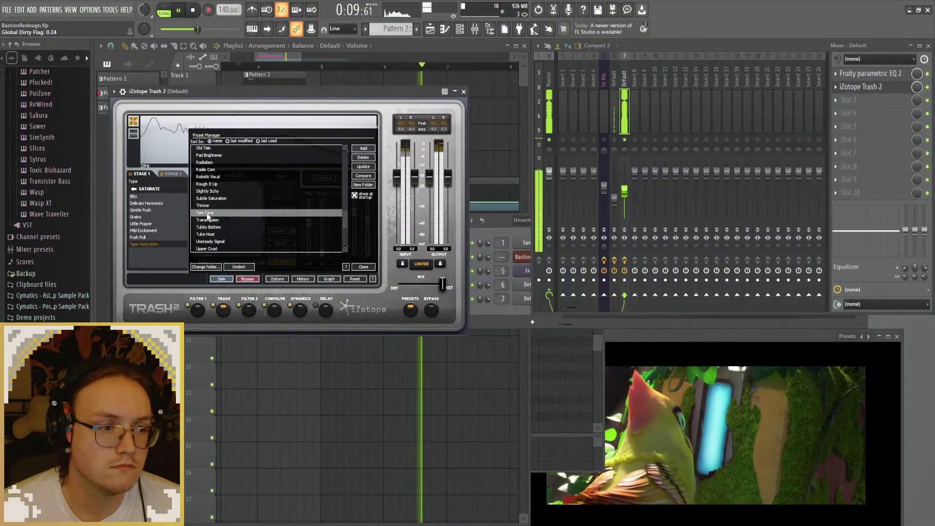
click(210, 220)
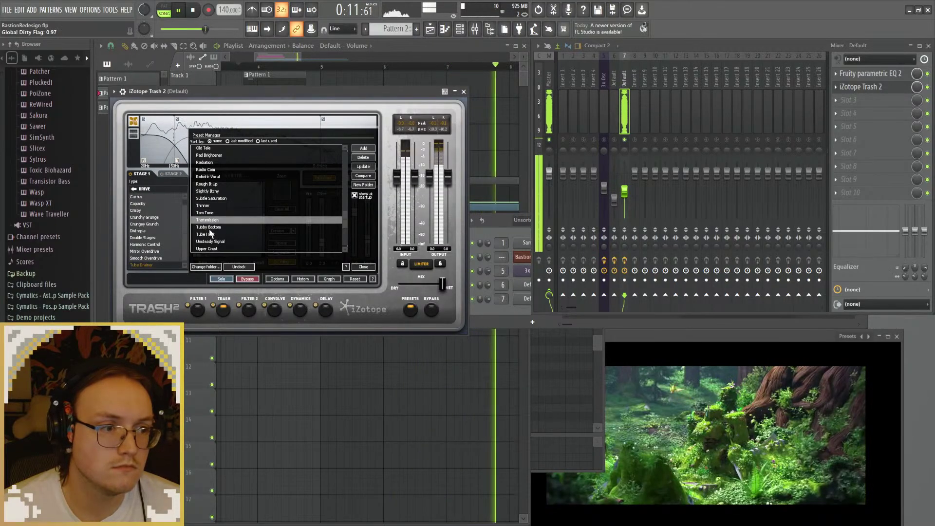
click(210, 227)
scroll(209, 215, down, 1)
click(208, 220)
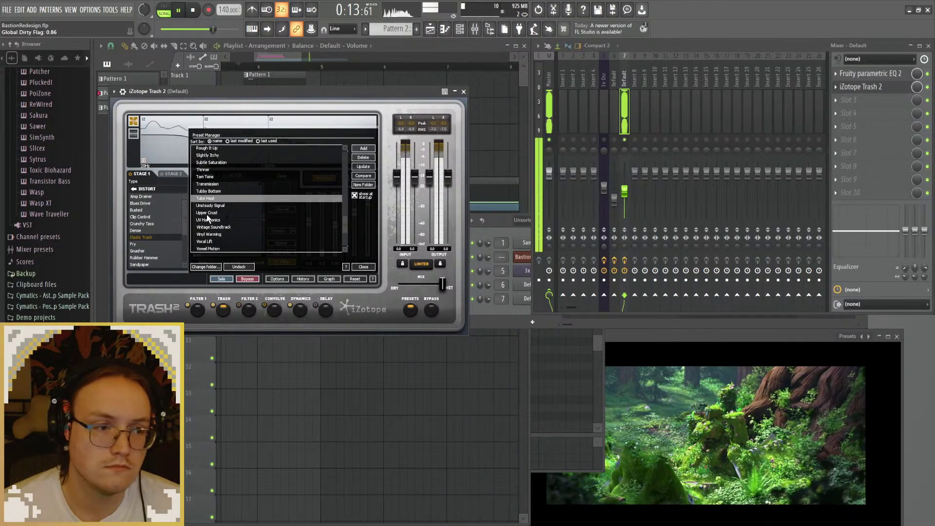
Step: Compare the Trash 2 presets from Upper Crust through Vintage Soundtrack and Vowel Motion to Wide Electronics
scroll(212, 209, down, 1)
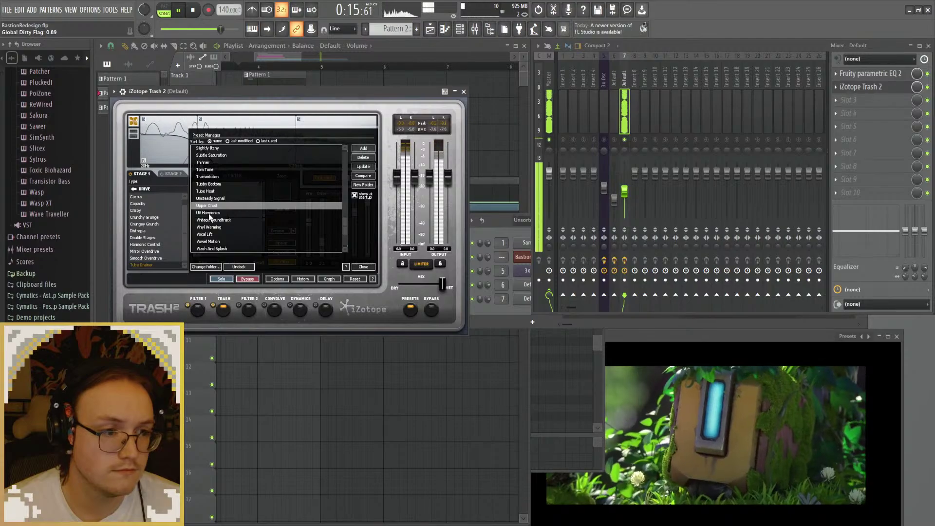
click(210, 220)
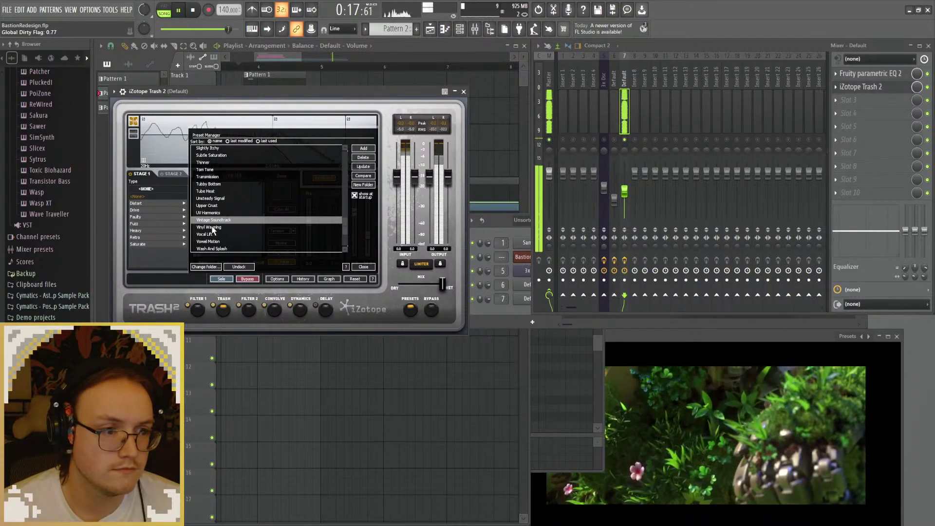
click(212, 234)
scroll(211, 227, down, 1)
click(210, 220)
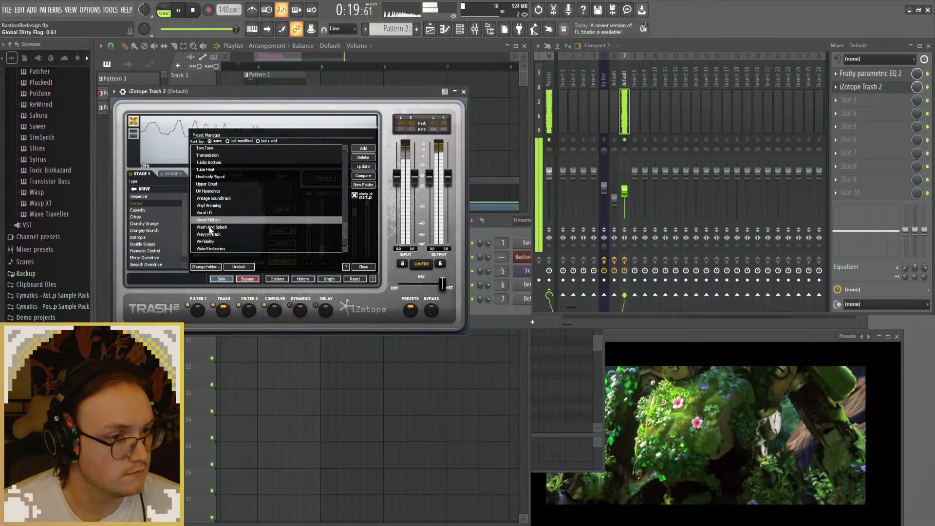
click(211, 227)
scroll(211, 222, down, 1)
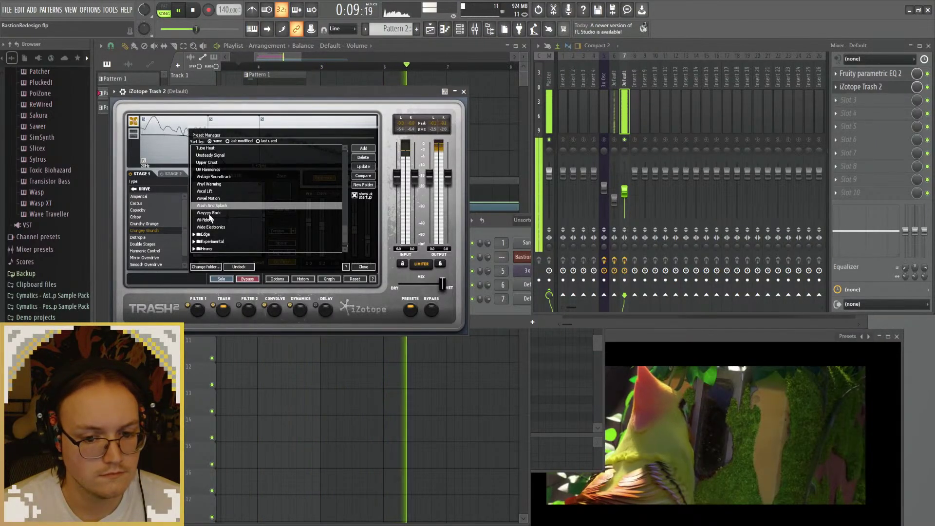
click(210, 213)
scroll(210, 217, down, 1)
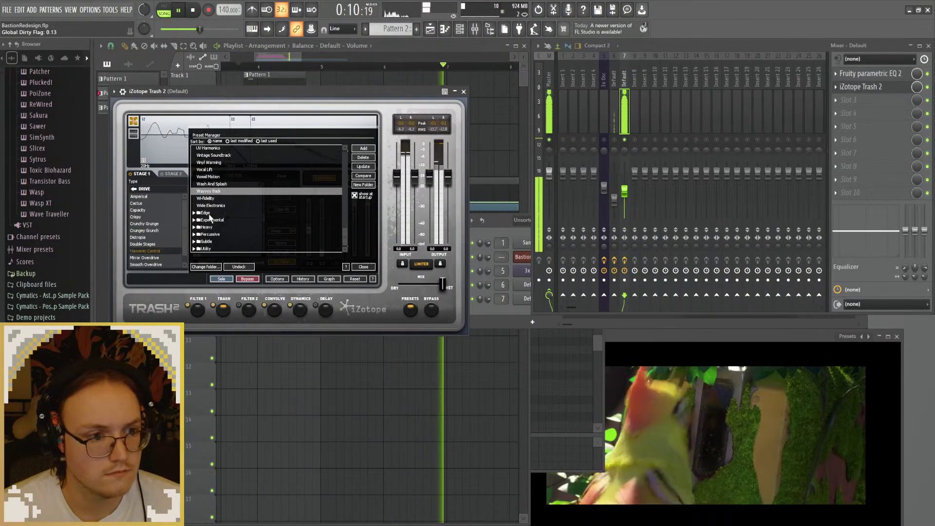
click(210, 199)
click(212, 206)
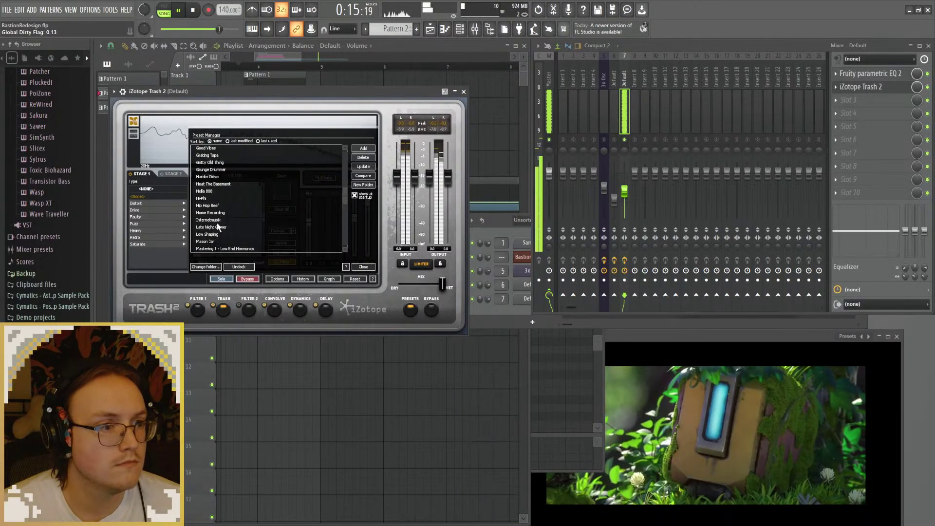
Step: Return to the earlier Trash 2 presets, load Drum Machine and close the plugin window
click(210, 197)
scroll(229, 218, up, 4)
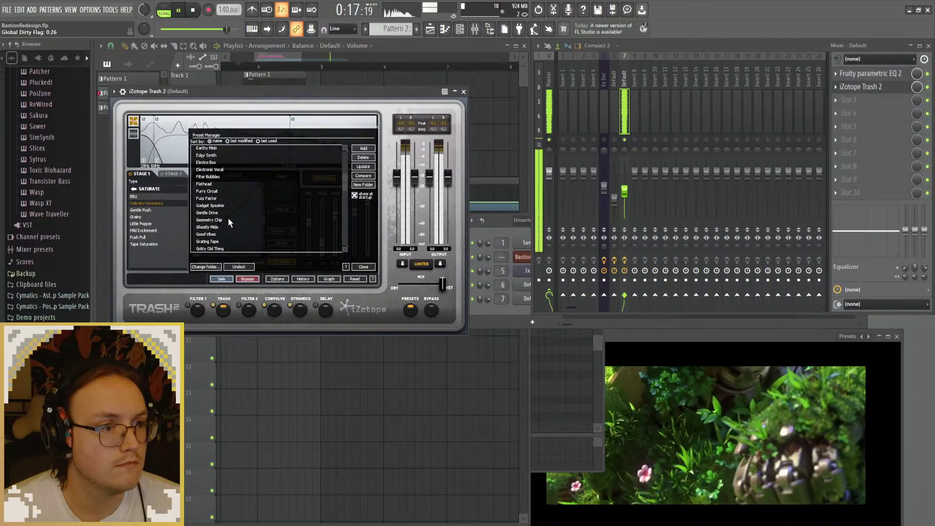
click(208, 199)
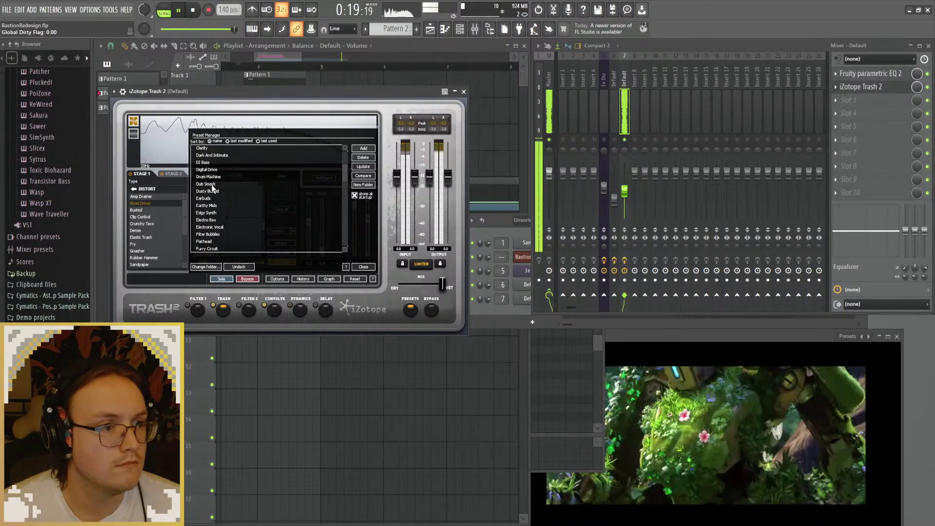
click(211, 181)
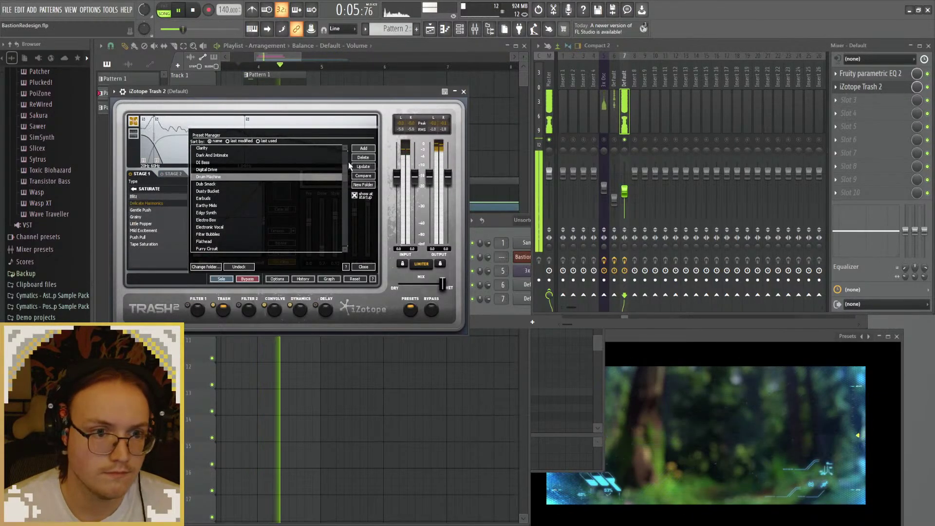
click(463, 91)
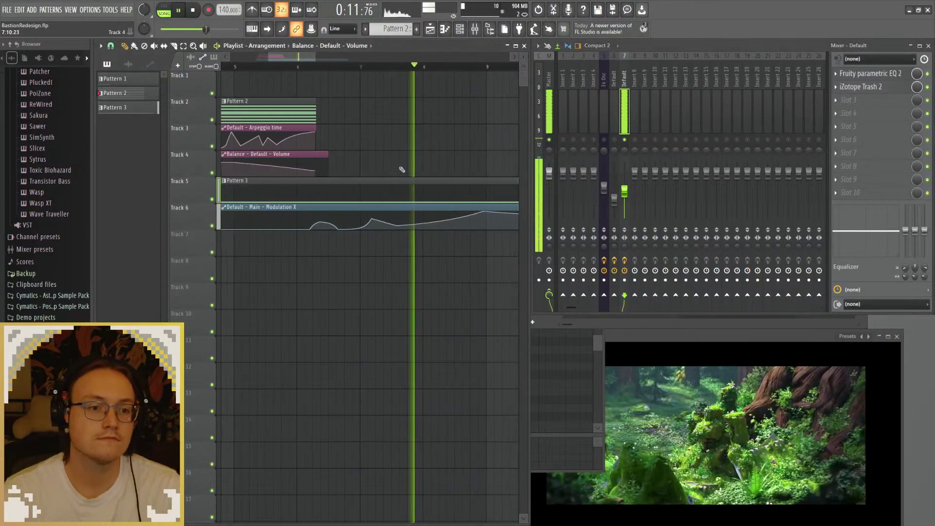
Step: Play back several sections of the arrangement to check the distorted synth against the video, and stop playback
click(339, 66)
drag(446, 156, 422, 157)
click(286, 65)
drag(313, 93, 414, 125)
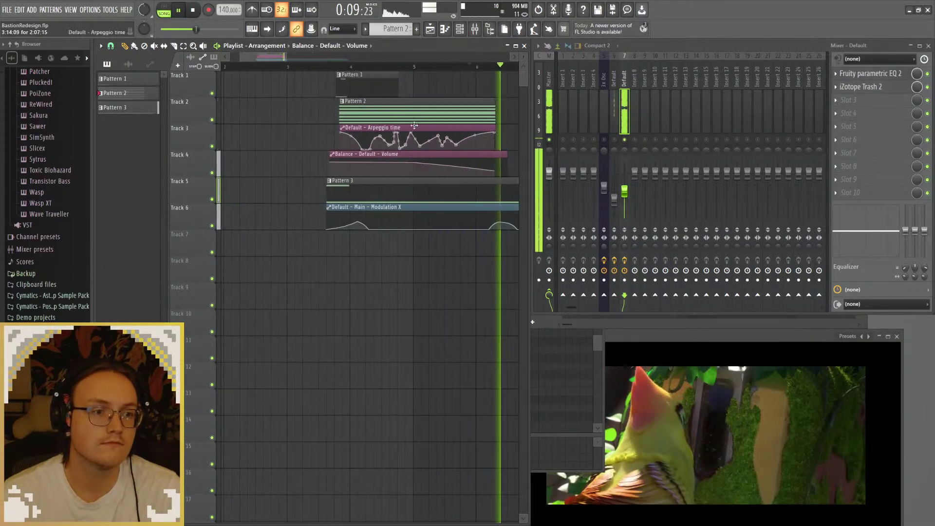
click(335, 66)
drag(487, 153, 387, 159)
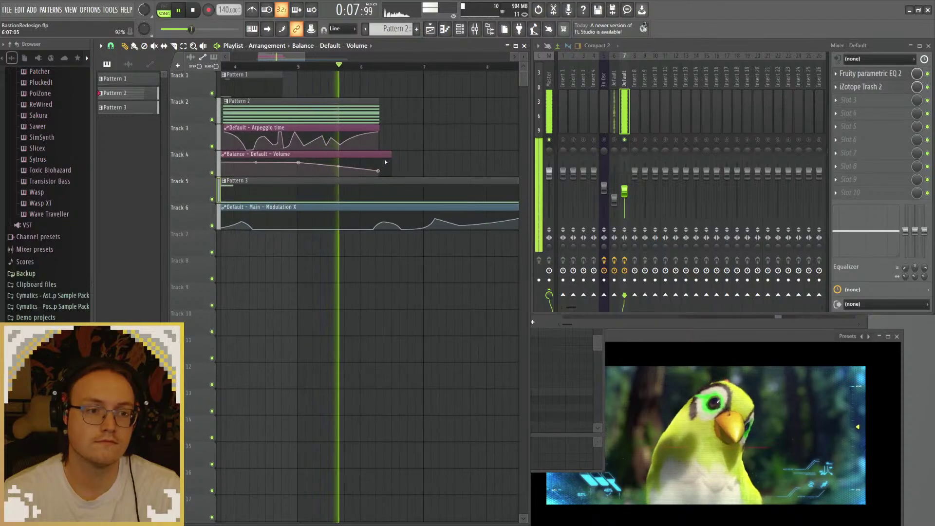
key(space)
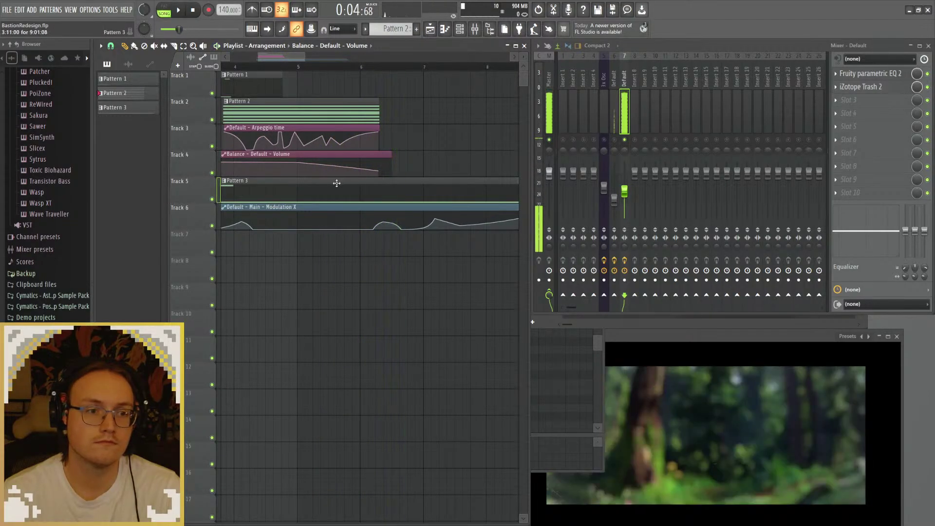
Step: Open Pattern 3 in the piano roll and add a C#1 slide note above the long low note, starting in bar 3
double_click(337, 183)
key(space)
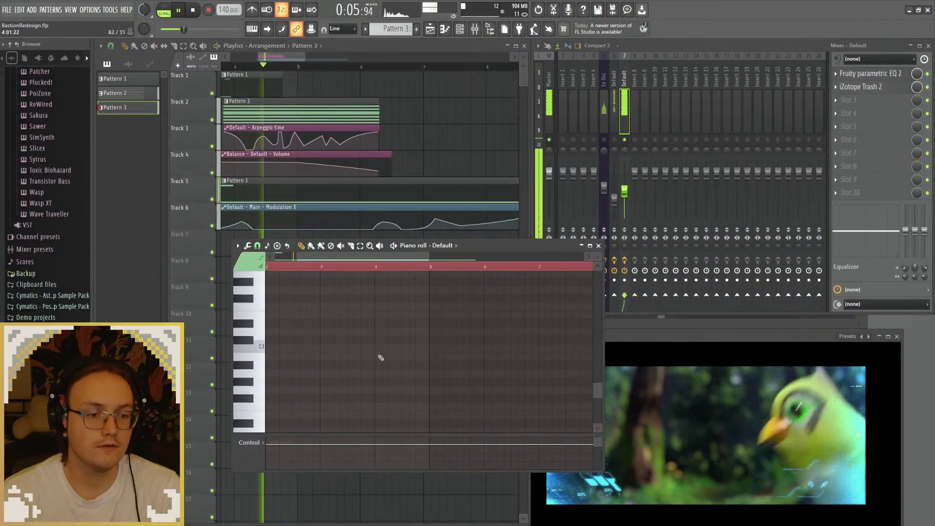
scroll(375, 360, down, 6)
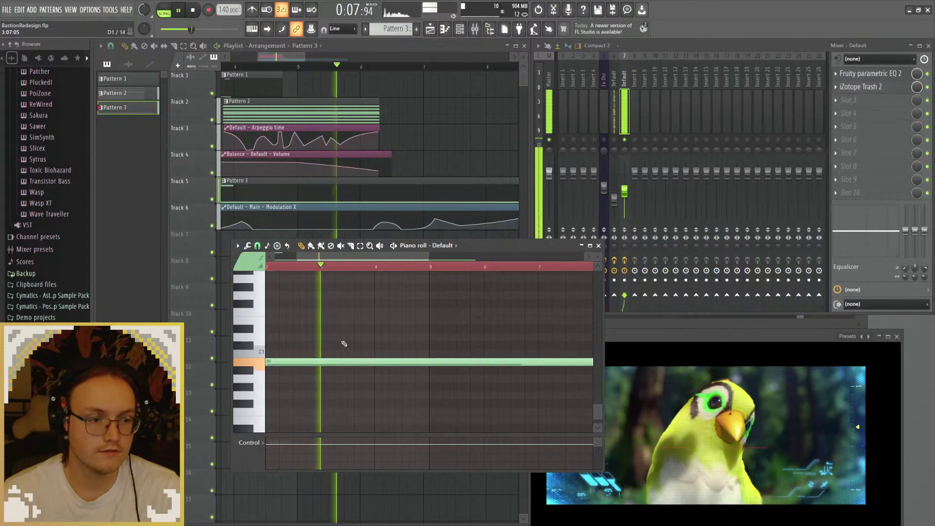
key(space)
scroll(369, 303, up, 1)
scroll(407, 334, up, 1)
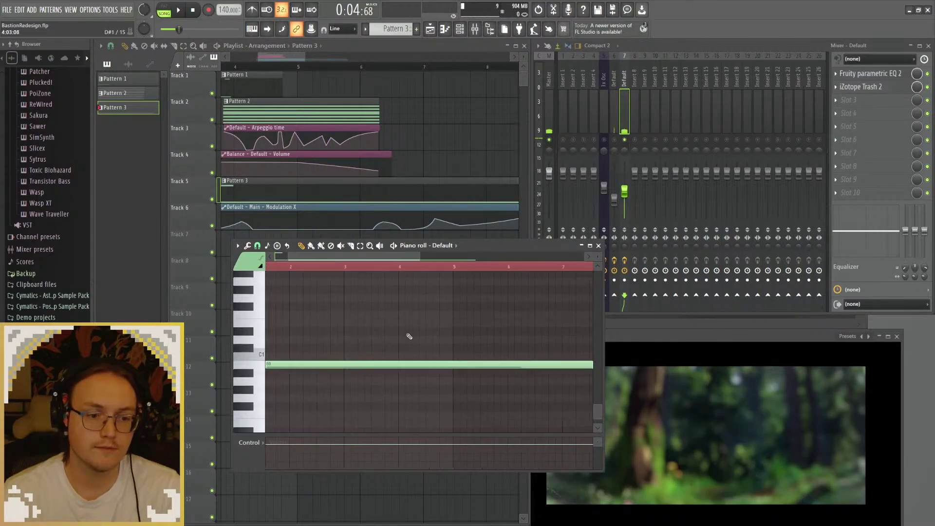
click(427, 357)
drag(460, 360, 432, 377)
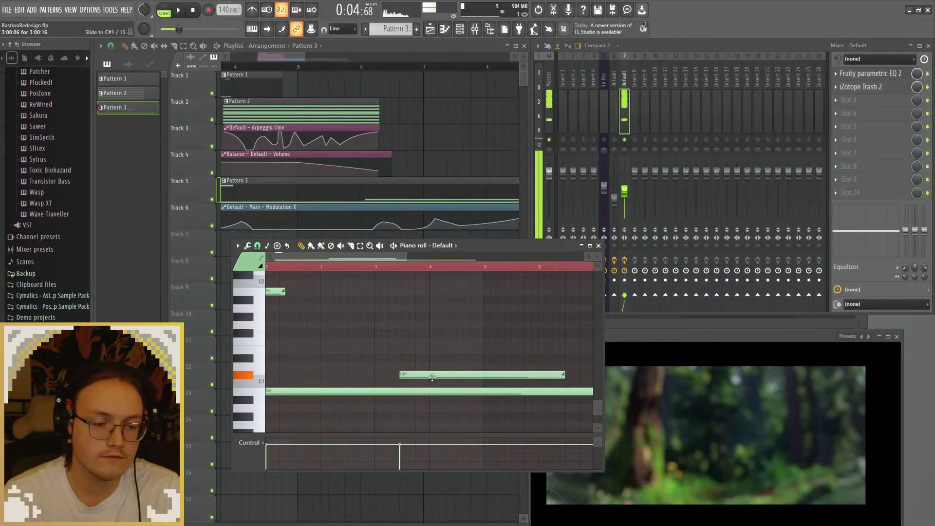
Step: Move the C#1 slide note back to start in bar 2 and shorten it to about one and a half bars, checking against playback
key(space)
drag(564, 375, 431, 376)
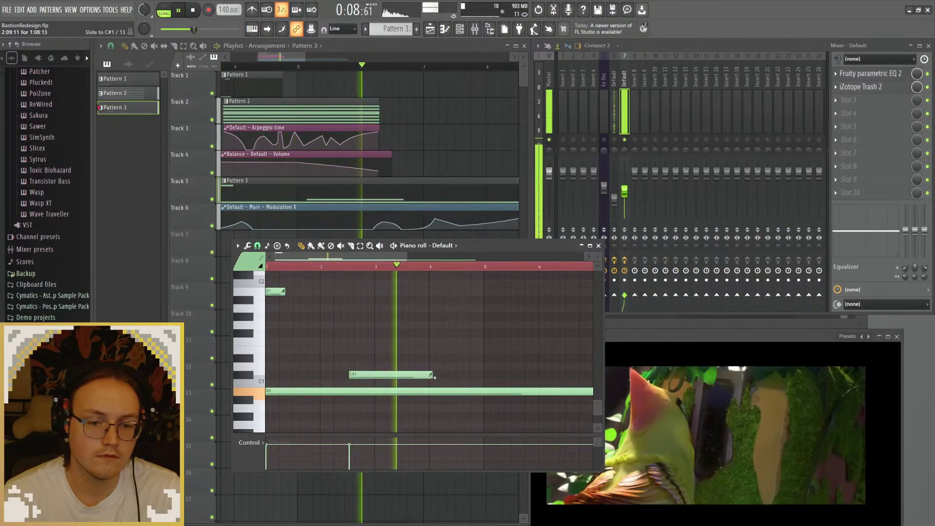
key(space)
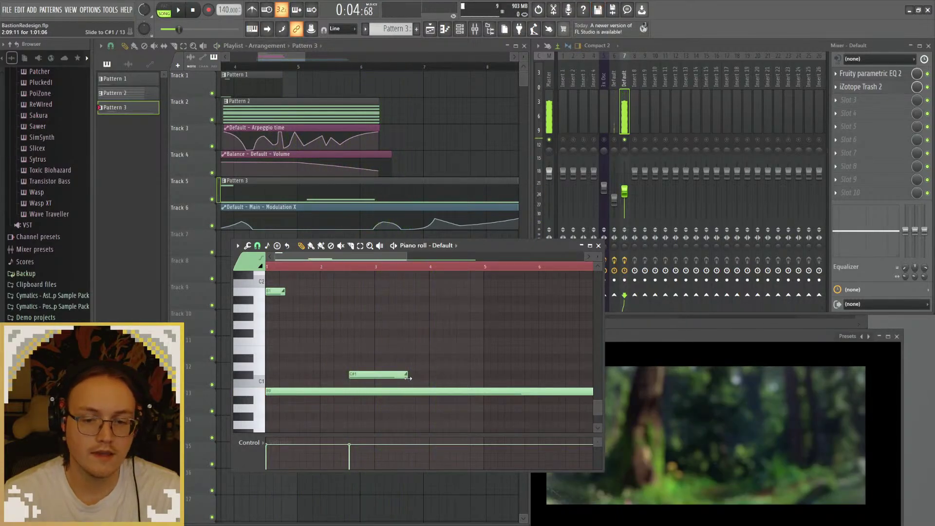
key(space)
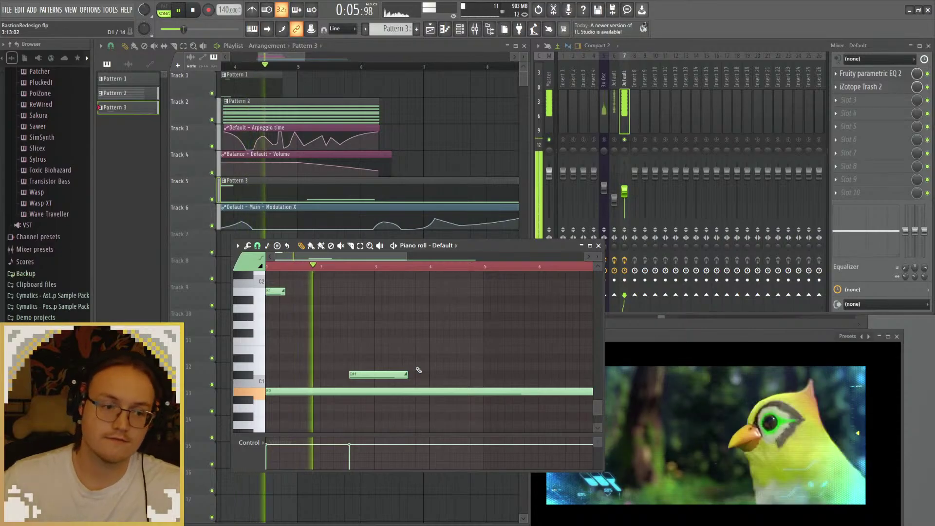
key(space)
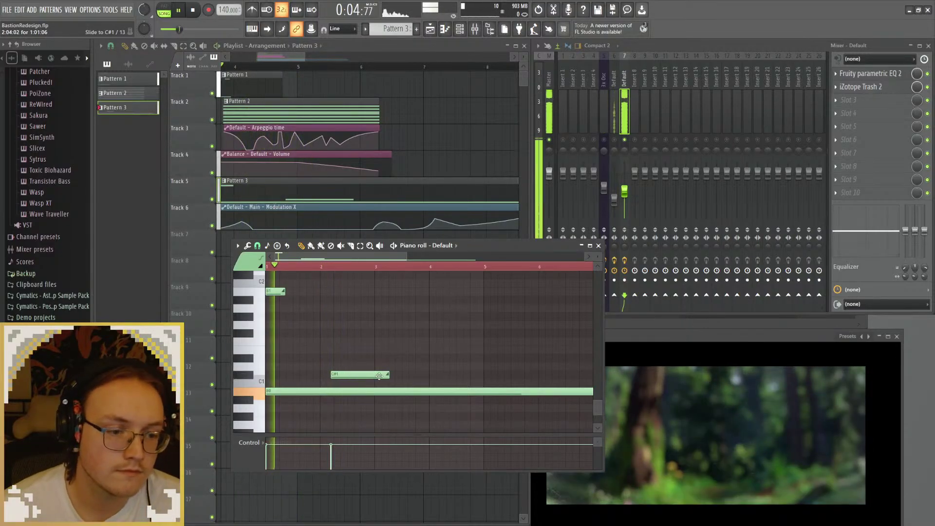
mouse_move(388, 375)
mouse_down()
mouse_move(413, 377)
mouse_move(387, 375)
mouse_up()
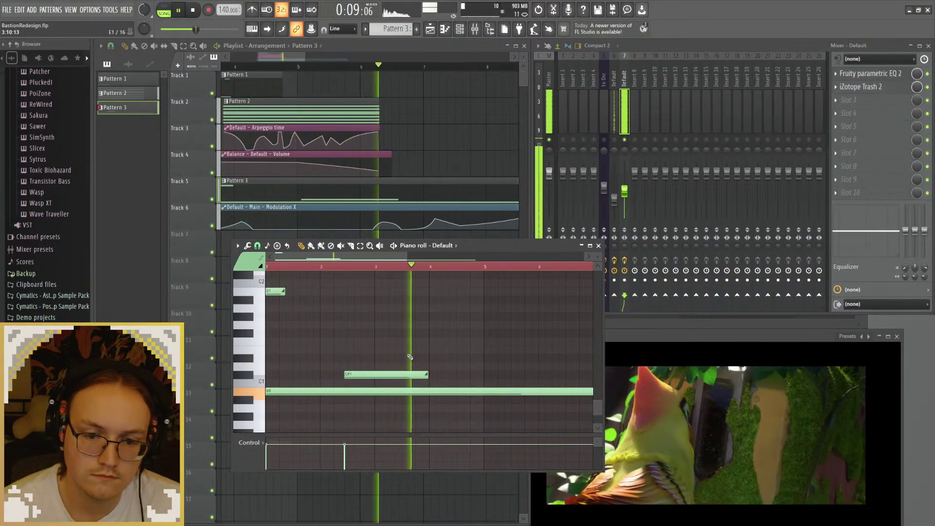
Step: Trim the C#1 slide note, add a short D#1 slide note right after it late in bar 3, and play that passage
key(space)
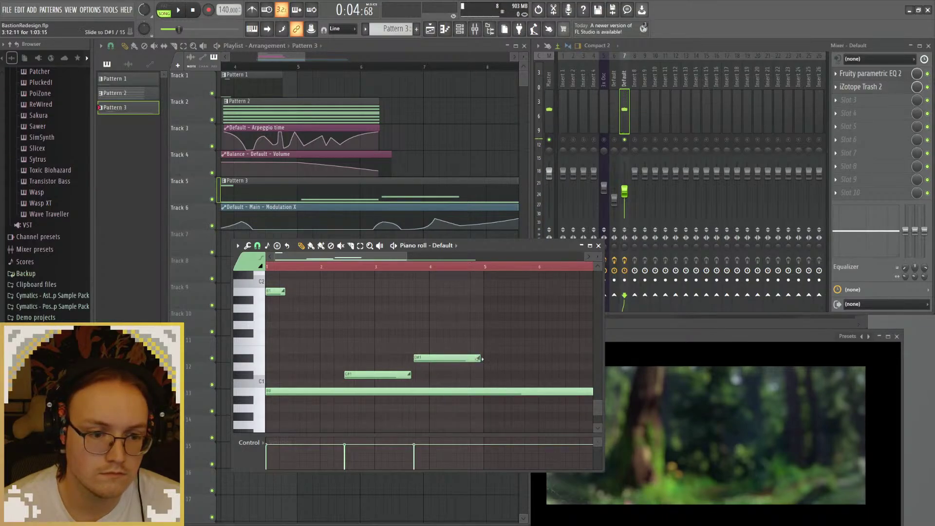
click(397, 267)
key(space)
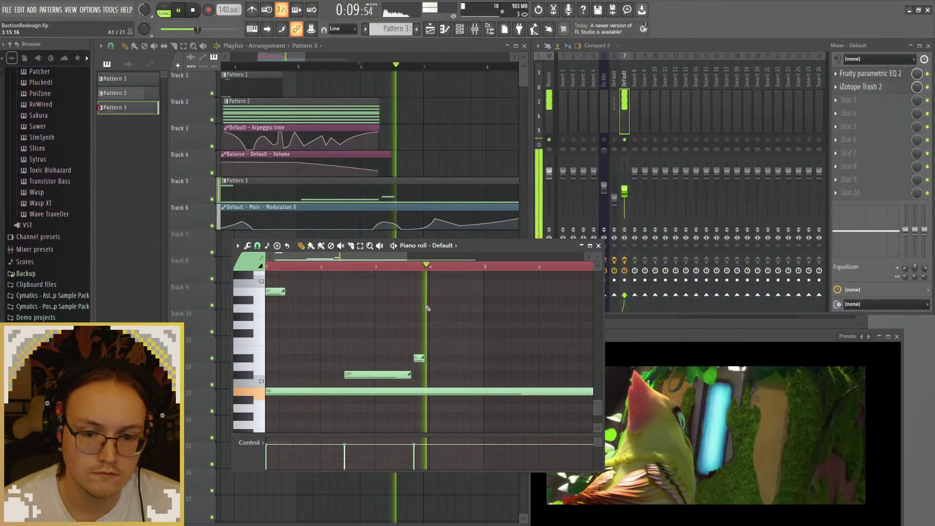
key(space)
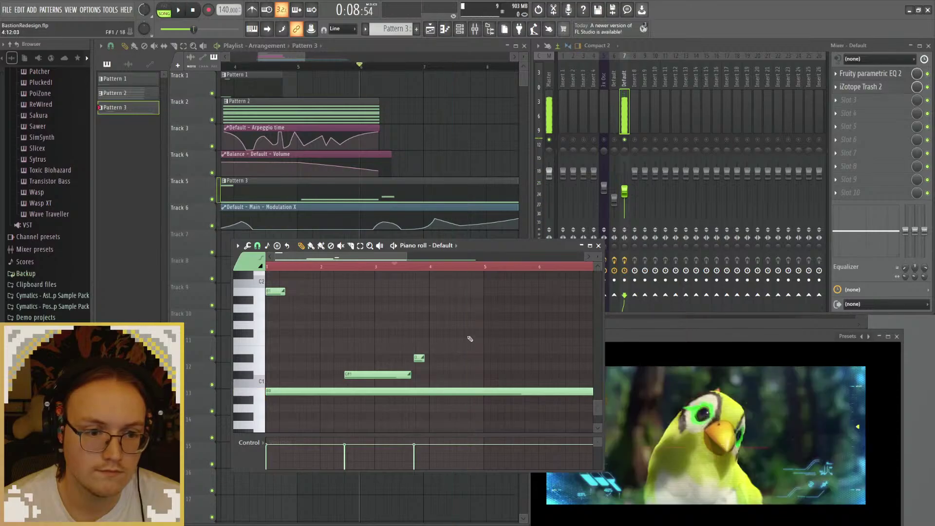
Step: Add slide notes of about one bar in Pattern 3, F#1 from mid bar 4 and B1 in bar 7, and close the piano roll
key(space)
drag(471, 293, 543, 291)
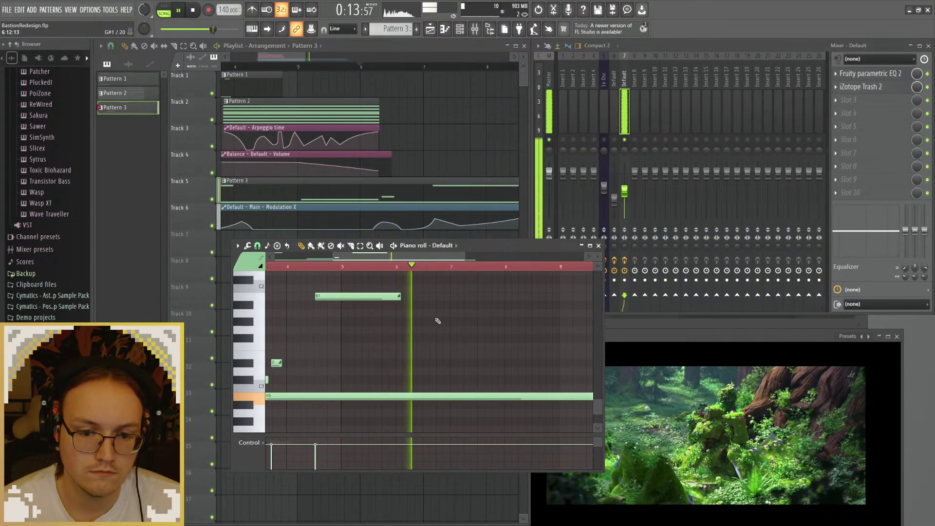
key(space)
drag(399, 296, 367, 297)
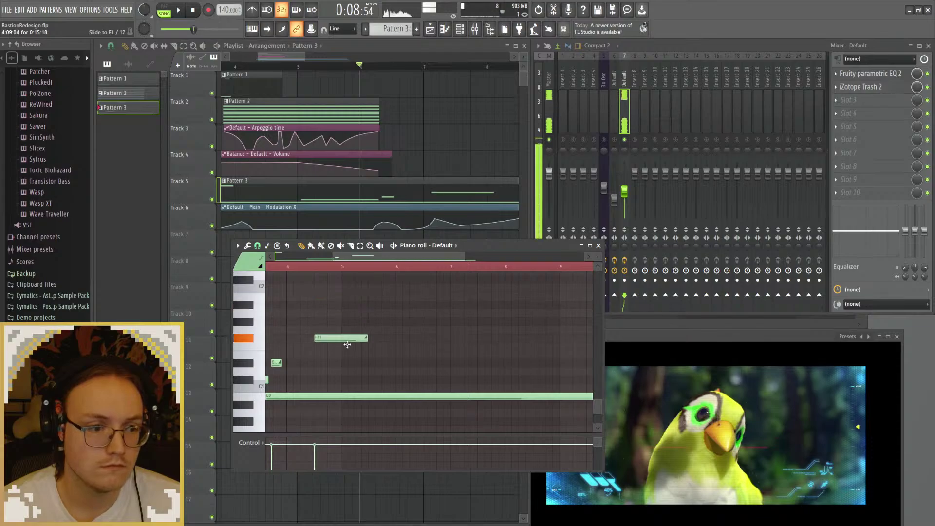
key(space)
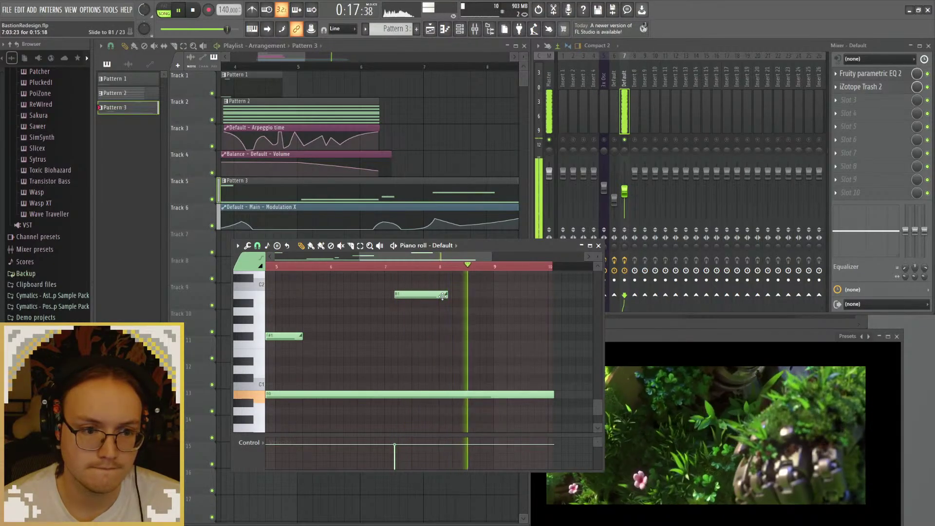
click(599, 245)
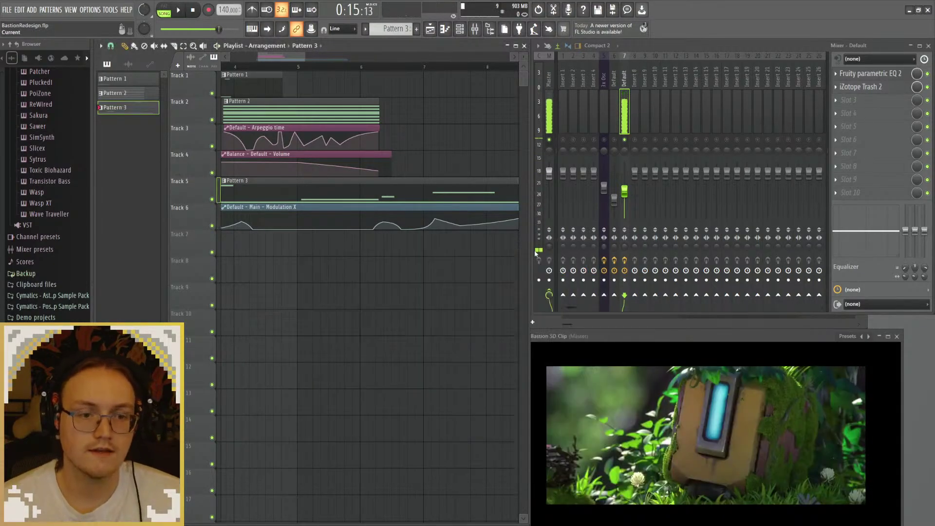
Step: Play the arrangement from around bars 6 and 7 several times to check the slide notes and modulation against the video
scroll(435, 254, down, 3)
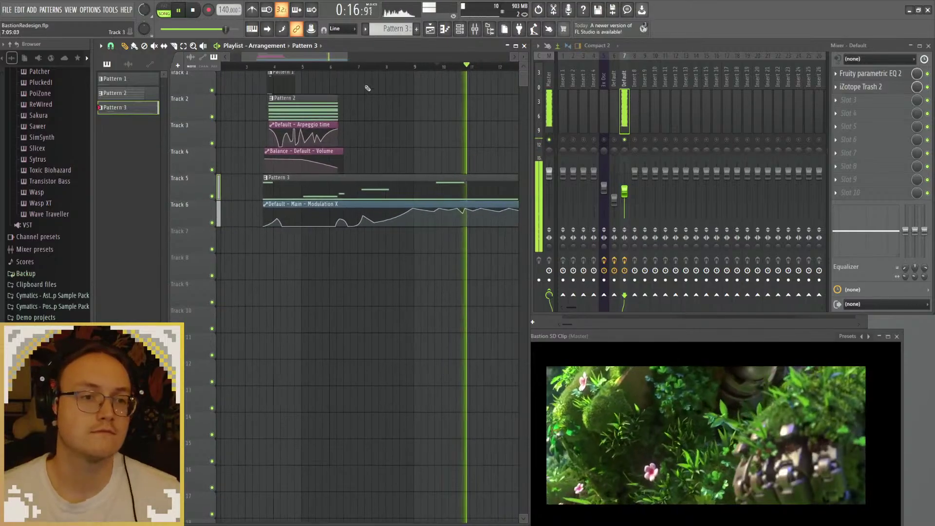
click(319, 67)
scroll(372, 146, up, 2)
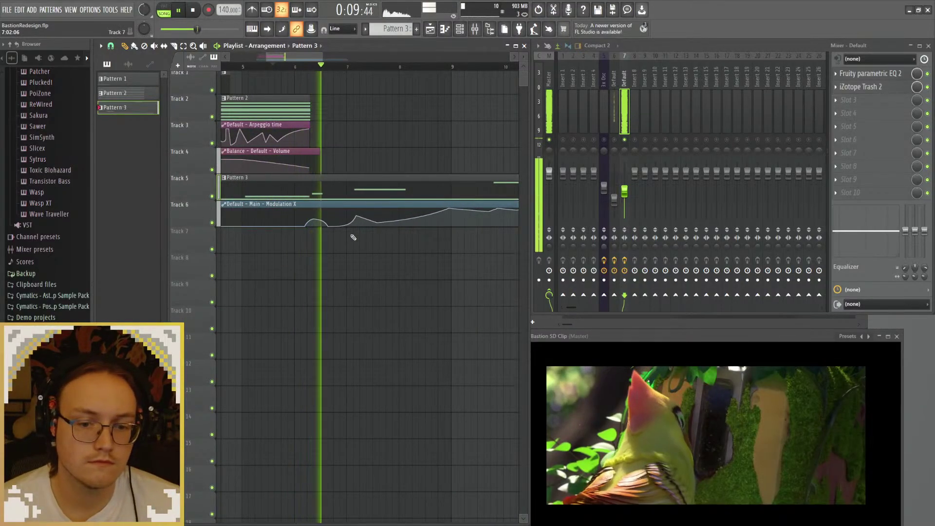
scroll(360, 242, right, 1)
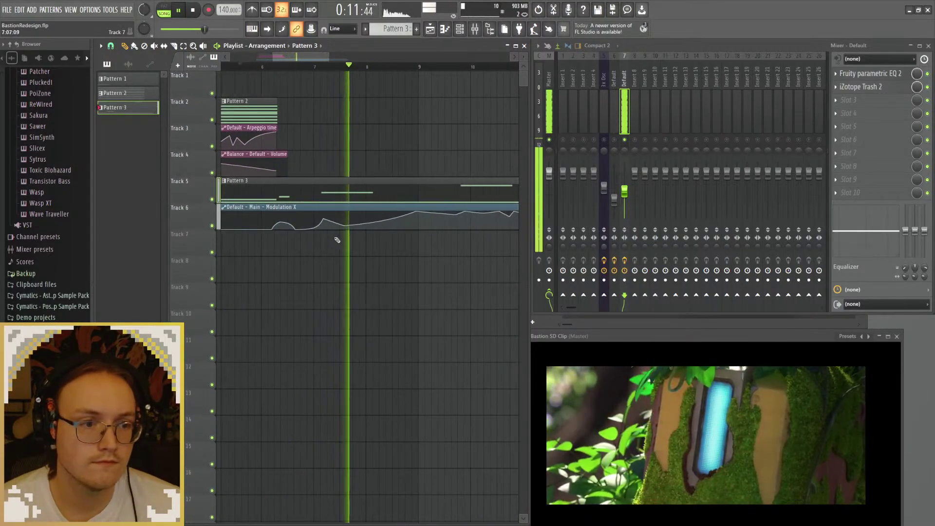
key(space)
key(space)
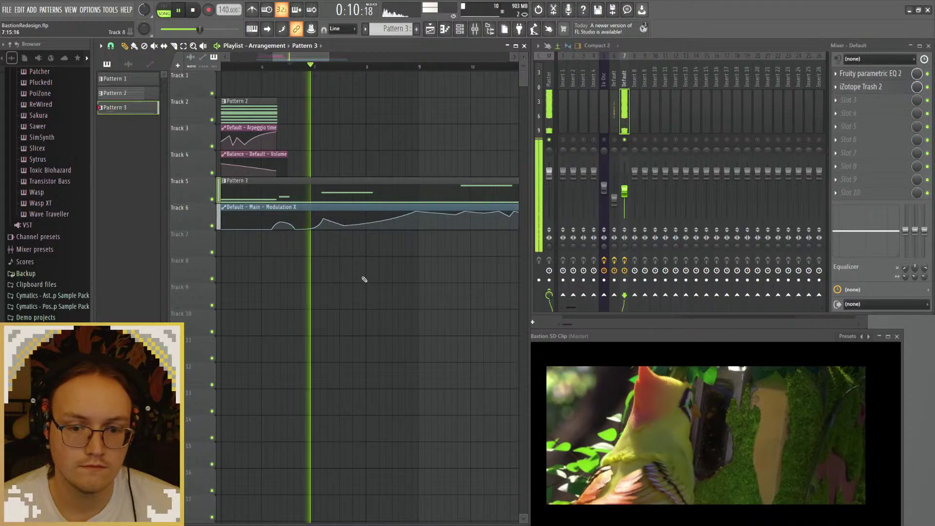
scroll(383, 264, right, 2)
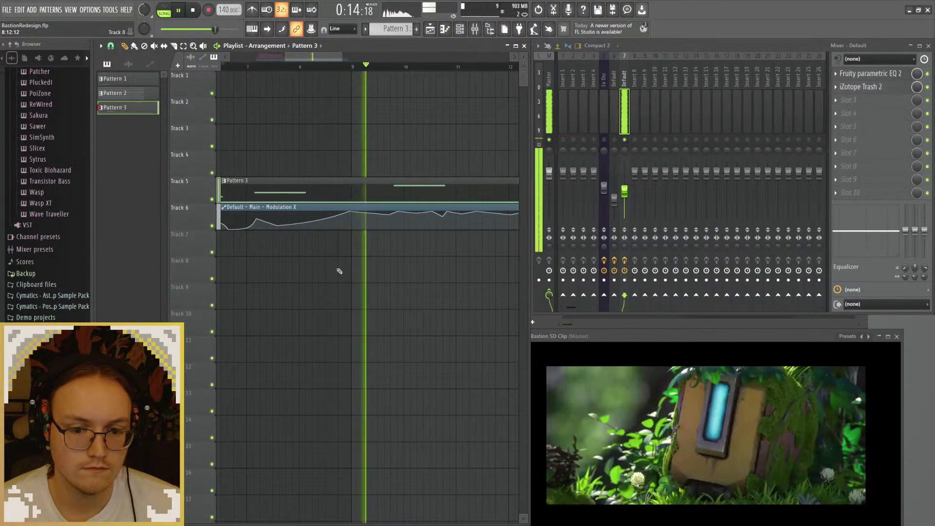
key(space)
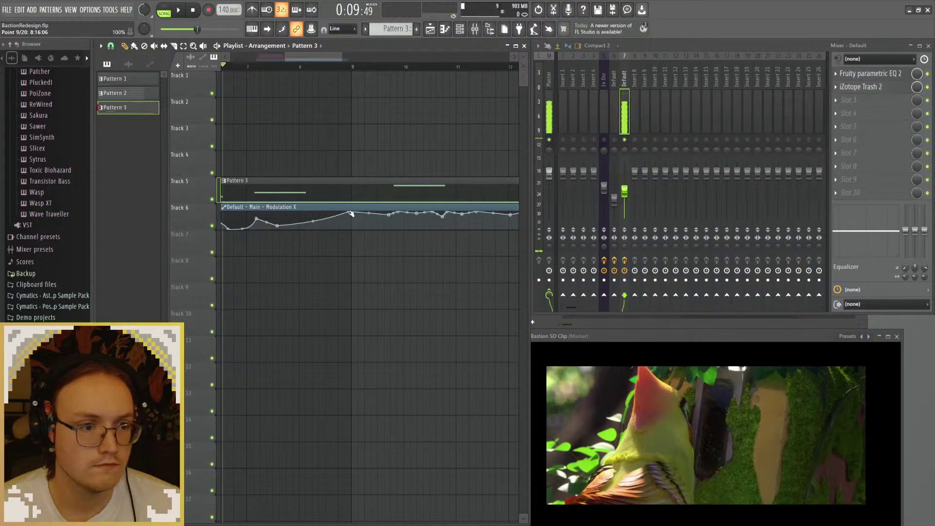
Step: Lower the Modulation X automation on Track 6 through bars 8 and 9, with a steep rise just before bar 10, and play it
click(350, 225)
key(space)
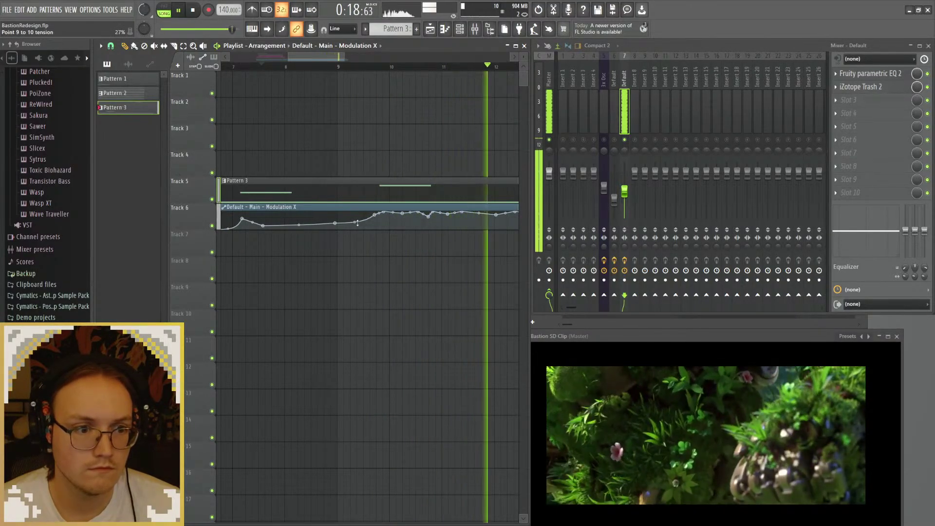
key(space)
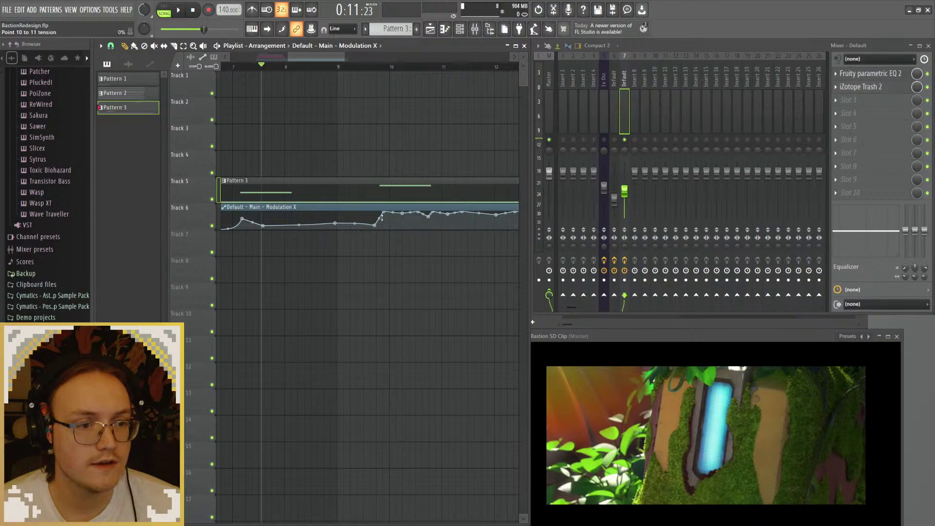
key(space)
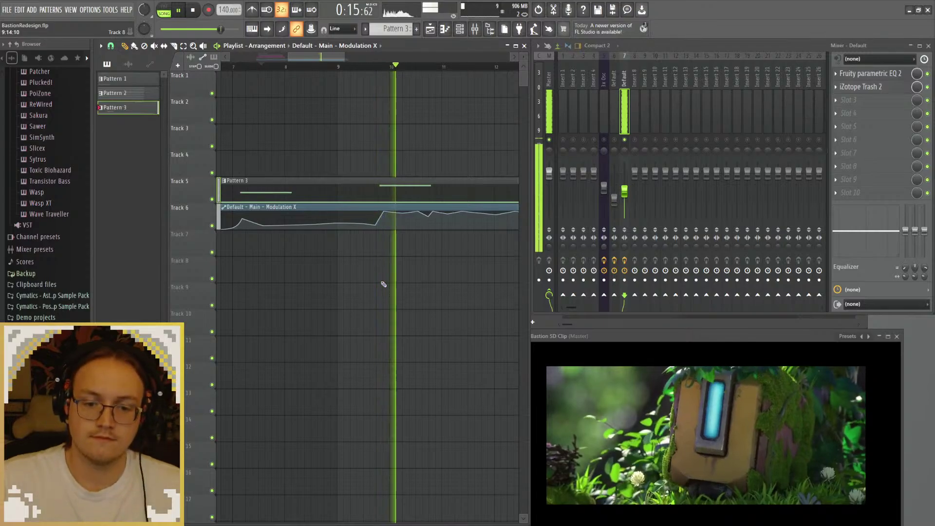
key(space)
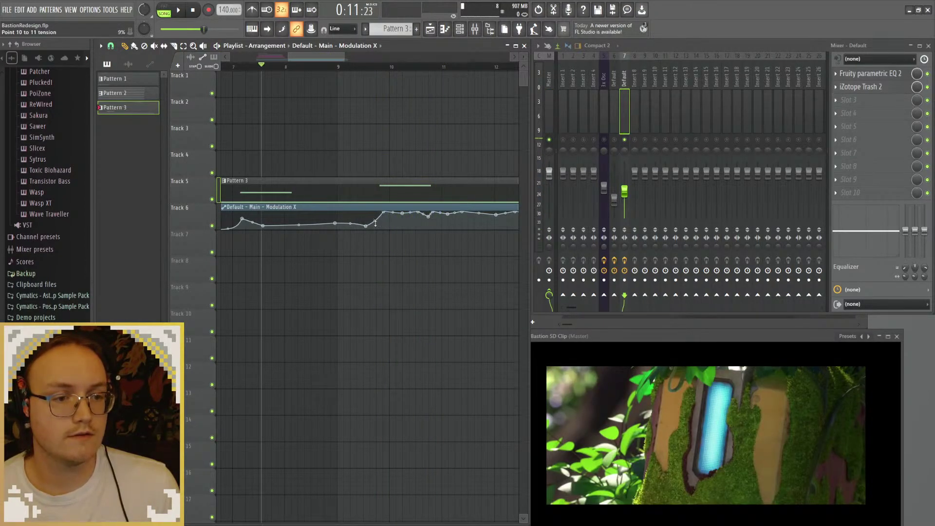
key(space)
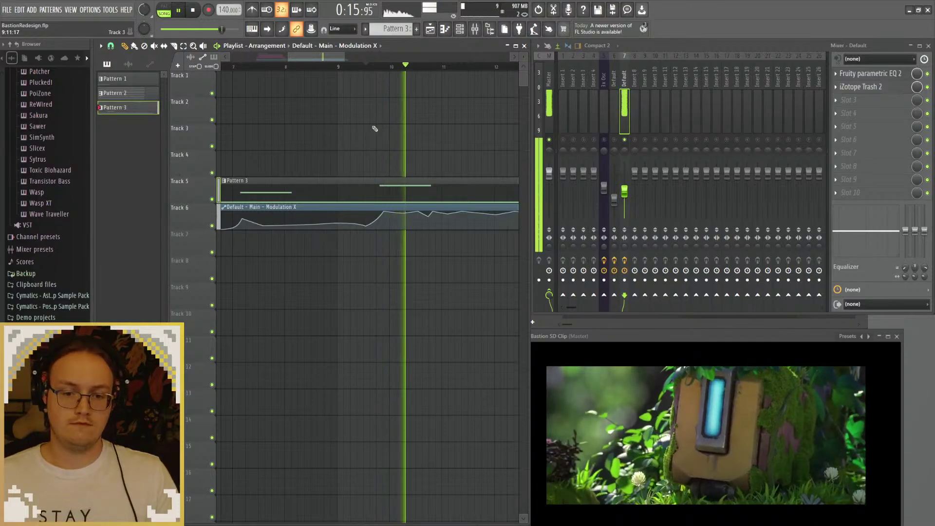
Step: Play the whole layered arrangement from the start of Pattern 2 against the video and stop playback
scroll(341, 248, down, 5)
key(space)
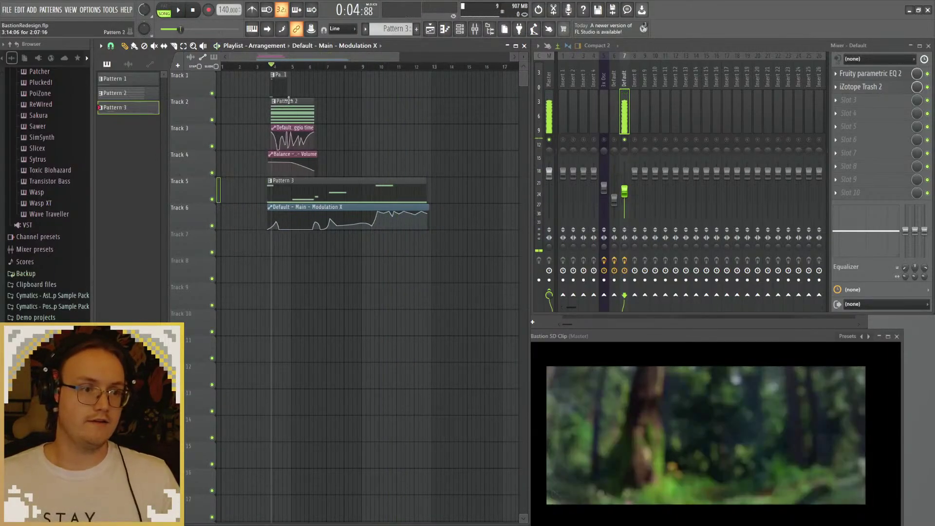
key(space)
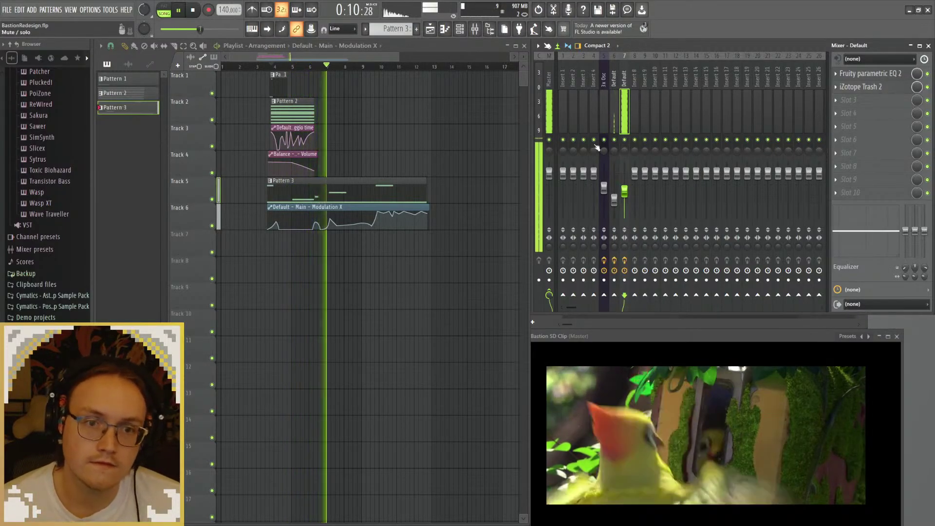
key(space)
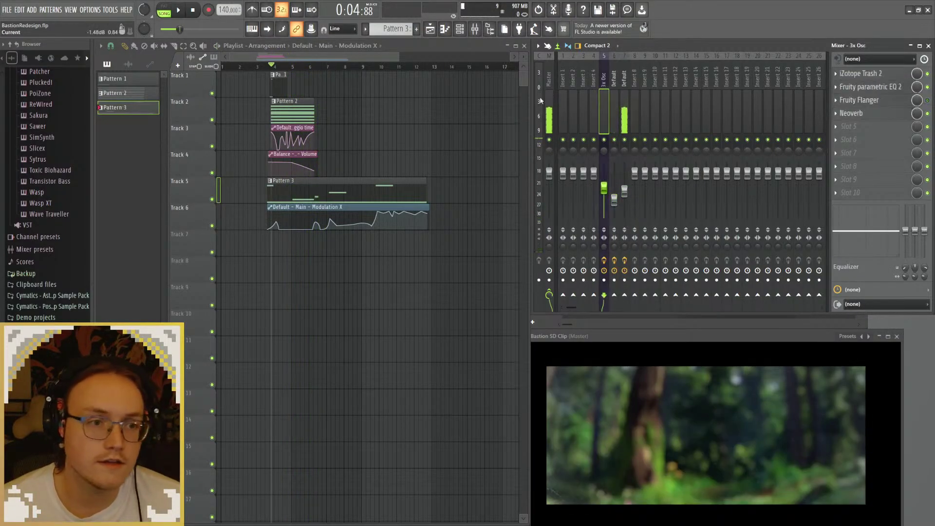
Step: Solo the Default synth on mixer insert 6 and play it from the start of Pattern 2
click(615, 83)
key(space)
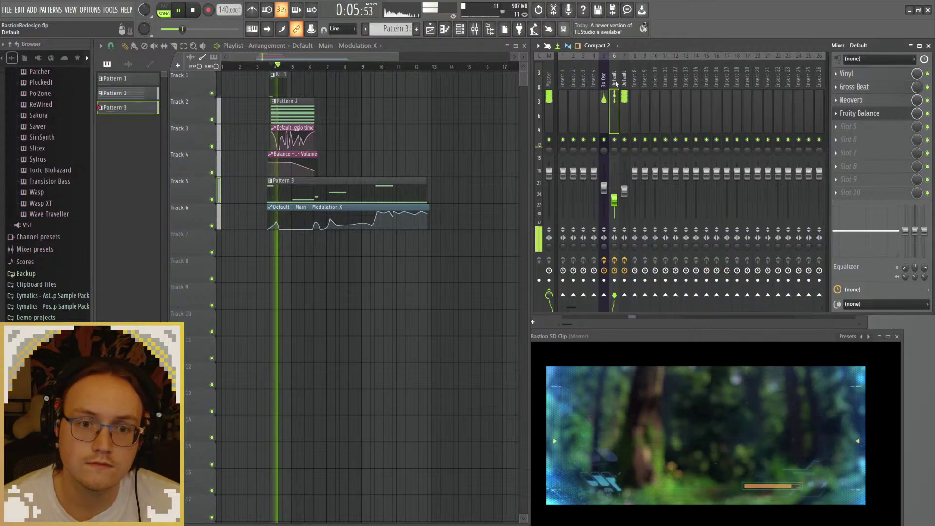
key(space)
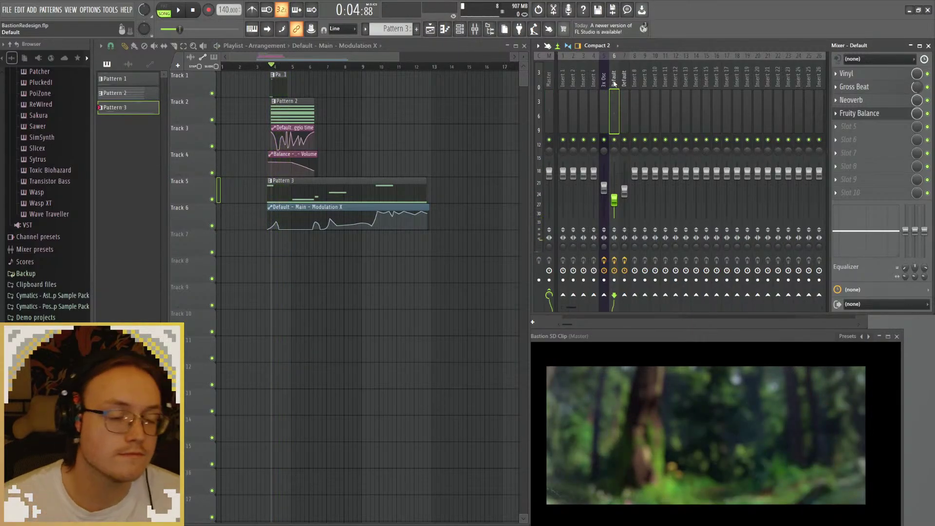
key(space)
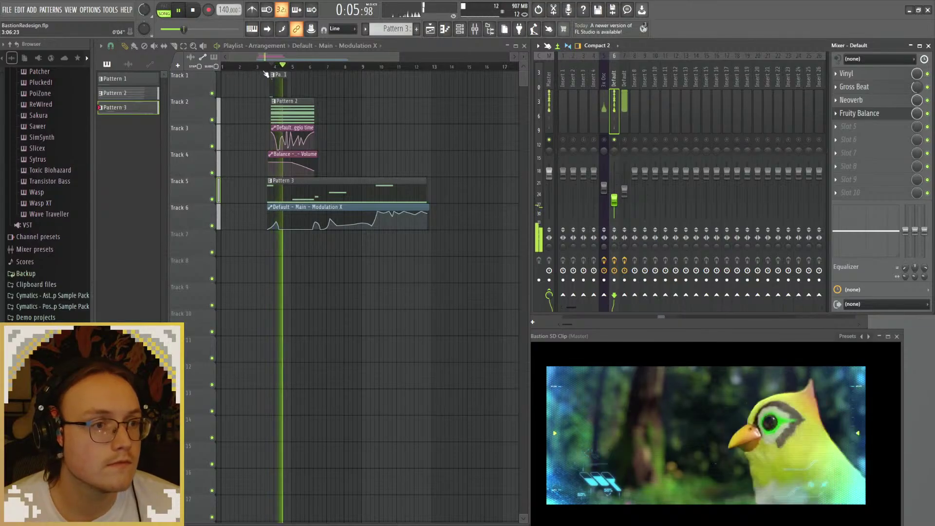
Step: Stop playback and select the playlist time range spanning the Pattern 2 clip, up to early bar 6
scroll(275, 68, up, 4)
key(space)
scroll(288, 69, up, 2)
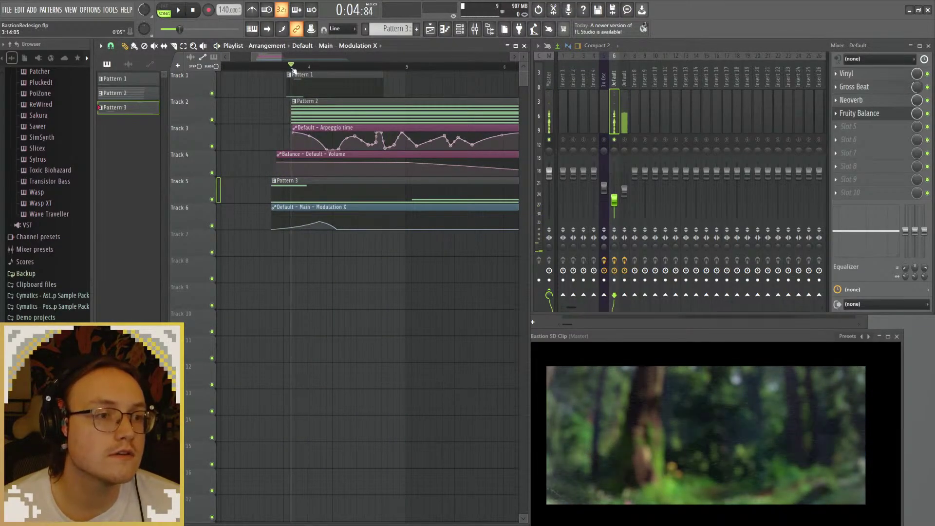
drag(291, 71, 394, 69)
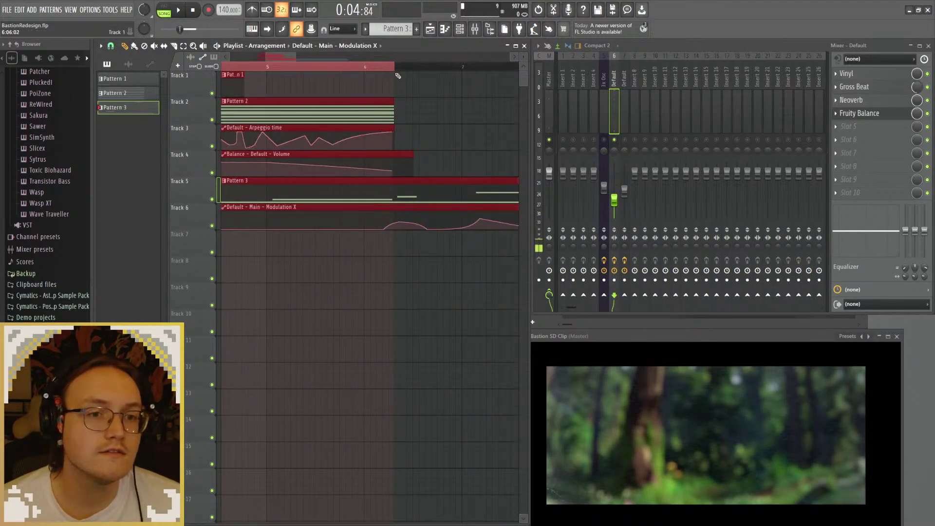
Step: Load Edison in the second effect slot of the Master track, set to record on input, and return to the playlist
click(549, 76)
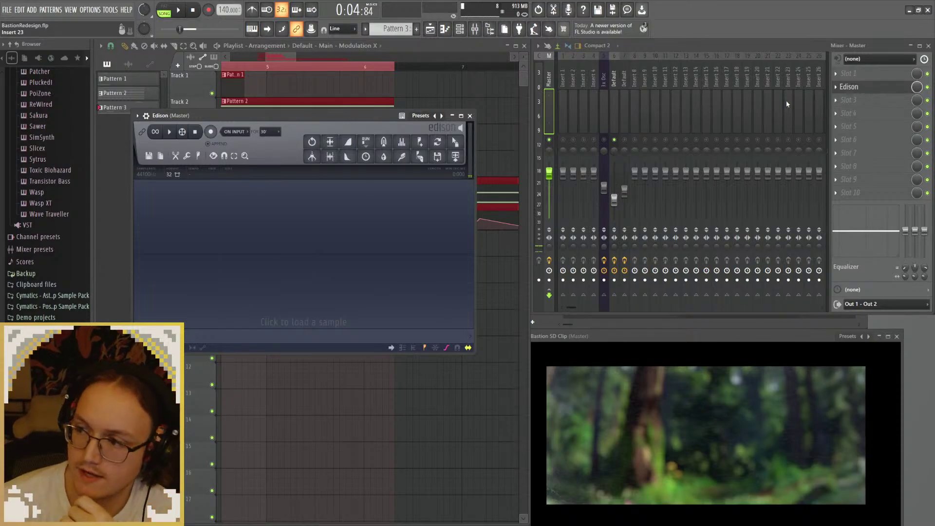
drag(343, 119, 385, 131)
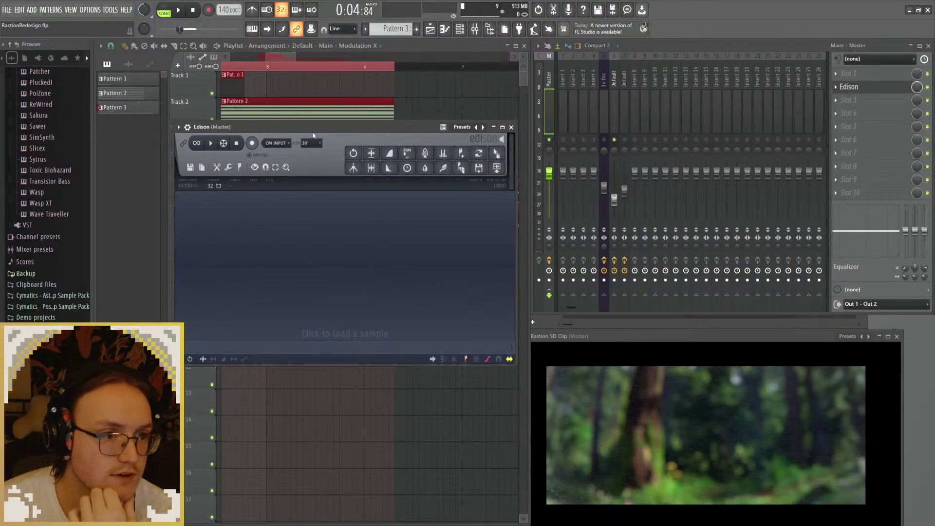
drag(313, 135, 246, 133)
click(273, 61)
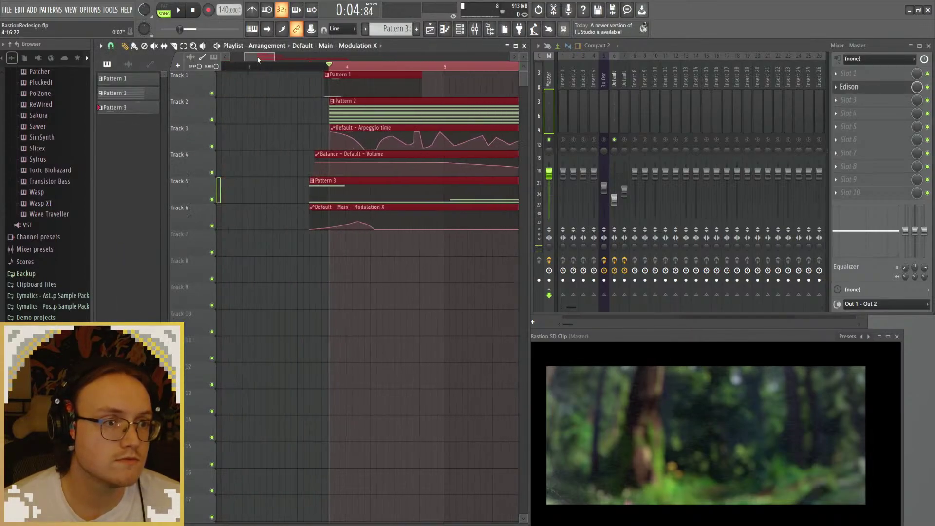
Step: Record several looped passes of the soloed synth into Edison by playing the selected range, and stop playback
key(space)
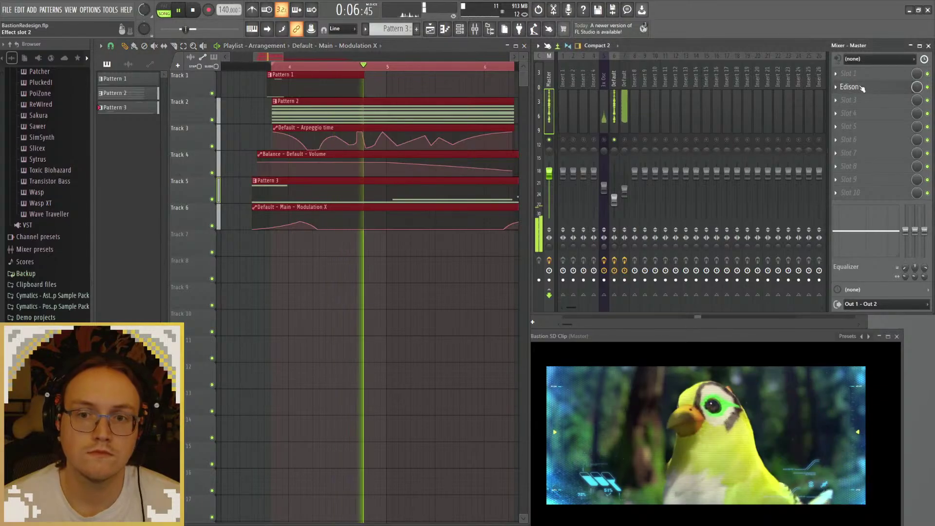
click(850, 86)
drag(344, 142, 369, 149)
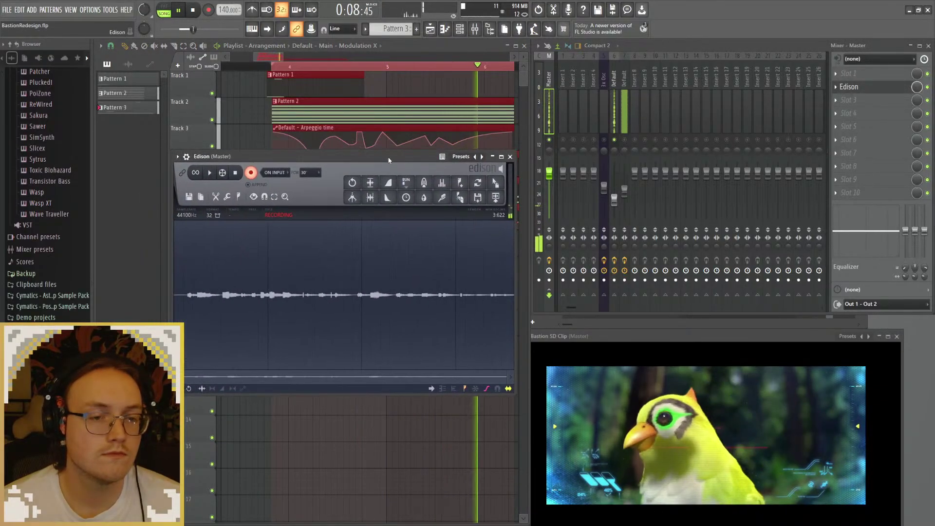
drag(271, 58, 270, 59)
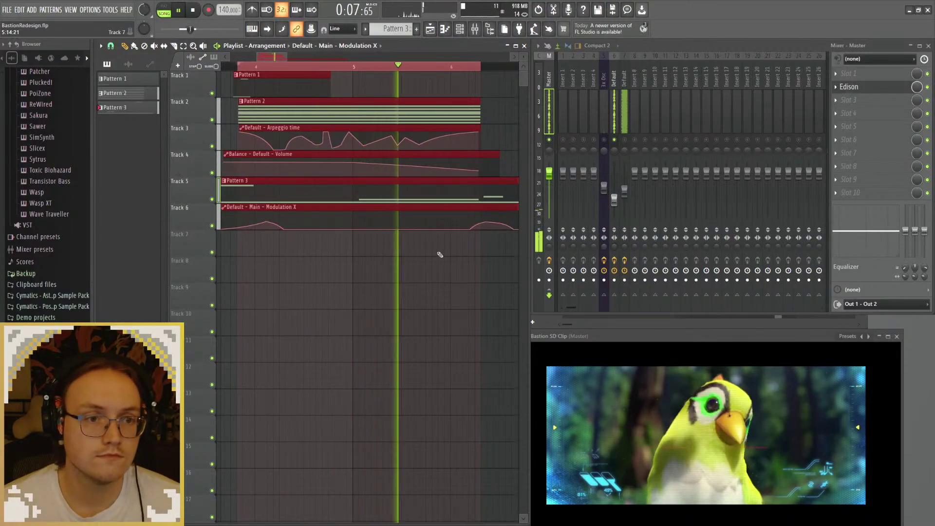
key(space)
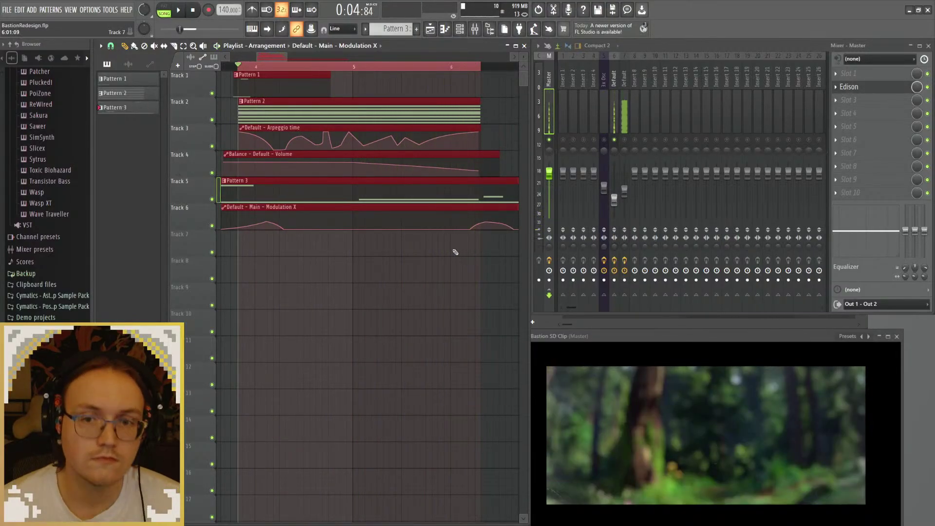
Step: Stop the Edison recording, select all of it, place it on Track 7 from the start of Pattern 2, and close Edison
click(849, 87)
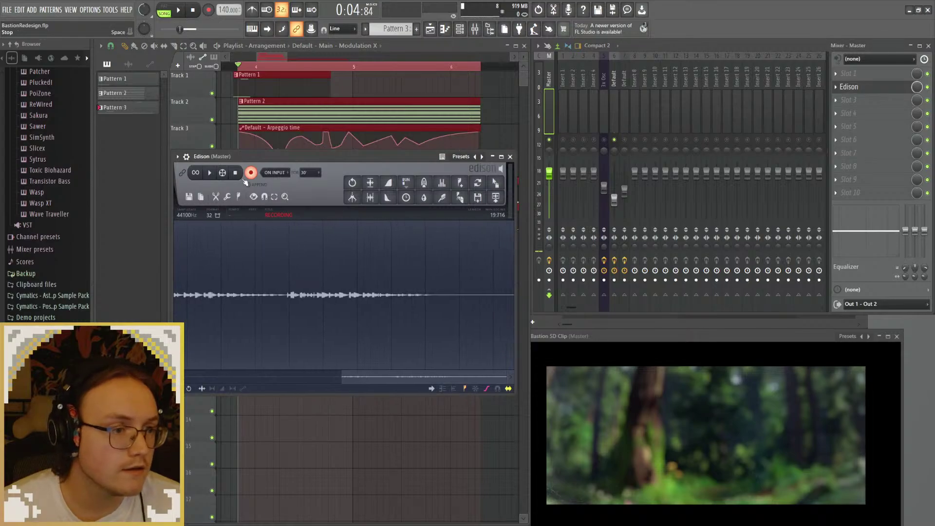
double_click(326, 310)
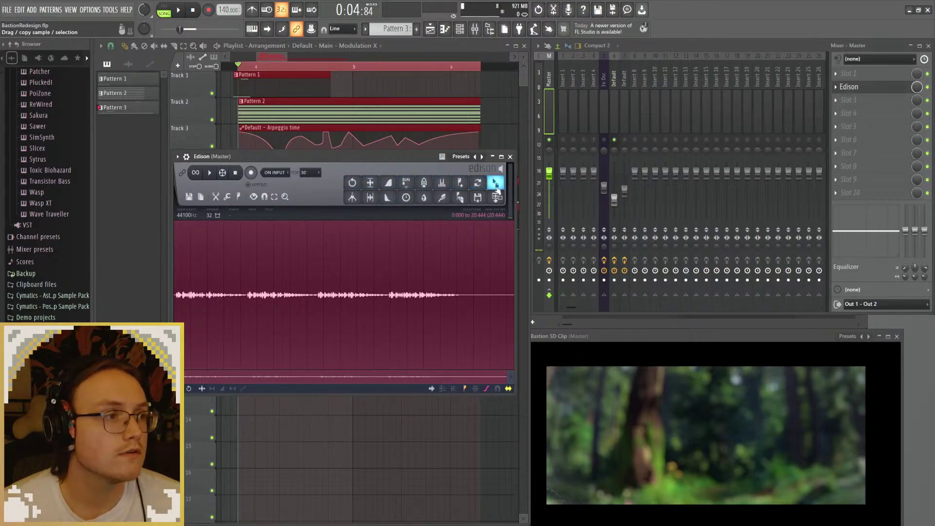
drag(496, 188, 549, 195)
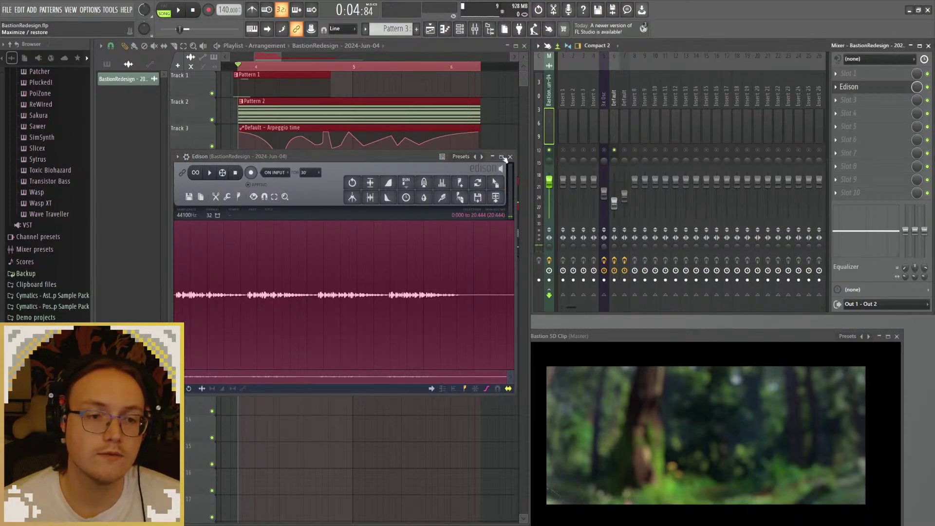
click(510, 157)
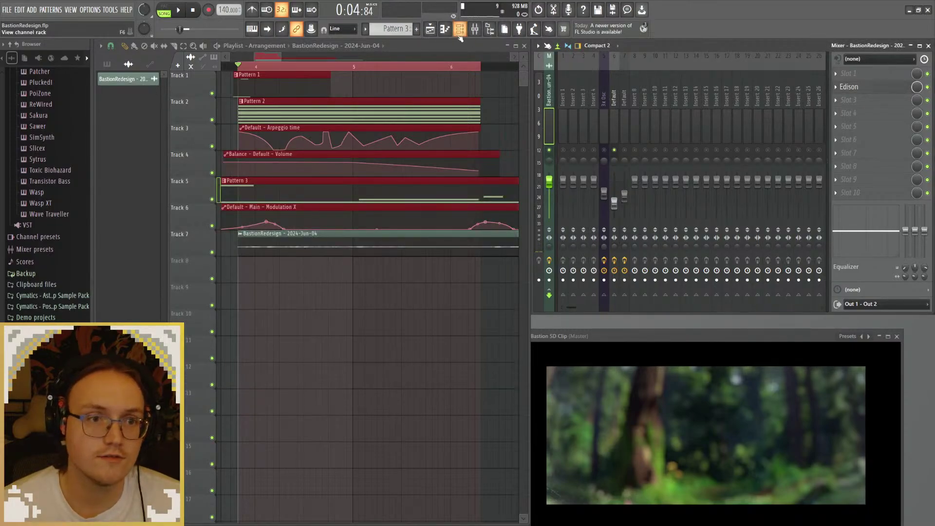
Step: Rename mixer track 7 as Engine Rev and colour it red
key(F6)
scroll(531, 225, up, 1)
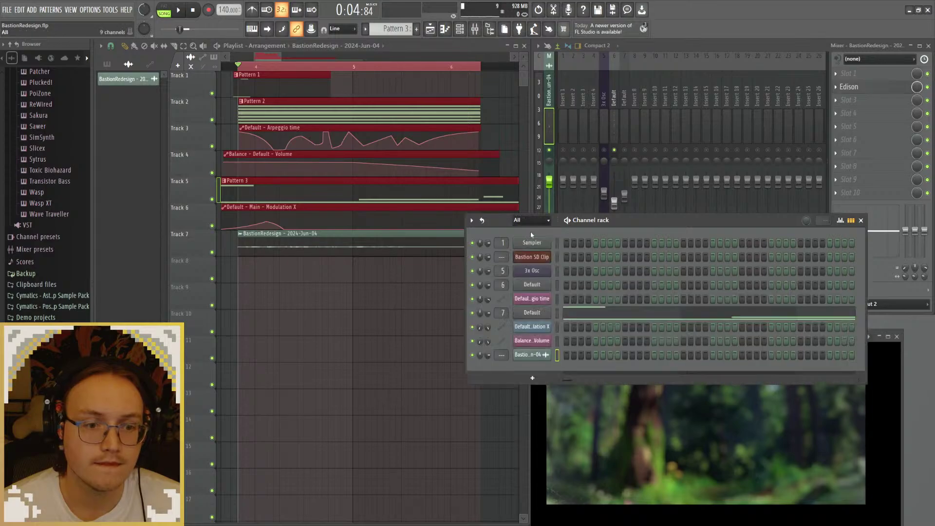
click(552, 93)
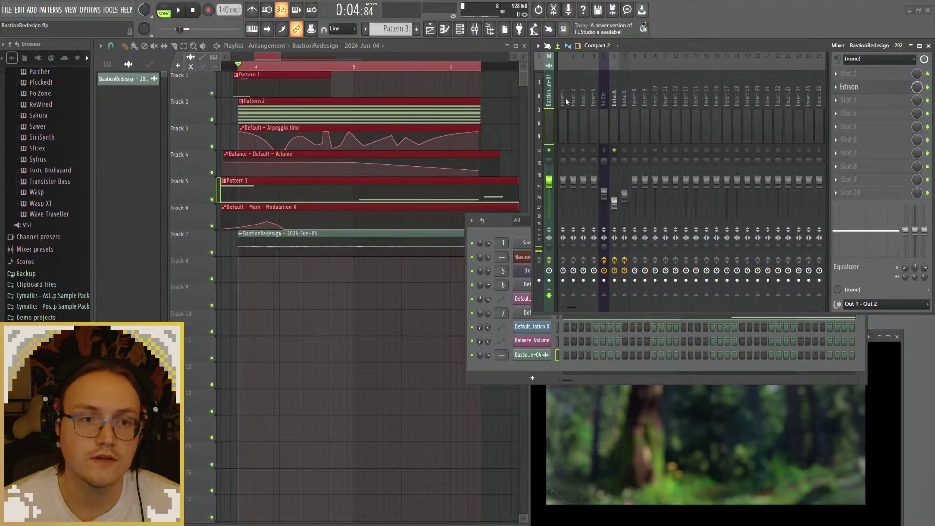
key(Right)
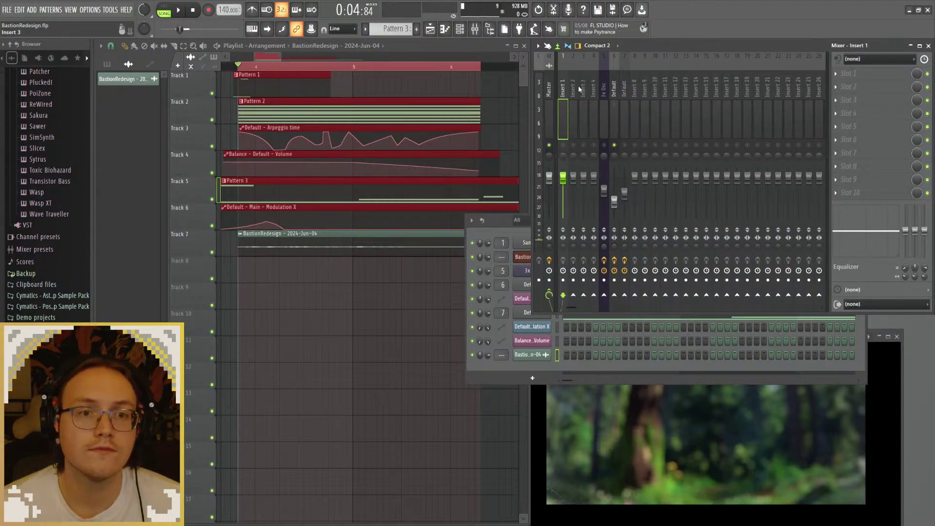
key(Right)
key(Right)
click(627, 92)
click(635, 93)
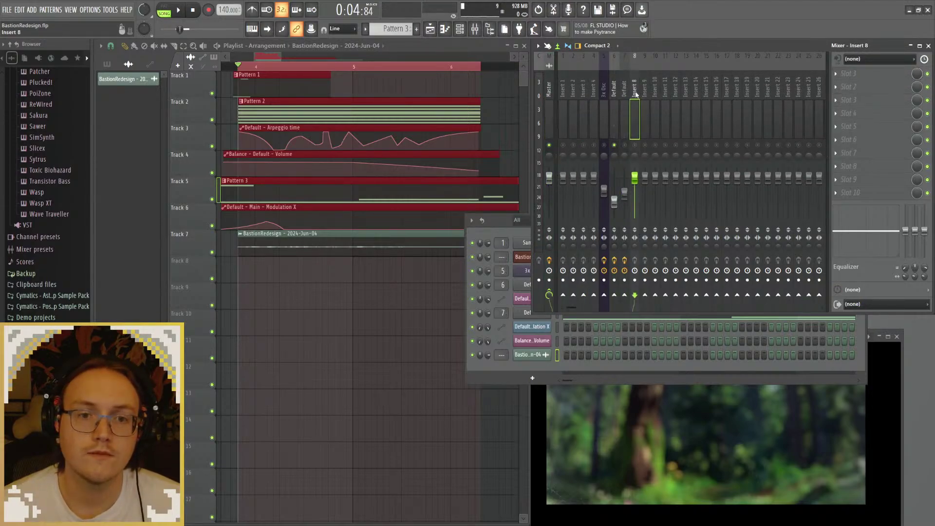
click(624, 93)
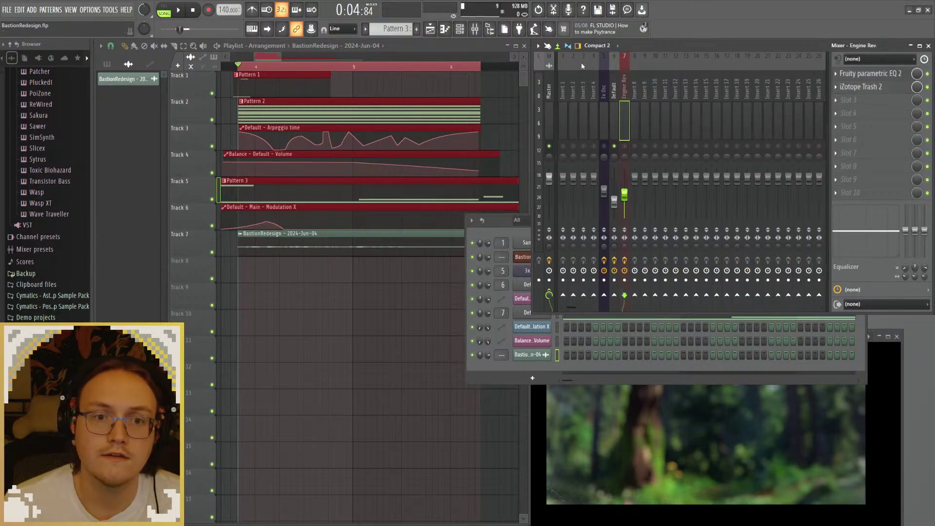
Step: Rename mixer track 6 as Robo Beeps with a teal colour, and rename and recolour the 3x Osc track purple
click(614, 96)
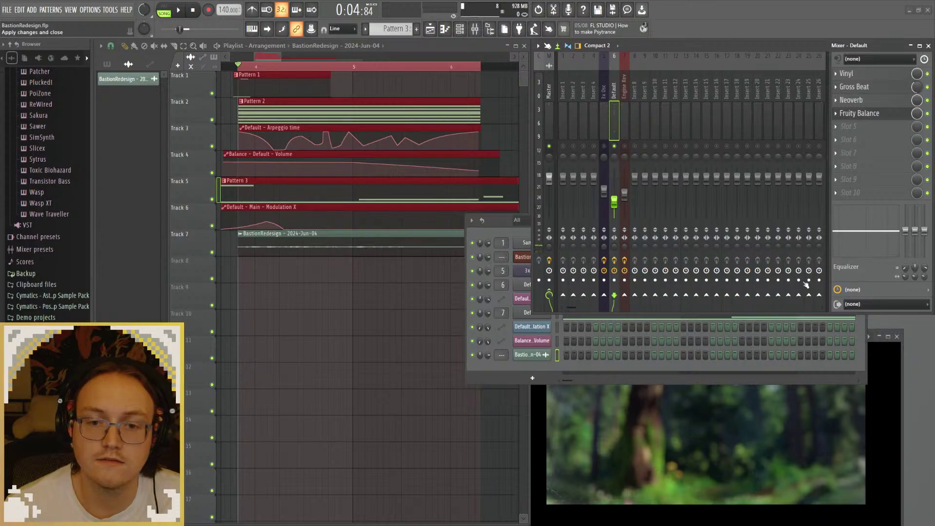
click(604, 97)
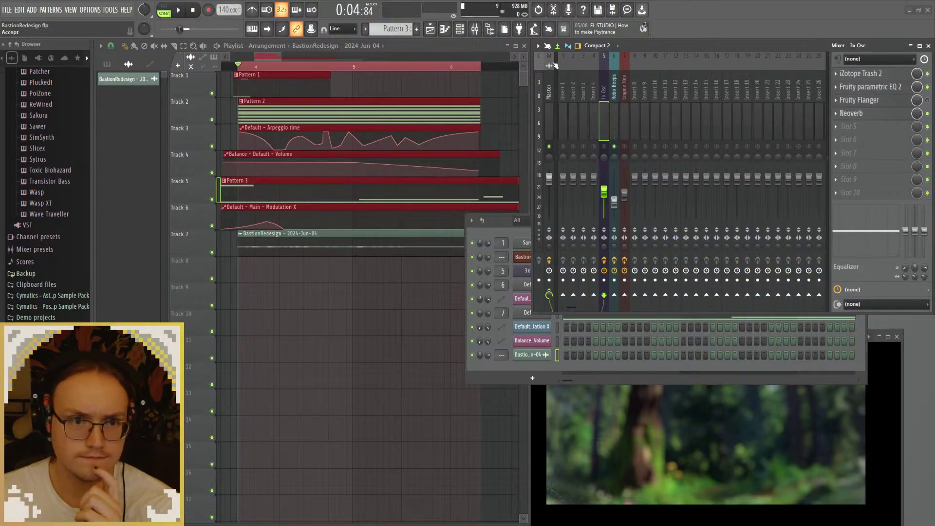
click(614, 112)
click(624, 105)
click(634, 94)
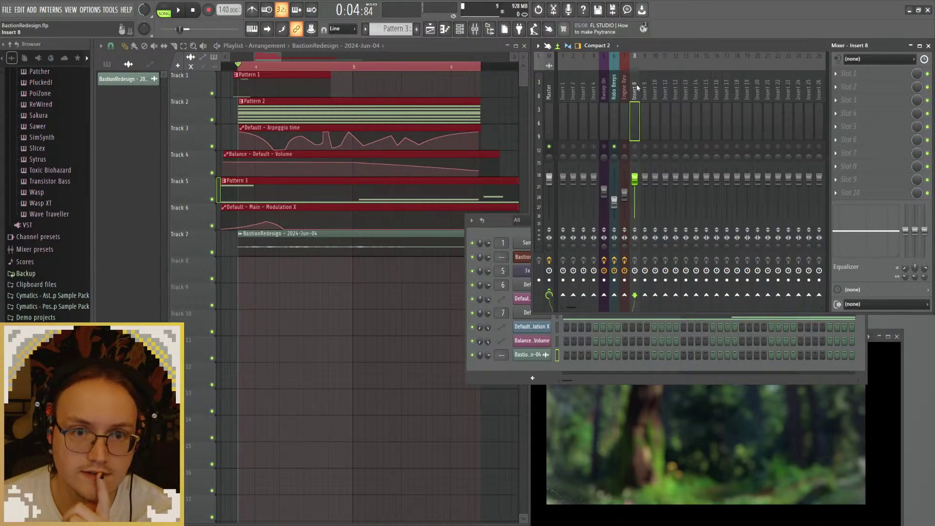
Step: Route the recorded BastionRedesign audio clip to the Robo Beeps mixer track and open its channel settings
click(614, 122)
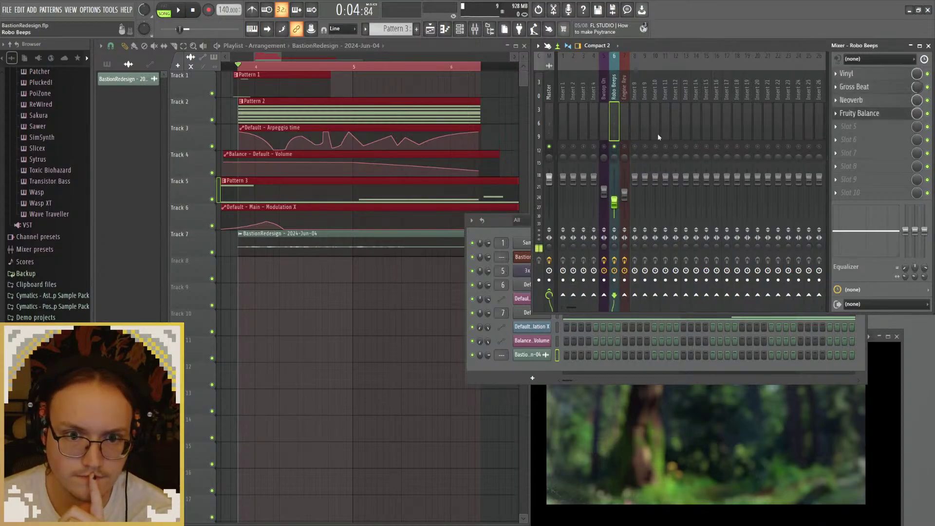
key(ctrl+l)
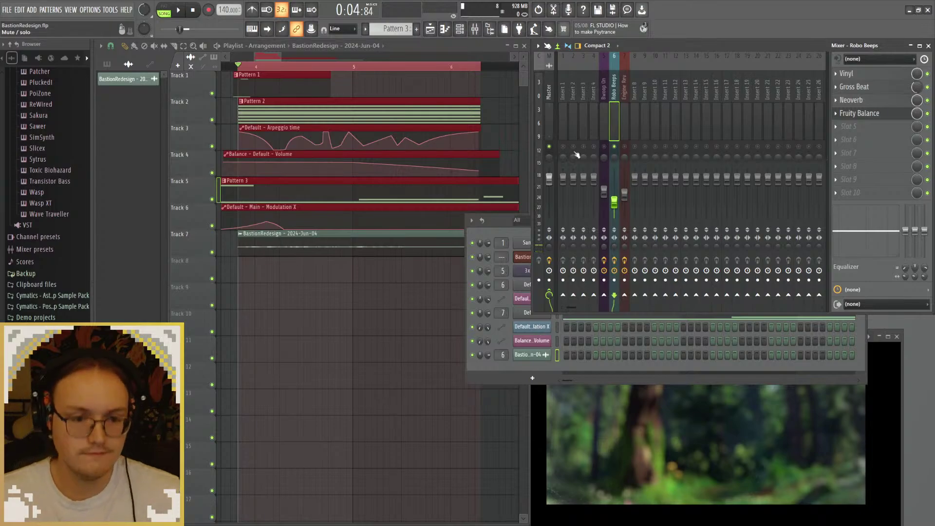
click(529, 355)
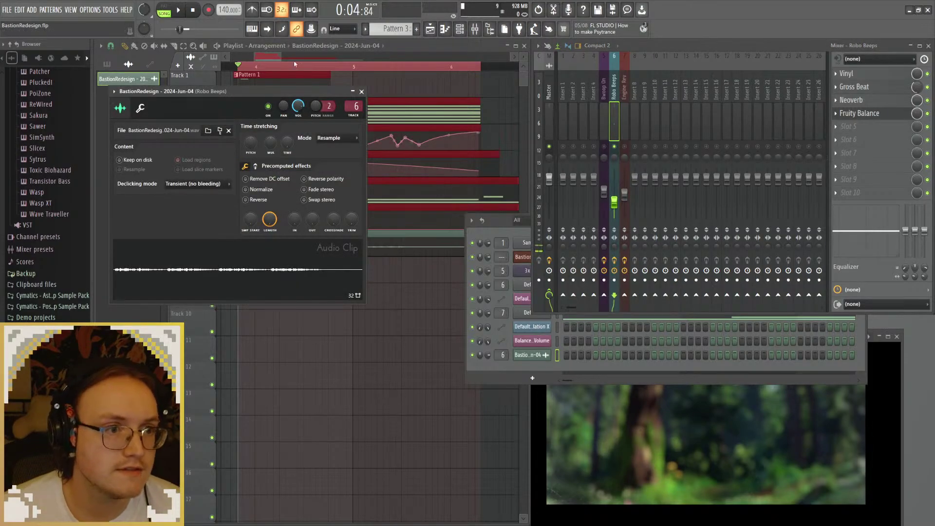
Step: Close the channel settings and slice the Track 7 recording into four separate passes at the start of each repeat
drag(294, 64, 412, 288)
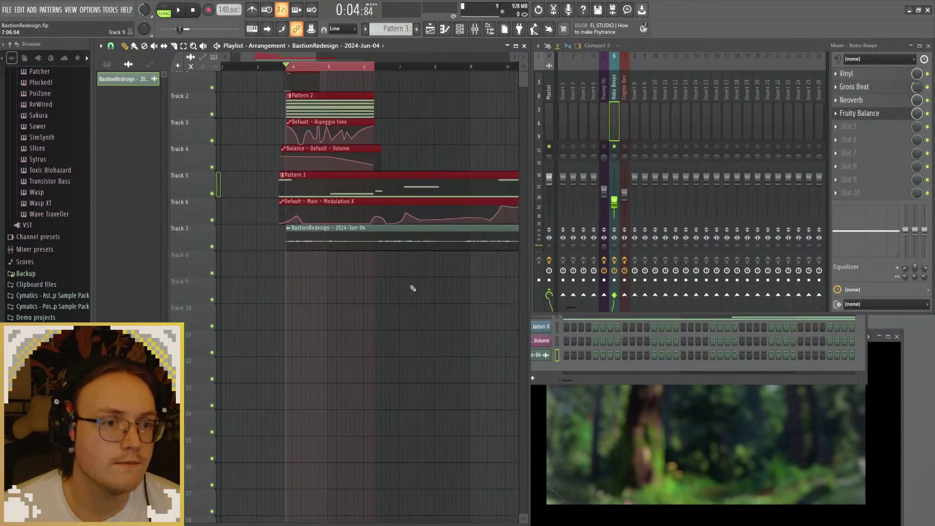
scroll(405, 280, up, 5)
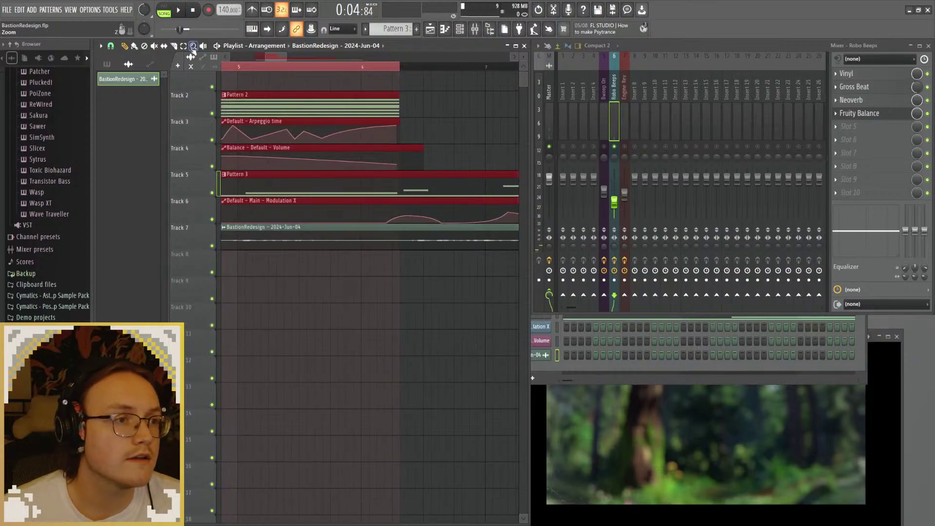
drag(409, 252, 405, 254)
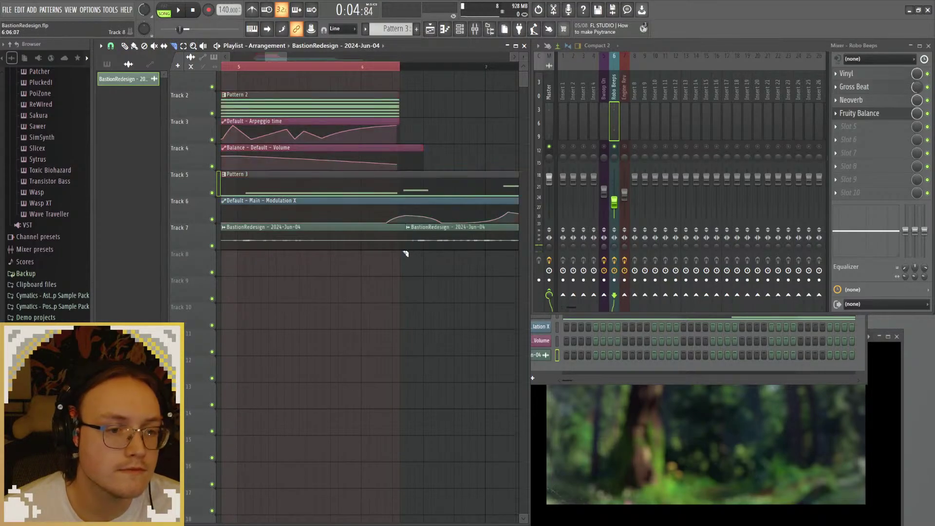
drag(199, 249, 417, 407)
scroll(407, 391, down, 5)
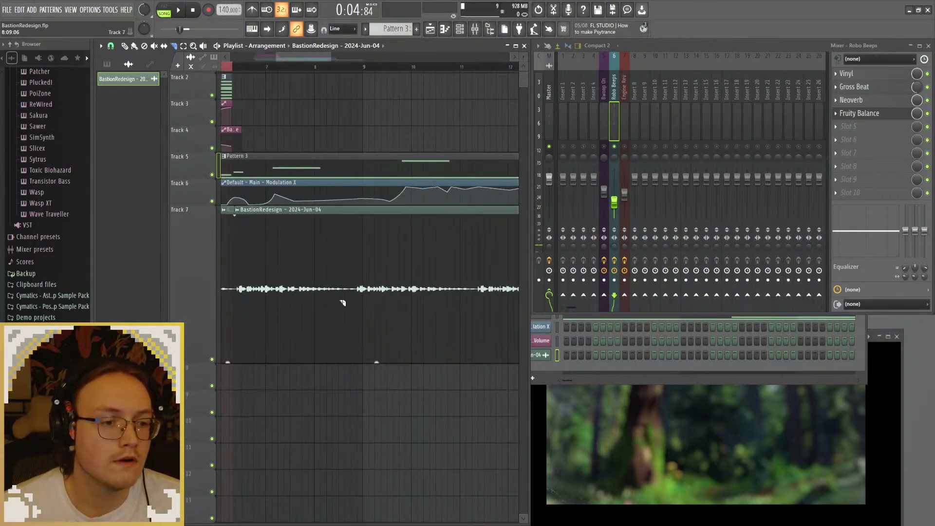
drag(358, 308, 361, 310)
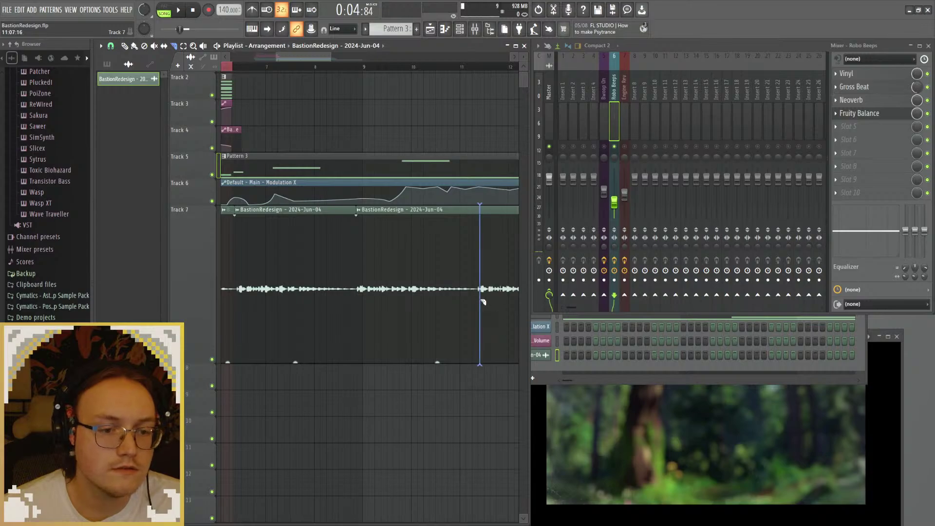
drag(483, 302, 485, 318)
Step: Trim the silent tail off the last slice and shrink Track 7 back to normal height
scroll(429, 311, right, 5)
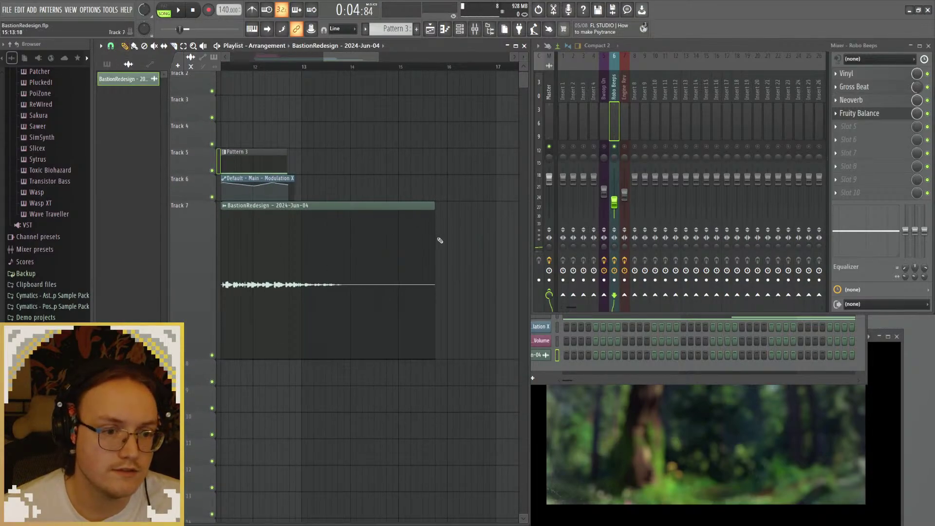
drag(436, 240, 344, 242)
scroll(428, 373, down, 3)
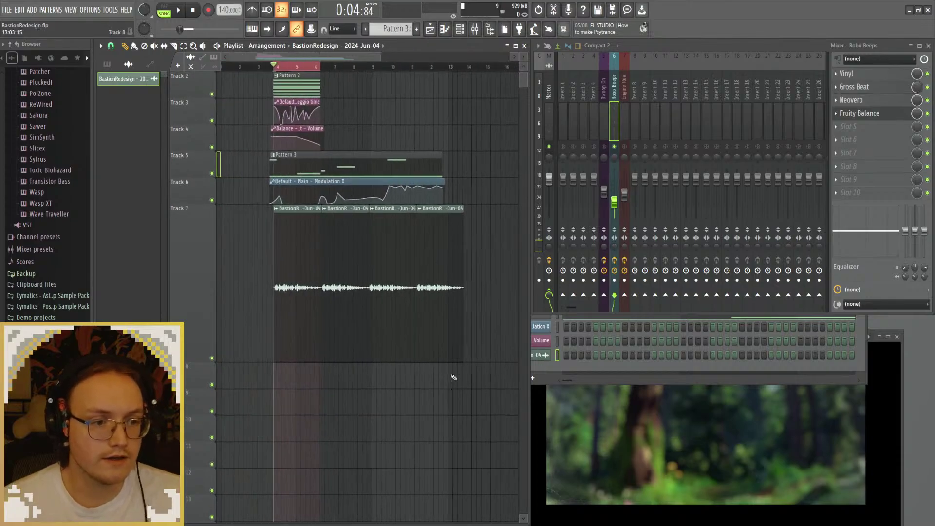
drag(189, 361, 178, 234)
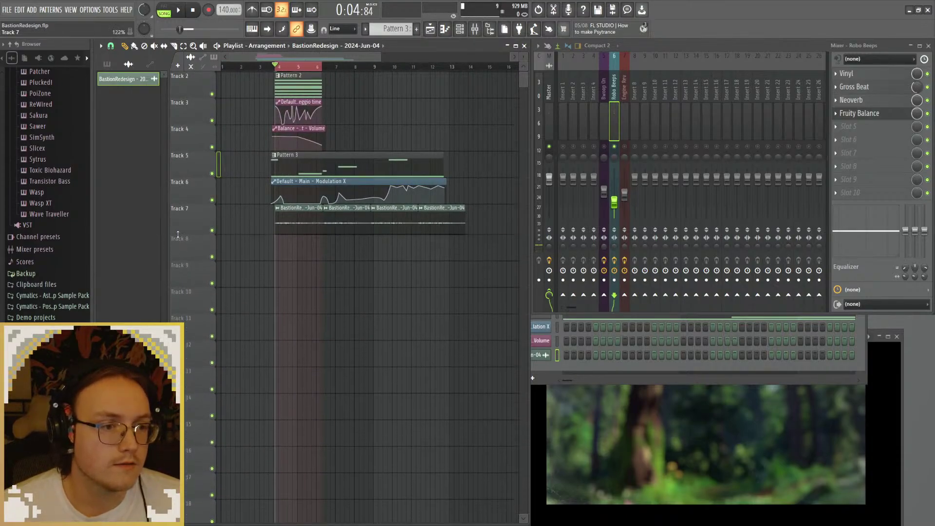
Step: Mute playlist Tracks 2, 3 and 4, which hold the original Pattern 2 synth and its automation
scroll(257, 130, up, 1)
click(211, 120)
click(212, 146)
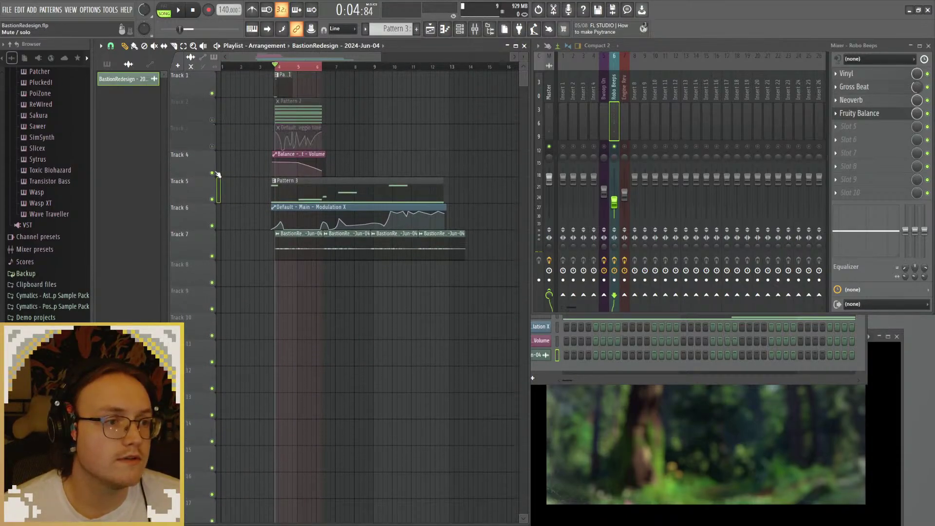
click(211, 172)
Step: Move the second slice beneath the first on Track 8, and park the other two after it on Tracks 8 and 9
scroll(287, 275, up, 3)
drag(438, 229, 346, 259)
scroll(407, 267, down, 3)
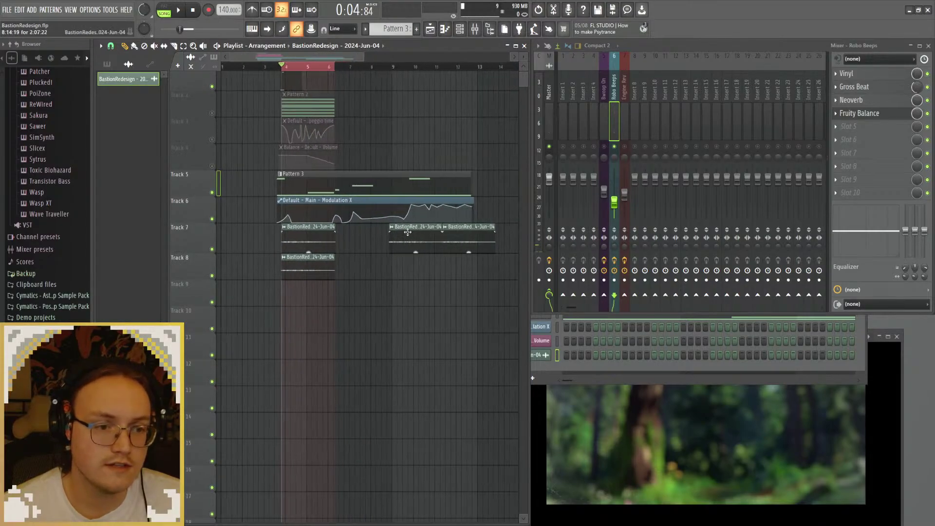
drag(408, 232, 361, 288)
drag(459, 239, 362, 278)
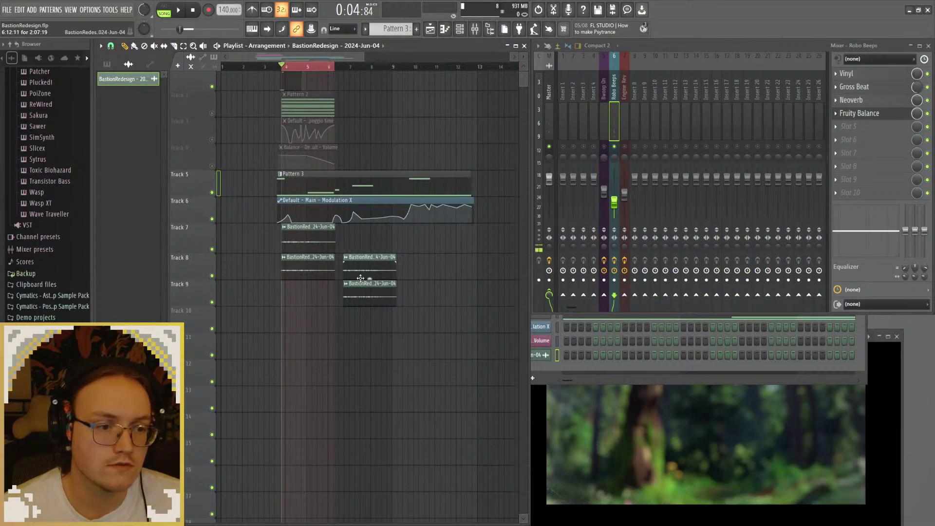
Step: Play the stacked slices and raise the Robo Beeps mixer volume to about 88% (-2.8 dB)
key(space)
scroll(314, 314, up, 4)
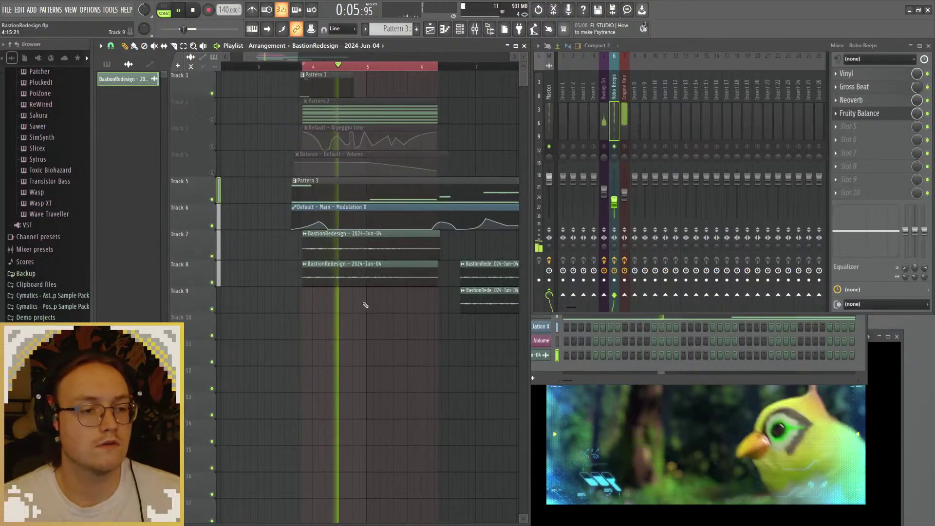
drag(614, 202, 617, 187)
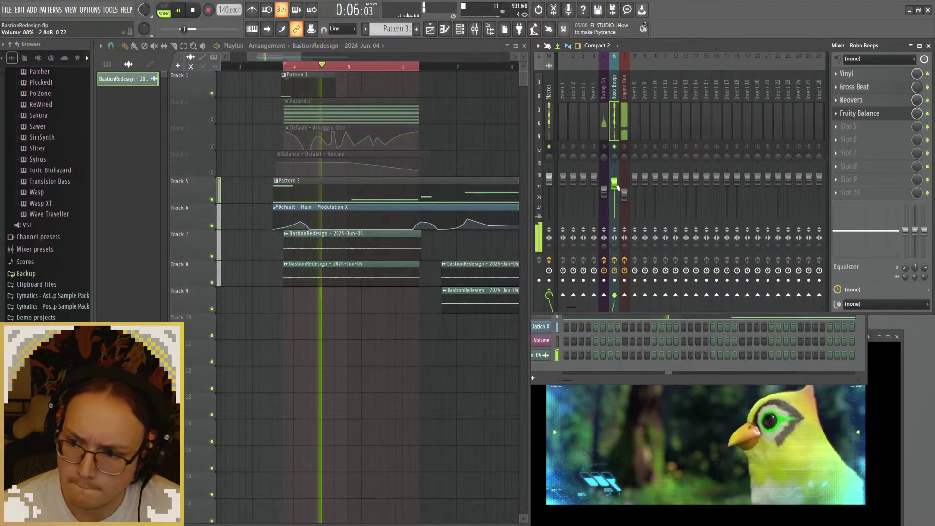
key(space)
Step: Offset the Track 8 slice to start at about 4:04 and play the loop to audition the layering
scroll(304, 286, up, 2)
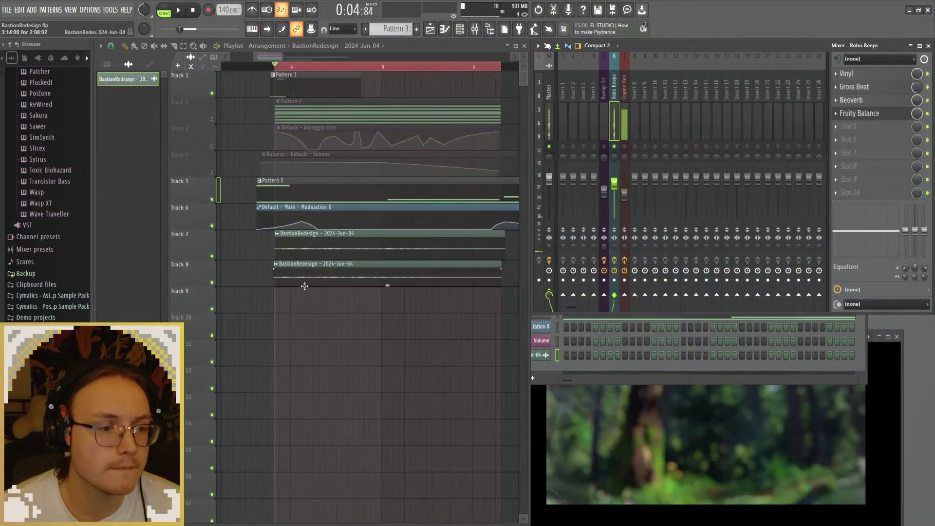
drag(305, 286, 336, 286)
key(space)
scroll(319, 307, down, 1)
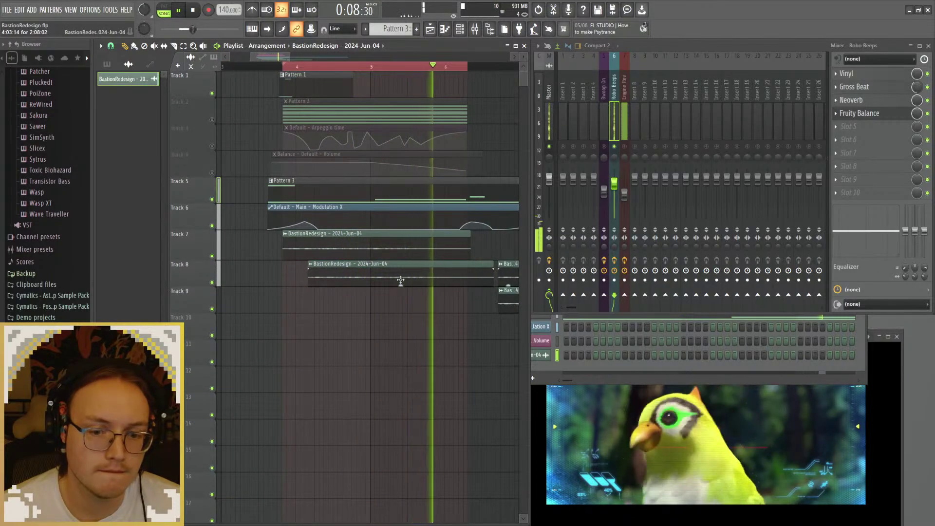
drag(400, 280, 392, 277)
key(space)
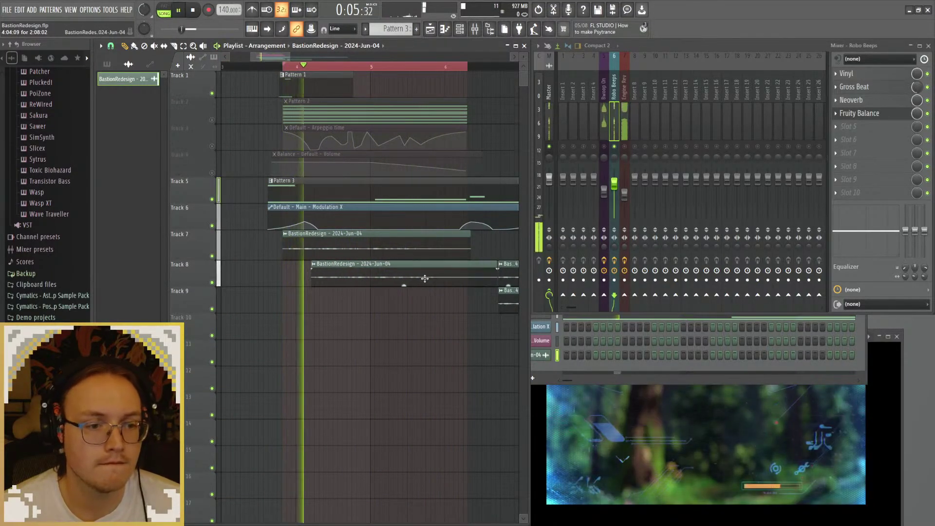
Step: Move the Track 8 audio clip slightly later and place the neighbouring clip on Track 10, starting just before bar 5
drag(385, 278, 409, 276)
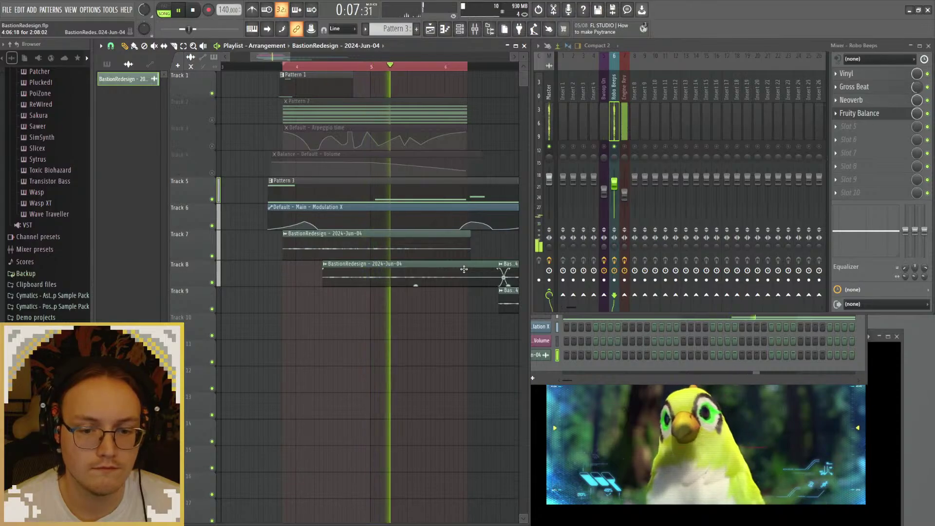
key(space)
drag(464, 270, 506, 323)
drag(512, 270, 326, 277)
key(space)
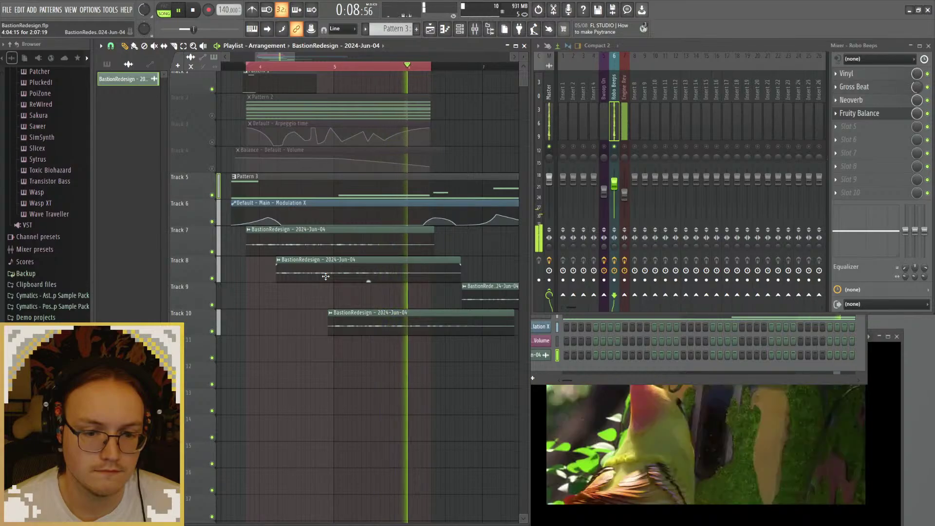
Step: Move the Track 8 clip's start to between bars 5 and 6, and shift the Track 9 clip earlier to start shortly after bar 4
key(space)
drag(326, 276, 438, 271)
drag(492, 297, 325, 285)
key(space)
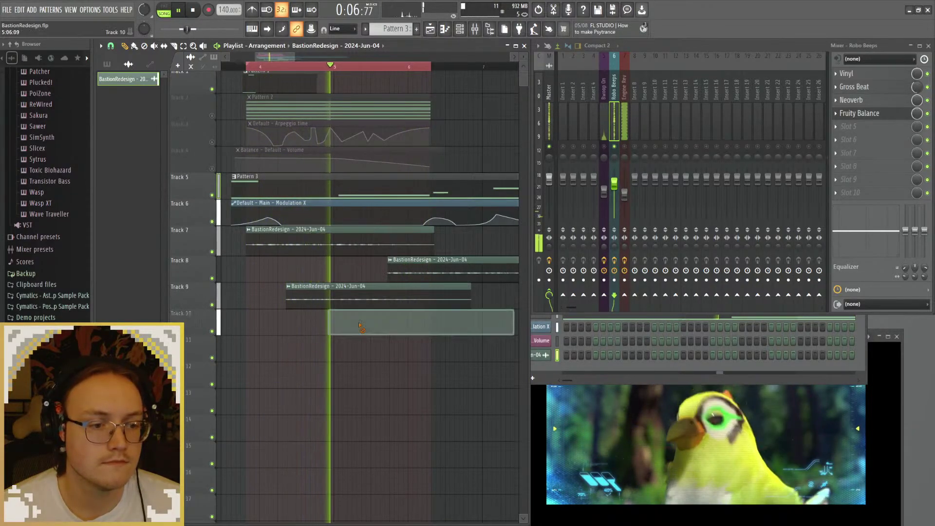
Step: Delete the Track 10 audio clip and trim the Track 8 clip to a short section around bar 6
drag(384, 275, 434, 281)
right_click(458, 318)
scroll(434, 281, right, 2)
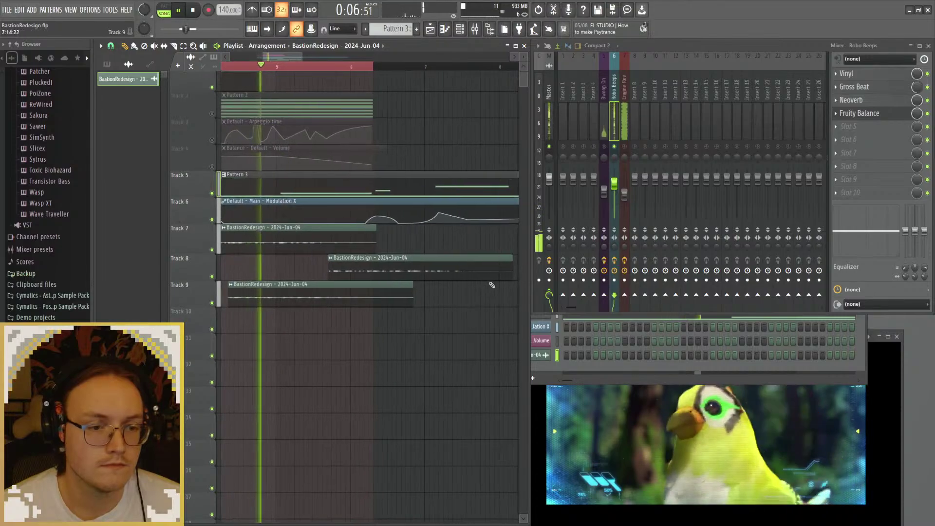
drag(517, 271, 338, 271)
scroll(405, 298, left, 1)
scroll(405, 297, left, 1)
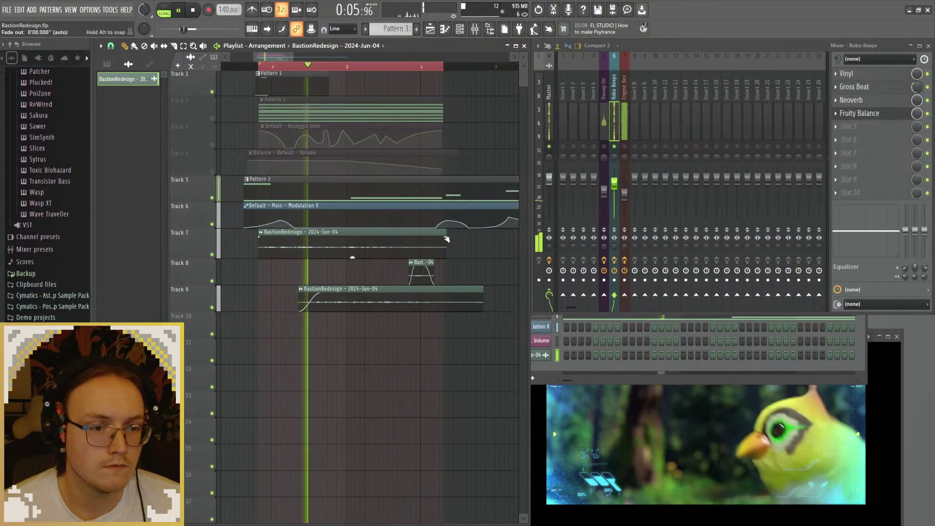
Step: Add fade-outs to the ends of the Track 7 and Track 9 audio clips
drag(446, 238, 406, 239)
drag(482, 294, 458, 295)
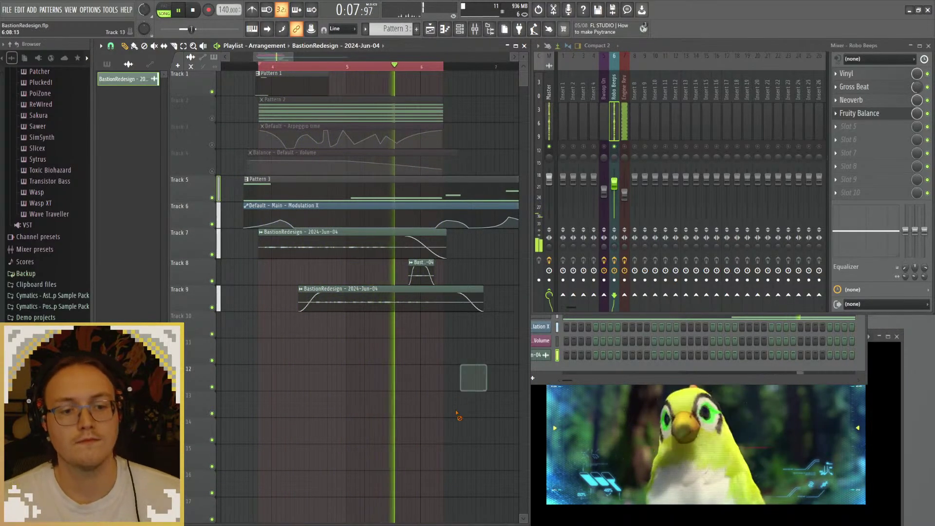
Step: Insert three empty playlist tracks between Pattern 1 and the muted Pattern 2 track
scroll(386, 336, down, 2)
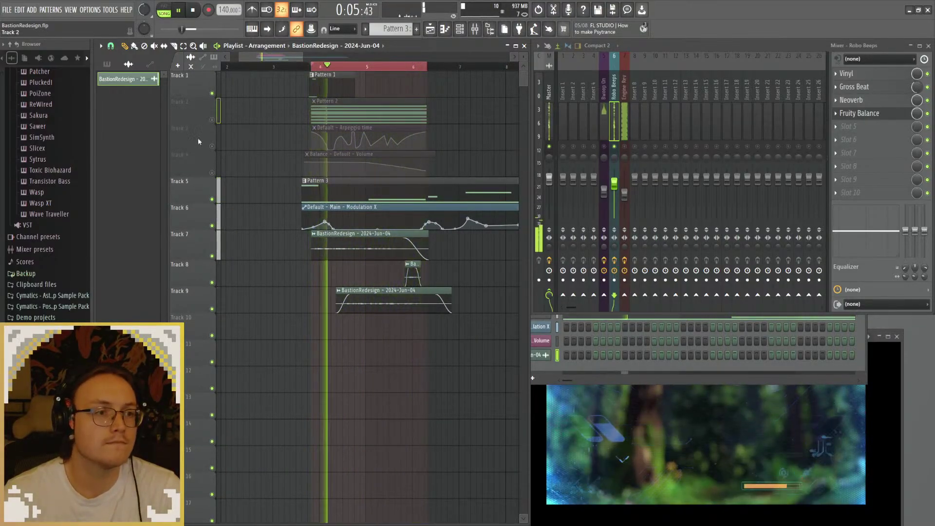
right_click(198, 139)
click(226, 282)
right_click(196, 140)
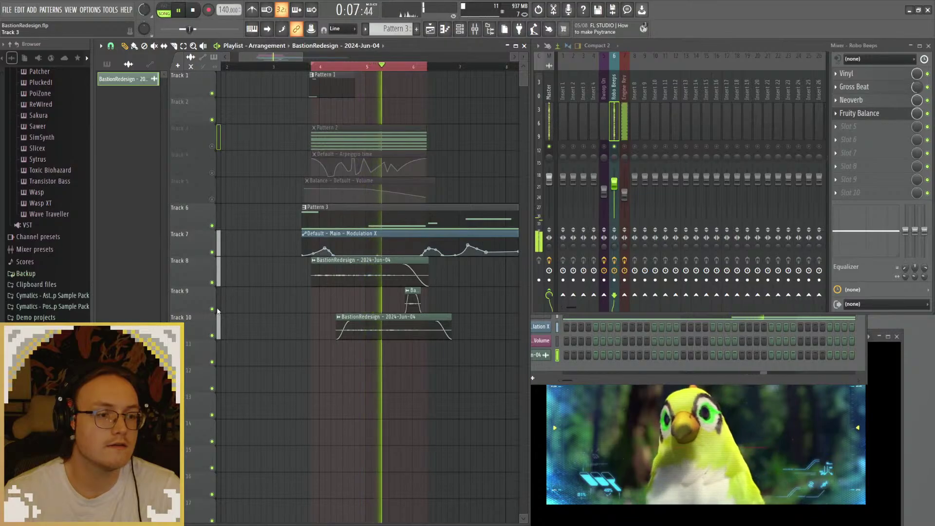
click(226, 282)
click(222, 331)
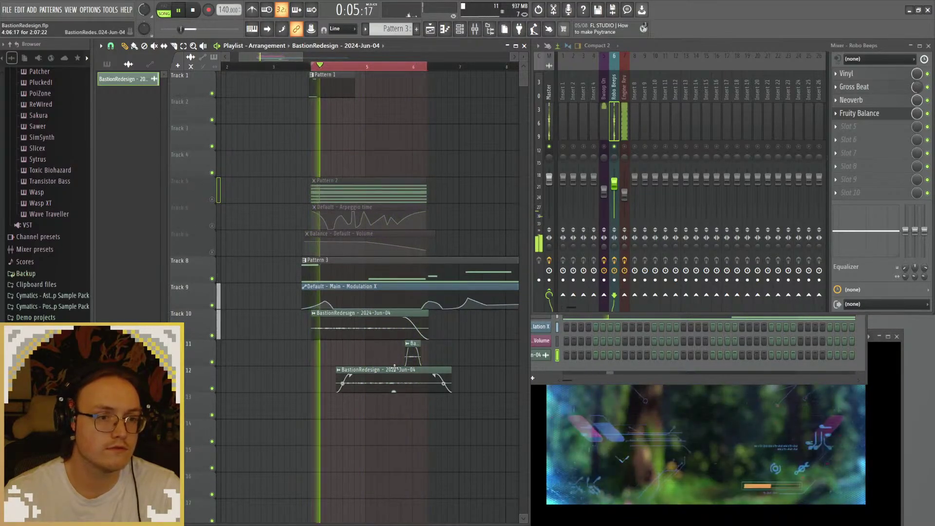
Step: Move the three BastionRedesign audio clips together up to Tracks 2, 3 and 4, keeping their timing, and deselect them
drag(282, 292, 495, 521)
drag(372, 320, 371, 112)
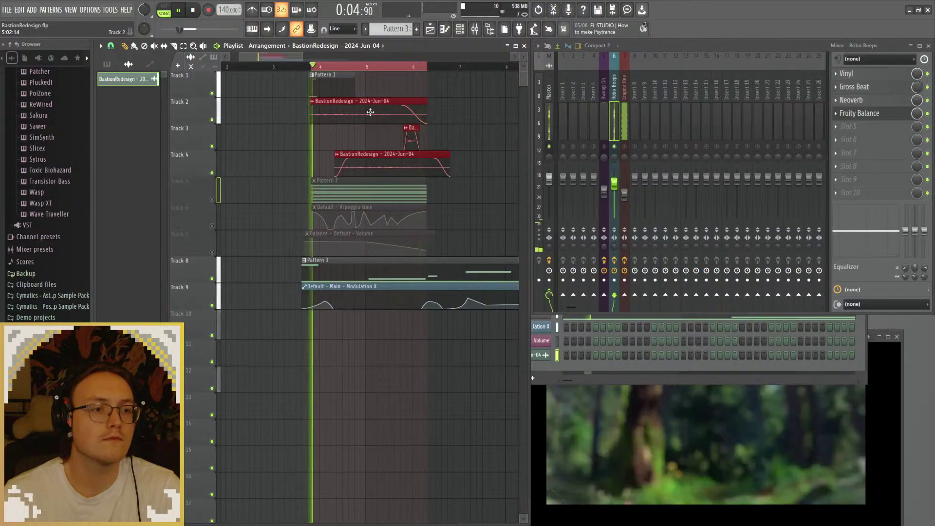
click(484, 151)
right_click(484, 152)
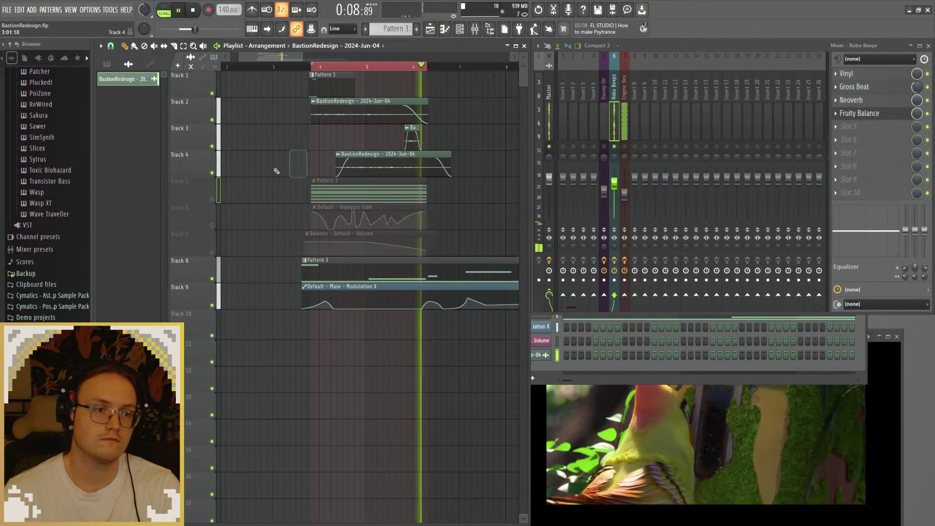
Step: Make the Track 4 audio clip unique and raise its pitch to +408 cents, using Stretch mode and a pitch range of 8
key(space)
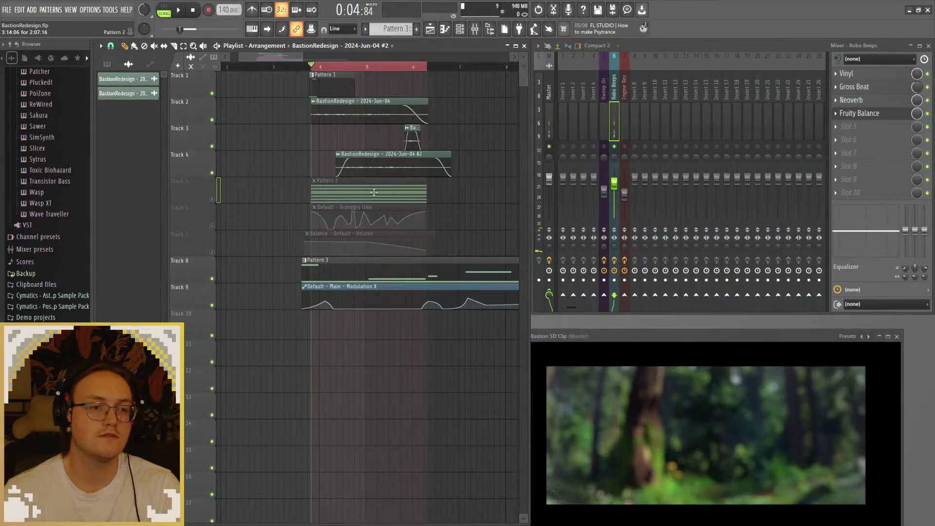
double_click(378, 155)
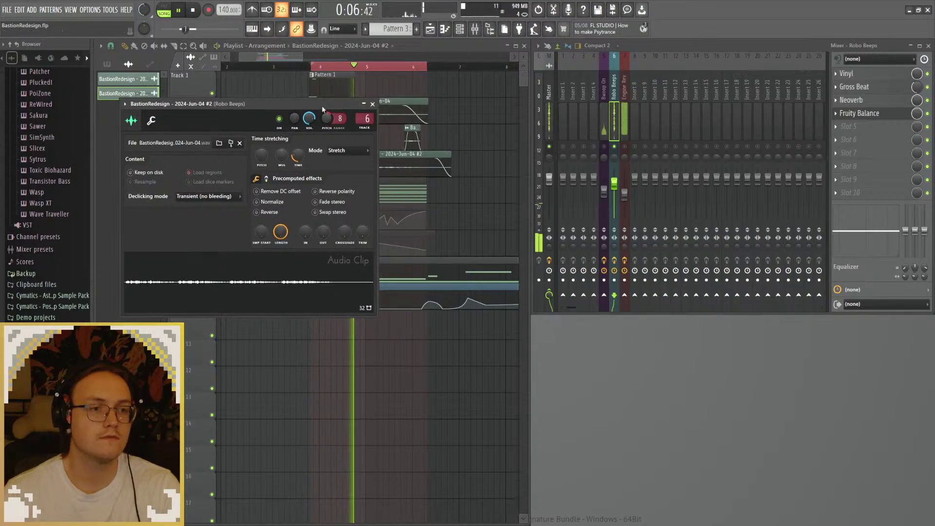
drag(329, 123, 313, 181)
scroll(314, 182, up, 5)
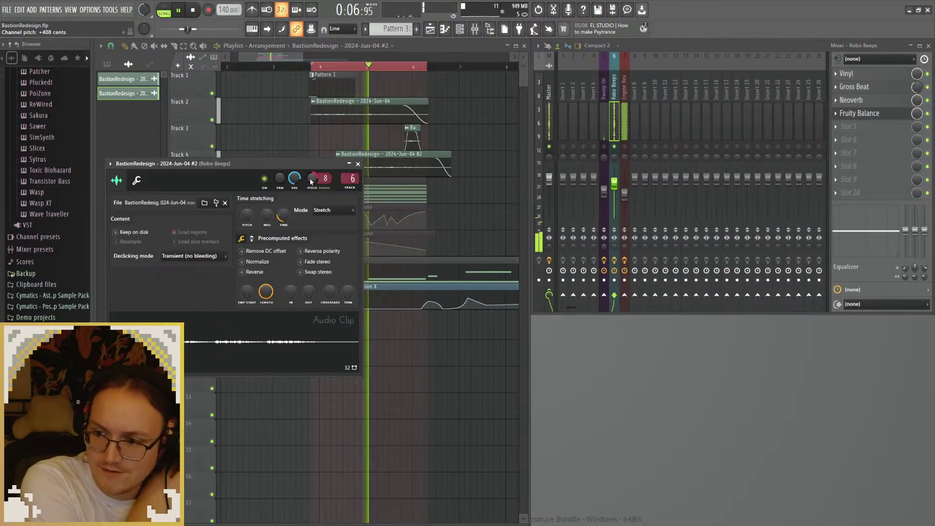
drag(250, 168, 266, 167)
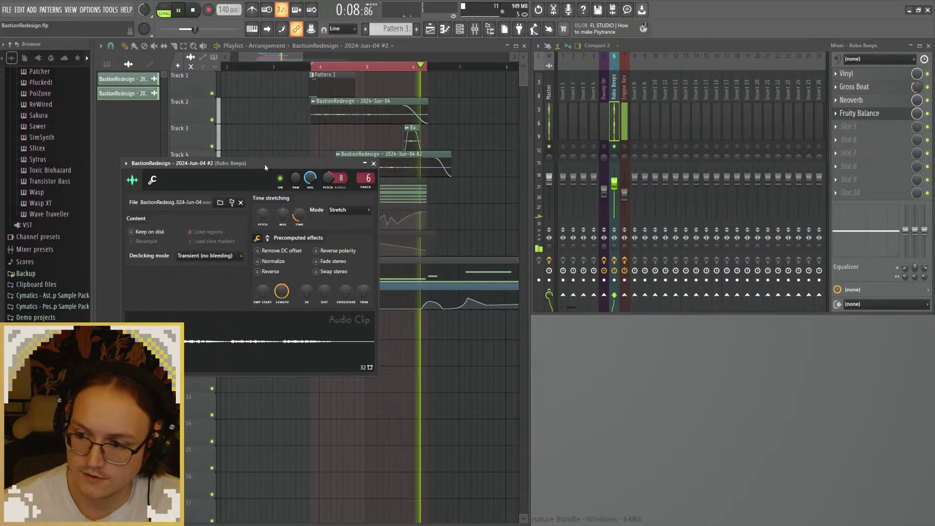
drag(271, 163, 312, 167)
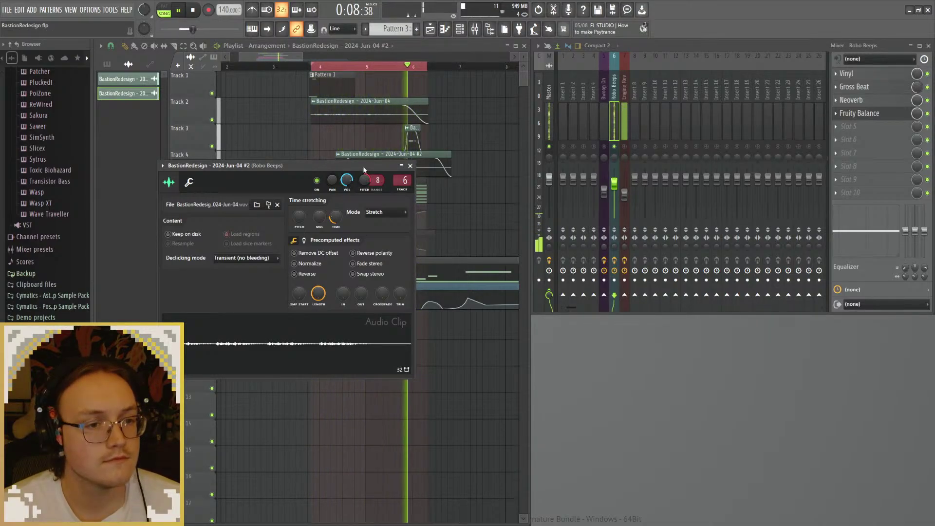
click(404, 167)
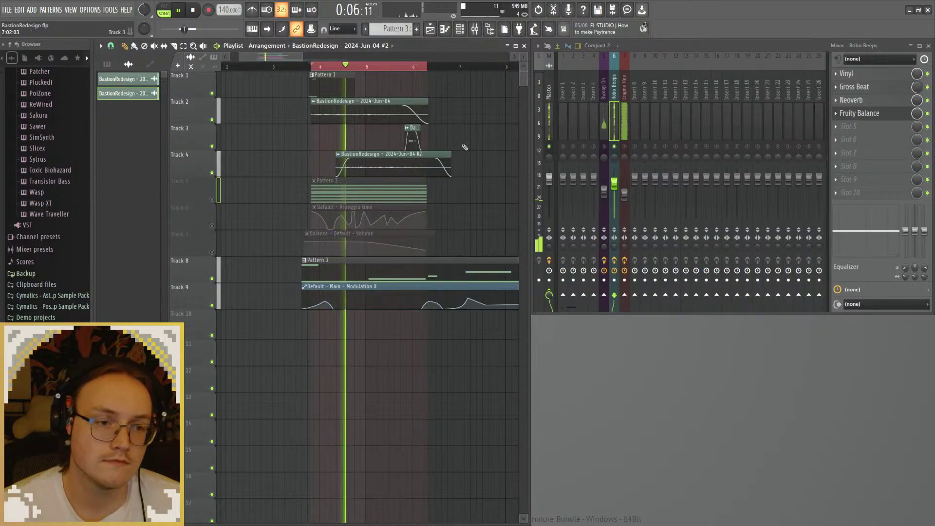
Step: Pan the Track 4 clip 63% right, and make the Track 2 clip unique with its panning 9% left
key(space)
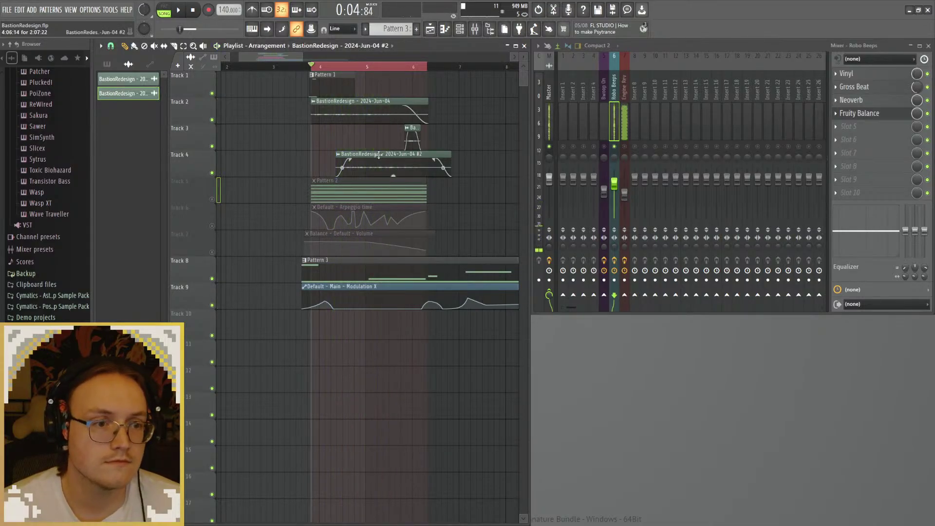
click(398, 155)
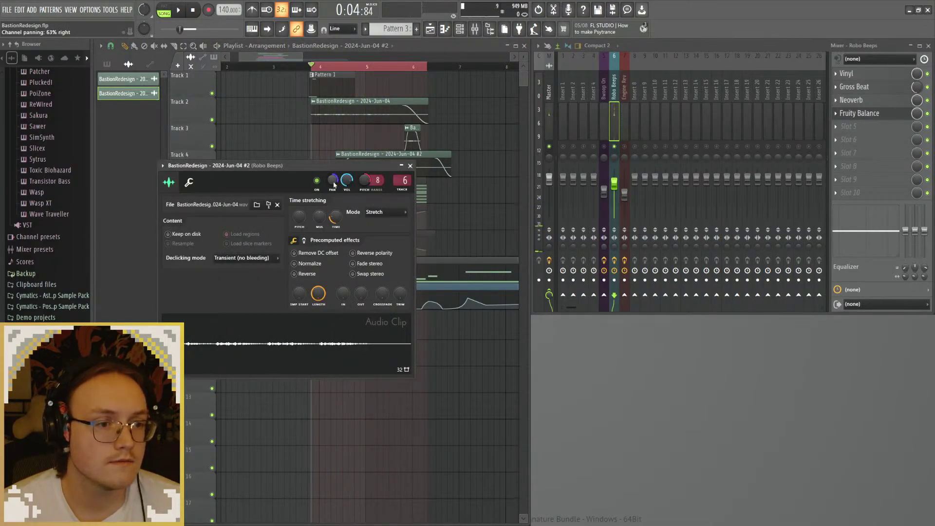
double_click(347, 108)
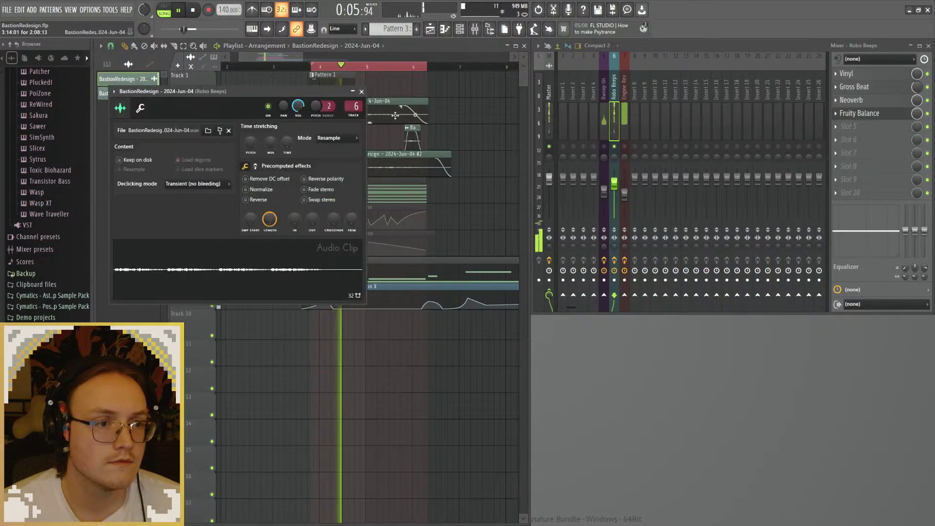
click(361, 91)
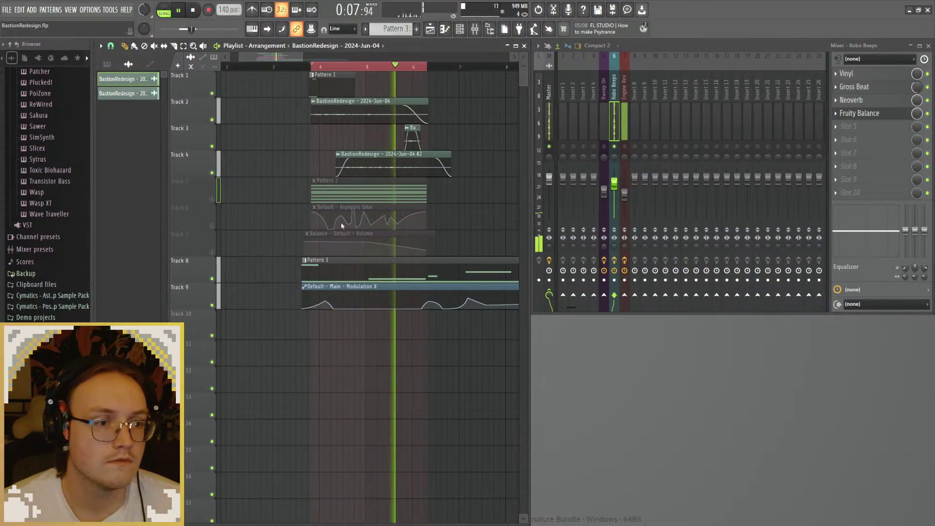
double_click(368, 120)
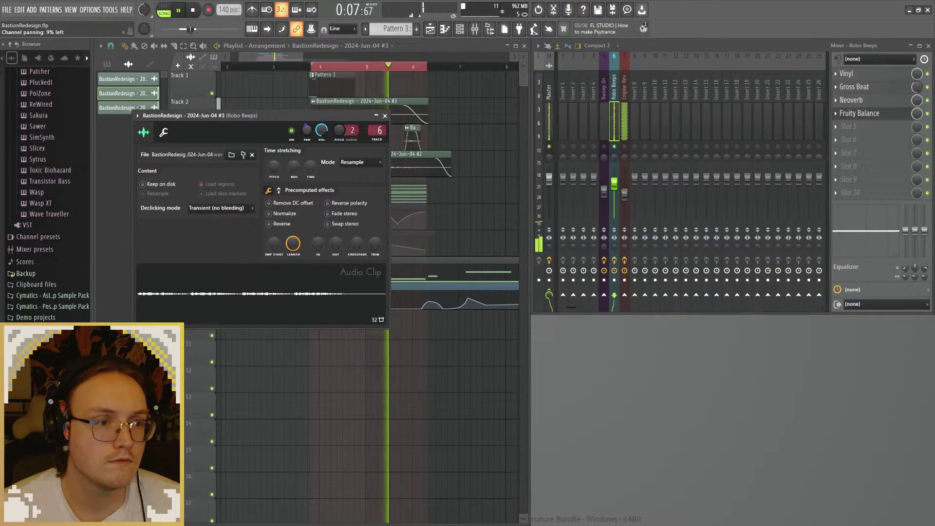
click(384, 116)
Step: Pan the short Track 3 clip 40% left and move it slightly earlier on its track
double_click(406, 134)
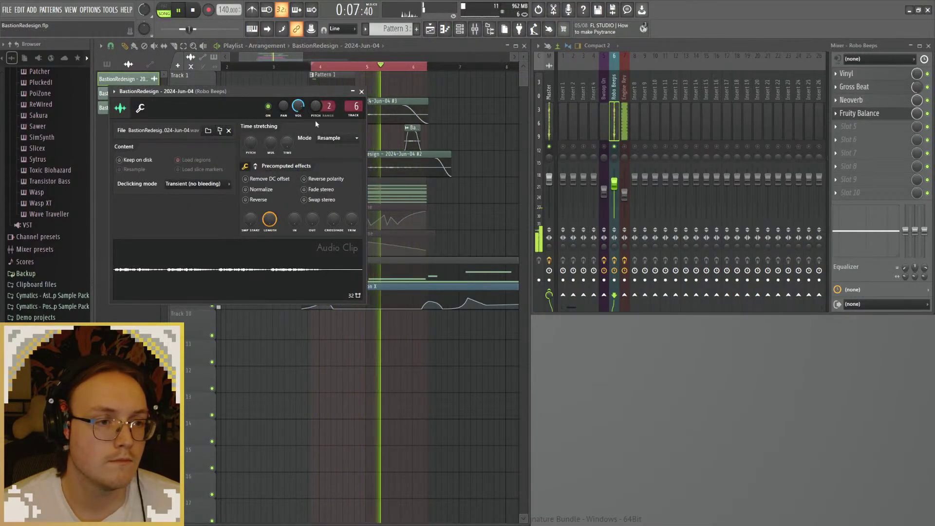
click(361, 92)
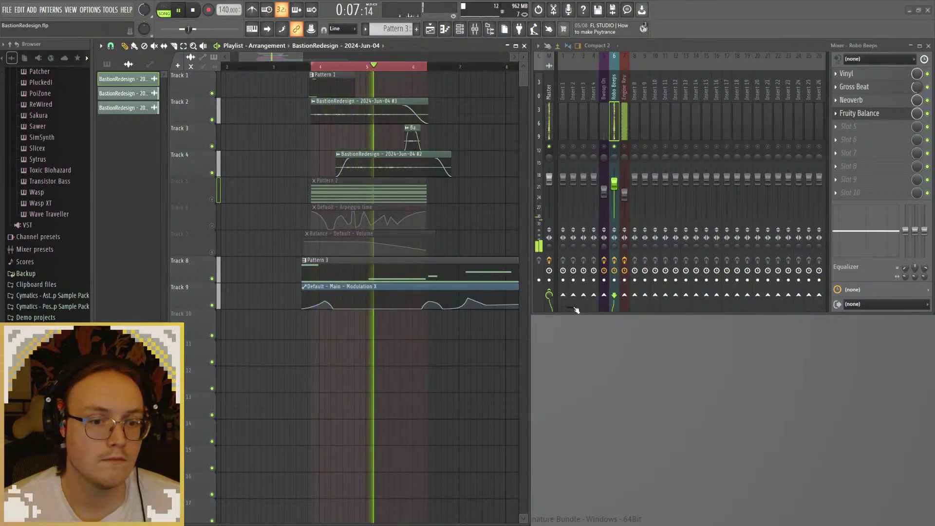
double_click(410, 134)
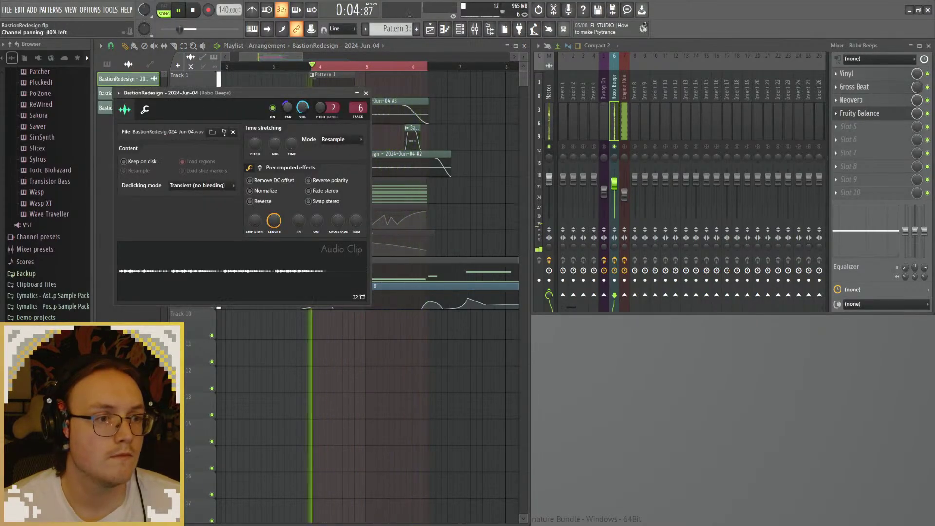
click(365, 93)
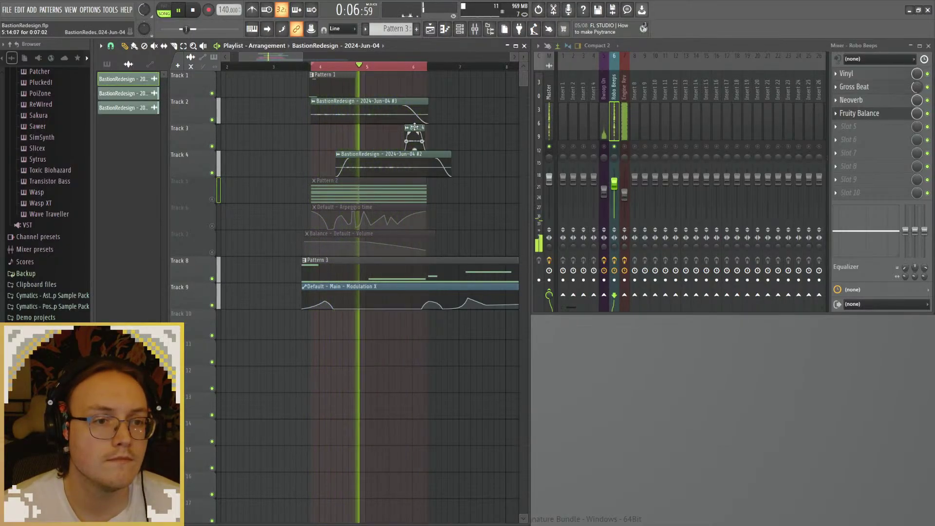
drag(414, 128, 399, 127)
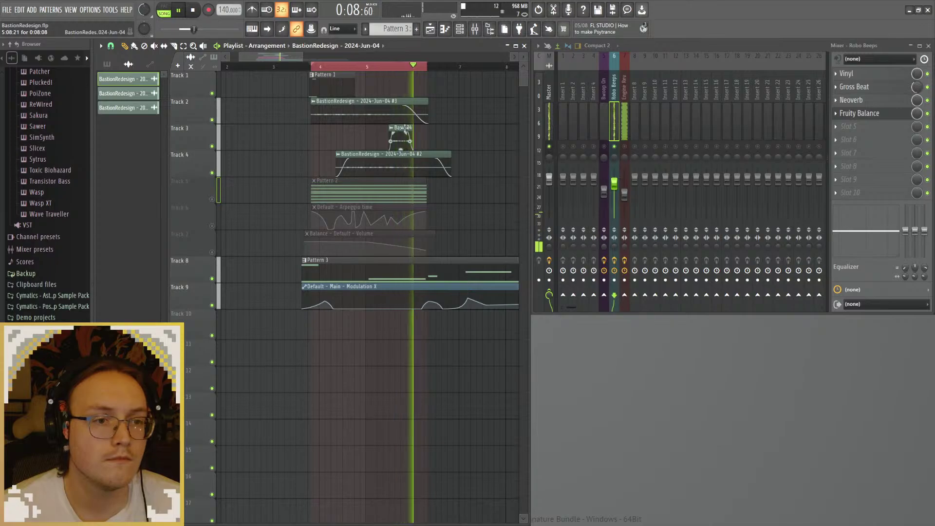
Step: Switch the Track 3 clip to Stretch mode and lower its pitch to -1200 cents with a pitch range of 12
double_click(404, 128)
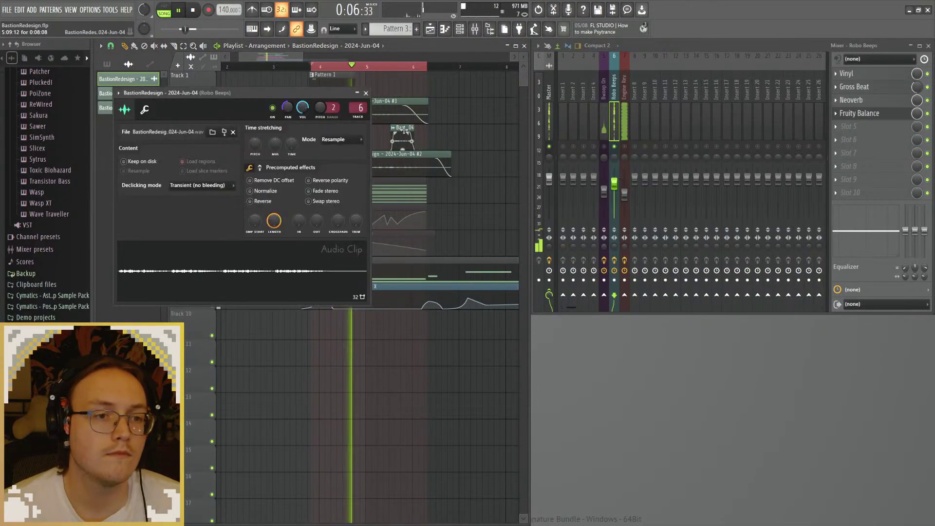
scroll(333, 139, down, 1)
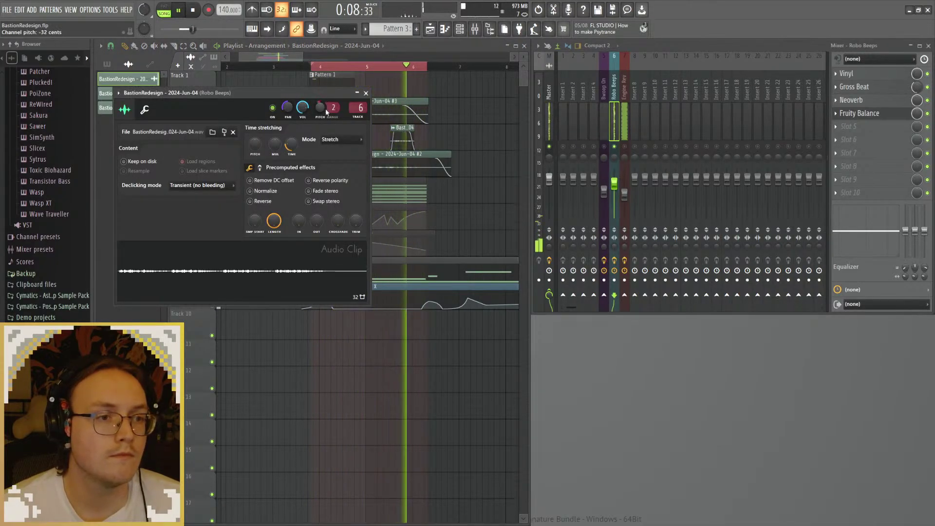
scroll(333, 107, up, 5)
click(399, 128)
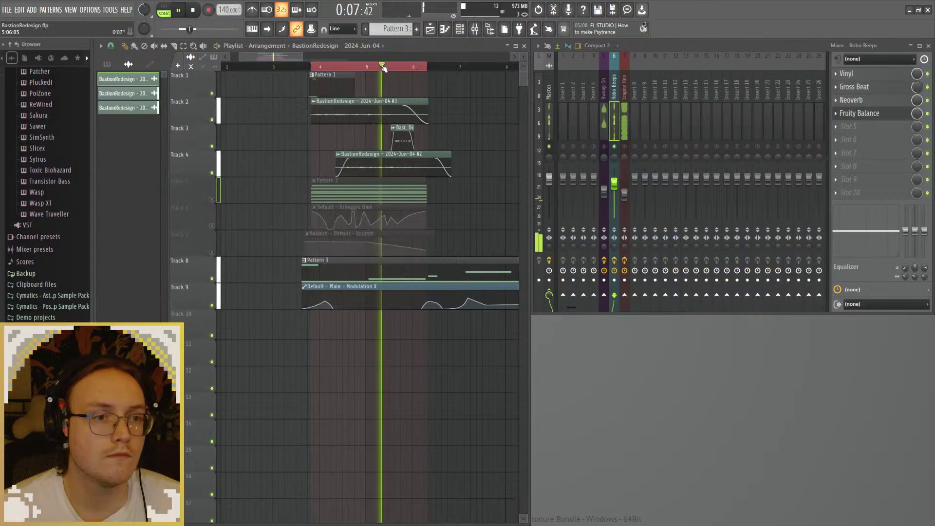
double_click(399, 128)
scroll(325, 110, down, 2)
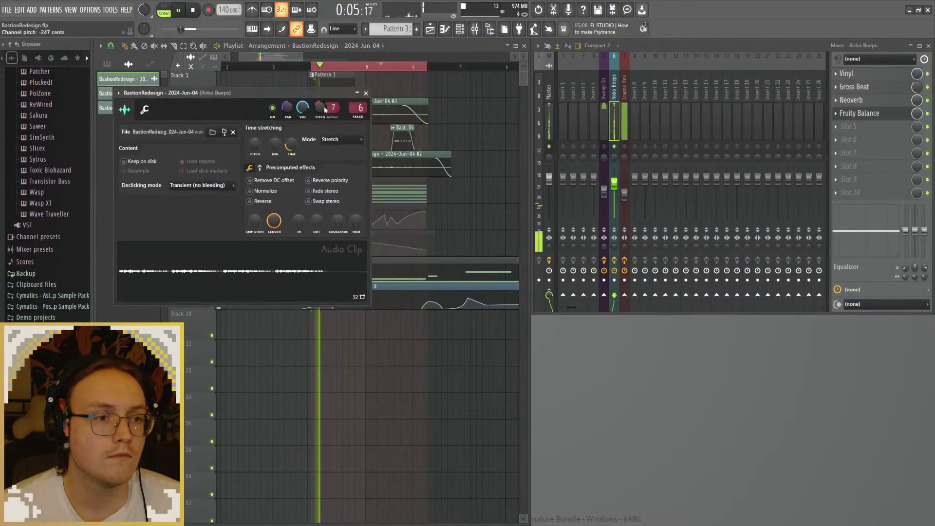
scroll(332, 108, up, 5)
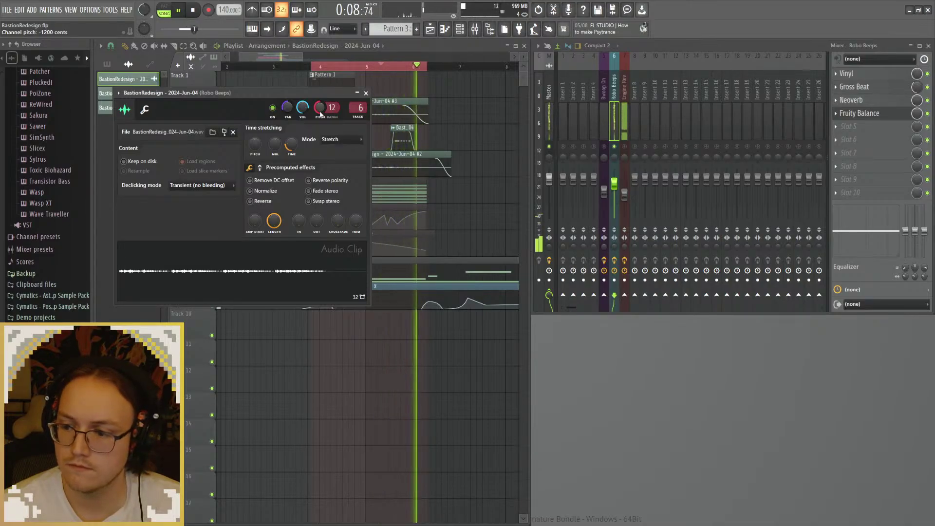
Step: Set the Track 3 clip's pitch range to 10 and refine its downward pitch shift while auditioning the loop
key(space)
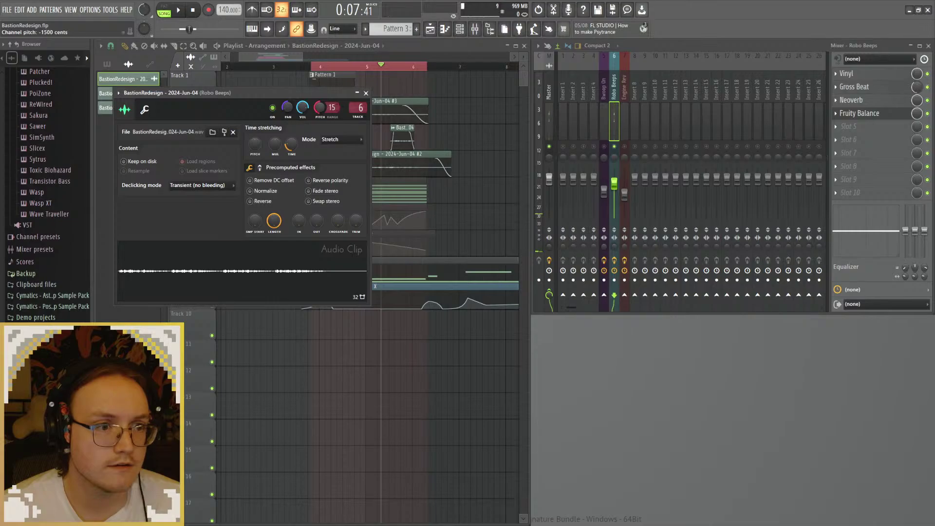
key(space)
drag(320, 109, 320, 104)
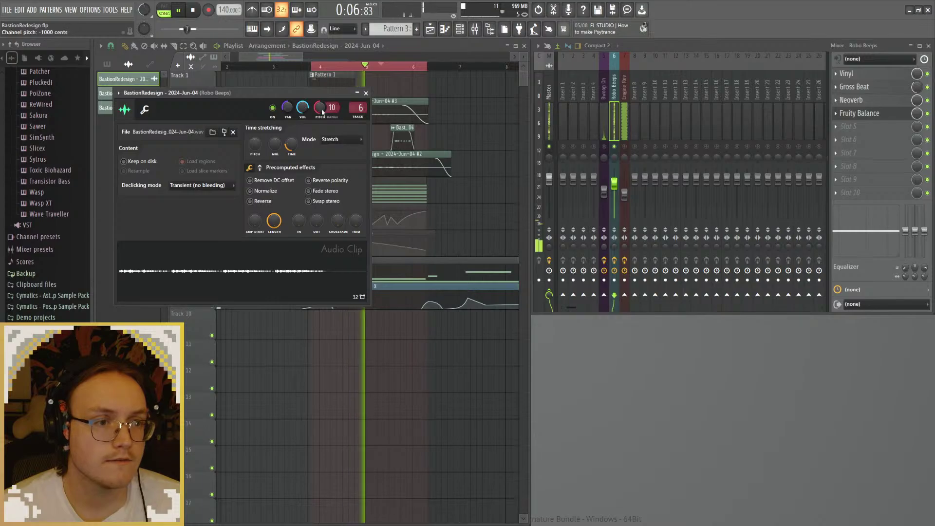
drag(322, 111, 322, 98)
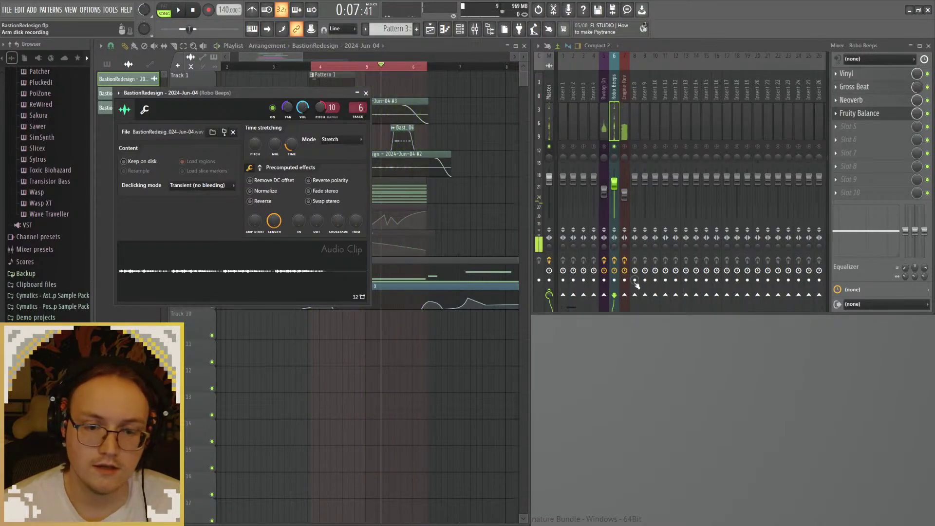
Step: Show all channels in the channel rack and open the Bastion SD Clip video player where it stays visible
click(458, 34)
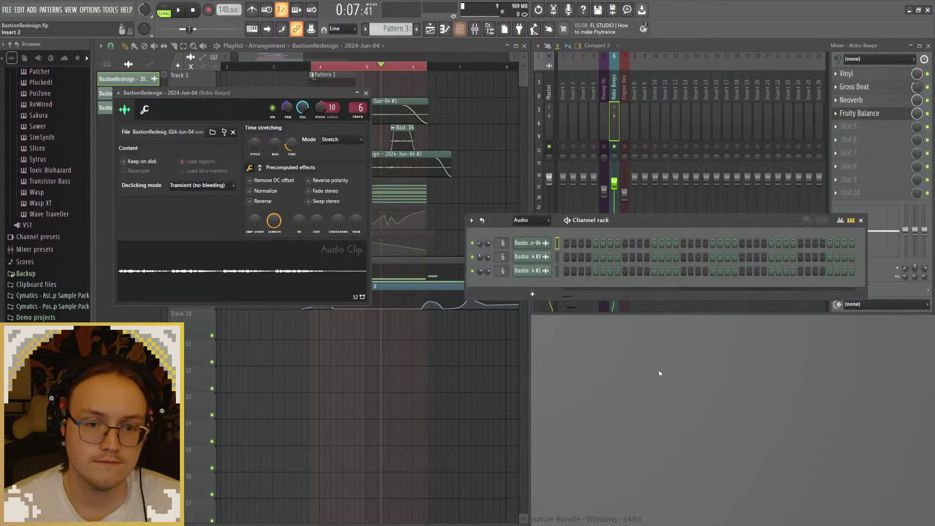
click(530, 220)
click(533, 228)
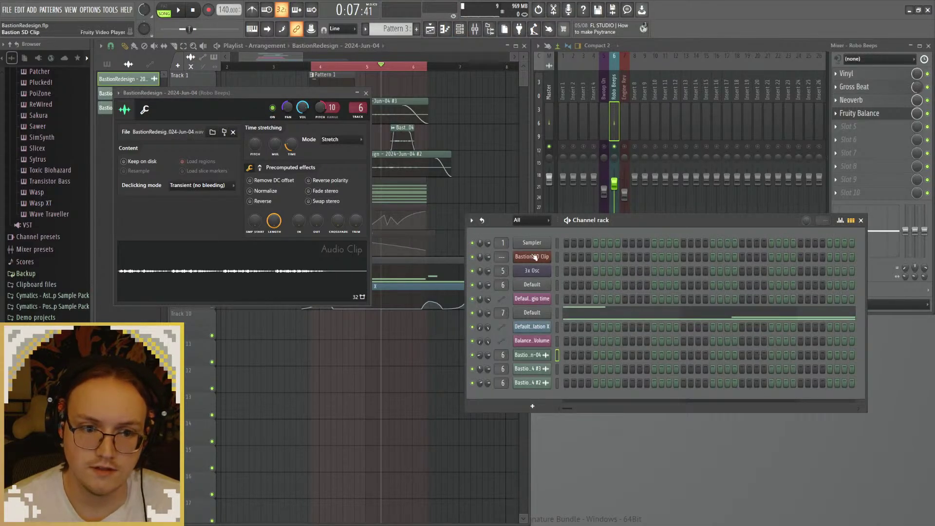
click(536, 256)
drag(680, 340, 671, 326)
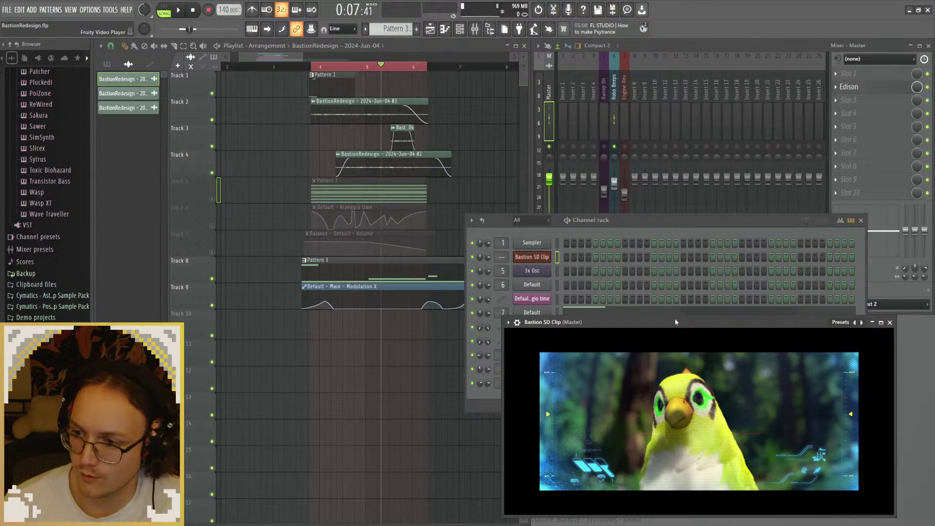
mouse_move(628, 471)
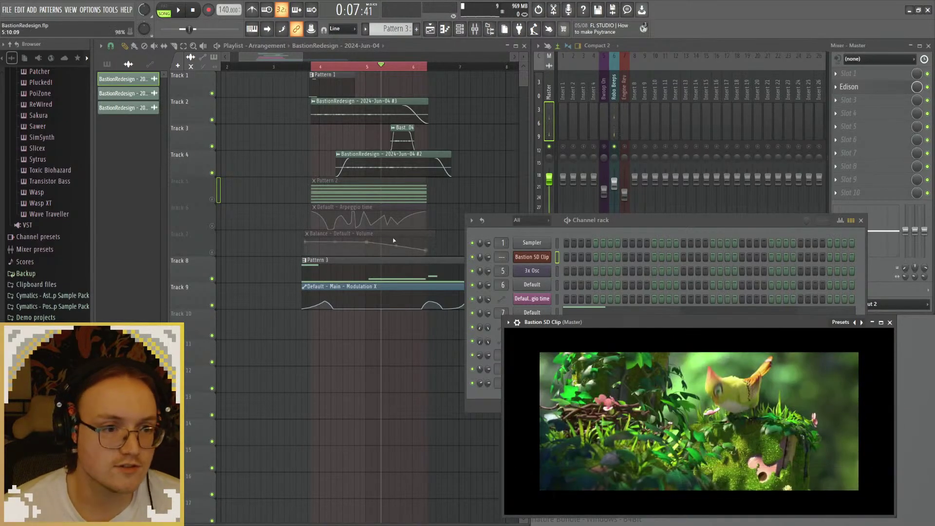
Step: Lower the Robo Beeps mixer track's volume, place the playhead before the Track 2 clip, and clear the loop range
scroll(329, 141, right, 1)
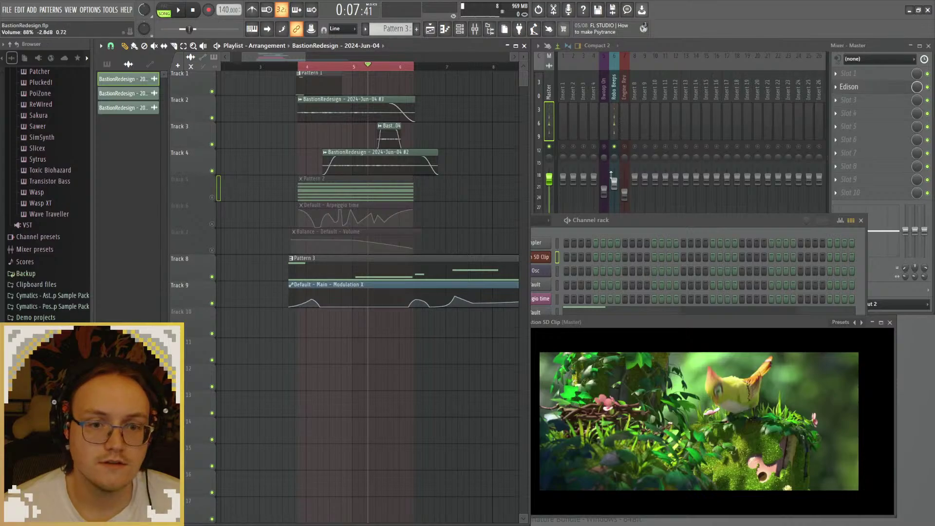
drag(613, 181, 614, 192)
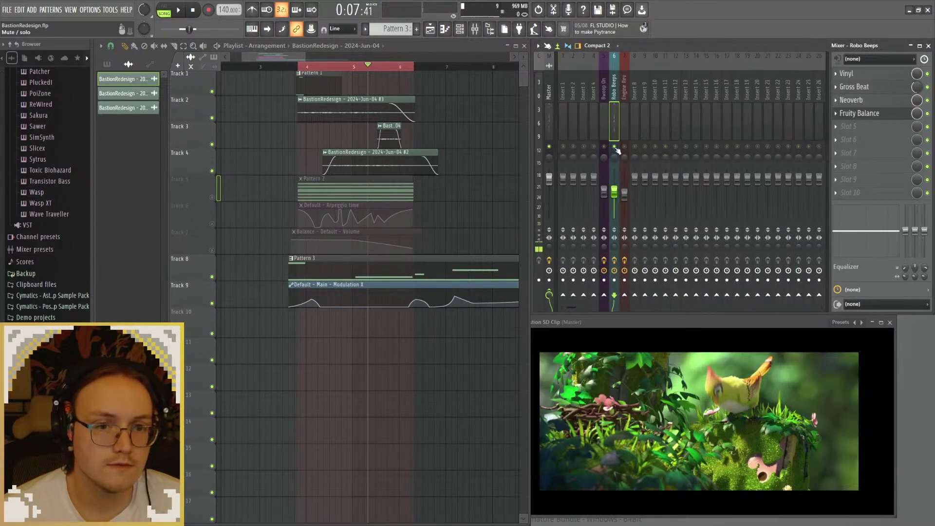
click(272, 68)
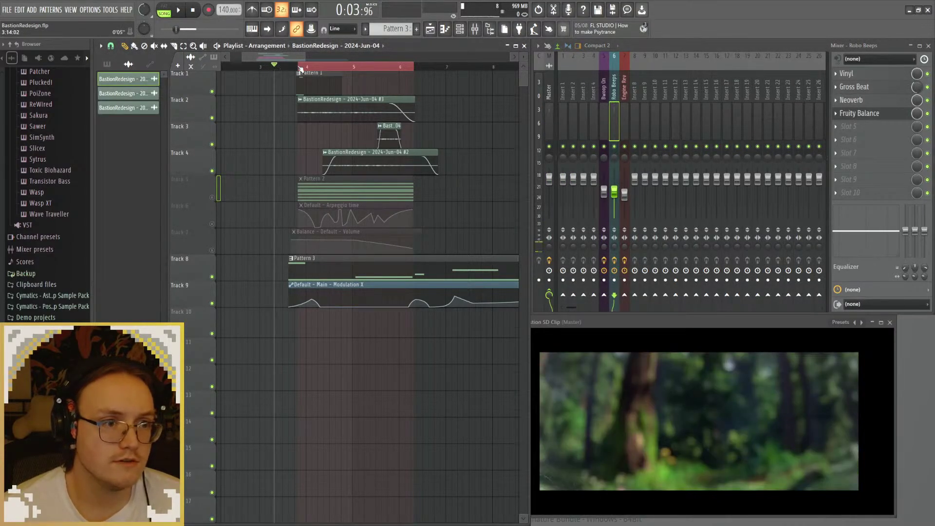
drag(628, 335, 621, 335)
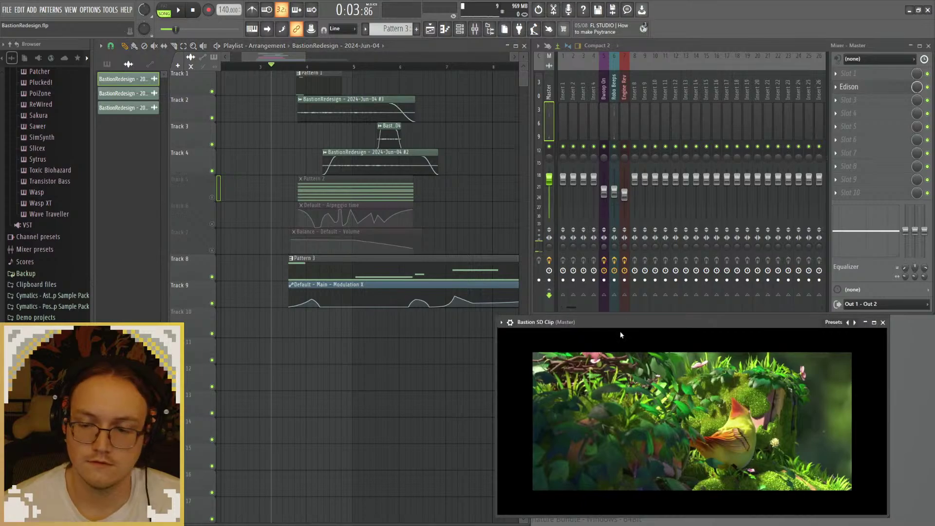
Step: Lower the Engine Rev mixer track's volume to roughly 38% while auditioning the mix against the video
key(space)
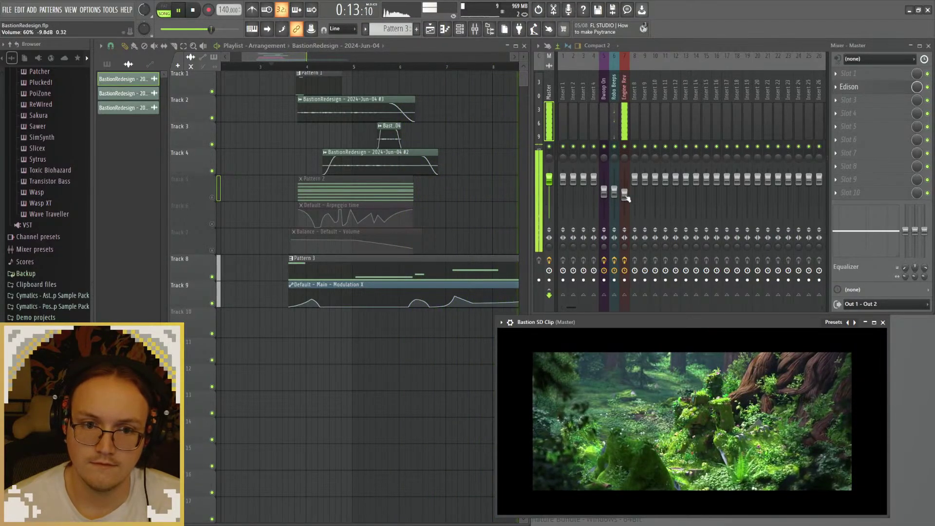
drag(627, 200, 628, 205)
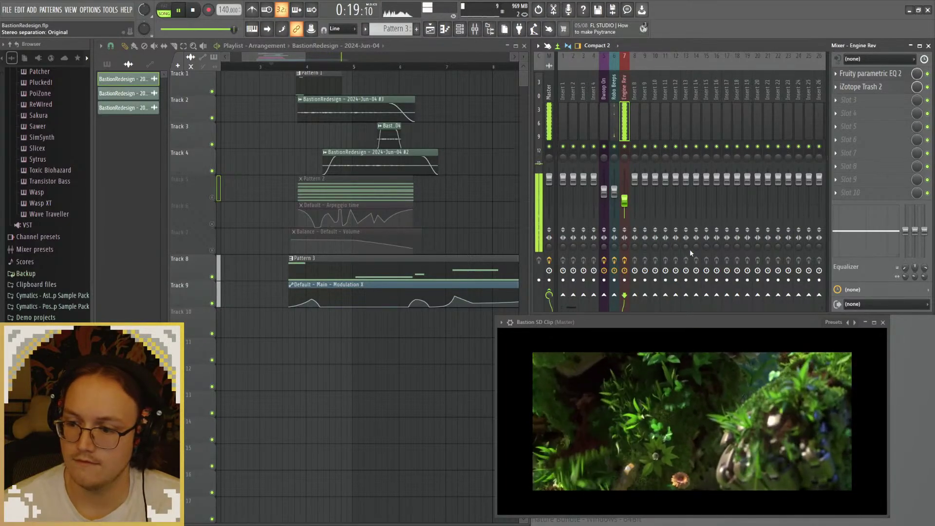
key(space)
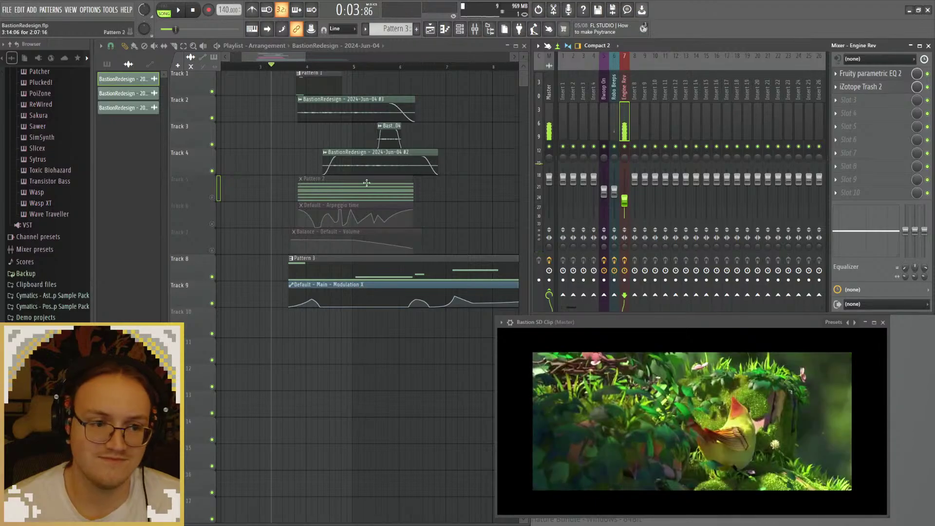
key(space)
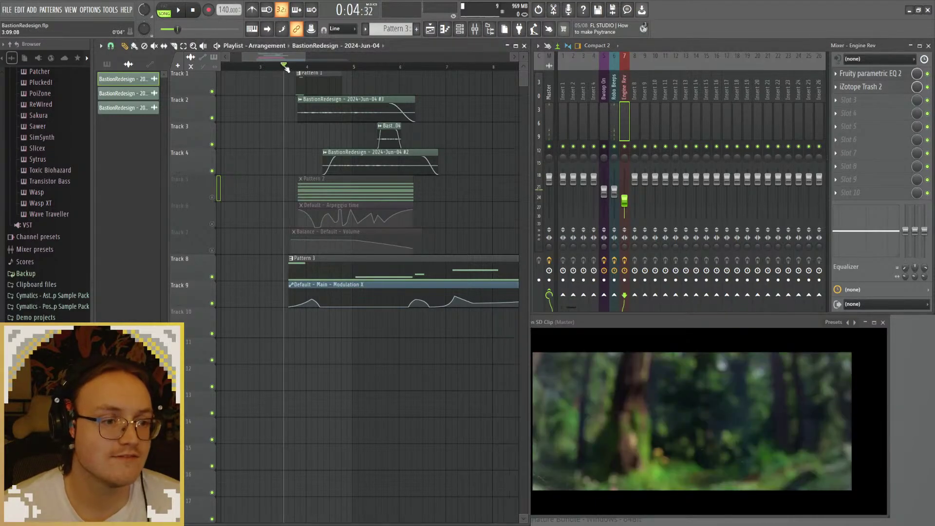
key(space)
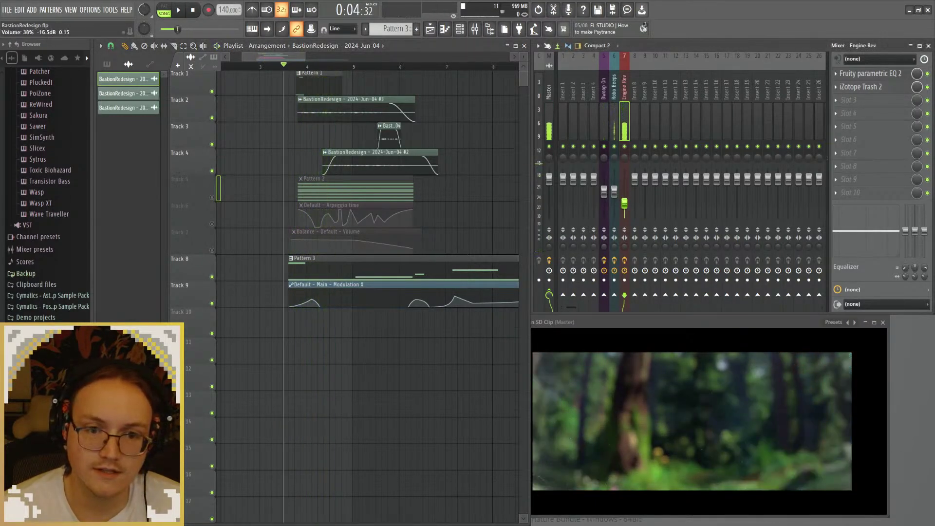
key(space)
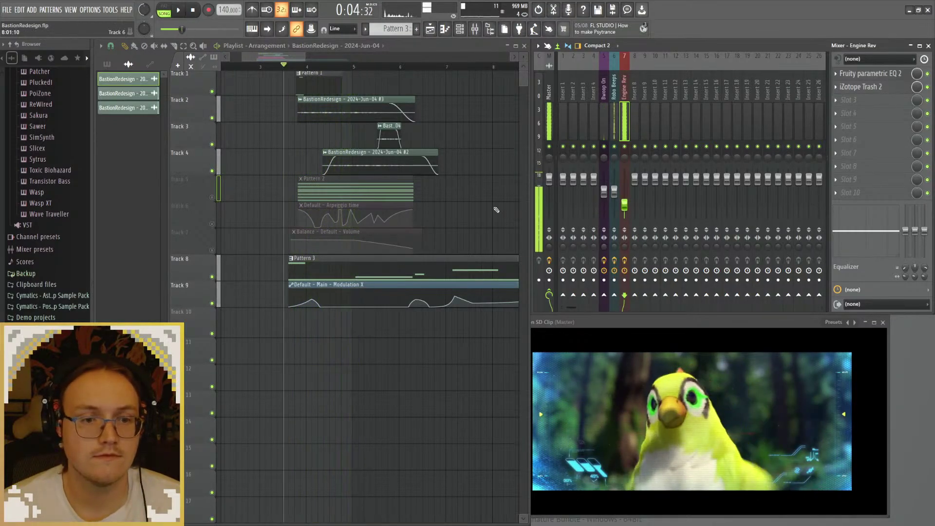
key(space)
key(space)
Step: Open Pattern 1's 3x Osc notes and add a short slide note at A1 near the end of the held note
click(606, 133)
key(space)
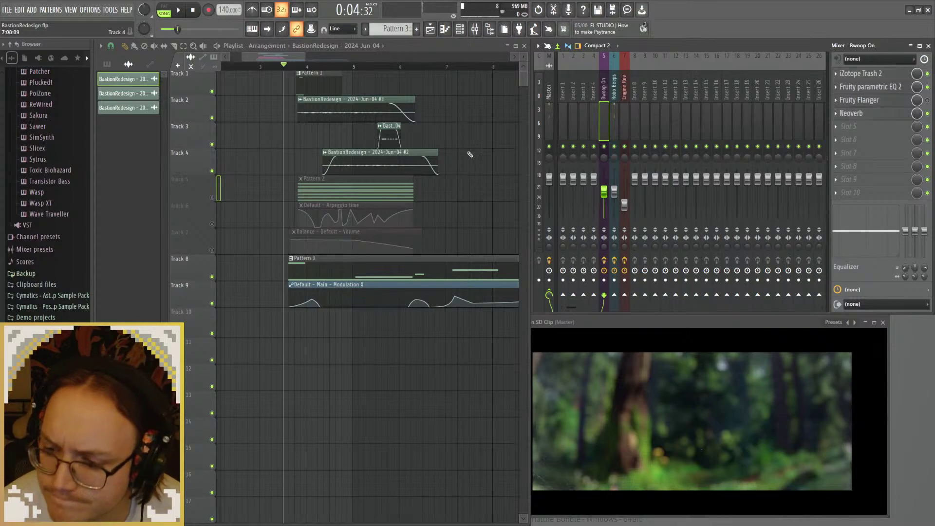
key(F7)
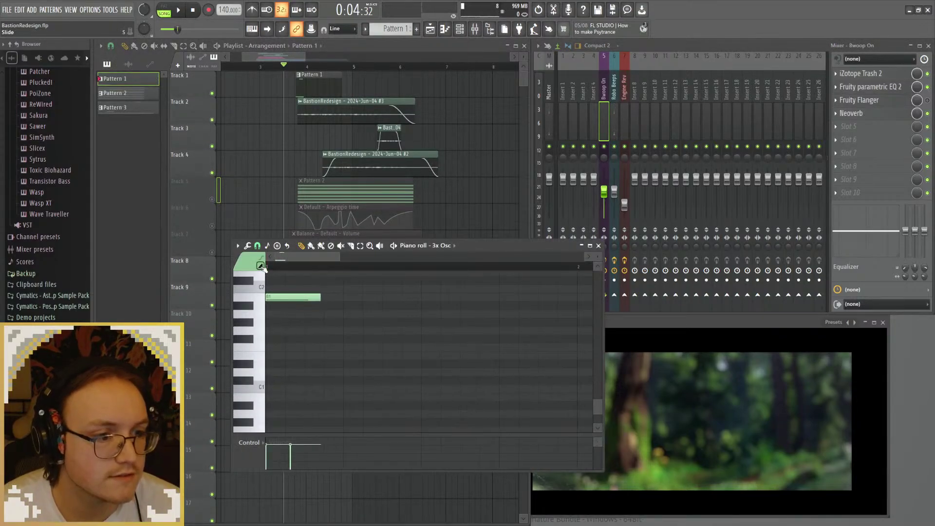
scroll(348, 323, down, 2)
click(312, 314)
drag(419, 313, 381, 308)
scroll(293, 306, up, 4)
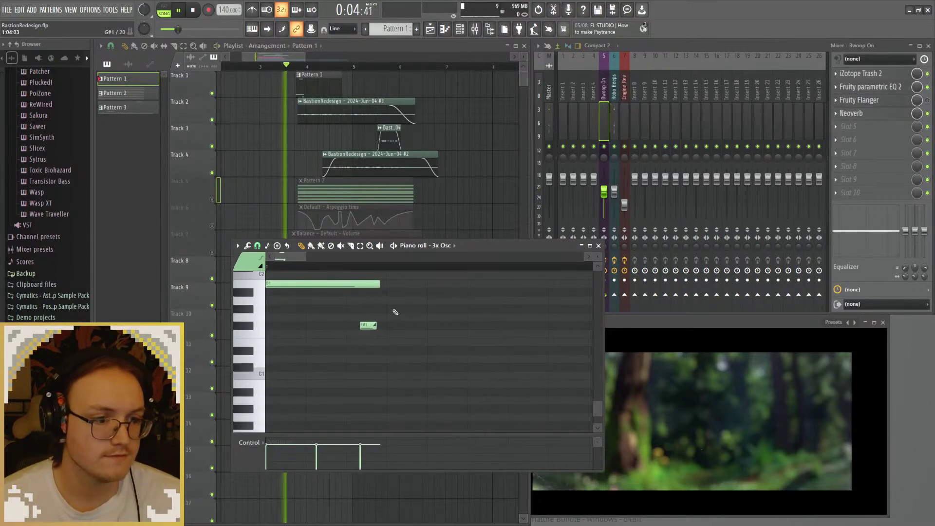
key(space)
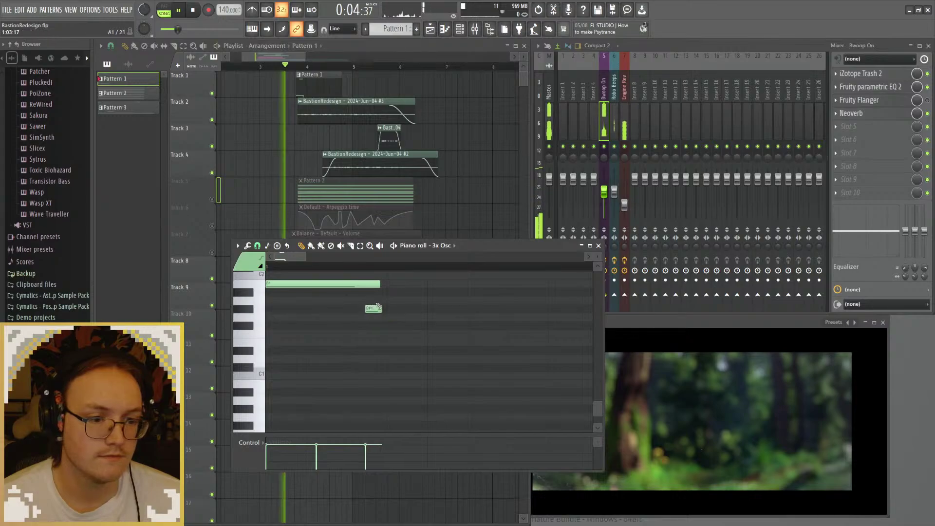
Step: Try the new slide note at C4 and F3 during playback, then settle its pitch at B2
scroll(385, 331, up, 3)
drag(388, 366, 360, 360)
scroll(368, 306, up, 6)
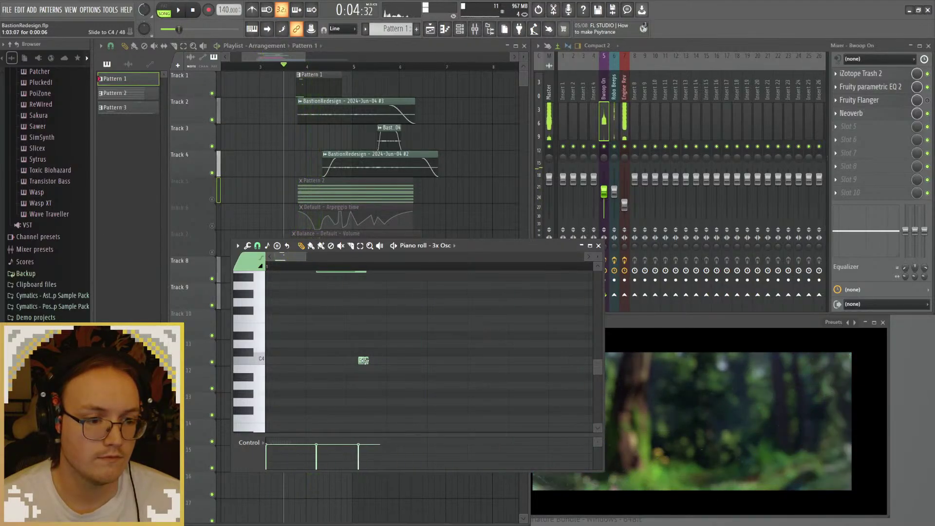
drag(360, 360, 371, 418)
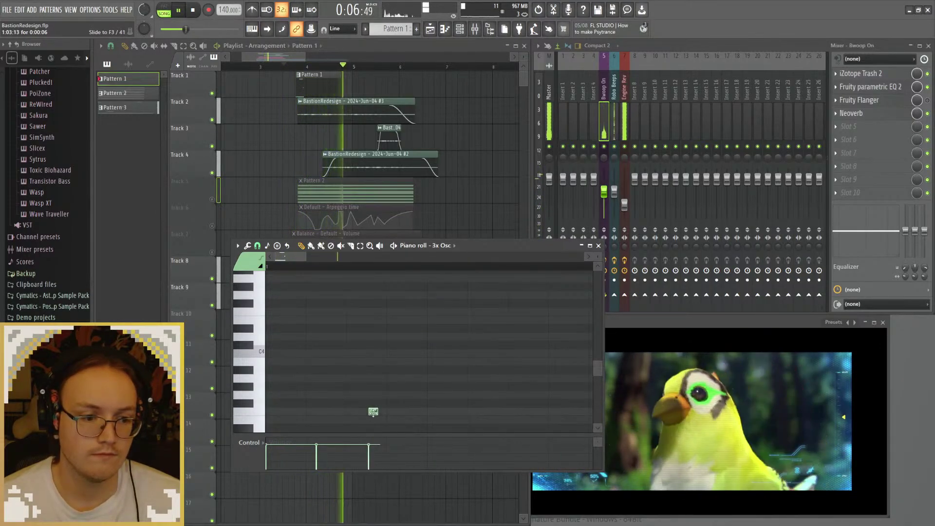
scroll(392, 308, down, 5)
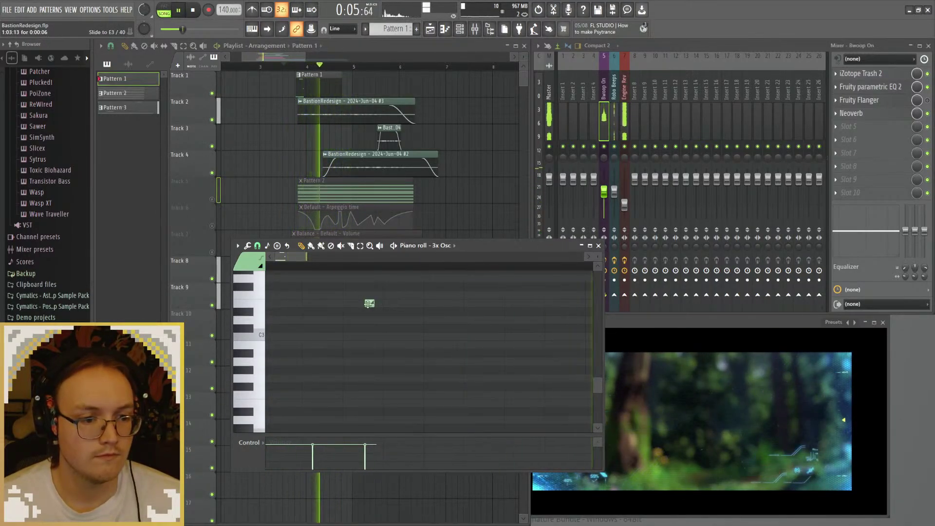
drag(370, 305, 370, 345)
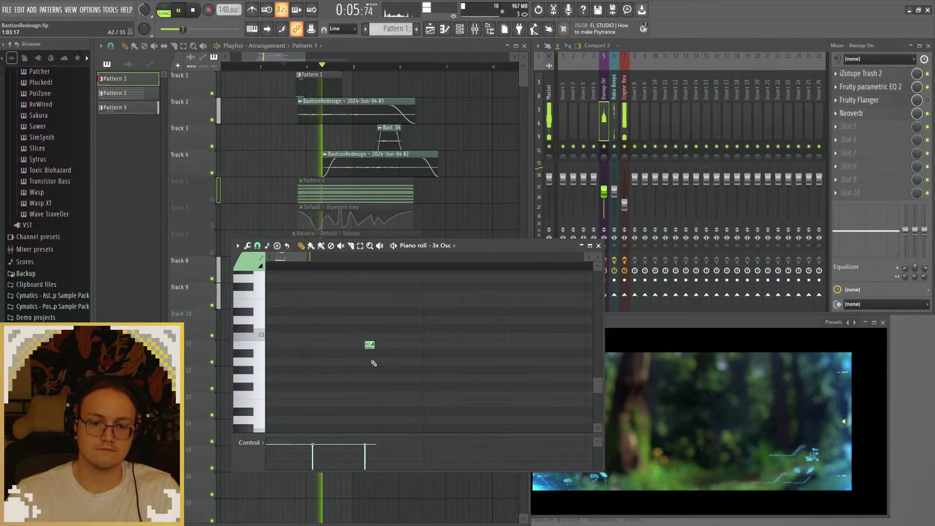
Step: Shorten the B2 slide note to 0:00:04 and fine-tune its start to 1:03:15 while auditioning
drag(371, 345, 368, 345)
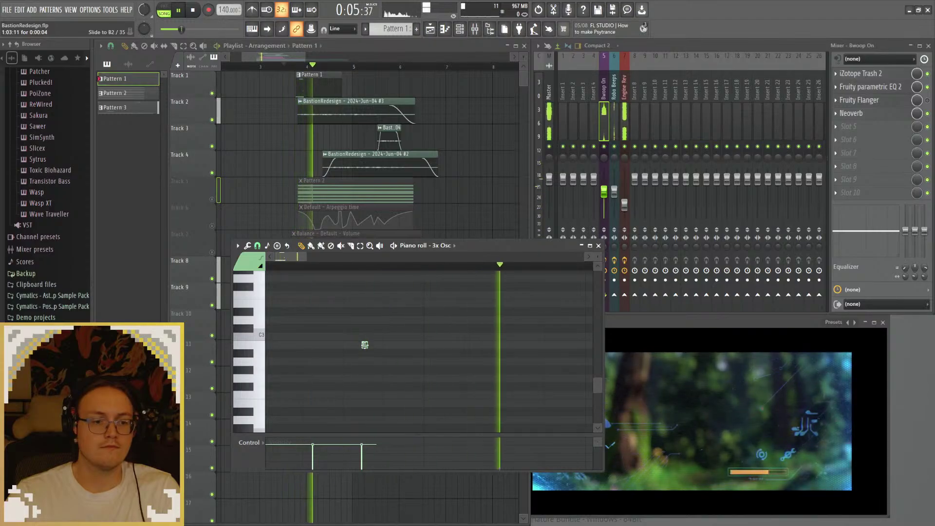
drag(365, 345, 377, 345)
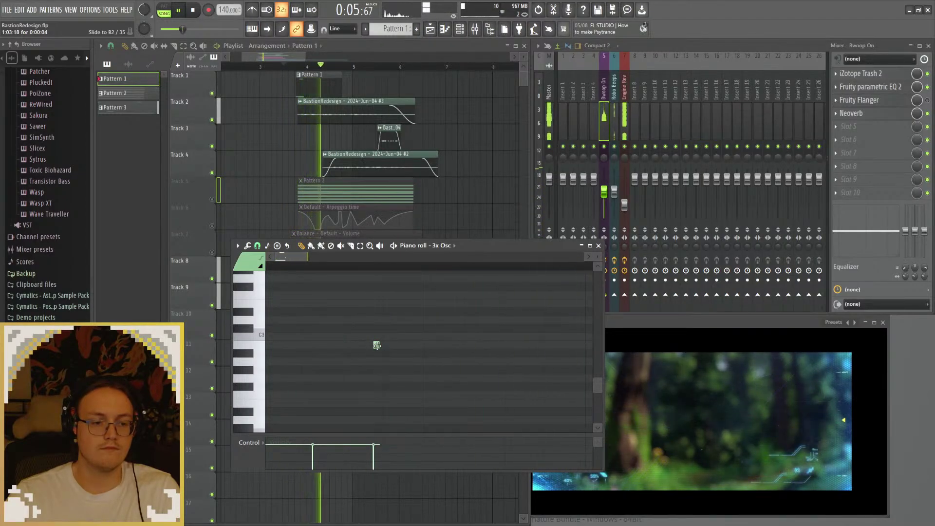
drag(377, 345, 371, 345)
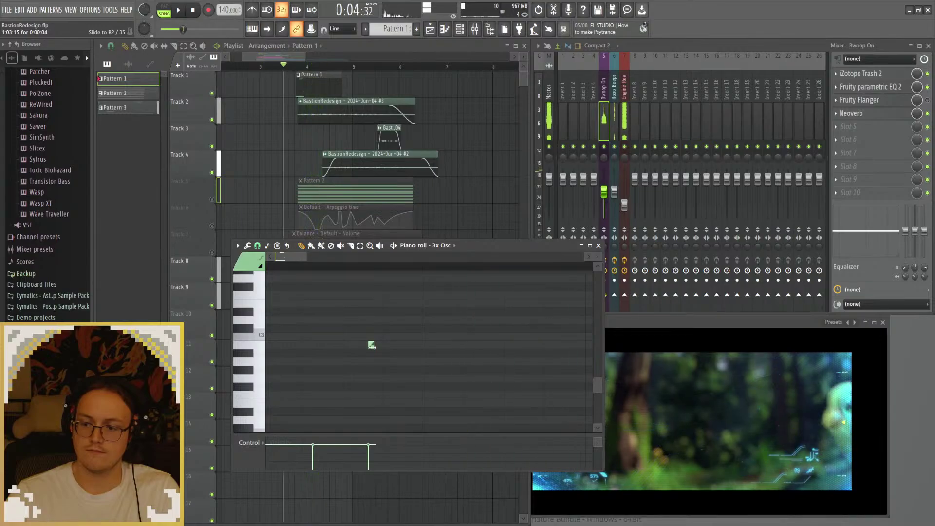
key(space)
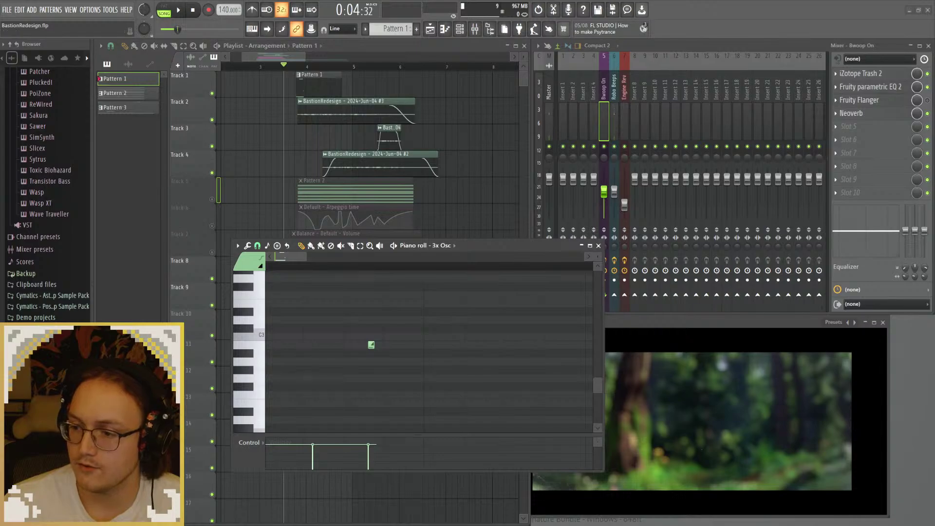
Step: Audition the bwoop sound from just before Pattern 1, checking its timing against the Bastion SD Clip video
drag(486, 246, 464, 248)
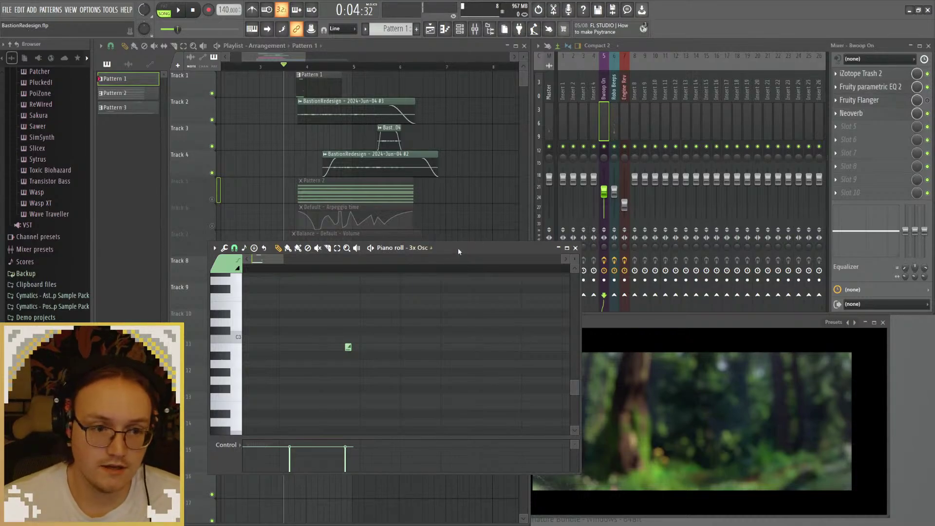
drag(458, 251, 477, 247)
key(space)
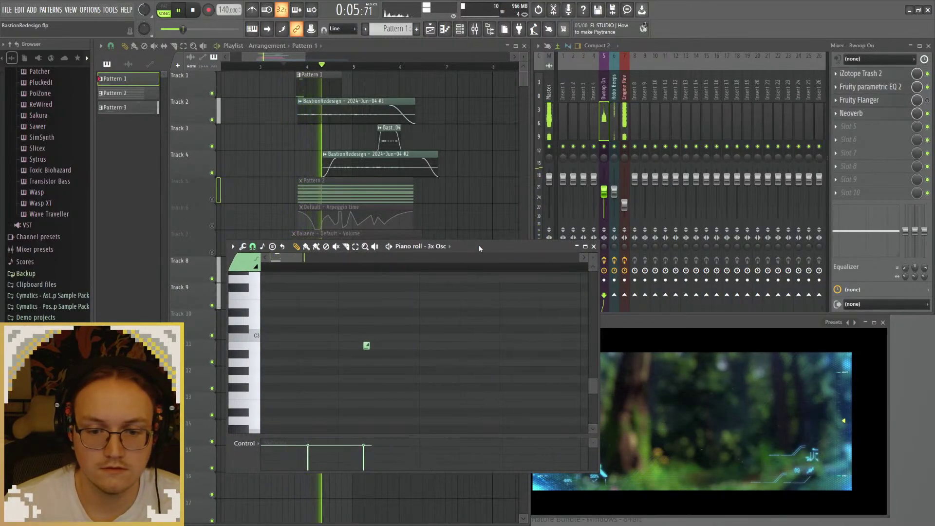
key(space)
key(space)
key(space)
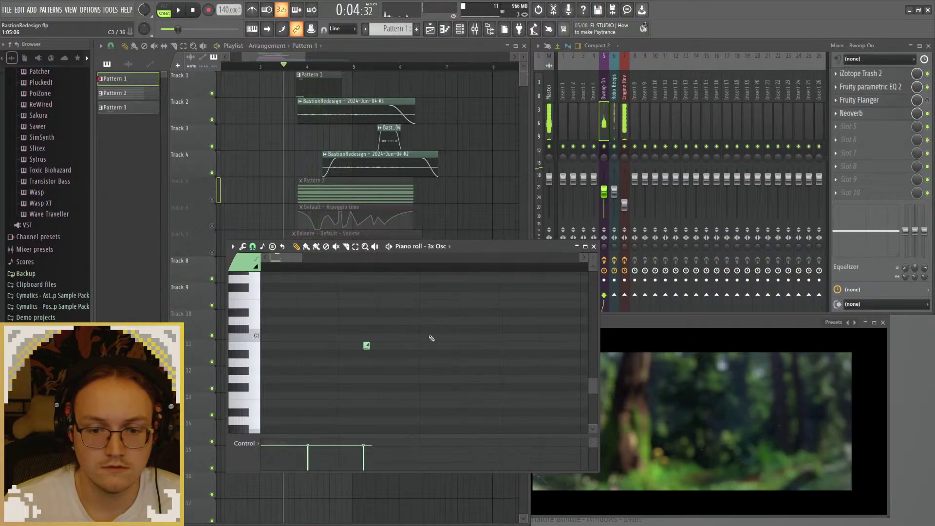
click(593, 245)
key(space)
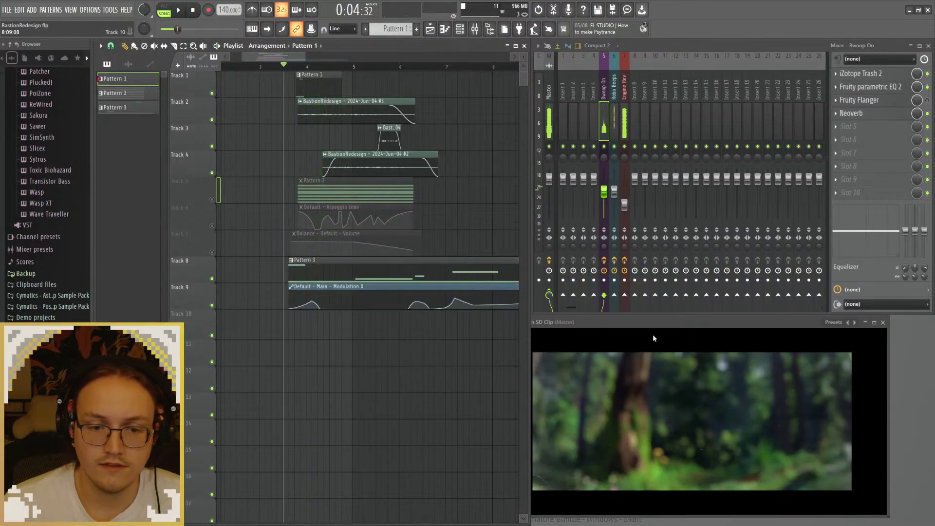
click(668, 324)
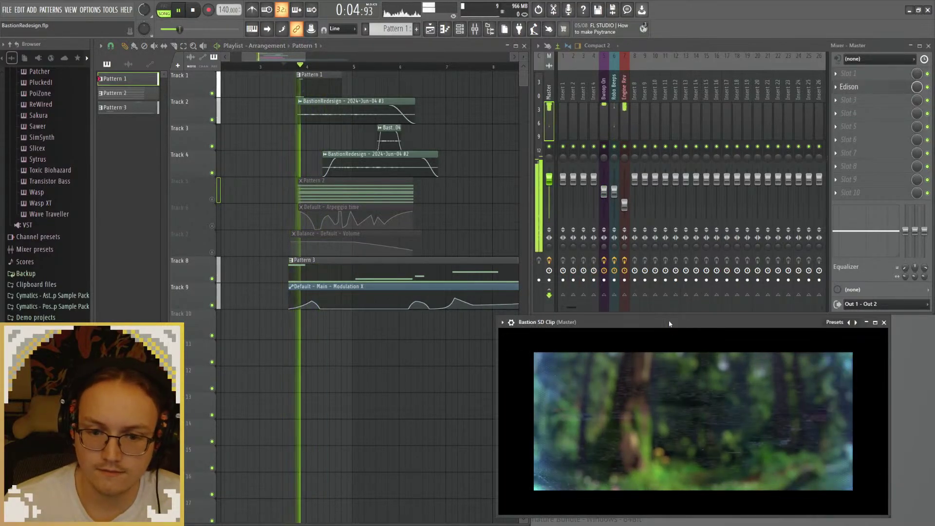
key(space)
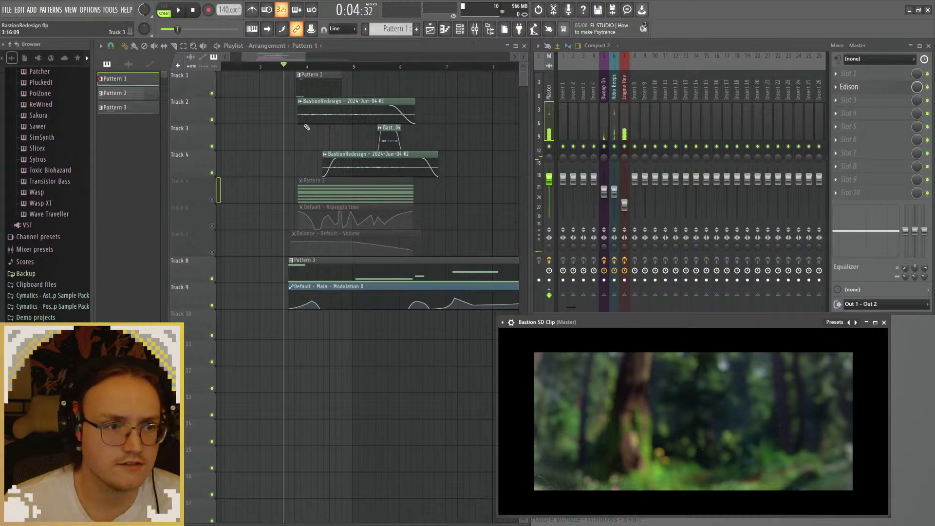
Step: Reopen Pattern 1's notes, raise the last slide note three octaves to B5, and audition it
double_click(325, 89)
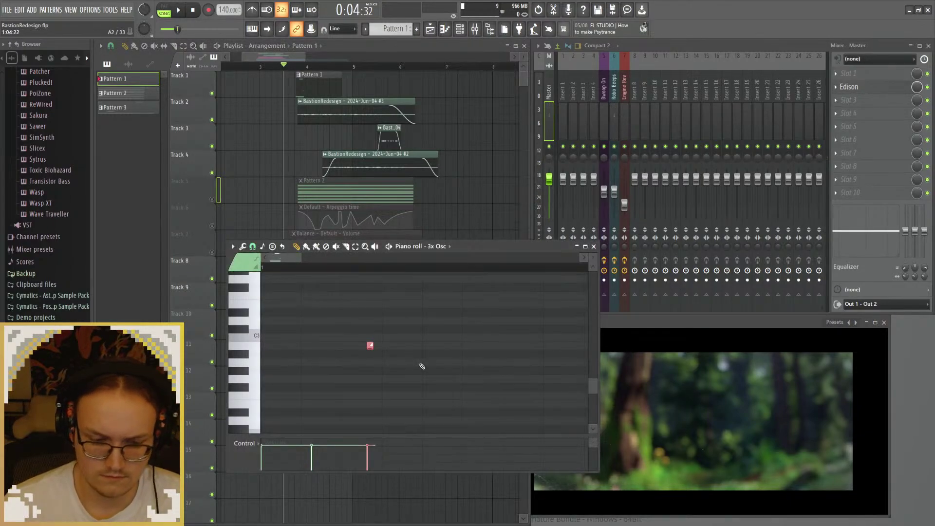
scroll(422, 366, up, 4)
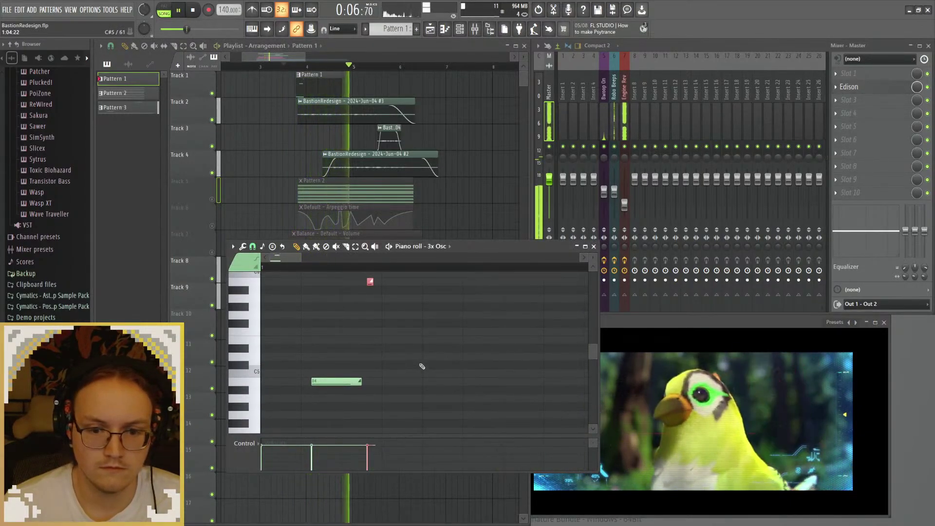
key(space)
key(space)
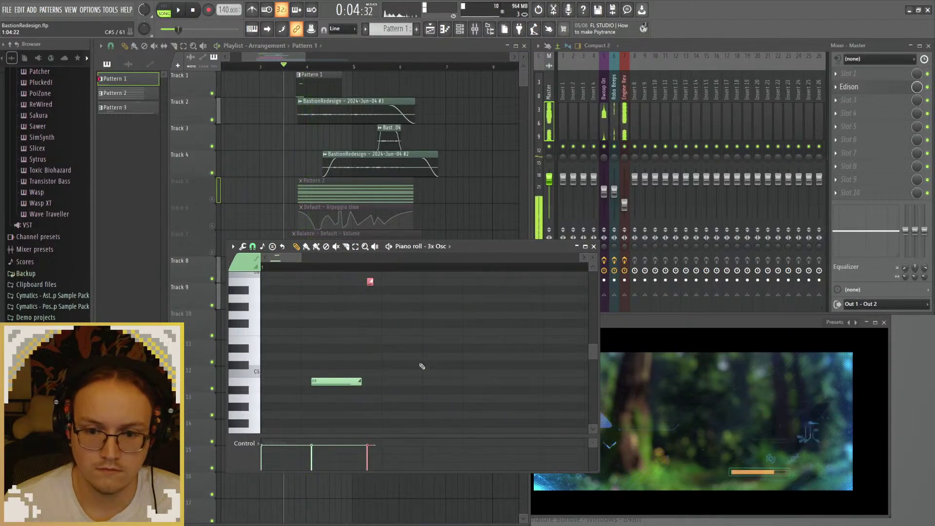
Step: Lower Pattern 1's last slide note from B5 to B3, audition it, and delete that slide note
key(space)
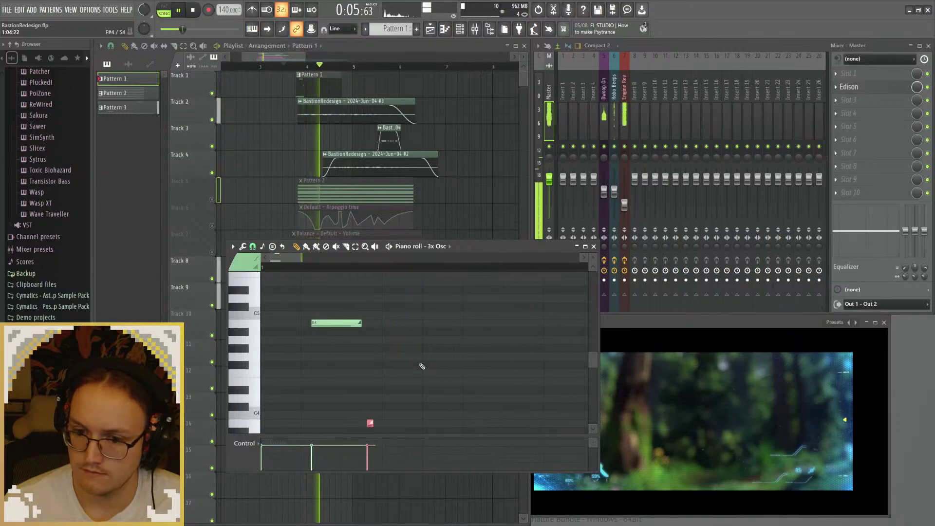
key(space)
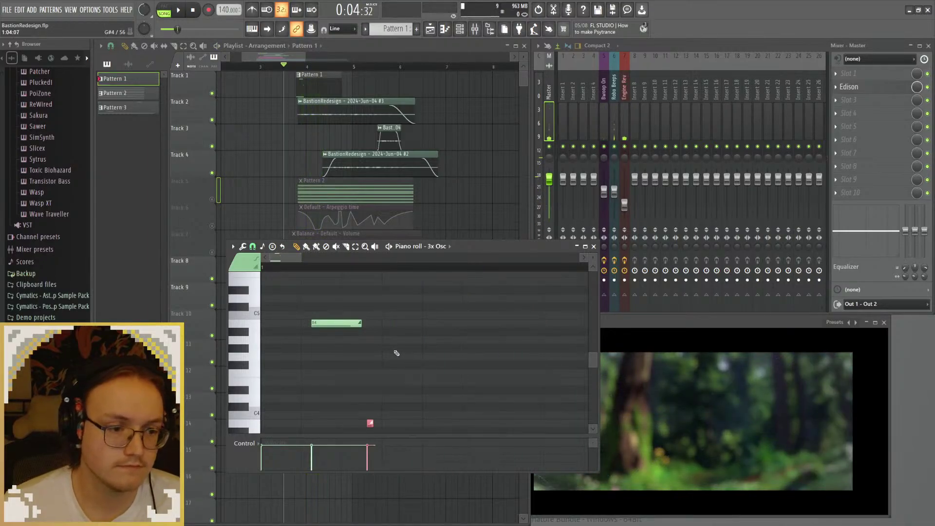
scroll(365, 373, down, 5)
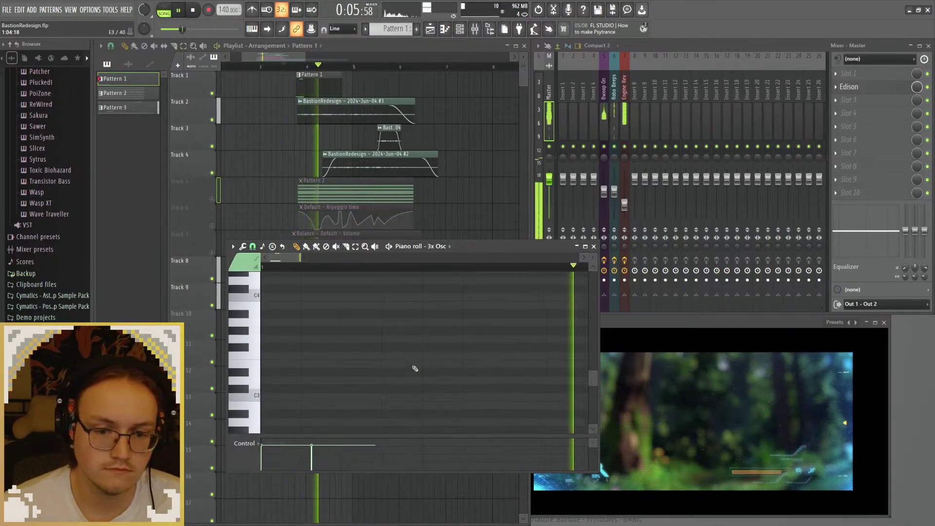
Step: Shorten the B1 base note in Pattern 1 to 0:02:15 while auditioning the bwoop against the video
drag(265, 347, 376, 347)
key(space)
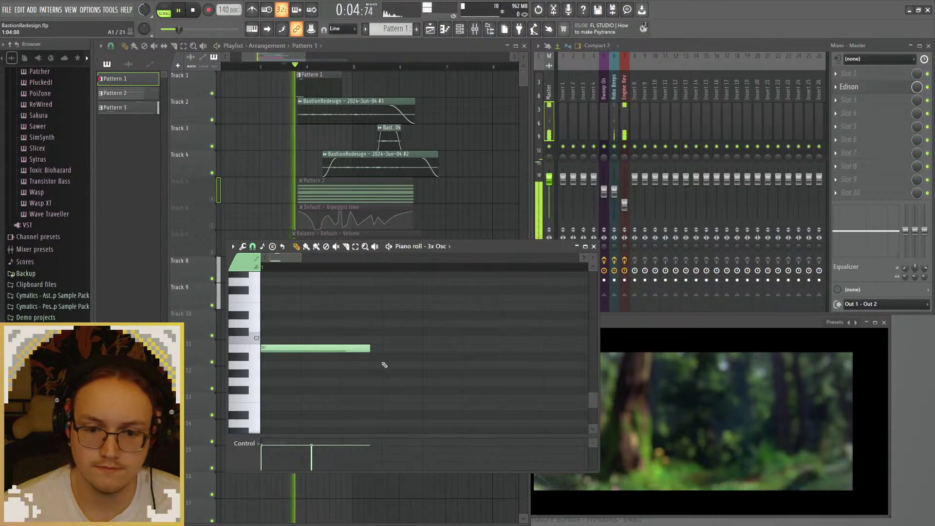
key(space)
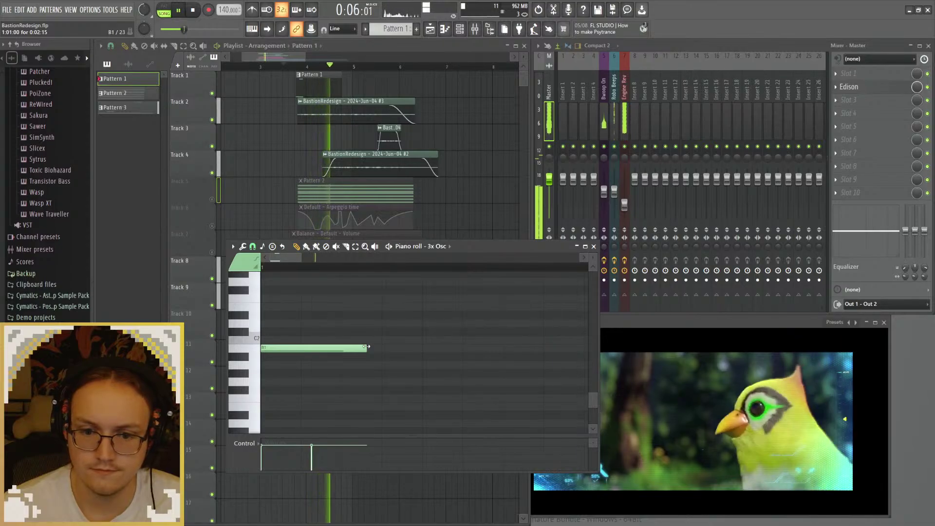
key(F7)
key(space)
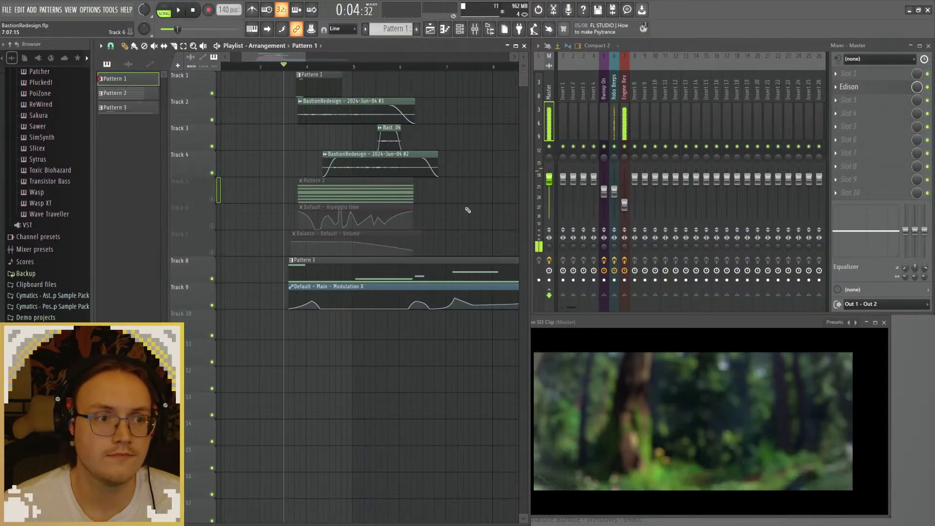
Step: Move band 5 of the Bwoop On channel's Fruity Parametric EQ 2 to 16202 Hz with a 1.7 dB boost while auditioning
key(F7)
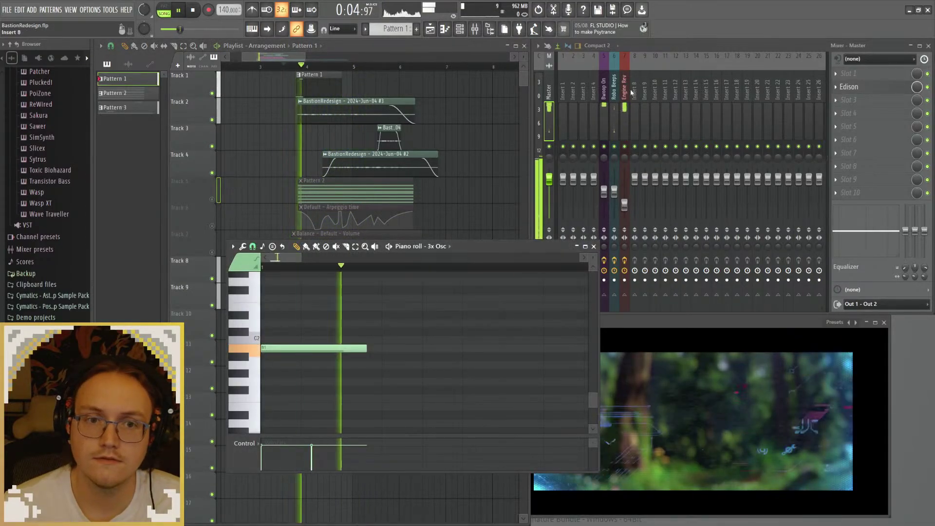
click(604, 117)
click(870, 86)
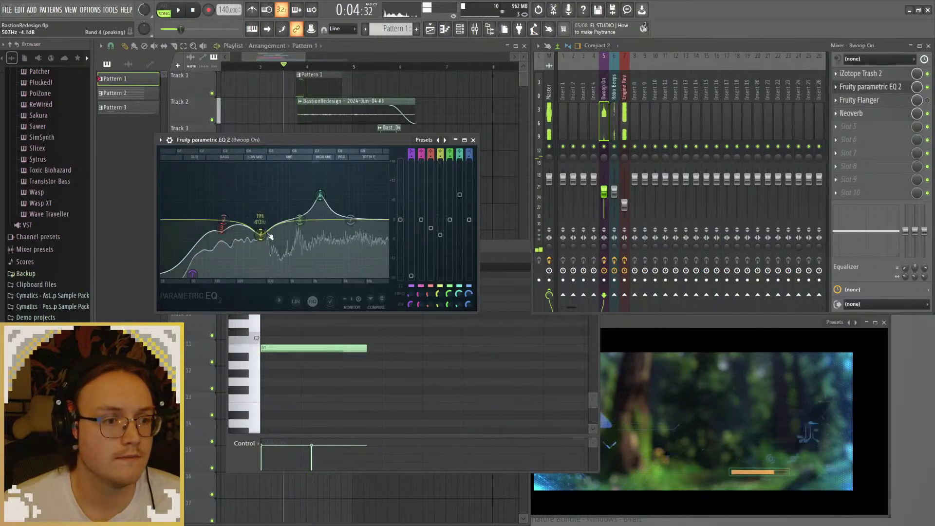
mouse_move(300, 219)
drag(299, 219, 383, 214)
key(space)
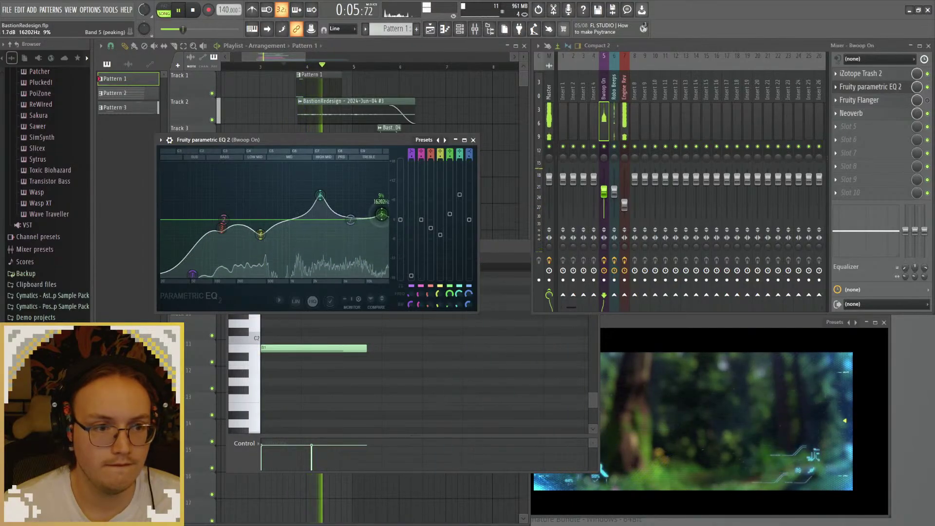
click(473, 140)
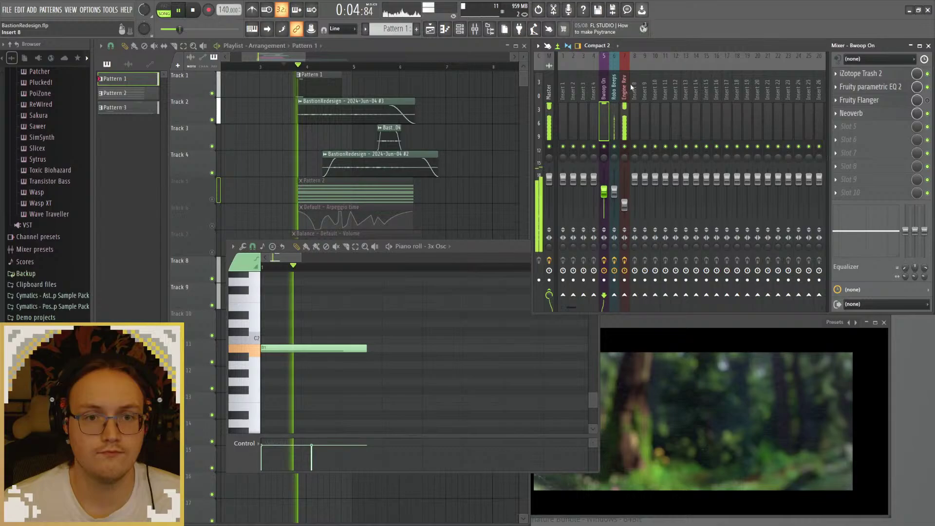
Step: Select the Engine Rev mixer channel and audition its layer against the Bastion SD Clip video
click(628, 86)
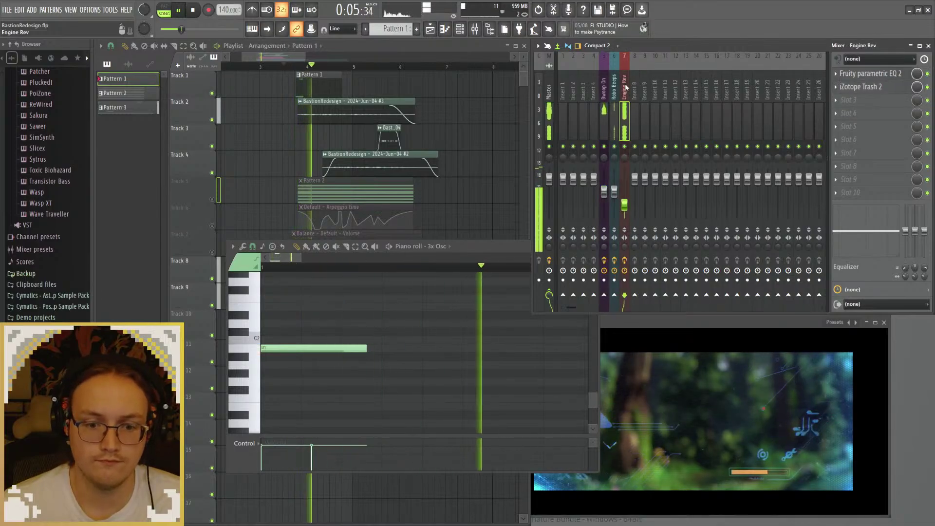
click(344, 83)
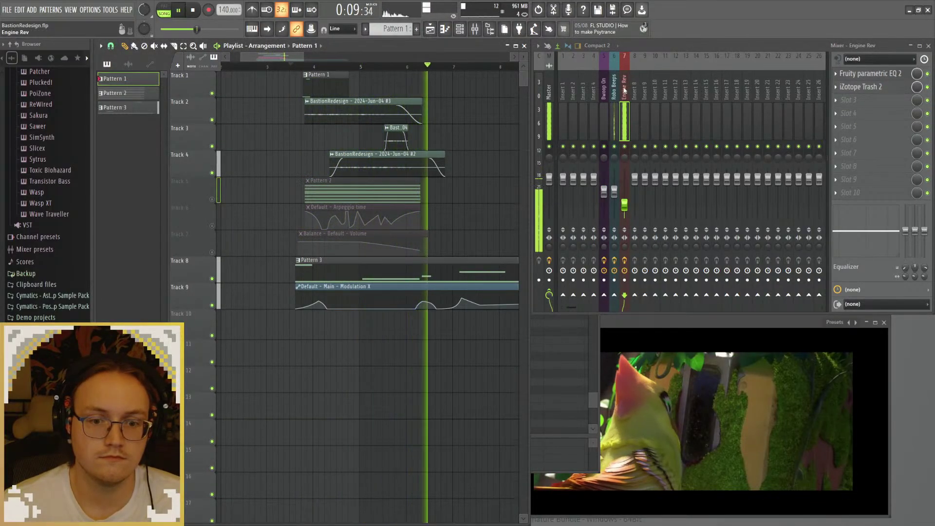
key(space)
scroll(342, 291, right, 3)
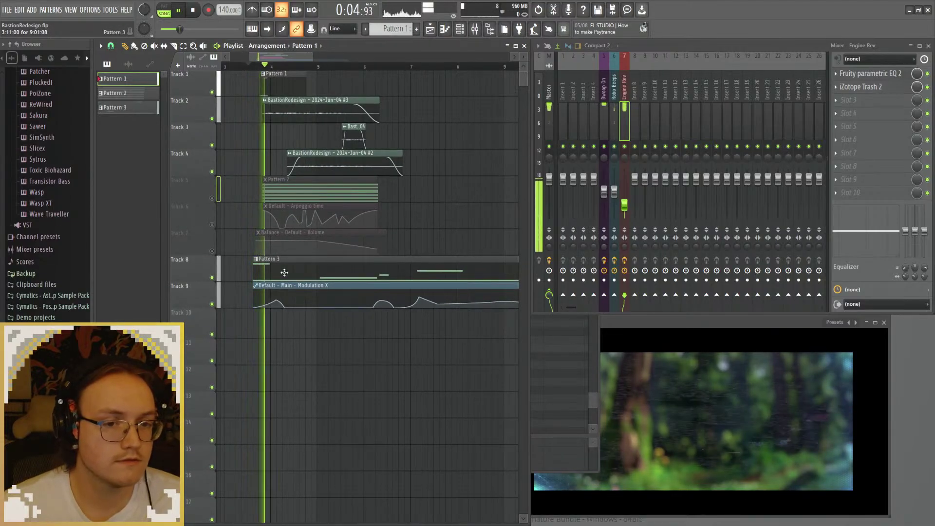
scroll(336, 312, left, 4)
scroll(360, 317, right, 2)
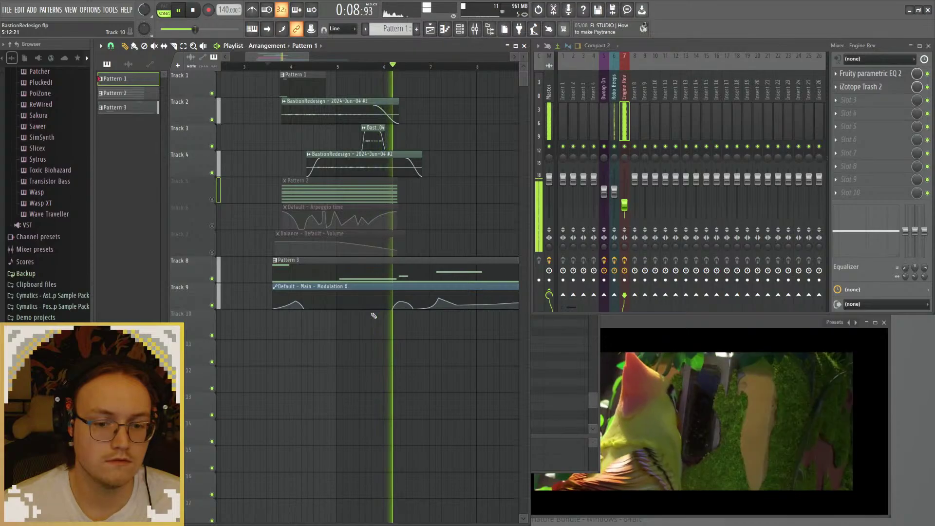
key(space)
Step: Try cutting the opening off Pattern 3's B0 note so it starts at 2:04:18, moving the first B1 slide note there, and audition it
double_click(326, 273)
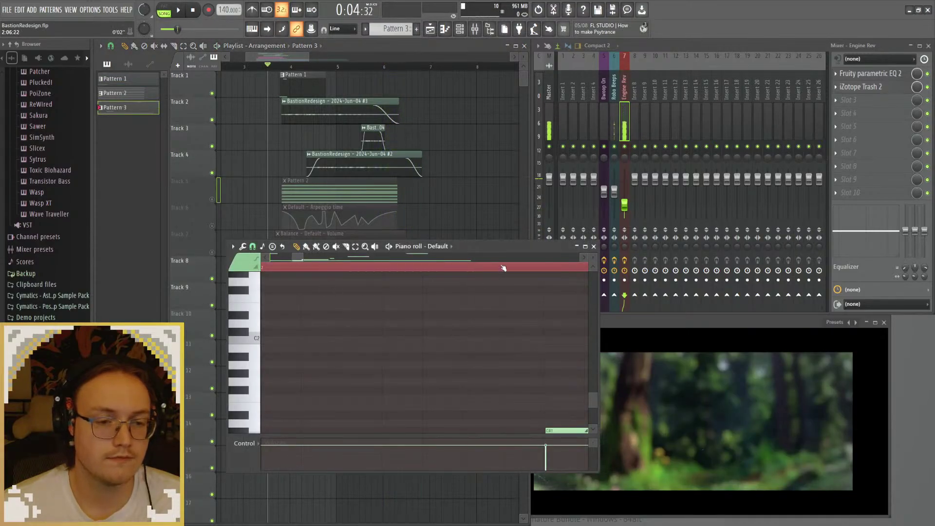
scroll(403, 324, down, 5)
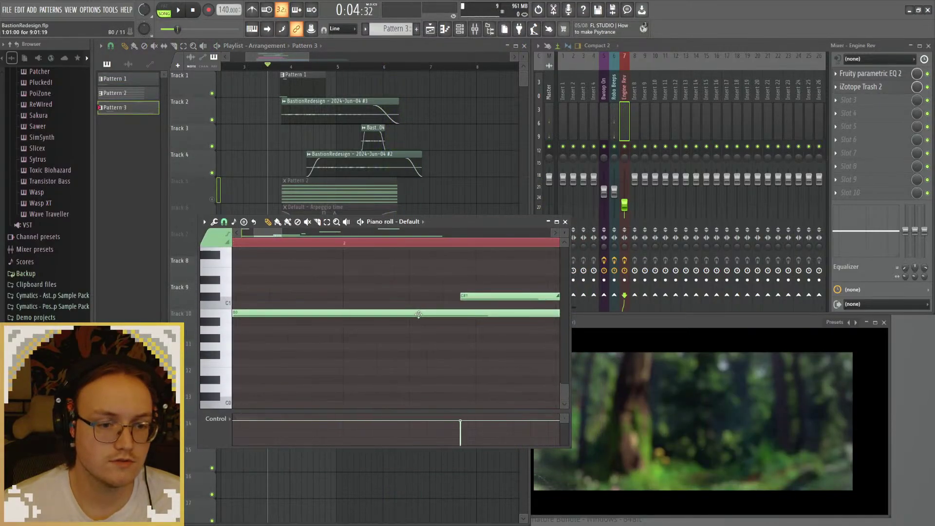
scroll(405, 322, down, 2)
scroll(293, 292, up, 4)
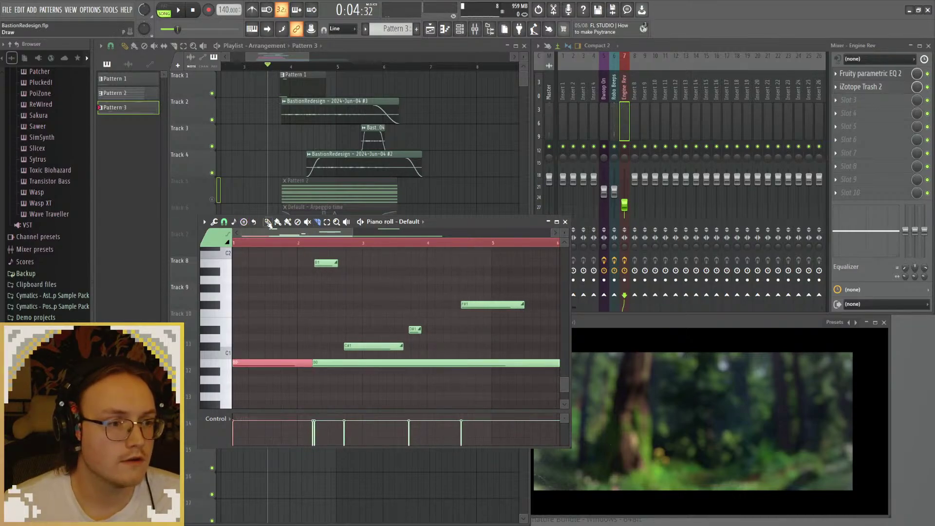
key(F7)
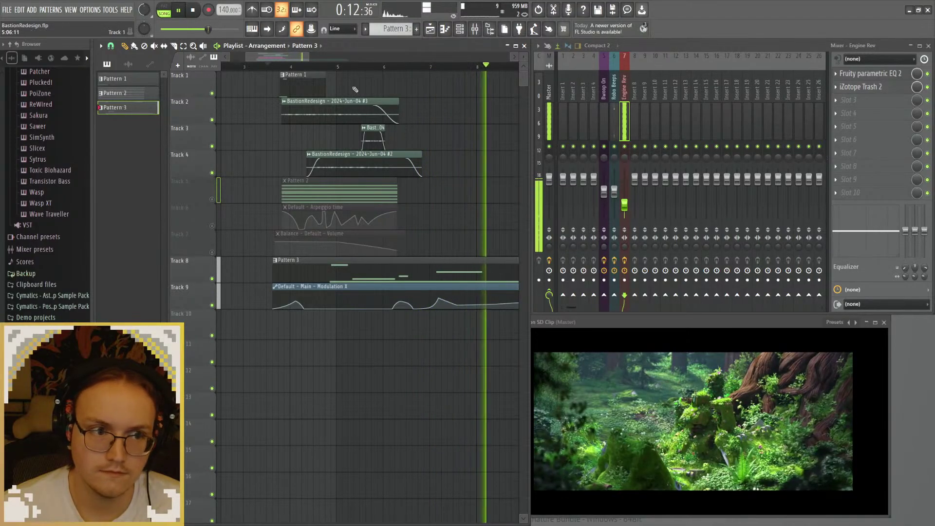
click(327, 67)
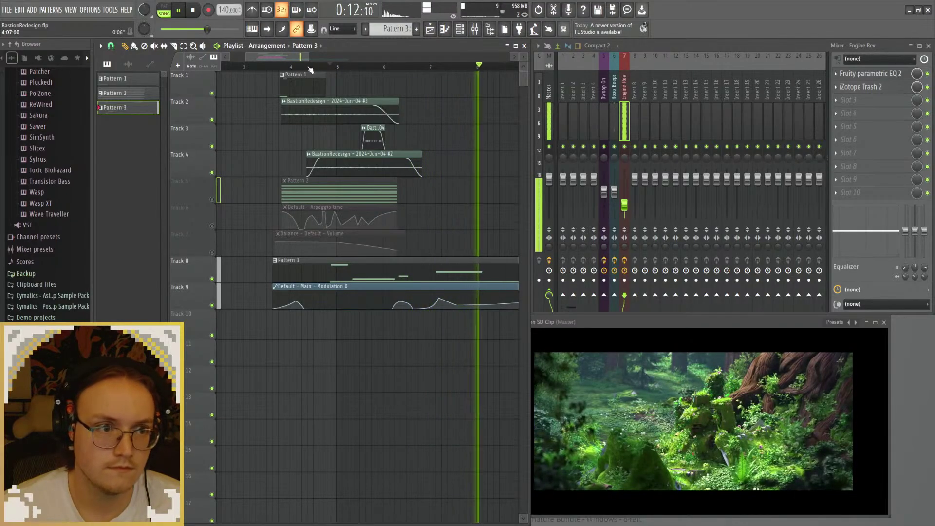
click(270, 68)
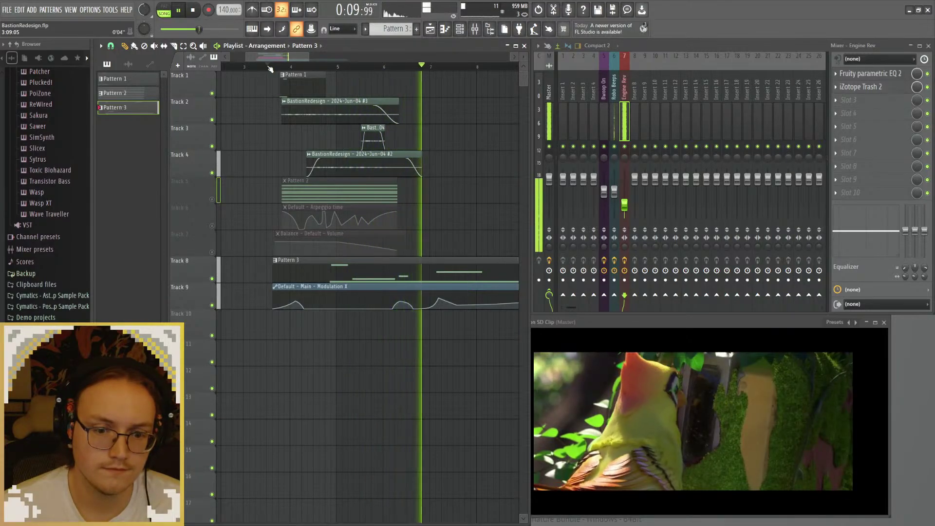
Step: Move Pattern 3's B0 base note back to the pattern's start and extend it to bar 10
double_click(283, 271)
key(space)
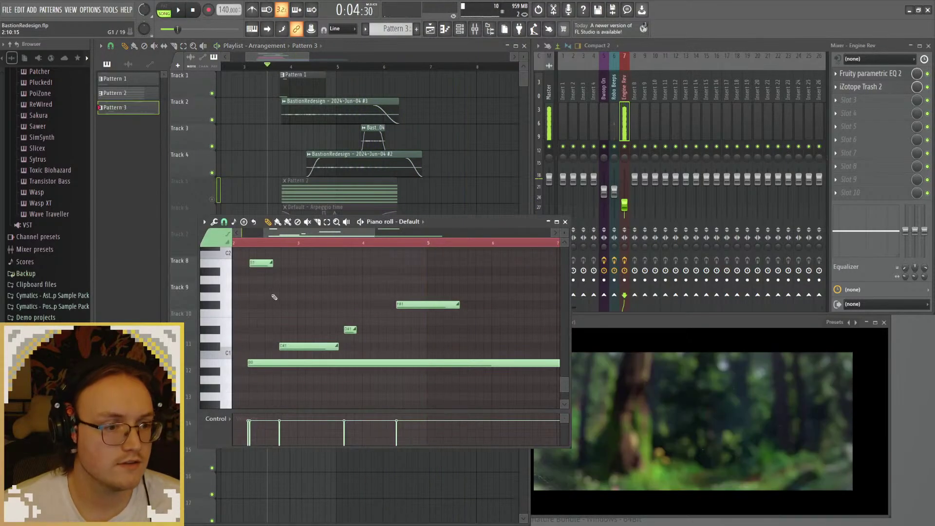
scroll(312, 290, left, 2)
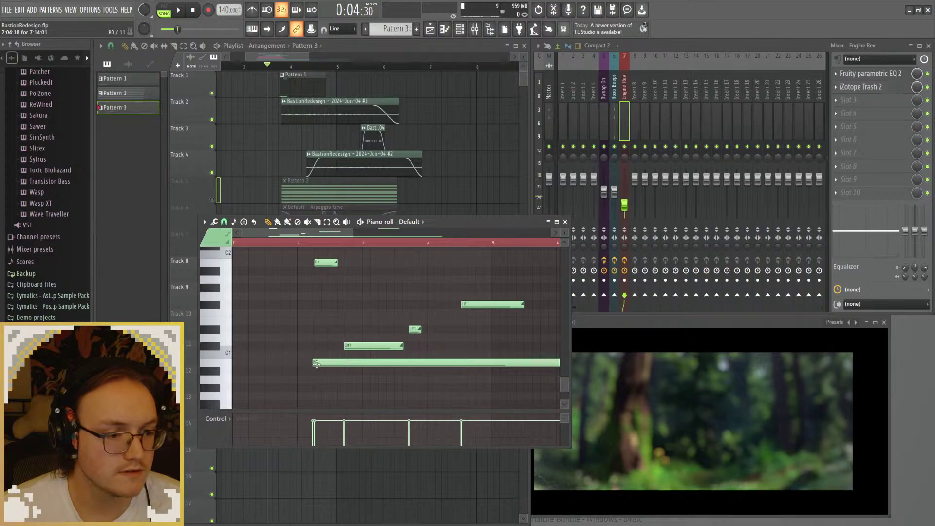
scroll(476, 361, down, 2)
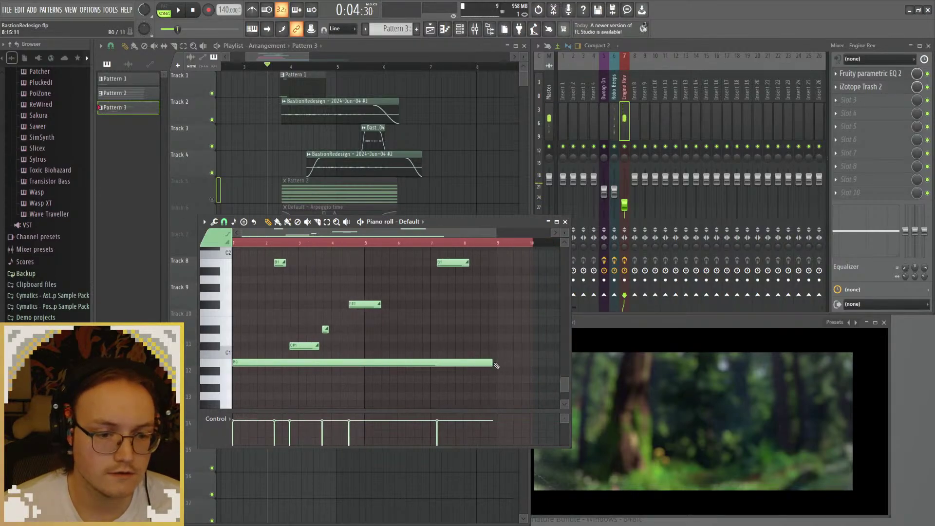
scroll(438, 351, down, 2)
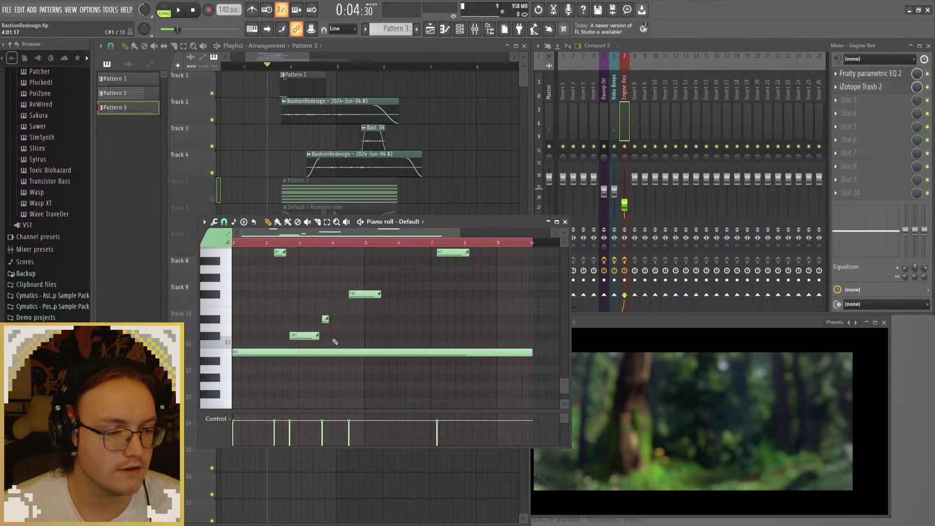
Step: Audition the engine layer, delete the early B1 slide note in Pattern 3, replay it, and close the pattern's notes
scroll(355, 317, up, 3)
key(space)
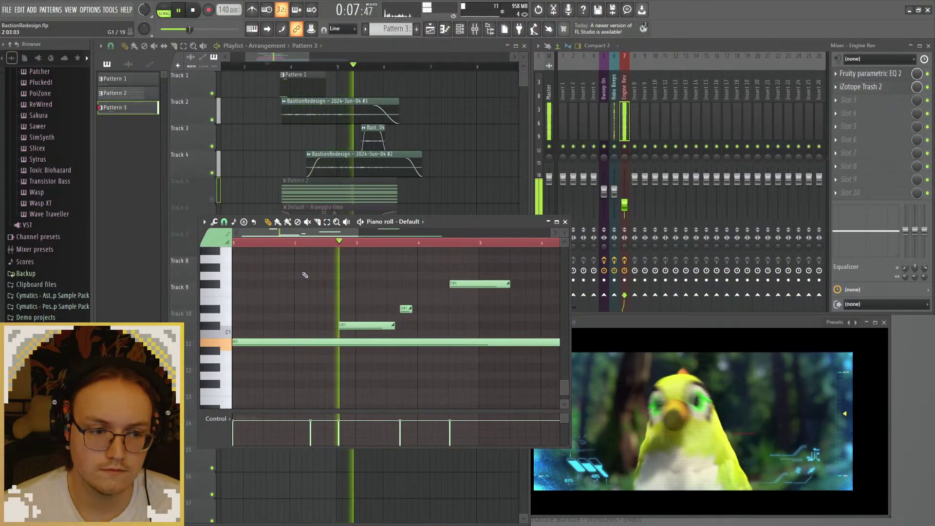
scroll(358, 312, up, 3)
key(space)
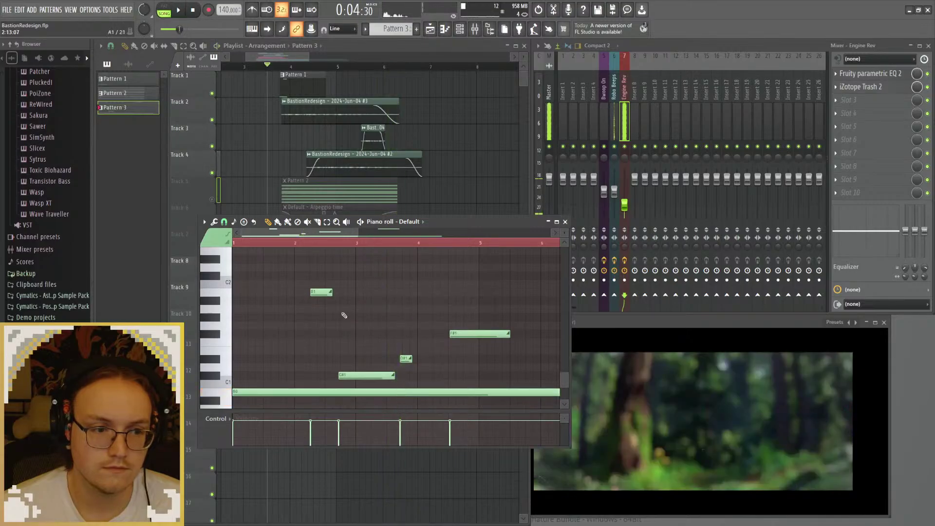
scroll(355, 312, down, 2)
scroll(346, 307, down, 2)
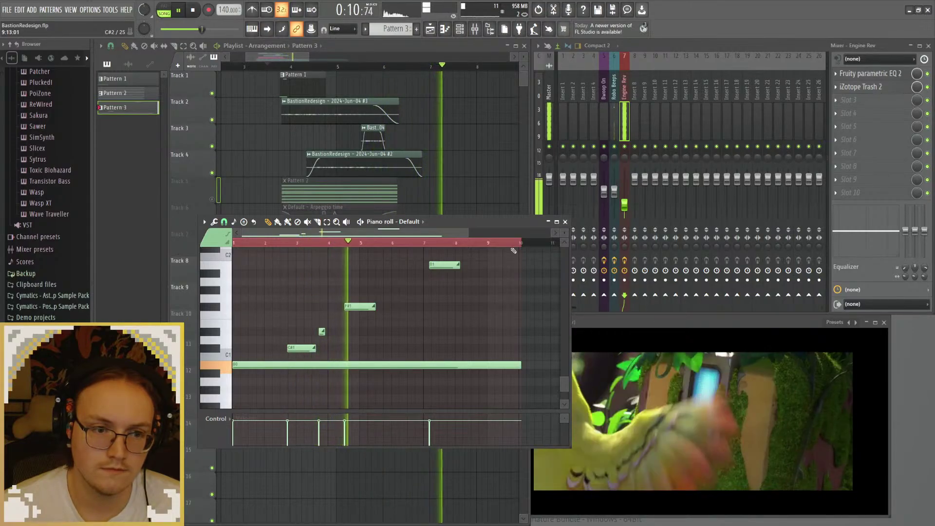
key(space)
key(F7)
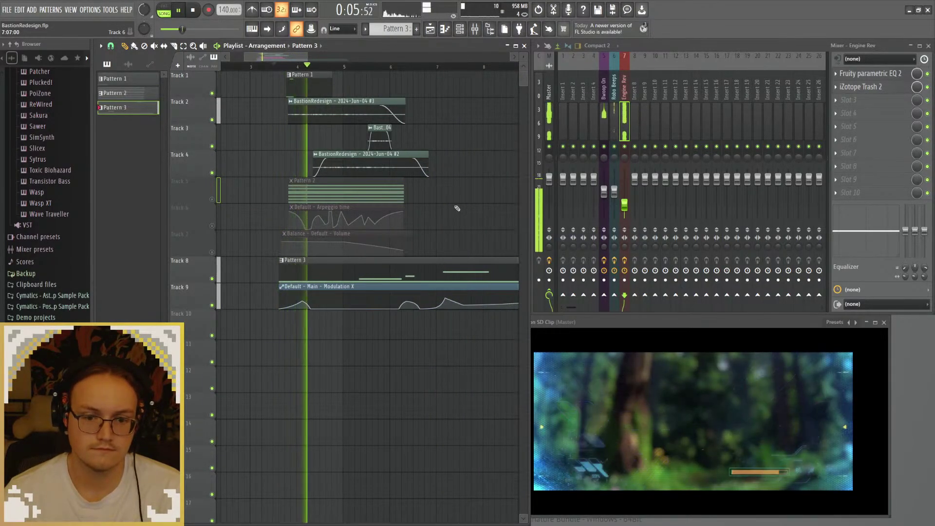
Step: Lower the Bwoop On channel's volume slightly and audition the mix from just before Pattern 1
key(space)
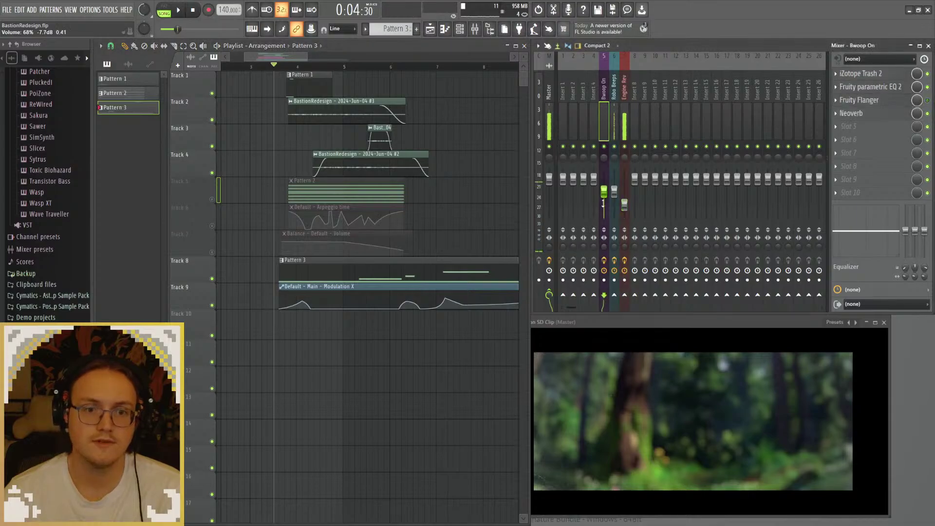
key(space)
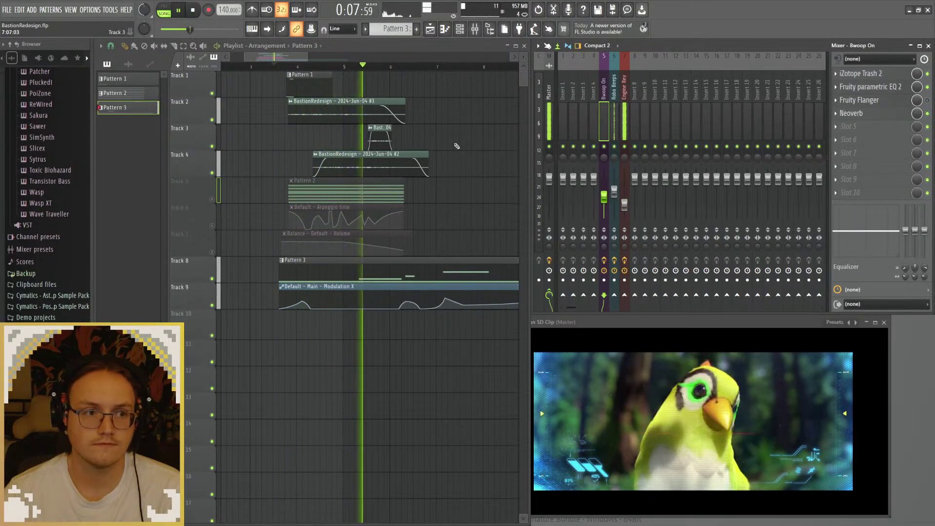
key(space)
key(space)
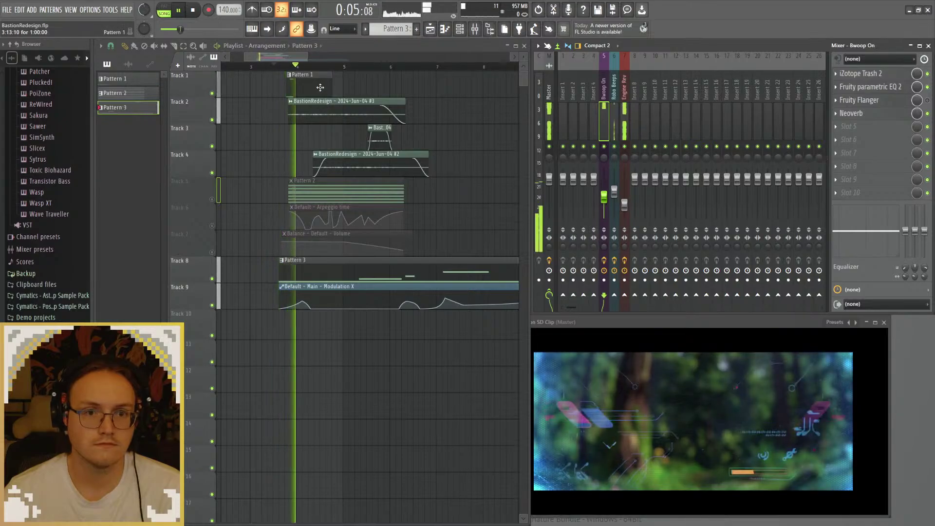
key(space)
Step: Audition the Bwoop On channel with iZotope Trash 2 disabled, then inspect its Convolve module's Edge impulse responses
key(space)
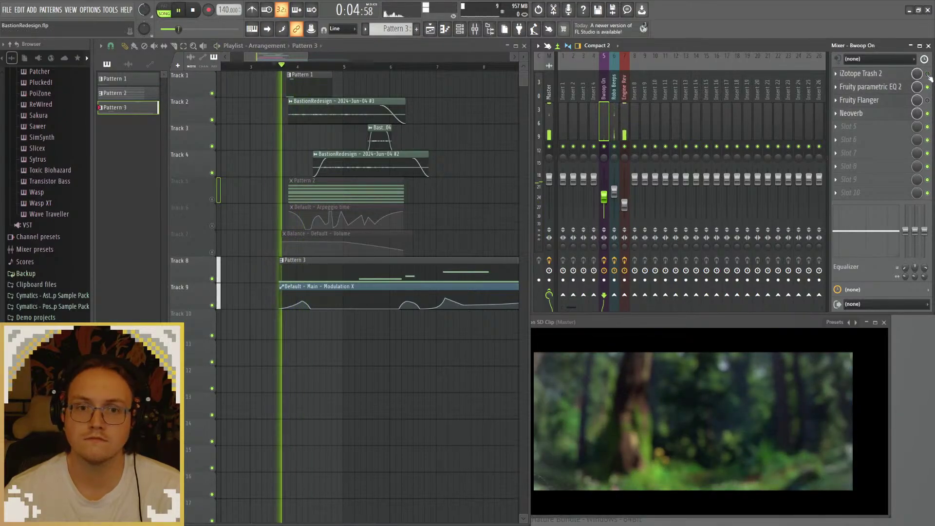
key(space)
click(867, 73)
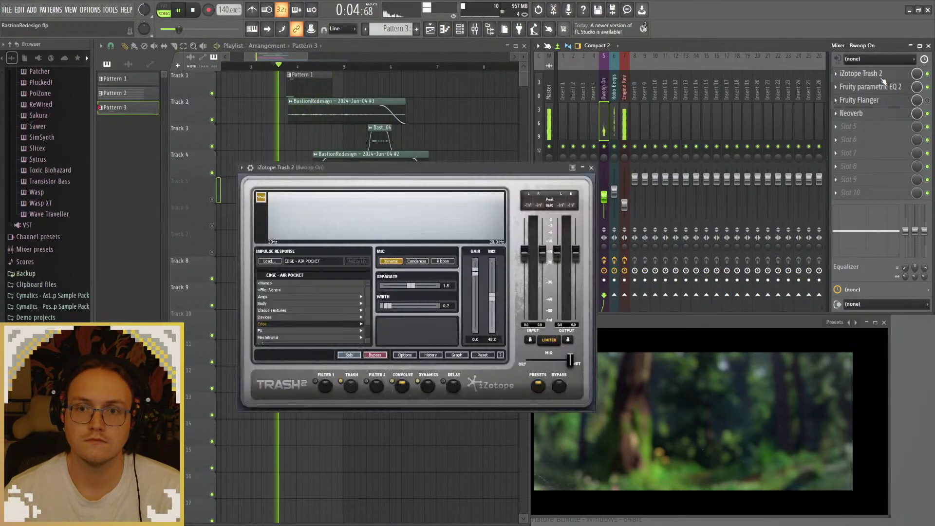
click(496, 344)
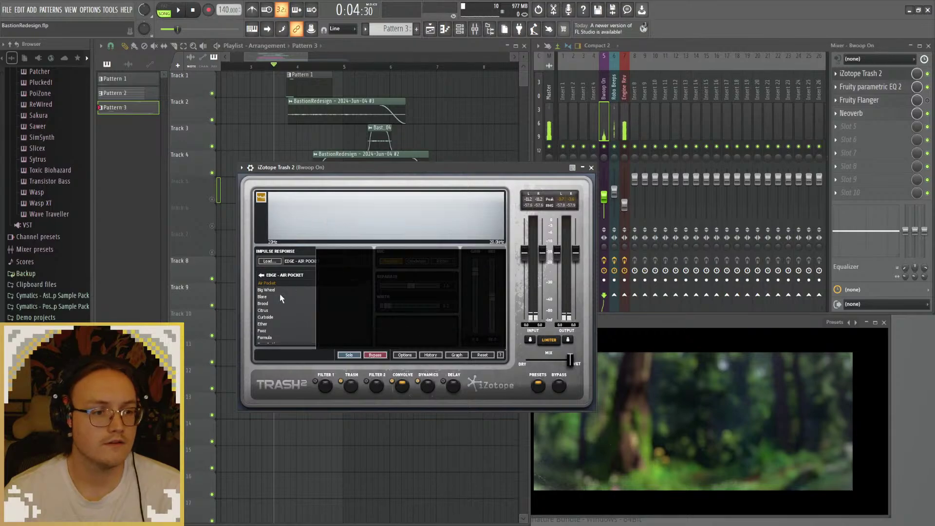
click(591, 168)
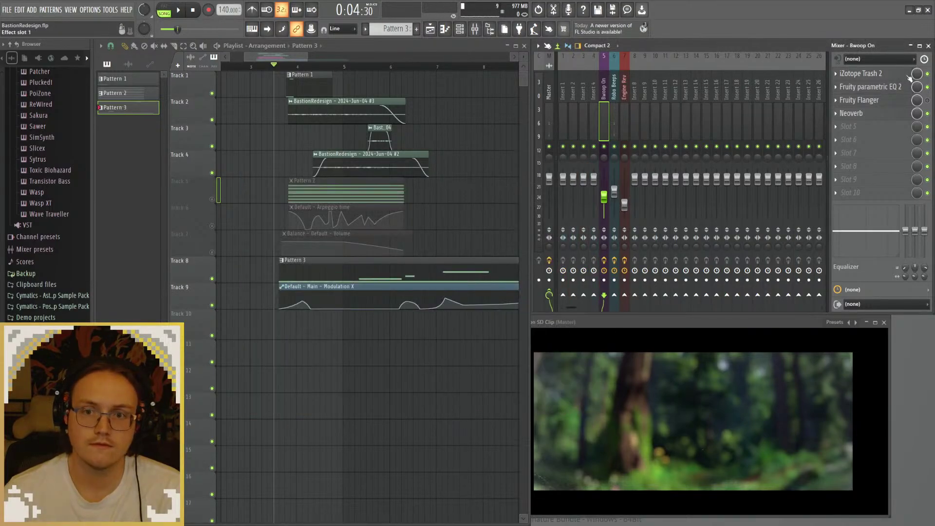
Step: Open Bwoop On's iZotope Trash 2 and audition the Power Horder, Polandia, Plump Drums and Parasite presets
click(927, 100)
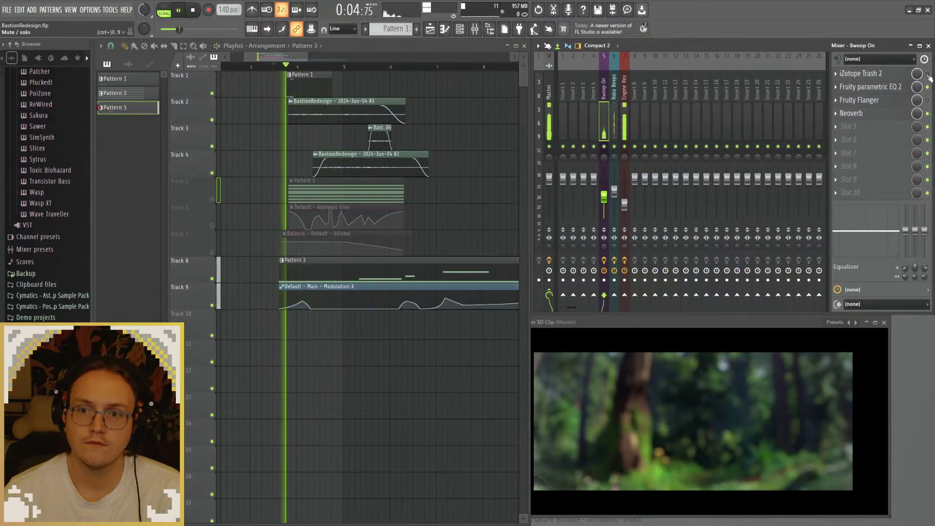
click(890, 74)
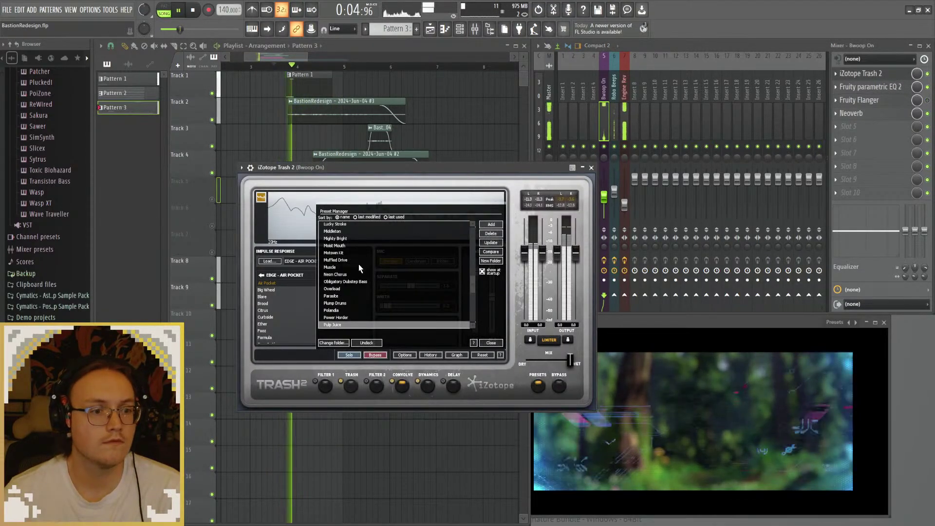
scroll(341, 321, down, 1)
click(345, 303)
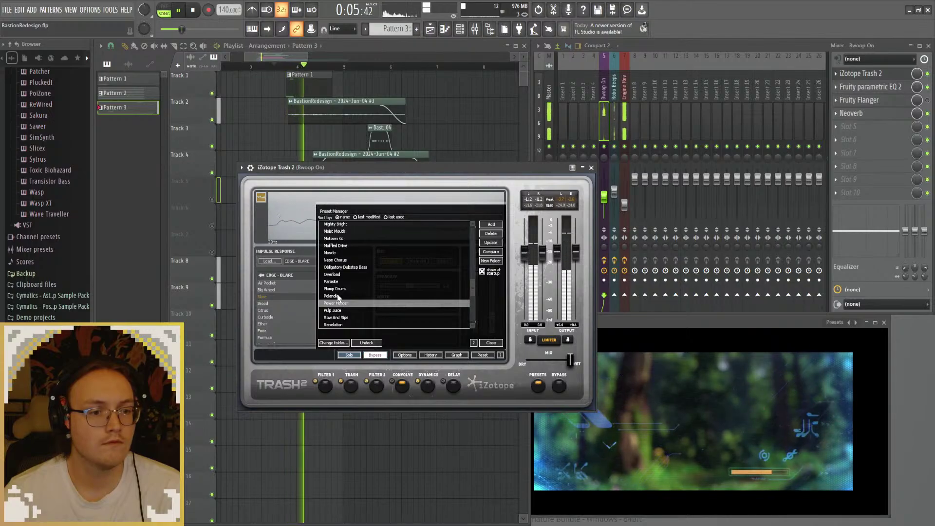
click(339, 296)
click(341, 290)
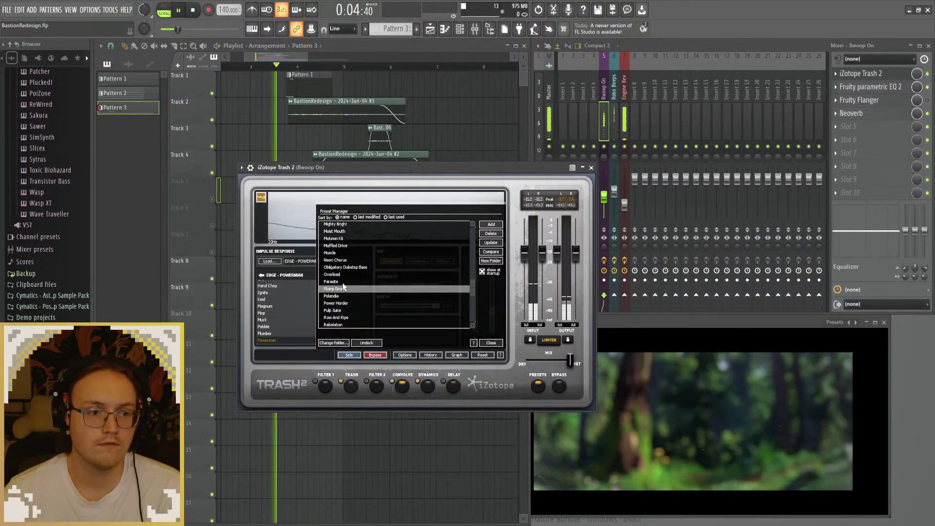
click(344, 282)
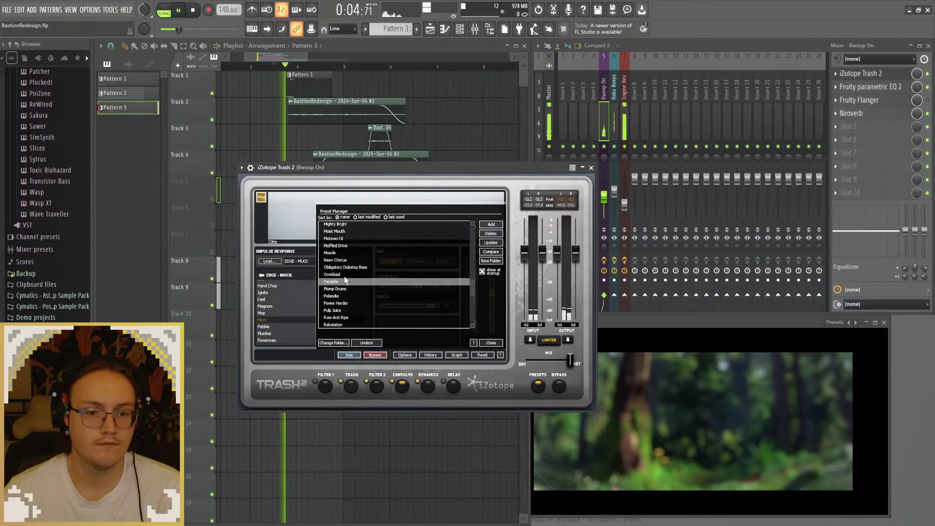
Step: Raise the Bwoop On channel's volume slightly and audition Trash 2 presets from Overload back to Mighty Bright
click(601, 183)
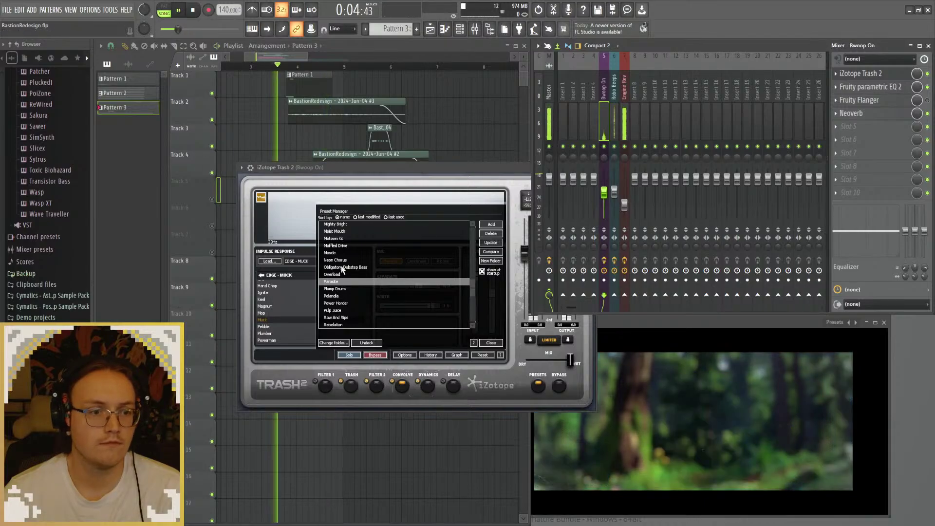
click(337, 277)
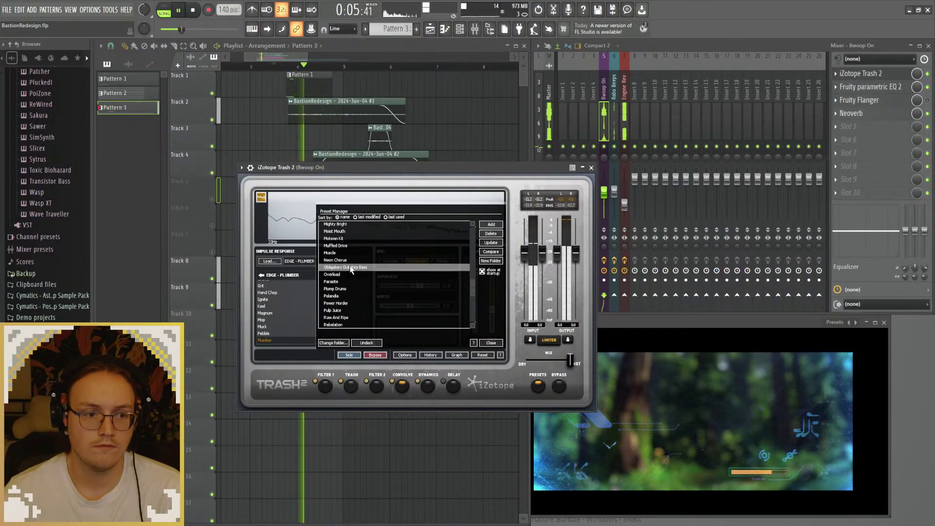
click(347, 261)
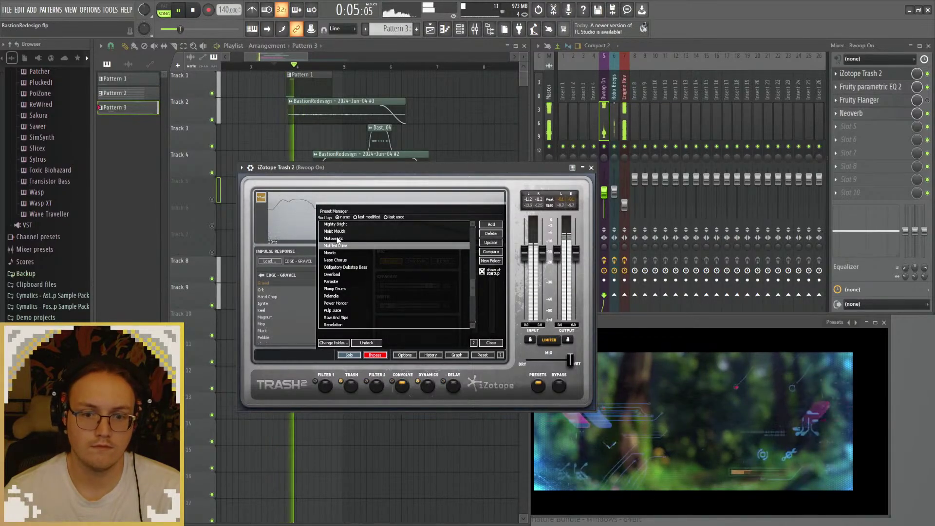
click(340, 238)
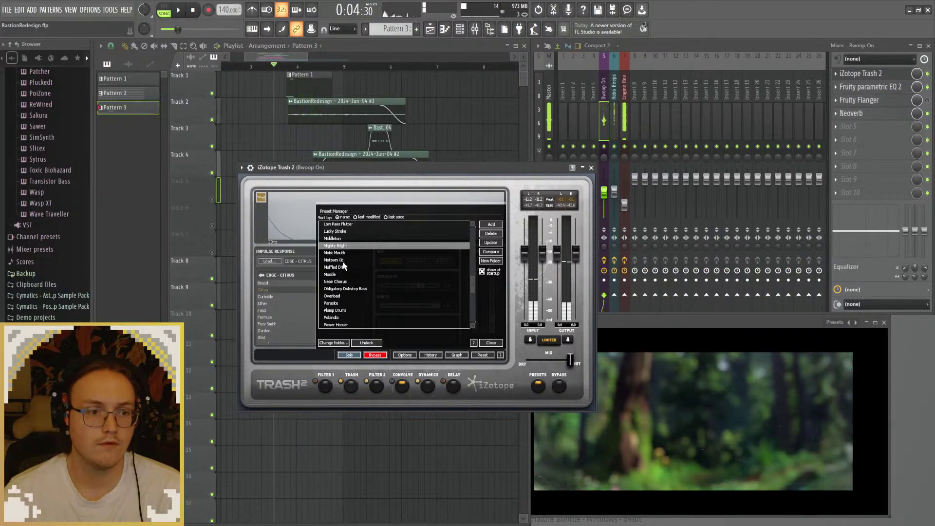
Step: Audition the Moist Mouth, Mighty Bright, Middleton and Lucky Stroke presets in Trash 2 against the mix
key(space)
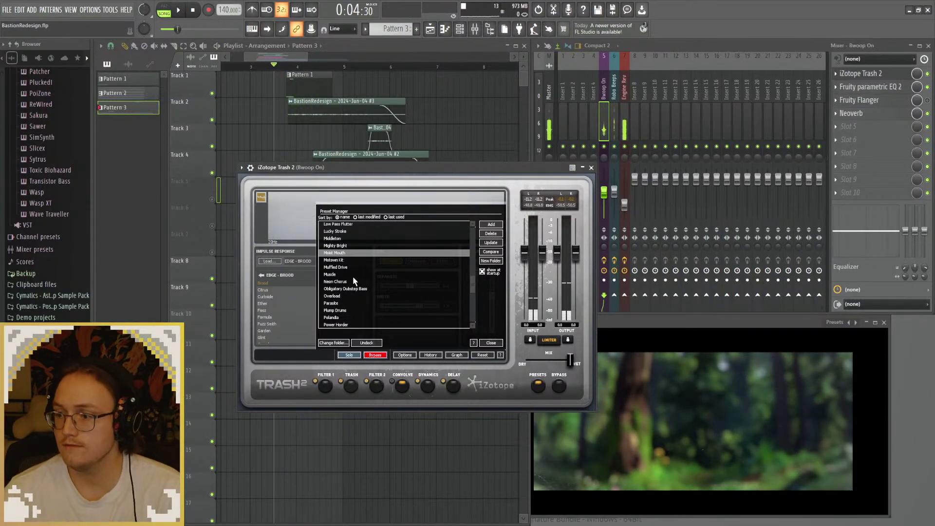
key(space)
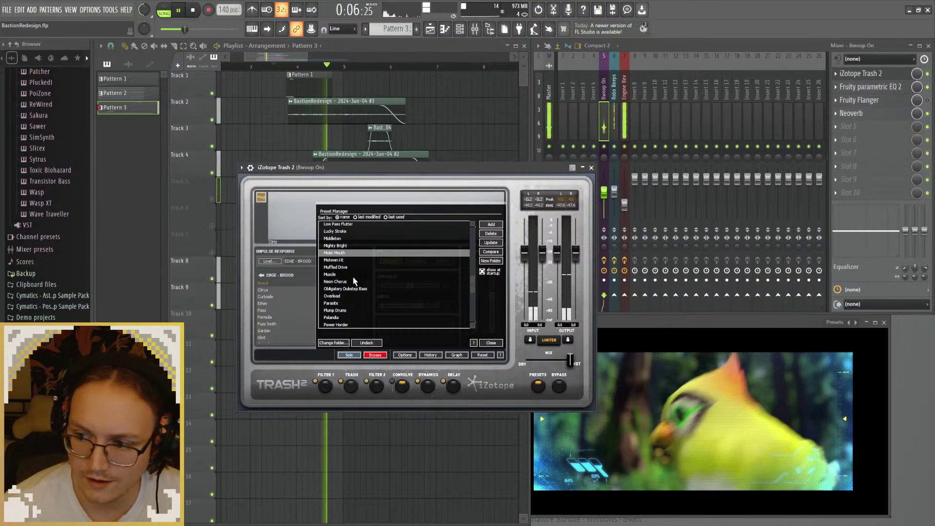
click(342, 246)
key(space)
scroll(349, 287, up, 1)
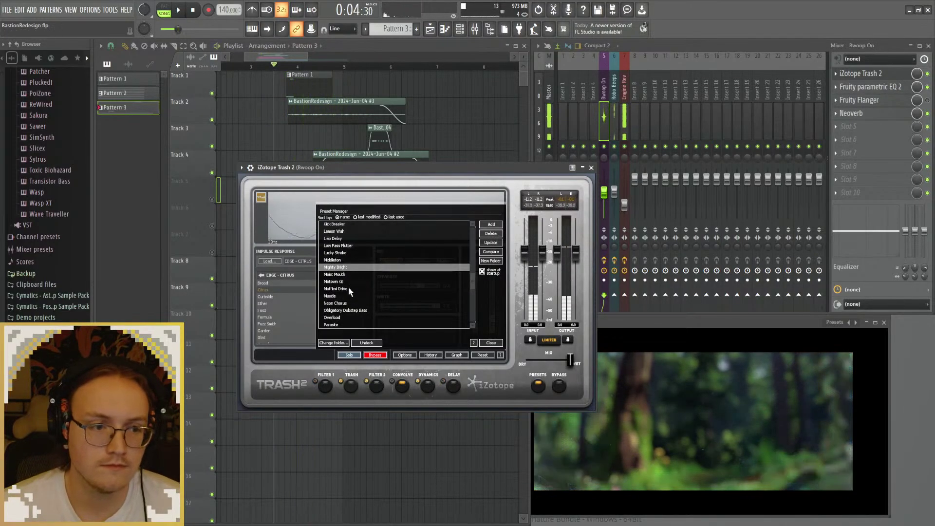
click(338, 260)
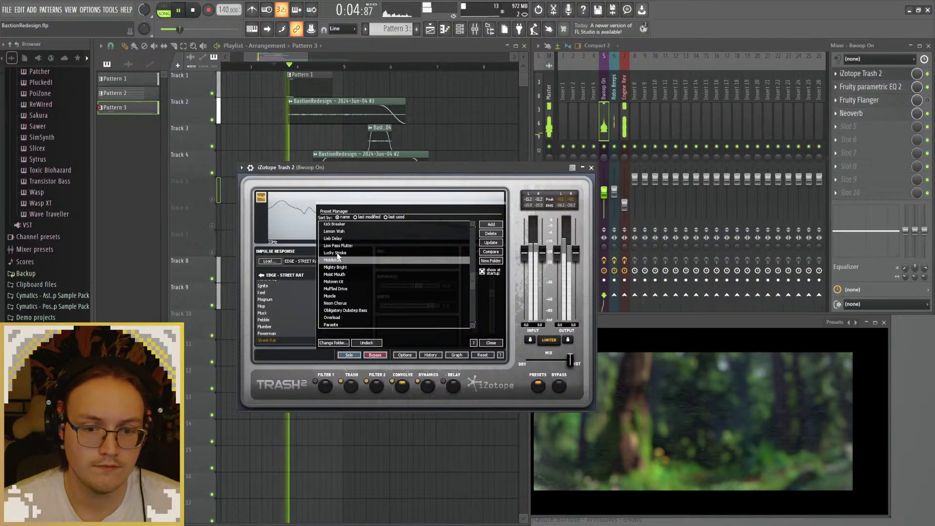
click(338, 253)
key(space)
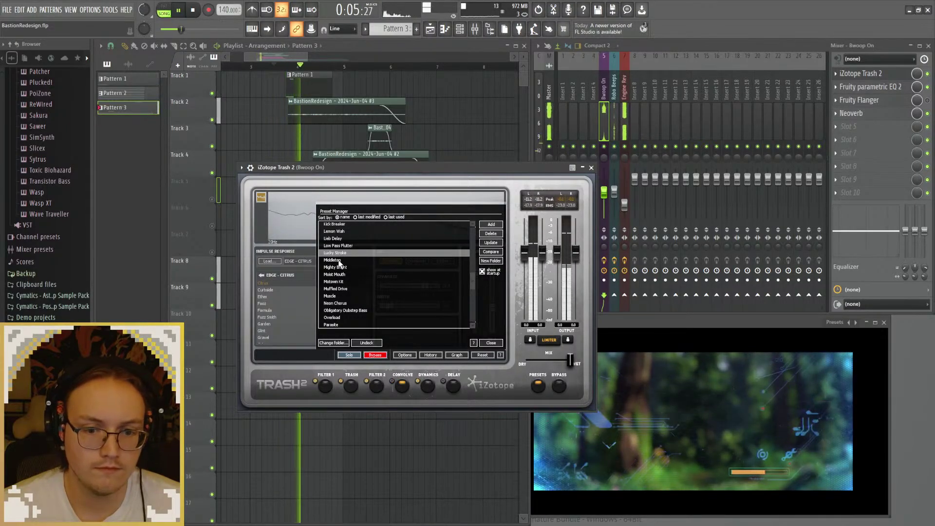
Step: Audition the Low Pass Flutter, Lemon Wah and Kick Breaker presets in Trash 2, replaying the mix for each
click(343, 246)
key(space)
key(space)
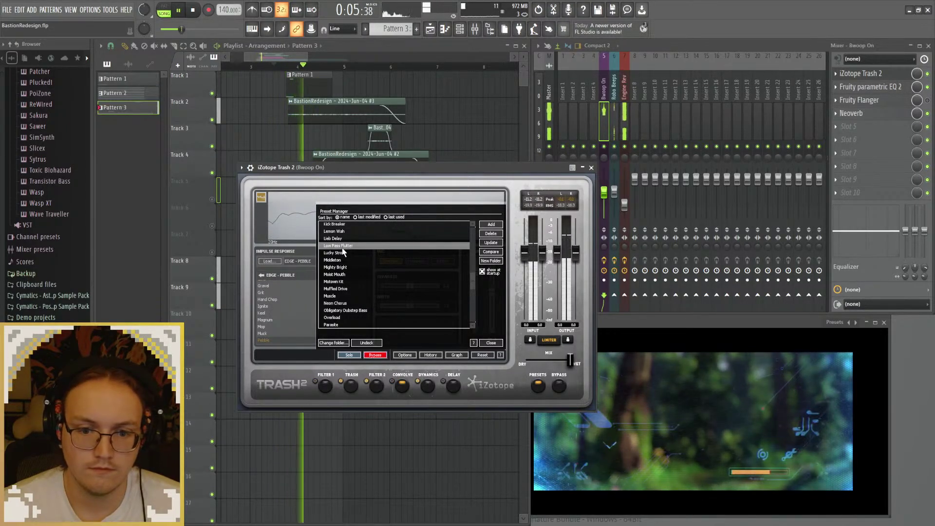
click(342, 231)
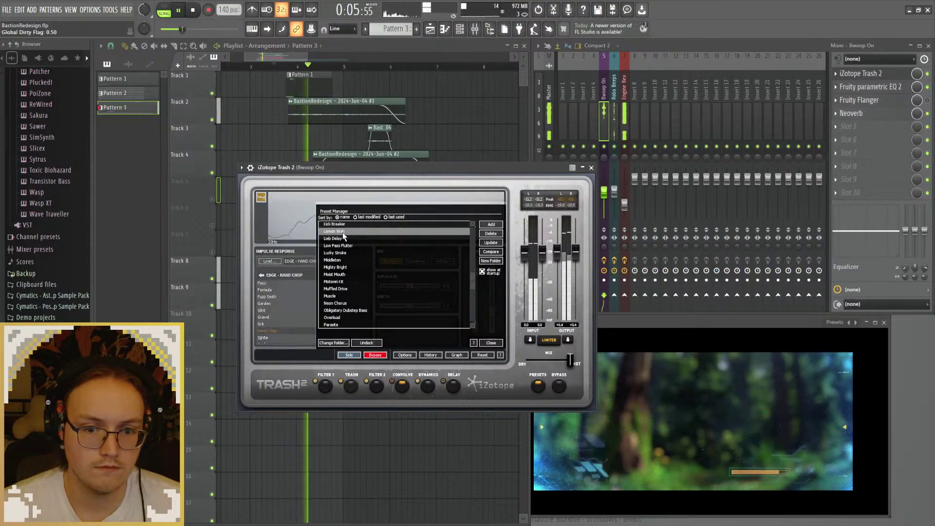
scroll(343, 236, up, 1)
key(space)
key(space)
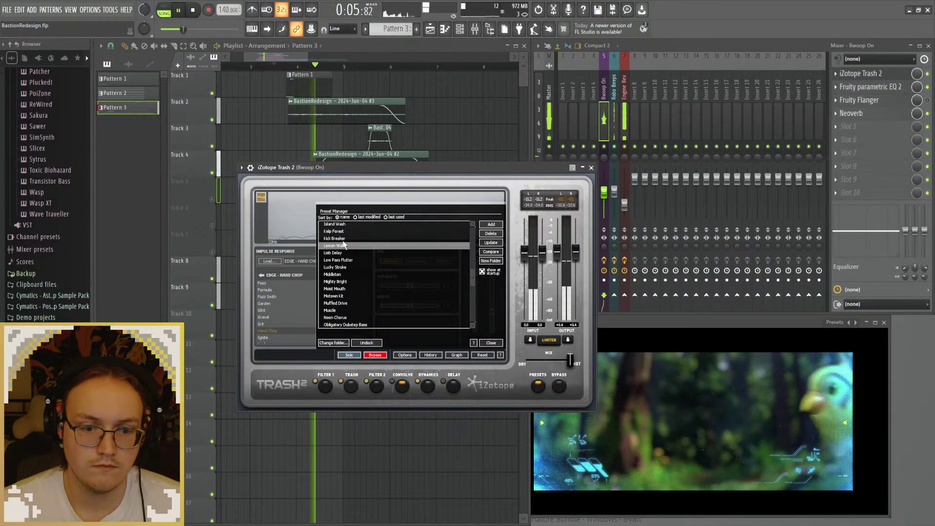
click(344, 239)
key(space)
key(space)
scroll(347, 263, up, 2)
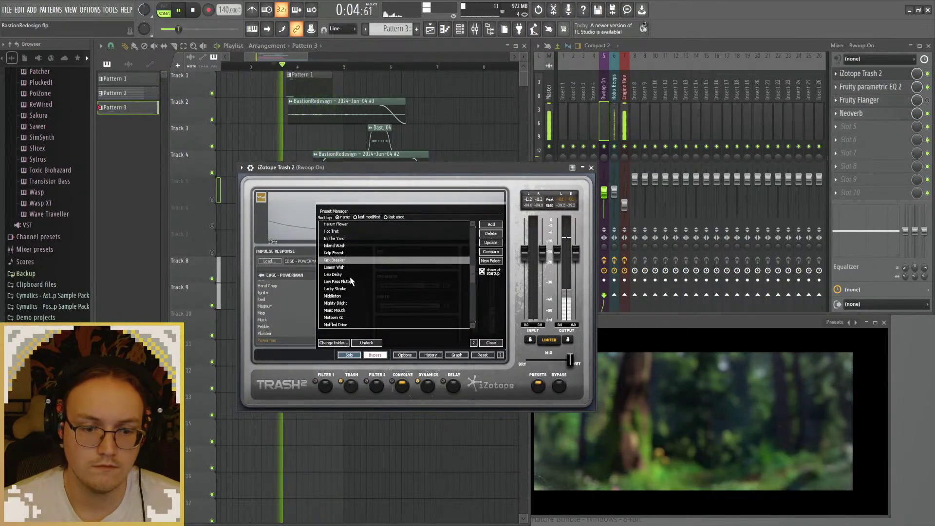
Step: Audition the Kelp Forest, Island Wash and In The Yard presets in Trash 2 against the mix
key(space)
click(342, 253)
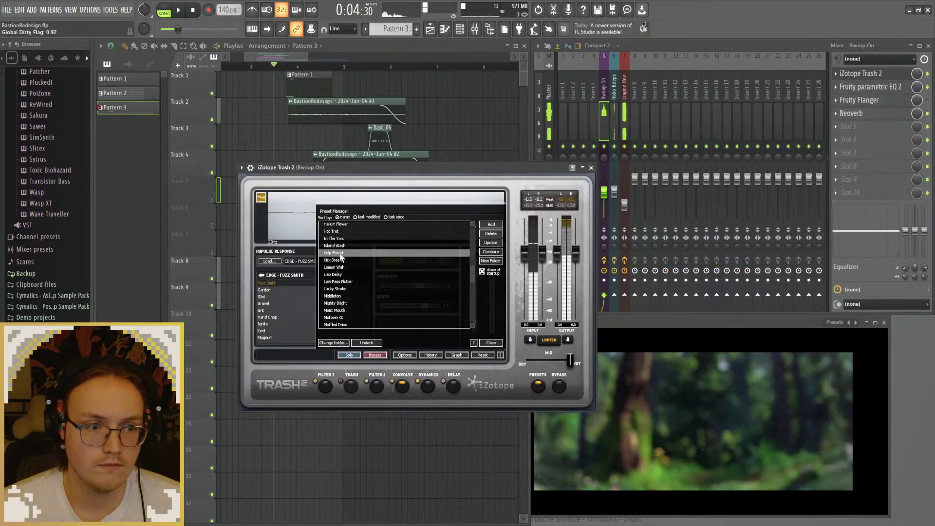
key(Up)
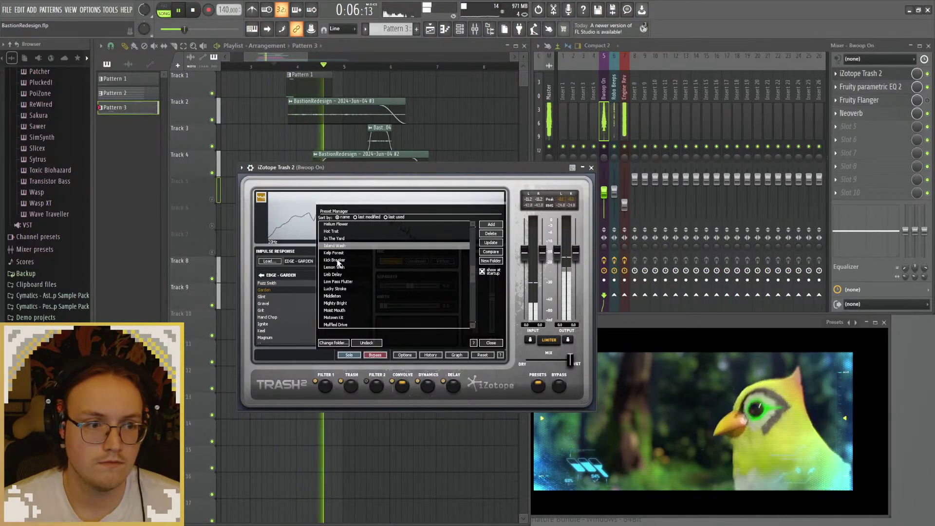
key(space)
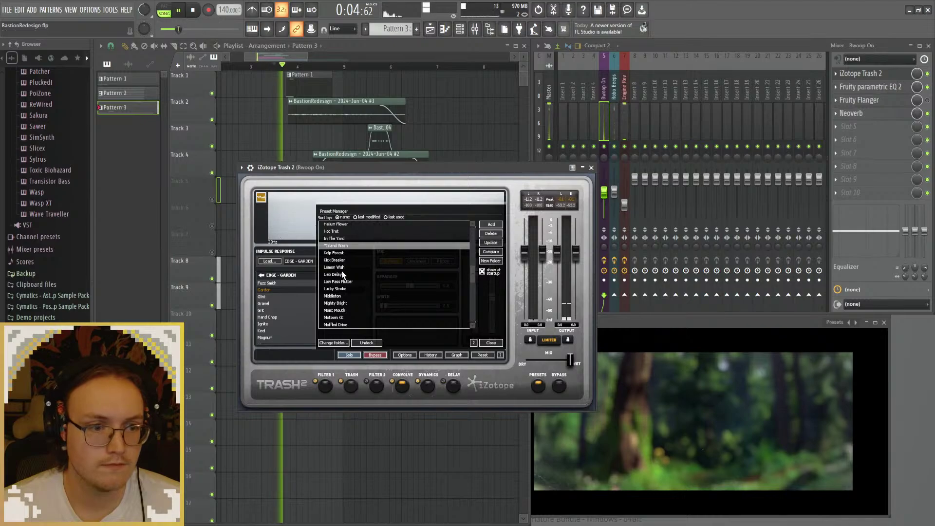
scroll(341, 268, up, 1)
click(341, 253)
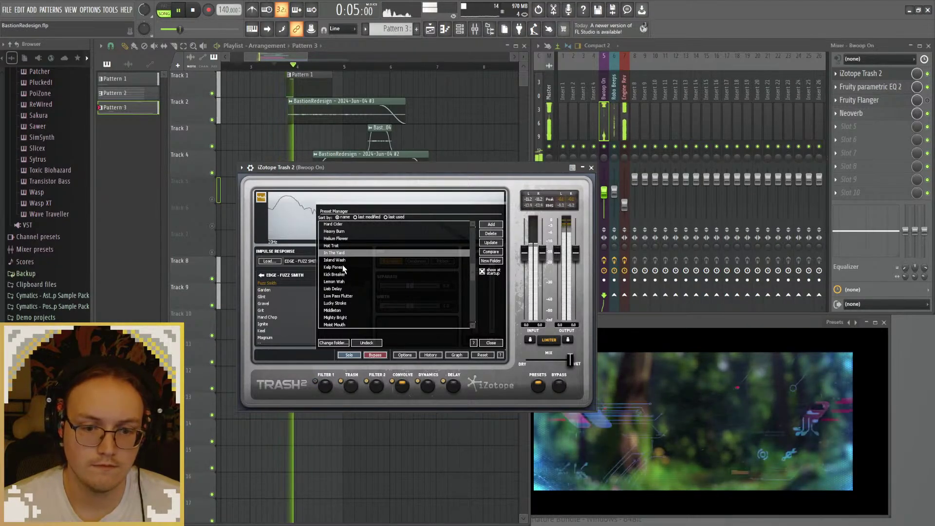
scroll(348, 288, up, 2)
key(space)
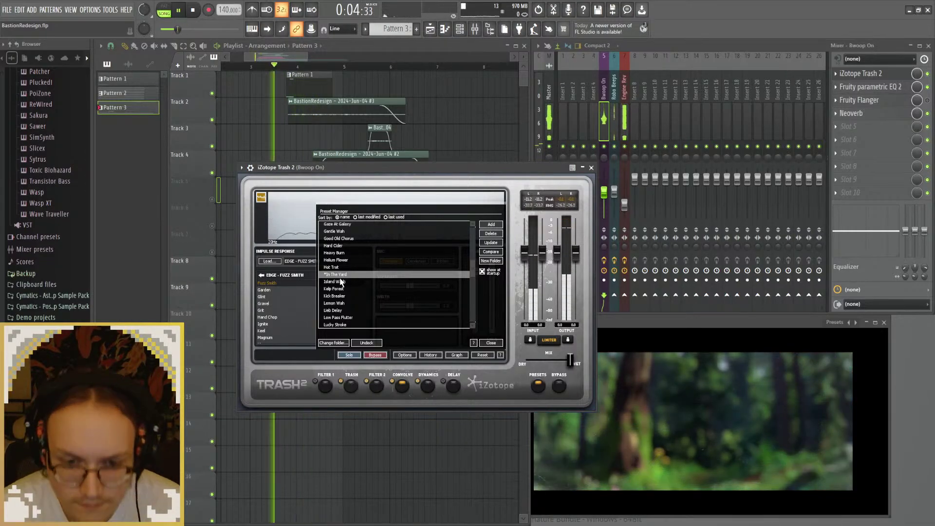
Step: Audition the In The Yard preset with Bwoop On's Fruity Flanger enabled, and switch the flanger off again
key(space)
click(928, 88)
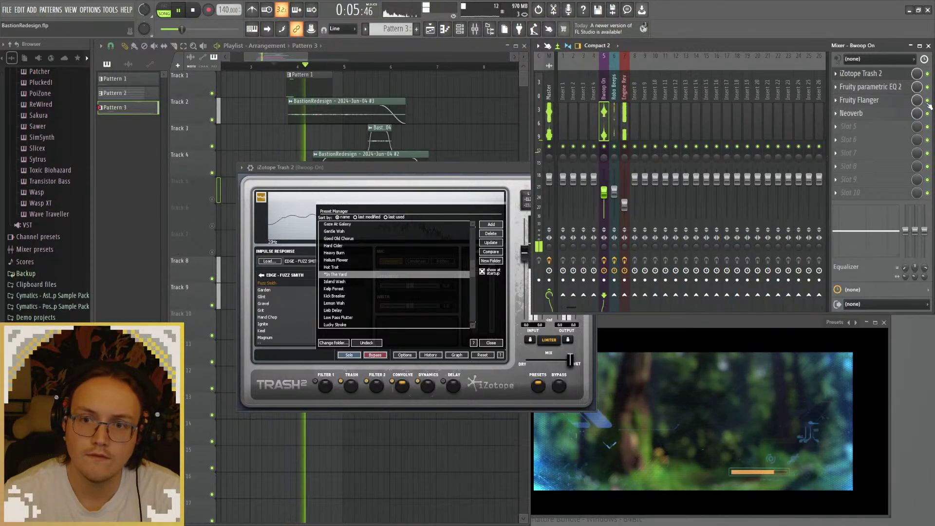
key(space)
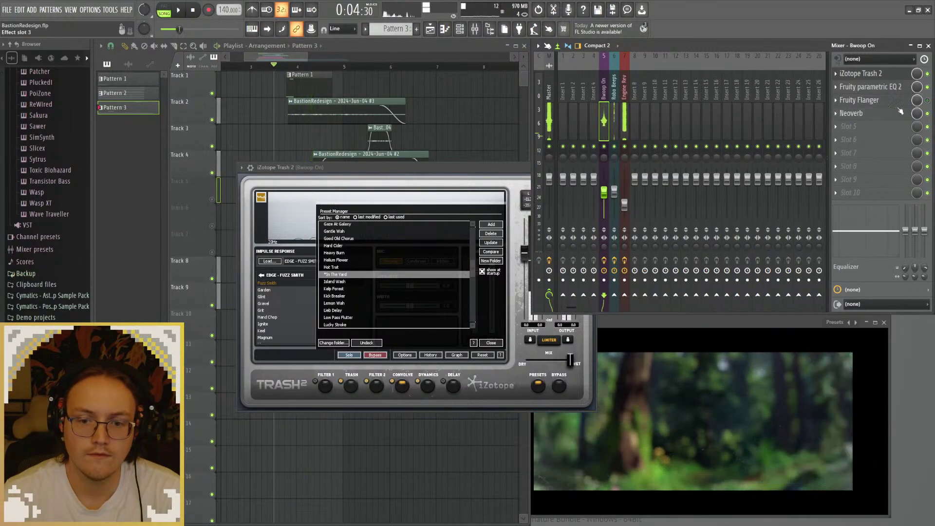
Step: Load the Hot Trot preset in Trash 2, compare it with Helium Flower, keep Hot Trot and close the plugin
click(340, 268)
key(space)
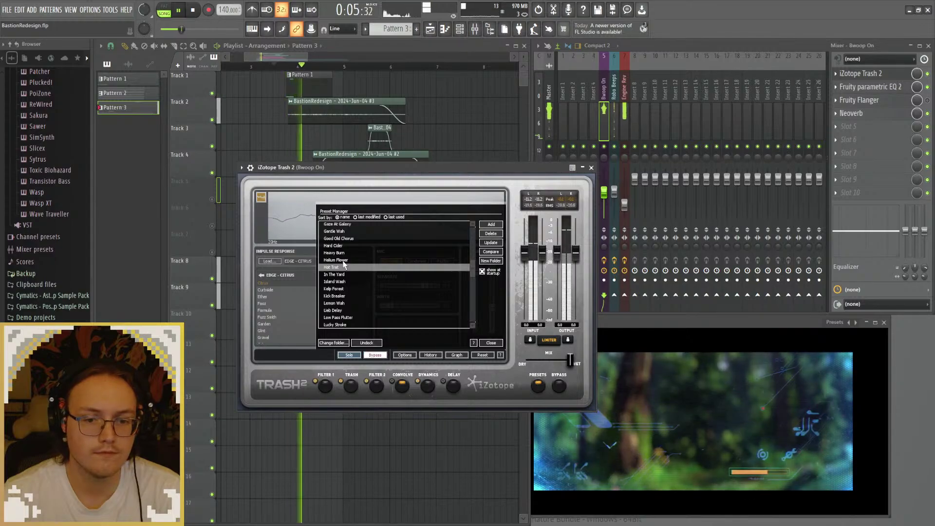
click(348, 260)
key(Down)
key(space)
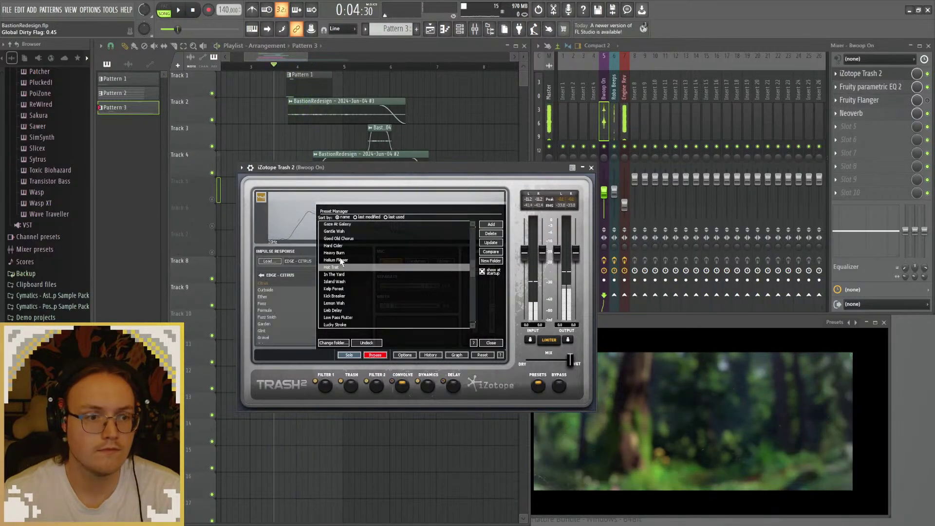
key(space)
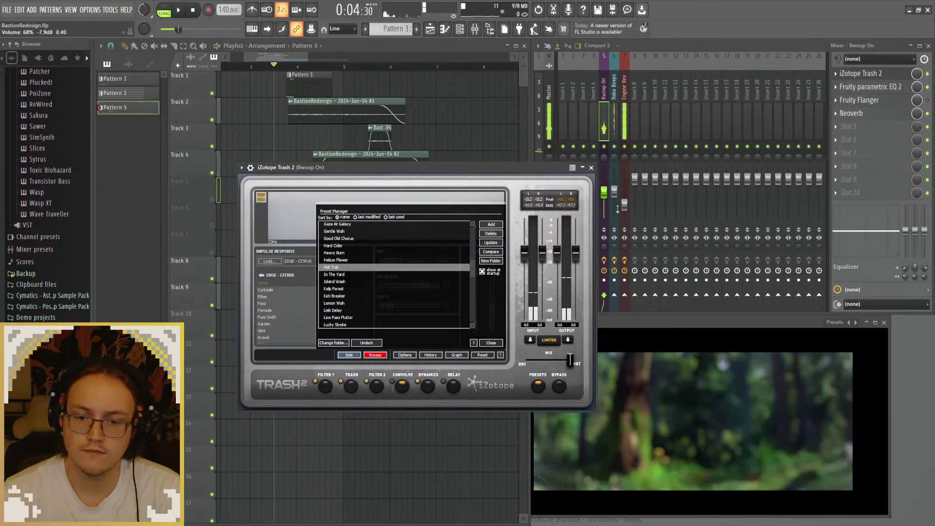
click(591, 168)
Step: Compare the mix with Bwoop On's Fruity Flanger enabled and disabled, leaving the flanger off
key(space)
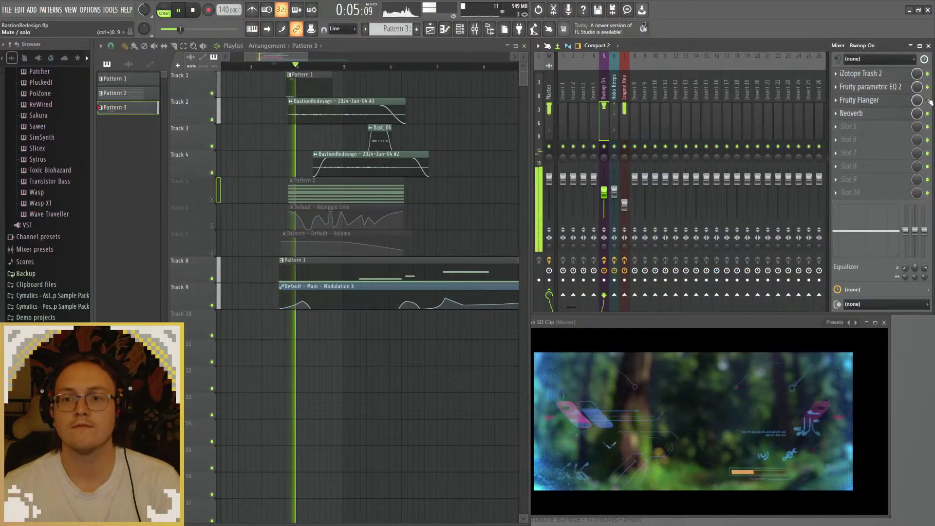
key(space)
key(space)
key(space)
key(space)
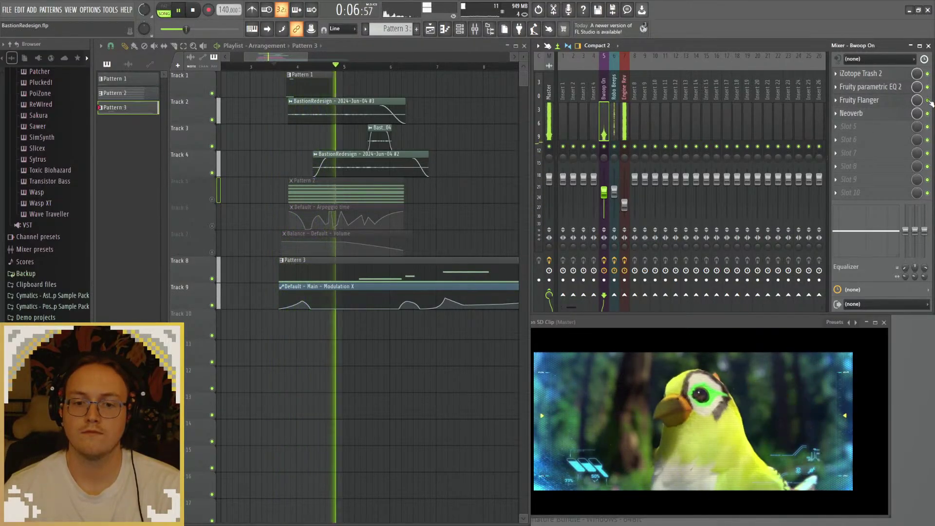
key(space)
key(space)
key(space)
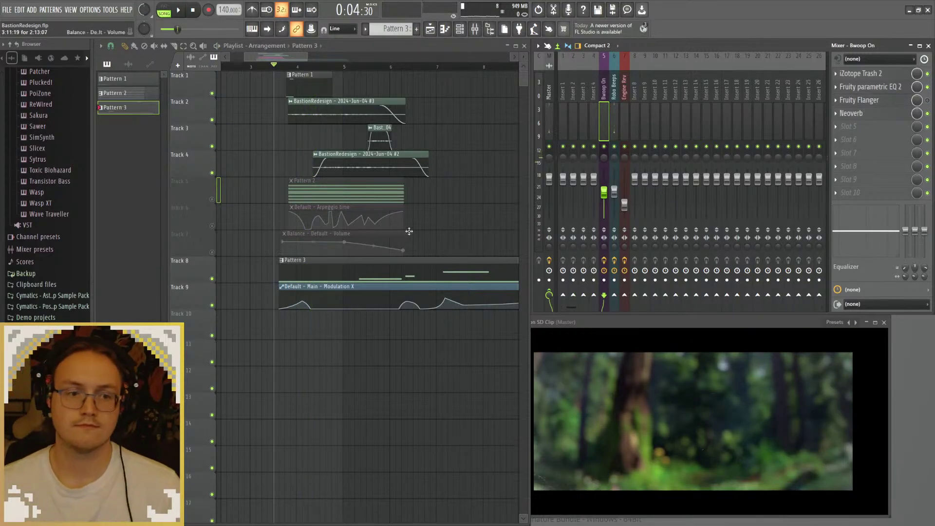
Step: Replay the mix from just before Pattern 1 to judge the balance of the layers
key(space)
key(space)
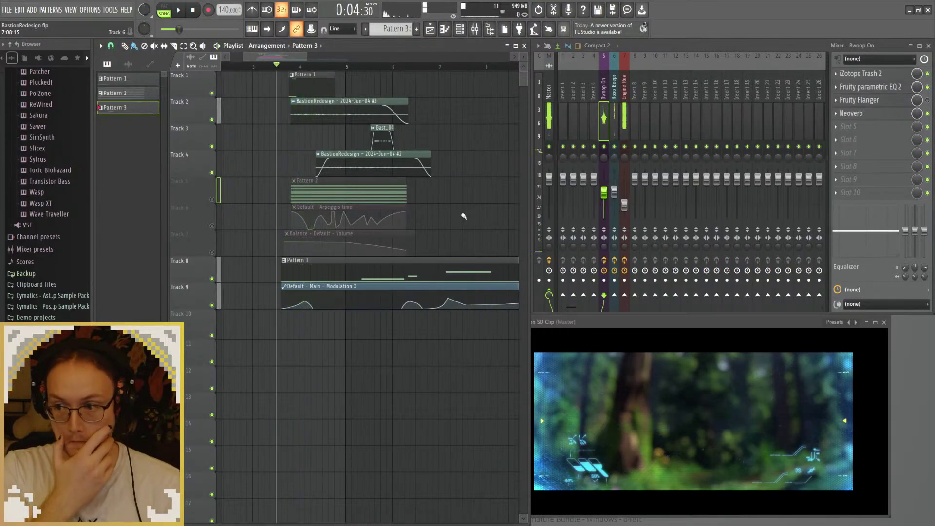
key(space)
key(space)
key(space)
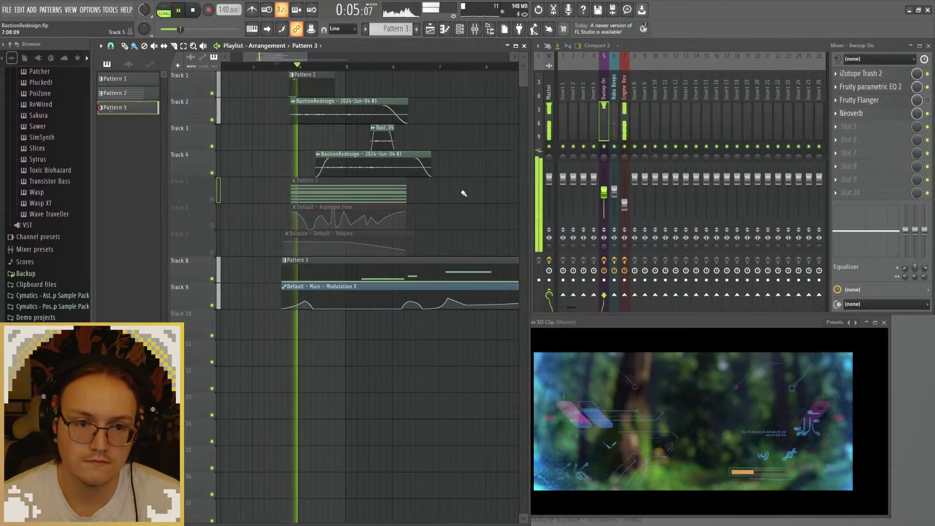
Step: Raise the Robo Beeps channel's volume slightly and replay the mix from just before Pattern 1
click(614, 189)
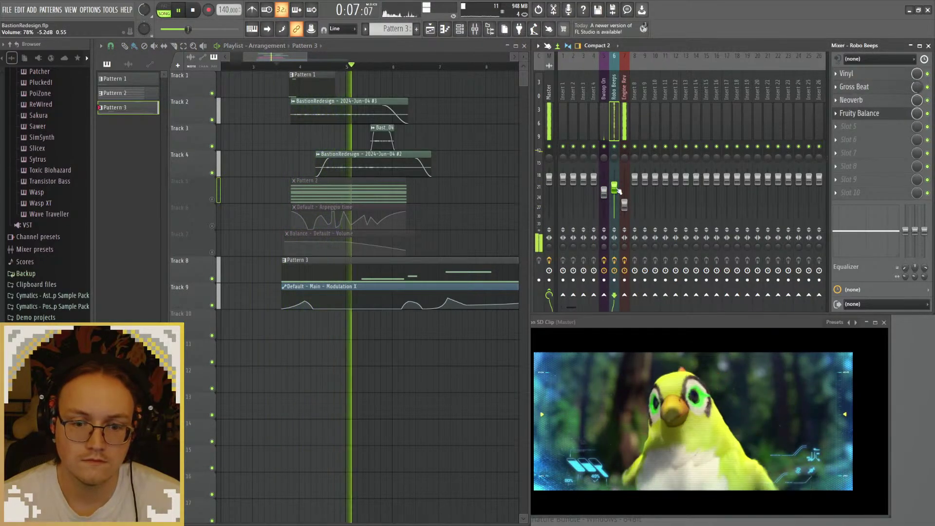
drag(616, 189, 617, 187)
key(space)
key(space)
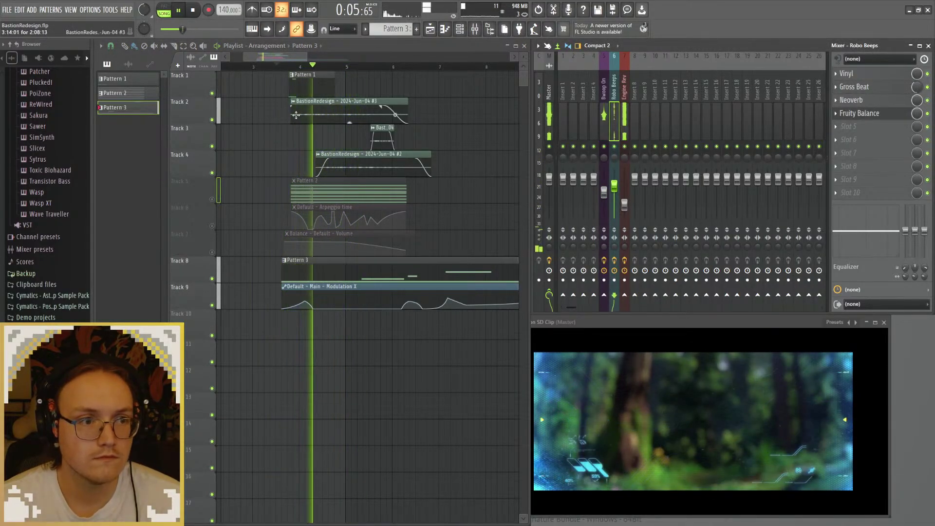
Step: Replay the mix repeatedly from around the start of Pattern 1 to judge how the opening layers come in
click(292, 67)
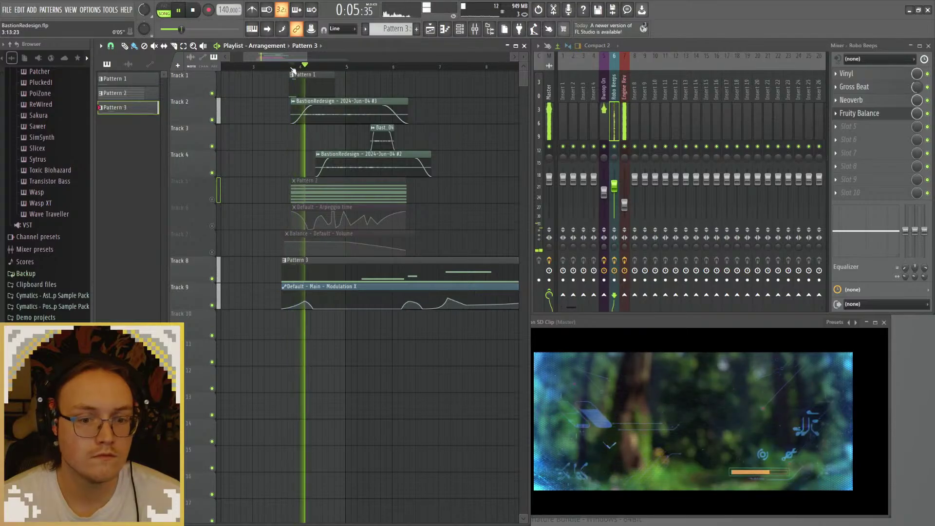
click(292, 68)
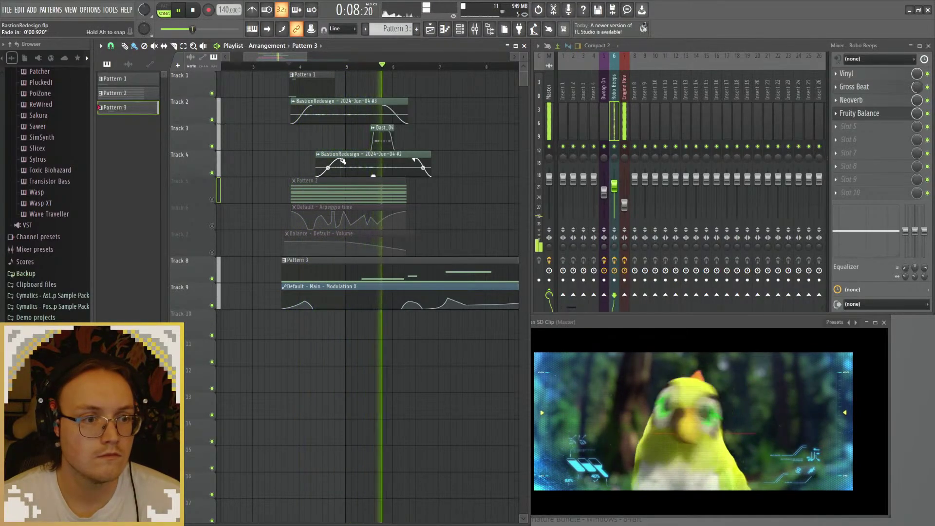
click(289, 68)
click(269, 67)
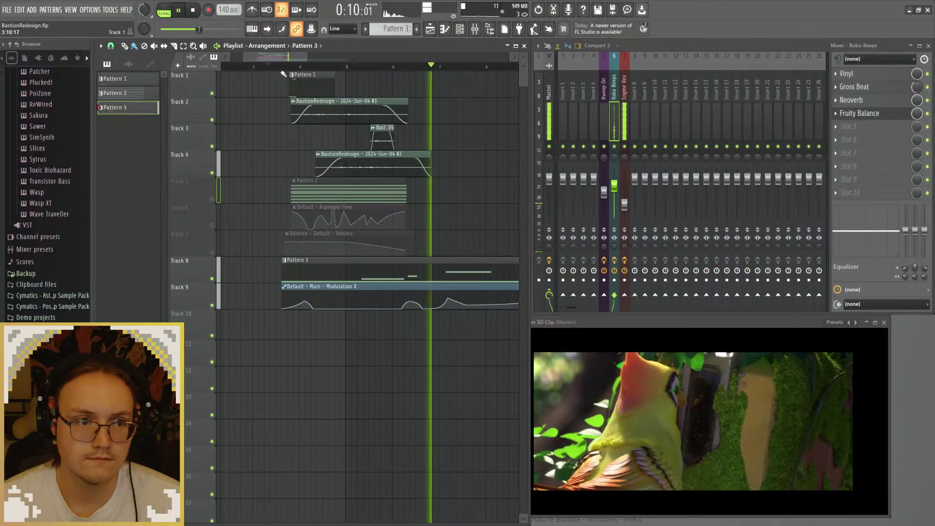
key(space)
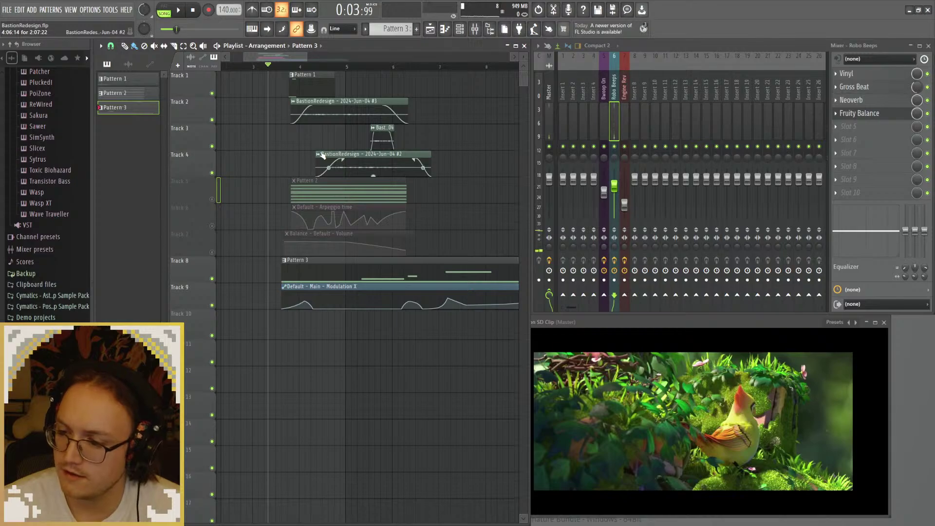
key(space)
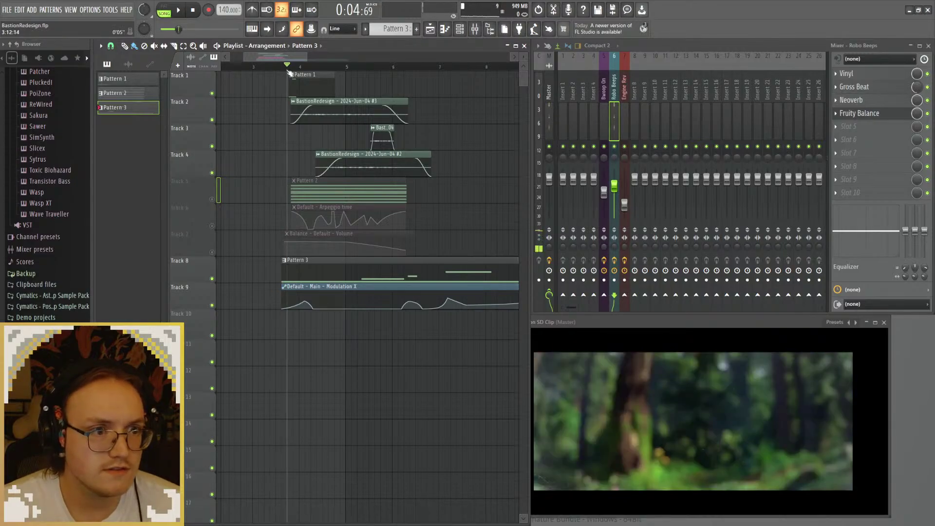
click(274, 68)
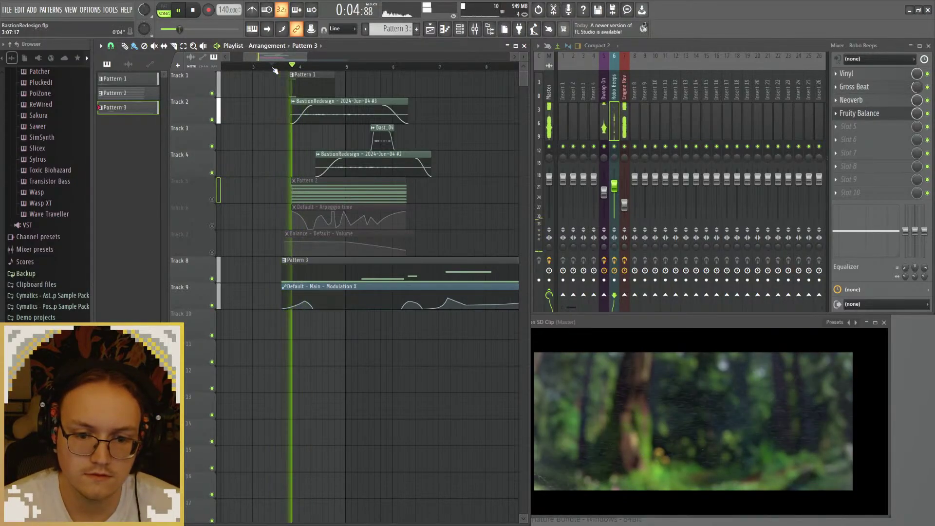
click(276, 68)
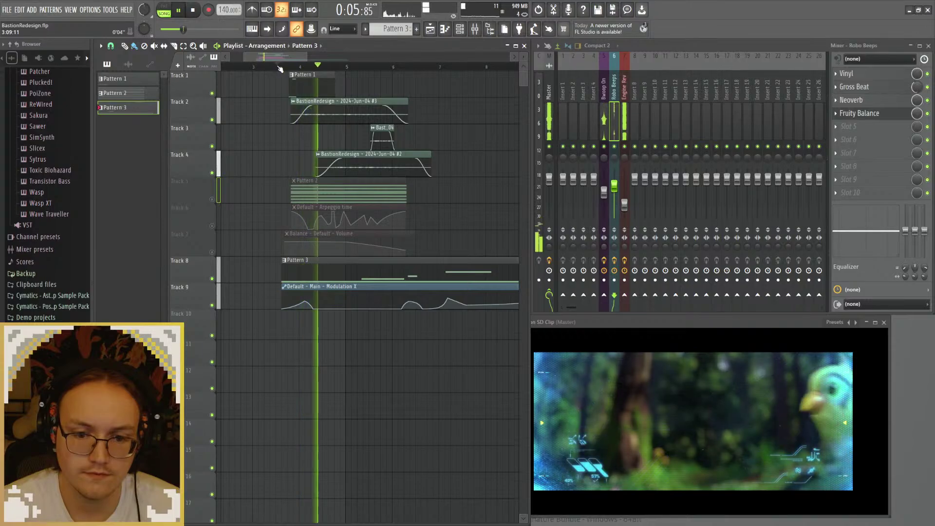
click(280, 69)
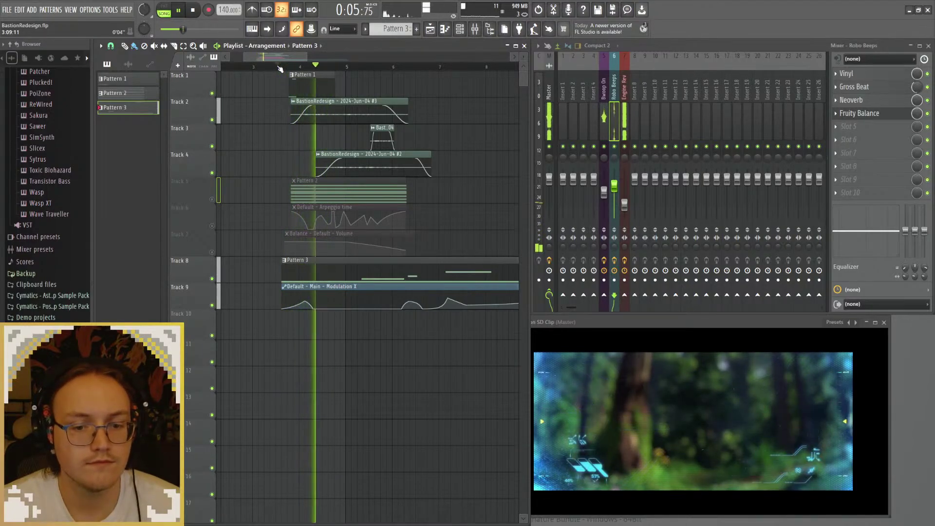
key(space)
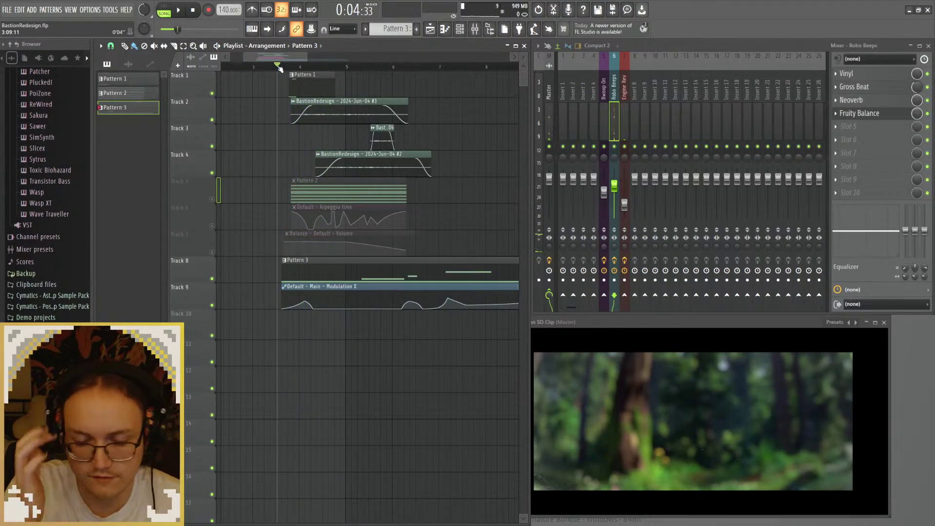
Step: Listen repeatedly from just before Pattern 3 through the robot-view shot of the bird to compare the beeps with the video
key(space)
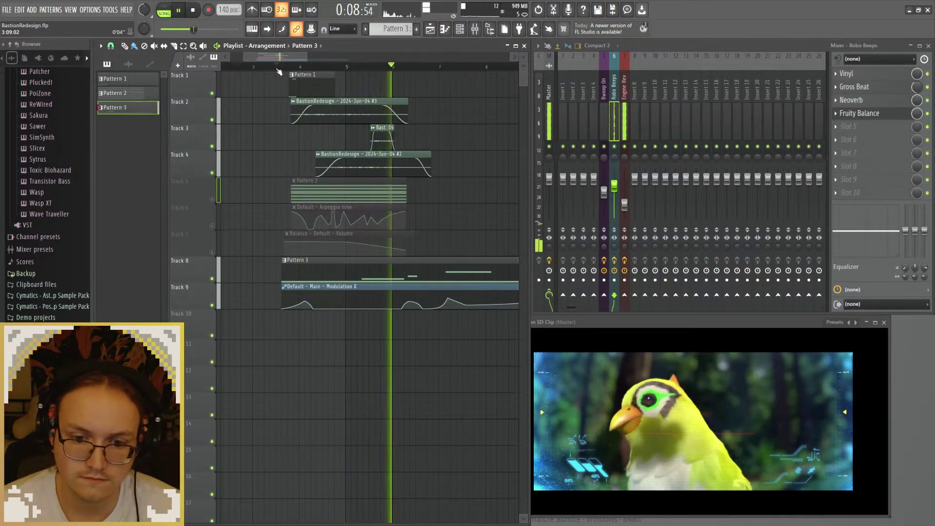
key(space)
key(space)
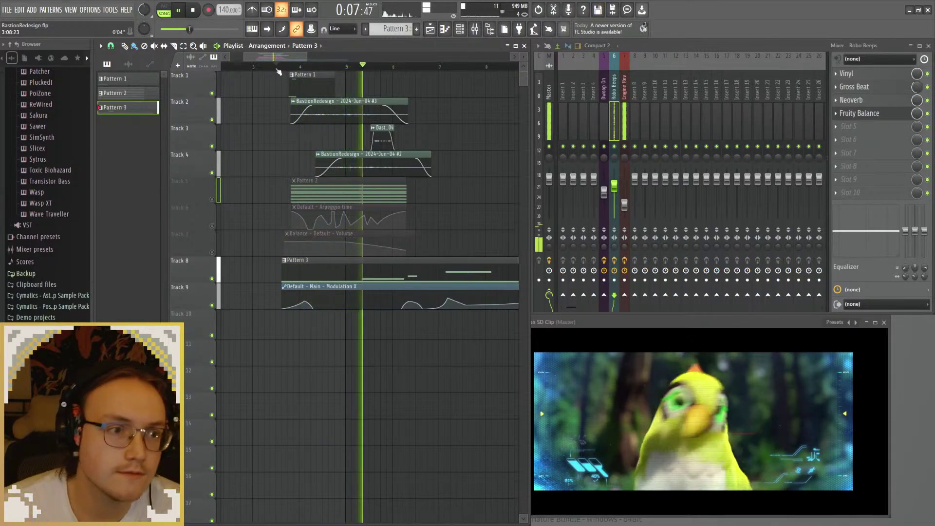
key(space)
key(space)
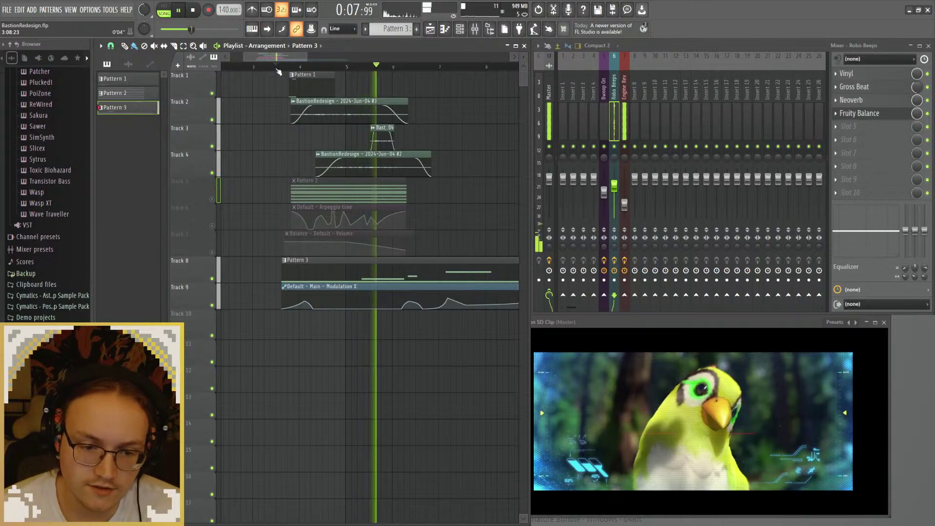
key(space)
key(space)
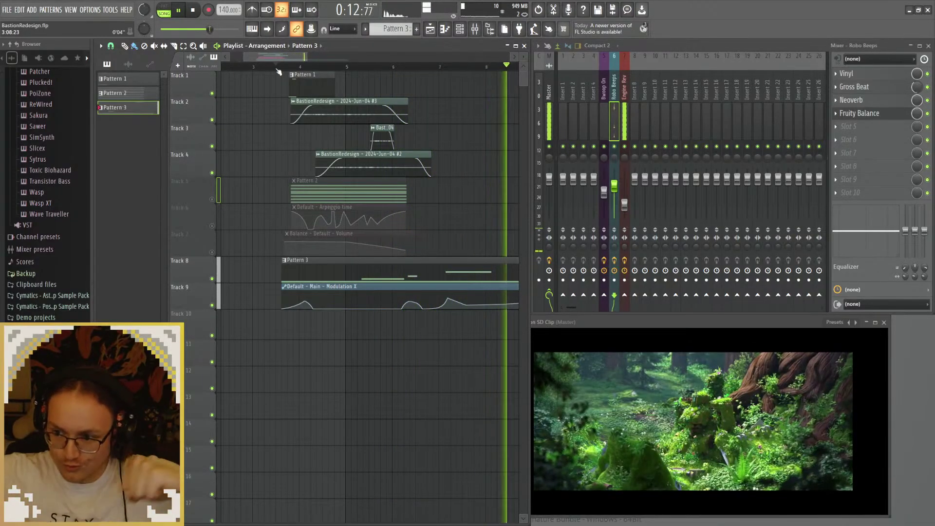
click(278, 70)
key(space)
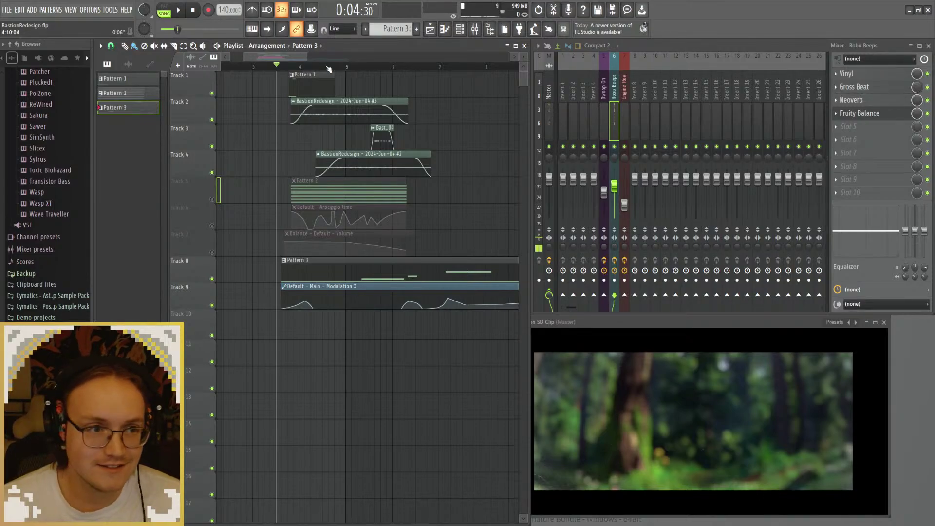
Step: Play the mix on into the robot close-ups, and replay the opening to check the overall balance against the video
key(space)
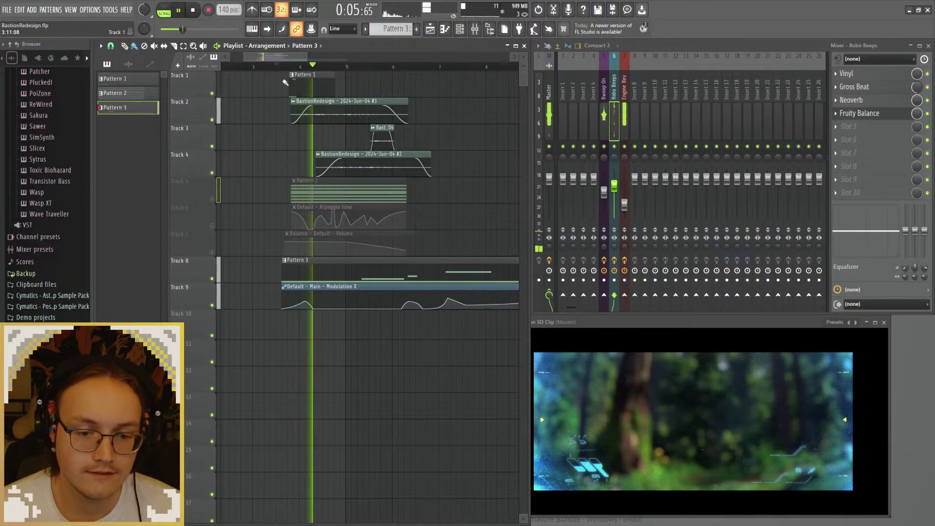
click(275, 67)
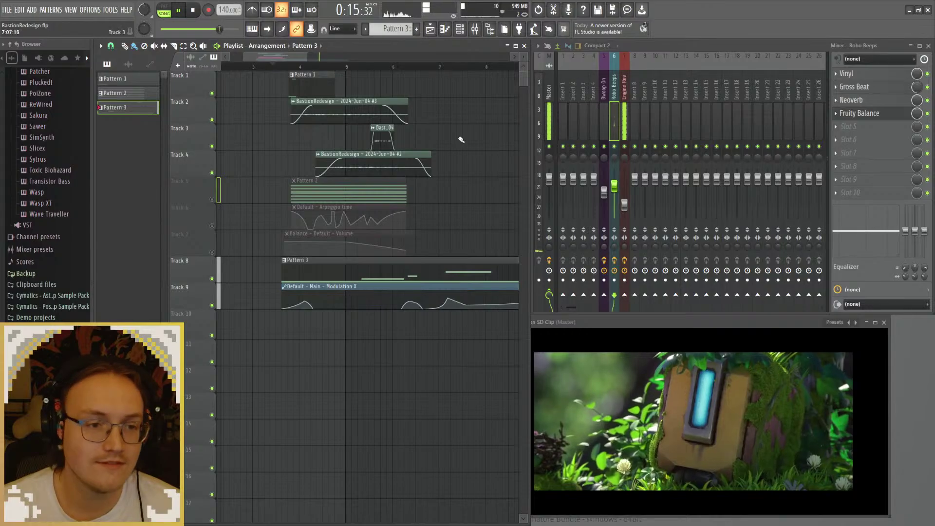
drag(459, 137, 427, 141)
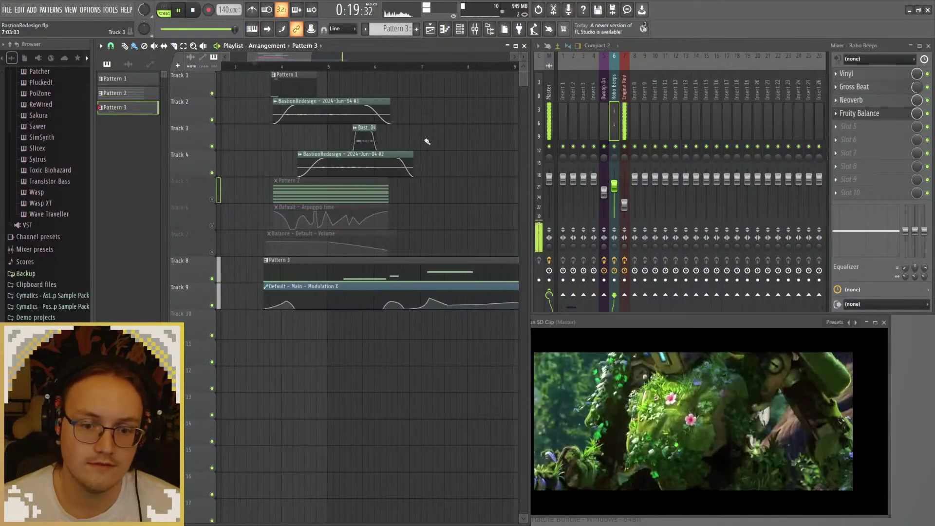
key(space)
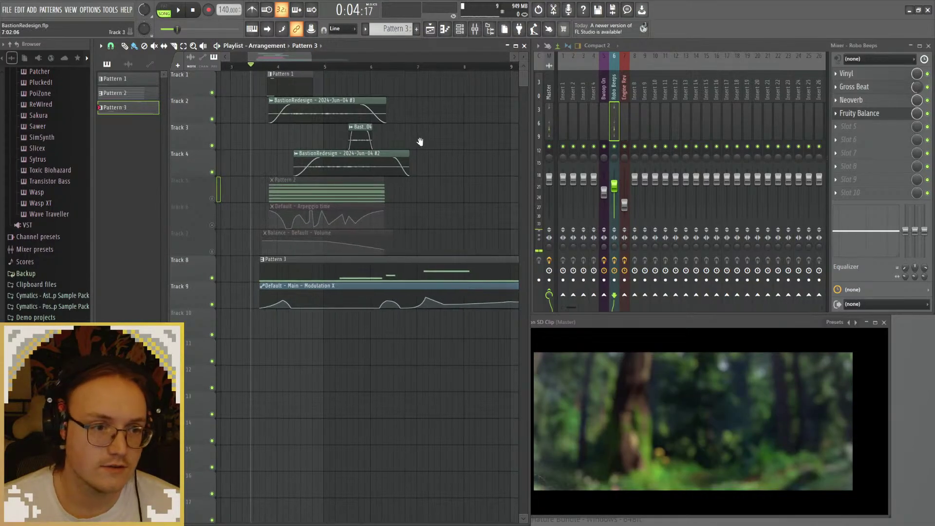
key(space)
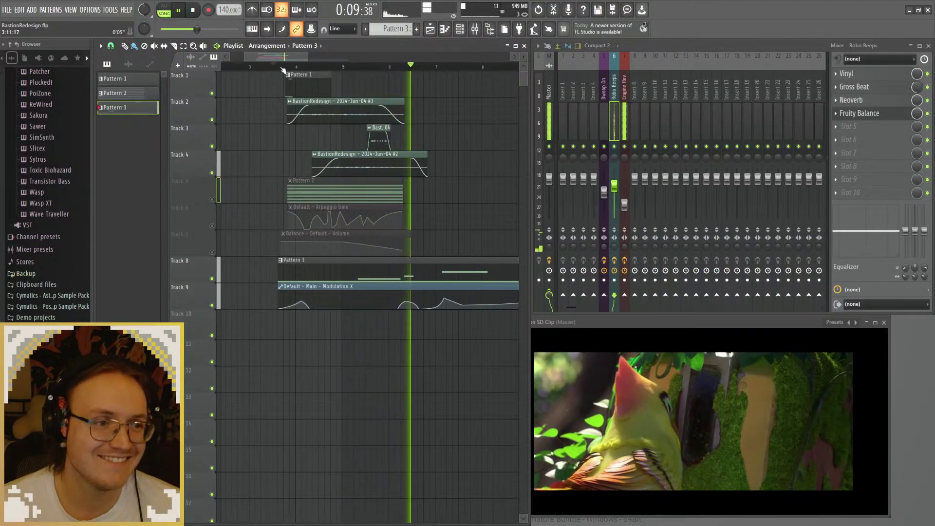
key(space)
key(space)
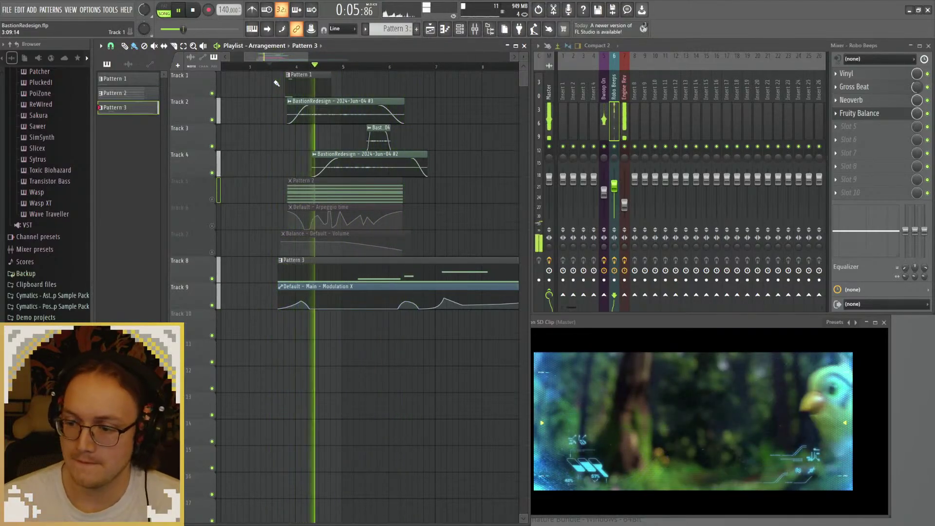
click(280, 69)
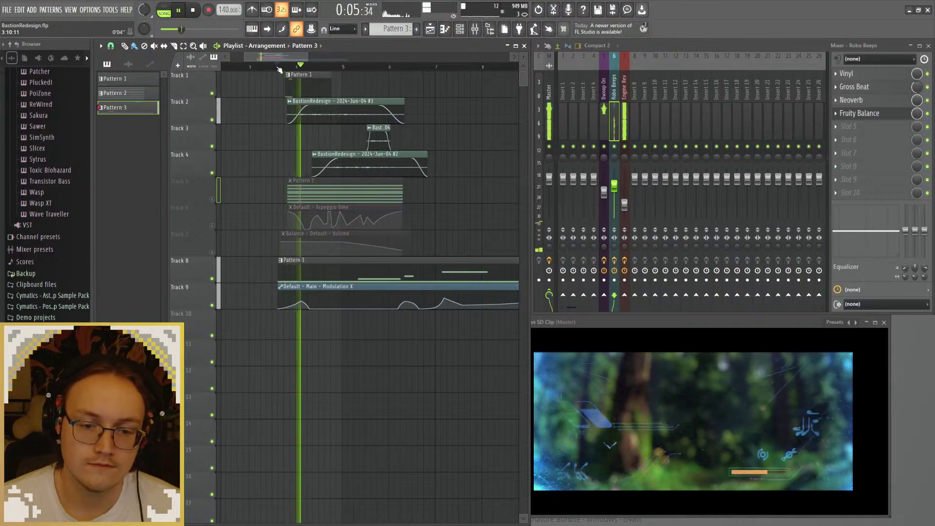
key(space)
drag(280, 69, 312, 67)
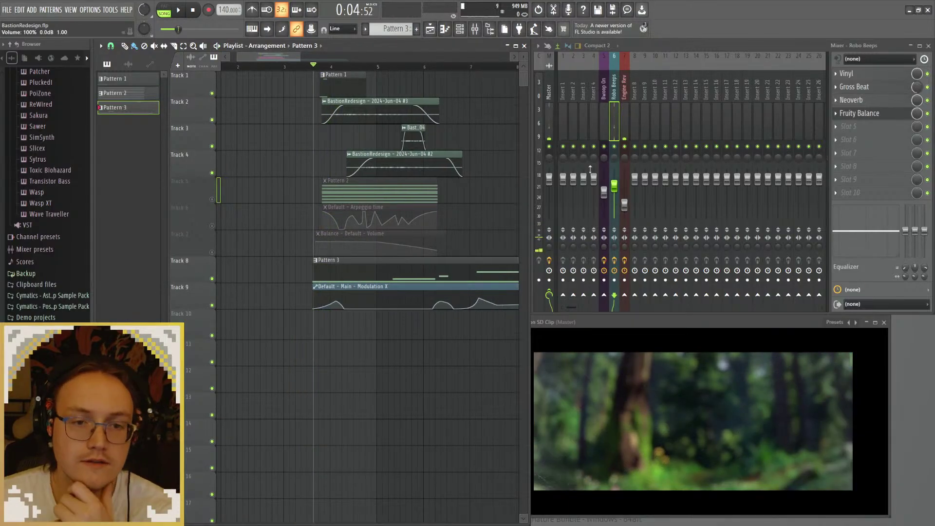
Step: Add a second 3x Osc channel with oscillators 1 and 3 set to noise and oscillator 2's mix level at 8%
click(461, 29)
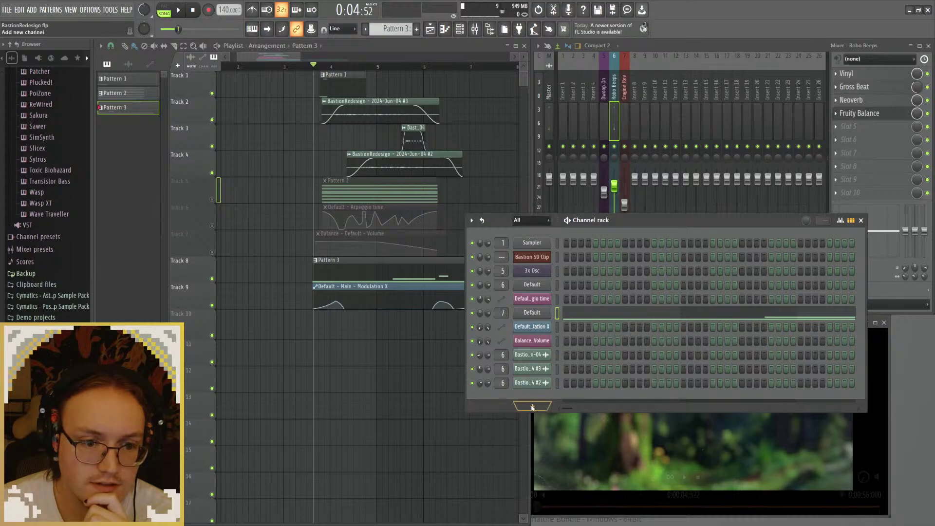
click(535, 405)
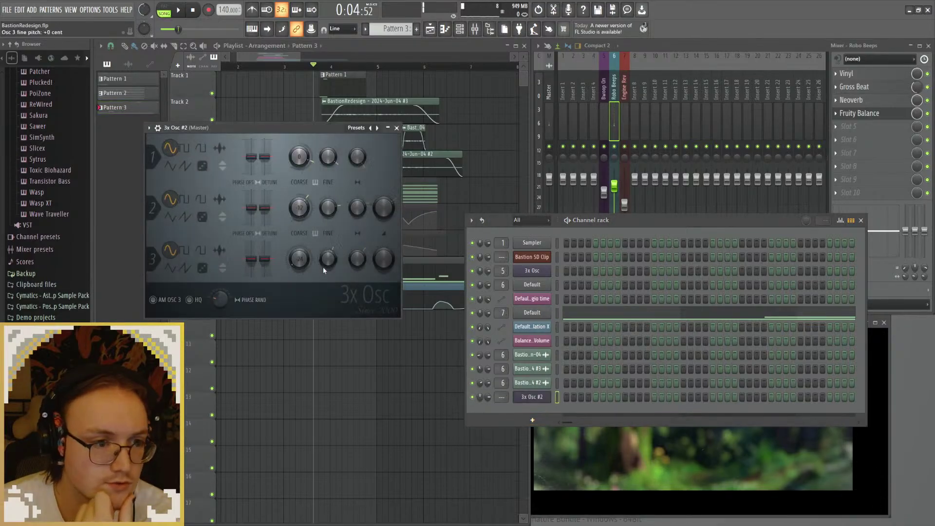
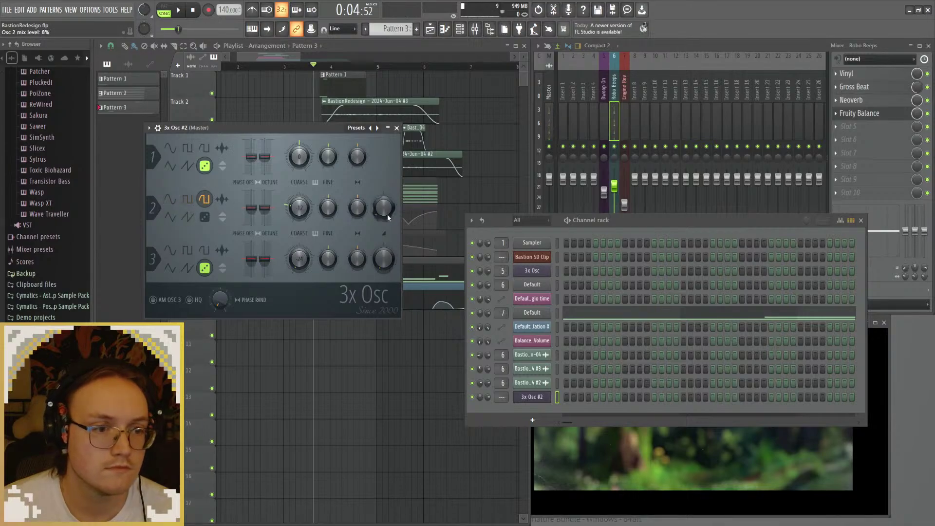
click(397, 128)
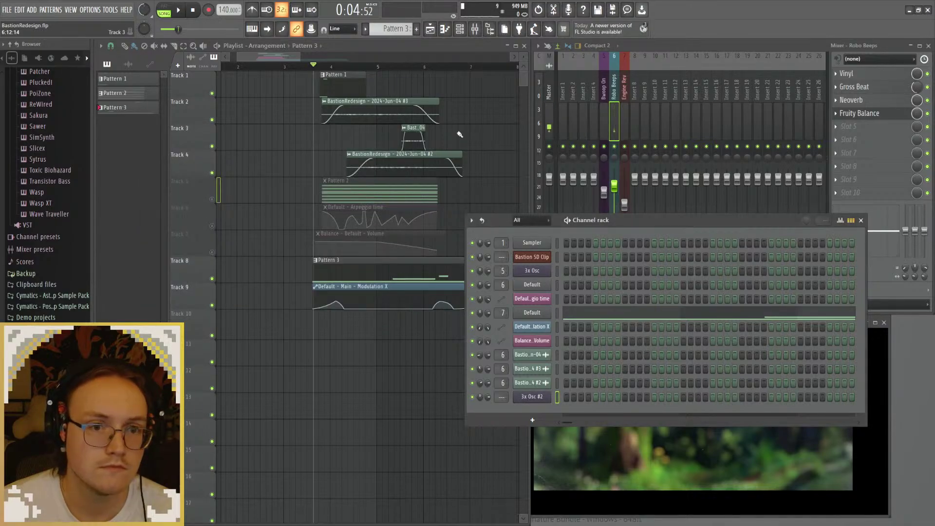
Step: Disable Vinyl, Gross Beat, Neoverb and Fruity Balance on the Robo Beeps mixer track and replay the mix without them
click(618, 100)
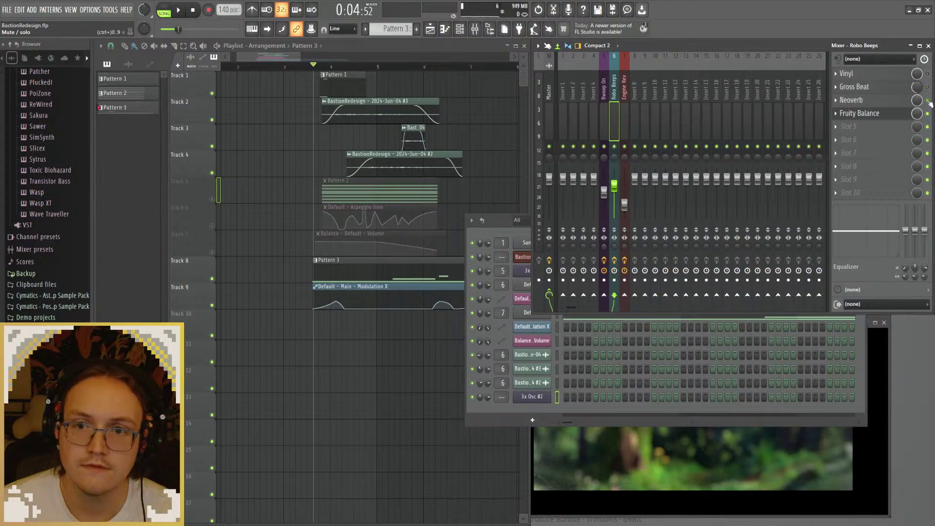
key(space)
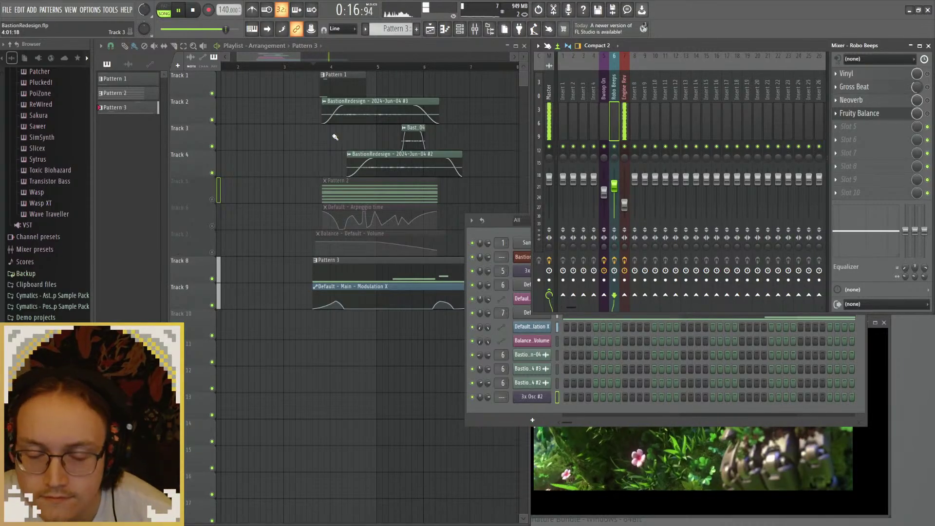
click(312, 163)
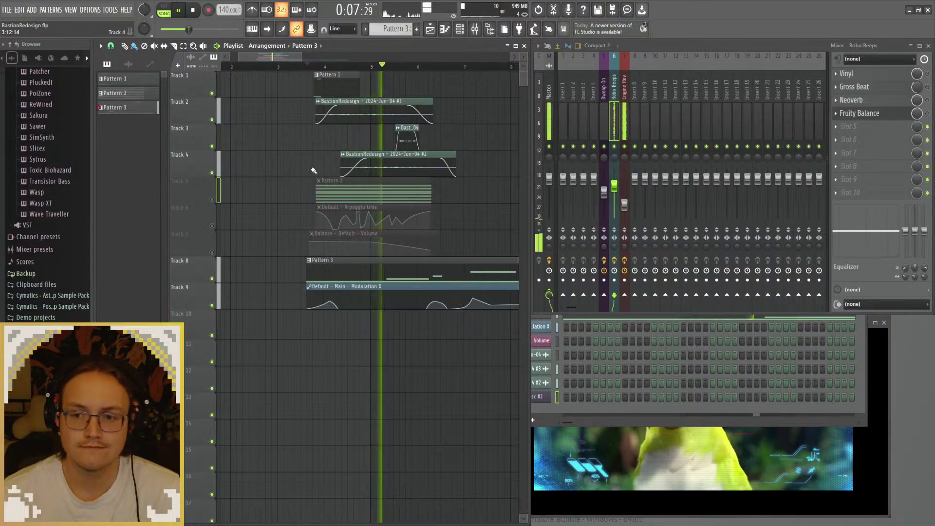
key(space)
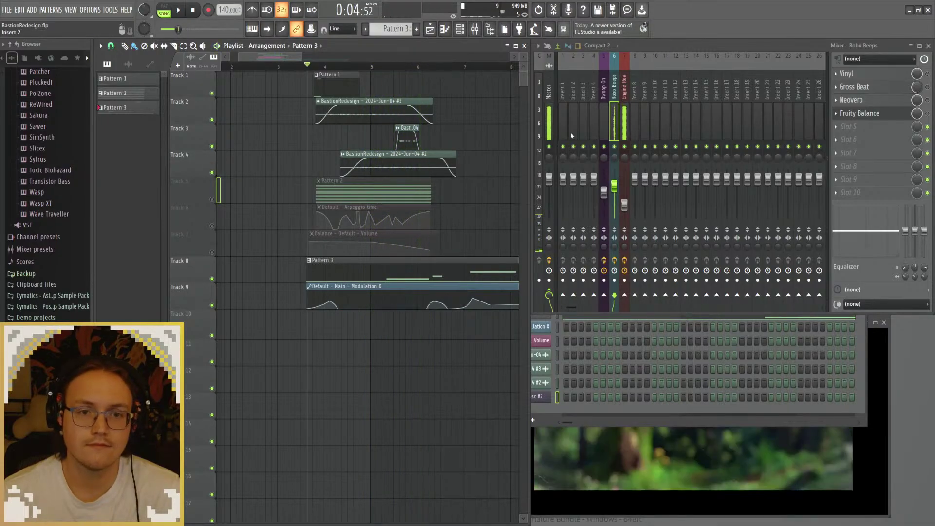
key(space)
key(space)
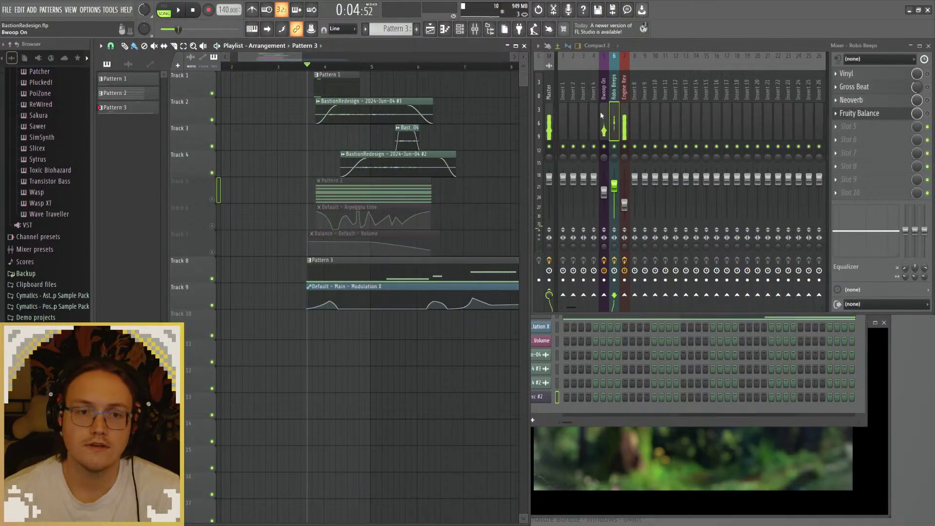
Step: Route the 3x Osc #2 channel to mixer insert 8
click(539, 397)
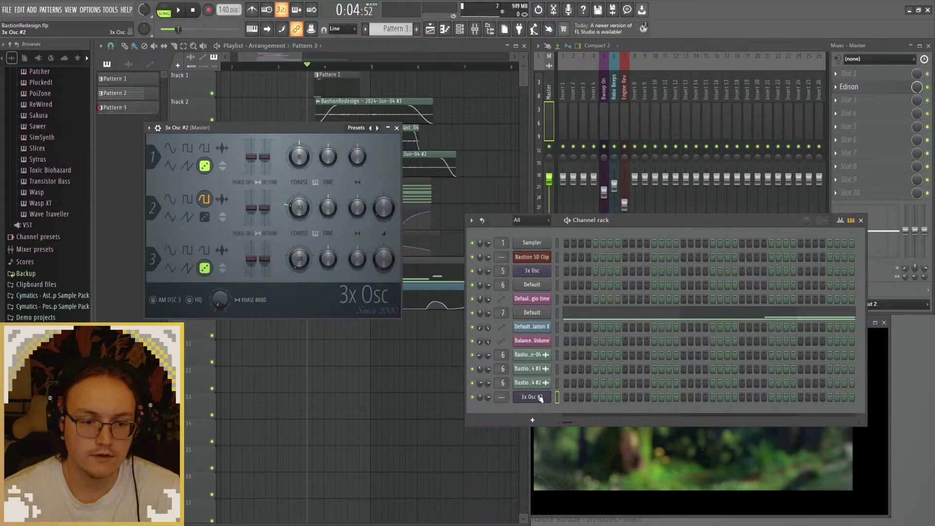
click(633, 115)
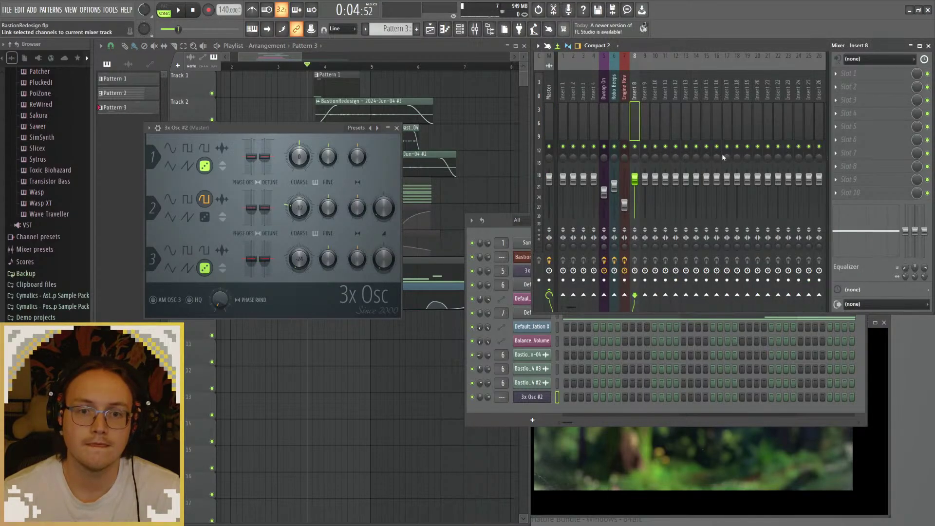
key(ctrl+l)
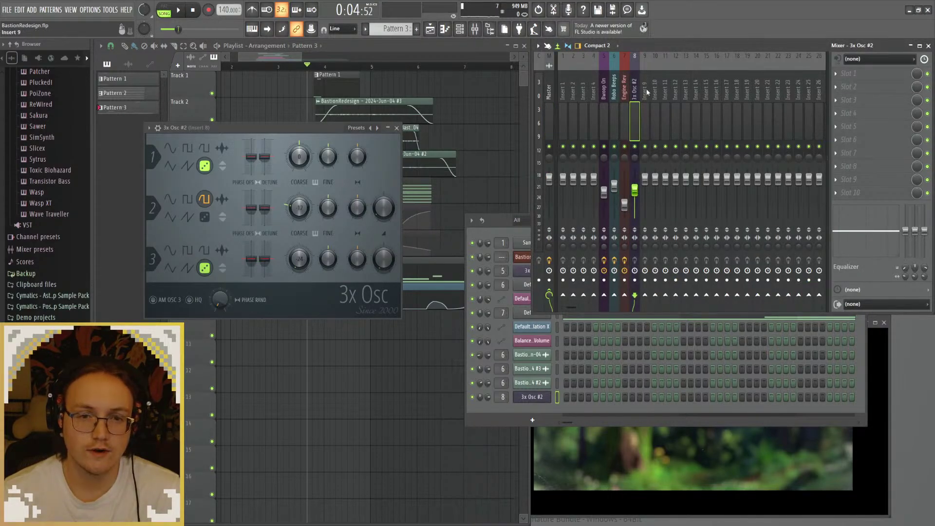
Step: Review the 3x Osc #2 settings, close its window and replay the mix from the start of Pattern 3
click(531, 397)
click(532, 396)
key(space)
click(396, 127)
key(space)
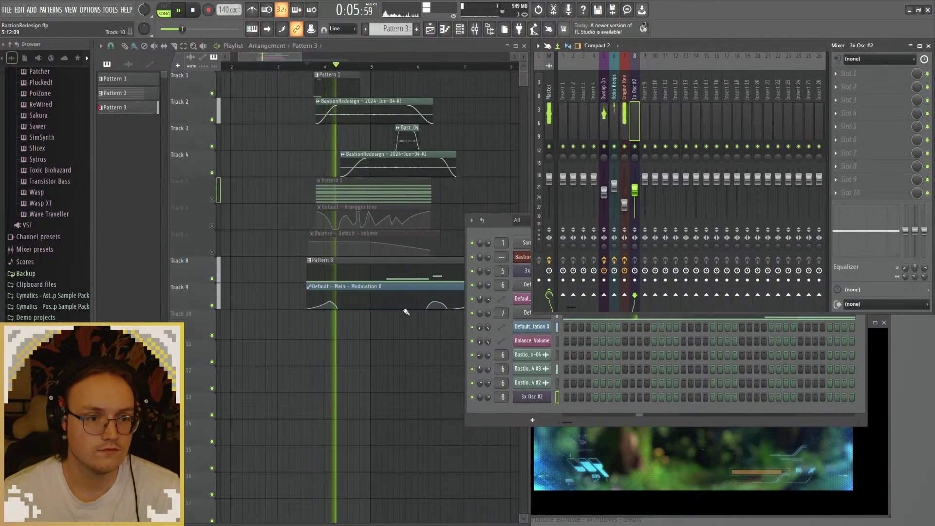
Step: Create Pattern 4 and place its clip on Track 10, just after the start of Pattern 3
drag(317, 324, 390, 326)
right_click(389, 326)
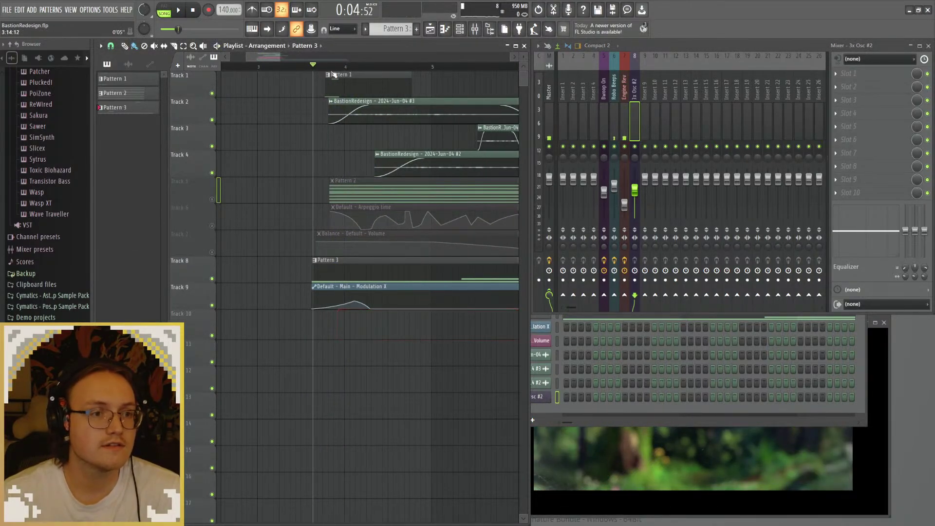
scroll(369, 30, up, 1)
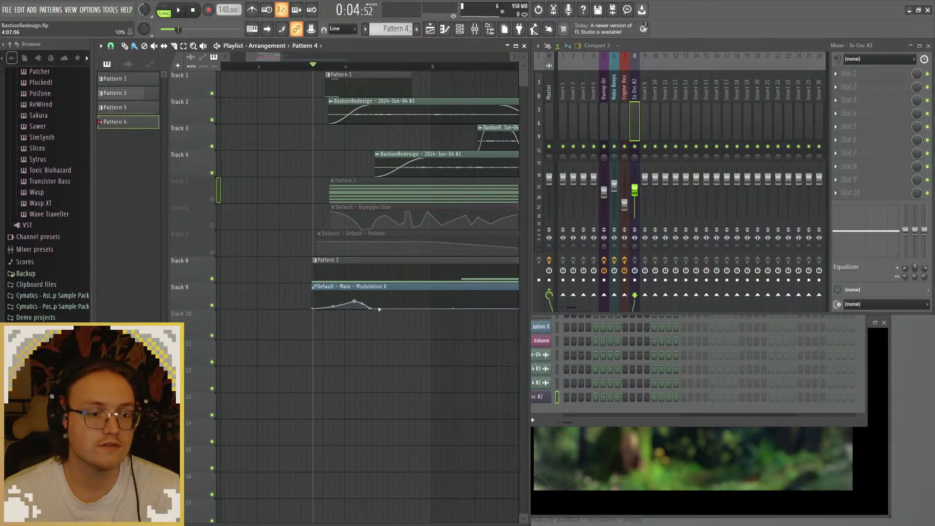
click(348, 335)
key(space)
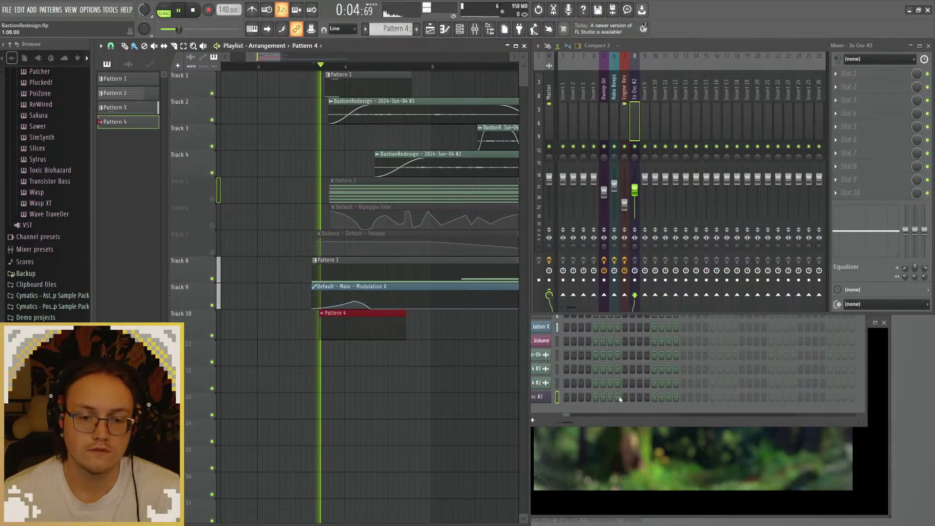
Step: Shift the Pattern 4 clip on Track 10 to line up with the start of the Pattern 1 clip, replaying to check the timing
key(space)
key(space)
drag(352, 332, 352, 332)
key(space)
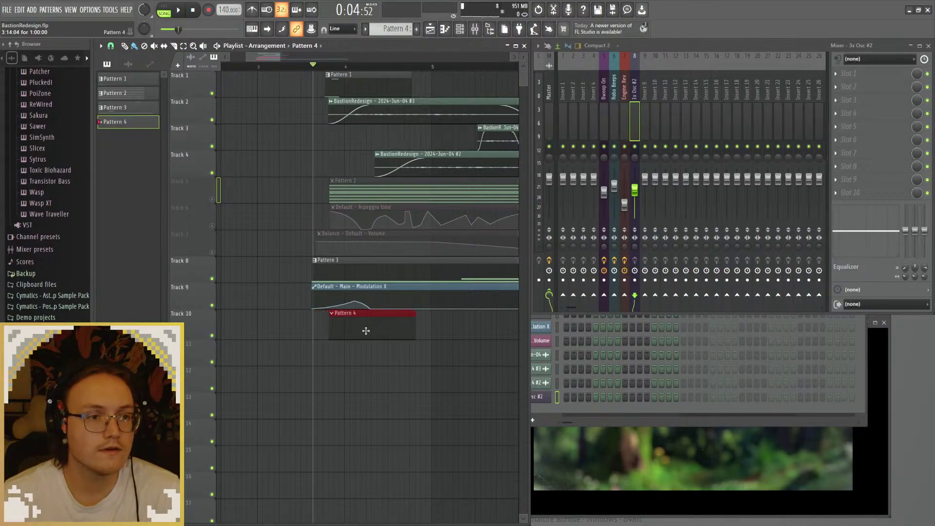
key(space)
drag(366, 331, 367, 330)
key(space)
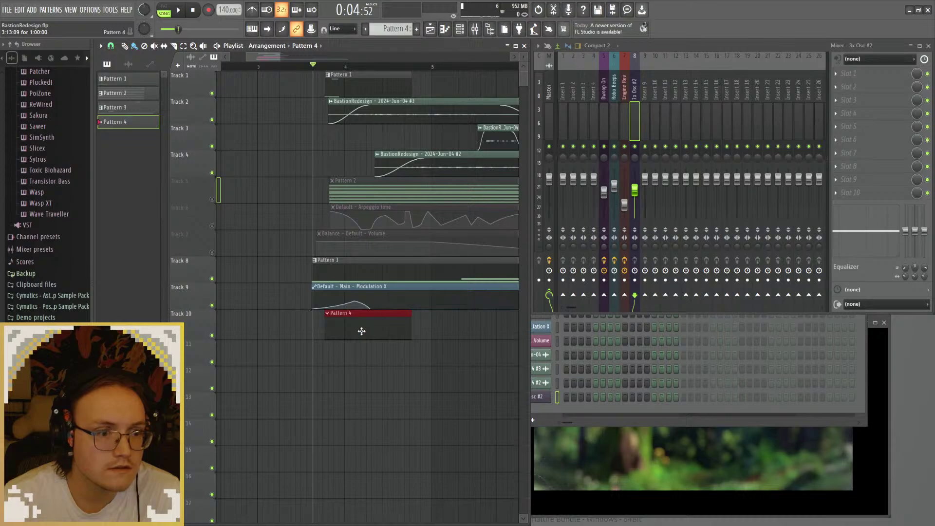
key(space)
key(space)
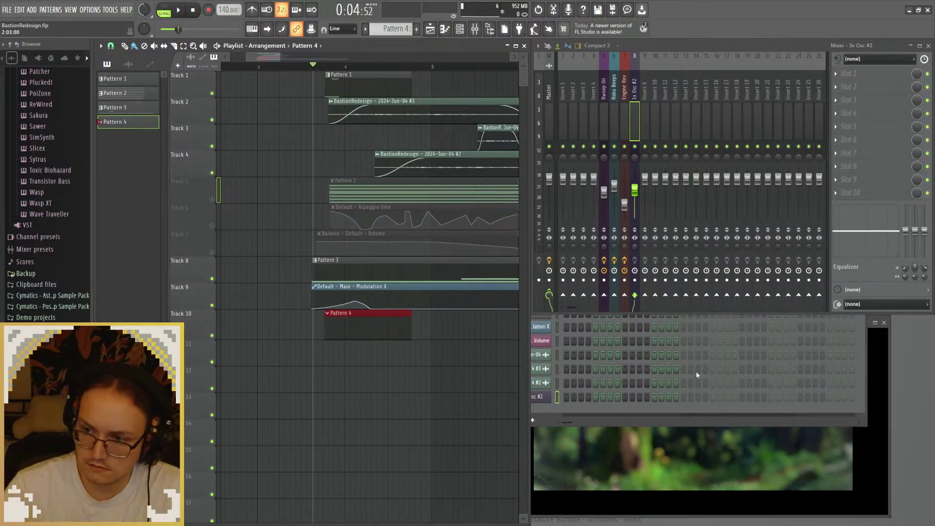
Step: Check the 3x Osc #2 oscillator settings and play the mix with the Pattern 4 clip in place
click(548, 398)
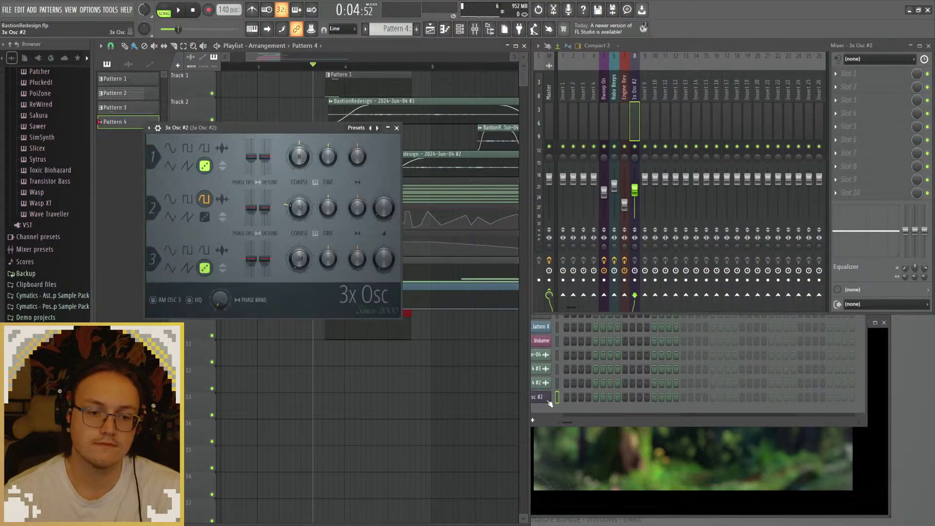
click(397, 128)
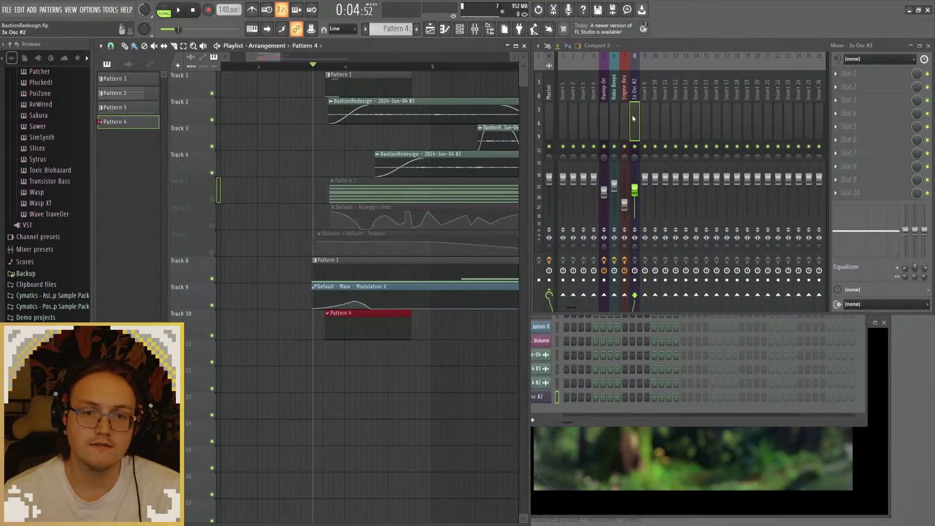
key(space)
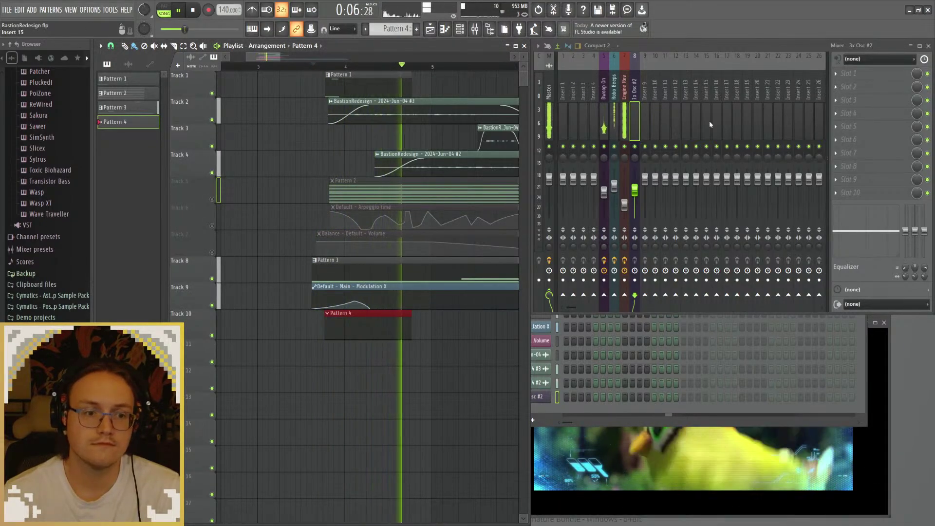
key(space)
Step: Draw a C3 note about nine bars long for 3x Osc #2 in Pattern 4 and listen to it in the mix
click(542, 396)
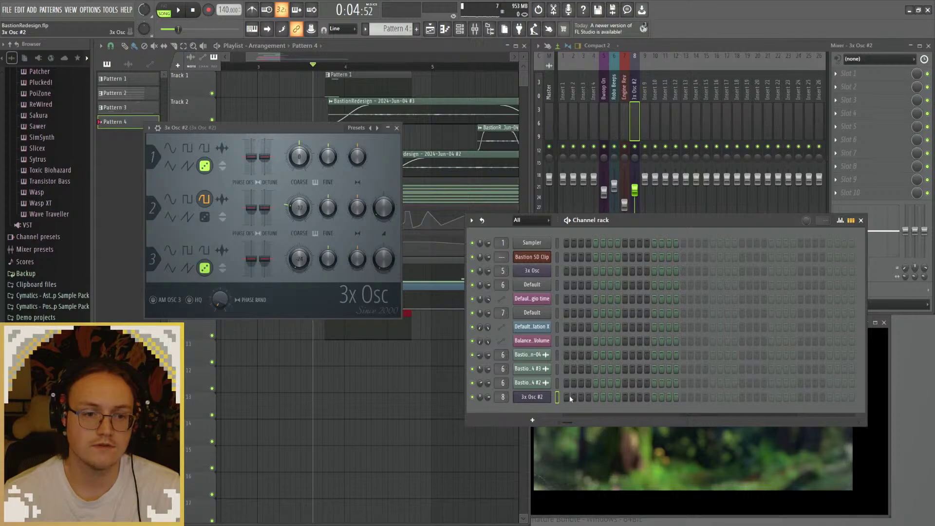
key(F7)
drag(250, 380, 241, 357)
drag(346, 359, 244, 291)
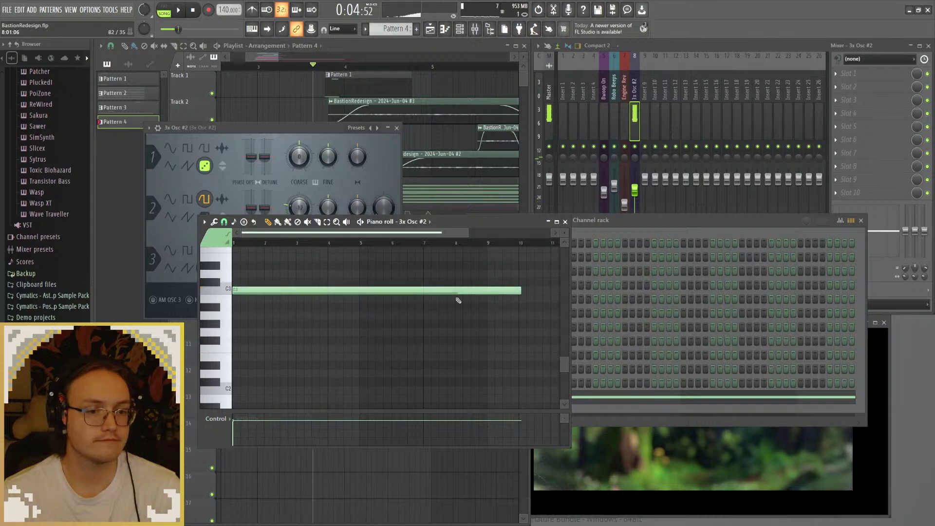
click(565, 223)
drag(648, 223, 648, 225)
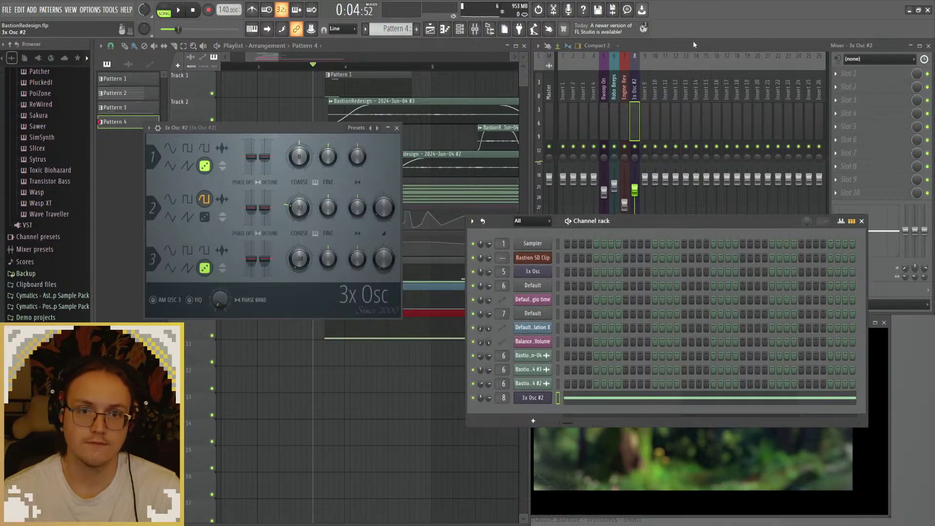
click(397, 128)
key(space)
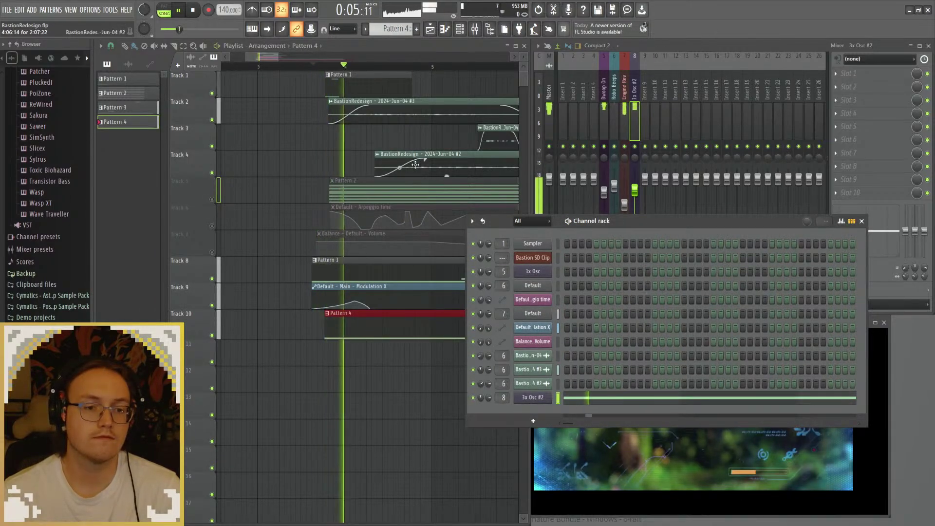
drag(651, 222, 612, 144)
key(space)
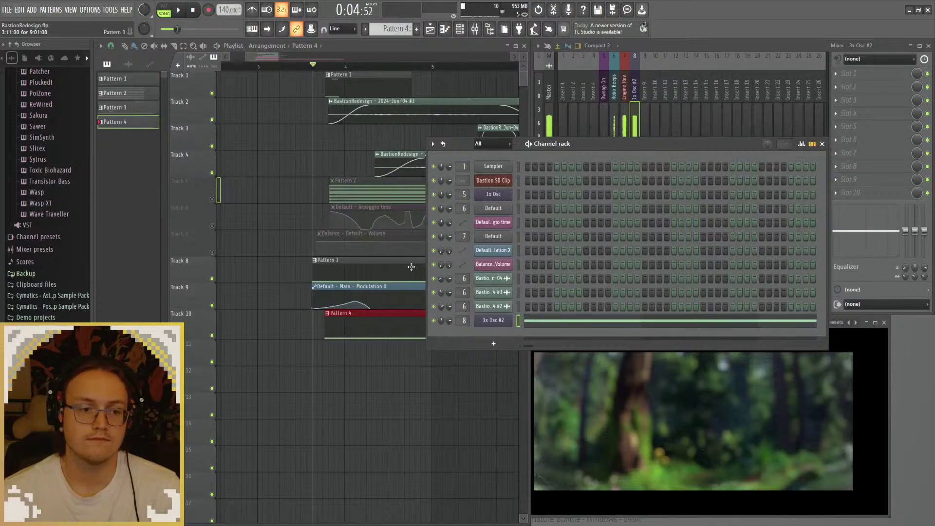
Step: Find the noise's end point at 0:05:66 in the video and shorten the C3 note in Pattern 4 to end there
click(321, 73)
key(space)
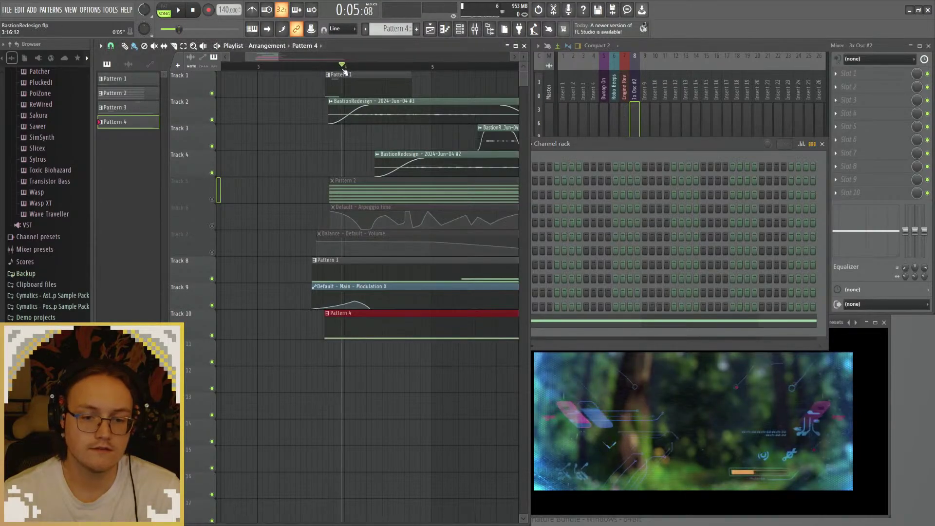
mouse_move(383, 72)
mouse_down()
mouse_move(329, 72)
mouse_move(375, 74)
mouse_up()
scroll(434, 359, right, 4)
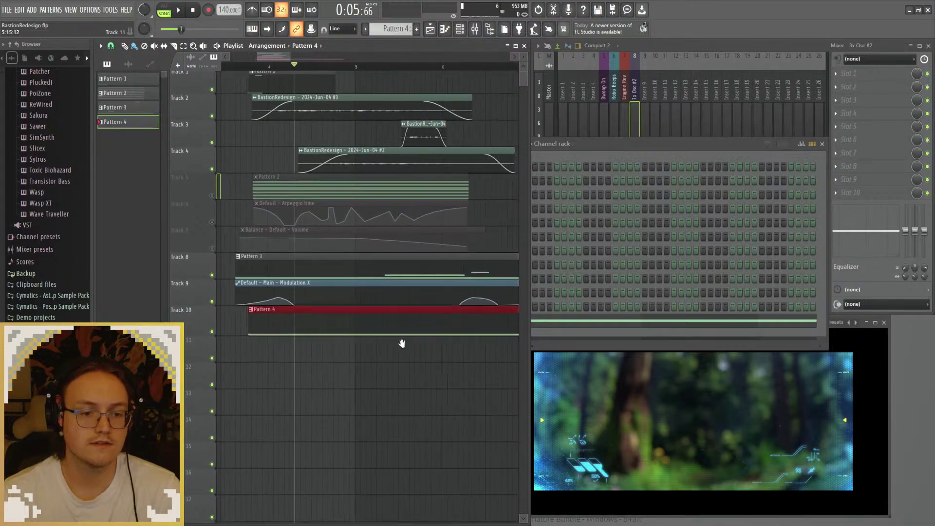
click(600, 328)
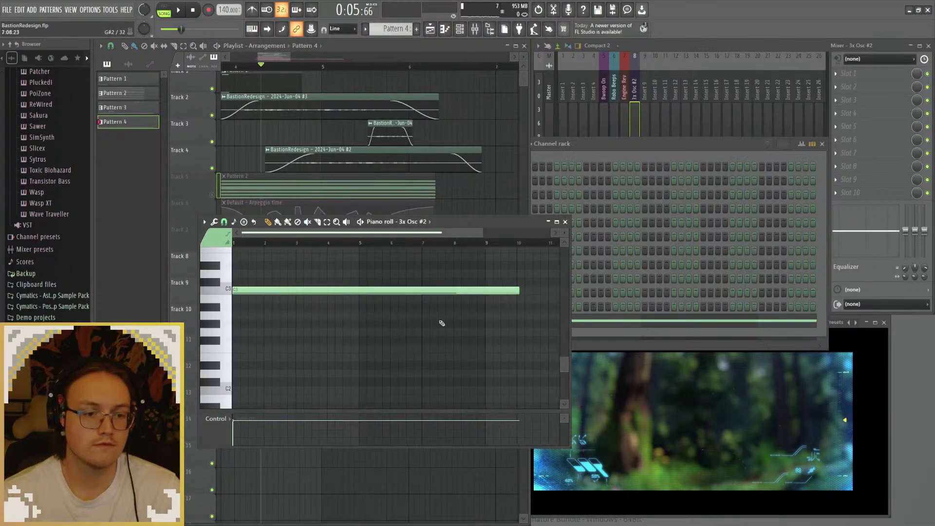
scroll(433, 312, down, 2)
drag(434, 227, 703, 181)
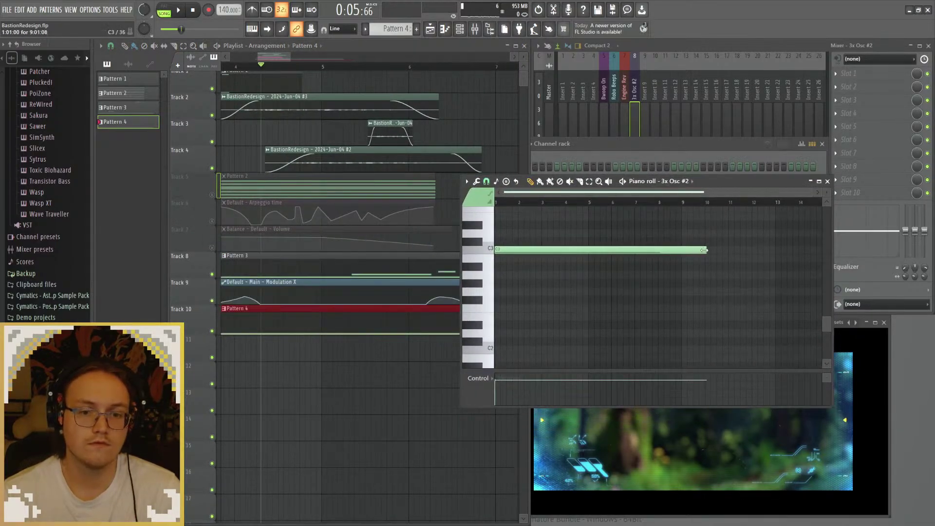
drag(648, 249, 506, 249)
click(820, 182)
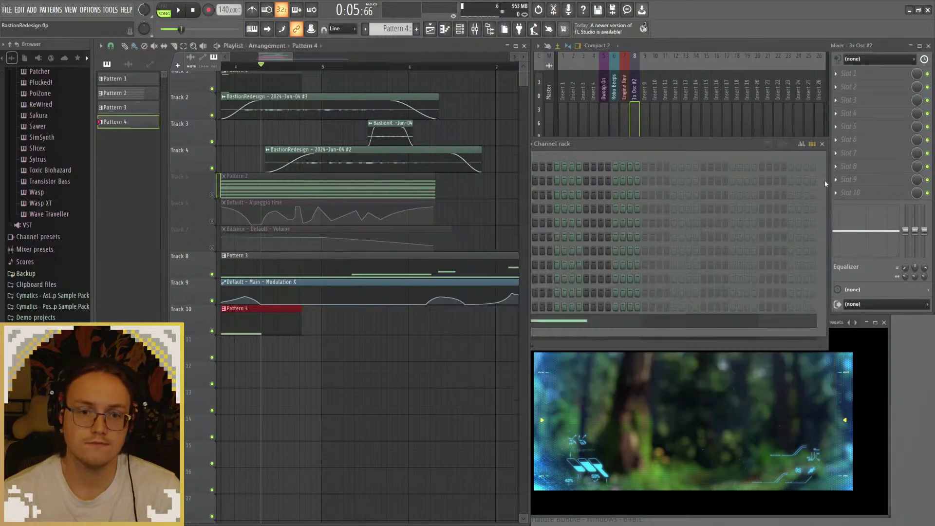
click(658, 145)
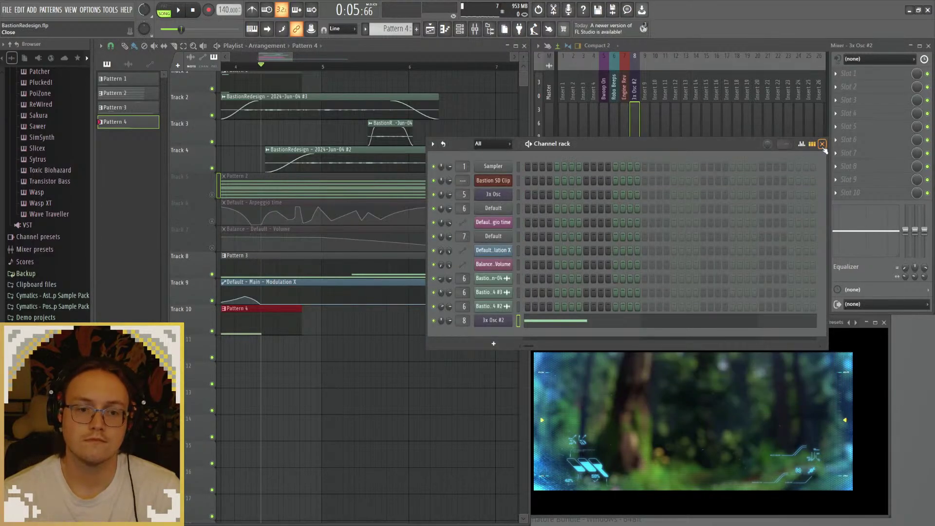
Step: Add Fruity parametric EQ 2 to the 3x Osc #2 mixer track with band 5 as a band-pass at about 1488 Hz and 44% width
click(860, 77)
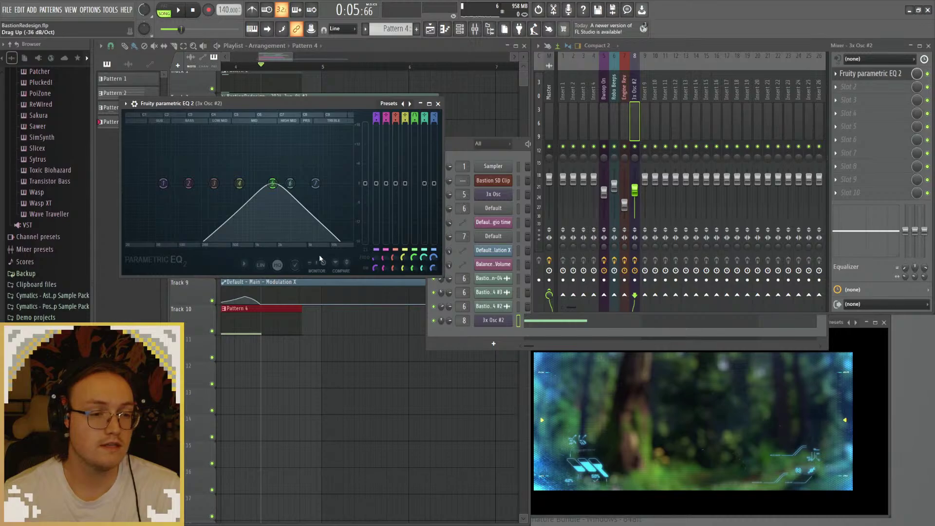
scroll(269, 186, down, 4)
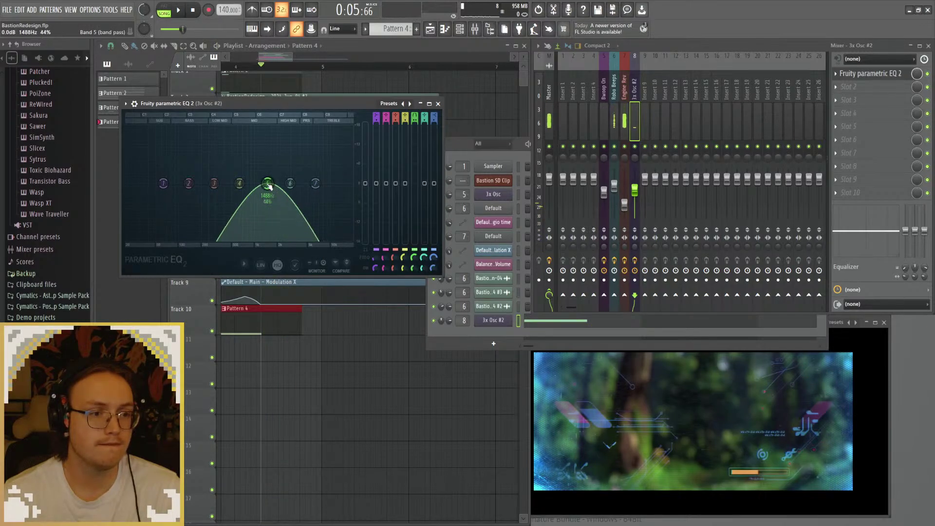
click(376, 305)
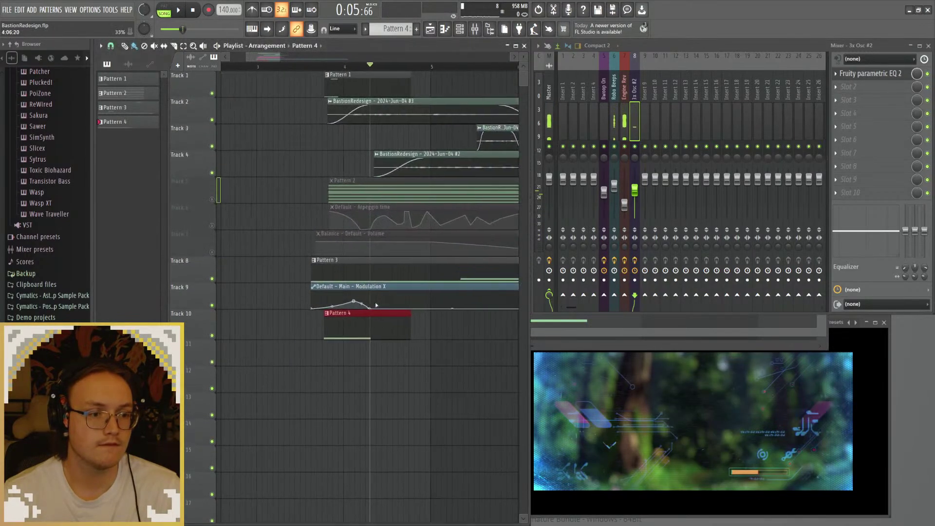
key(space)
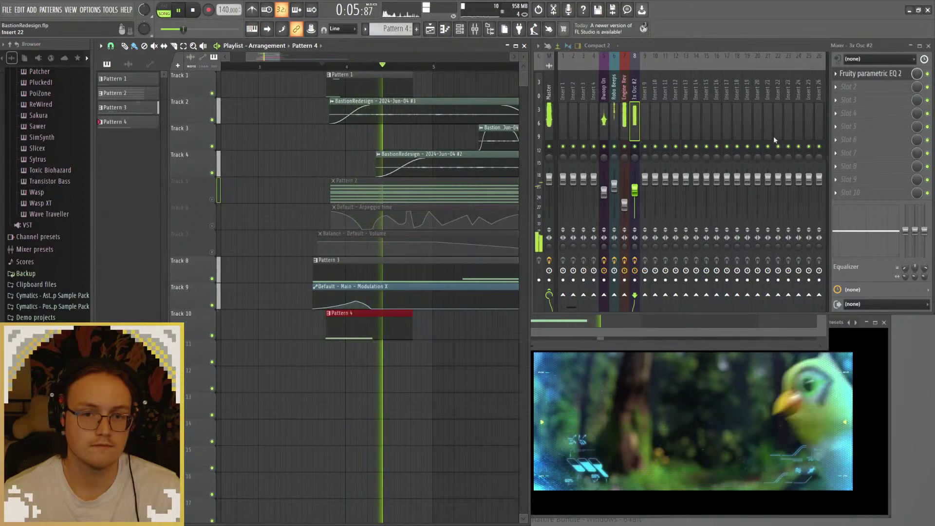
key(space)
Step: Move the EQ's band-pass on band 5 up to about 3.9 kHz and set its width to about 69% during playback
click(868, 73)
drag(268, 183, 299, 184)
key(space)
key(space)
scroll(299, 184, up, 5)
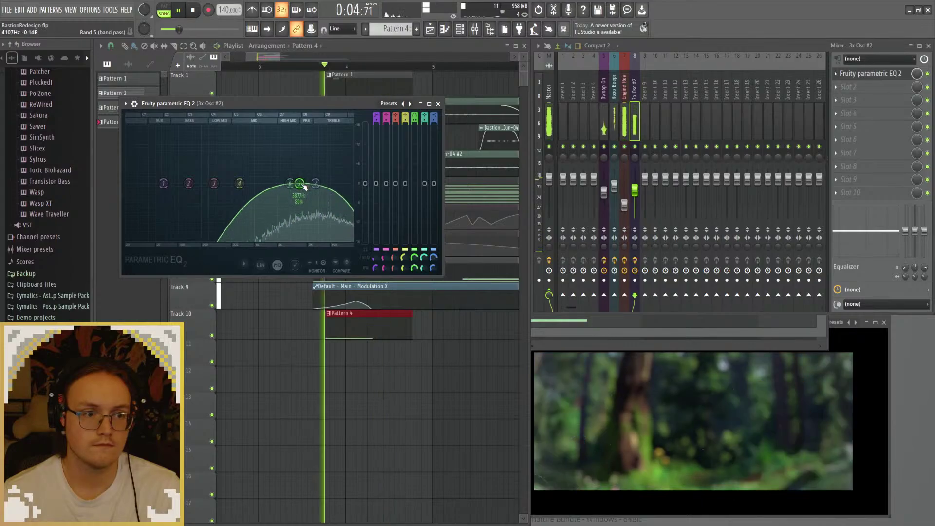
scroll(300, 185, down, 3)
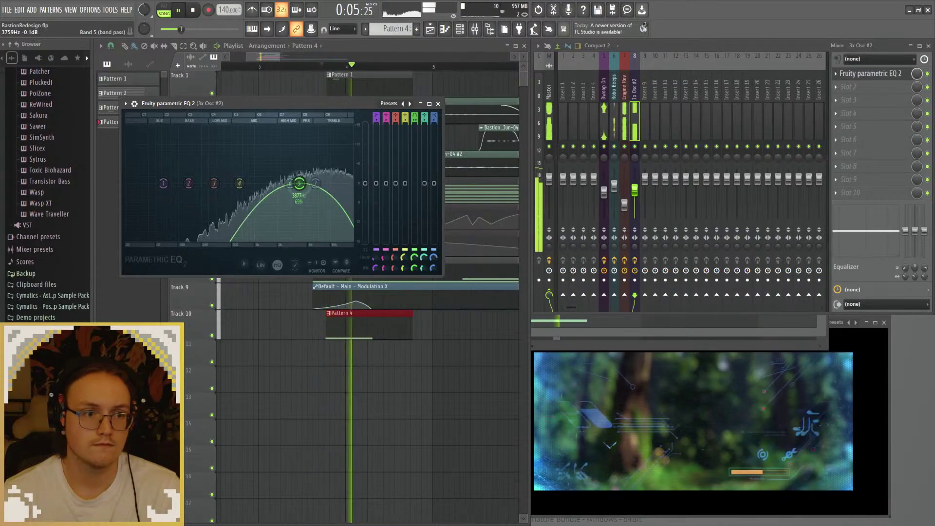
key(space)
click(438, 103)
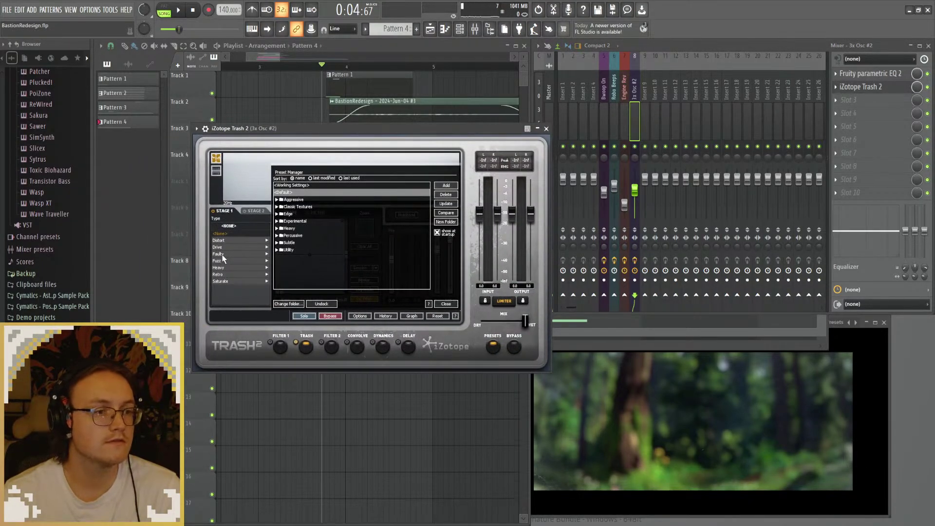
Step: Set iZotope Trash 2 on the 3x Osc #2 track to the Faulty distortion type Radio Contact and listen to it
click(222, 254)
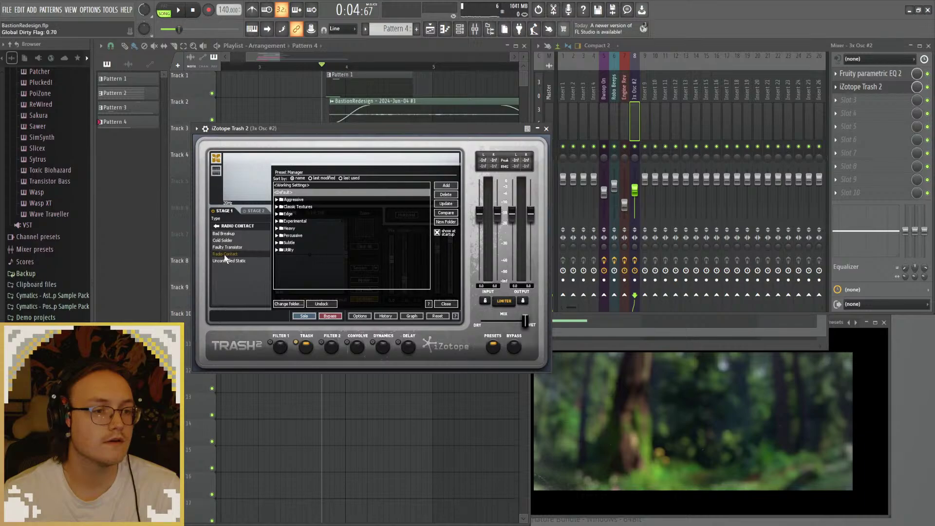
click(445, 303)
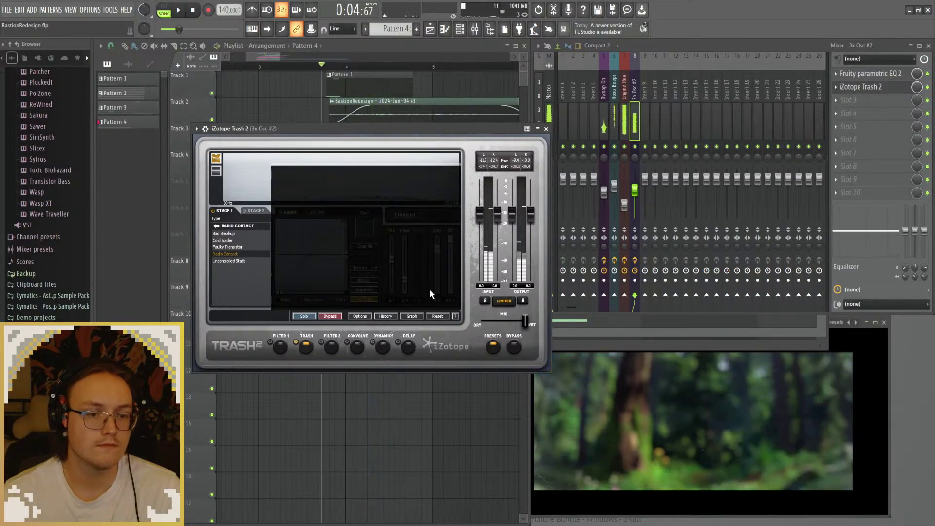
key(space)
click(546, 128)
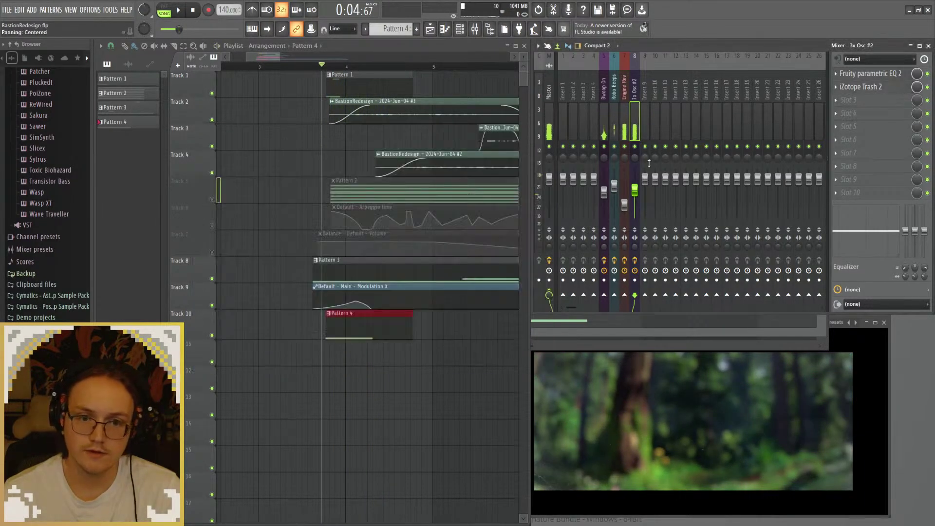
Step: Lower the 3x Osc #2 mixer fader slightly and replay the mix to judge the noise level
key(space)
drag(634, 195, 635, 202)
key(space)
key(space)
key(space)
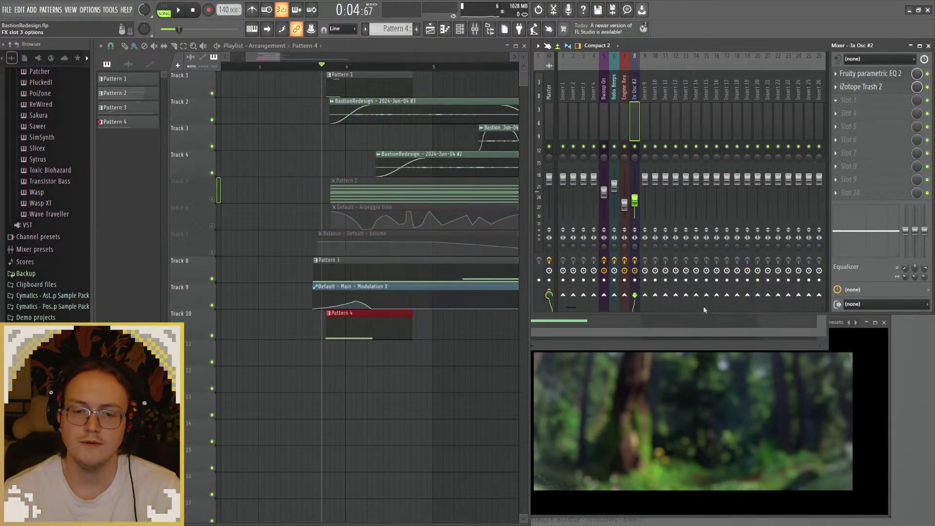
Step: Add a second iZotope Trash 2 to the 3x Osc #2 track and audition its Edge presets from Bit Punk to Atomic Crunch
click(714, 436)
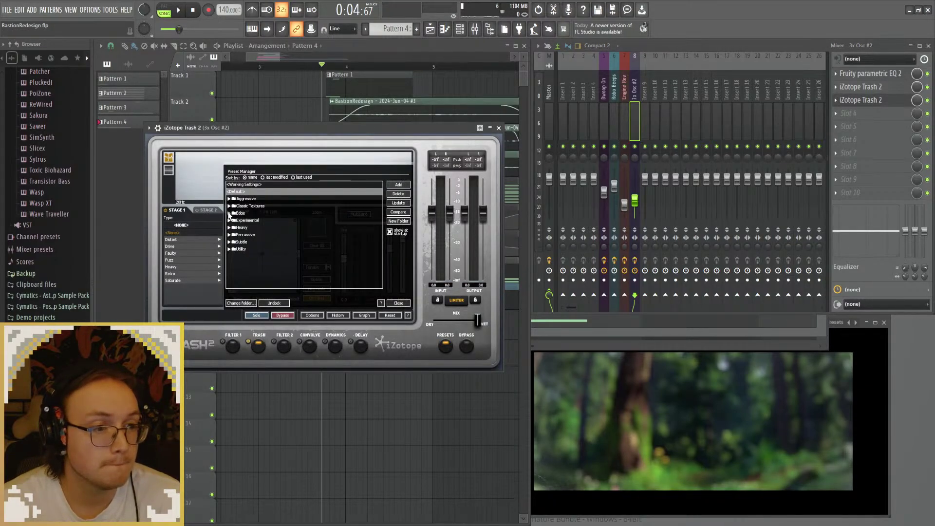
click(247, 235)
click(250, 241)
key(space)
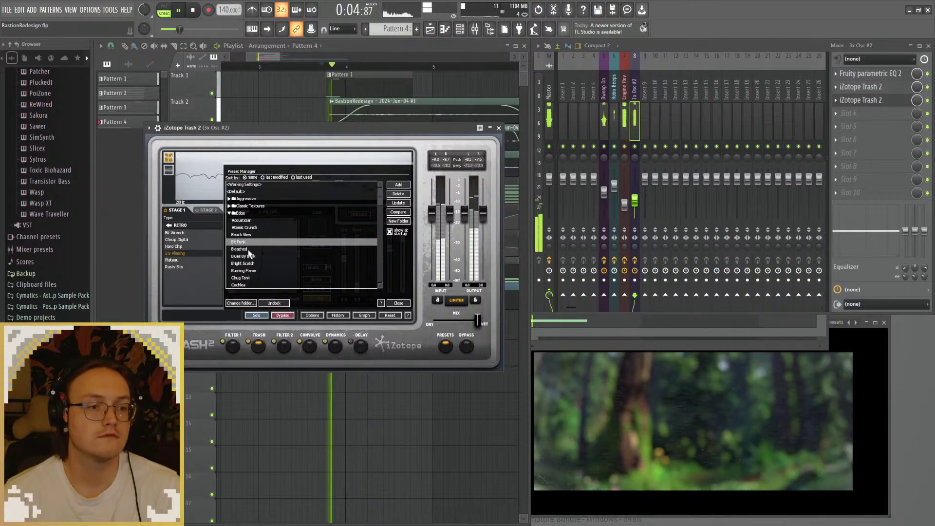
click(248, 249)
key(Up)
key(Up)
key(Up)
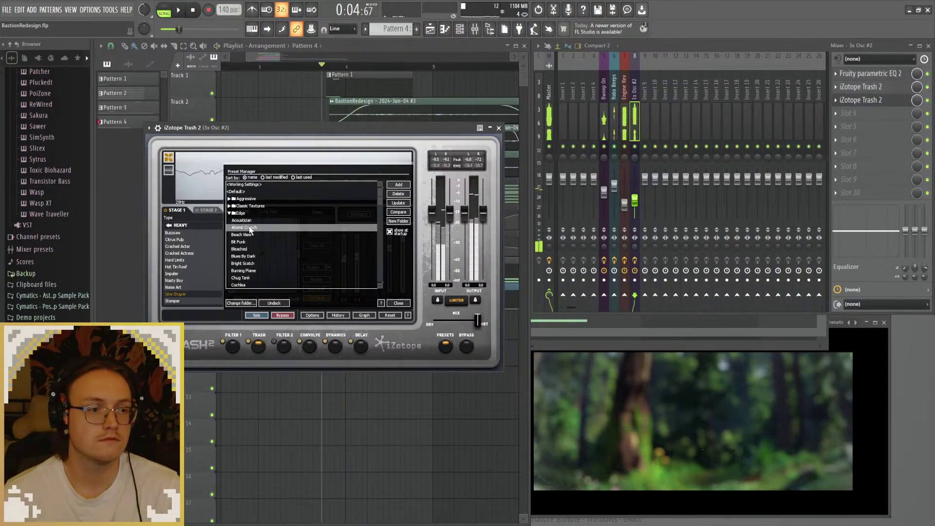
Step: Audition the Edge presets from Blues By Dark through Da Noise against the video
click(249, 255)
click(249, 263)
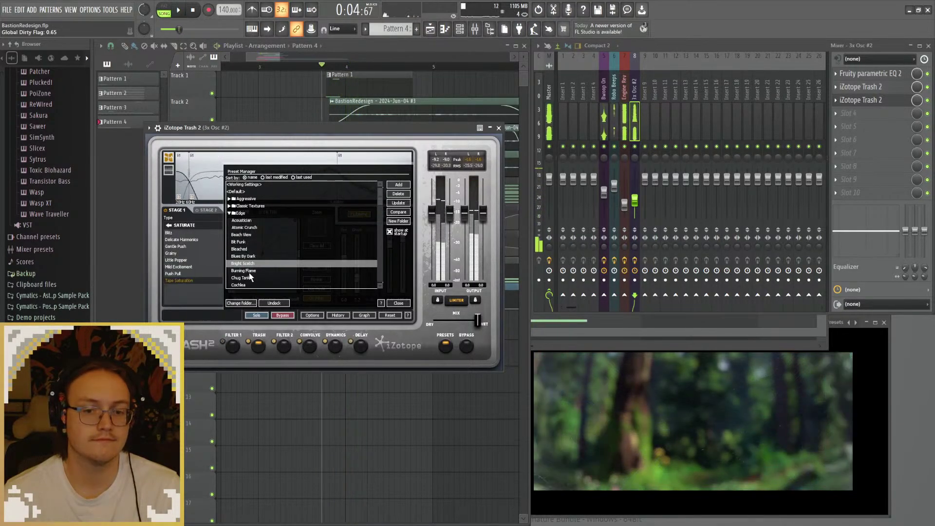
click(249, 278)
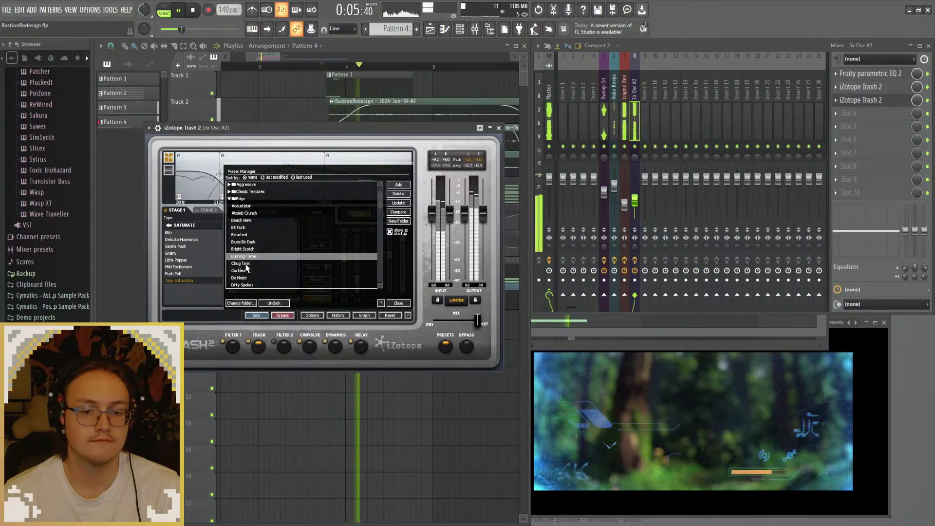
scroll(256, 266, down, 1)
key(space)
click(255, 263)
scroll(248, 260, down, 1)
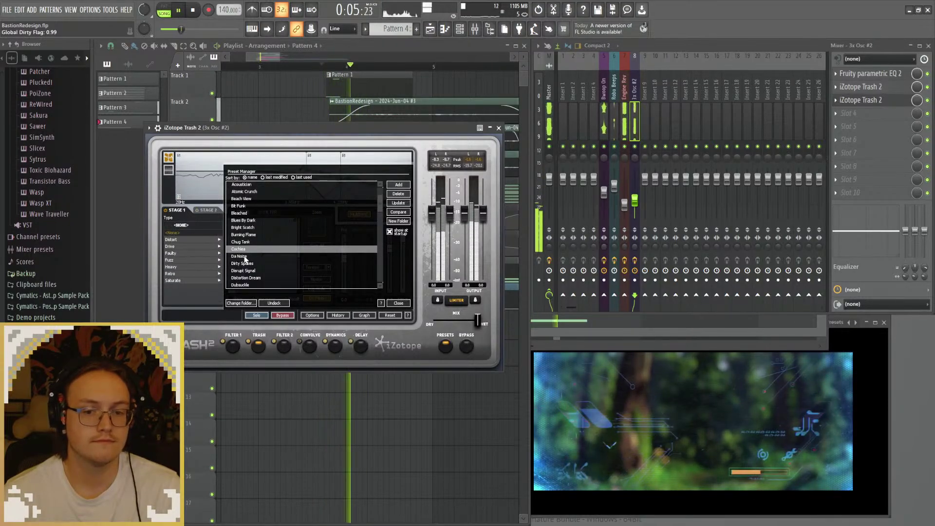
click(245, 257)
key(space)
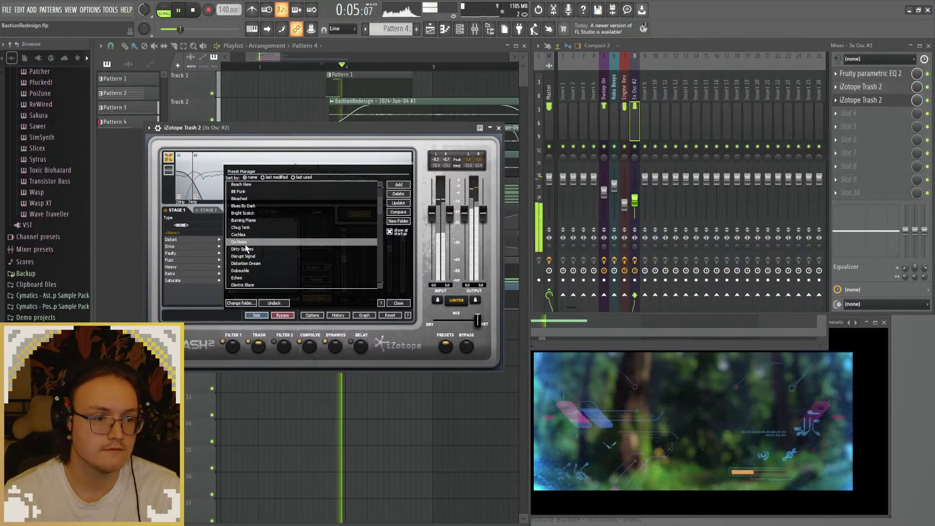
Step: Audition the Edge presets from Dirty Spokes and Disrupt Signal through Distortion Dream to Echoe
click(249, 263)
scroll(246, 251, down, 2)
click(242, 222)
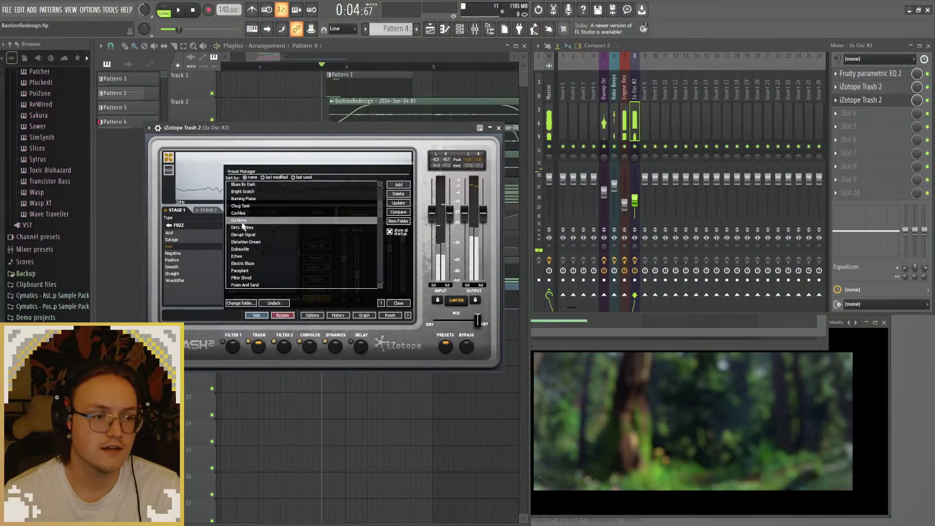
click(243, 228)
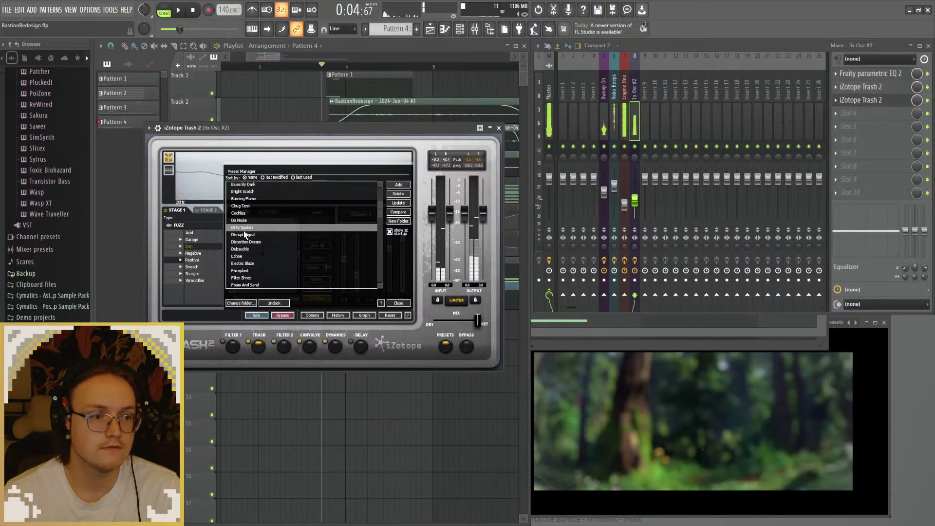
click(243, 235)
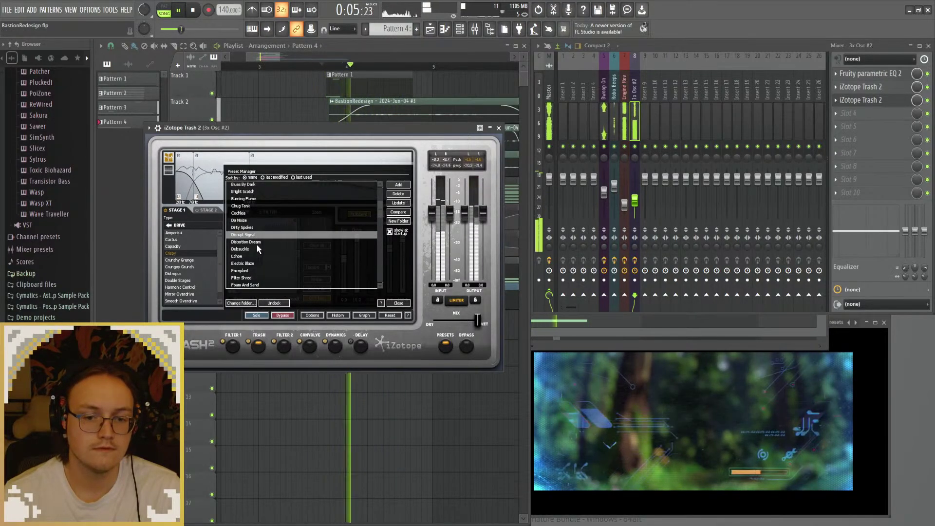
click(248, 242)
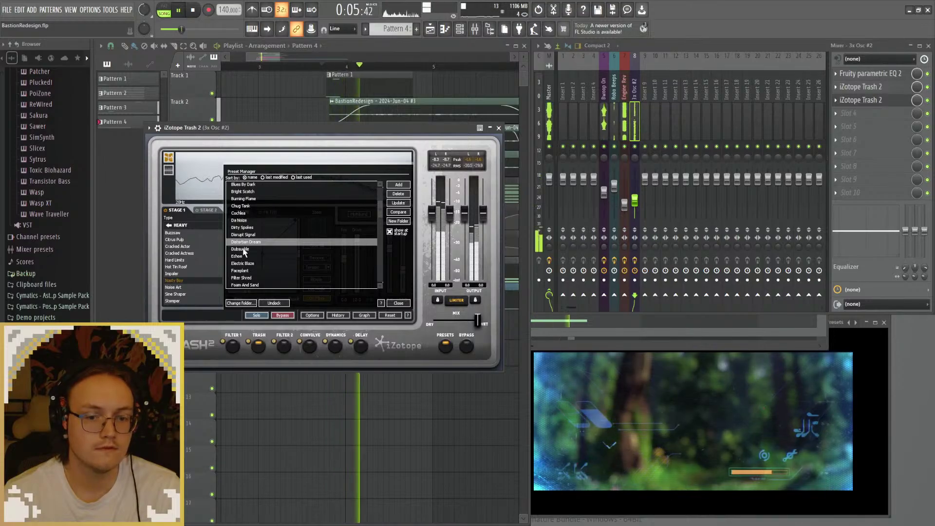
click(241, 250)
click(241, 257)
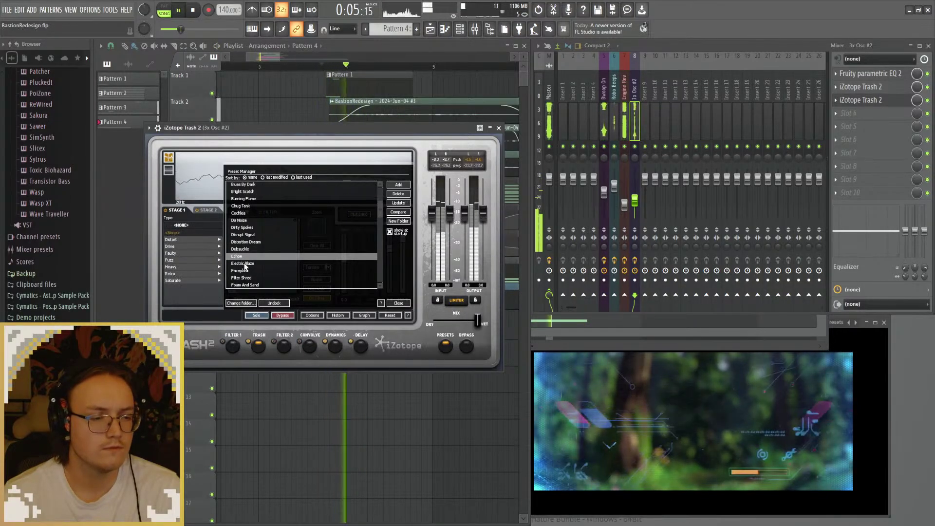
Step: Try the Edge presets Electric Blaze, Faceplant, Filter Shred, Foam And Sand, Friendly Runner and Funkified while replaying the clip
click(245, 264)
click(242, 270)
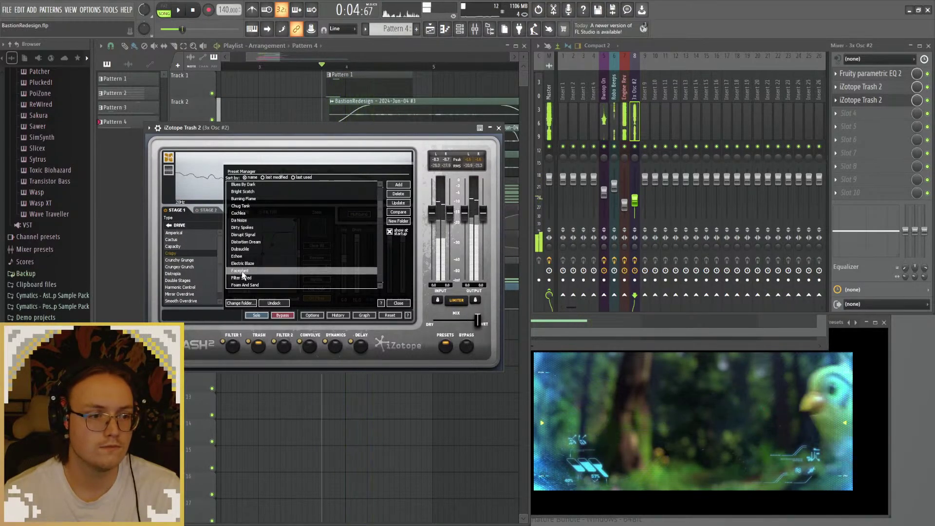
click(243, 278)
scroll(254, 264, down, 3)
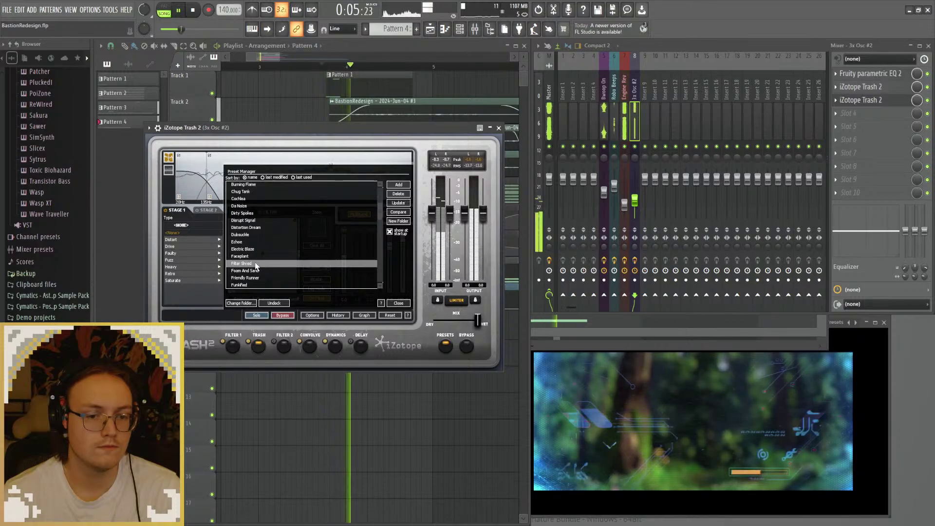
click(249, 264)
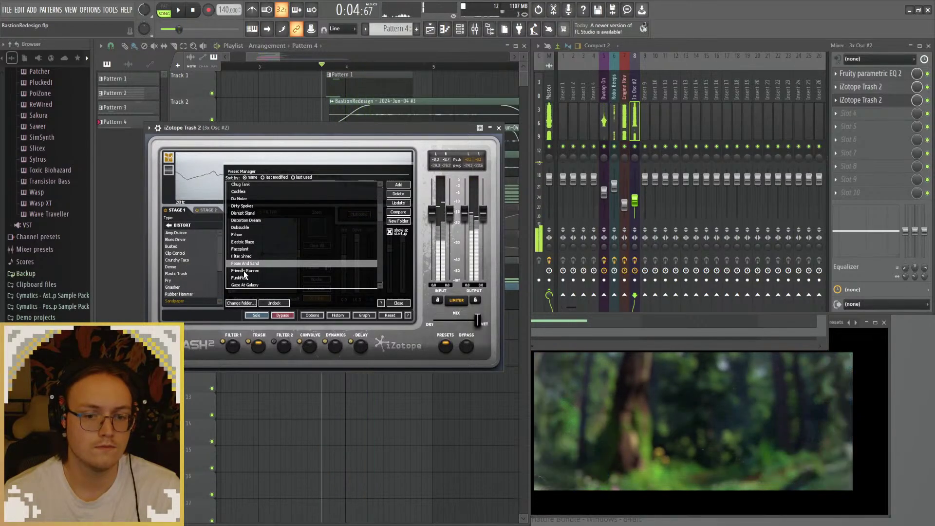
key(space)
click(247, 270)
click(249, 278)
scroll(251, 263, down, 5)
key(space)
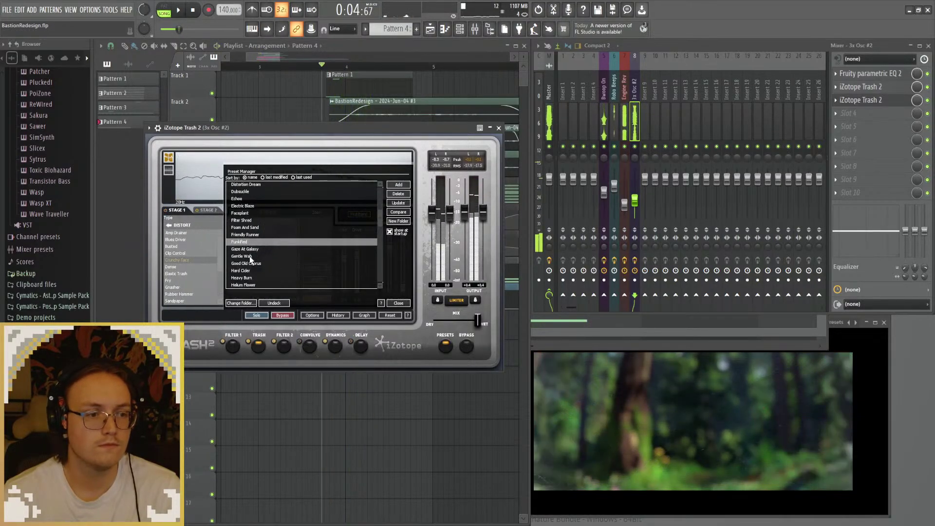
Step: Try the Edge presets Gaze At Galaxy, Good Old Chorus, Hard Cider and Heavy Burn
click(244, 249)
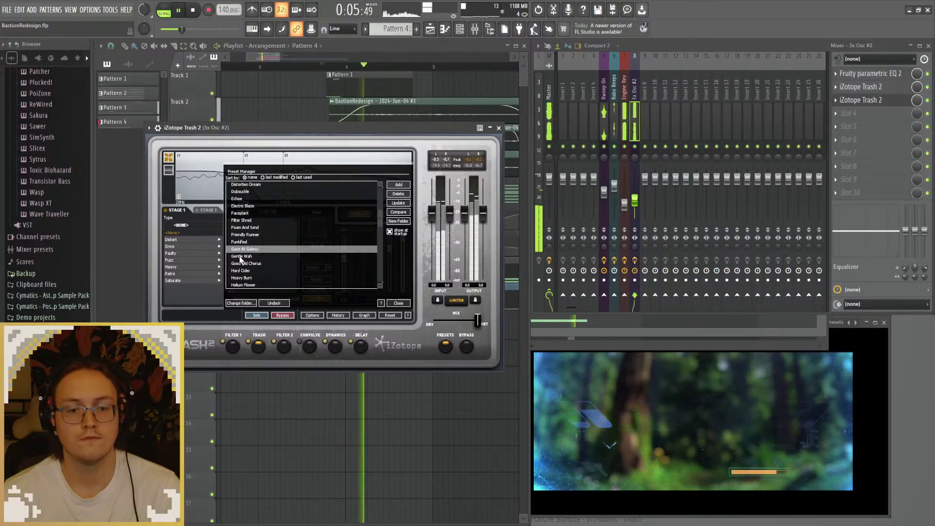
click(241, 263)
scroll(246, 247, down, 4)
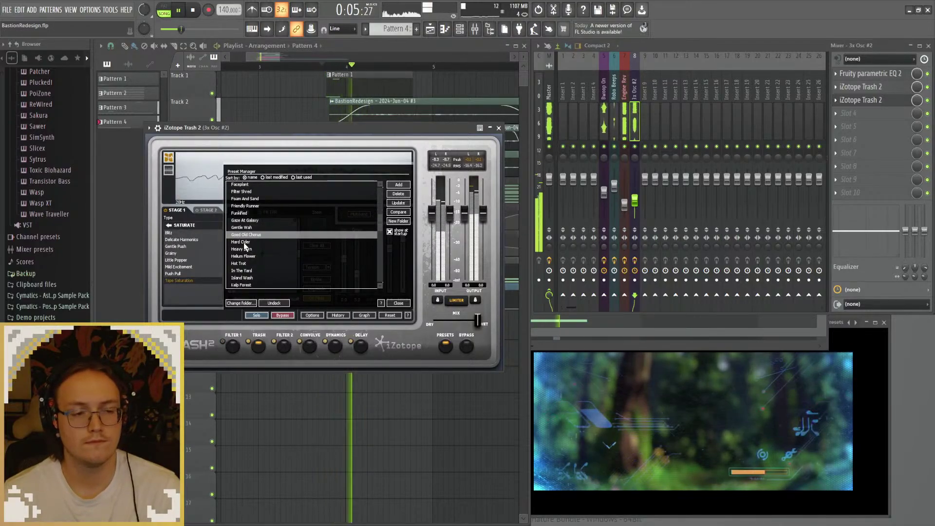
click(245, 243)
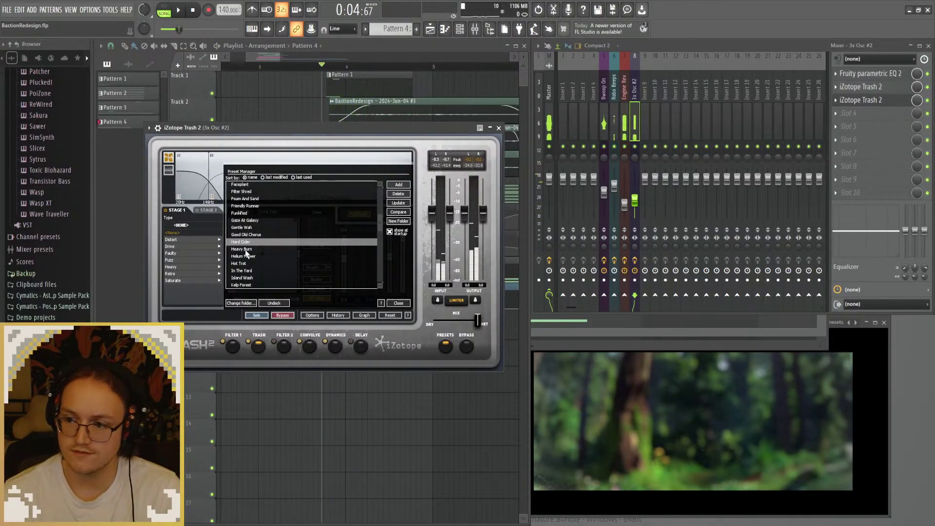
click(246, 250)
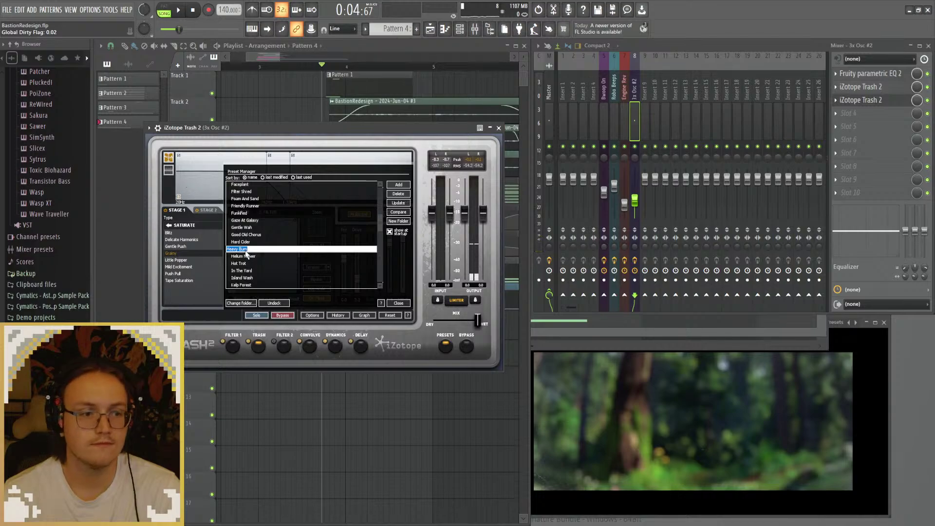
key(space)
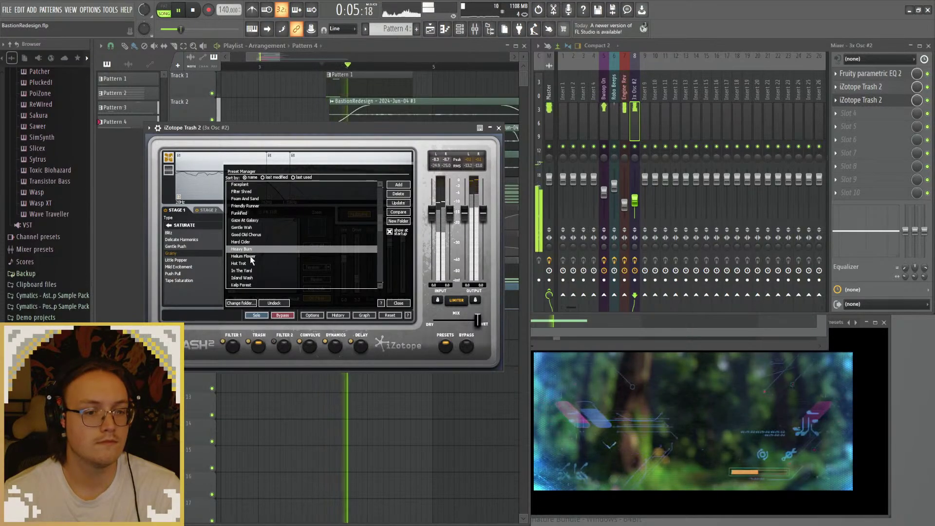
Step: Audition the Edge presets from Helium Flower through Island Wash and Lemon Wah to Low Pass Flutter
click(250, 257)
click(250, 269)
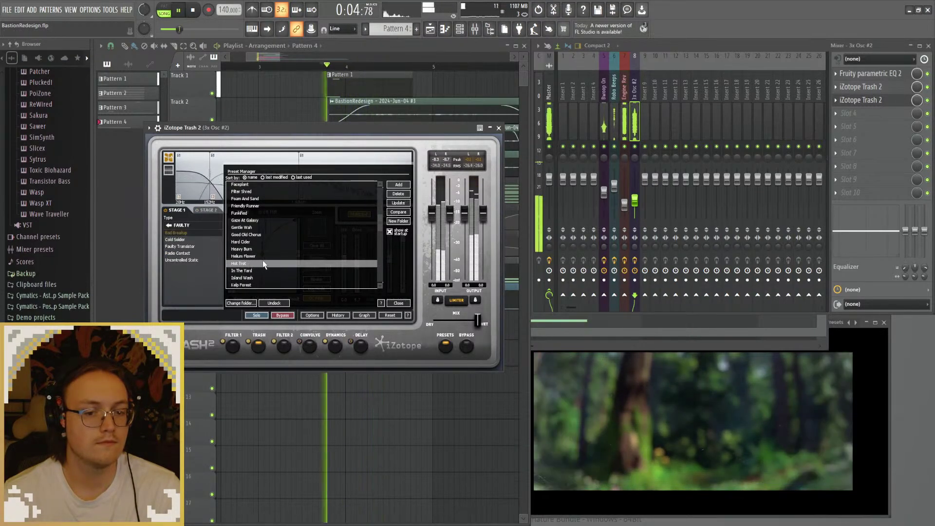
scroll(262, 260, down, 1)
key(space)
click(248, 257)
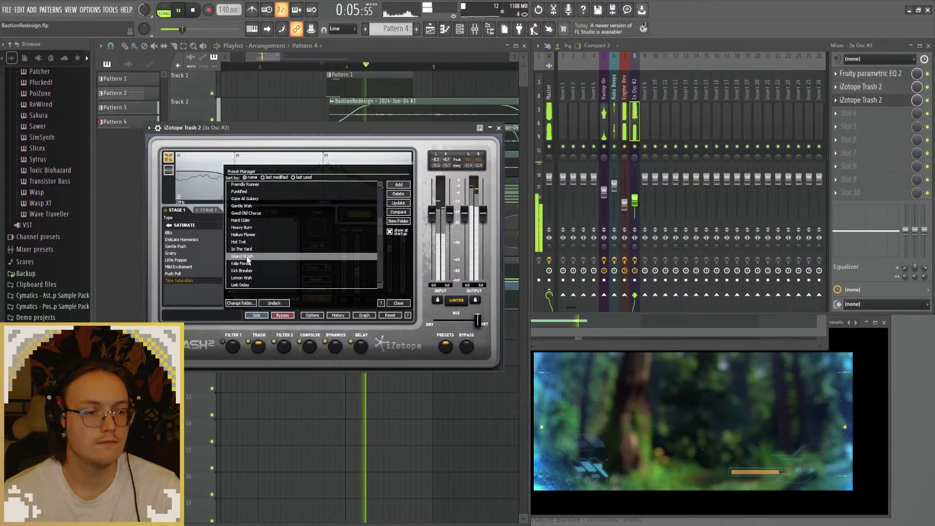
click(250, 263)
scroll(252, 258, down, 1)
click(246, 256)
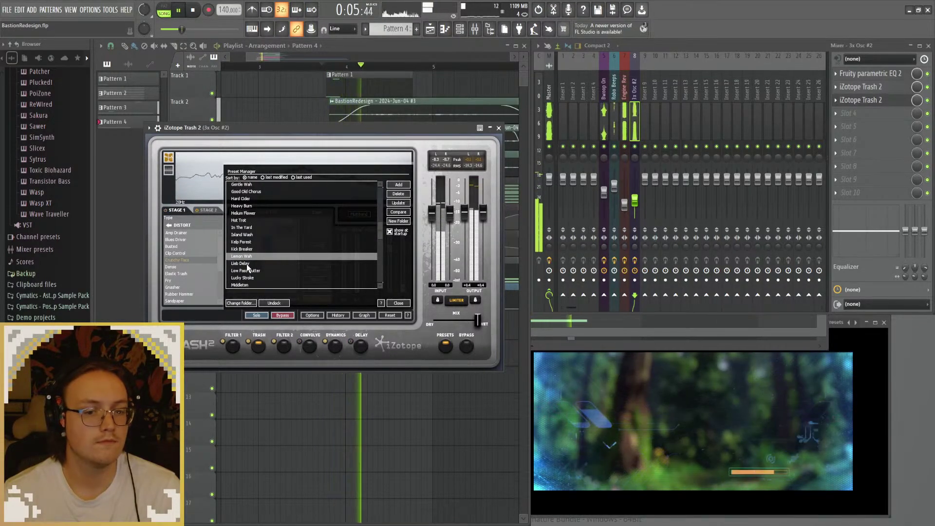
click(247, 270)
scroll(246, 263, down, 2)
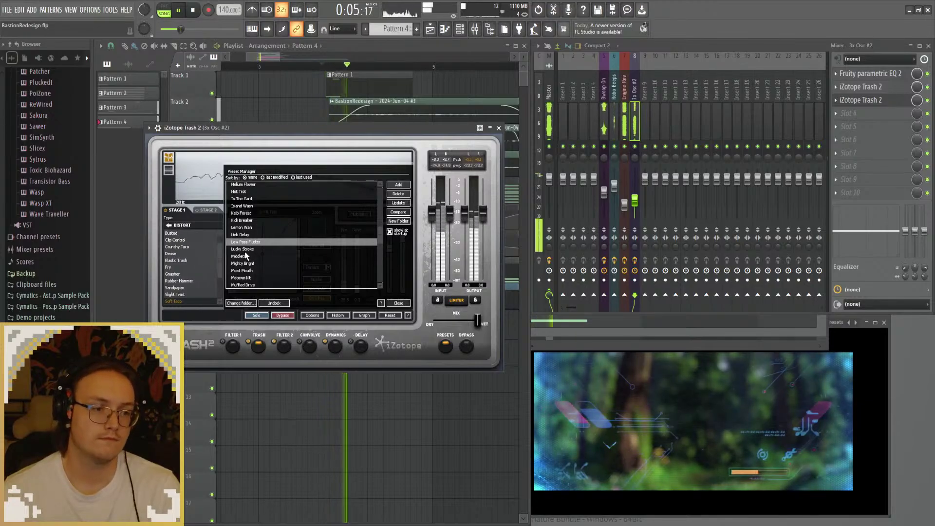
Step: Load the Edge preset Motown Kit in the second Trash 2, compare it with the bypassed sound and replay the mix
click(246, 255)
click(247, 243)
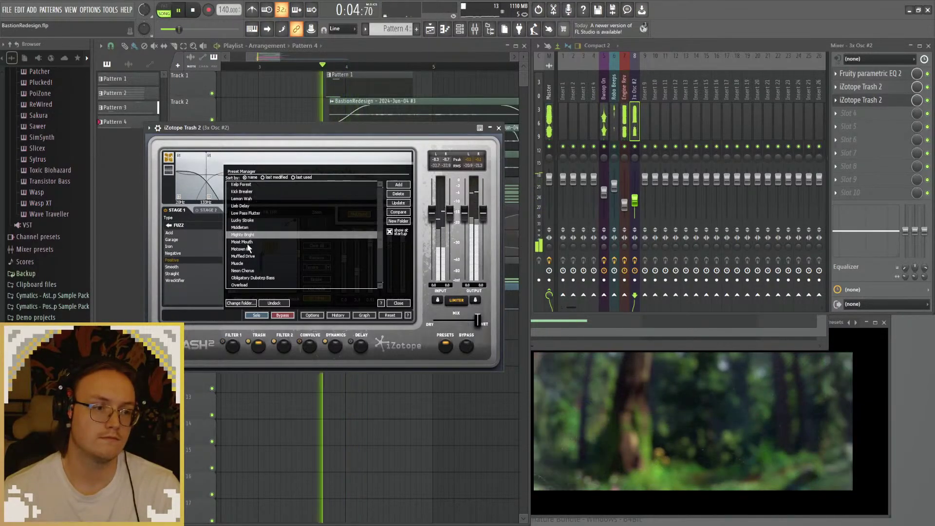
click(247, 250)
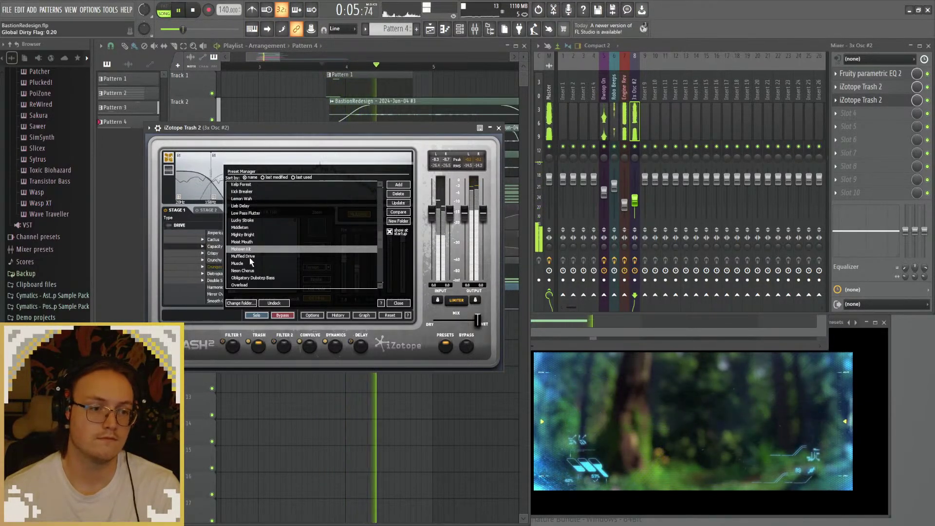
key(space)
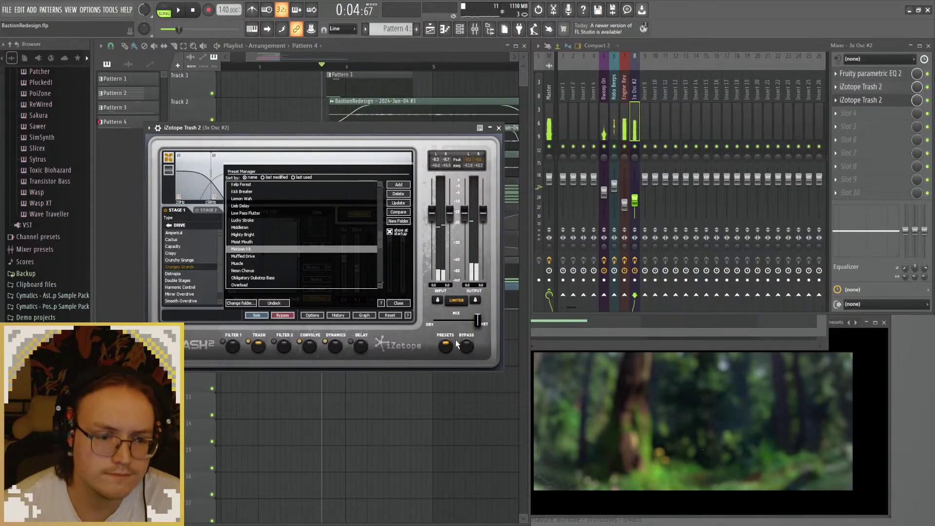
key(space)
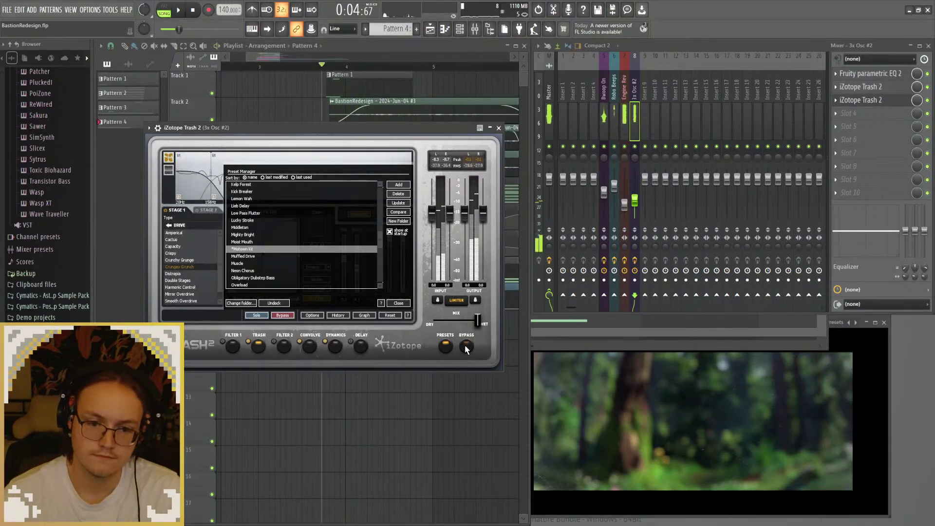
key(space)
click(498, 128)
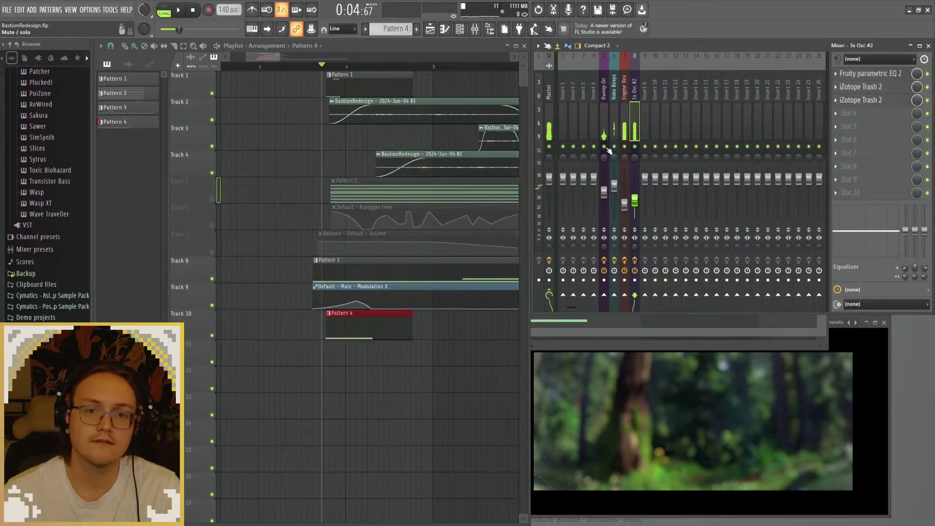
key(space)
key(space)
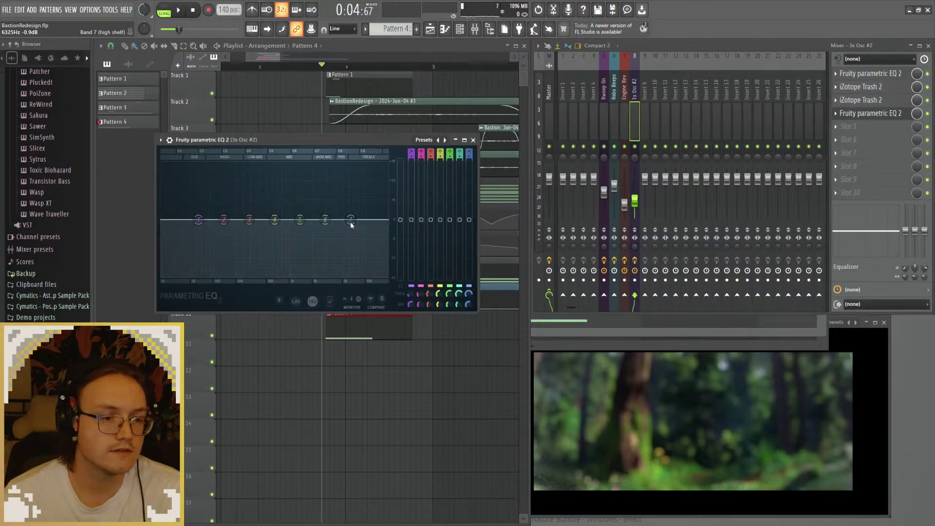
Step: Add another Fruity parametric EQ 2 after the Trash 2 effects with band 7 as a low-pass and sweep its frequency during playback
scroll(359, 227, down, 1)
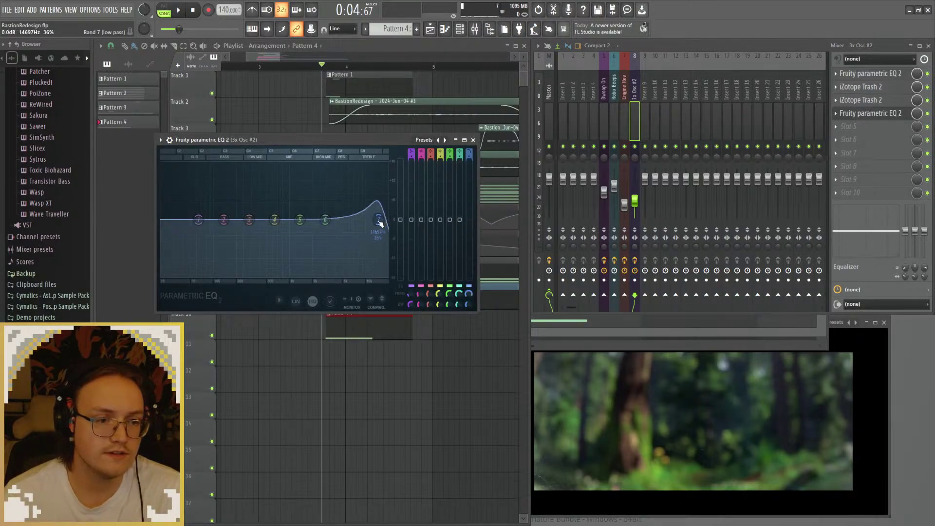
key(space)
mouse_move(378, 223)
mouse_down()
mouse_move(263, 219)
mouse_move(385, 220)
mouse_up()
key(space)
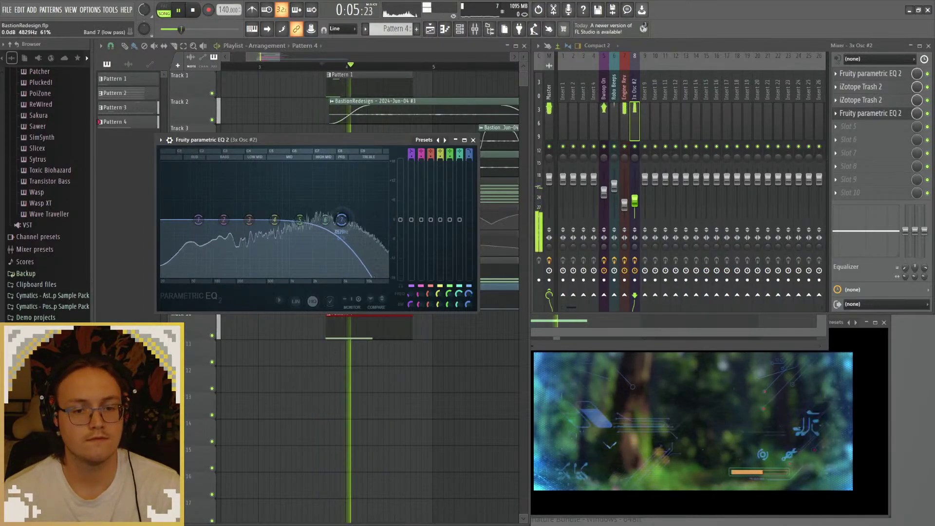
Step: Create an automation clip on Track 11 for the new EQ's band 7 frequency, starting with the low-pass fully open
key(space)
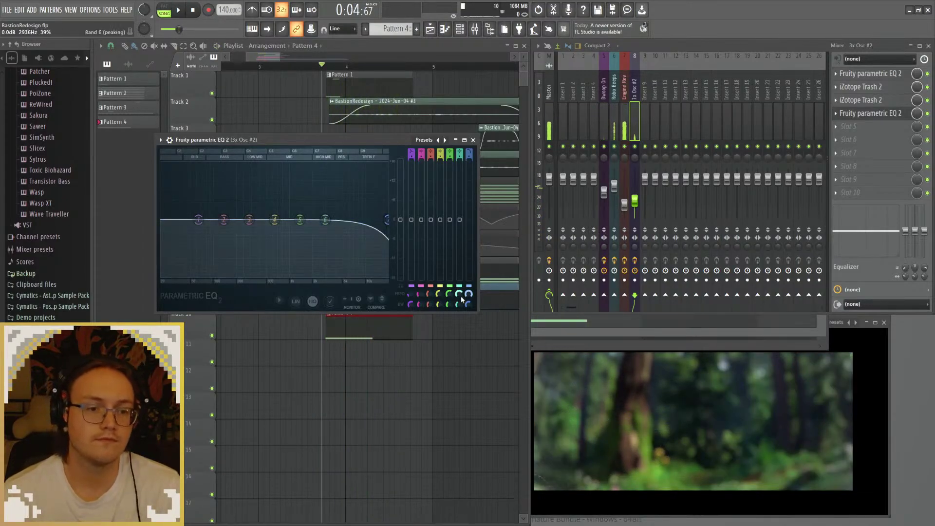
click(501, 369)
click(255, 55)
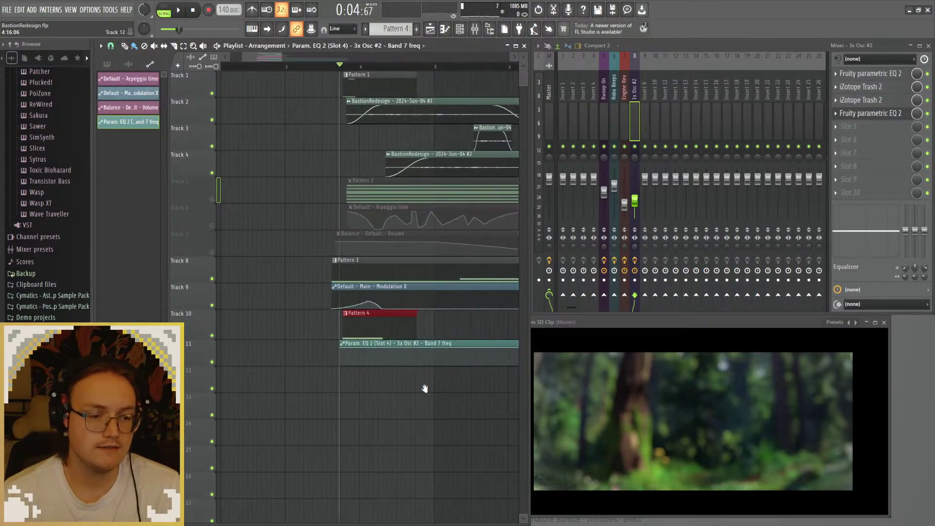
Step: Shorten the band 7 frequency automation clip on Track 11 to roughly the length of Pattern 4
scroll(422, 388, down, 3)
scroll(438, 360, down, 4)
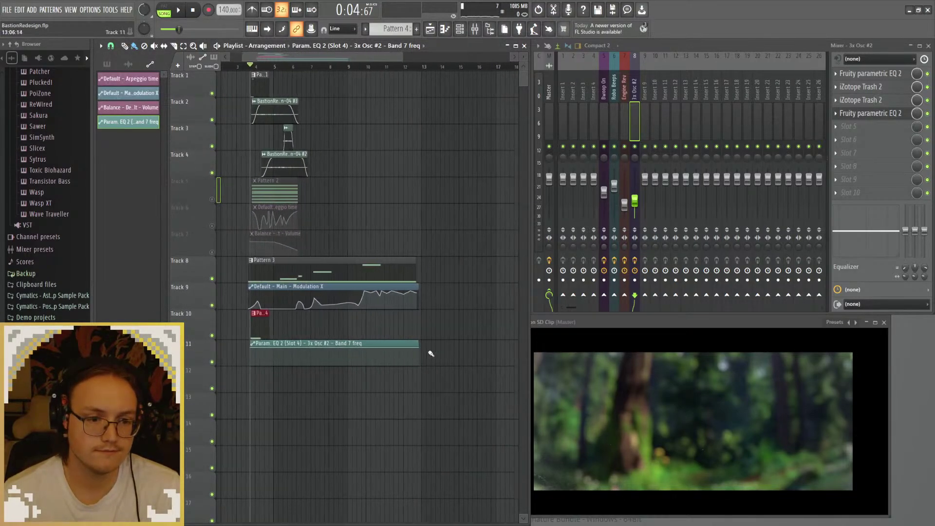
scroll(271, 397, up, 5)
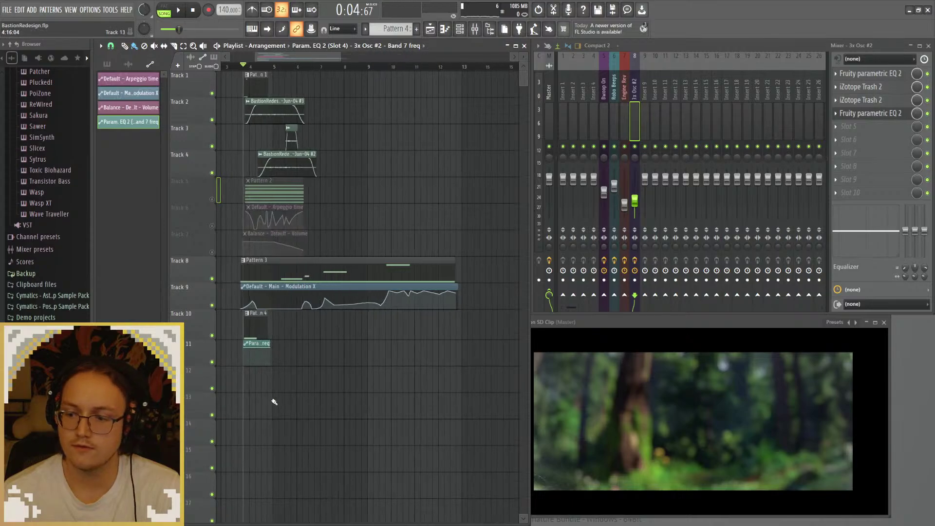
scroll(422, 401, left, 1)
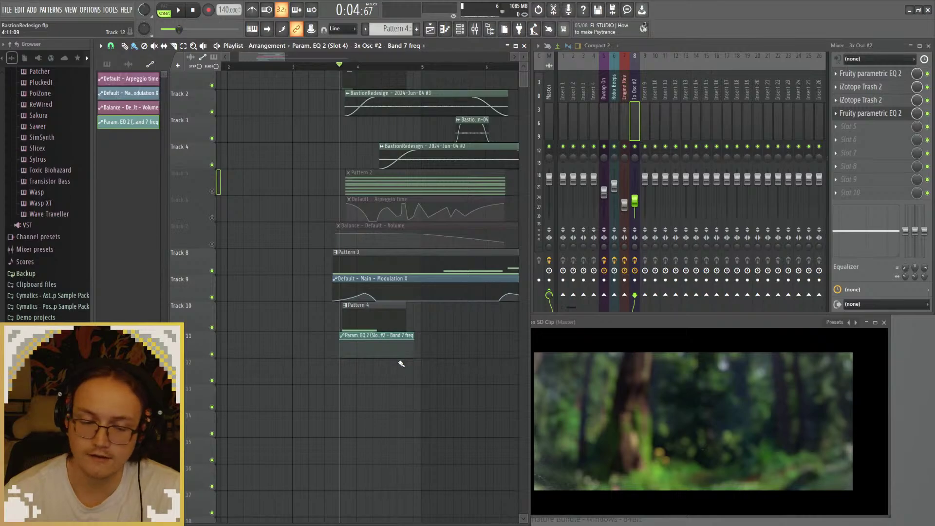
scroll(401, 363, up, 3)
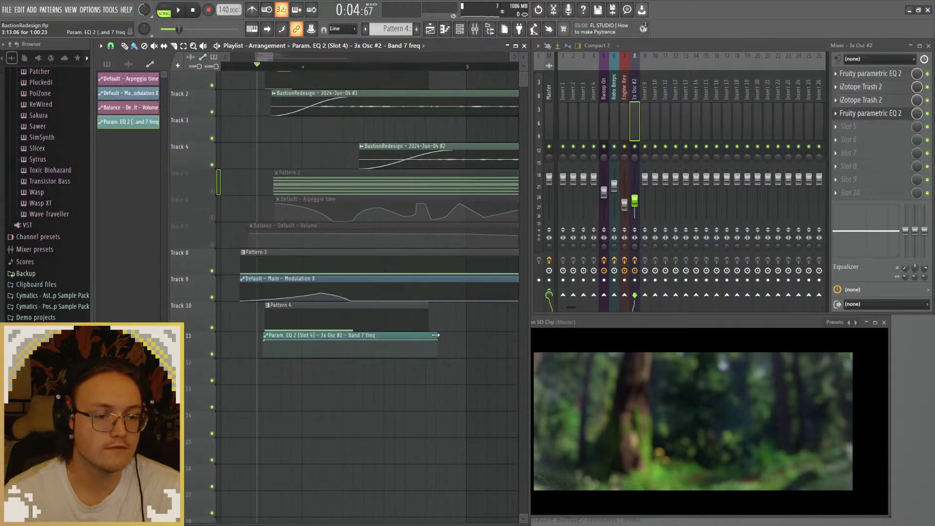
Step: Shape the Track 11 frequency automation into a curve falling from fully open, and adjust its tension and end point during playback
drag(352, 350, 352, 357)
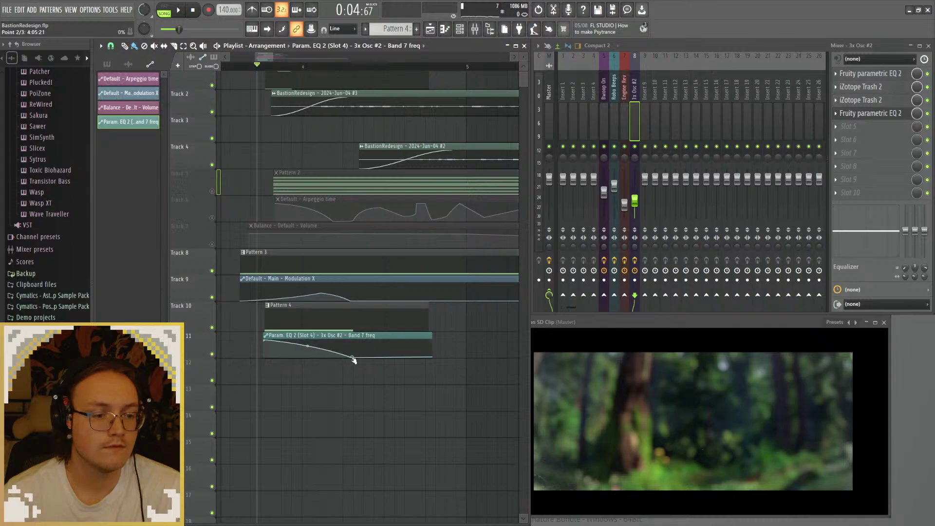
key(space)
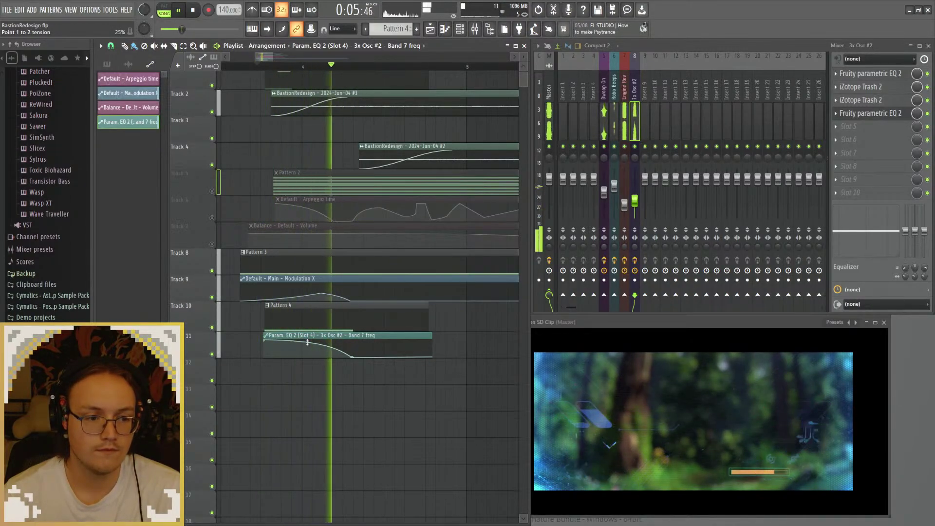
drag(307, 342, 369, 350)
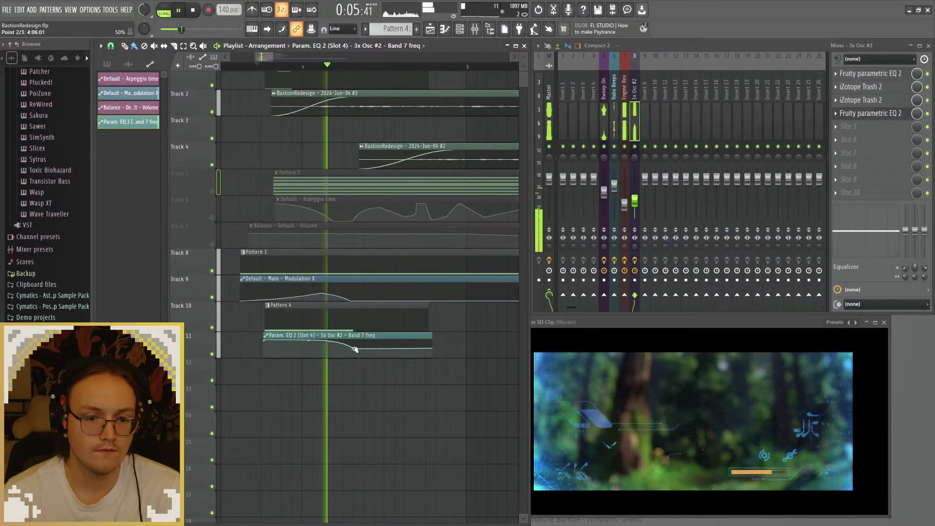
Step: Lengthen the C3 note of Pattern 4 in the piano roll to about three quarters of a bar
double_click(360, 318)
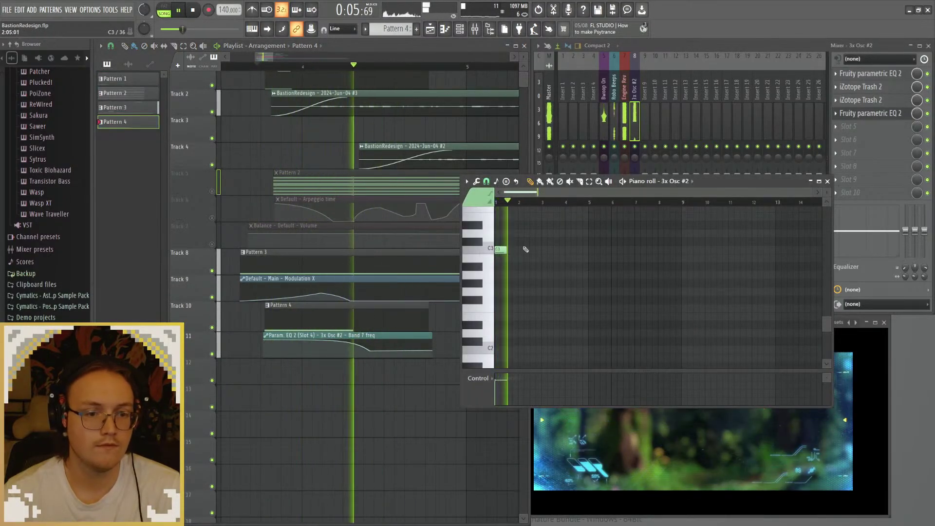
click(503, 249)
key(space)
drag(547, 249, 594, 251)
key(space)
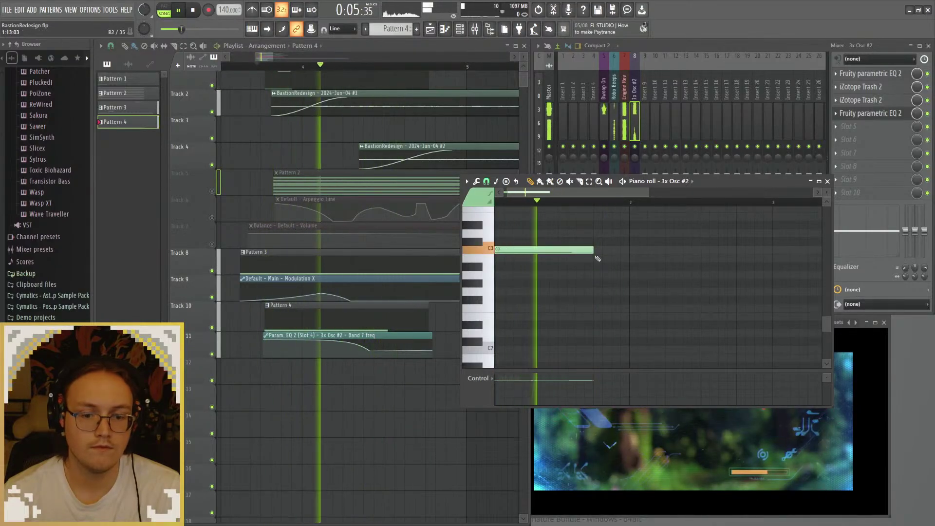
key(space)
click(828, 181)
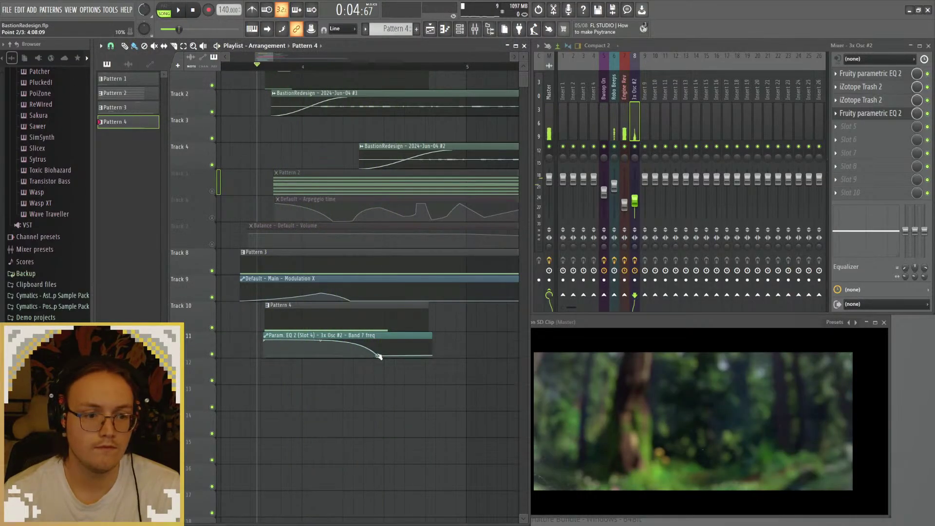
Step: Fine-tune the low point of the band 7 frequency automation to about 67% near the end of the Pattern 4 note, replaying the mix
drag(379, 356, 383, 358)
key(space)
key(space)
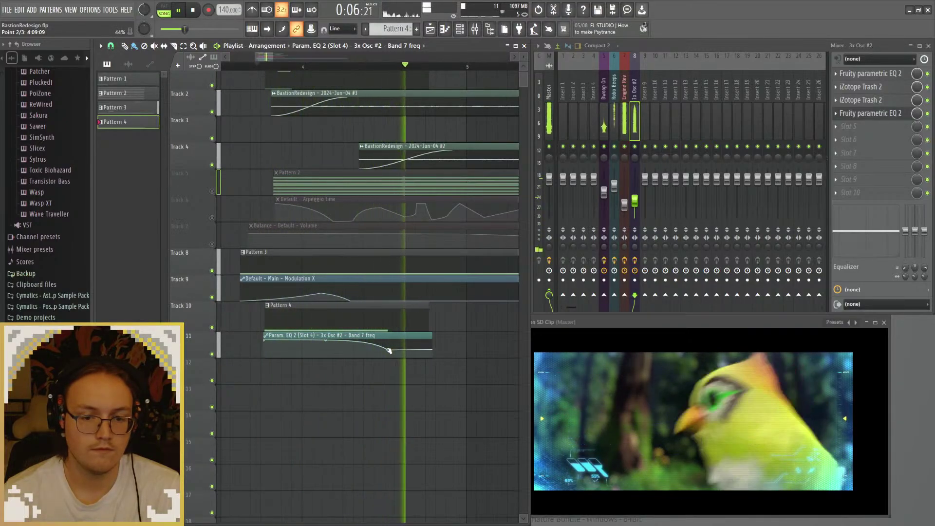
key(space)
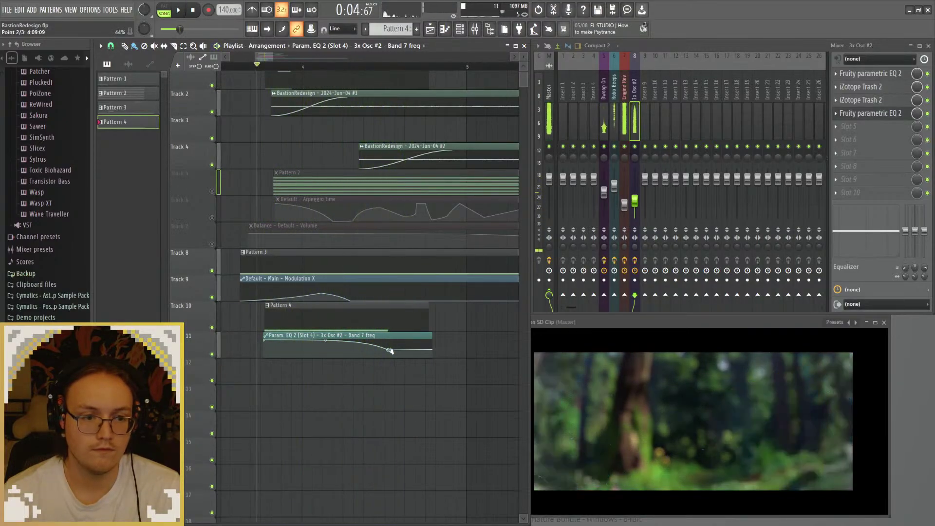
key(space)
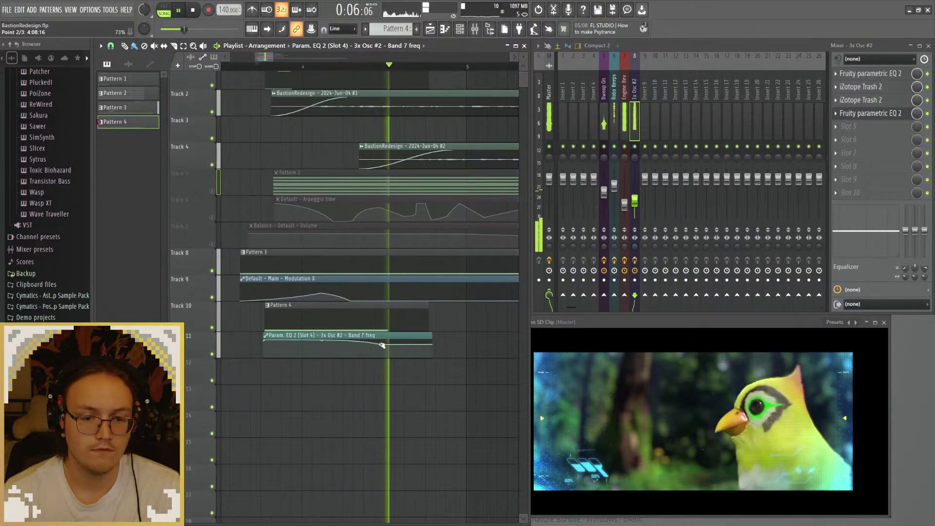
drag(382, 345, 389, 346)
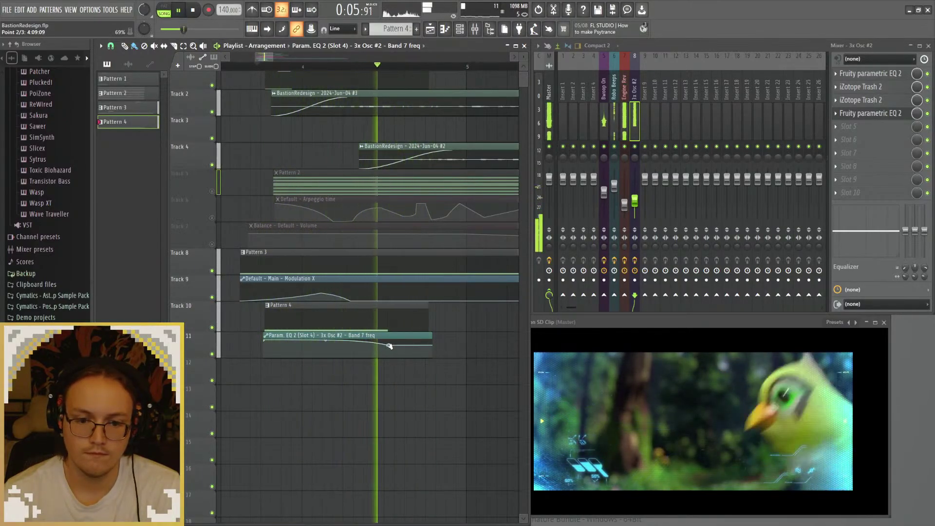
drag(389, 346, 384, 347)
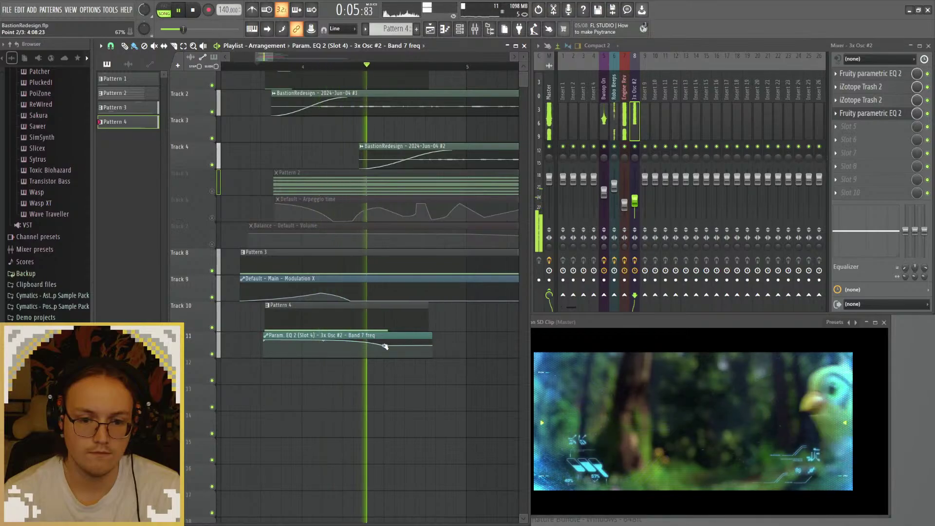
key(space)
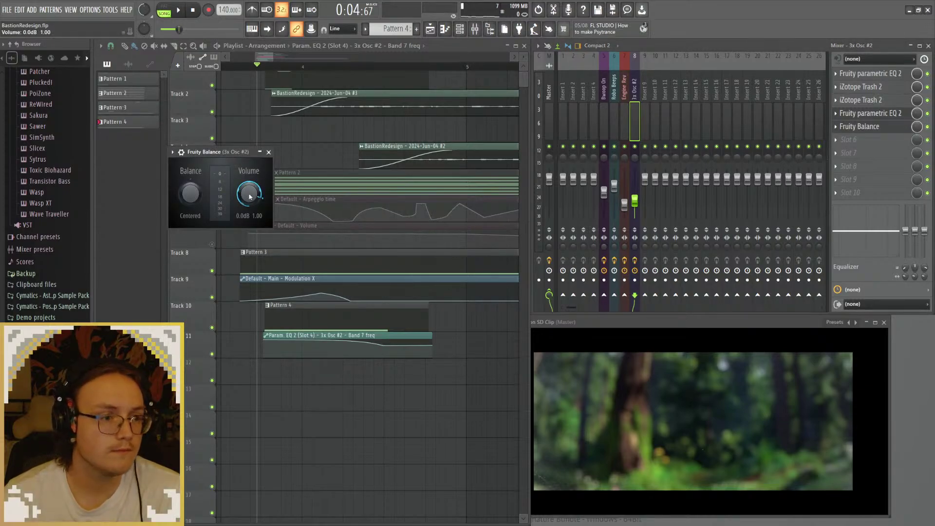
Step: Add Fruity Balance to the 3x Osc #2 mixer track and automate its volume with a clip on Track 12 below Pattern 4
drag(256, 73, 414, 83)
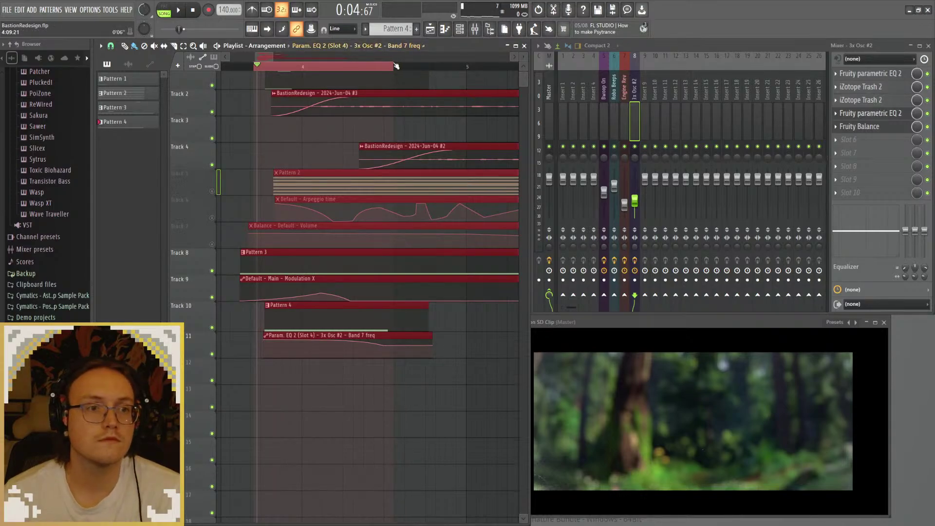
click(860, 126)
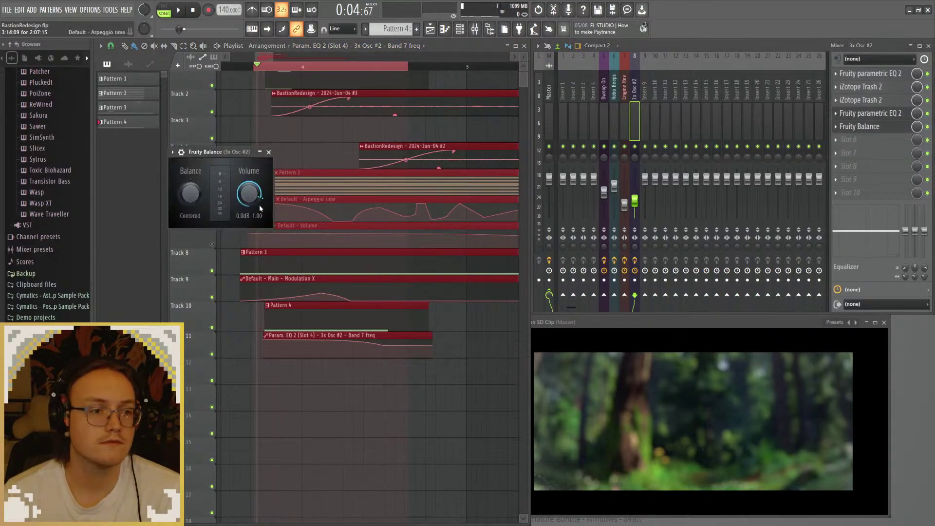
drag(352, 138, 362, 373)
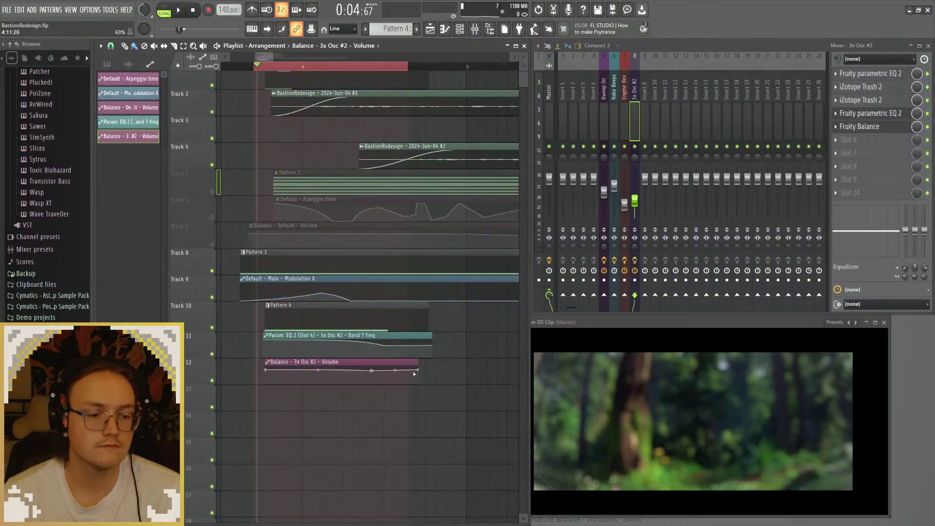
Step: Shape the Track 12 volume automation with an early dip, a rise to 75% and a closing fade-out, checking it in playback
key(space)
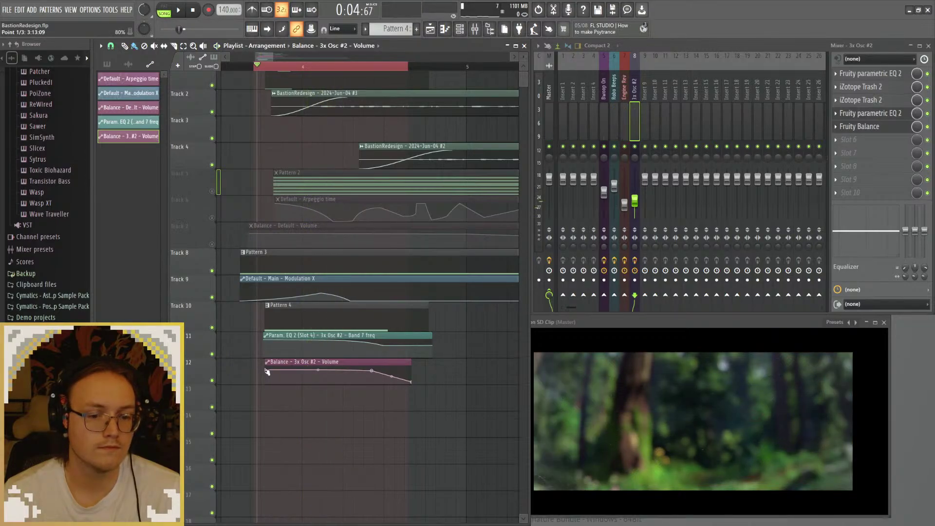
key(space)
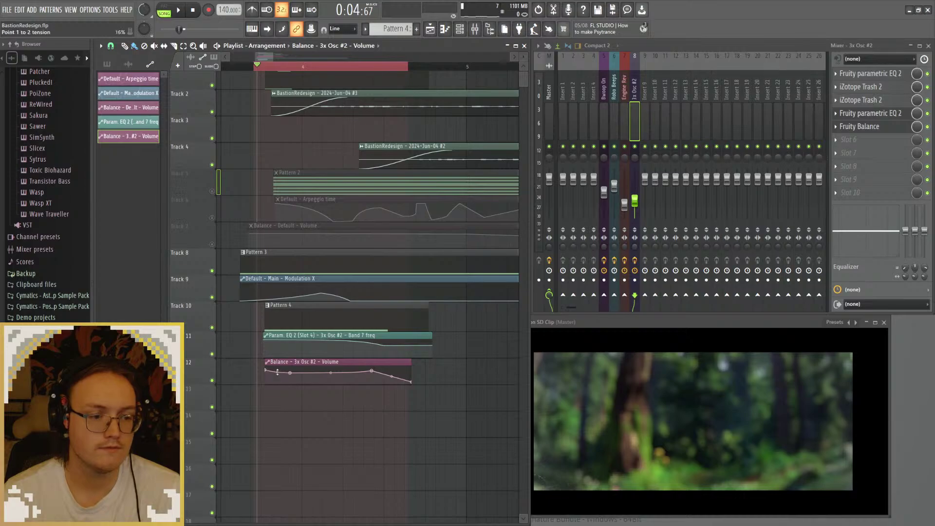
key(space)
key(space)
key(space)
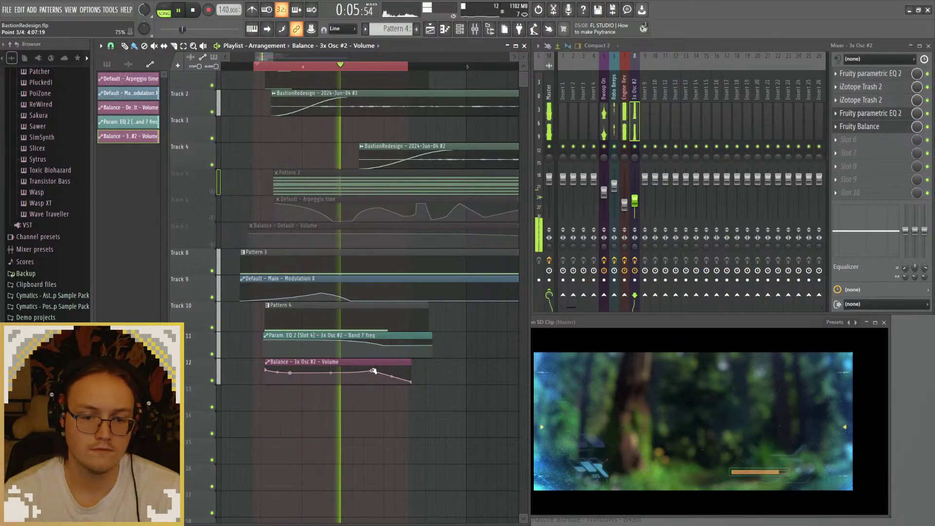
key(space)
key(space)
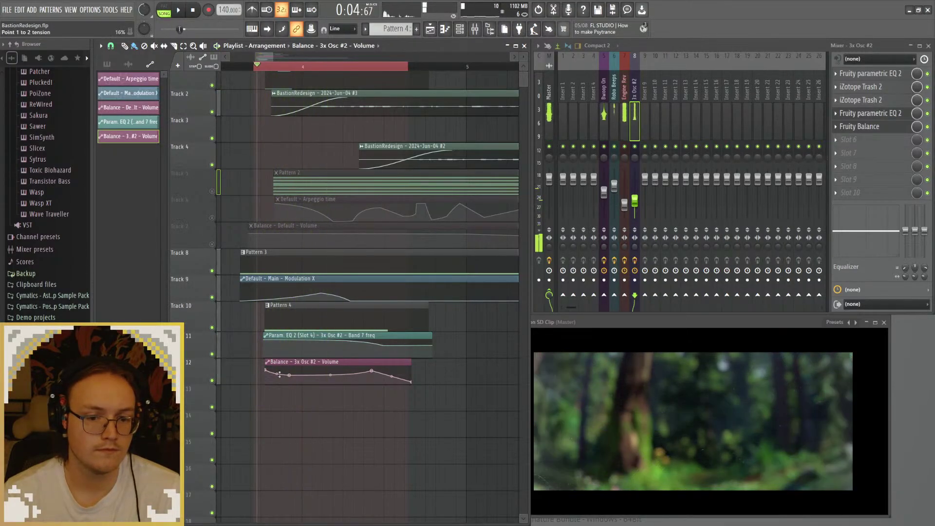
key(space)
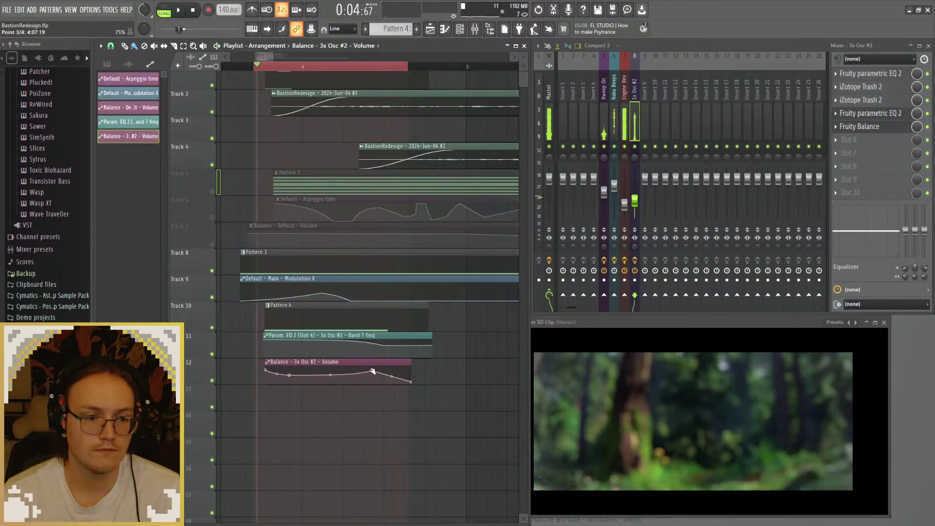
key(space)
Step: Move the peak of the volume automation earlier and shorten the clip so the fade-out finishes with the Pattern 4 note
drag(373, 374, 346, 373)
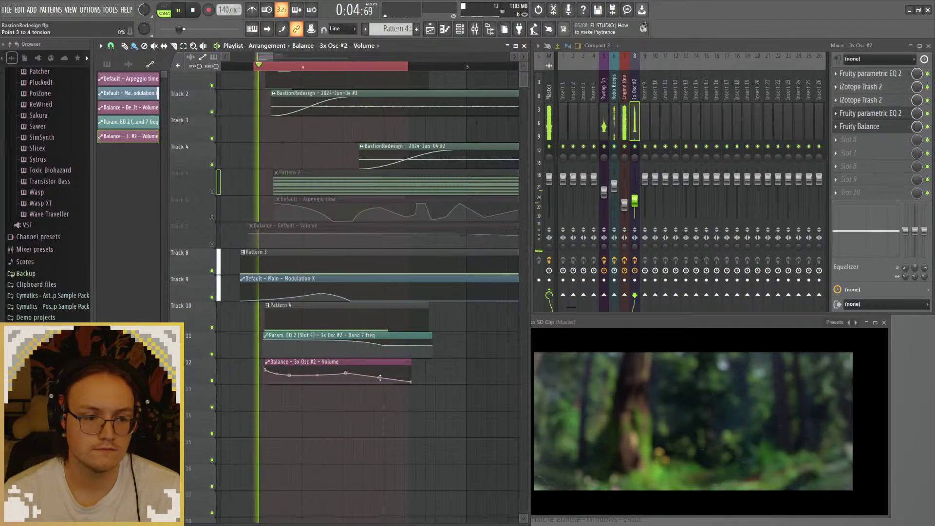
drag(409, 383, 387, 384)
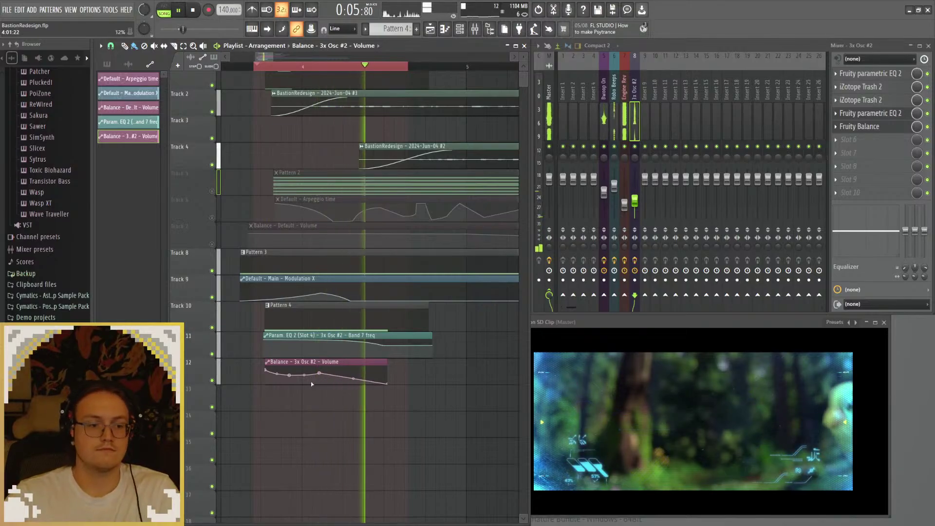
key(space)
key(space)
key(space)
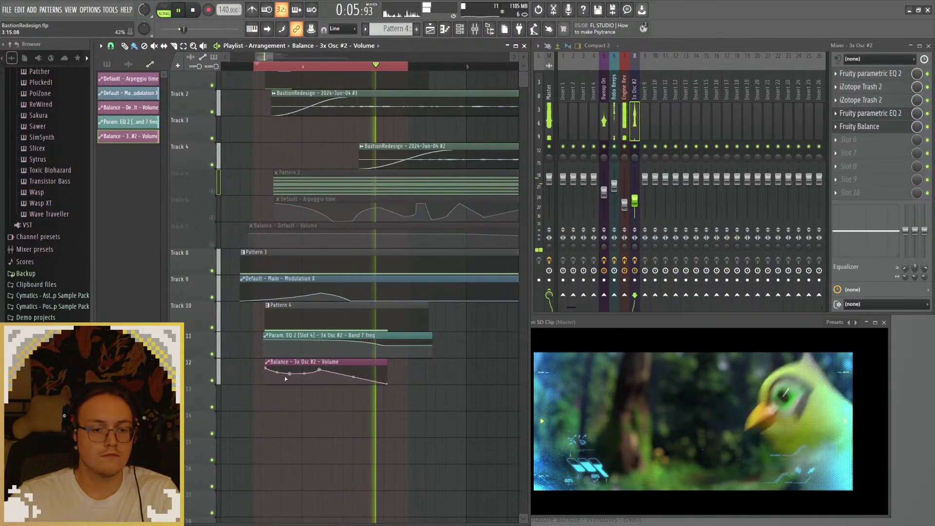
Step: Flatten the early dip and peak of the volume automation into one gradual fade-out while replaying the mix
mouse_move(277, 373)
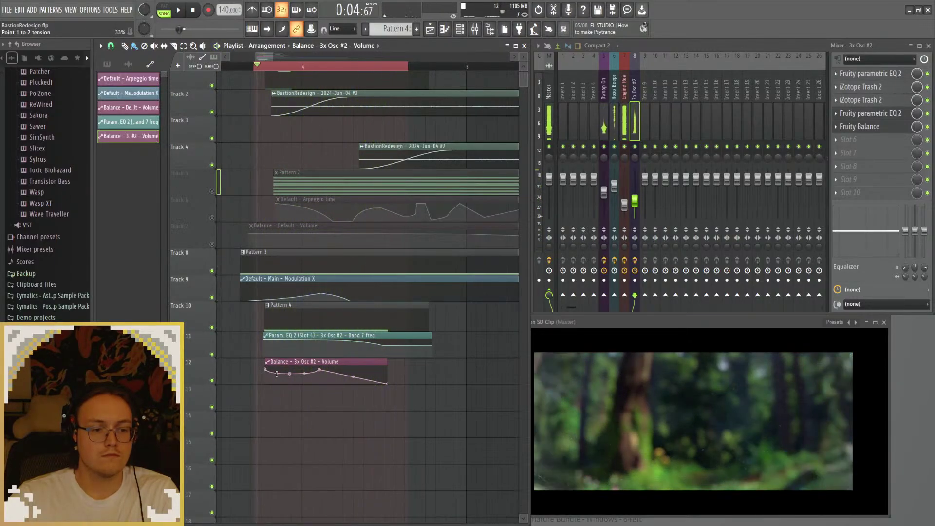
key(space)
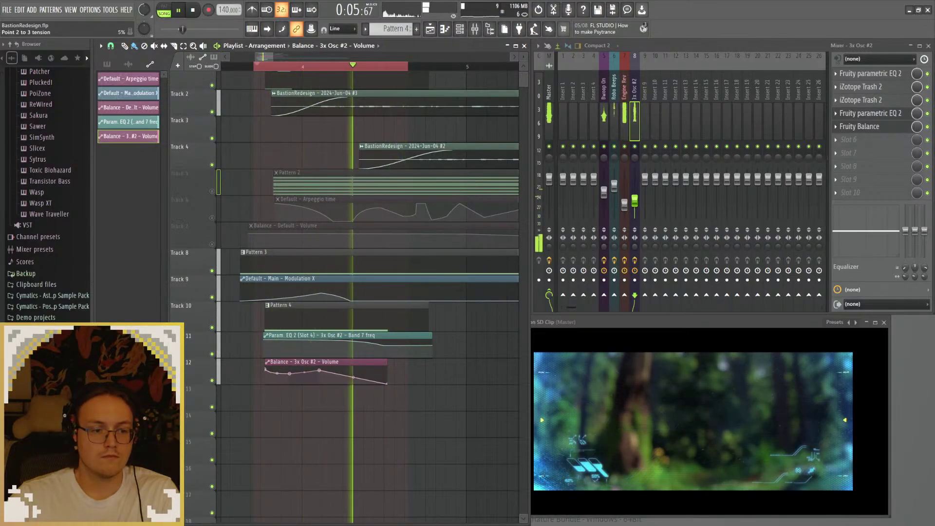
drag(320, 372, 304, 374)
key(space)
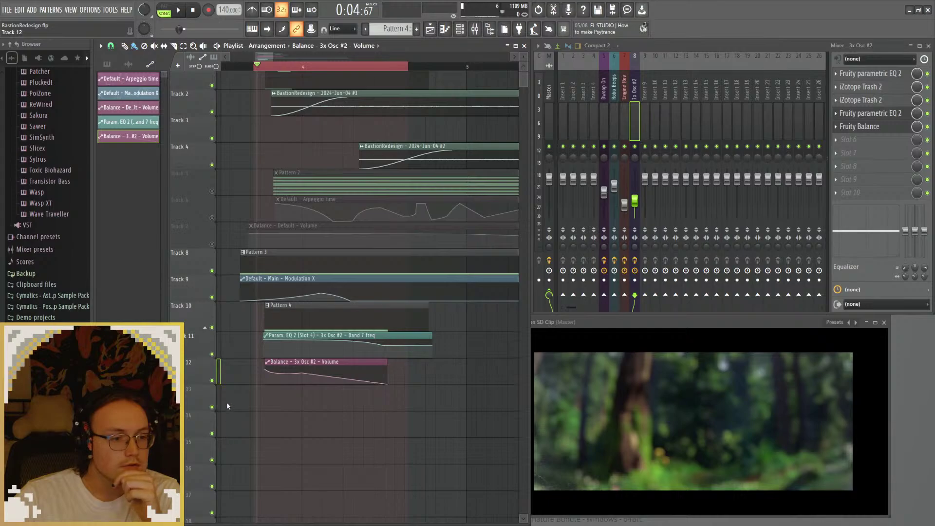
Step: Group the automation tracks under their Pattern 4, Pattern 3 and Pattern 2 tracks and collapse all three groups
click(208, 331)
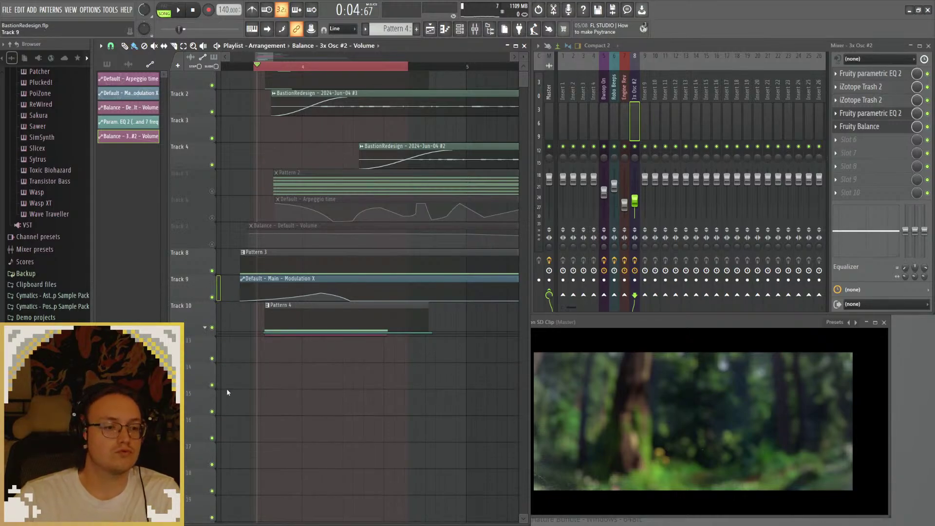
click(205, 271)
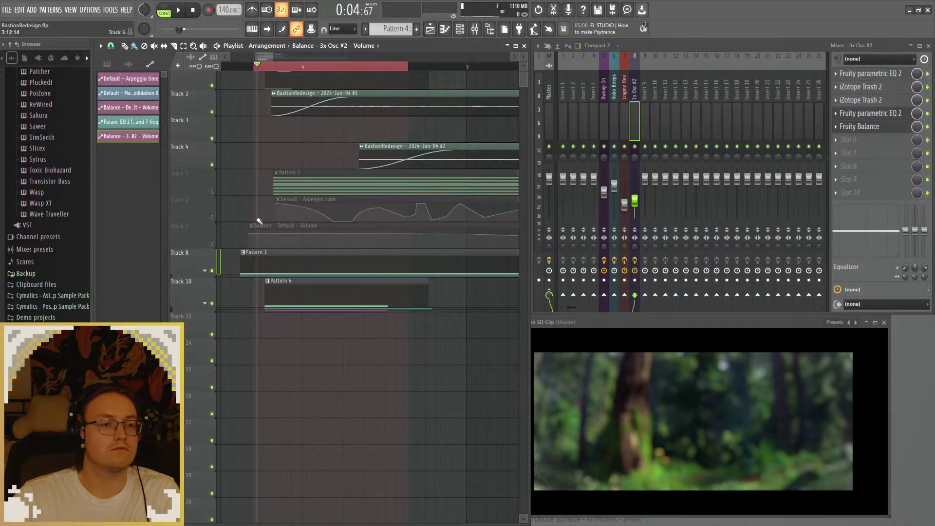
drag(259, 221, 276, 232)
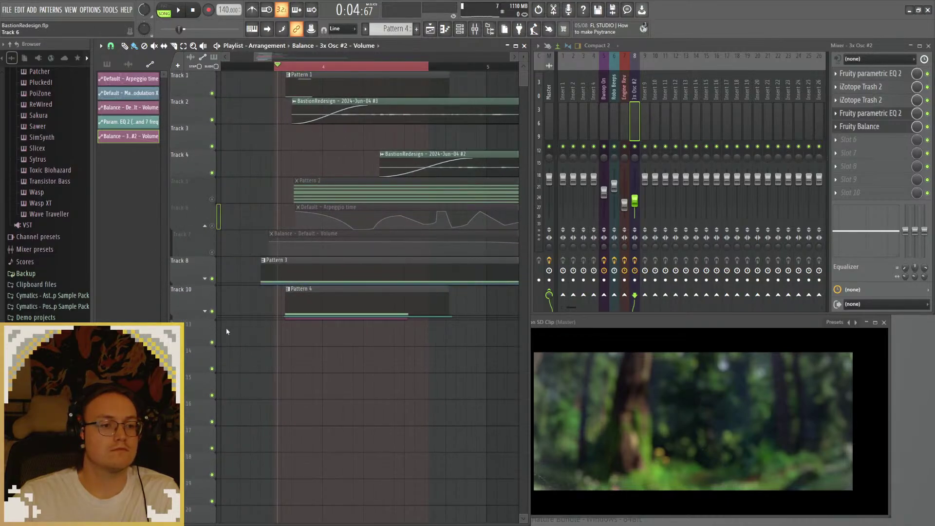
click(205, 226)
scroll(236, 183, right, 2)
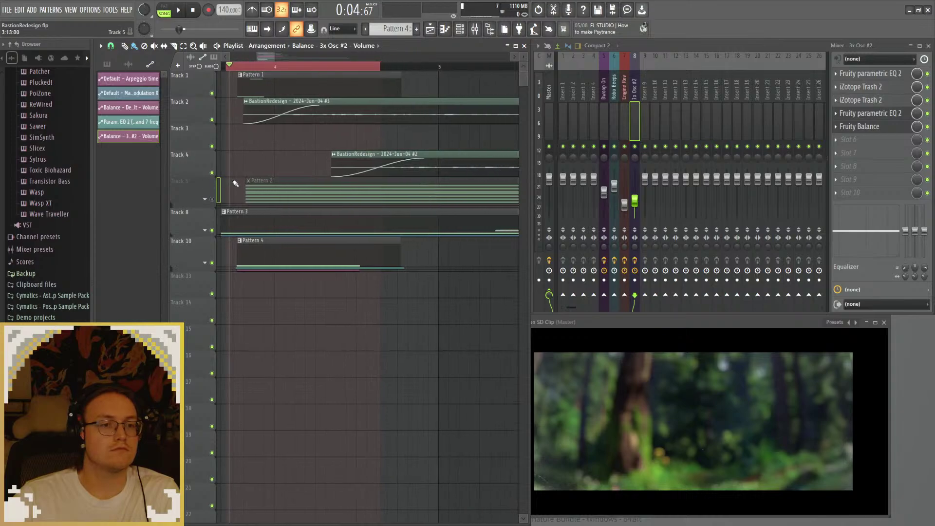
scroll(241, 185, left, 3)
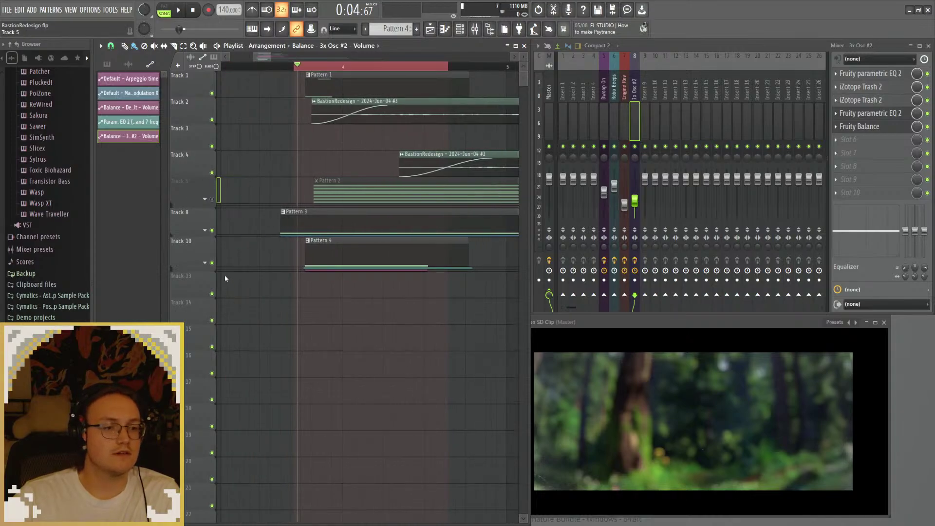
Step: Nest the muted Pattern 2 tracks under Track 4 and collapse that group
click(204, 200)
click(205, 174)
scroll(263, 161, down, 4)
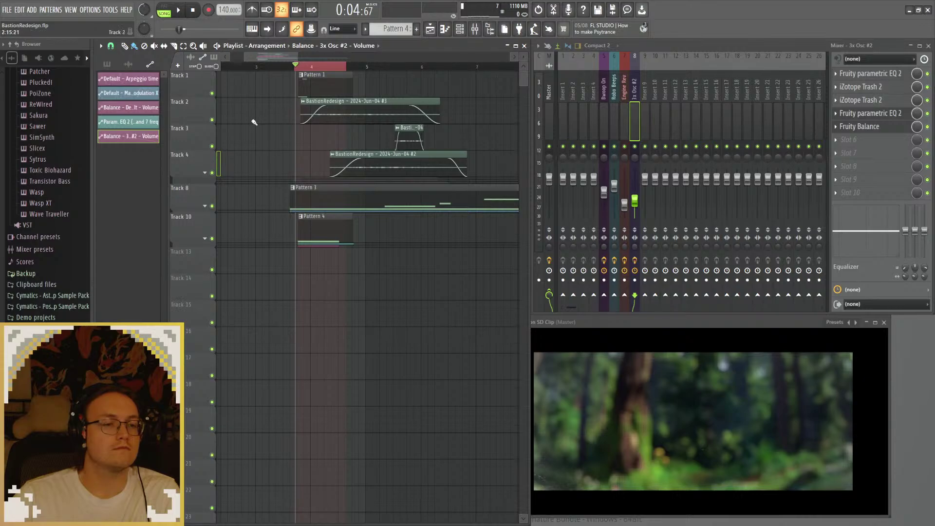
Step: Play the selected section with the video and clear the time selection on the playlist timeline
key(space)
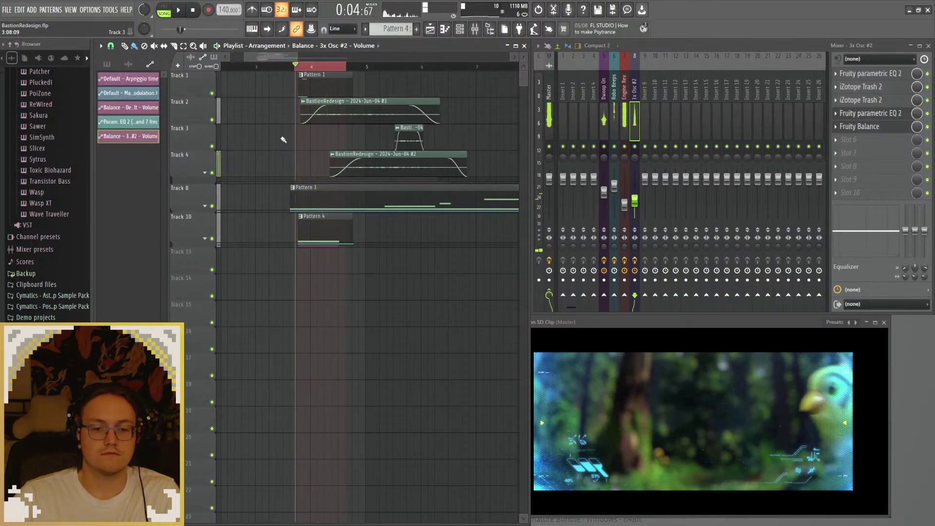
key(space)
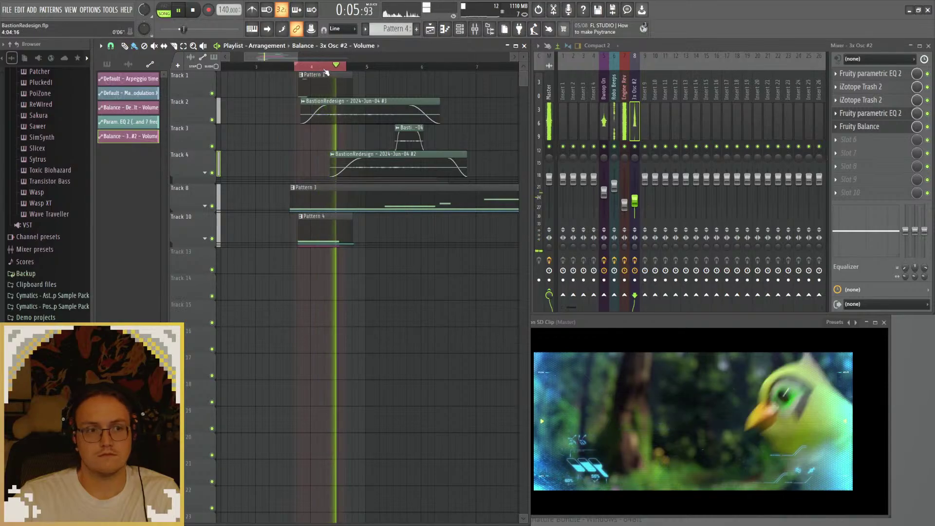
click(379, 277)
right_click(379, 280)
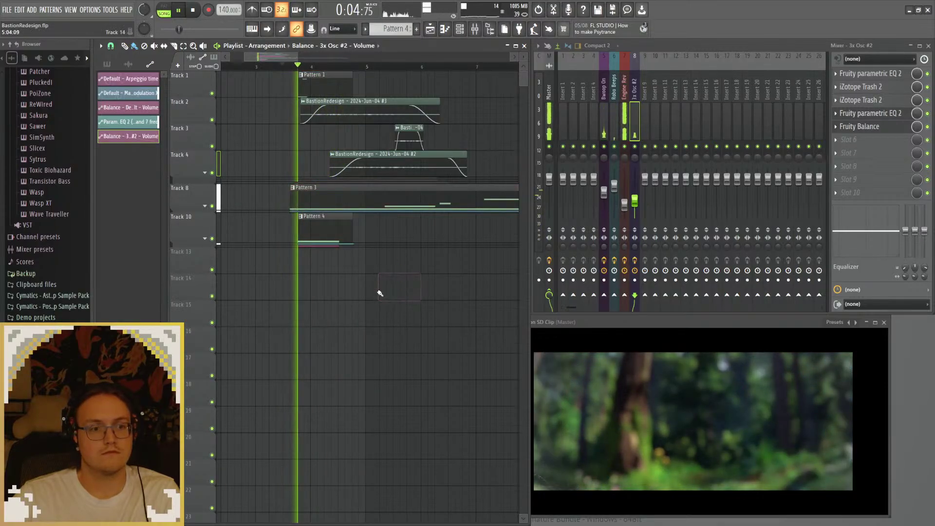
key(space)
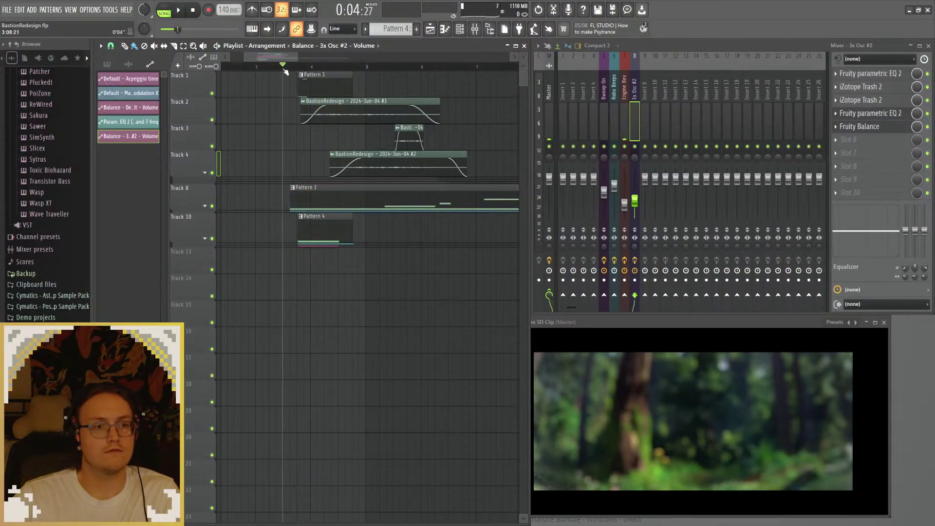
Step: Replay the mix repeatedly from just before Pattern 3 and check how the layers fit the Bastion video
key(space)
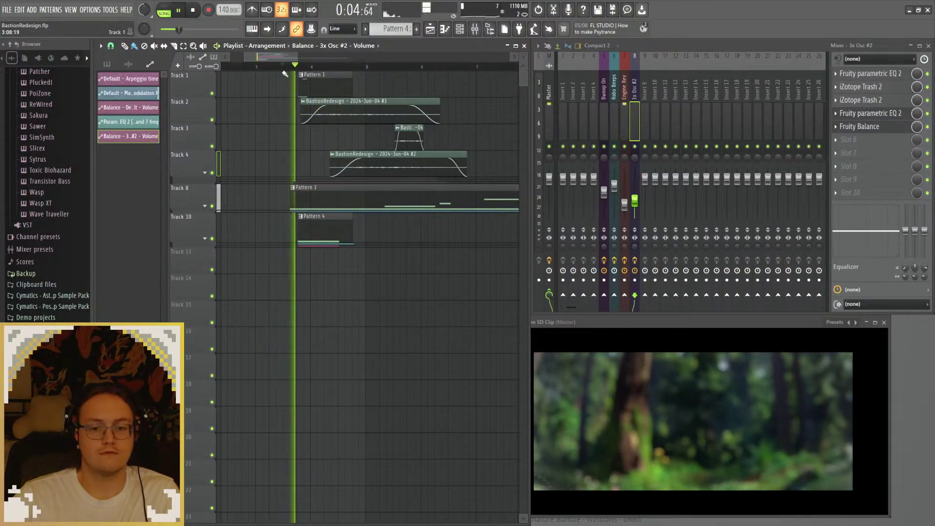
click(262, 66)
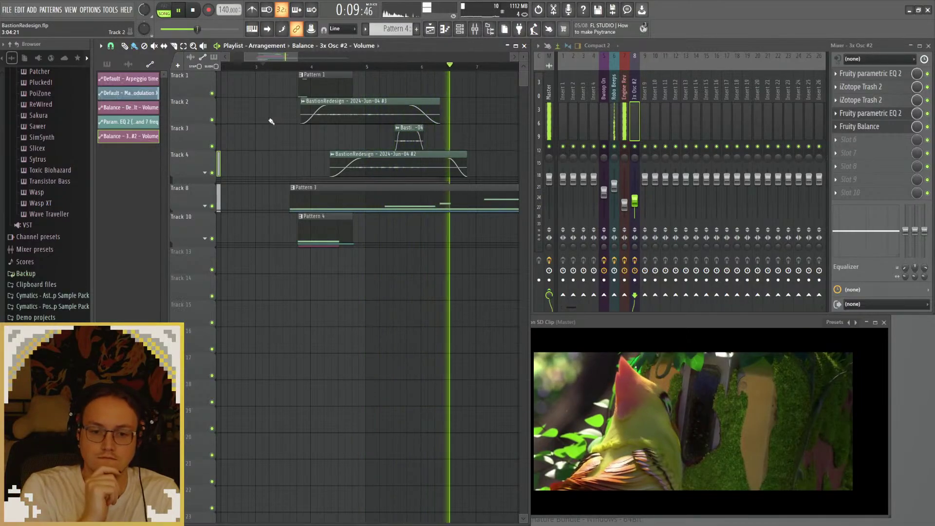
scroll(271, 121, down, 2)
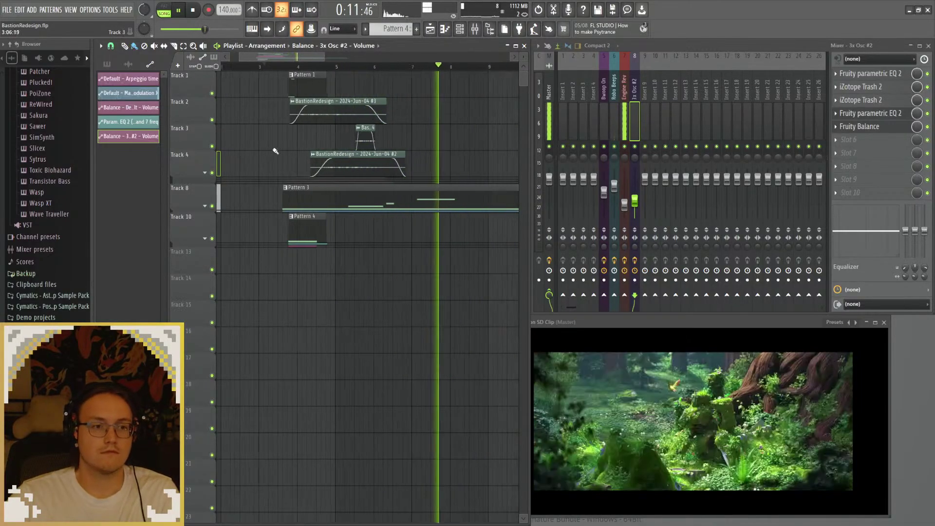
click(286, 68)
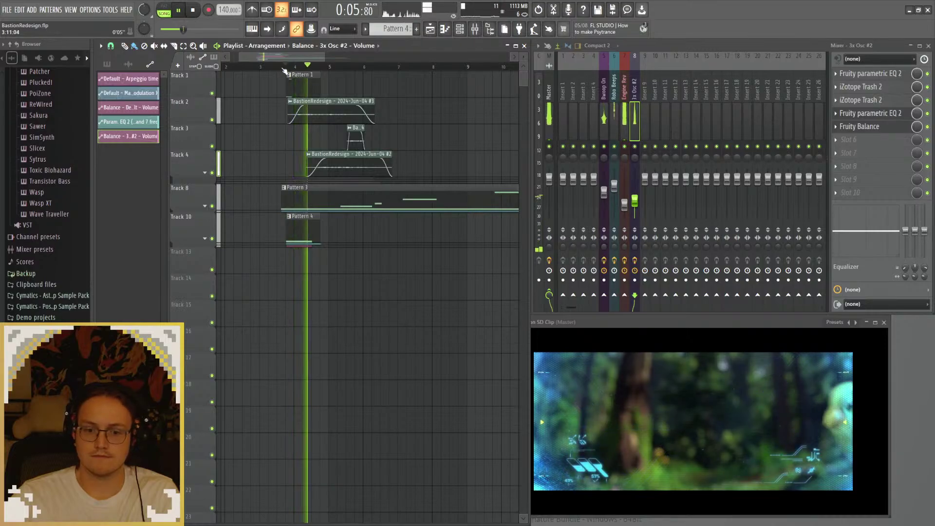
click(283, 68)
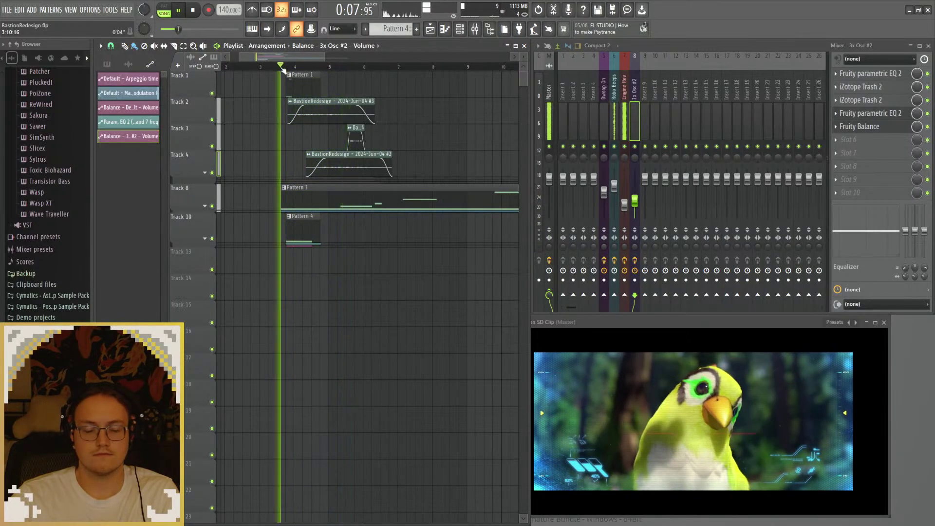
click(283, 69)
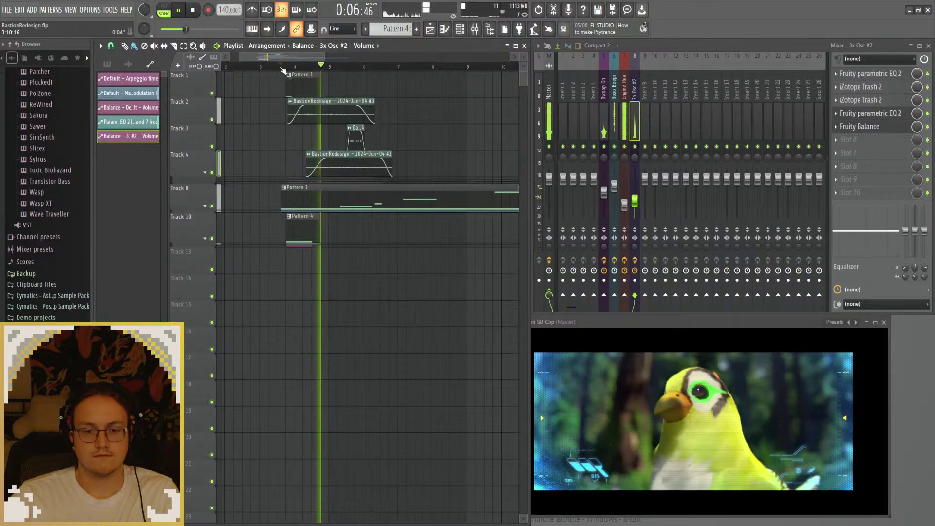
click(283, 68)
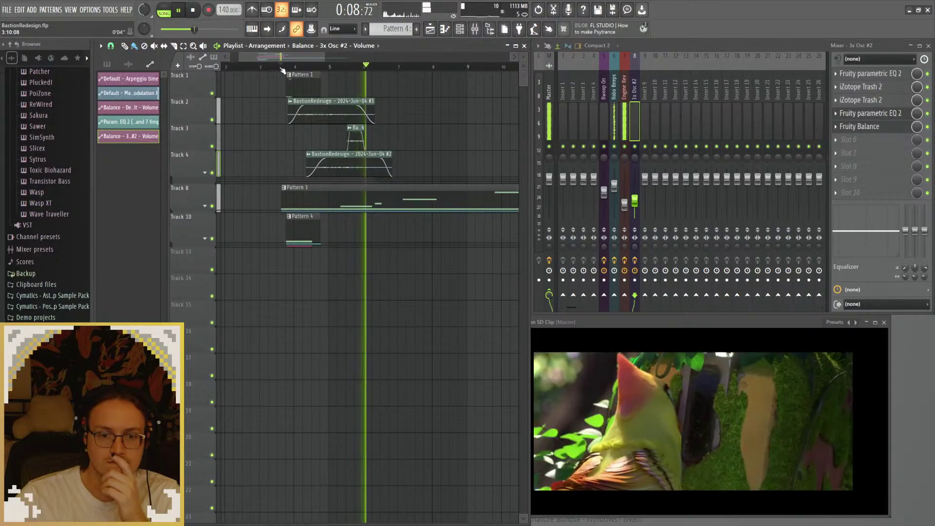
click(283, 69)
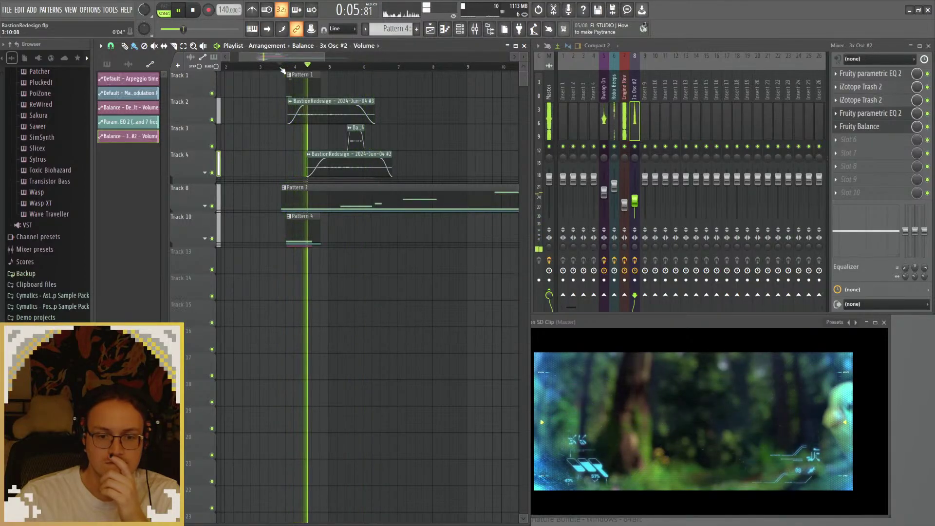
click(284, 68)
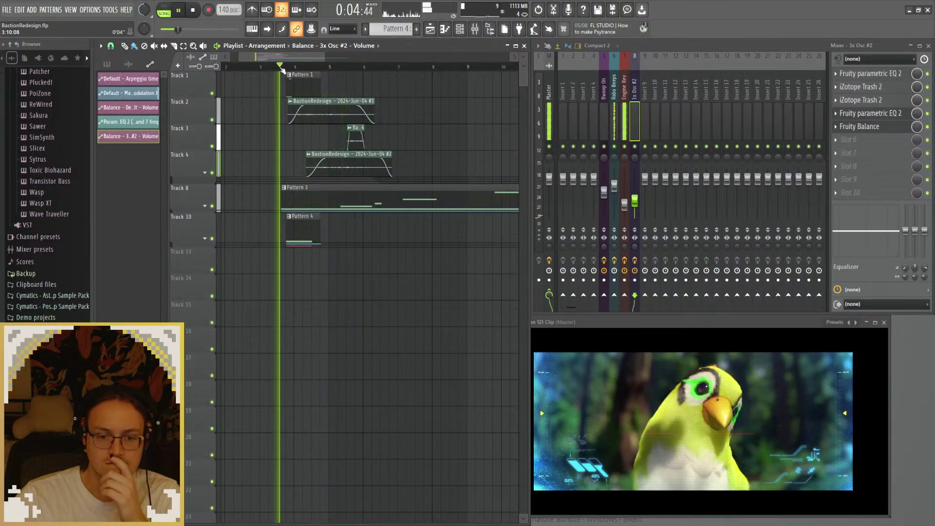
click(282, 68)
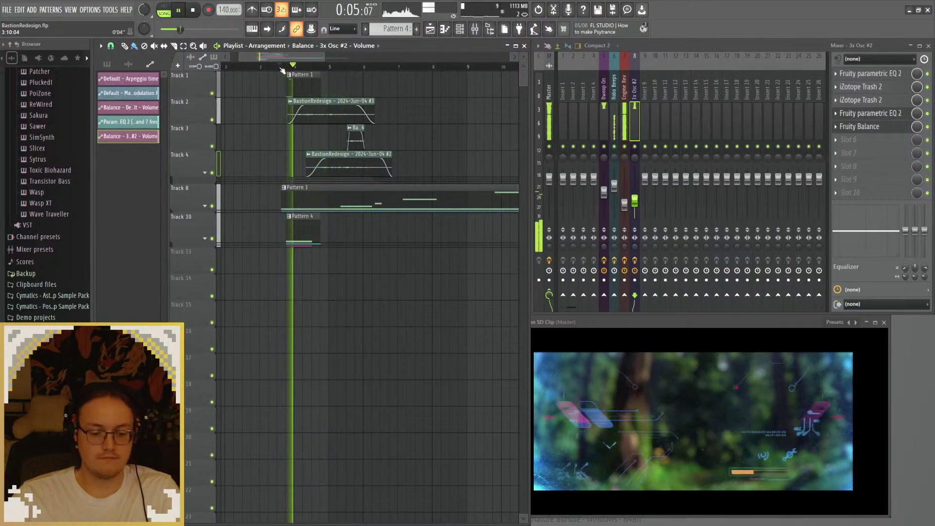
key(space)
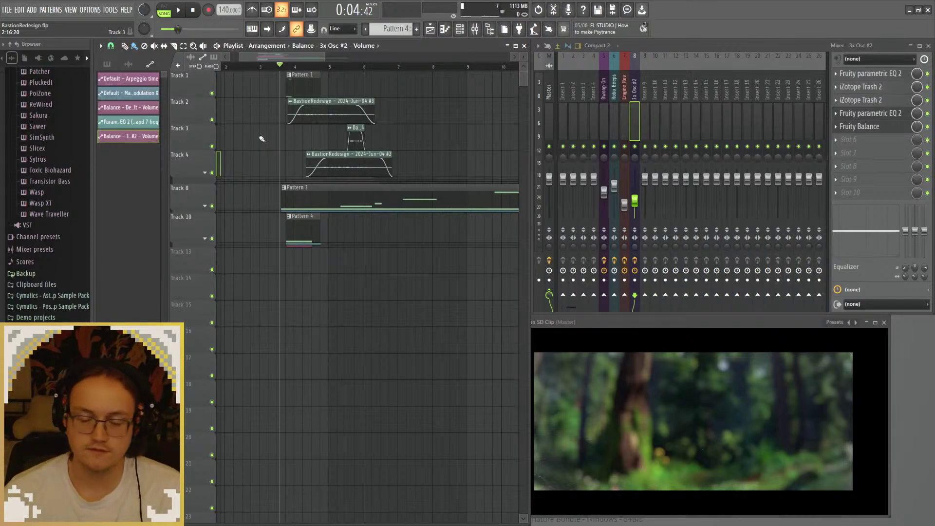
Step: Listen to the Bastion SD Clip's own audio by temporarily soloing the empty Track 14 during playback
click(863, 479)
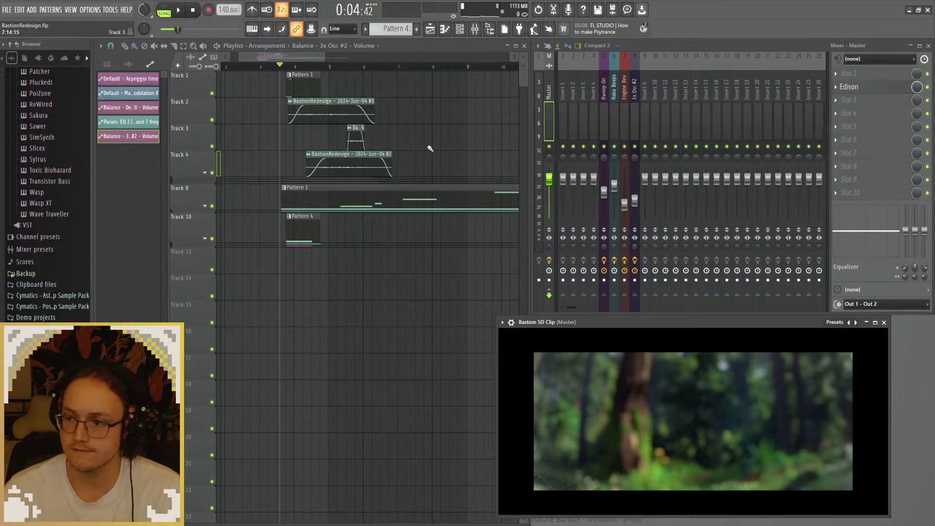
click(211, 93)
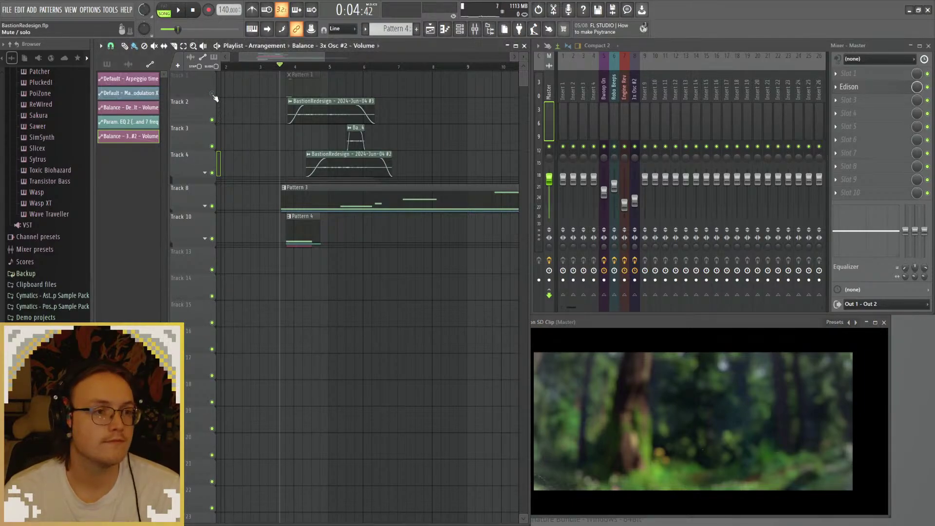
click(212, 93)
right_click(212, 295)
key(space)
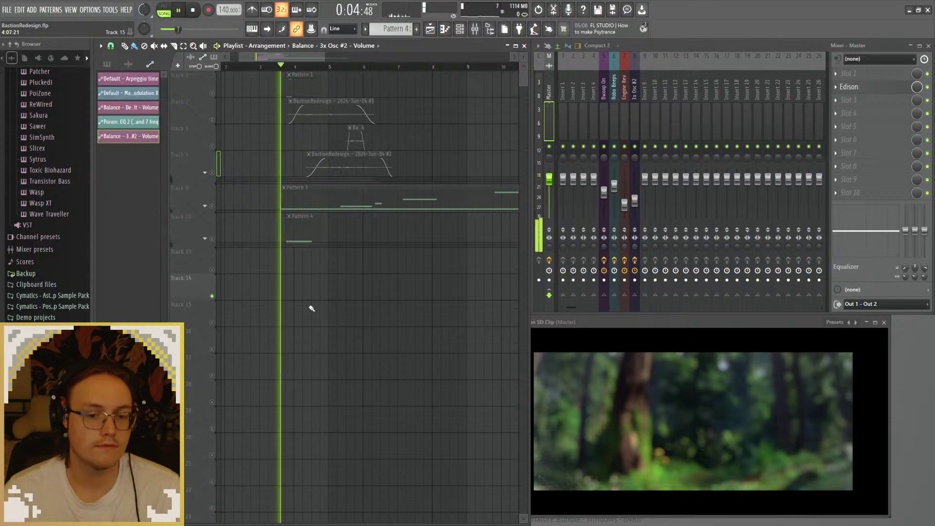
mouse_move(688, 479)
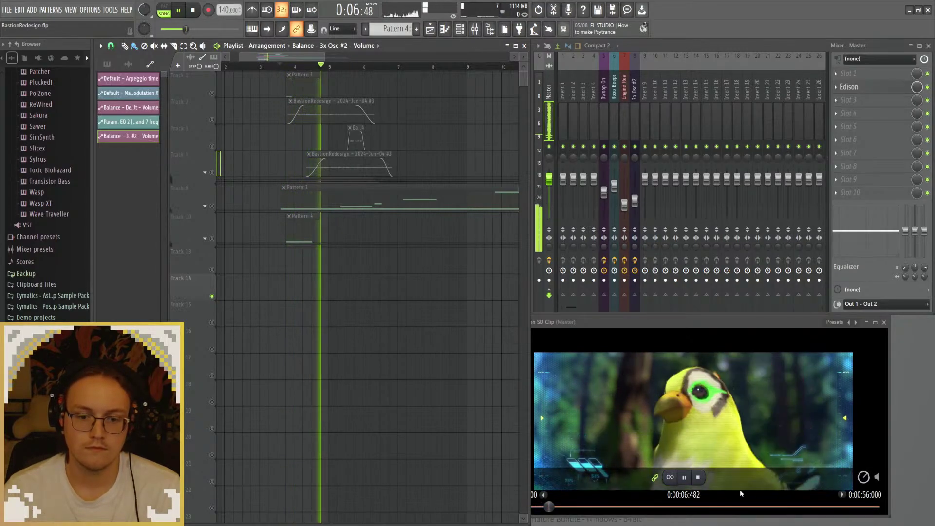
click(687, 480)
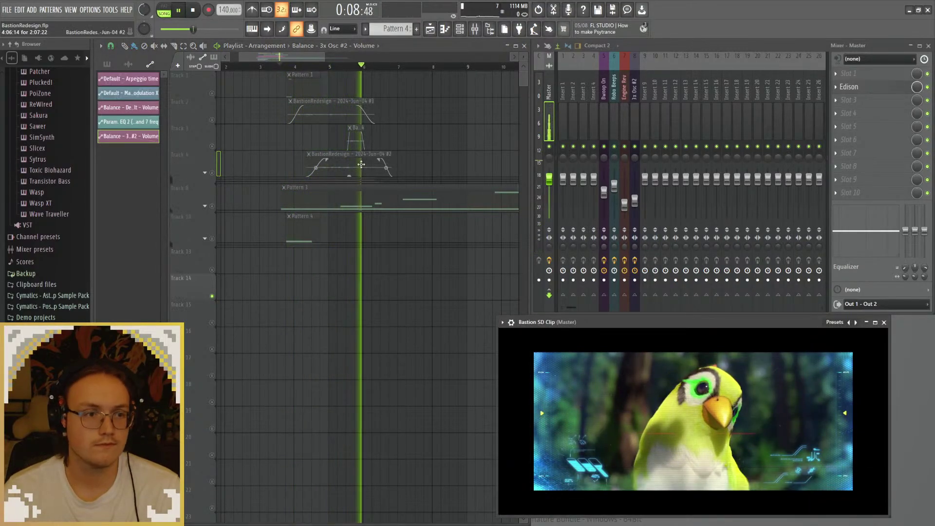
key(space)
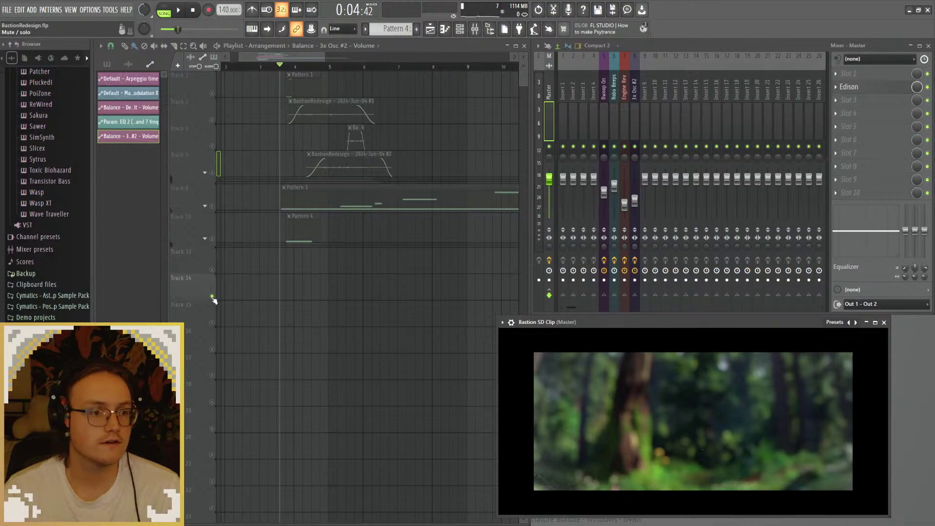
right_click(212, 296)
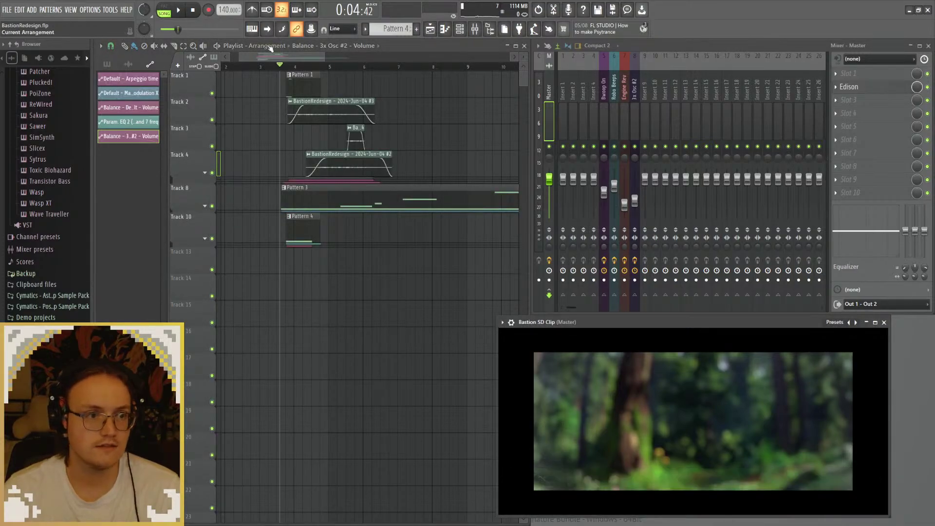
Step: Mute Pattern 2 with its Arpeggio time and Balance volume automation under Track 4, and collapse the group
click(270, 47)
key(space)
key(space)
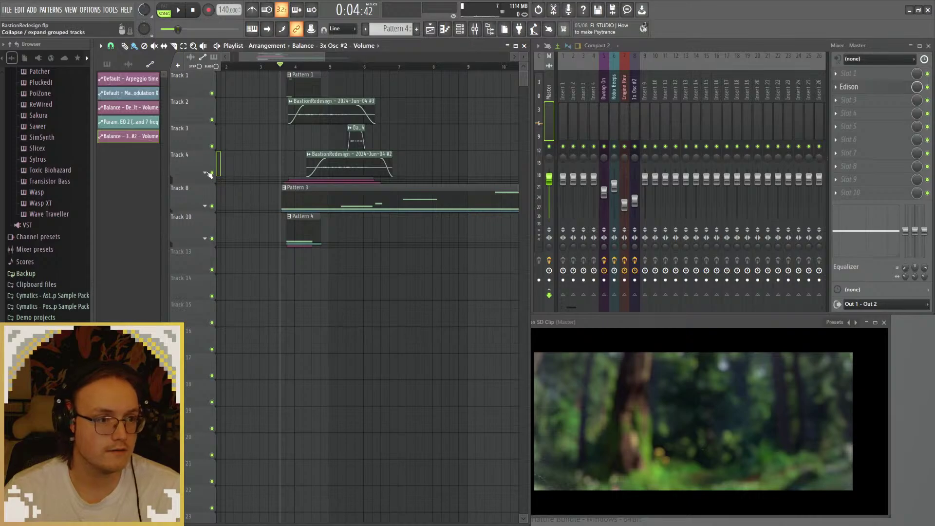
click(205, 173)
drag(213, 200, 212, 253)
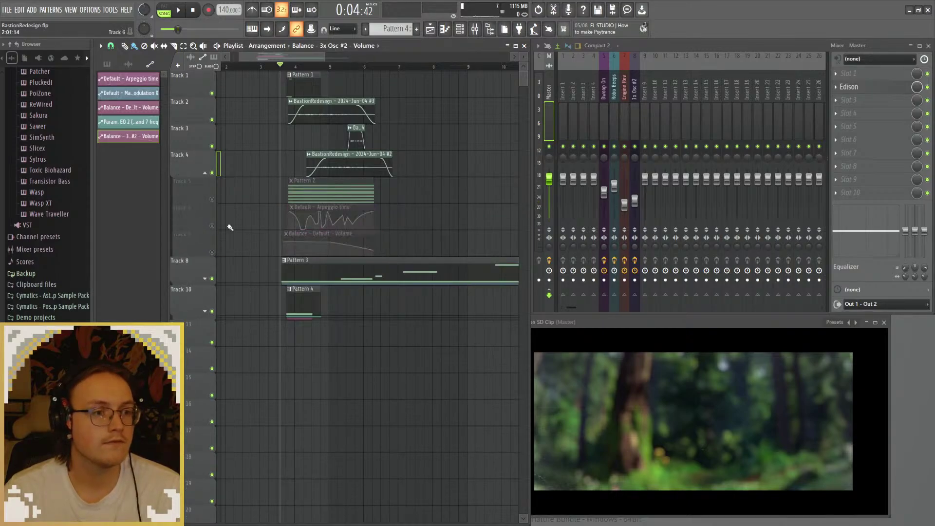
drag(217, 200, 212, 252)
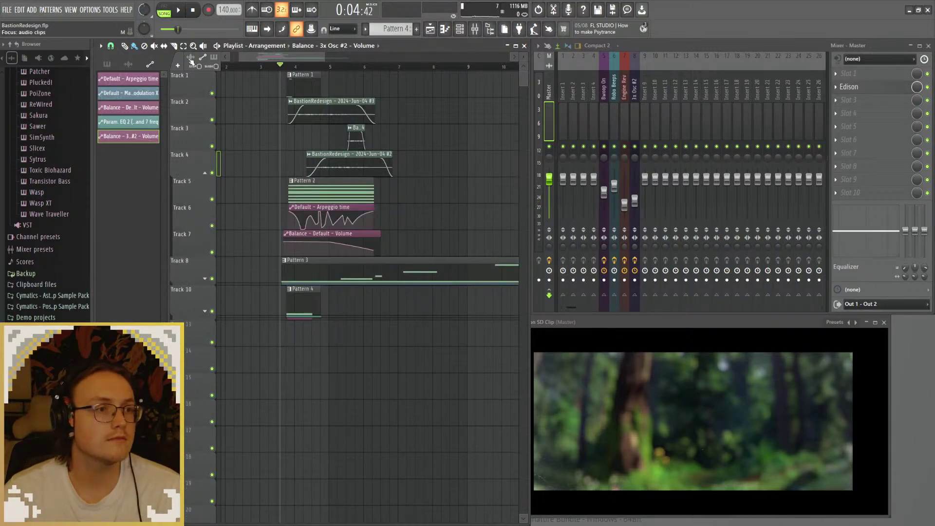
drag(305, 191, 308, 242)
click(204, 173)
Step: Raise the mixer volumes of Robo Beeps and Bwoop On slightly while replaying the mix with the video
key(space)
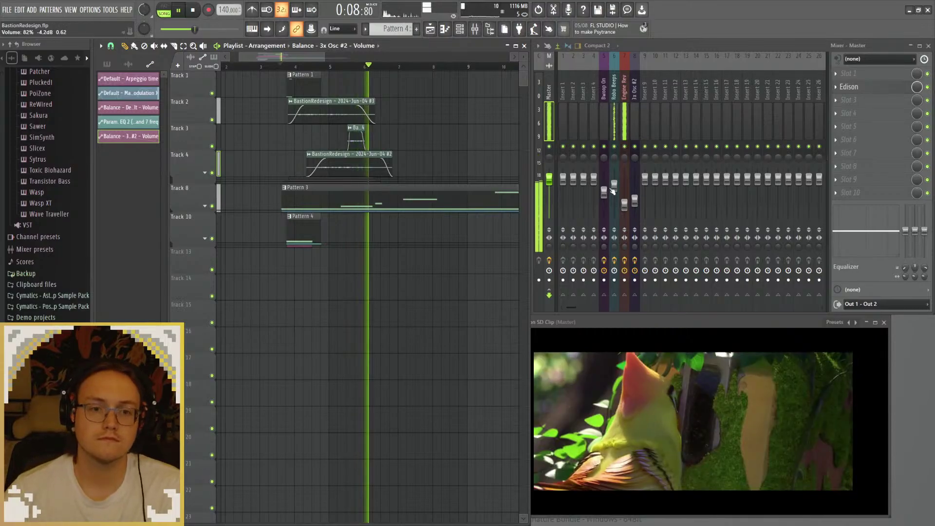
click(614, 187)
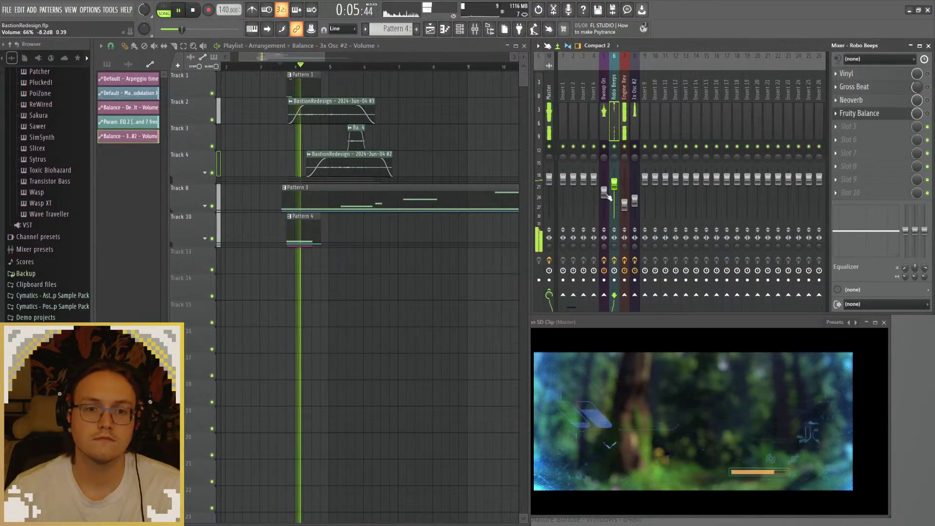
click(605, 189)
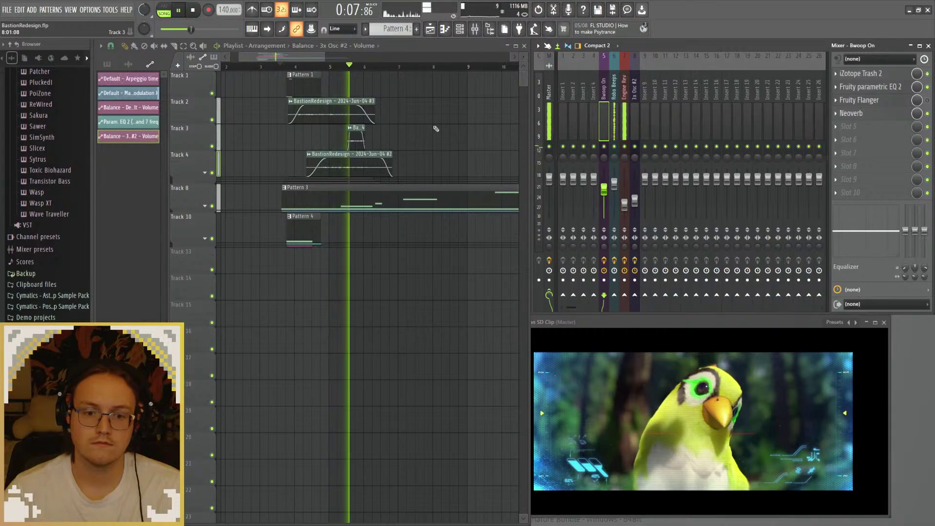
key(space)
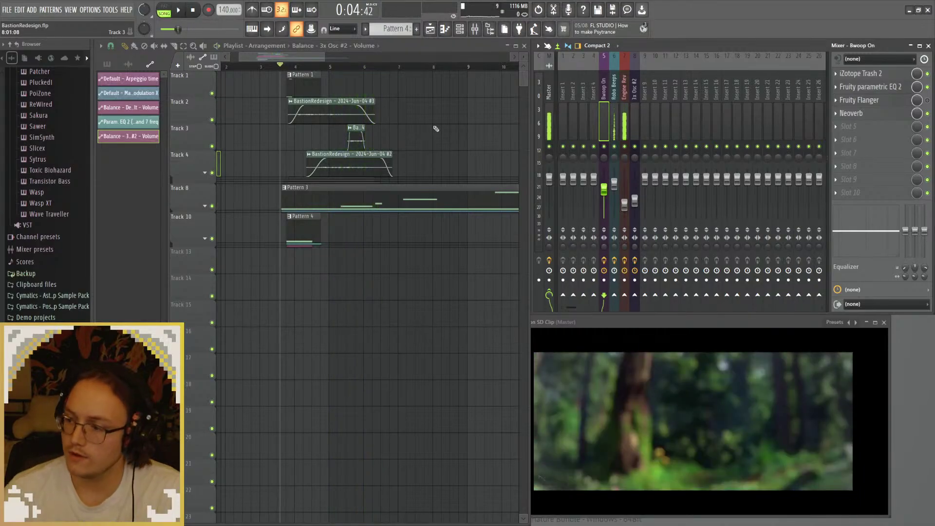